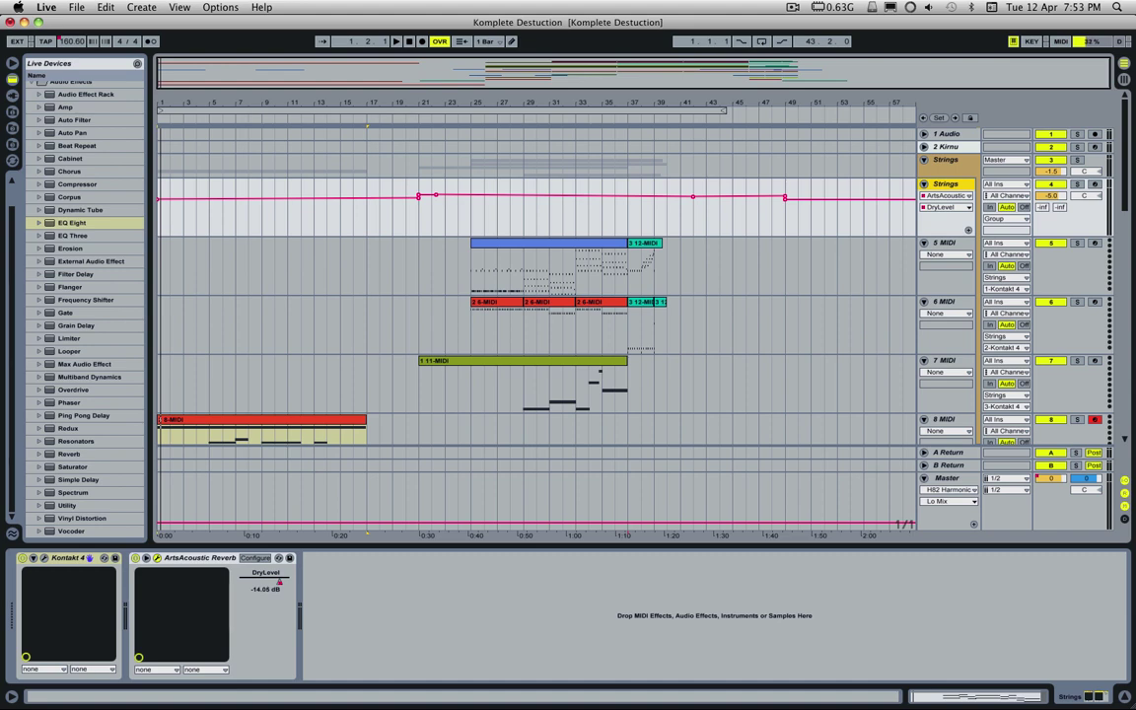
- Look over the orchestral tracks, select the 8-MIDI clip and place the insert mark at bar 1
scroll(492, 356, "down", 5)
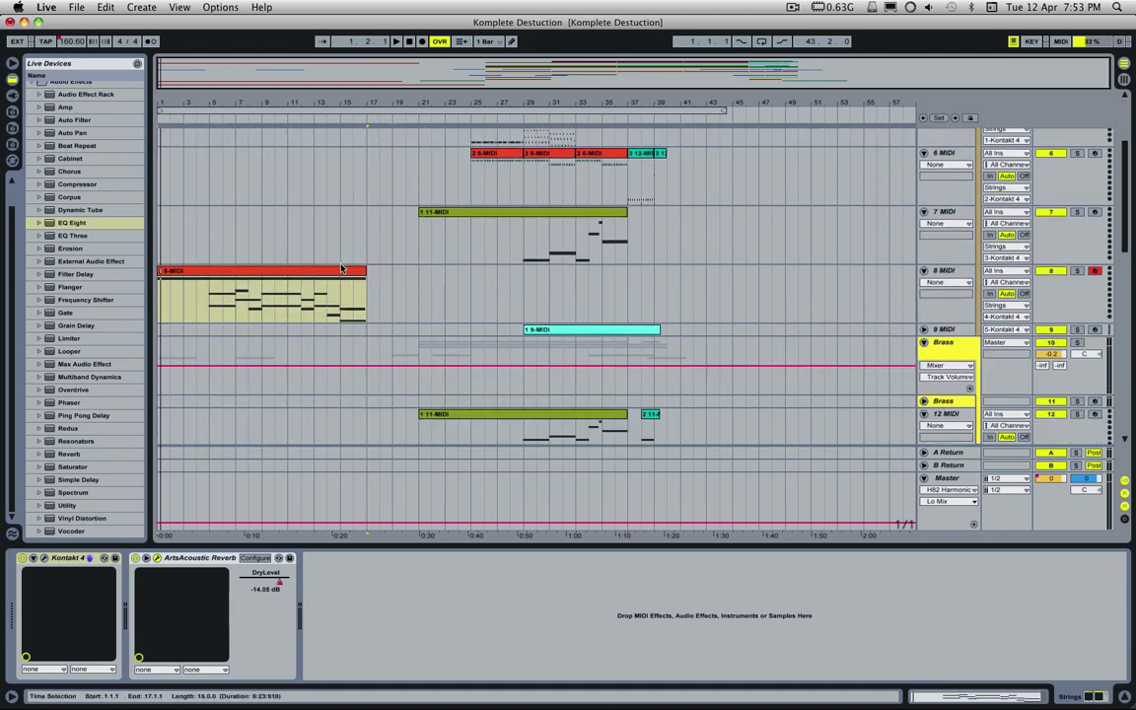
scroll(342, 268, "down", 5)
scroll(434, 197, "down", 2)
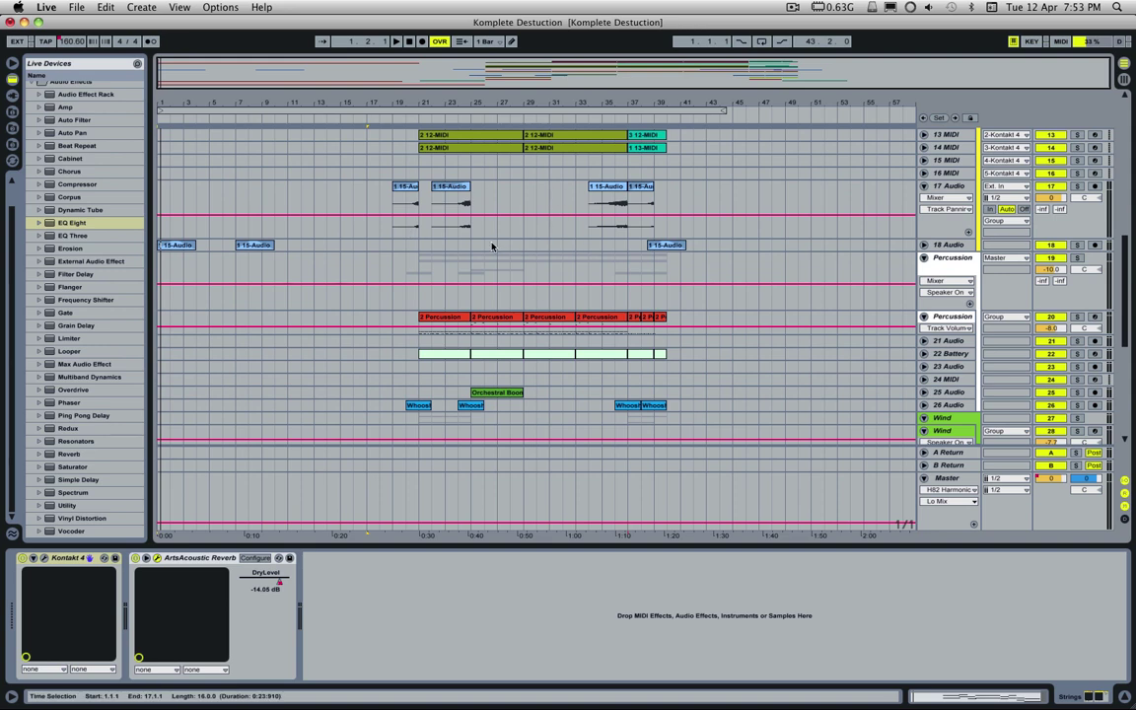
scroll(422, 223, "up", 8)
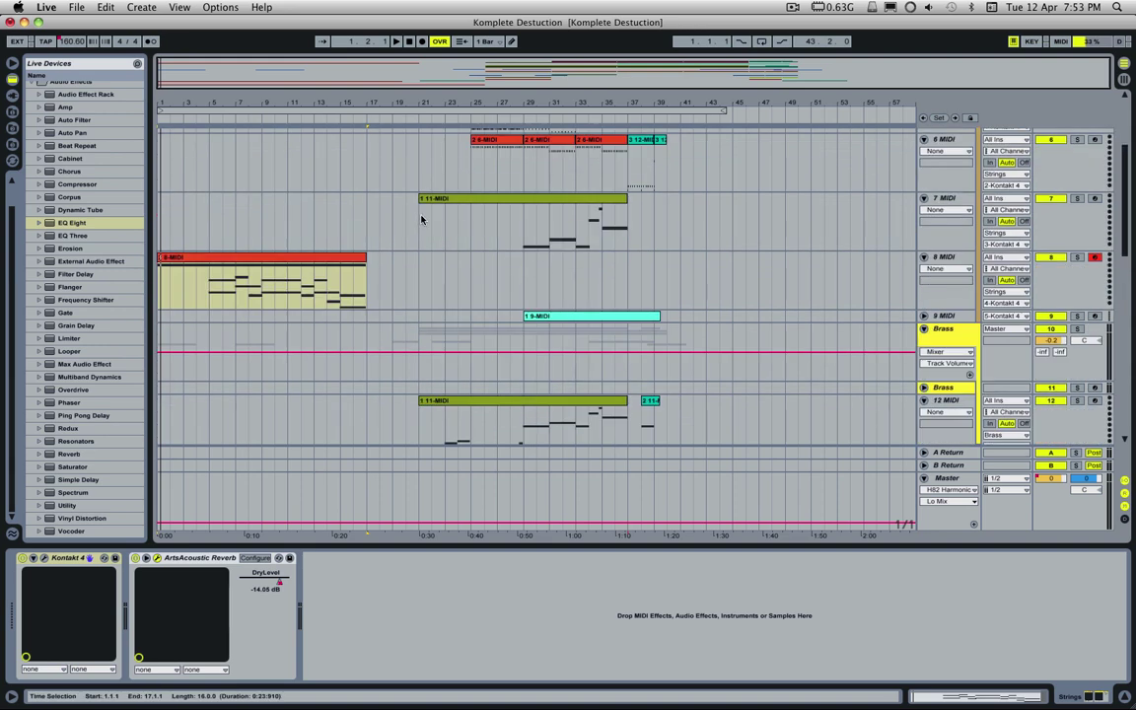
scroll(421, 219, "up", 4)
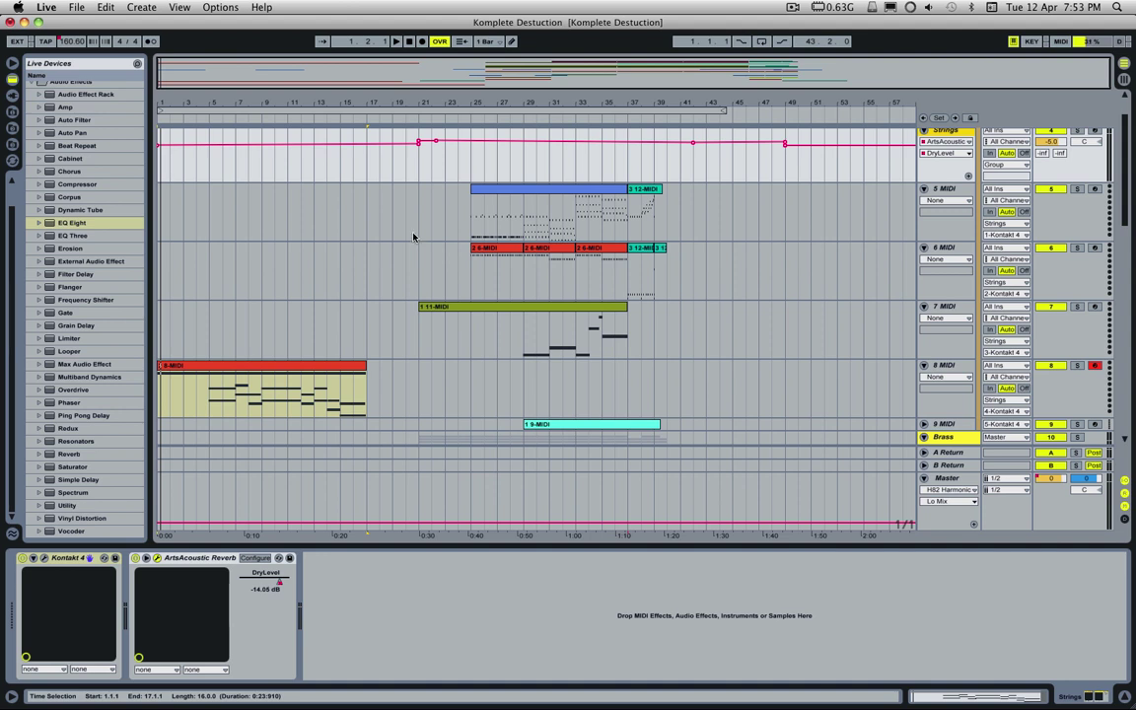
left_click(287, 369)
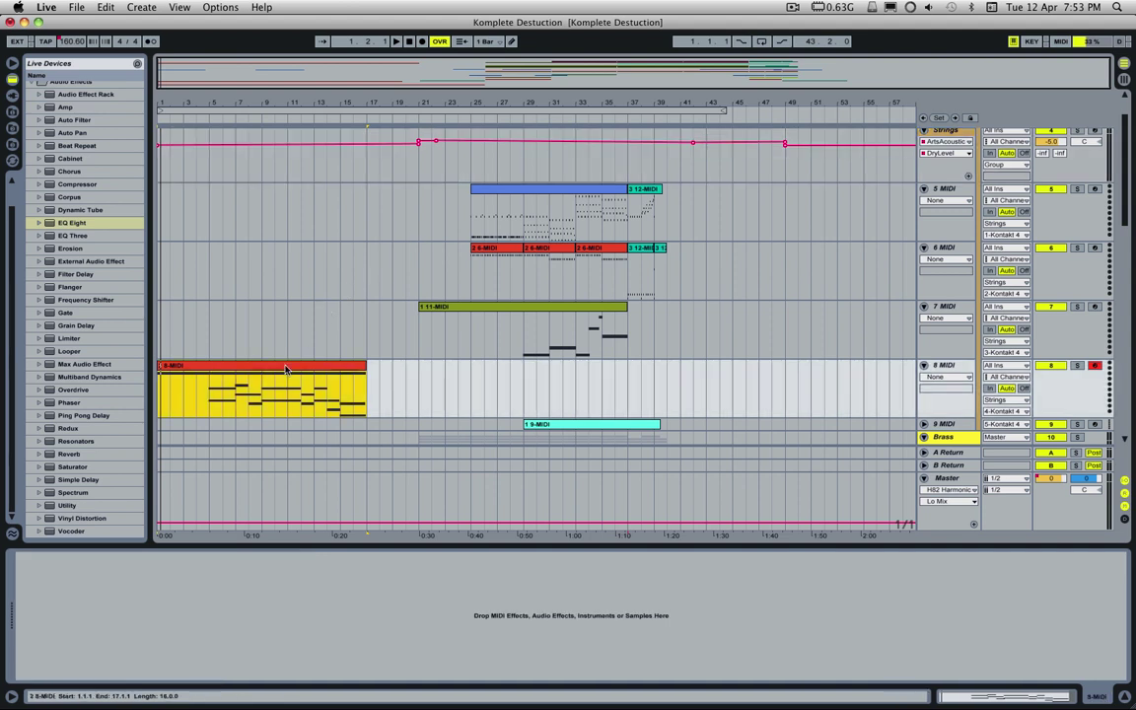
left_click(158, 195)
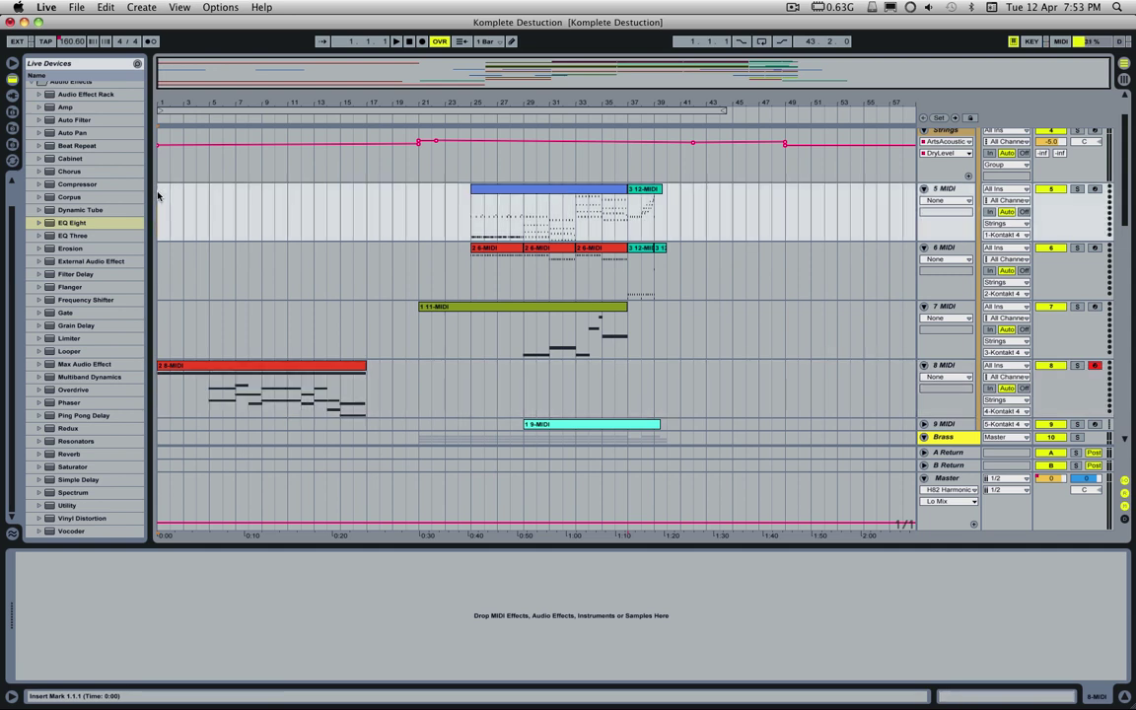
- Play the arrangement from bar 1 to about bar 41, scrolling through the orchestral tracks while listening
key("space")
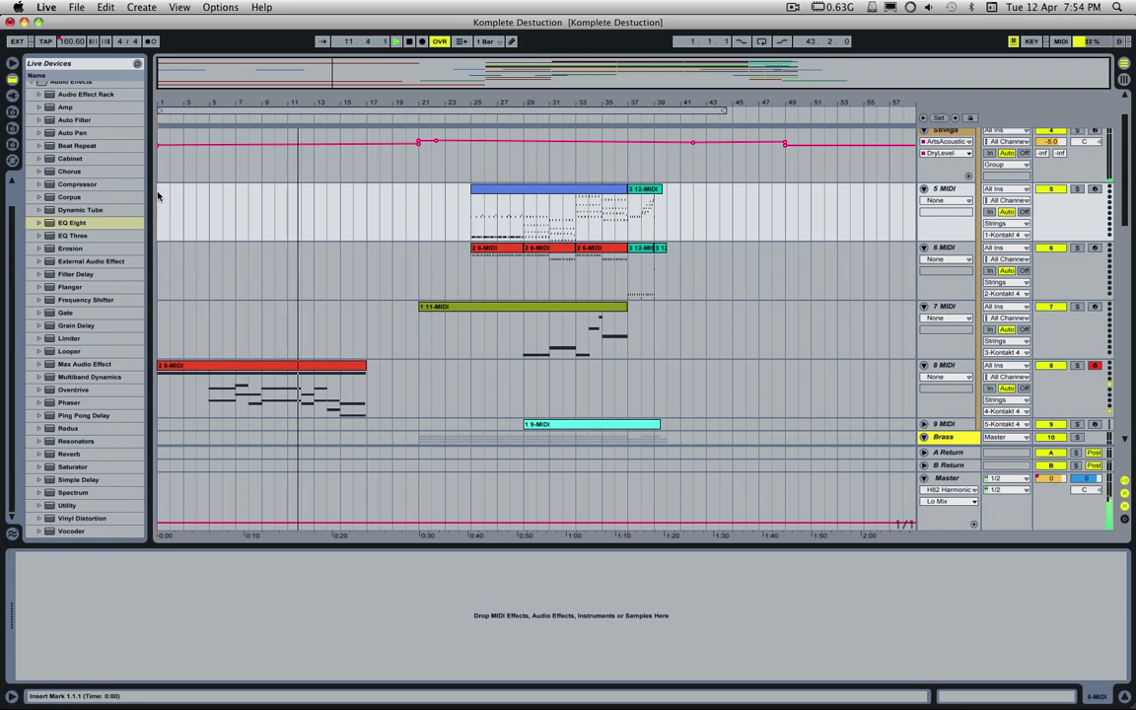
scroll(388, 210, "down", 1)
scroll(387, 210, "down", 4)
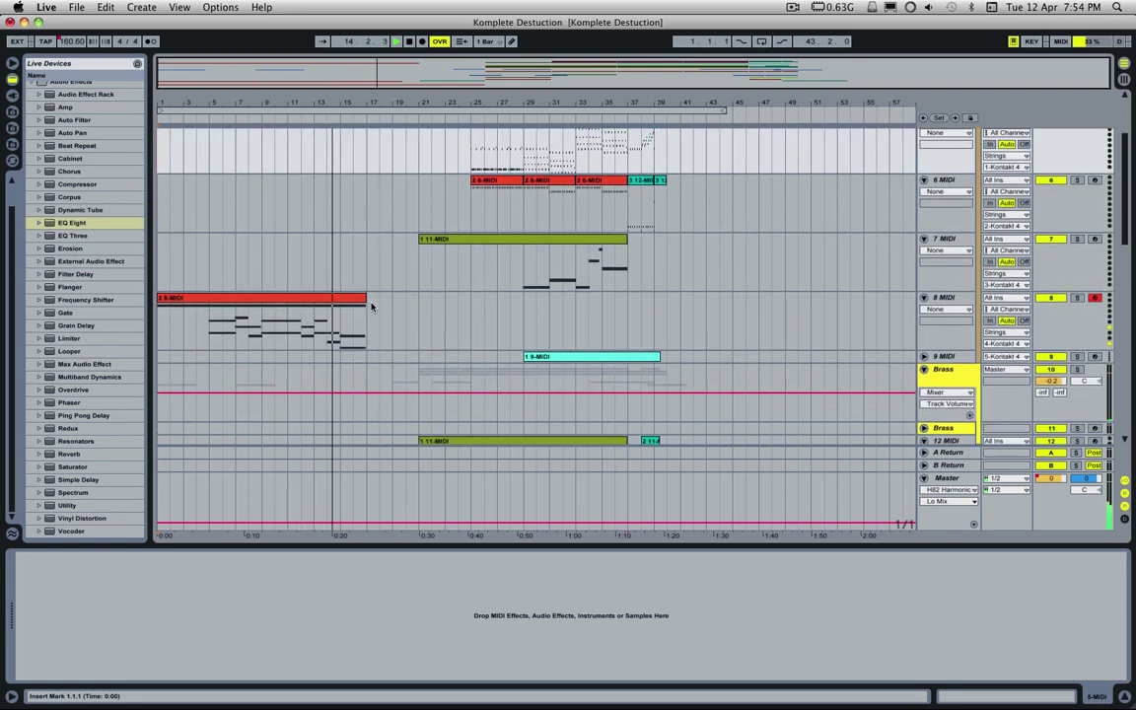
scroll(365, 286, "down", 12)
scroll(375, 296, "down", 16)
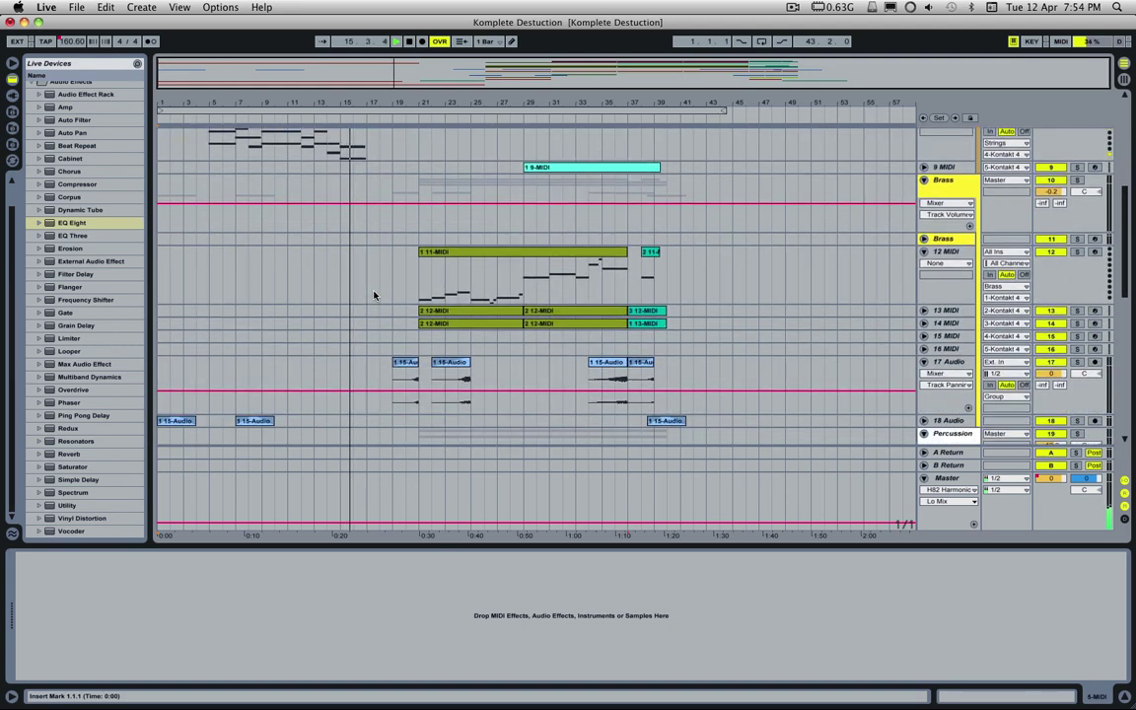
scroll(375, 292, "down", 2)
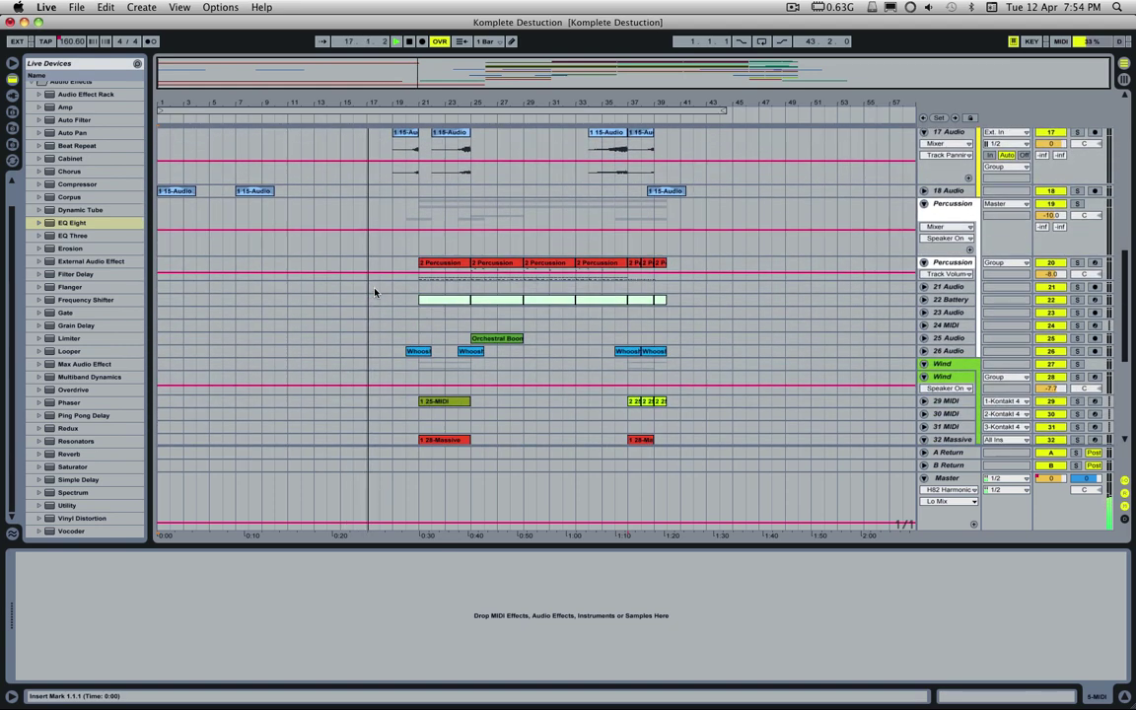
scroll(375, 292, "up", 7)
scroll(375, 292, "up", 2)
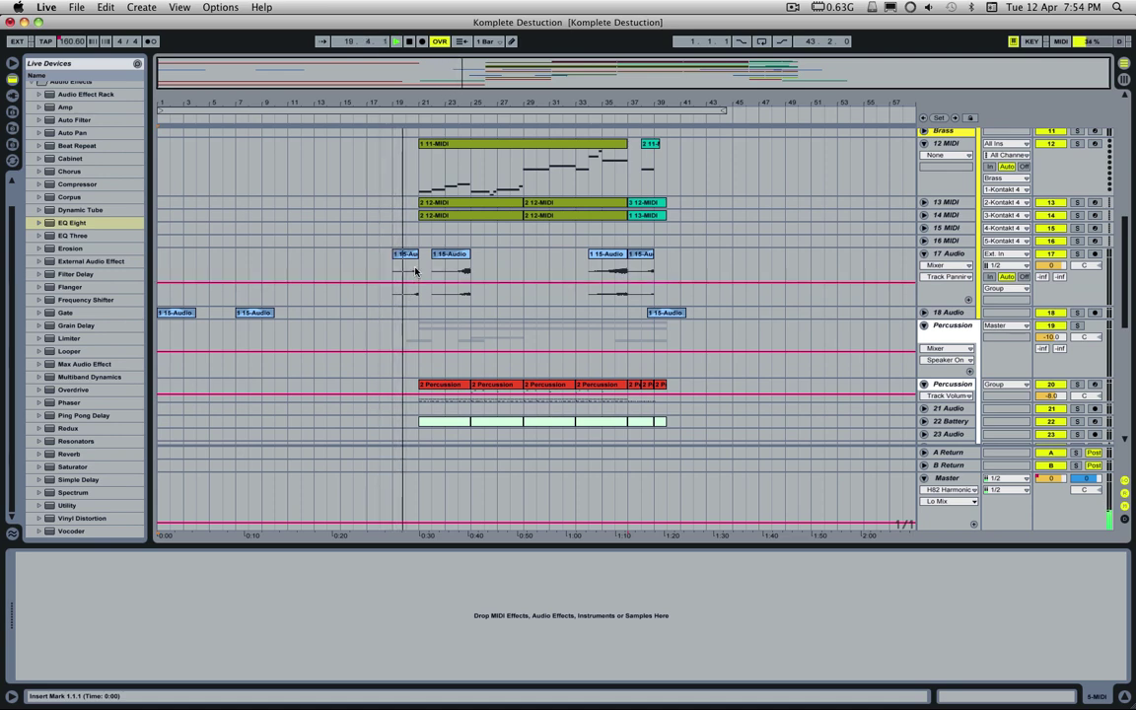
scroll(419, 266, "up", 15)
scroll(434, 265, "up", 2)
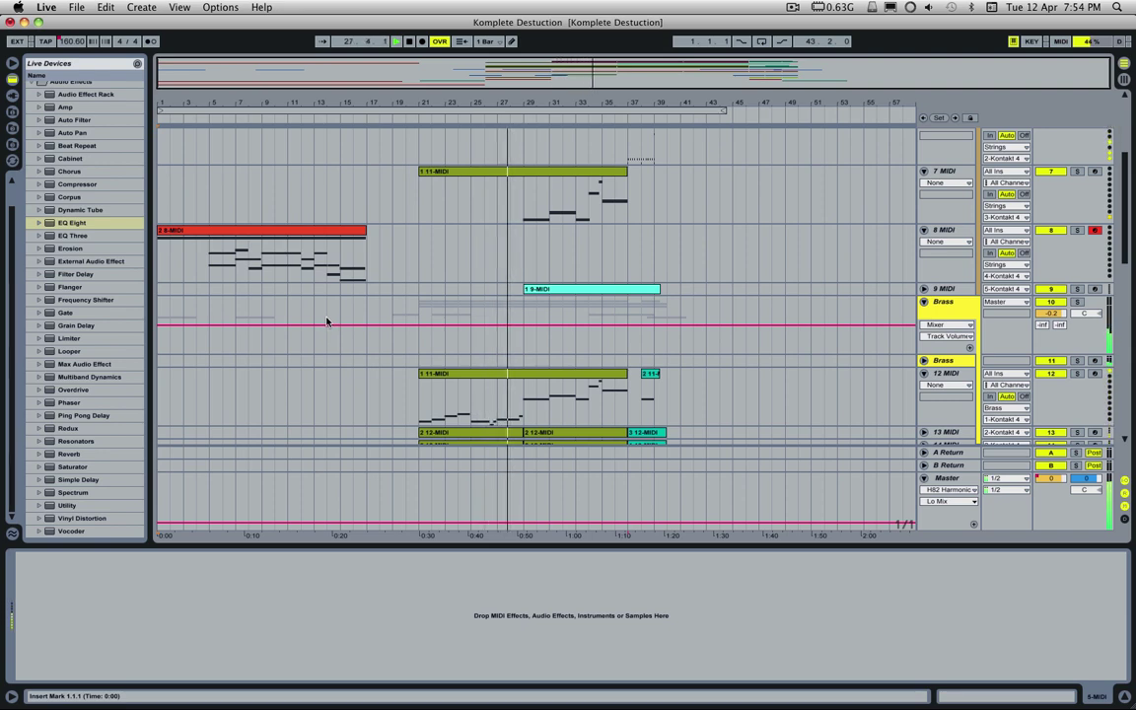
scroll(328, 322, "up", 2)
scroll(328, 322, "up", 5)
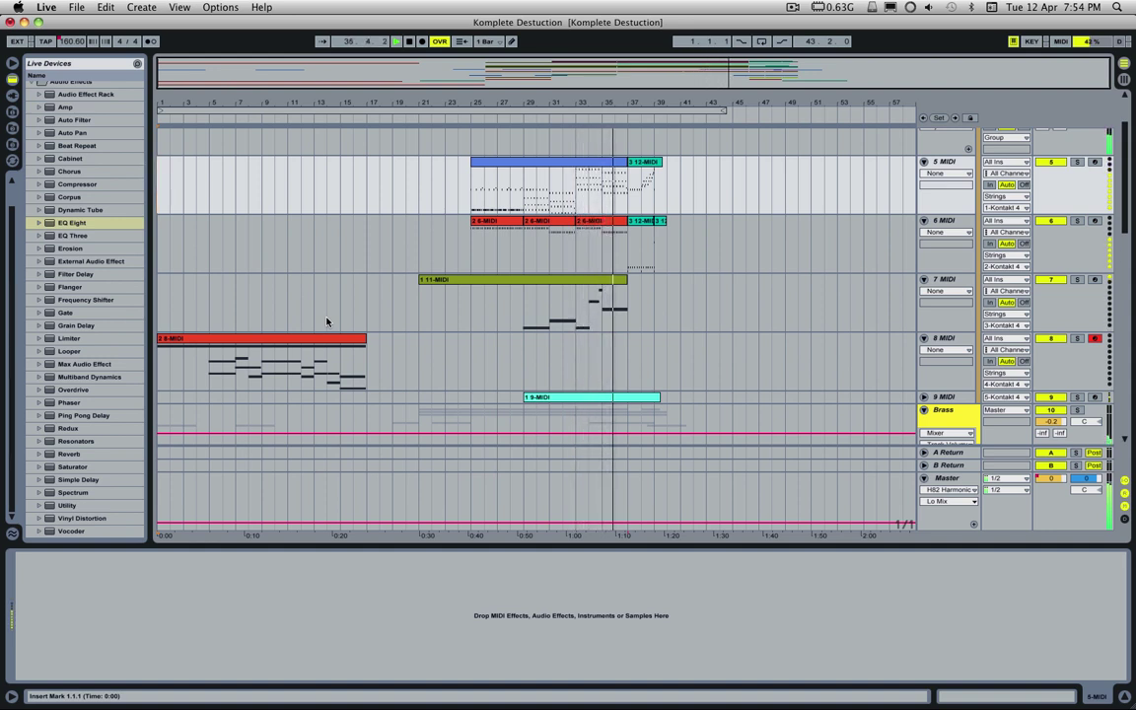
scroll(327, 322, "up", 1)
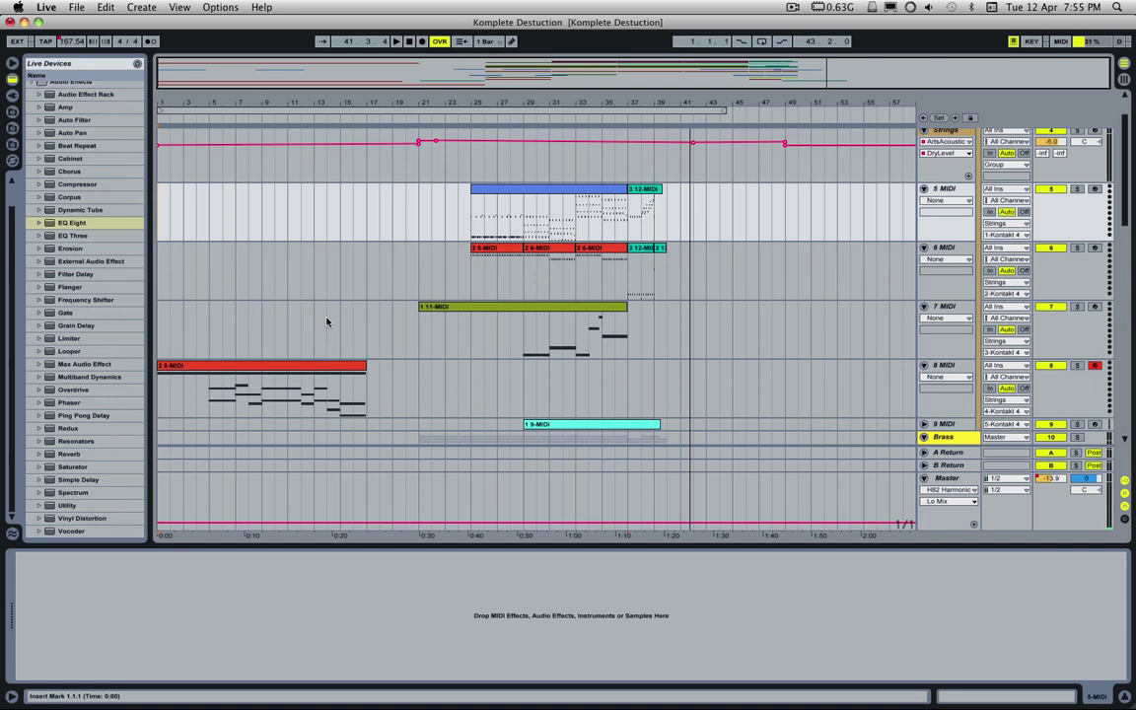
- Select the Strings group and open its Kontakt 4 window with the violin, cello, viola and String Ensemble patches
scroll(370, 326, "up", 3)
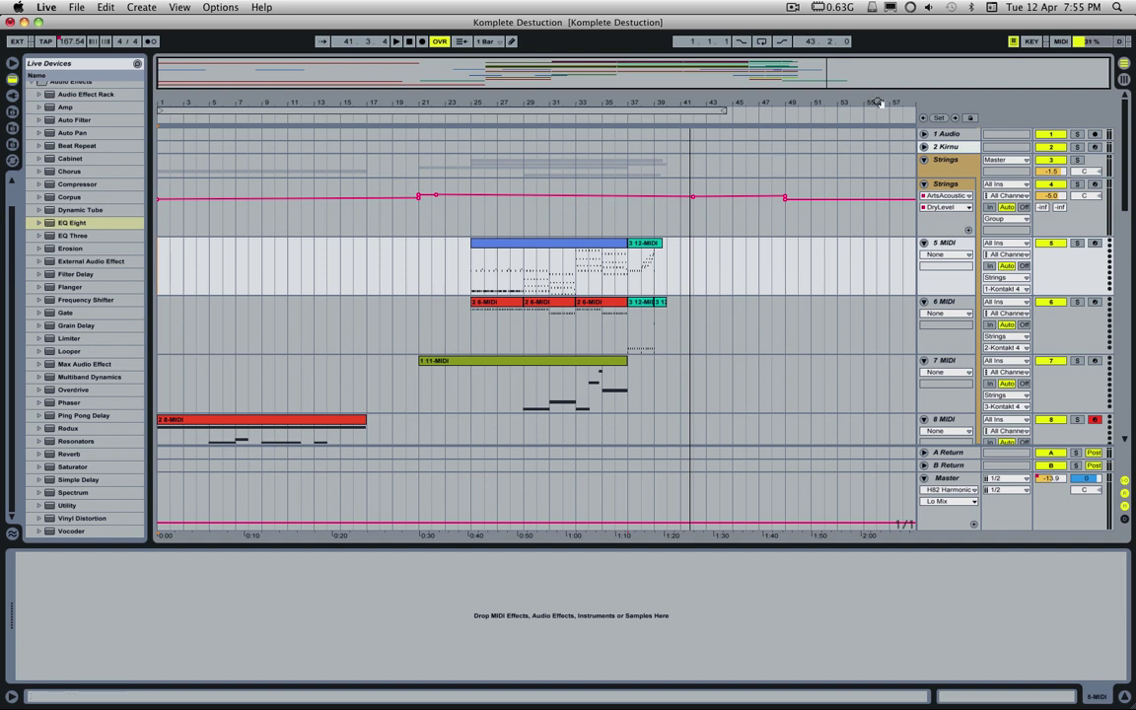
left_click(946, 185)
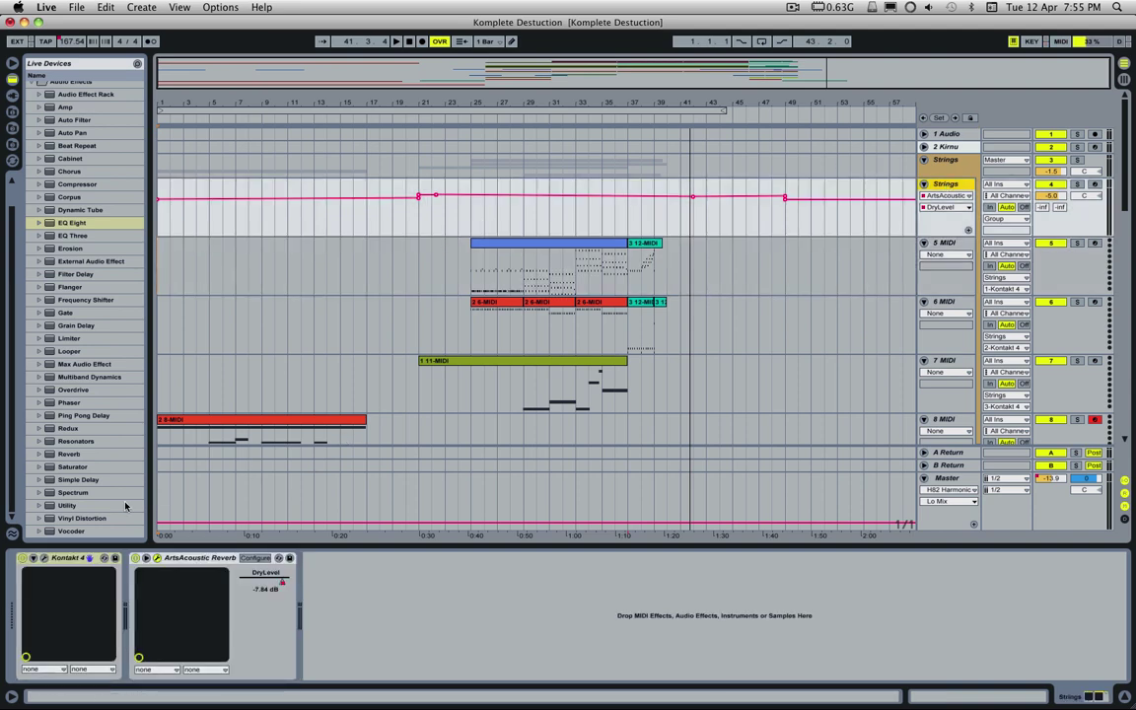
left_click(44, 558)
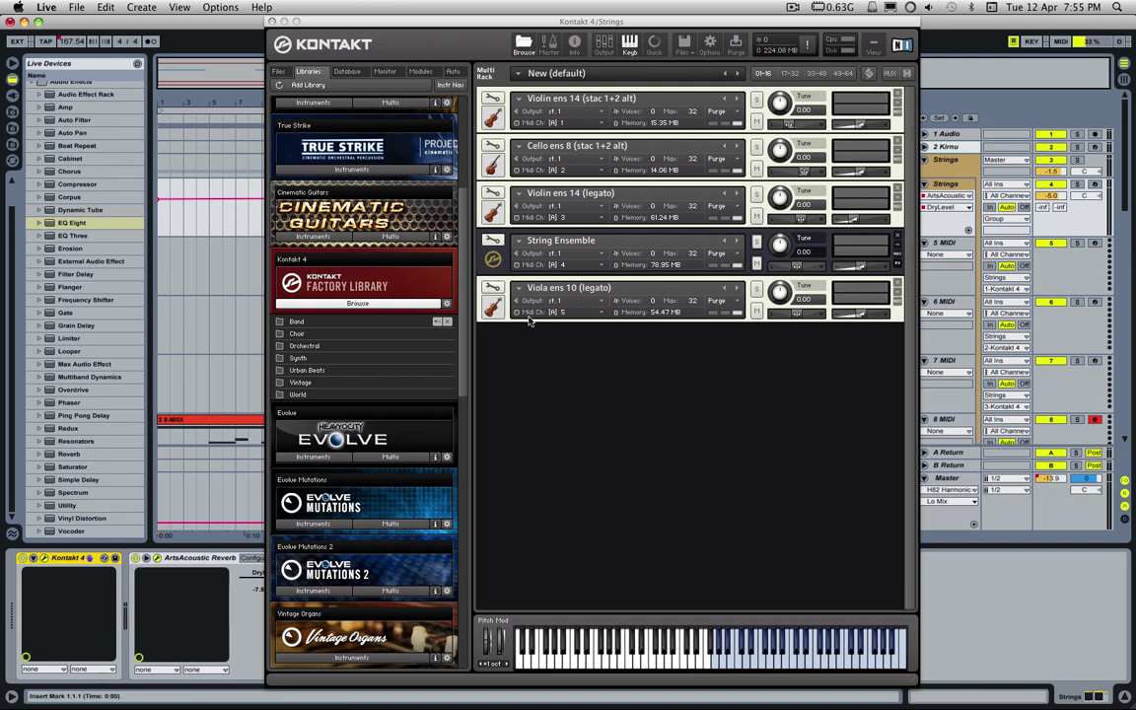
- Collapse Kontakt's Factory Library list, shift the Kontakt window left, and arm the 5 MIDI track
scroll(321, 307, "up", 4)
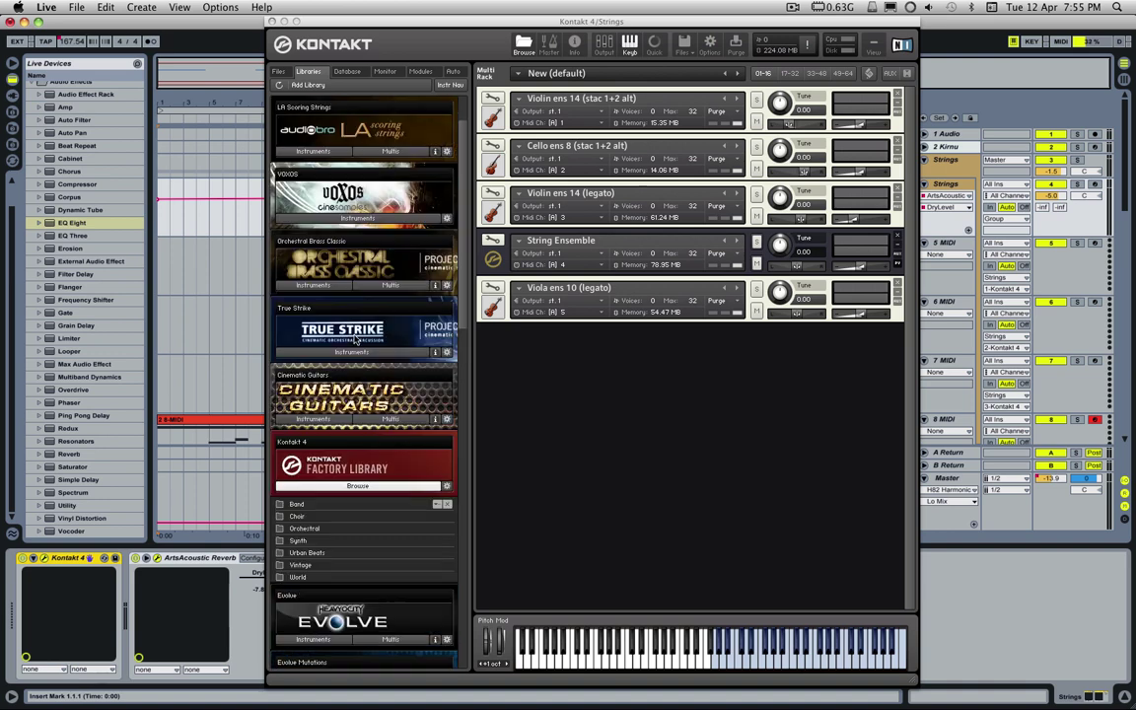
left_click(330, 477)
scroll(401, 401, "up", 2)
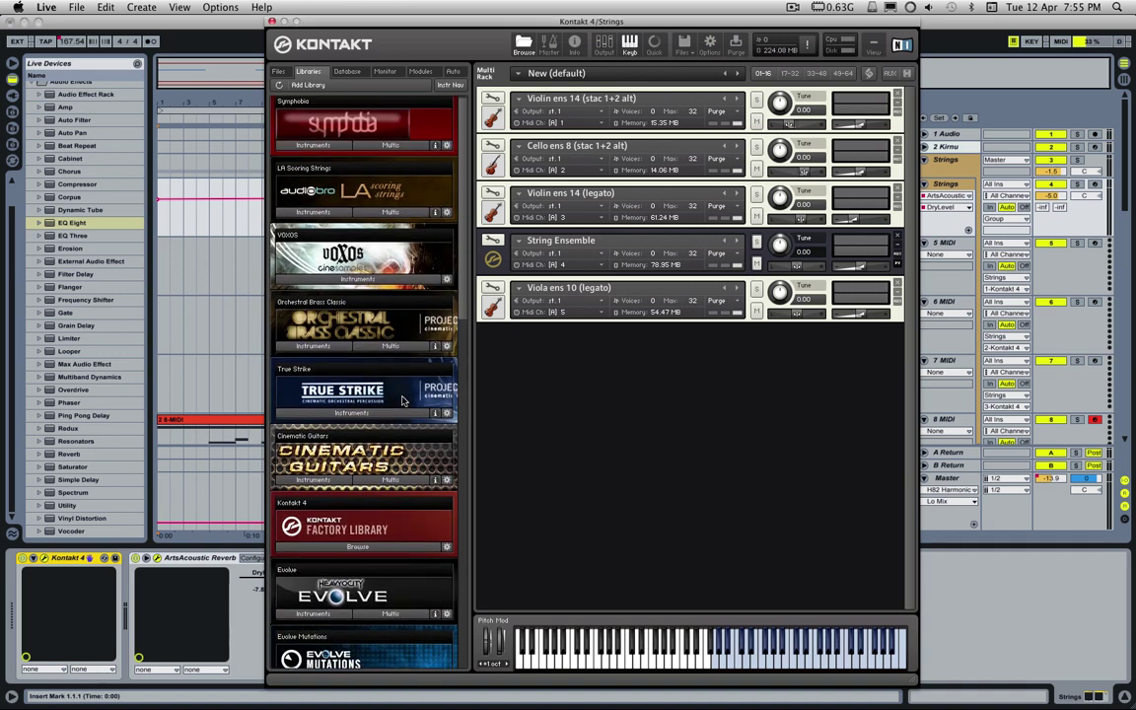
scroll(402, 400, "up", 1)
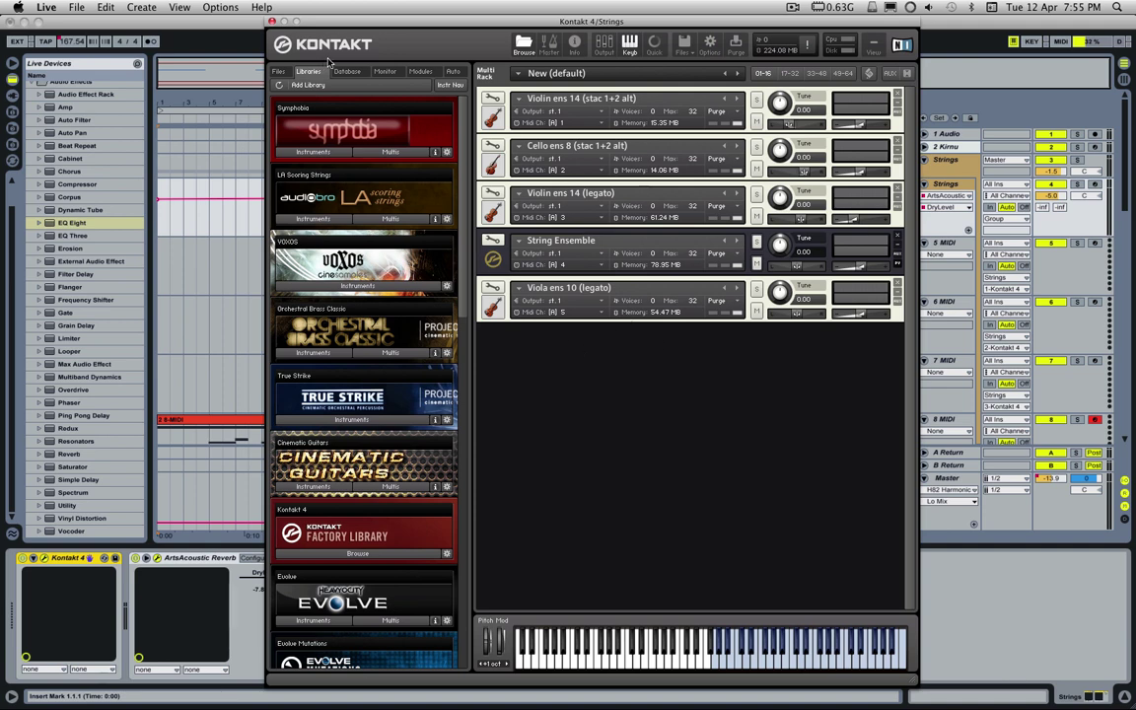
left_click_drag(572, 19, 551, 18)
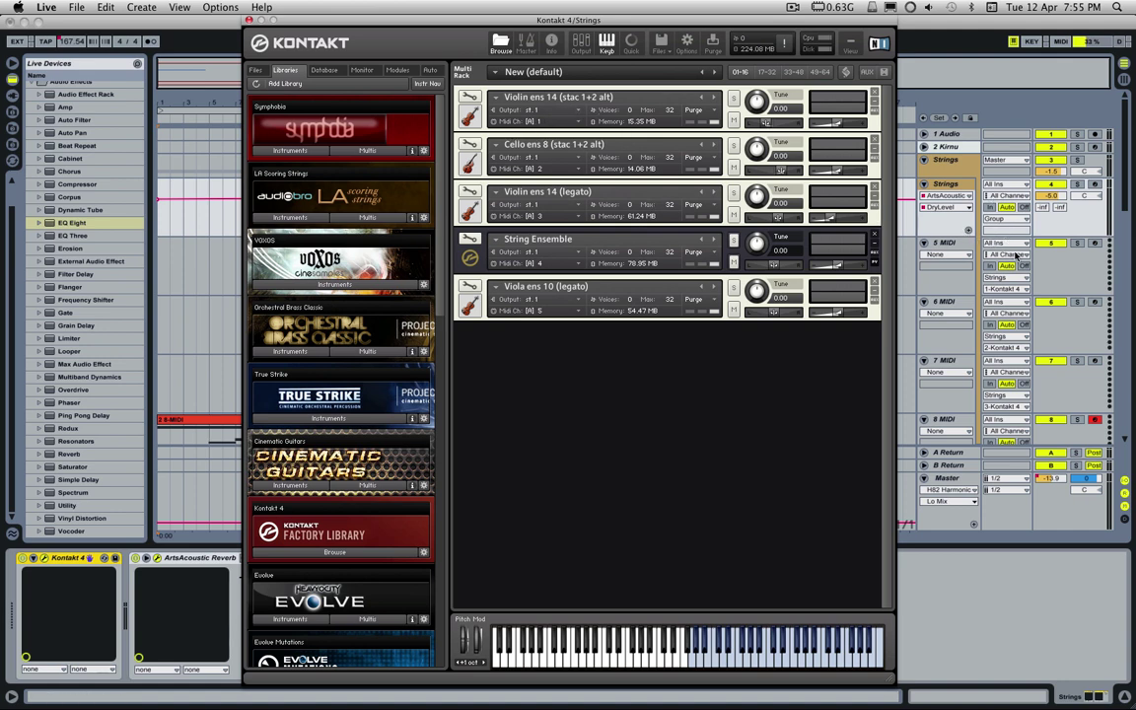
left_click(1093, 244)
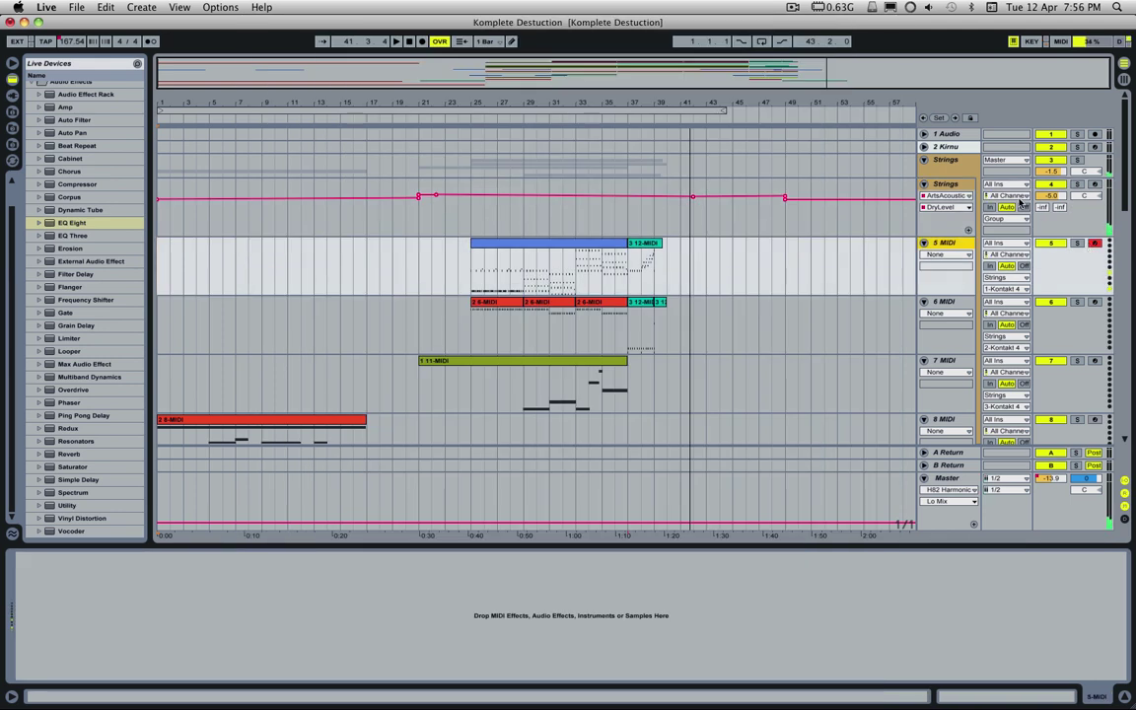
- Select the Strings track so its Kontakt 4 window reappears over the arrangement
left_click(966, 187)
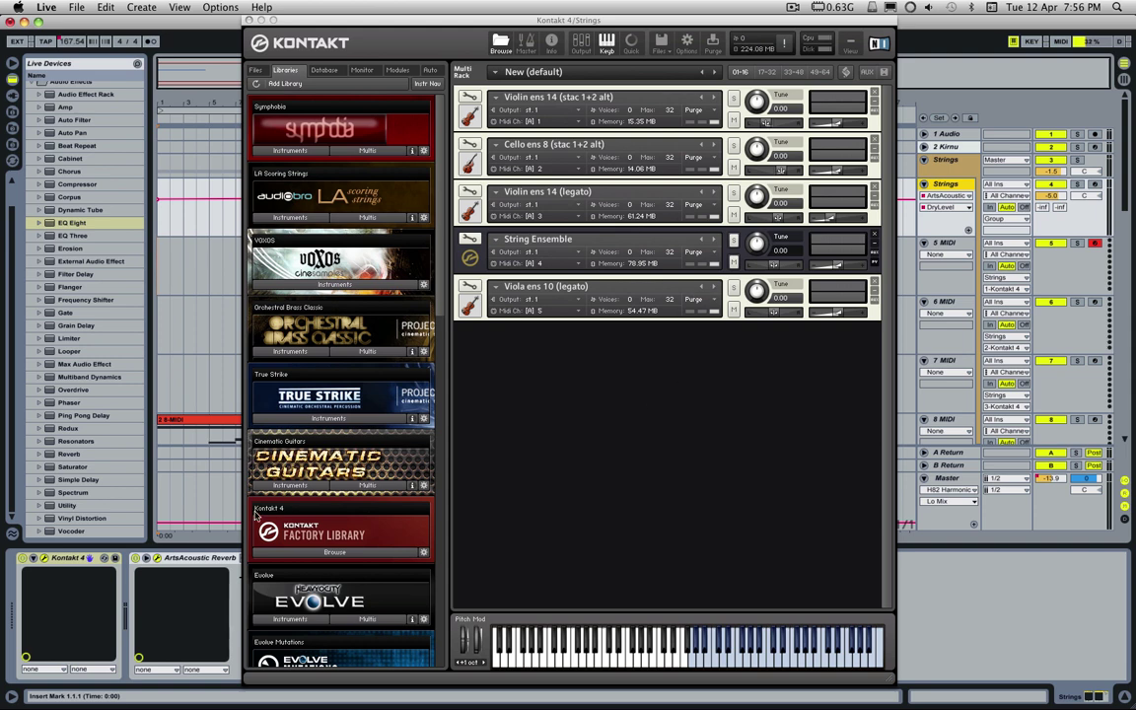
- Expand the Factory Library categories and open the Band folder, showing 1 - Horns through Z - Samples
scroll(359, 472, "down", 3)
left_click(318, 462)
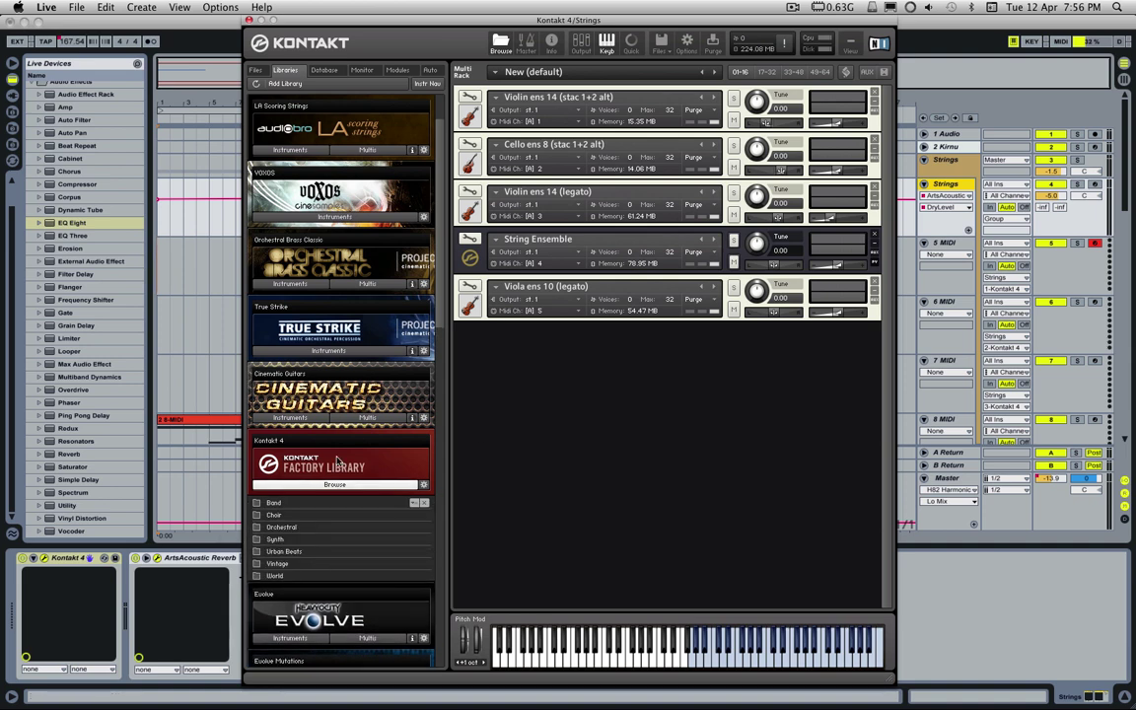
scroll(309, 545, "down", 3)
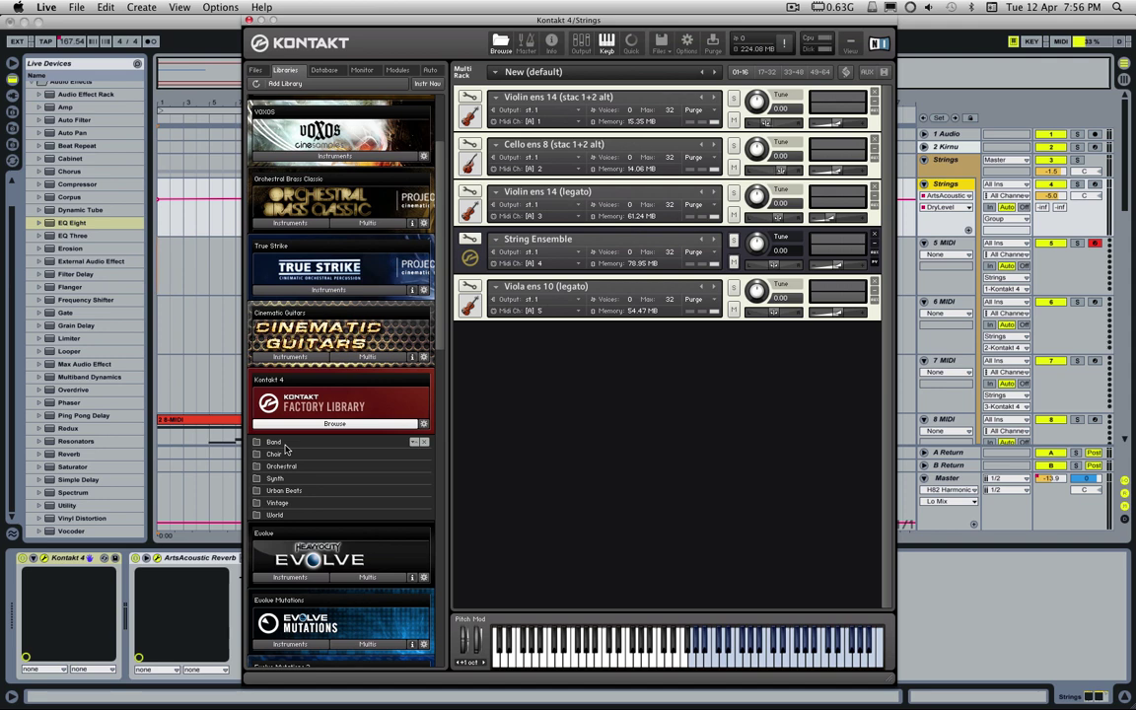
scroll(286, 450, "down", 2)
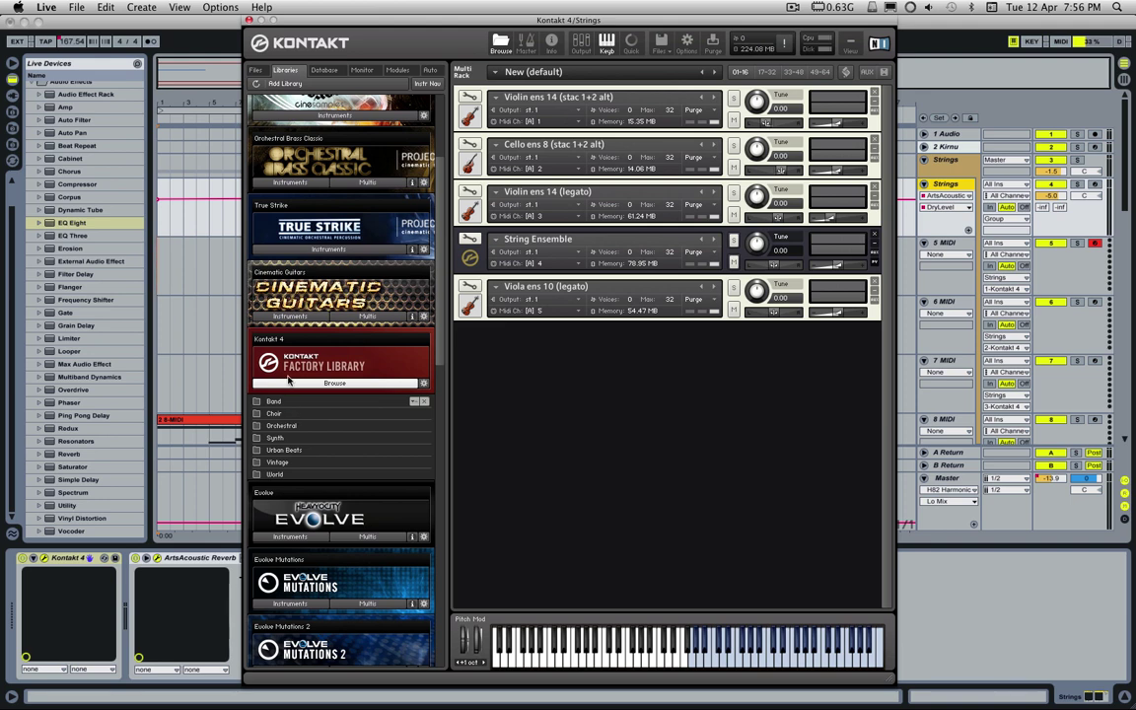
scroll(289, 380, "down", 1)
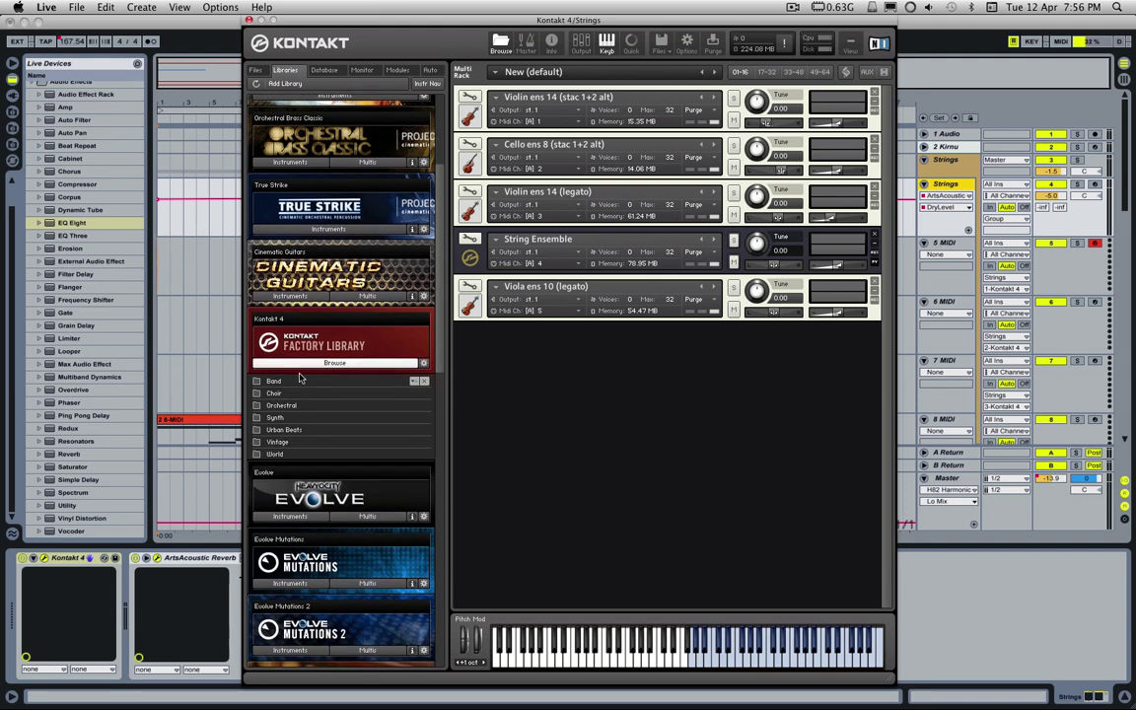
left_click(280, 382)
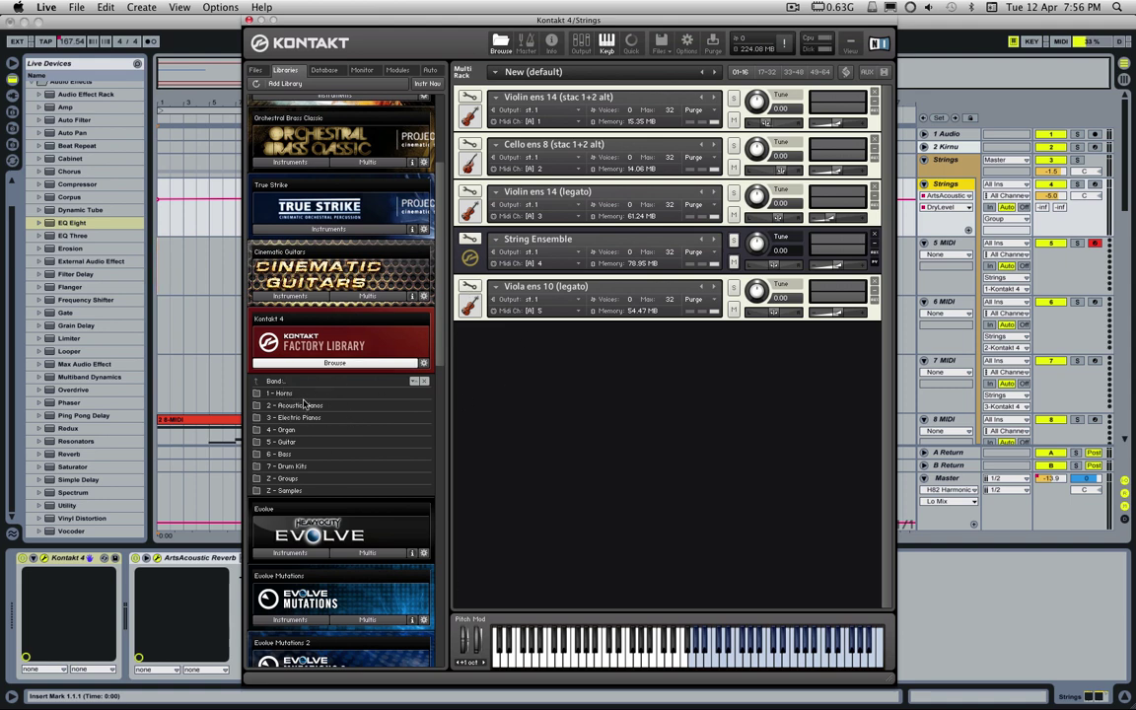
- Browse the Factory Library's Band, Choir and Orchestral folders in turn
left_click(272, 382)
left_click(273, 382)
left_click(273, 382)
left_click(281, 394)
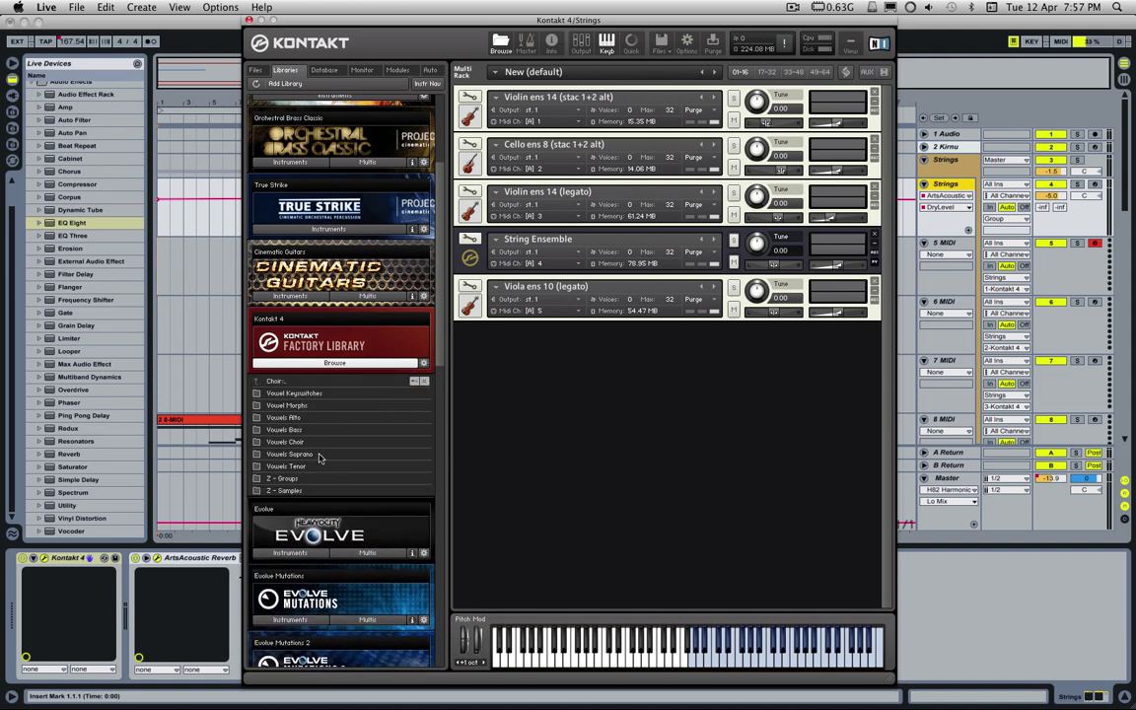
left_click(274, 381)
left_click(298, 407)
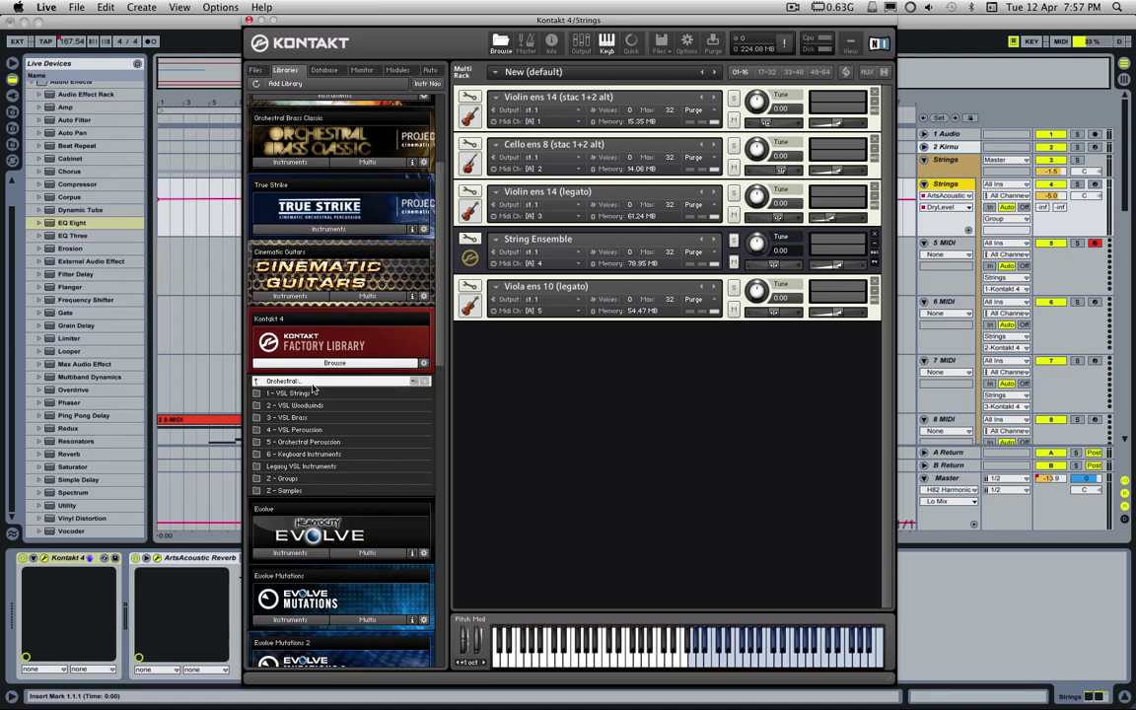
left_click(310, 382)
- Browse the Synth, Urban Beats, Vintage and World folders, then collapse the Factory Library list
left_click(305, 423)
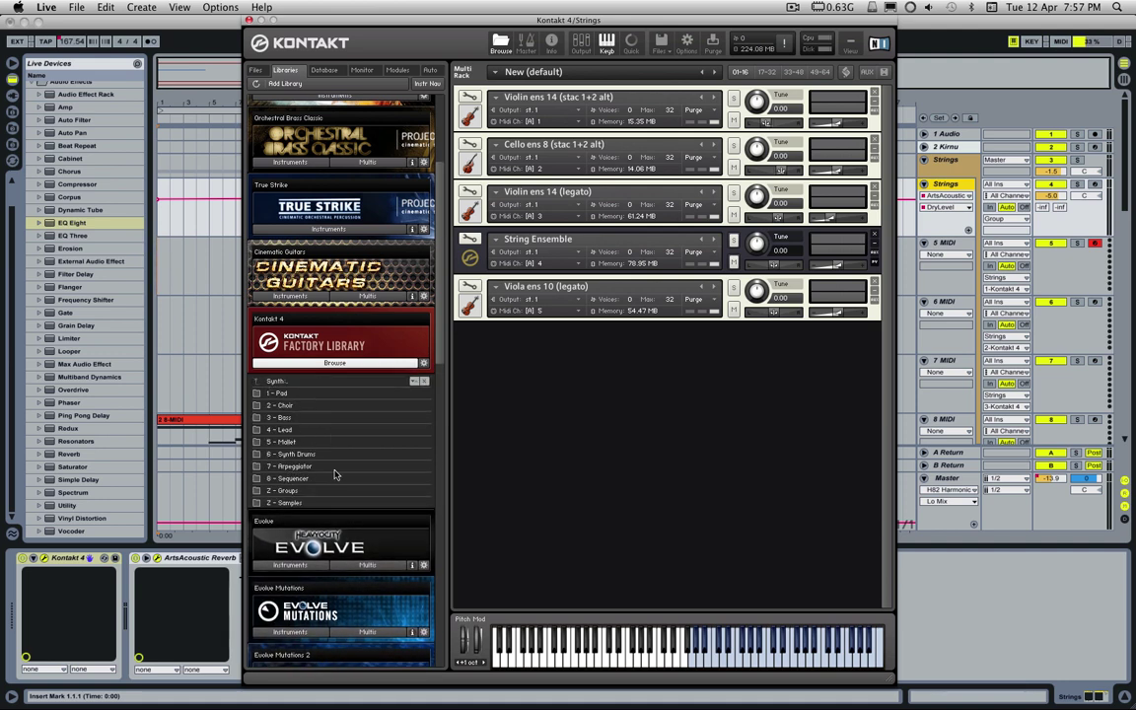
left_click(302, 383)
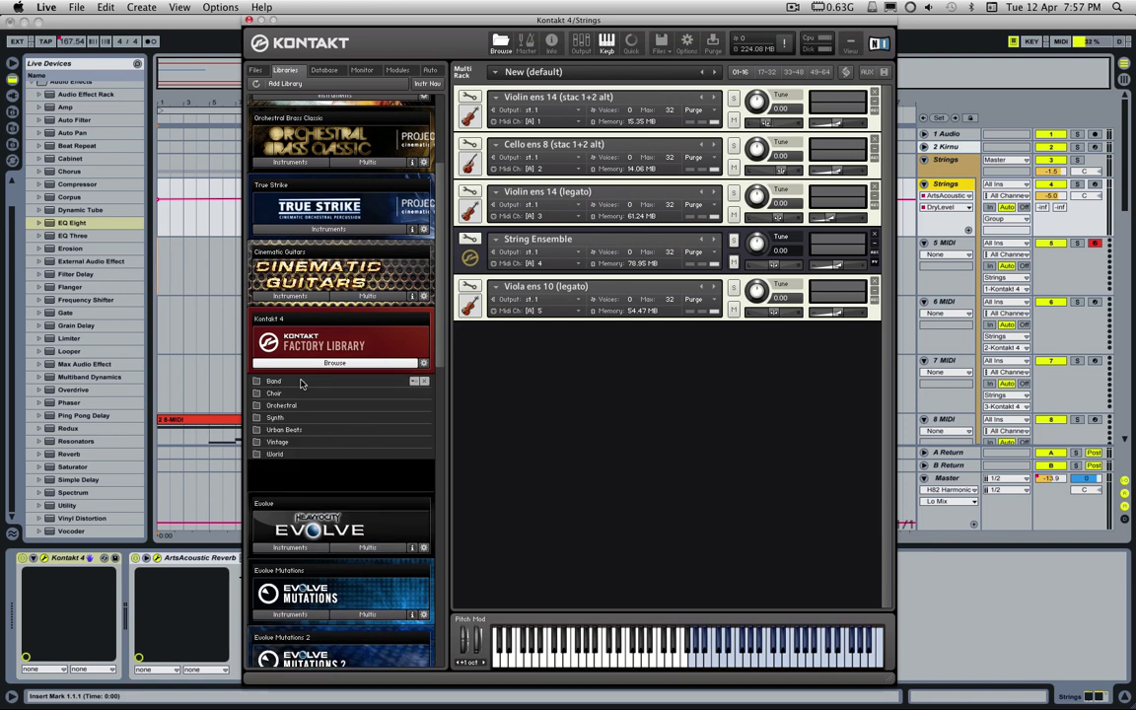
left_click(302, 430)
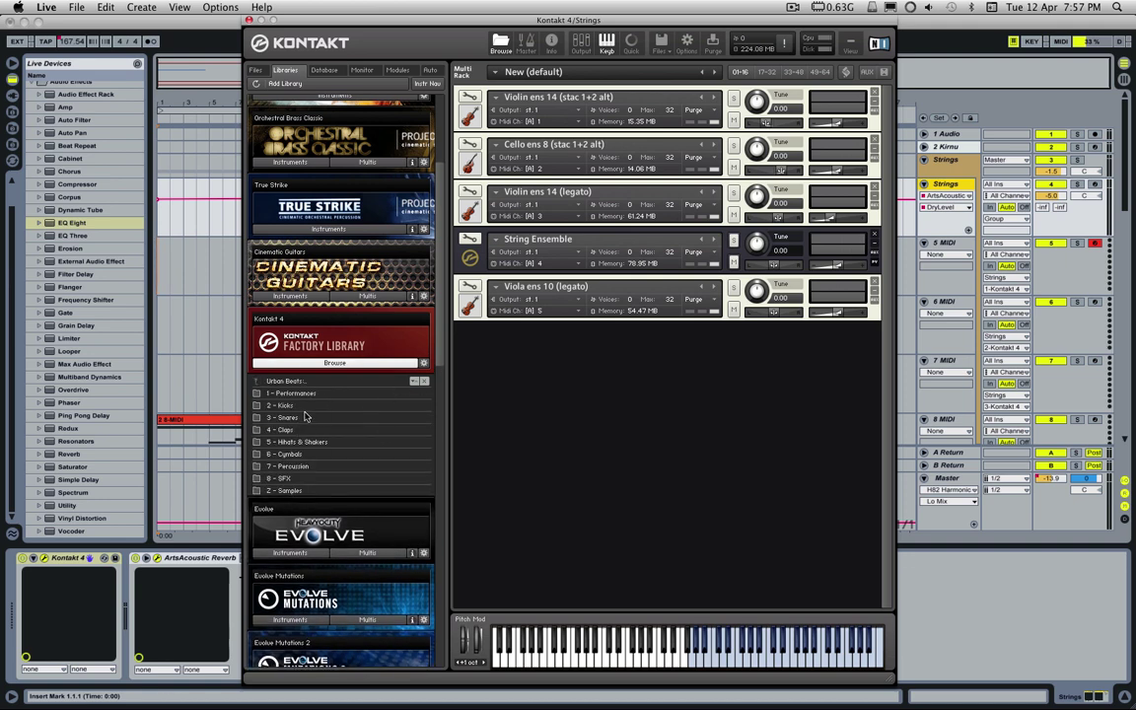
left_click(315, 383)
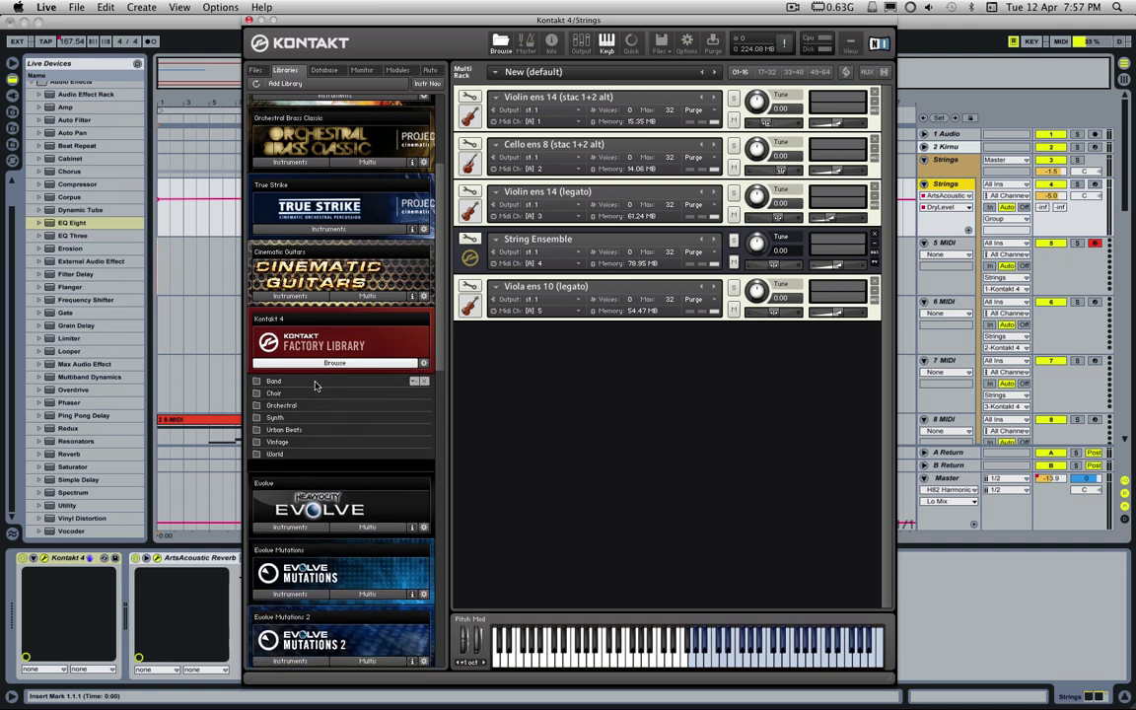
left_click(308, 442)
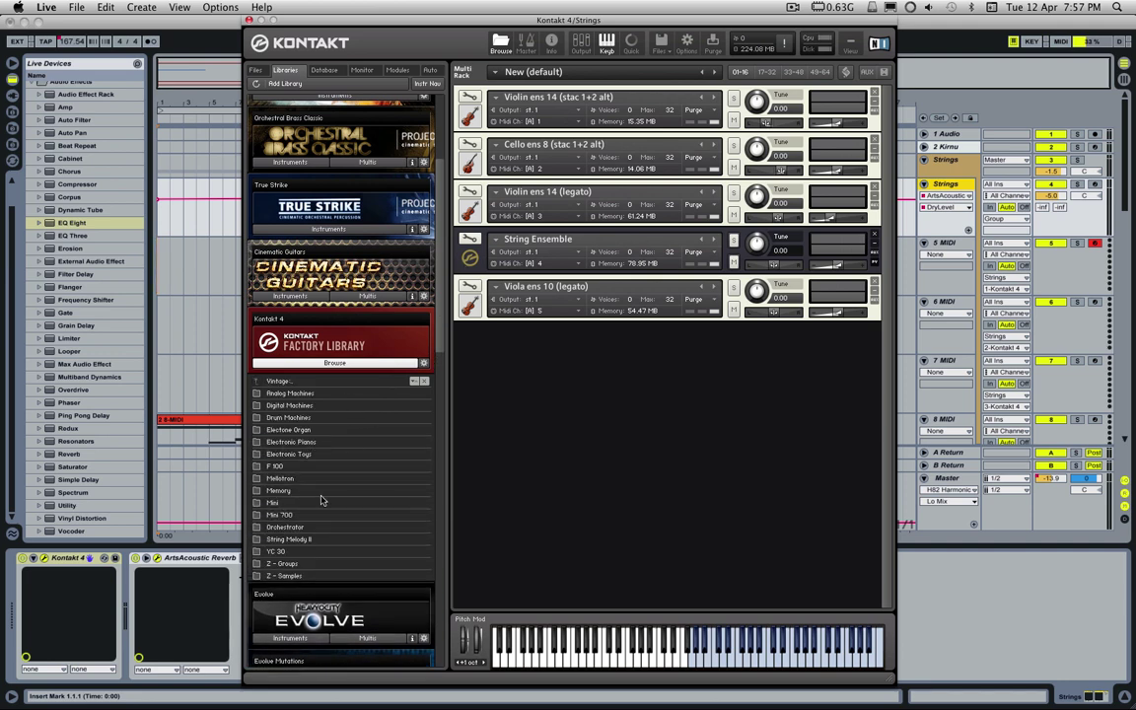
left_click(266, 382)
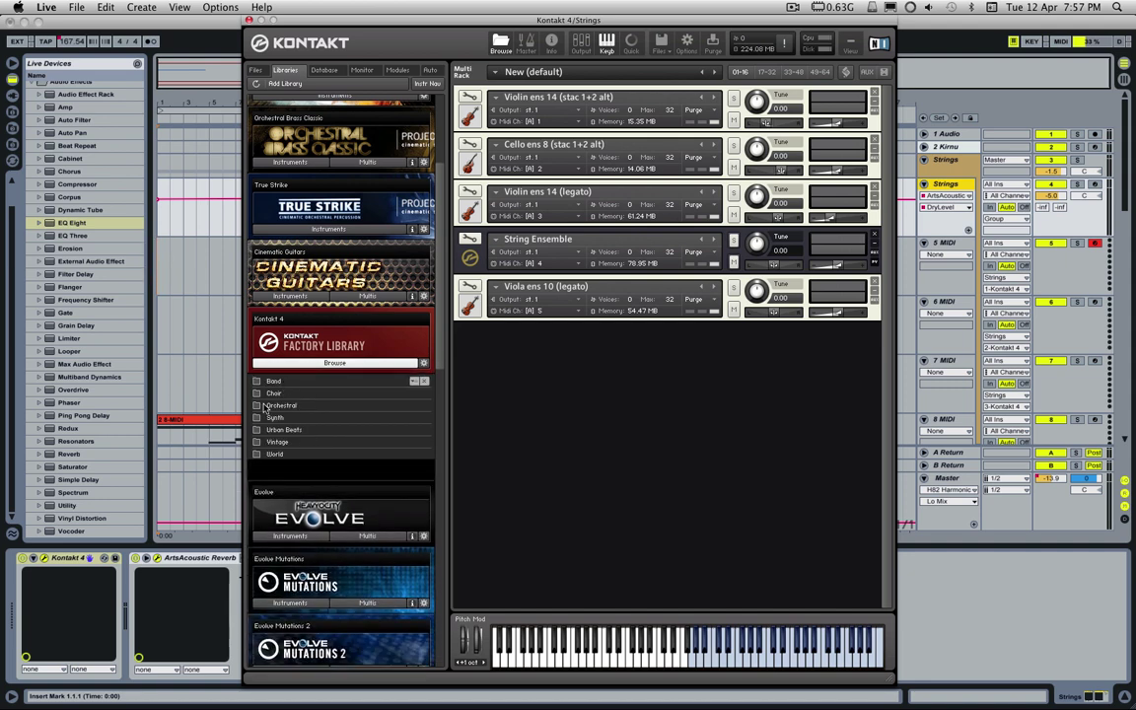
left_click(273, 455)
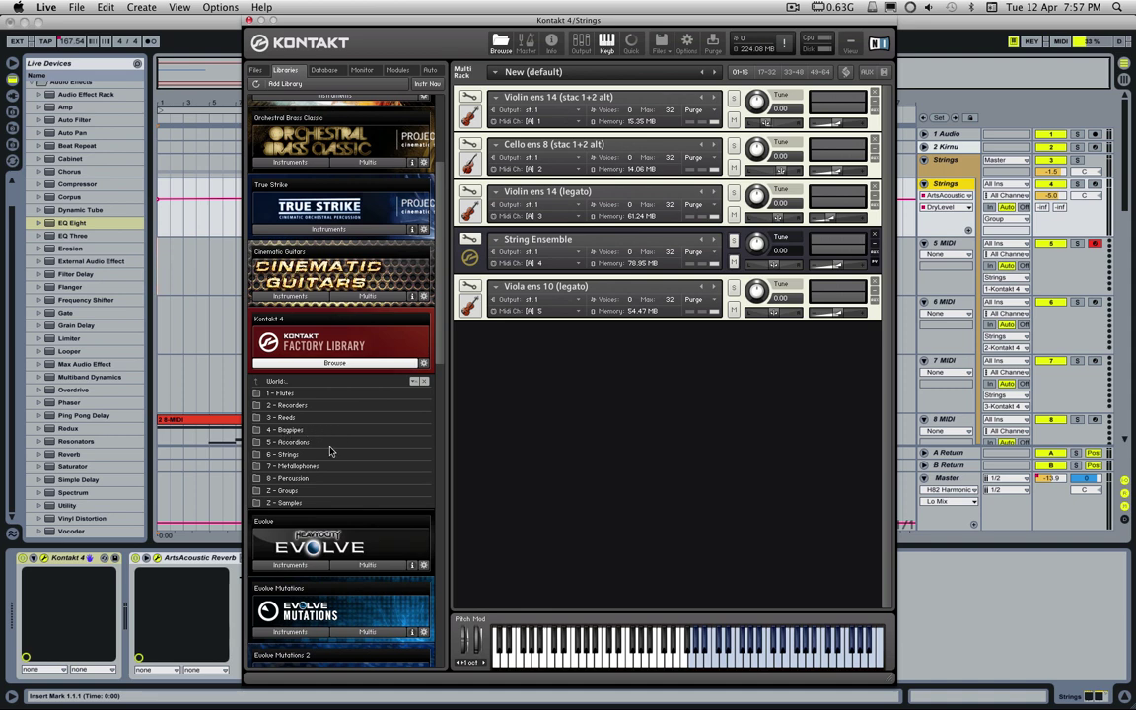
left_click(286, 382)
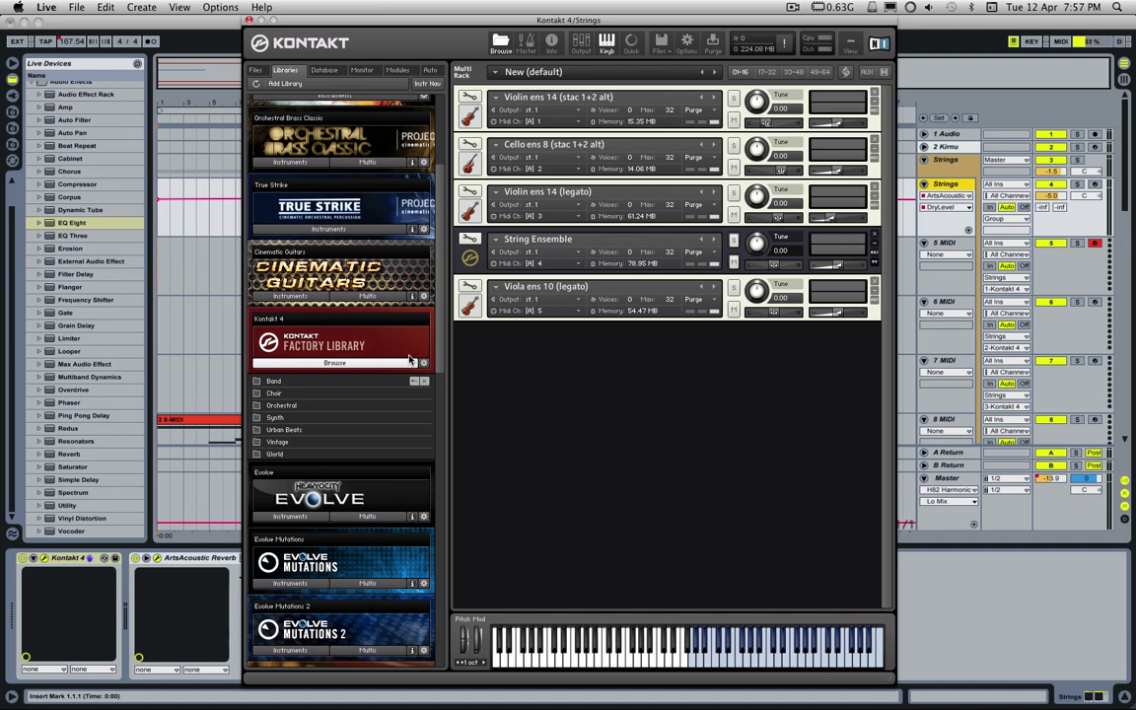
left_click(328, 364)
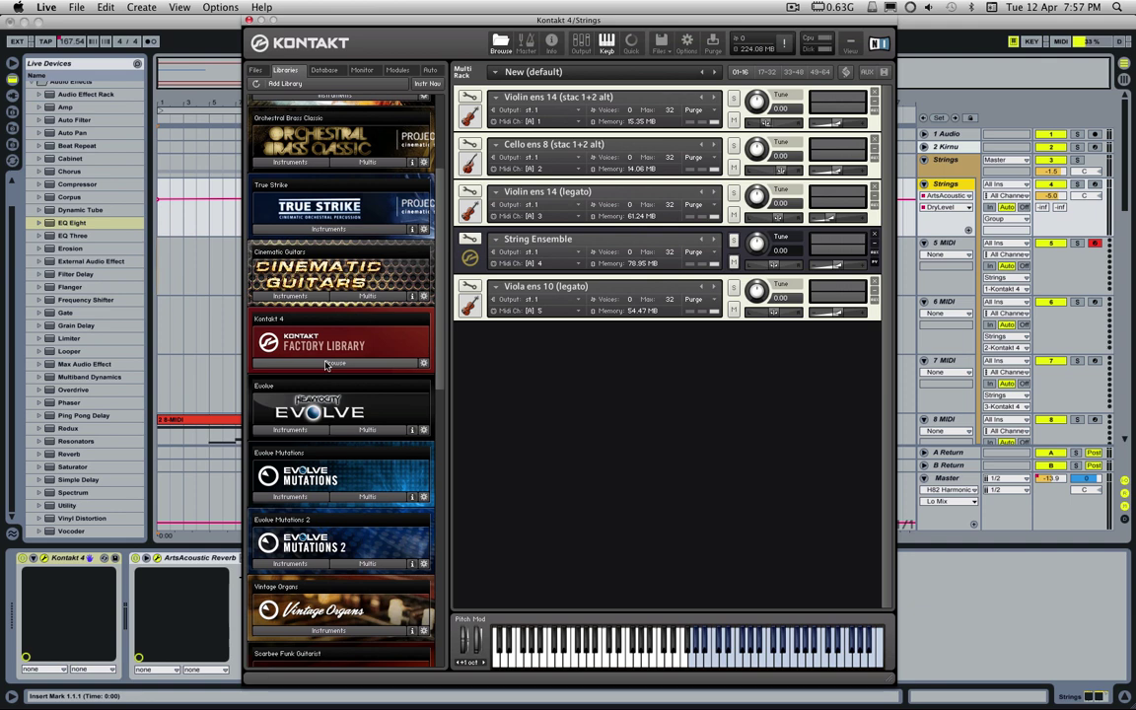
scroll(327, 364, "down", 3)
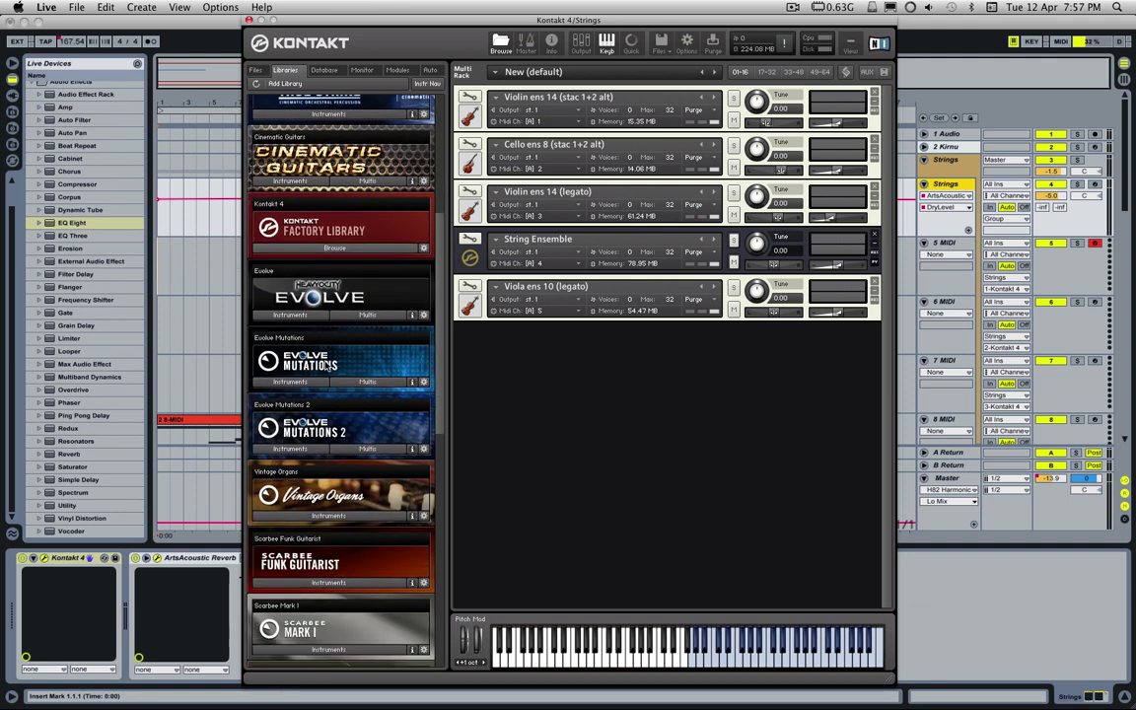
scroll(373, 422, "down", 1)
left_click(330, 488)
scroll(390, 498, "down", 1)
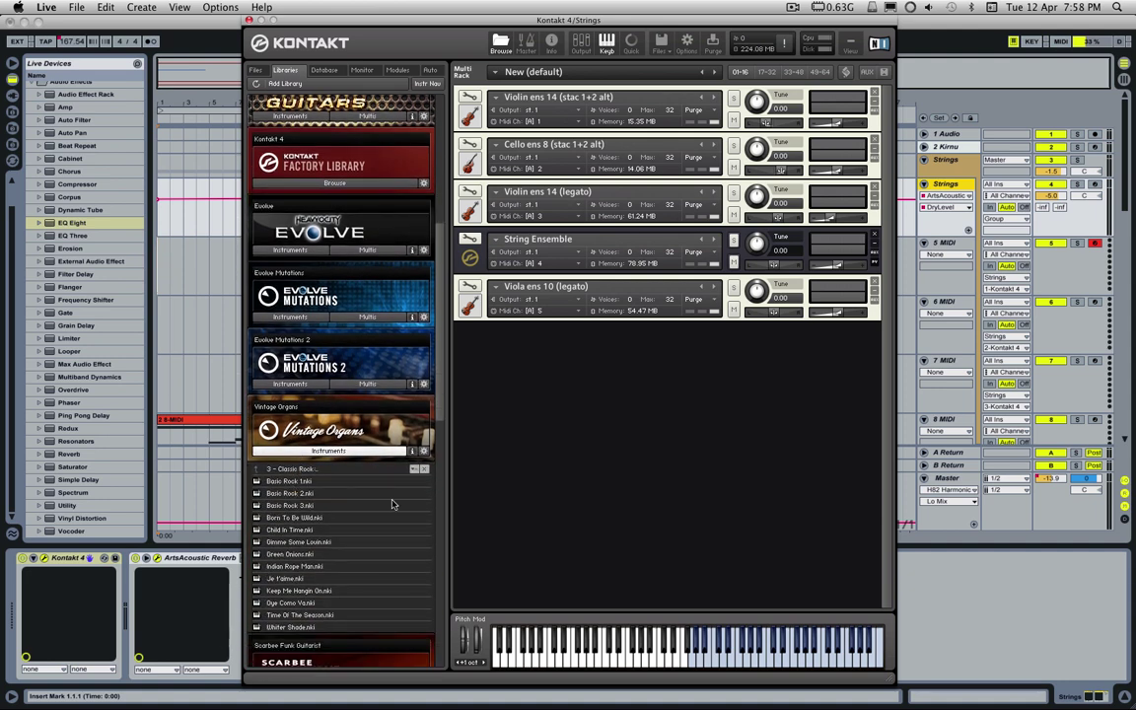
left_click(276, 469)
scroll(276, 461, "down", 1)
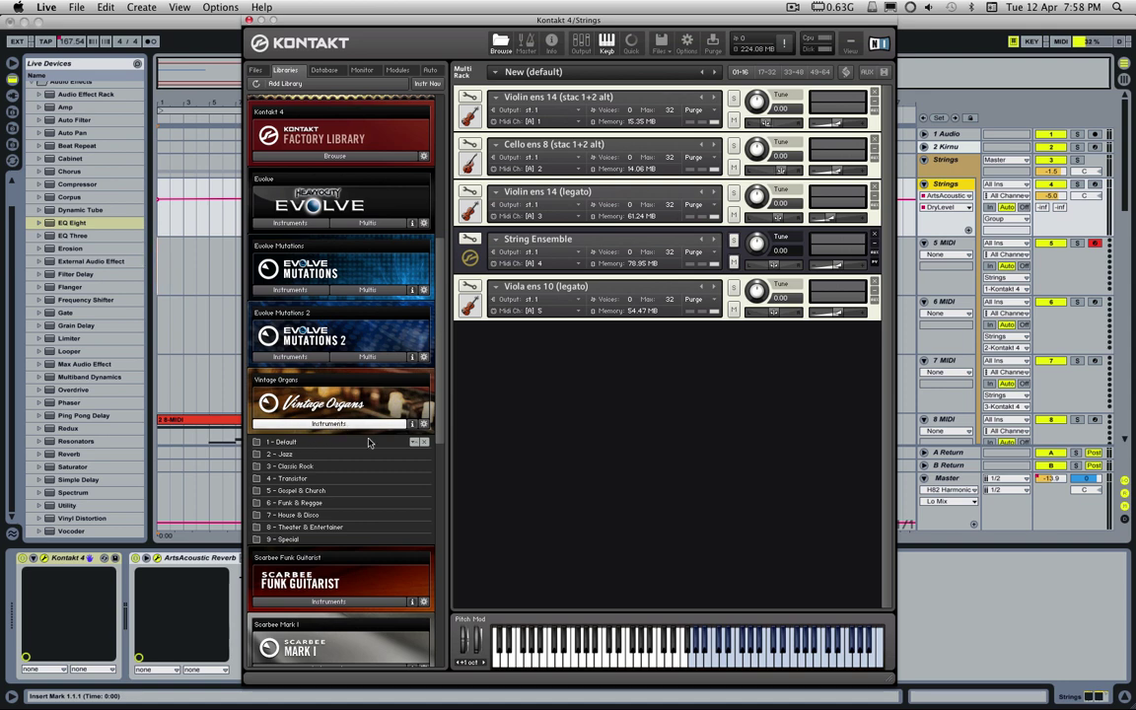
left_click(338, 422)
scroll(338, 504, "down", 5)
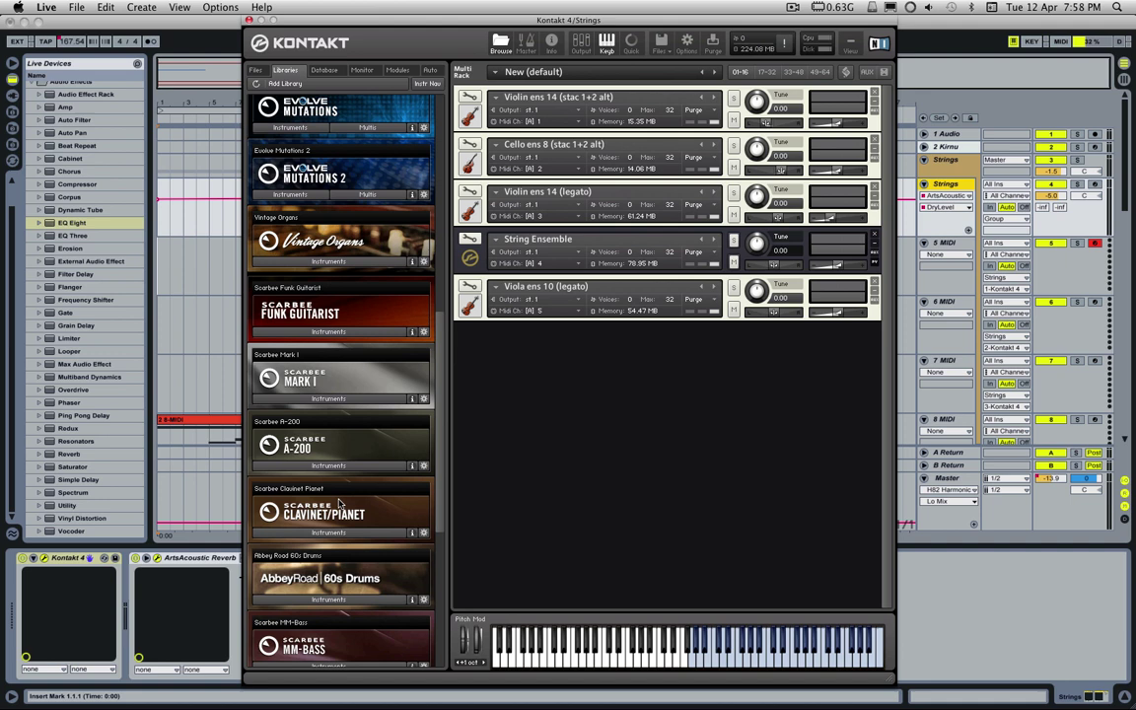
left_click(301, 399)
left_click(328, 394)
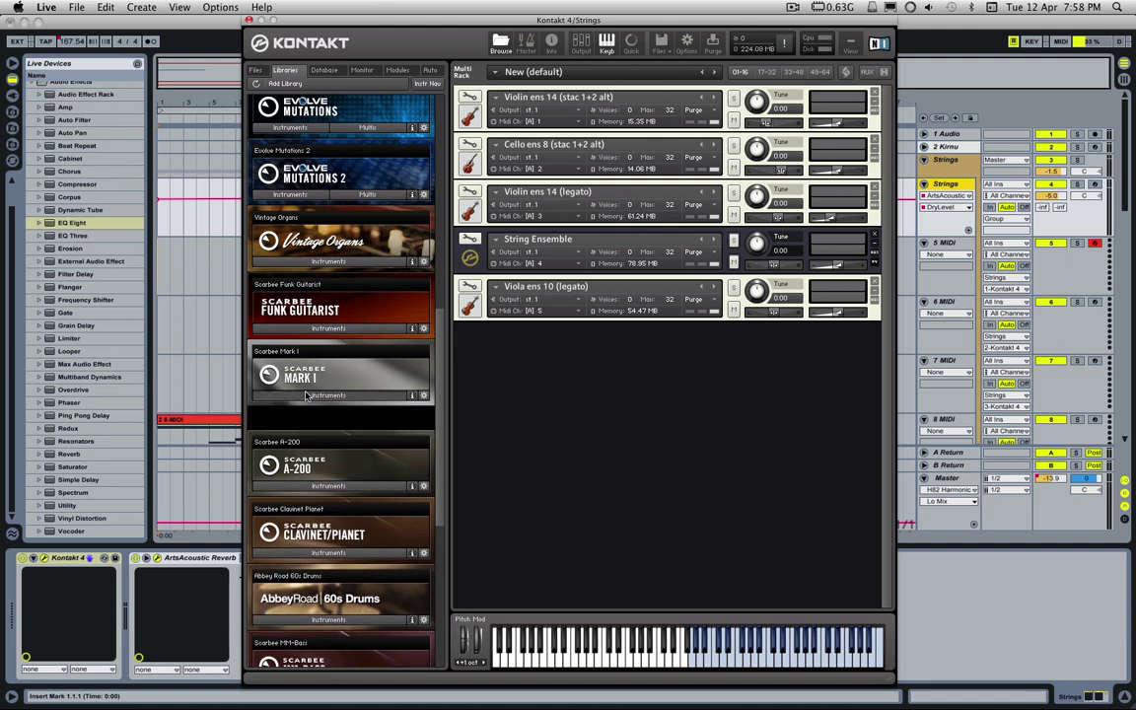
left_click(344, 463)
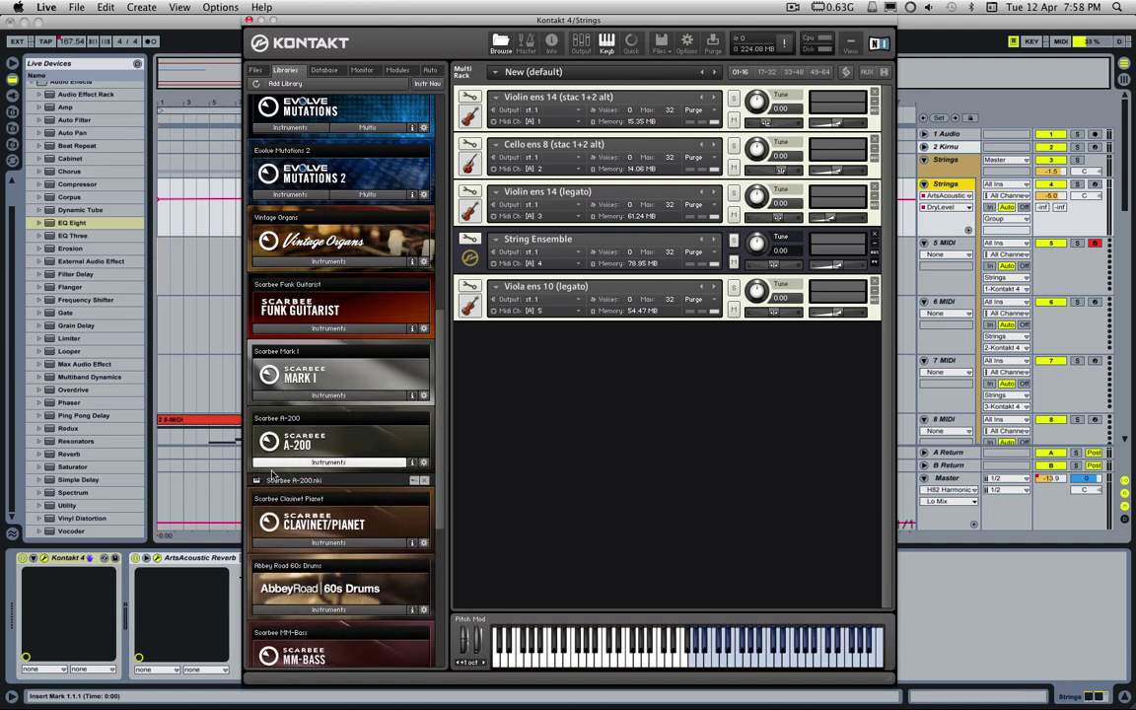
left_click(325, 467)
scroll(323, 463, "down", 3)
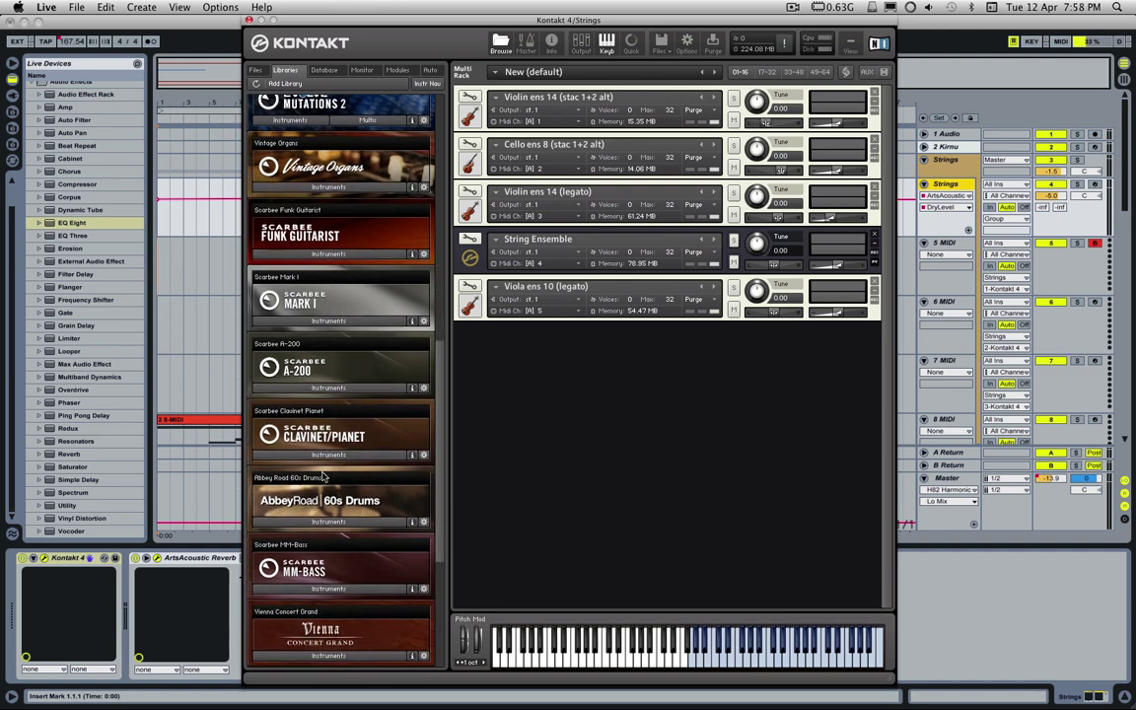
left_click(320, 456)
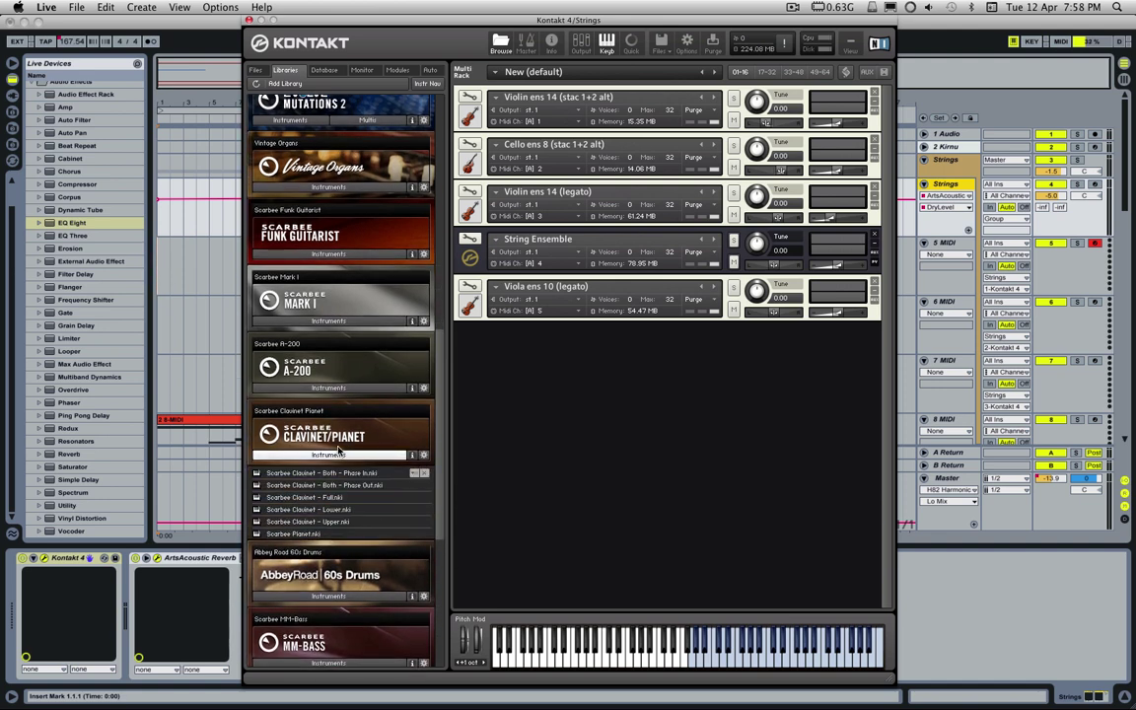
left_click(341, 456)
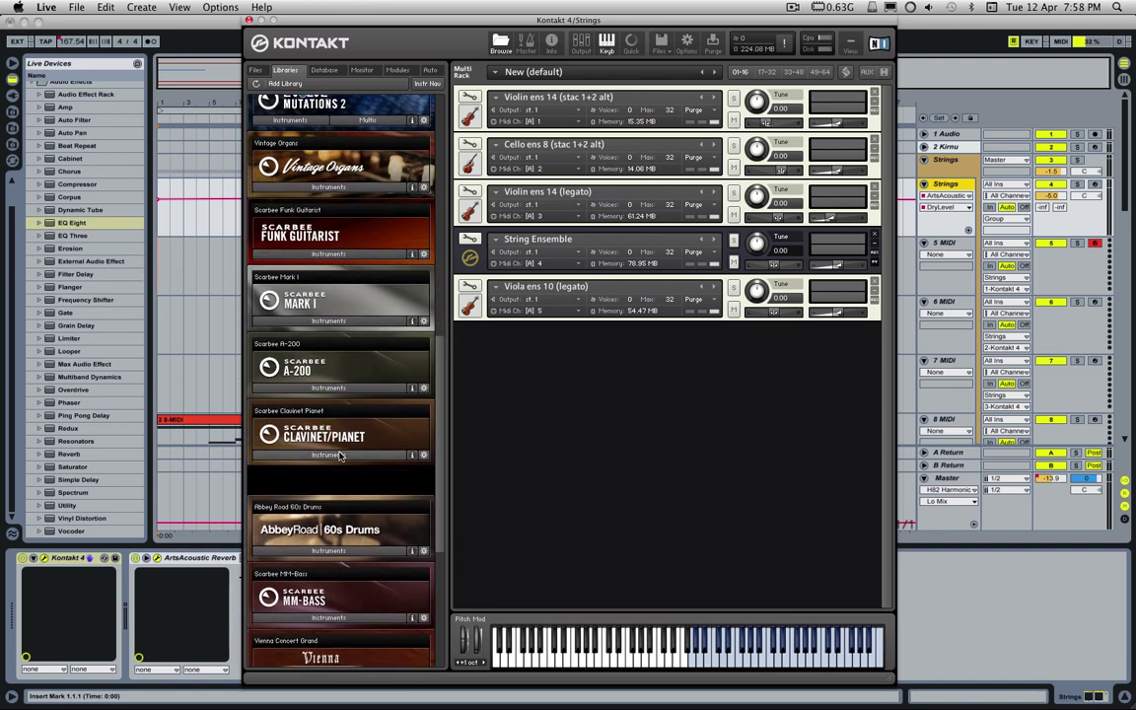
scroll(333, 449, "down", 3)
left_click(329, 442)
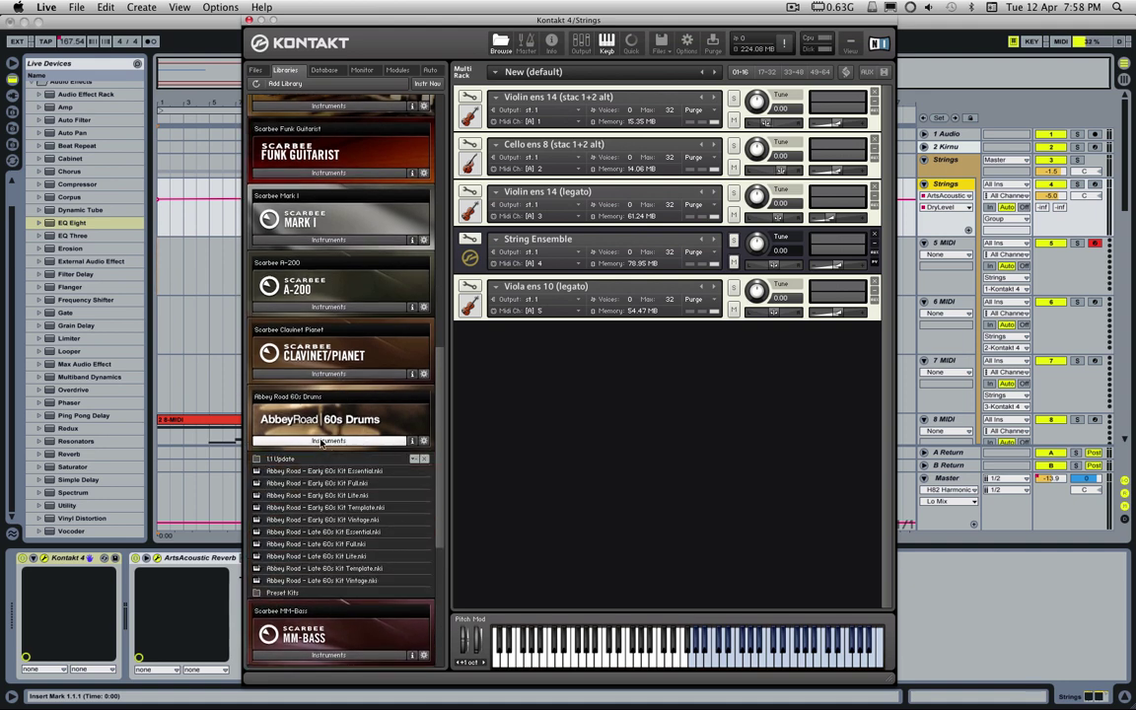
left_click(321, 441)
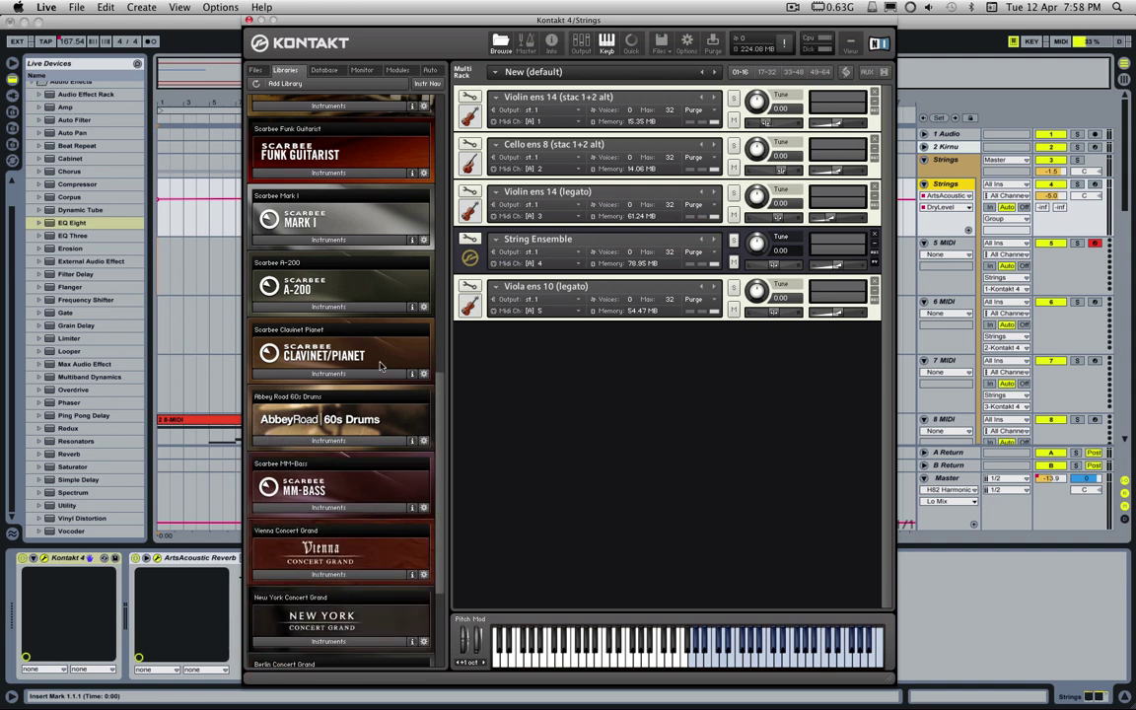
scroll(341, 375, "down", 3)
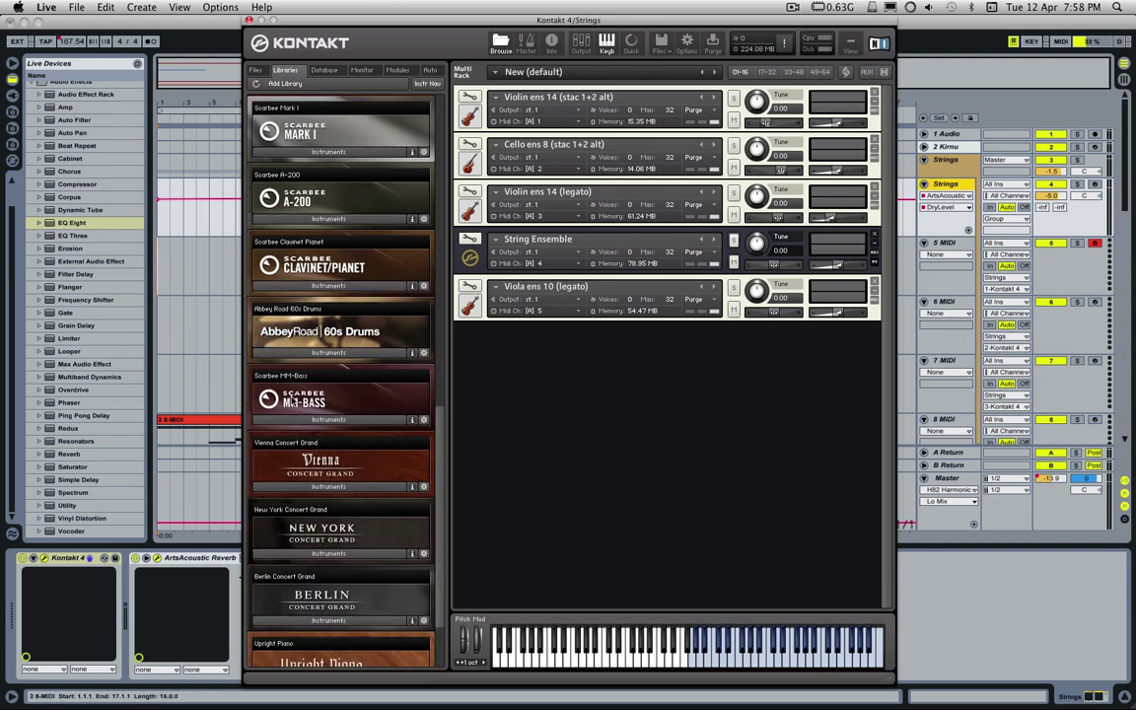
scroll(309, 401, "down", 3)
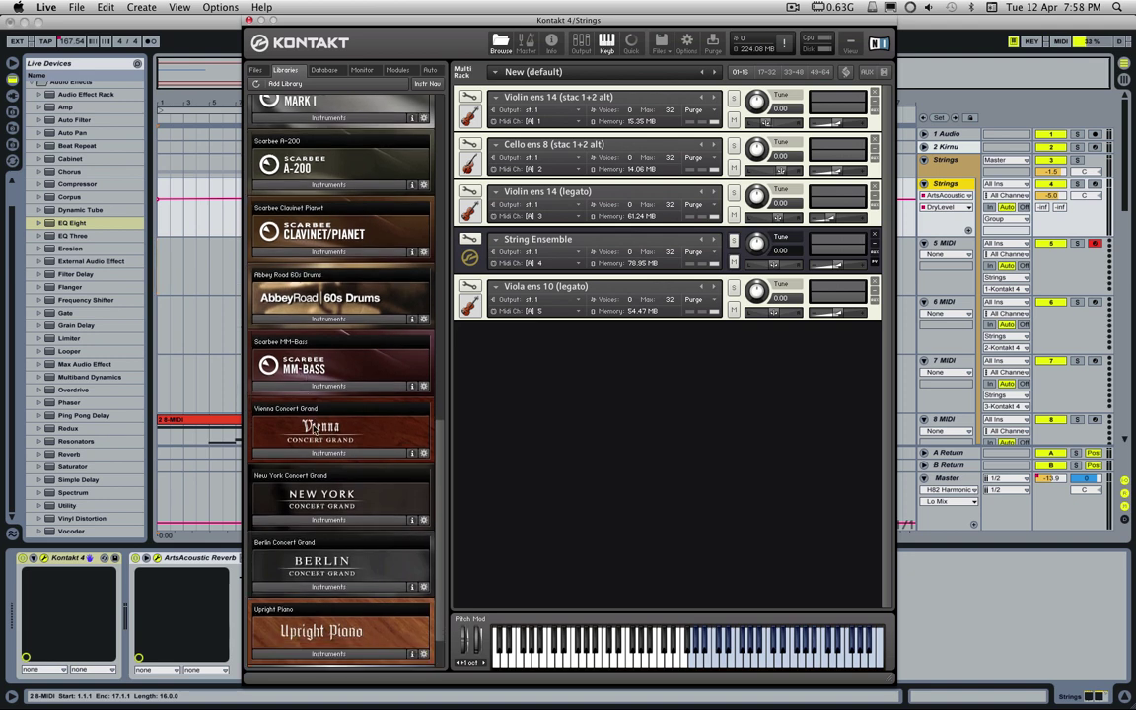
scroll(351, 474, "up", 15)
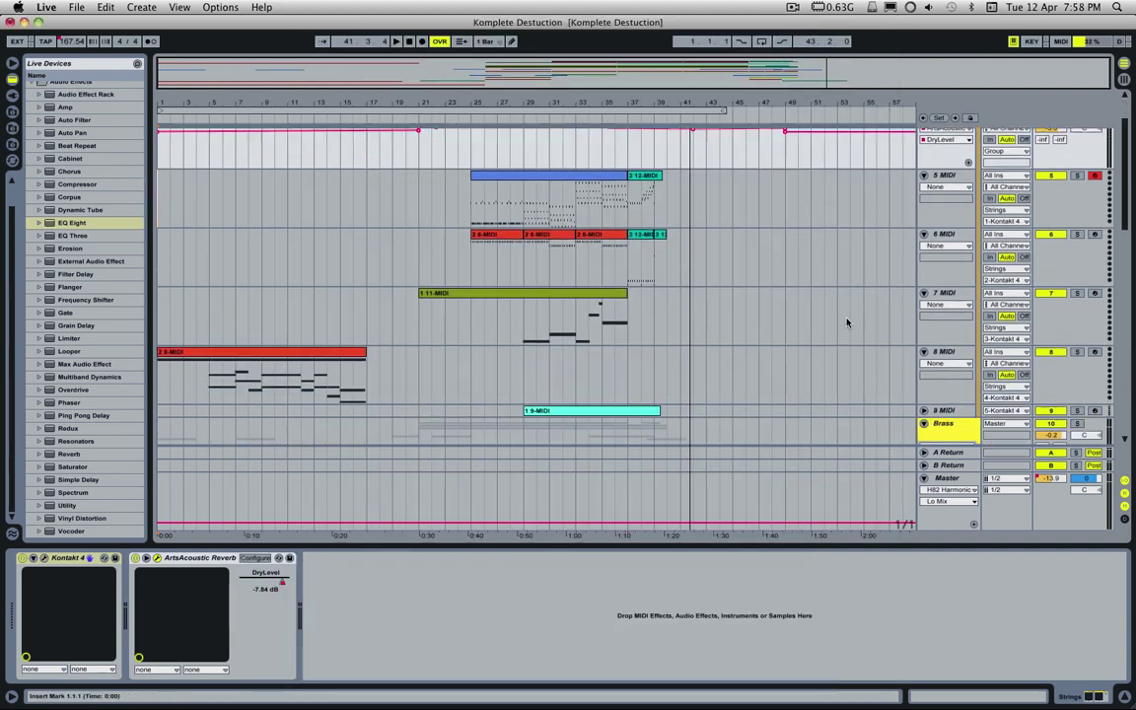
- Select the 32 Massive track and open its Massive window with the RETR-EVIL ALT preset
scroll(847, 322, "down", 10)
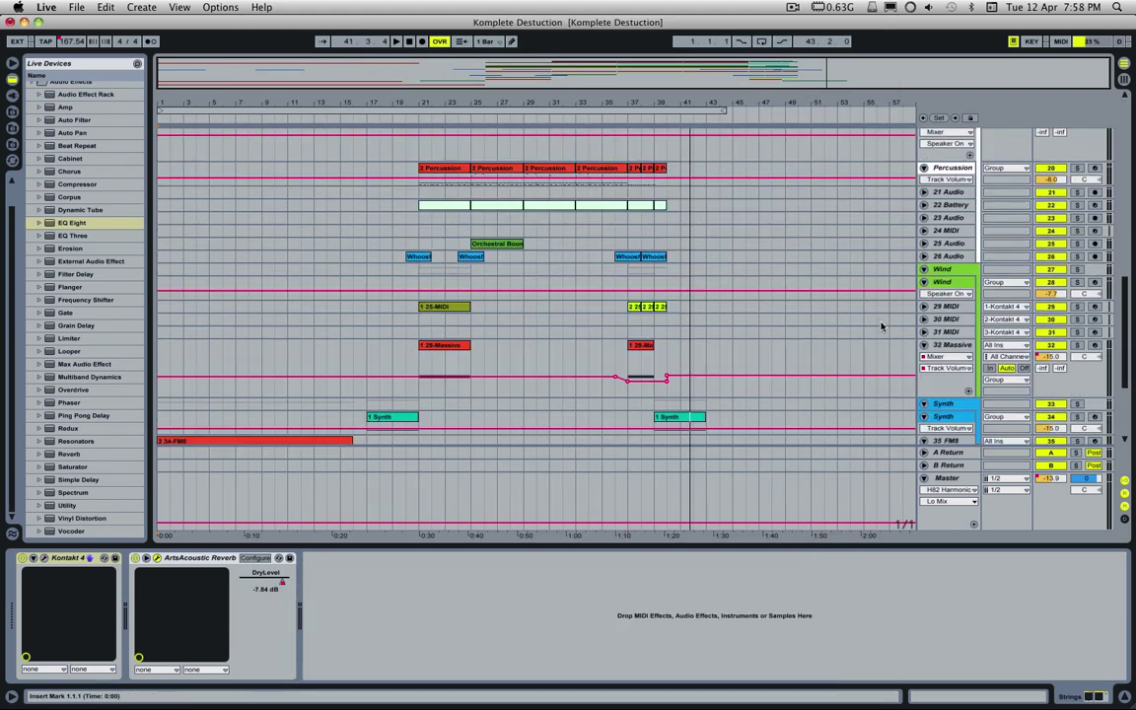
scroll(881, 326, "down", 5)
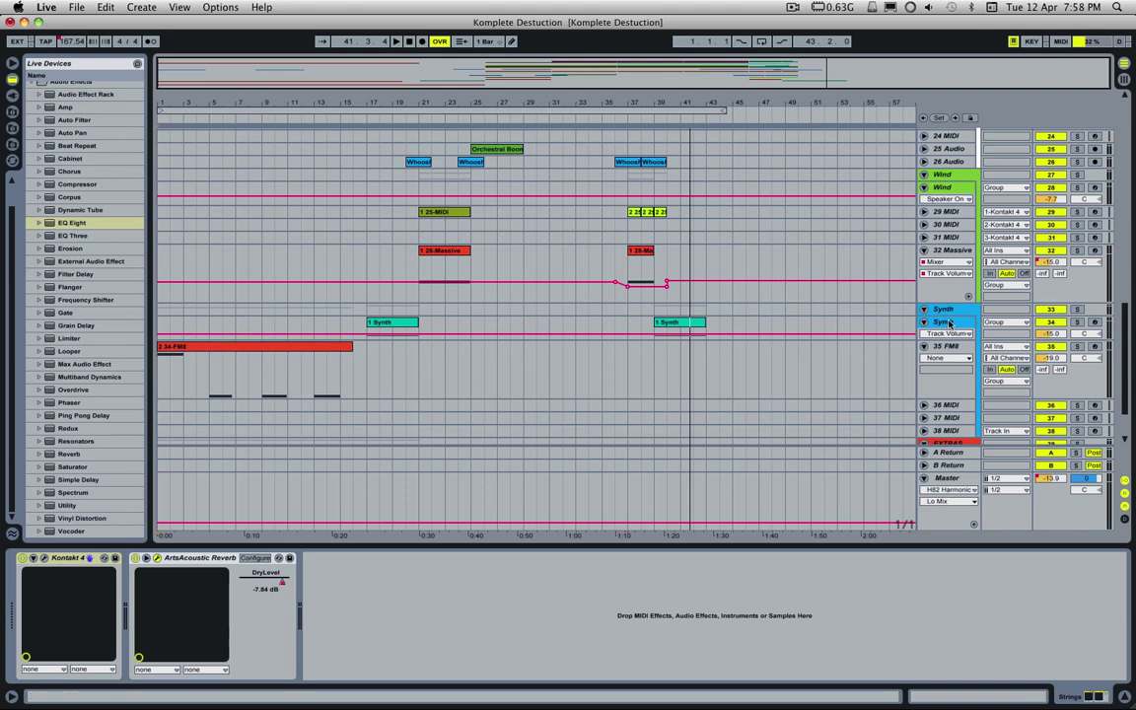
left_click(945, 252)
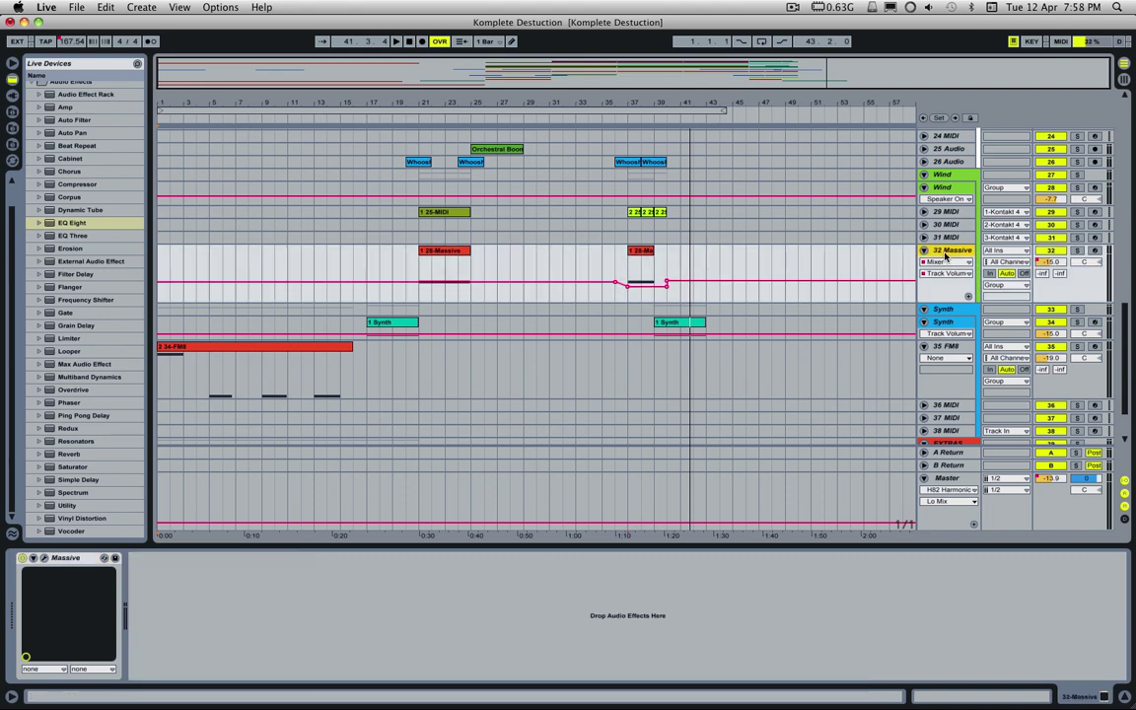
left_click(71, 559)
left_click(84, 558)
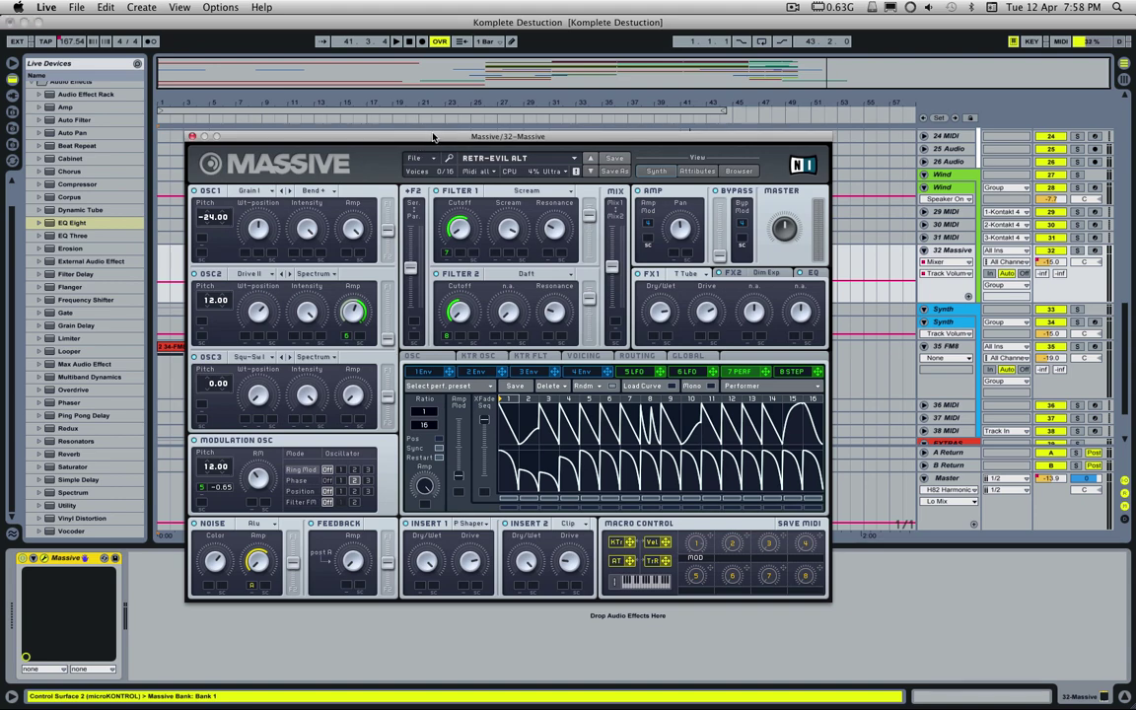
left_click_drag(432, 136, 463, 133)
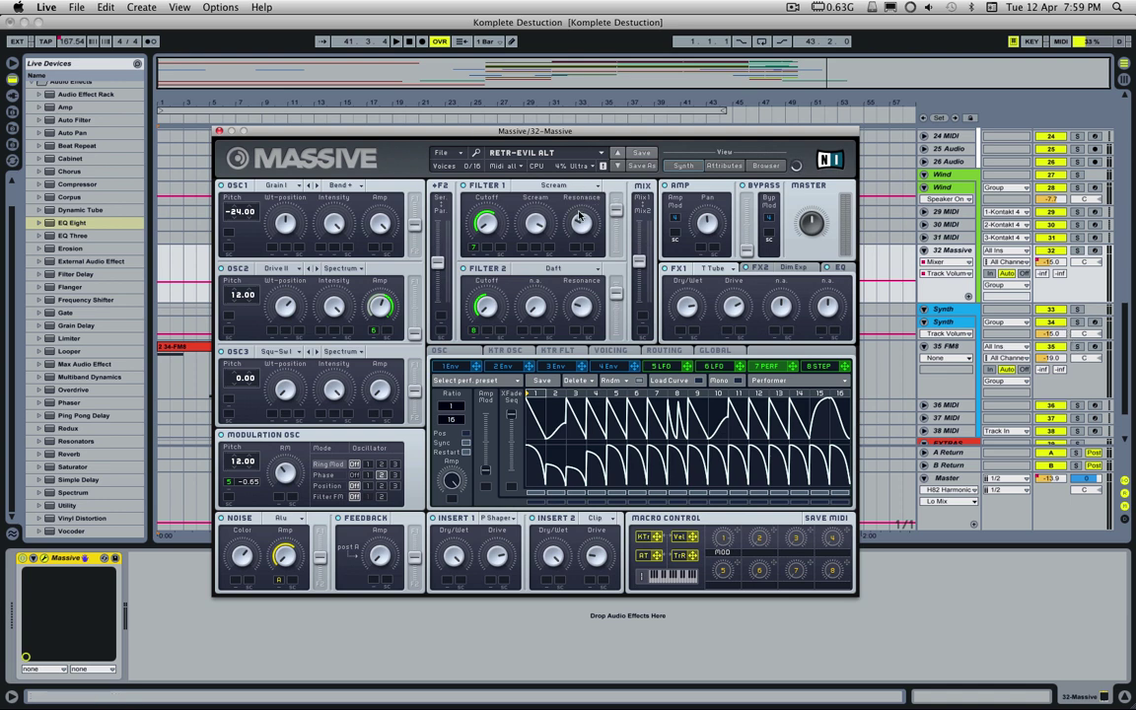
left_click(219, 132)
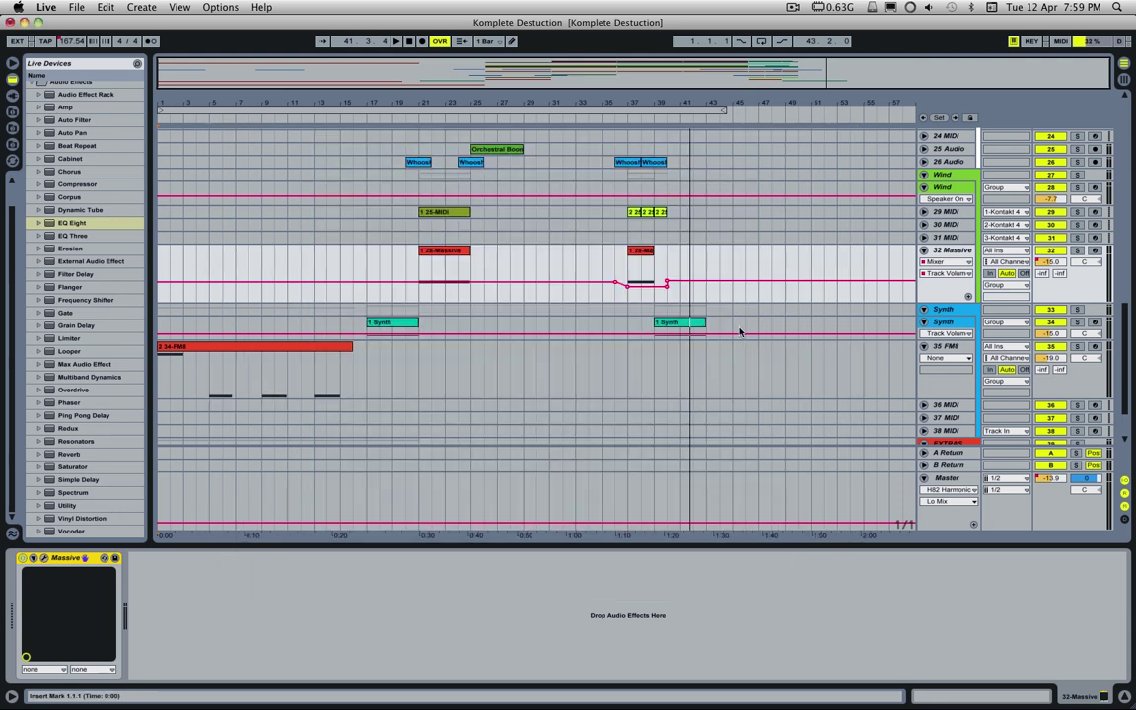
scroll(807, 306, "down", 2)
left_click(939, 296)
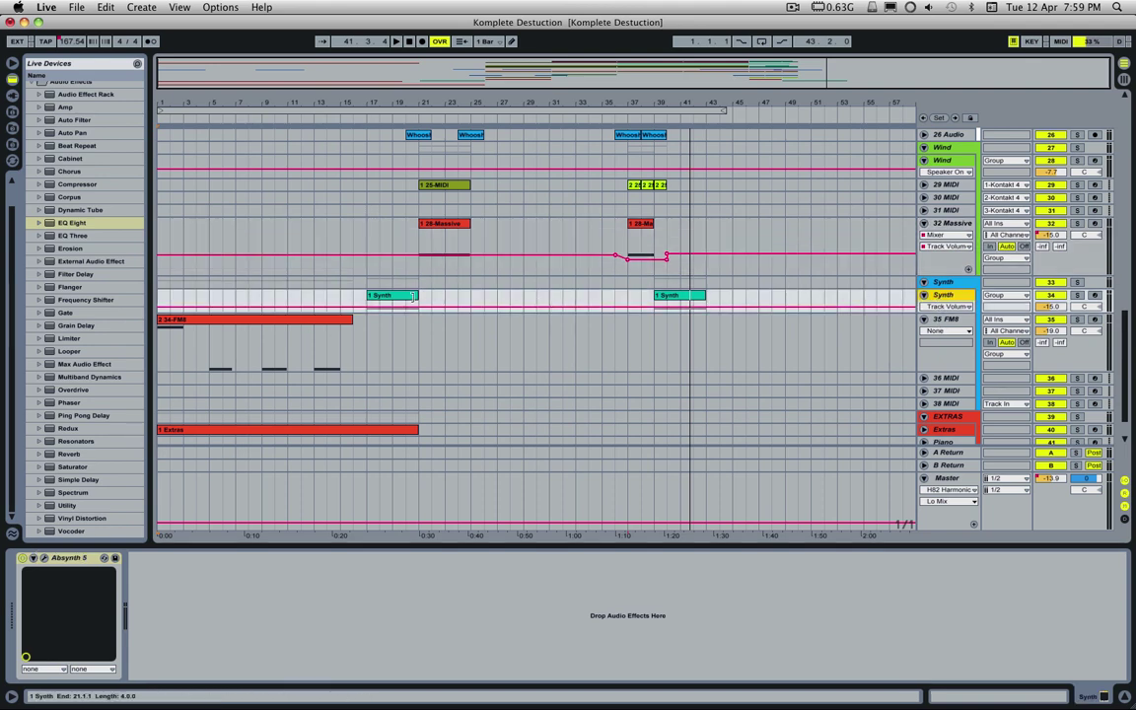
key("super+alt+p")
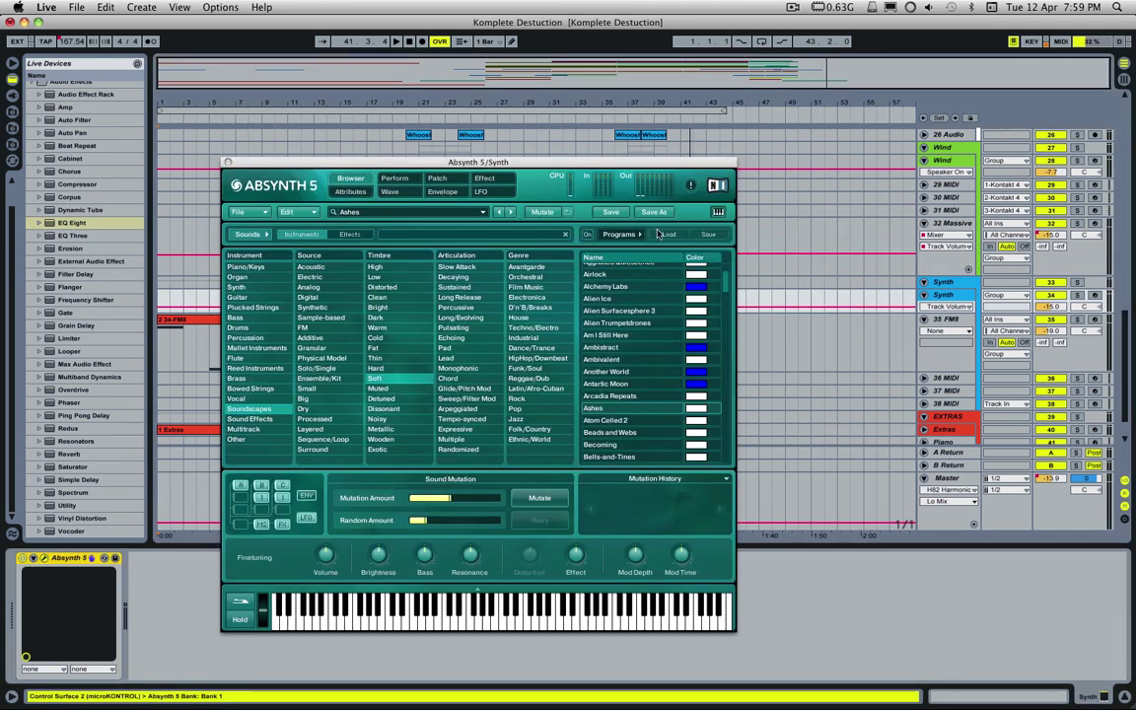
left_click_drag(365, 162, 439, 138)
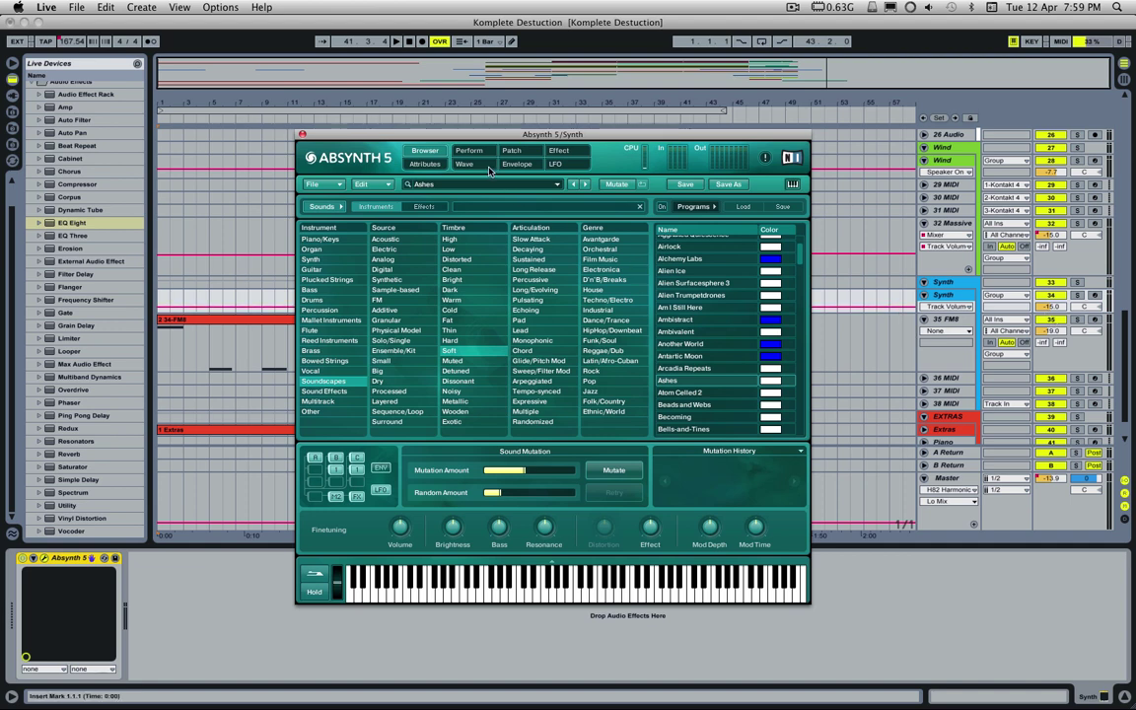
left_click_drag(368, 139, 371, 138)
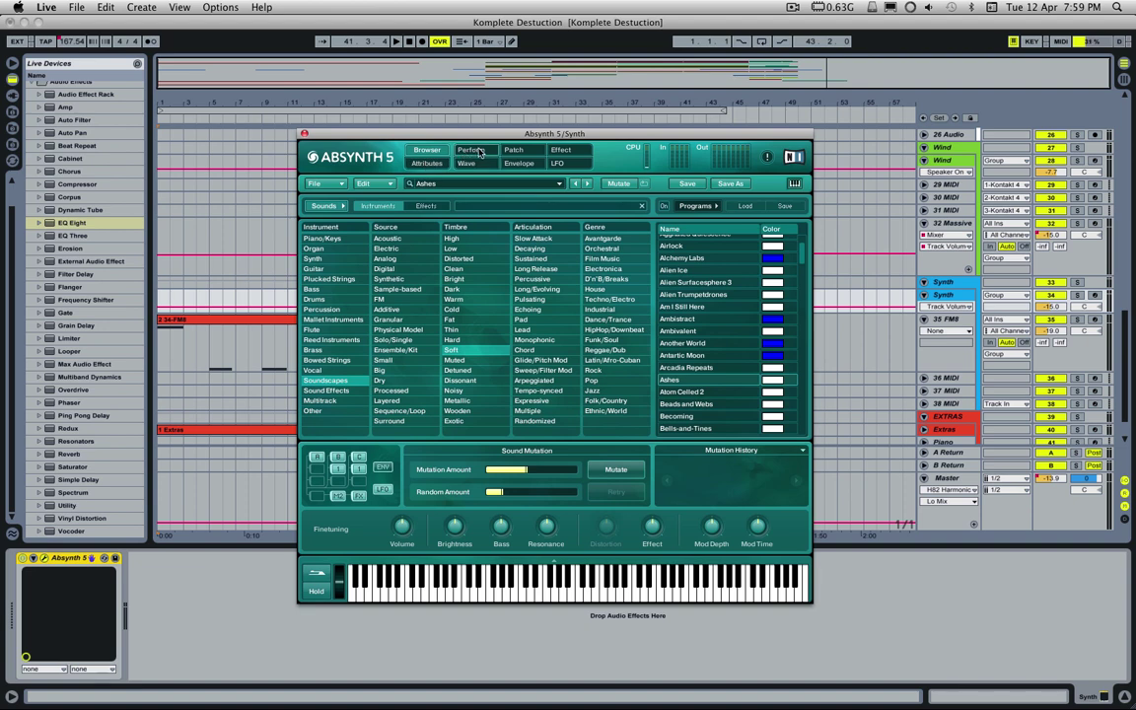
left_click(513, 150)
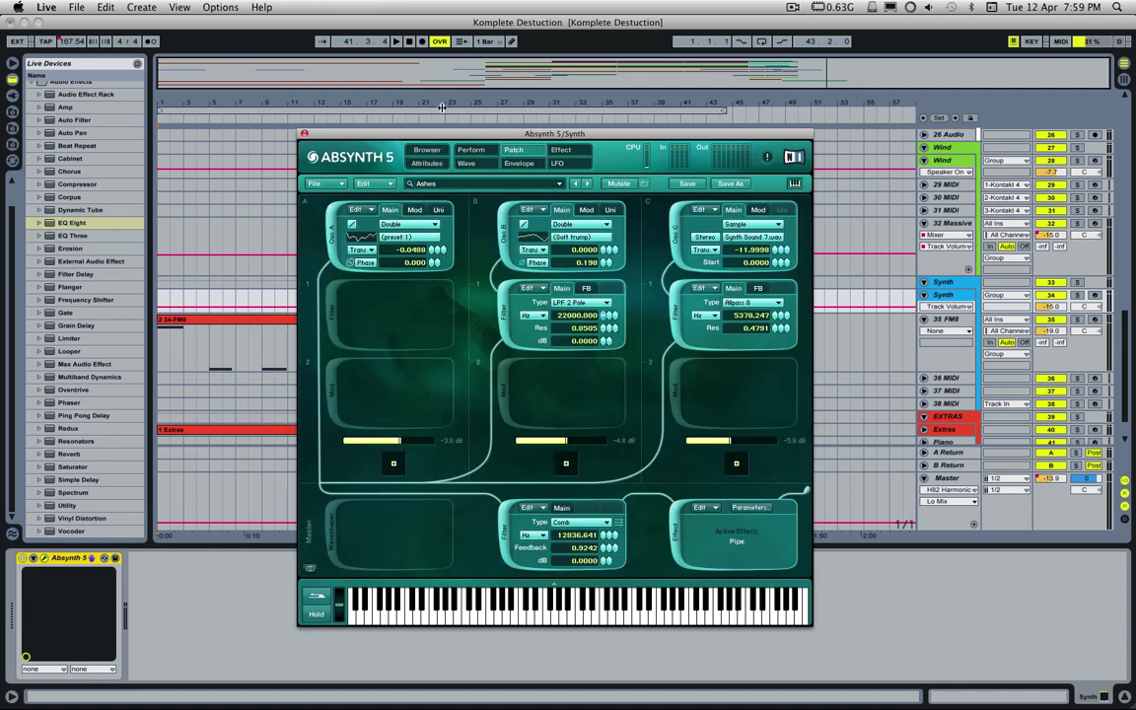
left_click(561, 150)
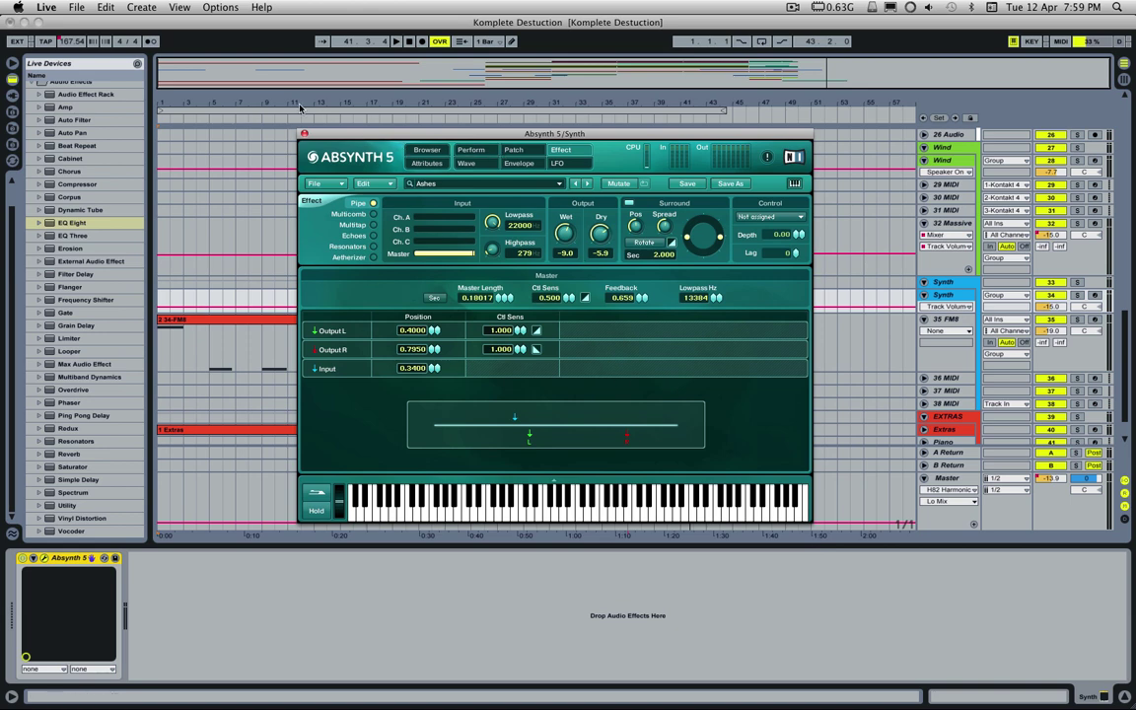
left_click(305, 135)
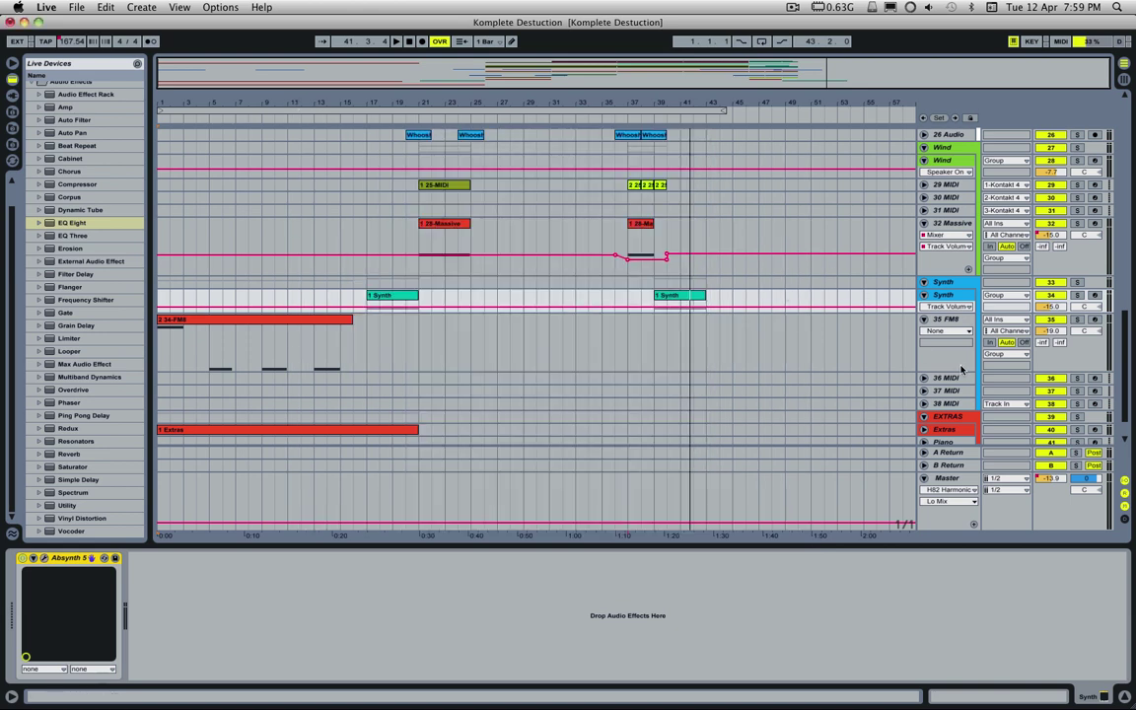
- Open the 35 FM8 track's FM8 window with the Just Let It Happen preset, then close it
left_click(646, 343)
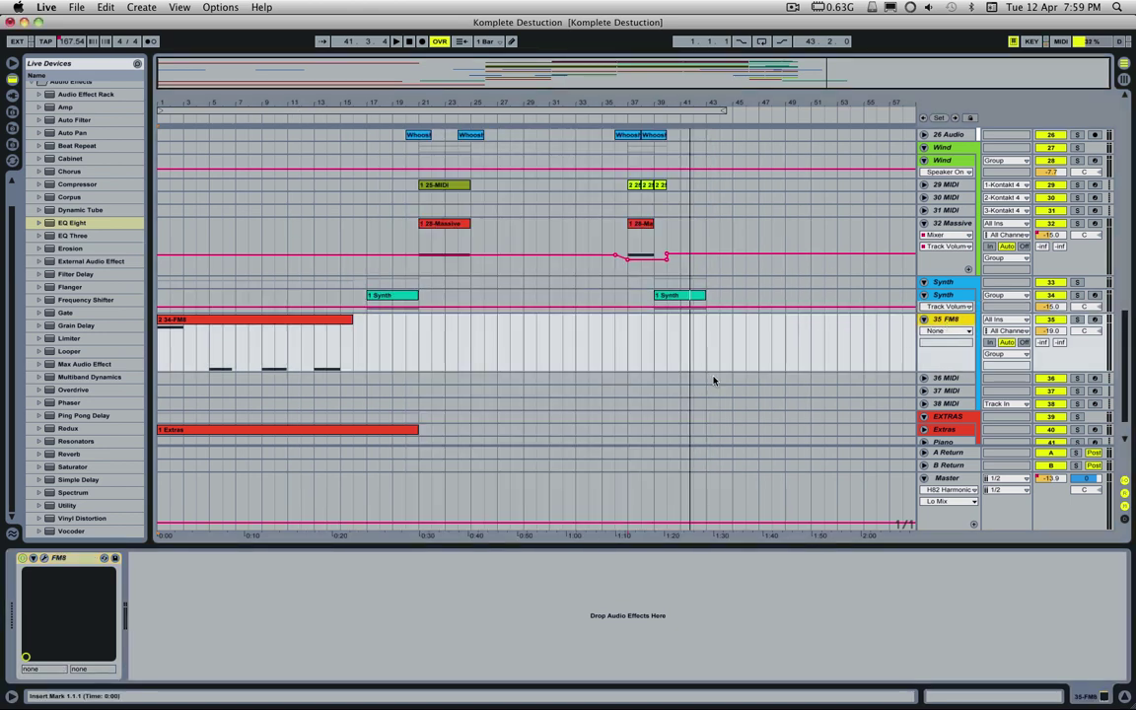
left_click(45, 558)
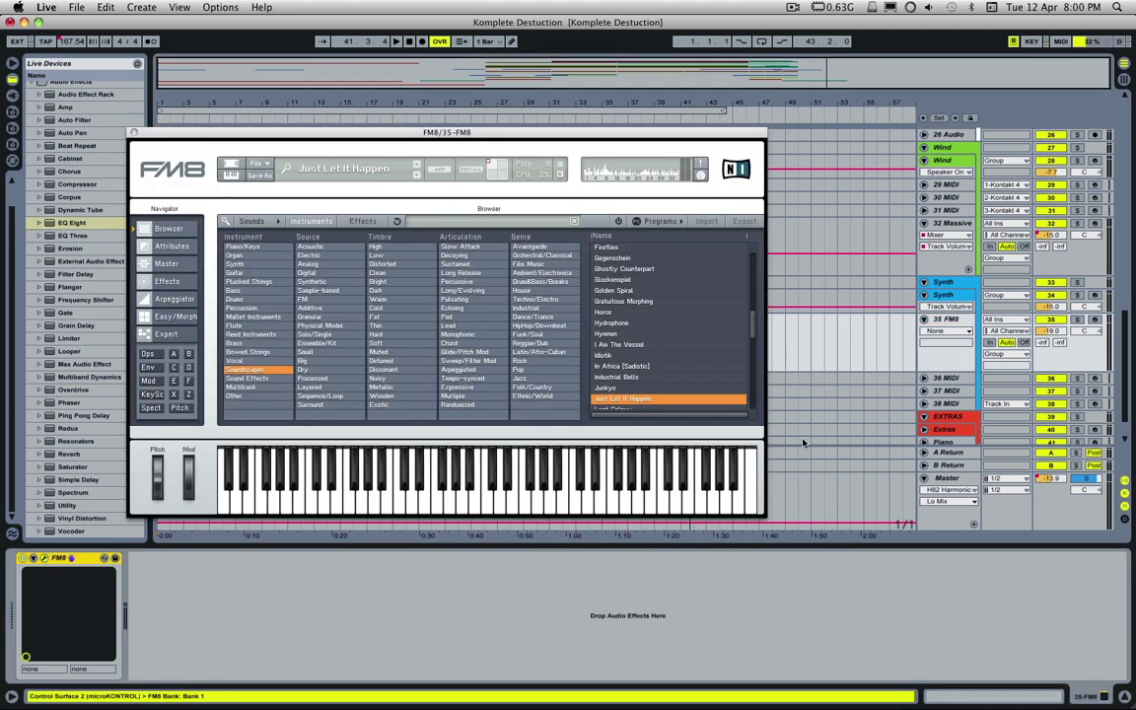
left_click_drag(349, 129, 458, 155)
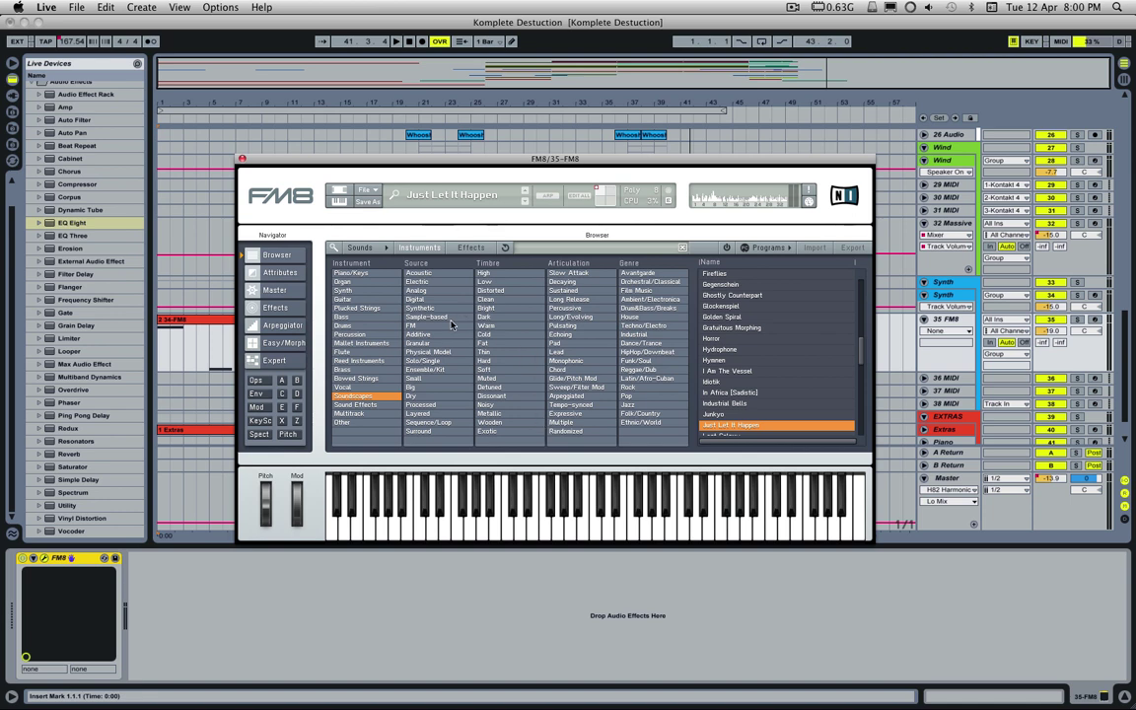
left_click_drag(863, 348, 789, 269)
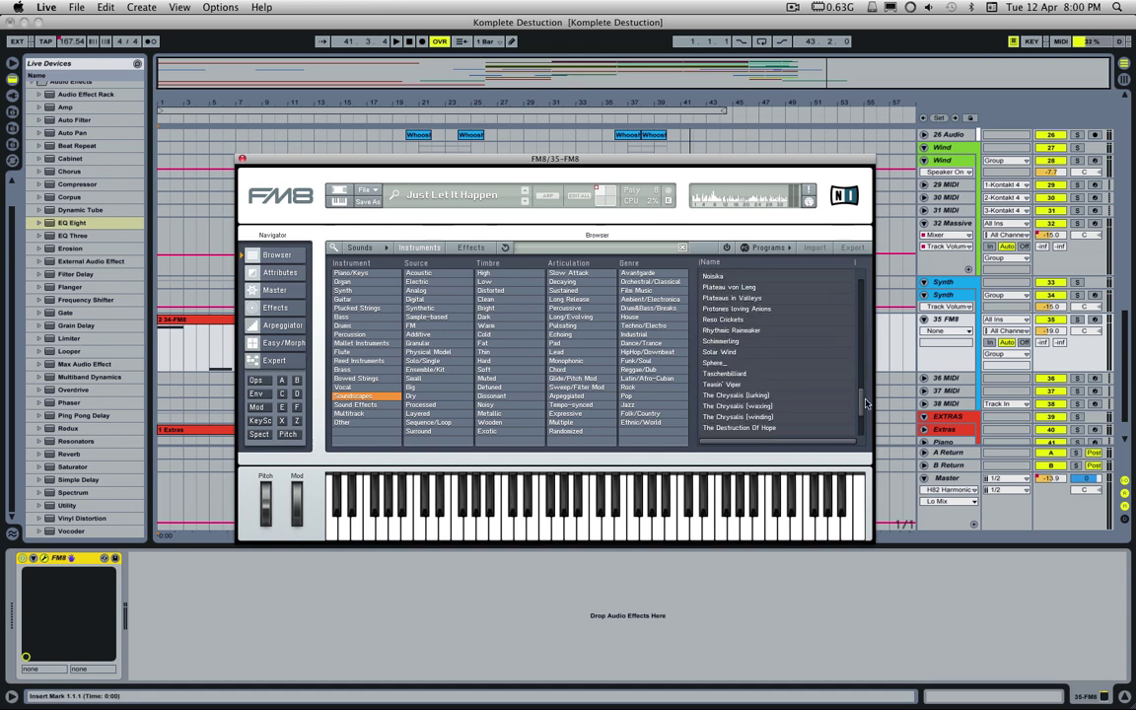
left_click(242, 158)
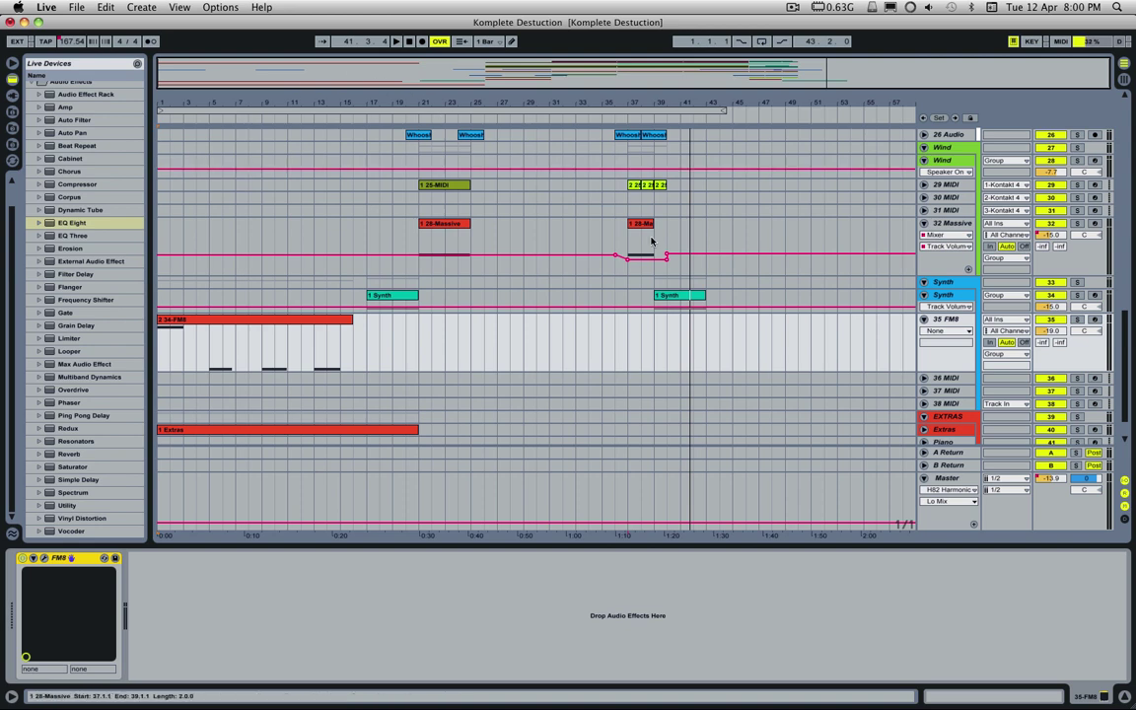
- Find the 22 Battery track and open its Battery 3 window showing the Multi Mic Kit
scroll(639, 287, "up", 8)
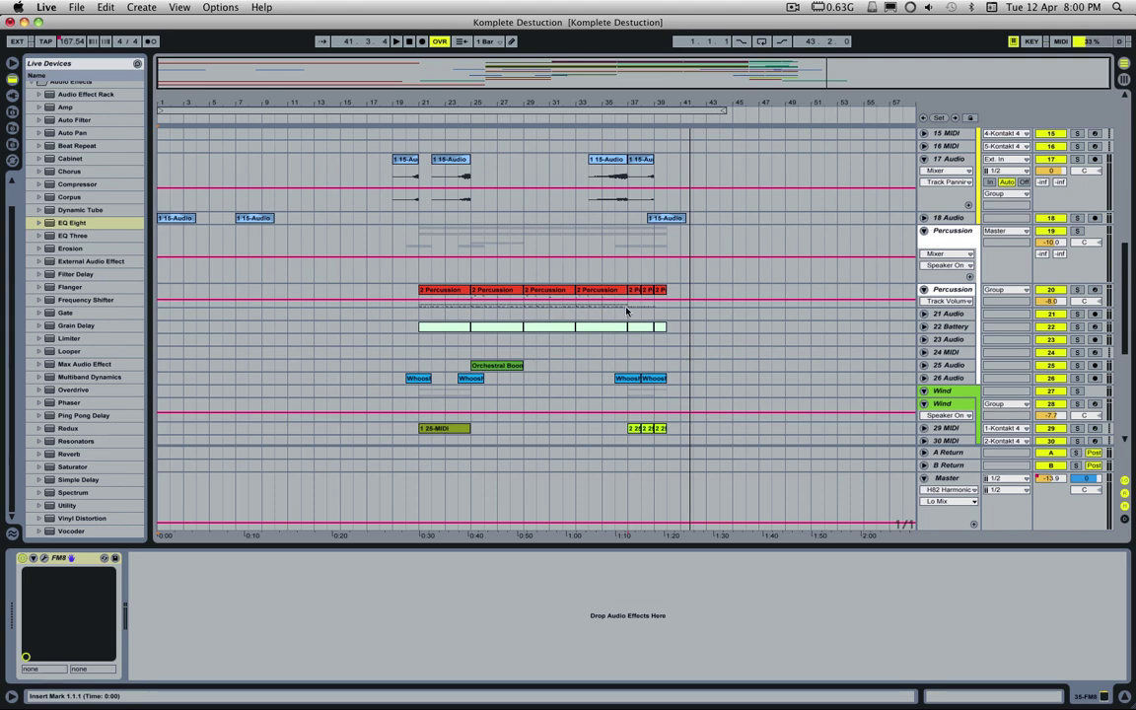
scroll(621, 314, "down", 4)
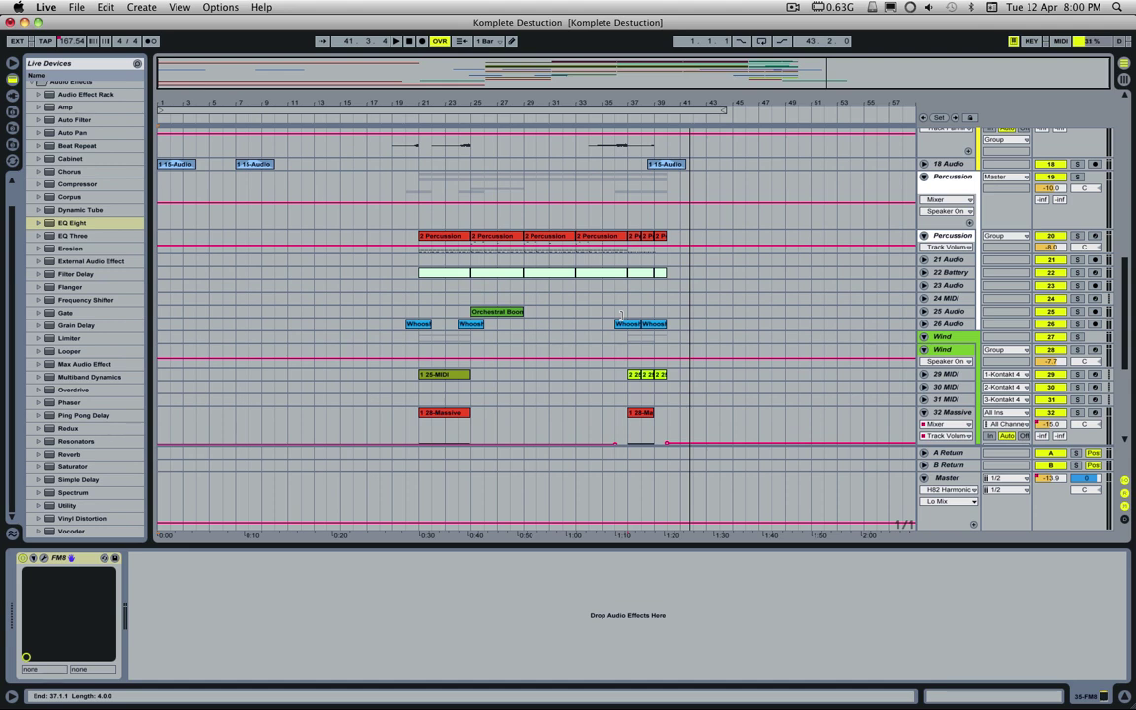
scroll(621, 315, "up", 10)
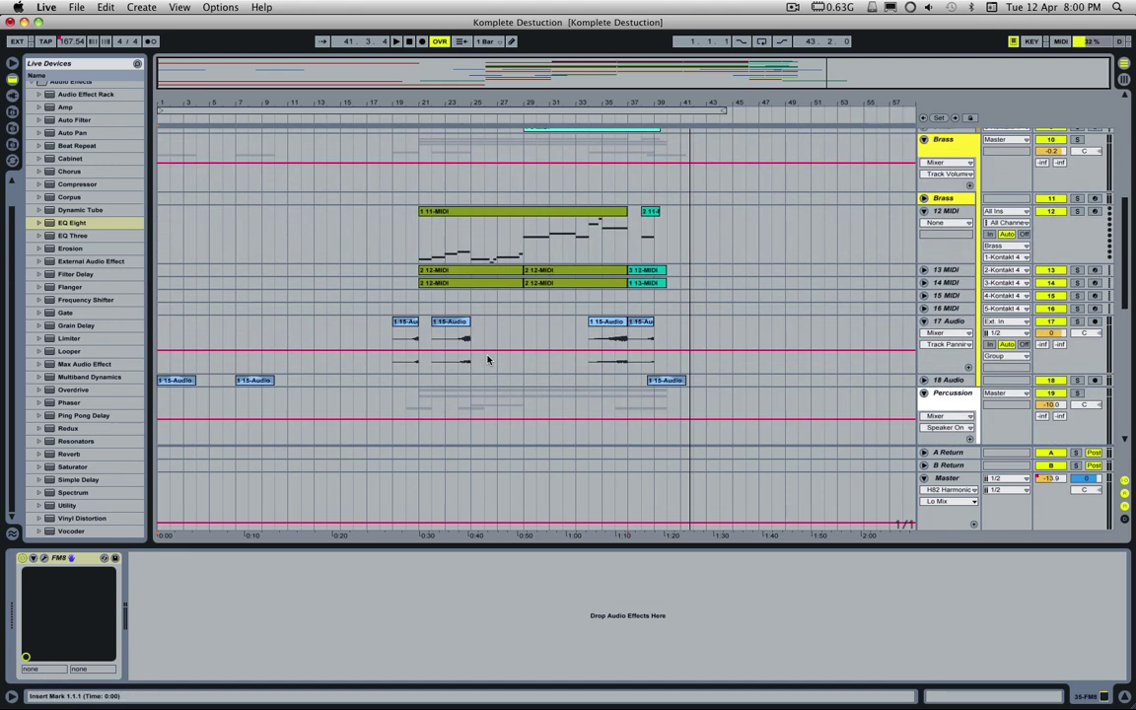
scroll(487, 360, "up", 4)
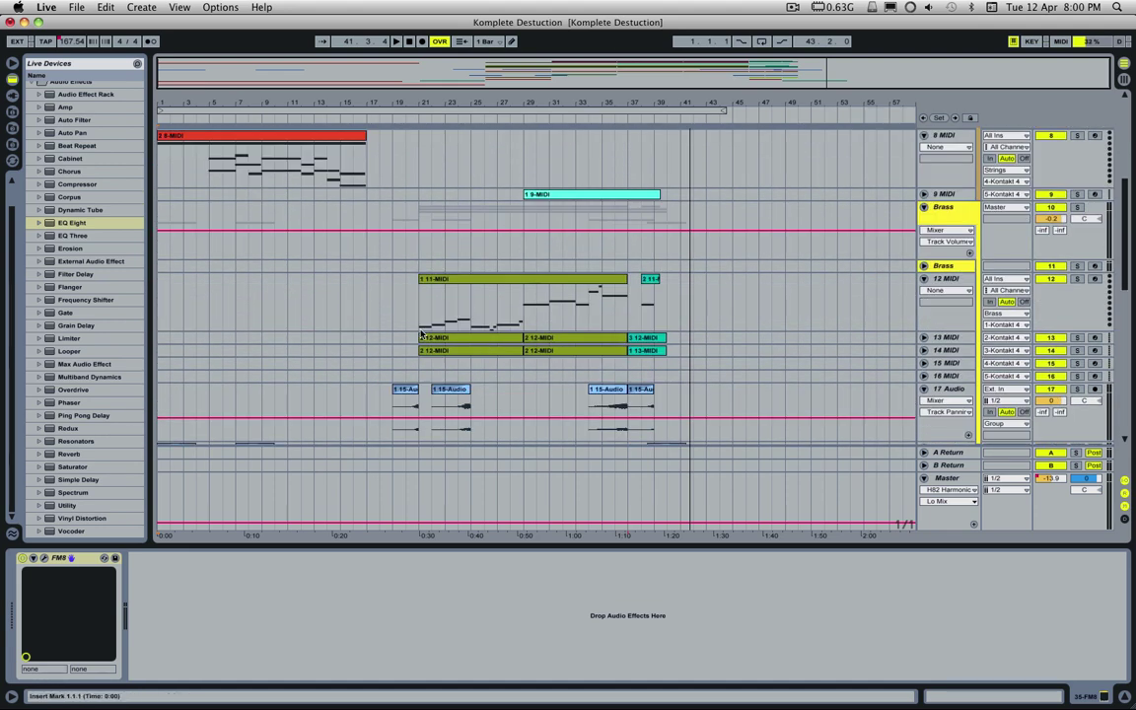
scroll(433, 296, "up", 15)
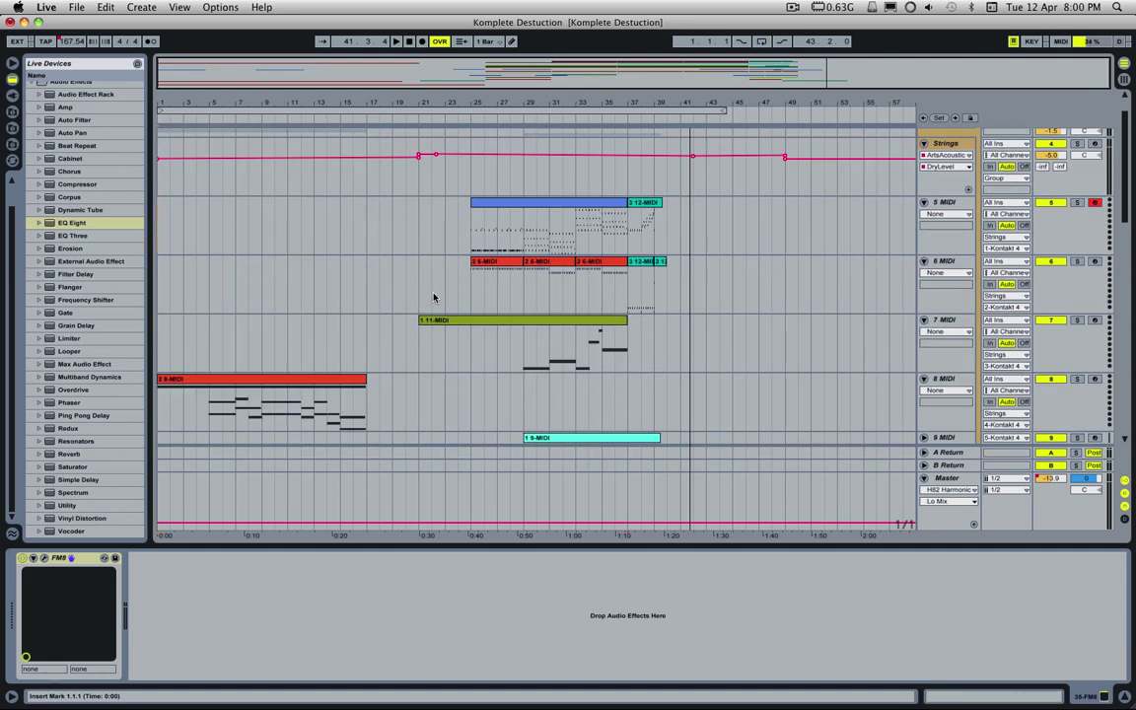
scroll(433, 296, "down", 12)
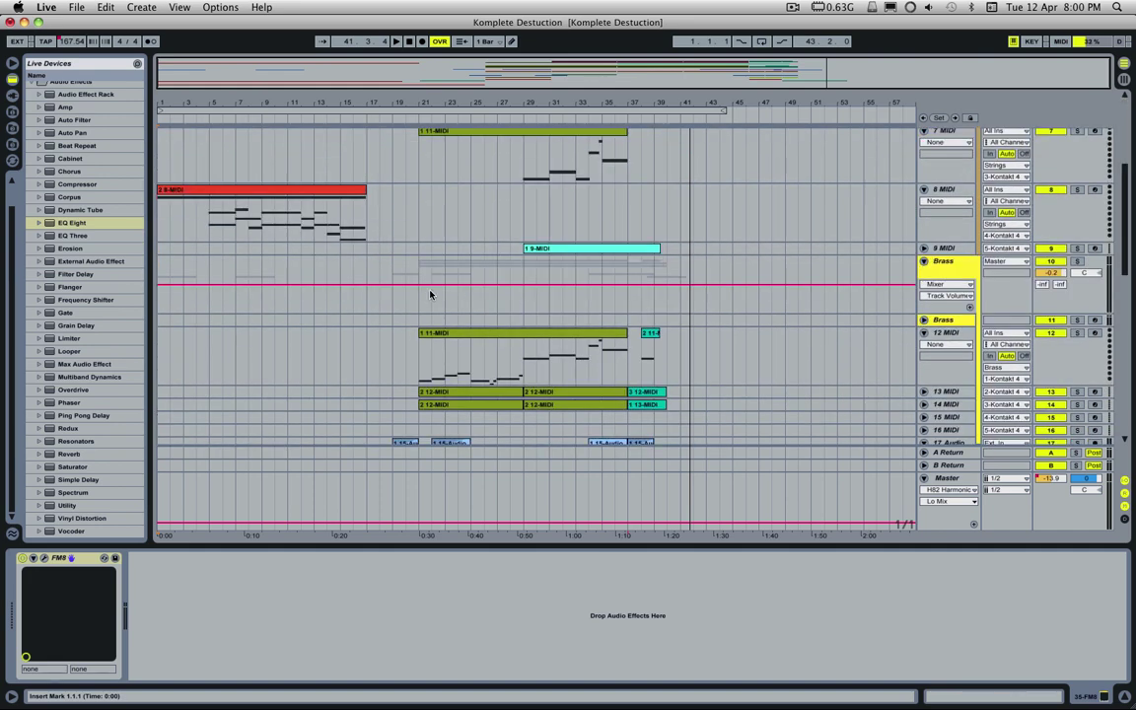
scroll(430, 294, "up", 12)
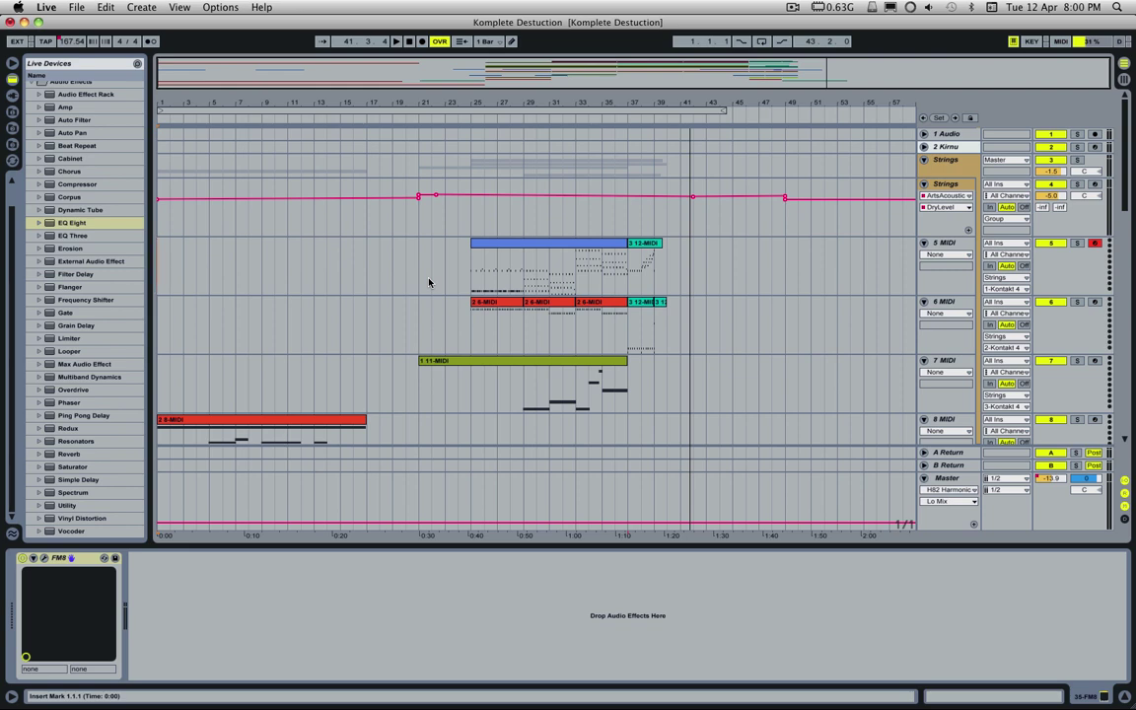
scroll(429, 283, "down", 18)
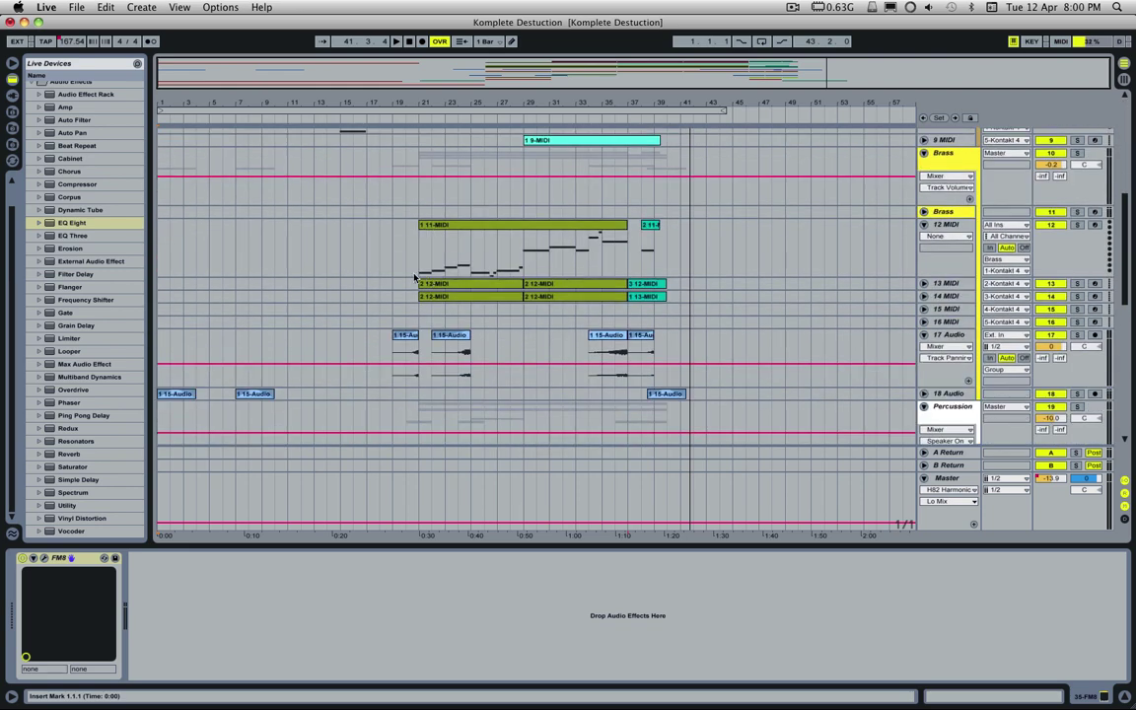
scroll(414, 279, "down", 12)
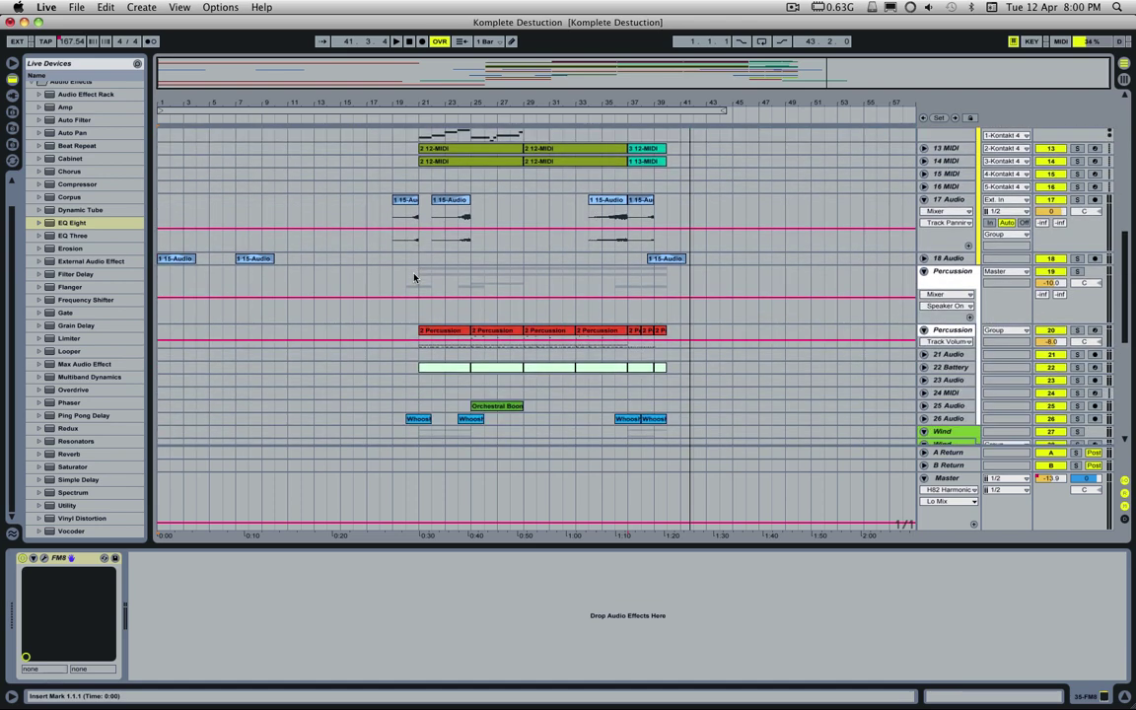
scroll(414, 278, "down", 8)
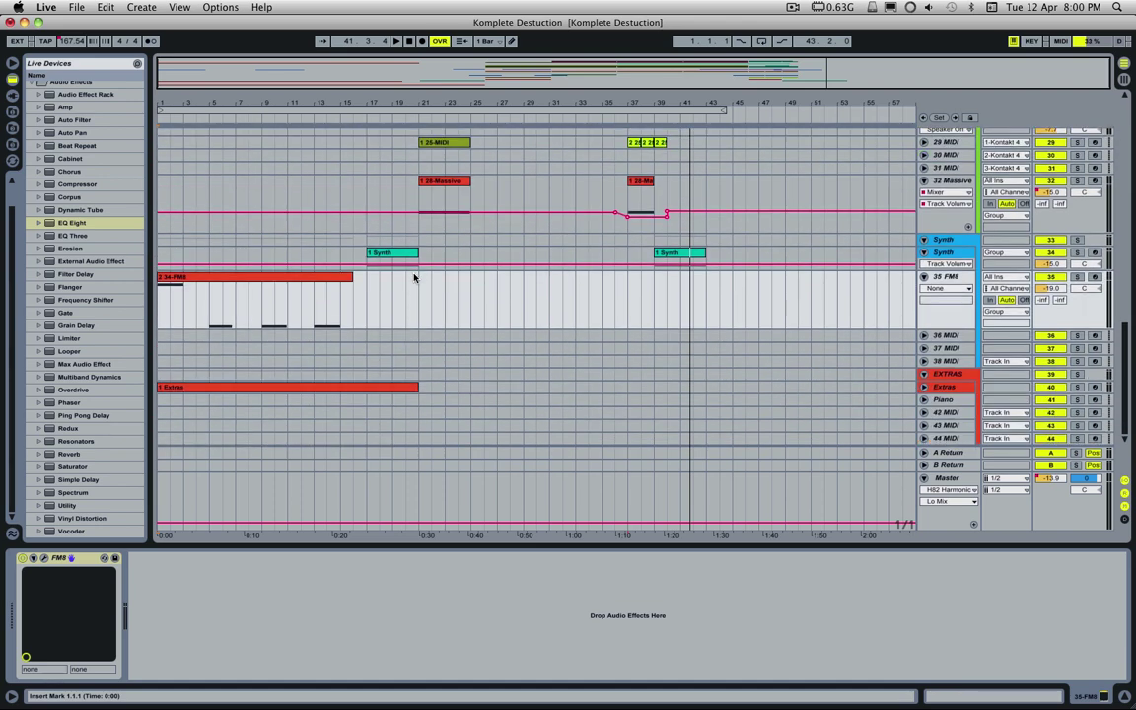
scroll(469, 305, "up", 8)
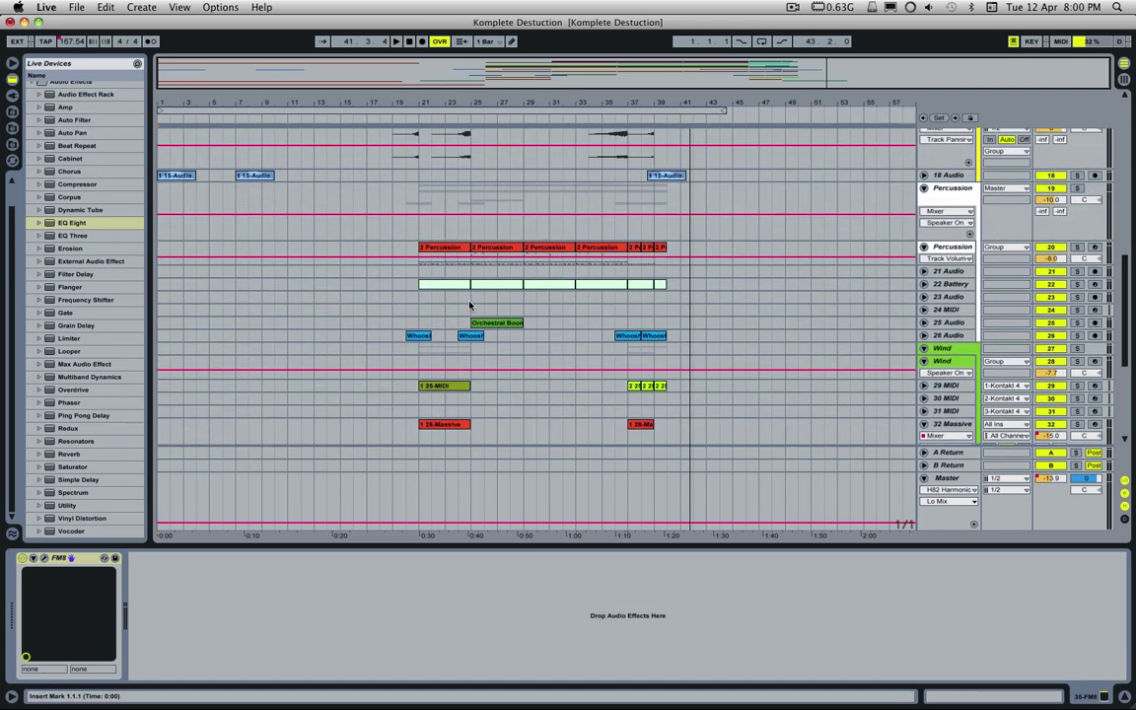
scroll(854, 323, "down", 8)
scroll(888, 306, "up", 9)
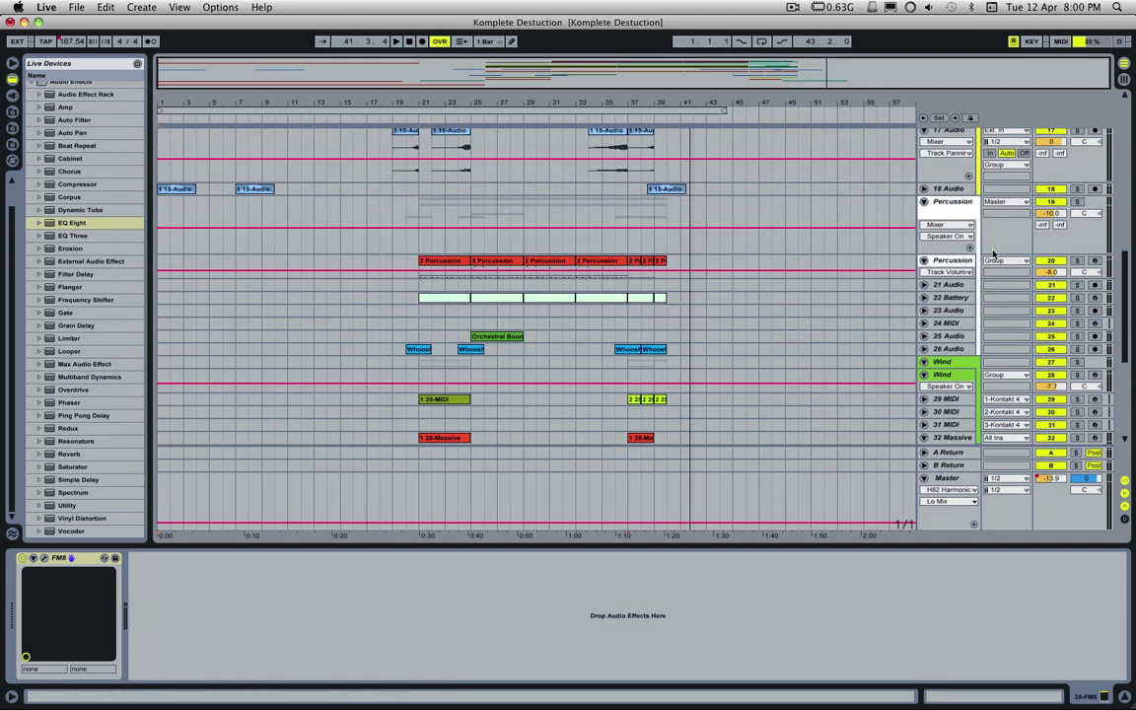
left_click(950, 298)
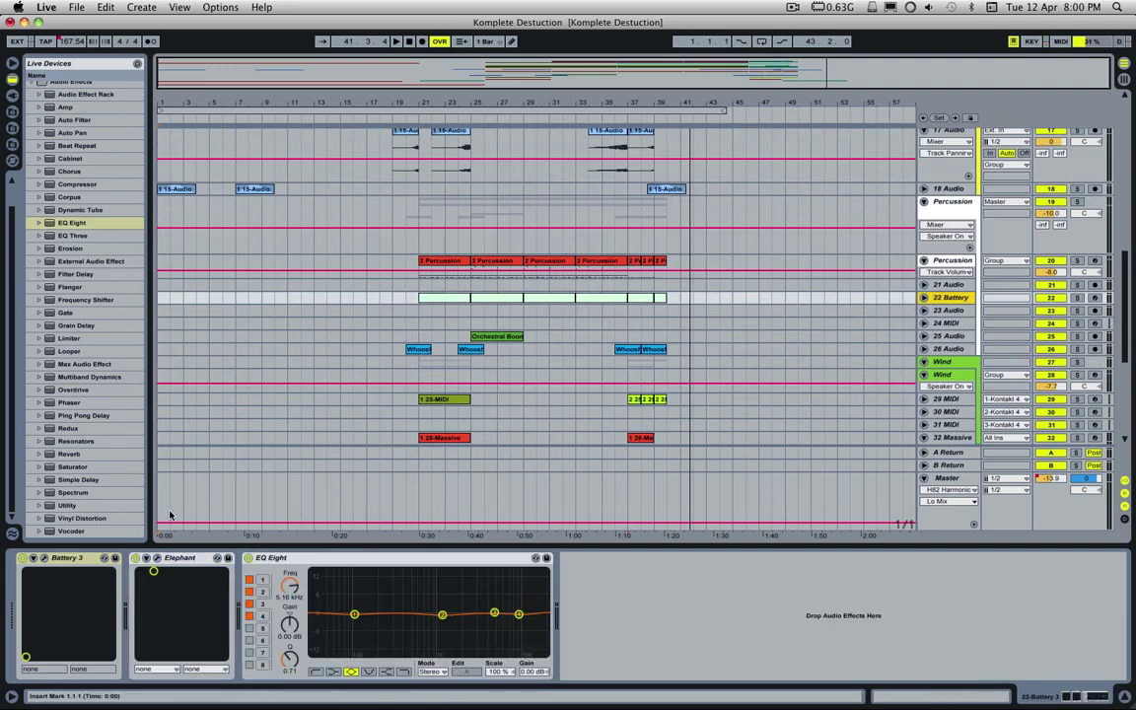
left_click(45, 559)
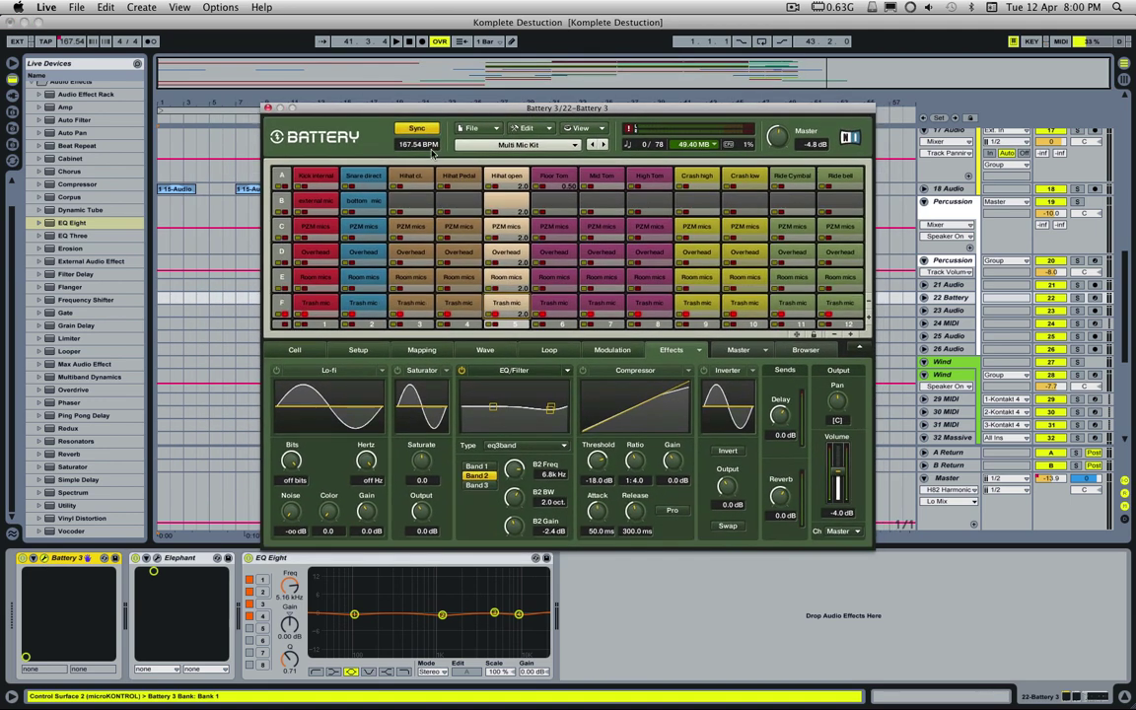
- Inspect the Kick internal and Floor Tom pads and the kit categories, then close Battery 3
left_click(318, 181)
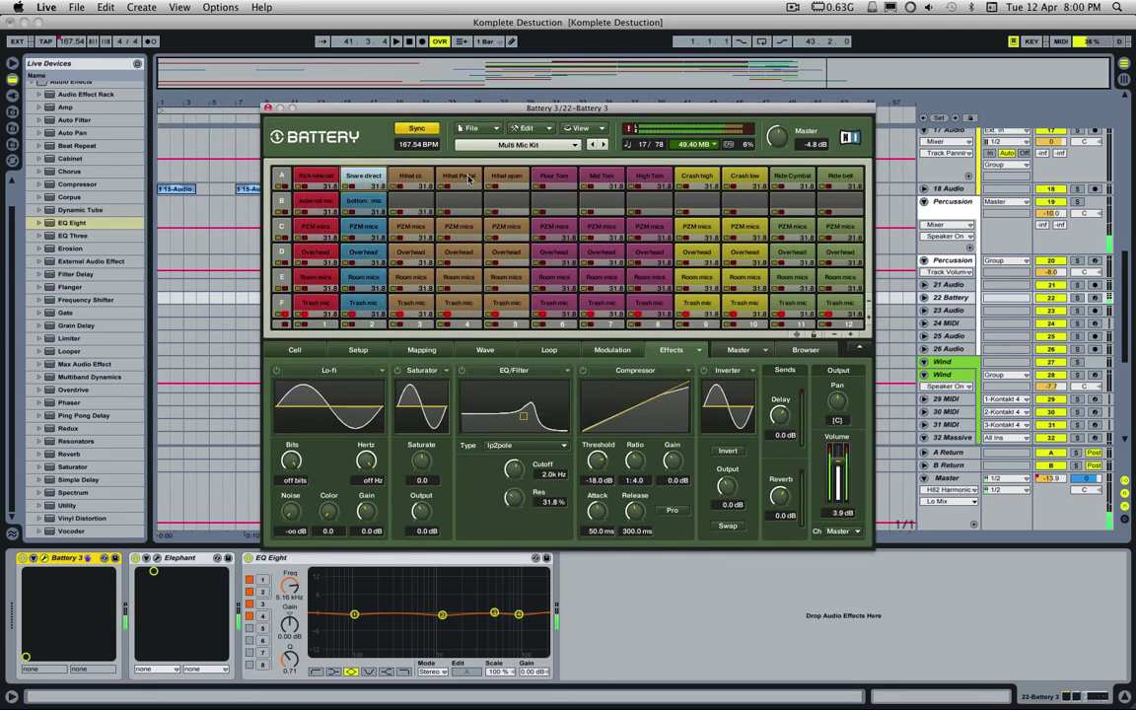
left_click(553, 178)
left_click(548, 146)
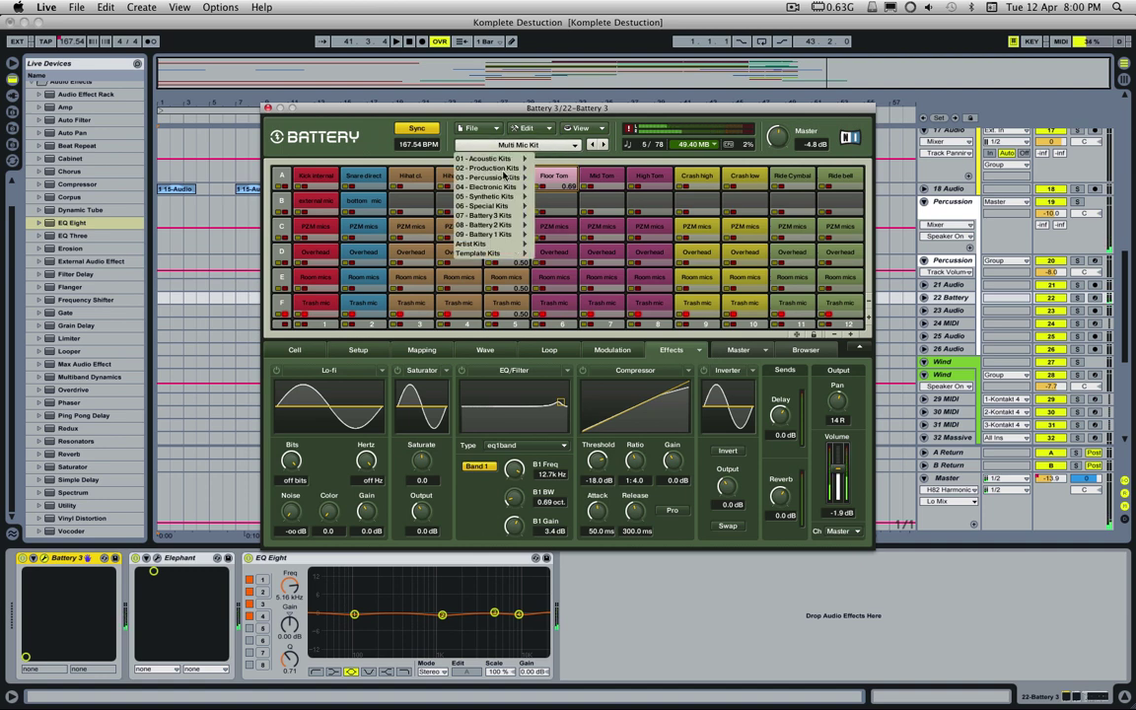
mouse_move(503, 234)
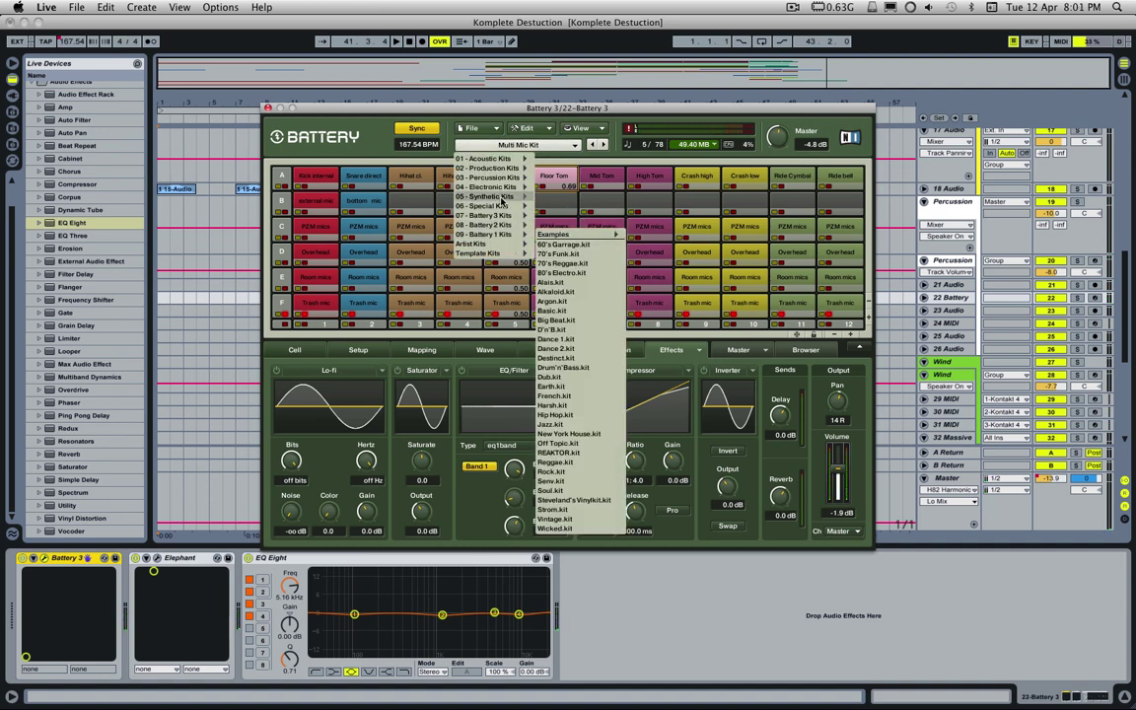
mouse_move(498, 158)
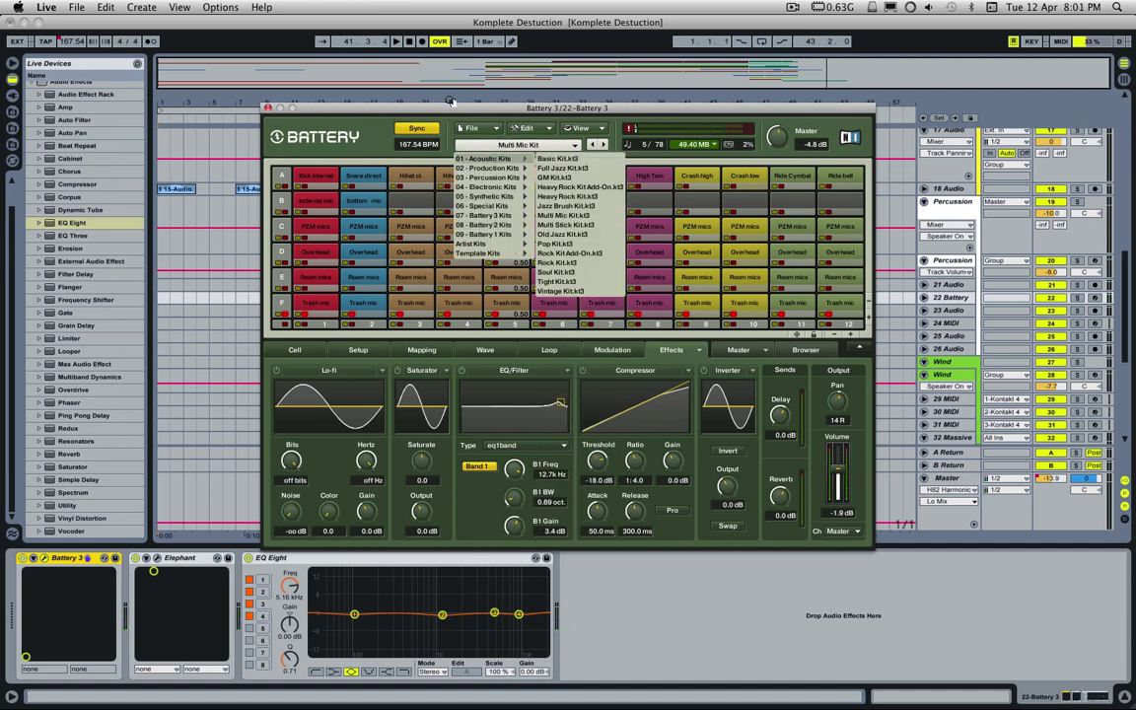
left_click(267, 110)
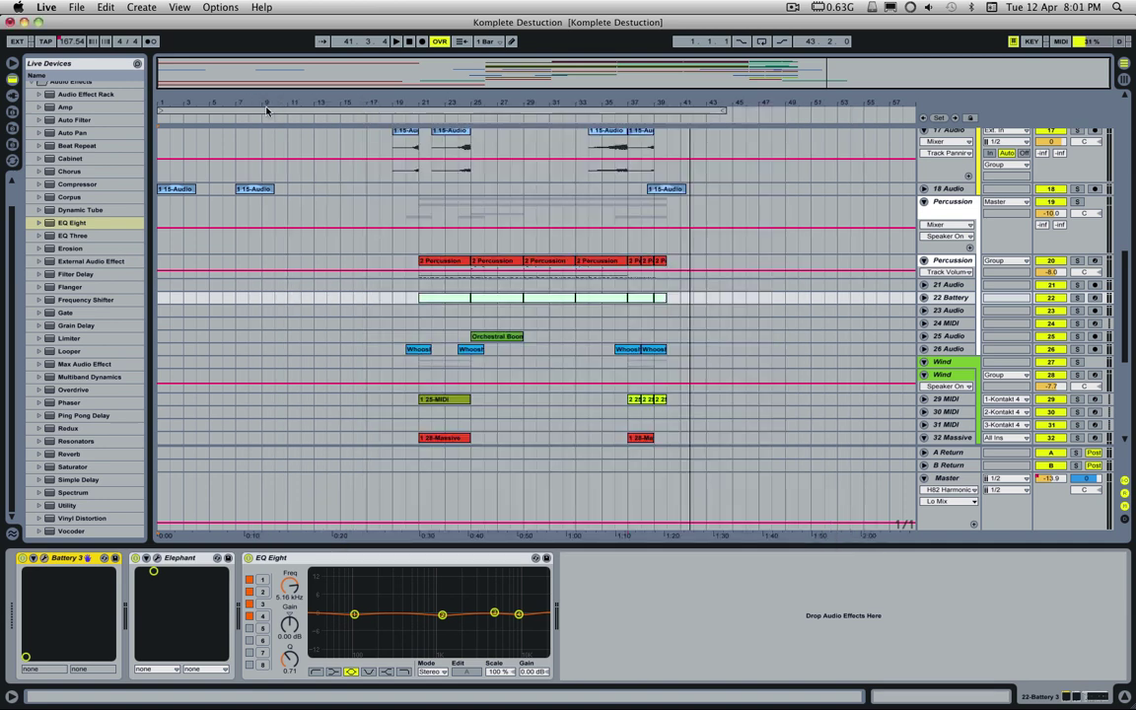
- Solo the Strings group
scroll(701, 380, "up", 5)
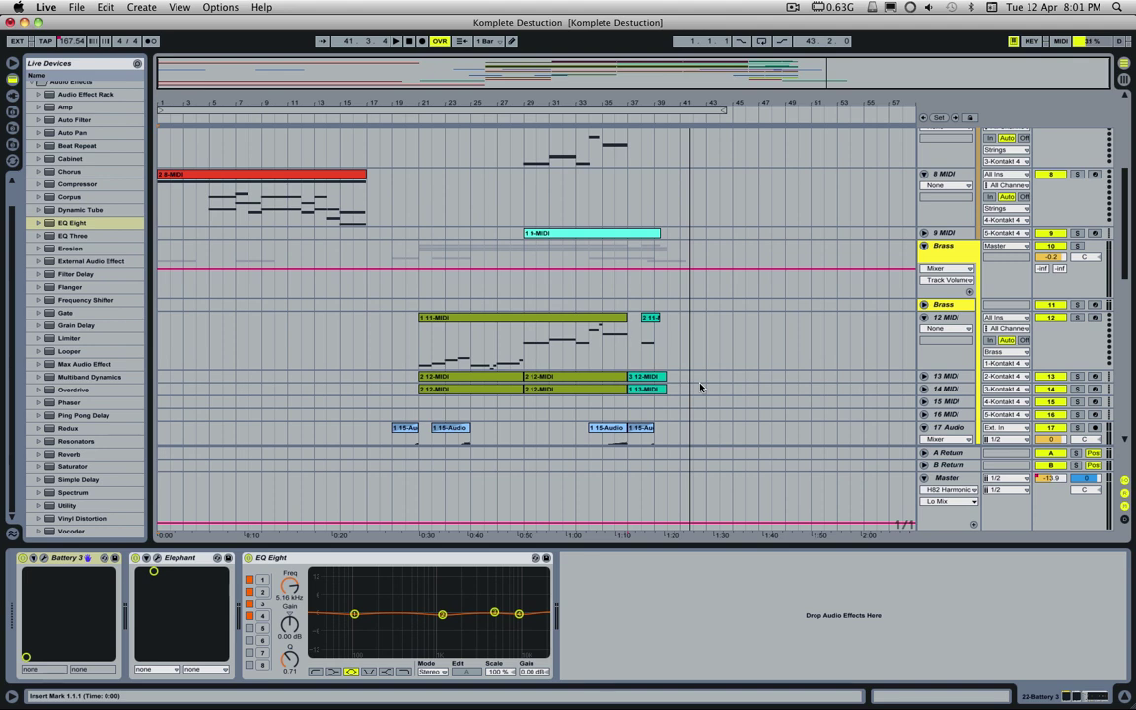
scroll(700, 388, "down", 5)
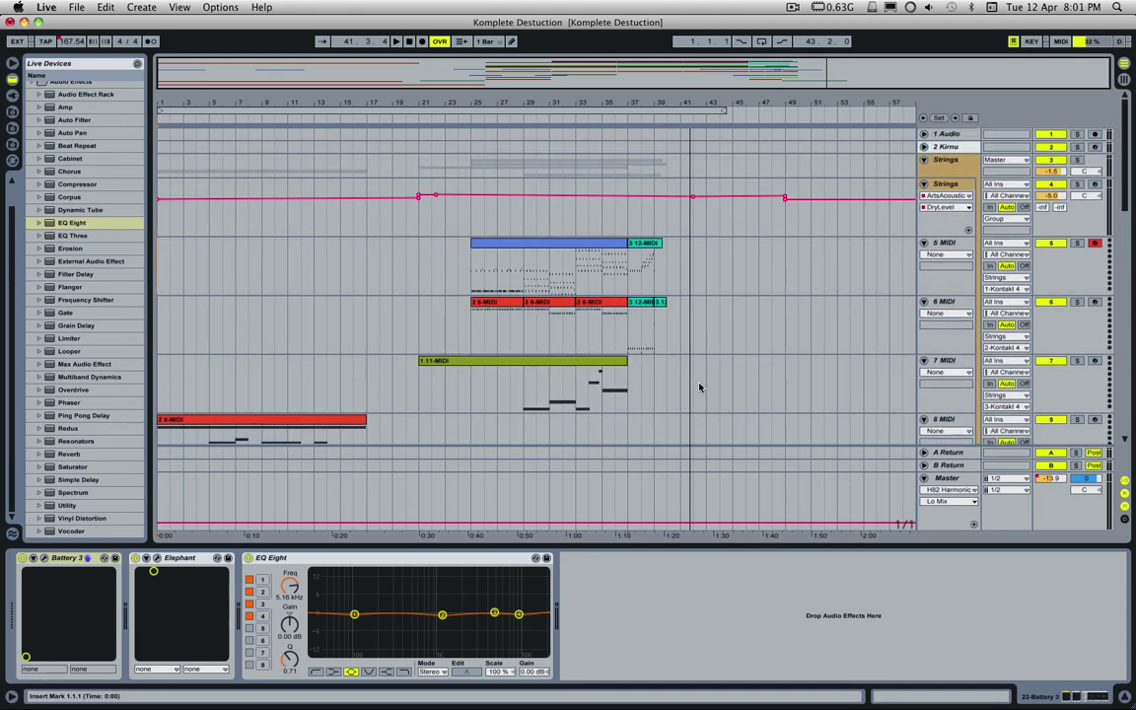
scroll(701, 388, "up", 4)
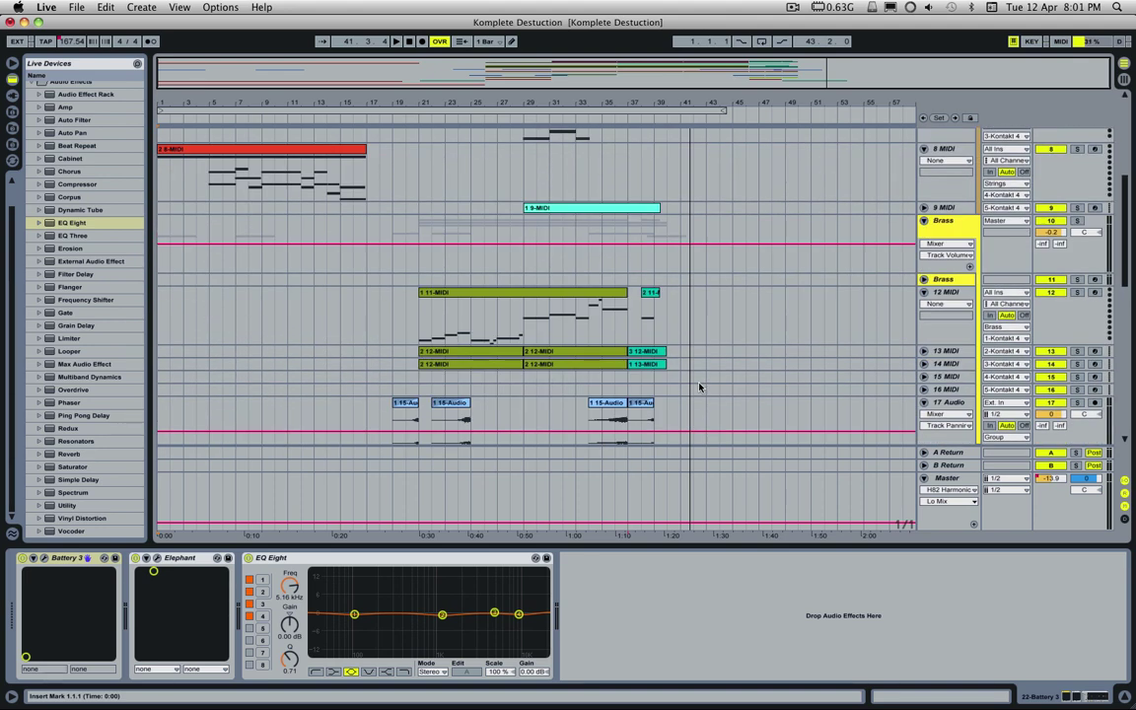
scroll(700, 386, "up", 5)
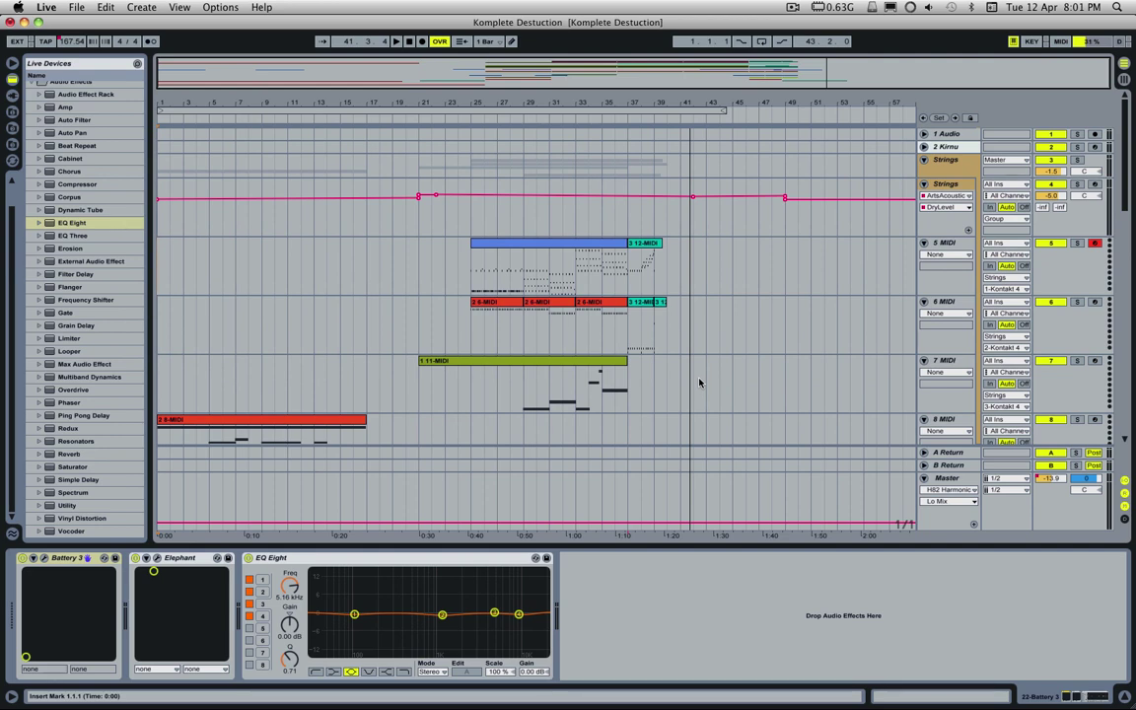
scroll(699, 384, "down", 1)
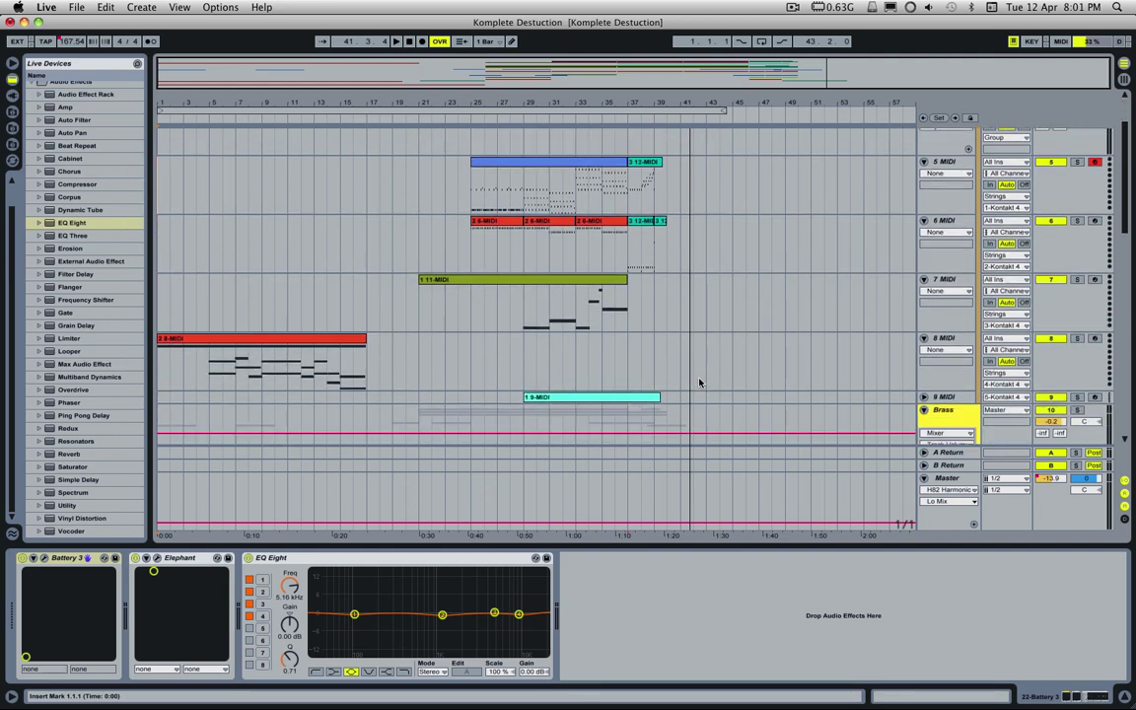
scroll(700, 383, "up", 1)
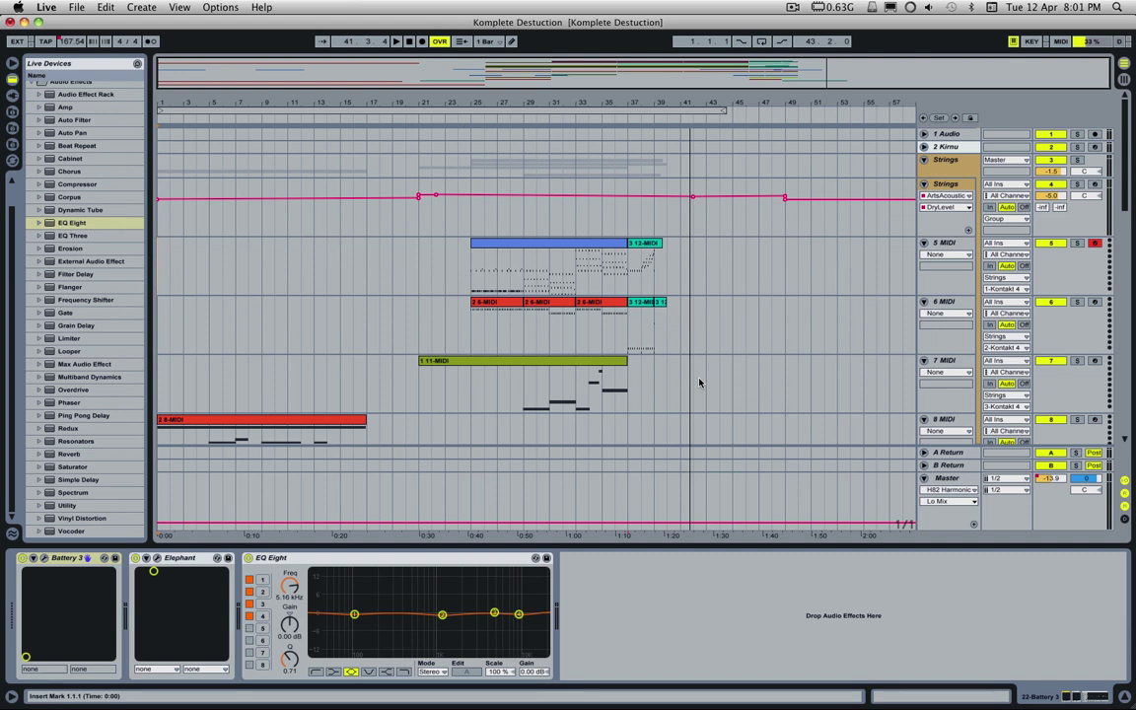
left_click(1077, 185)
- Select the 8-MIDI clip on track 8 so bars 1 to 17 are time-selected
scroll(860, 234, "down", 2)
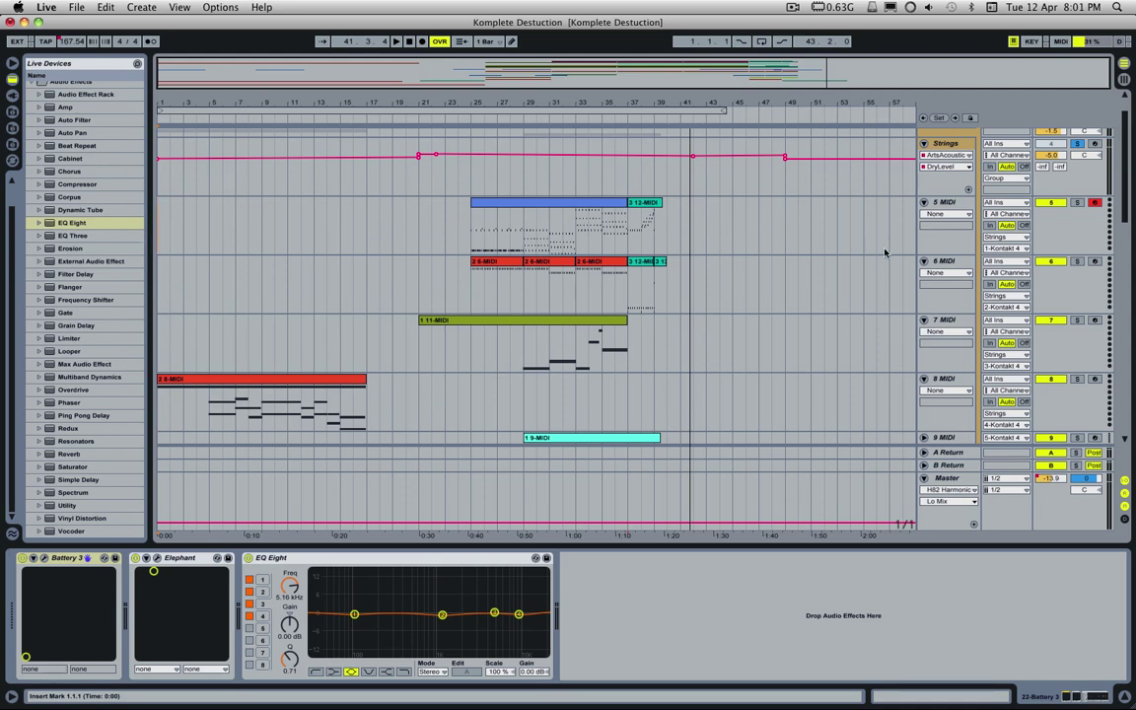
scroll(417, 284, "down", 5)
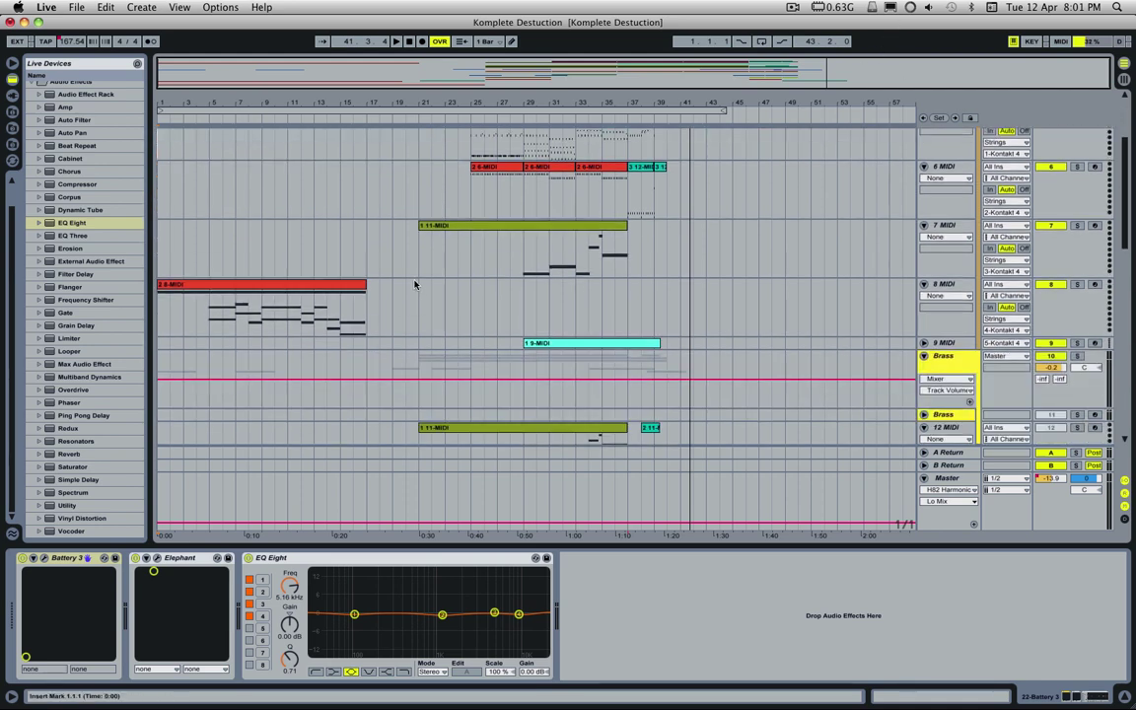
scroll(279, 323, "up", 4)
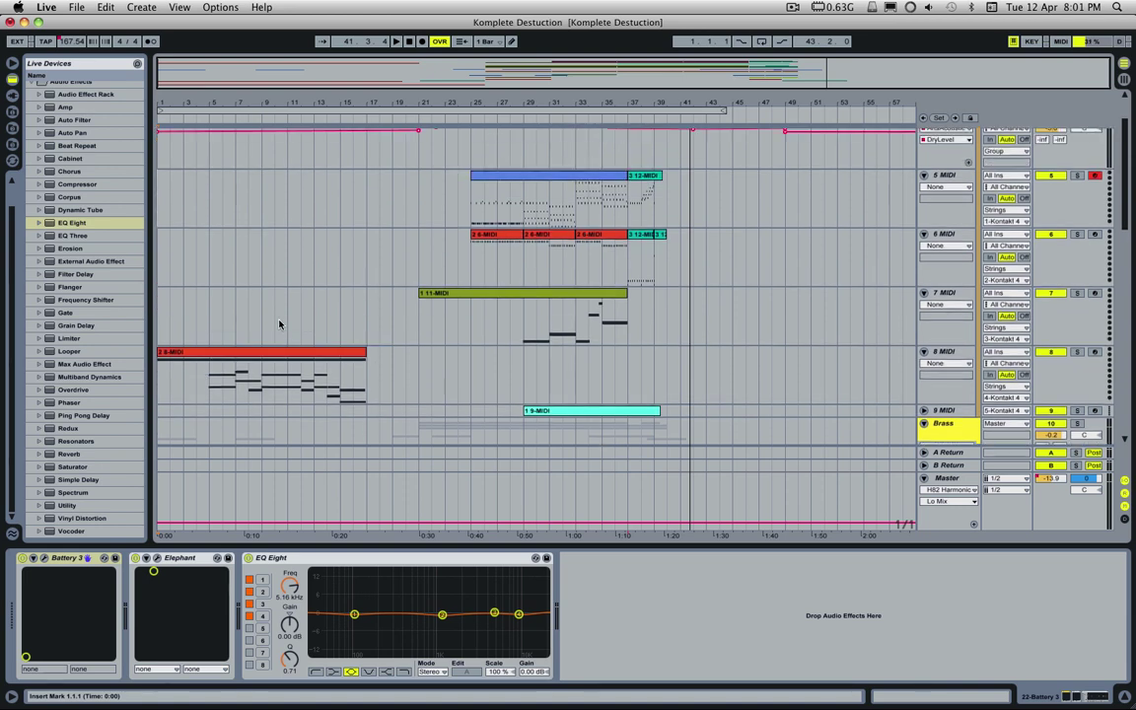
left_click(223, 351)
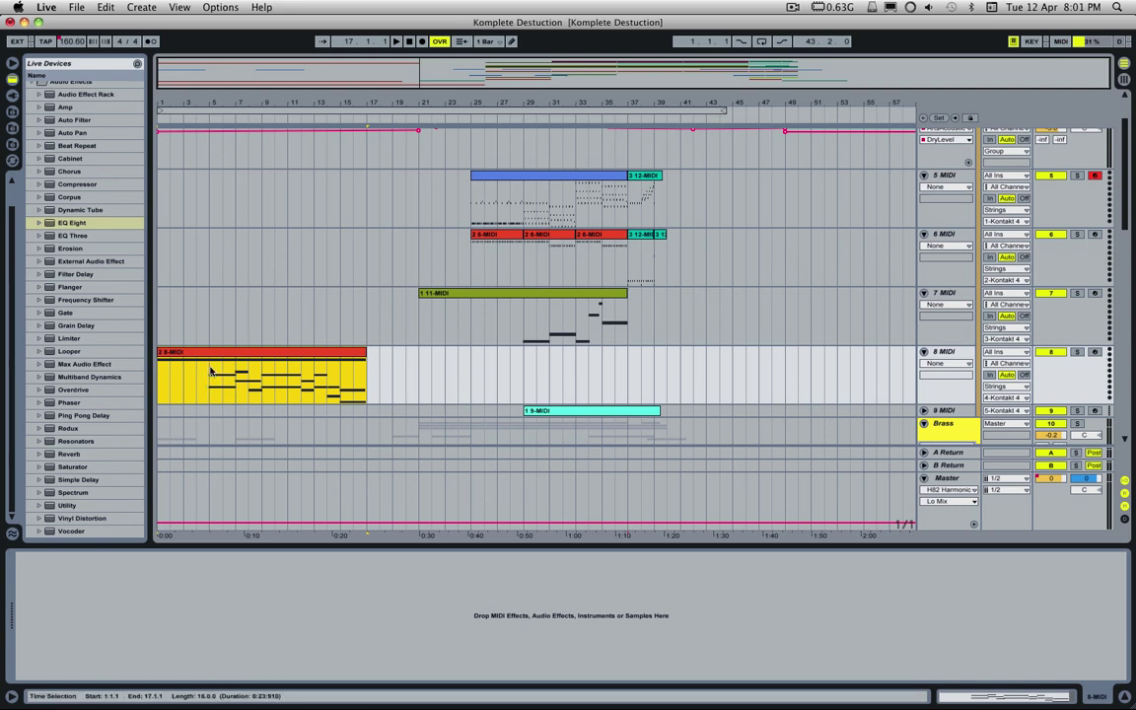
- Play the soloed strings from the 8-MIDI clip
key("space")
scroll(936, 191, "up", 1)
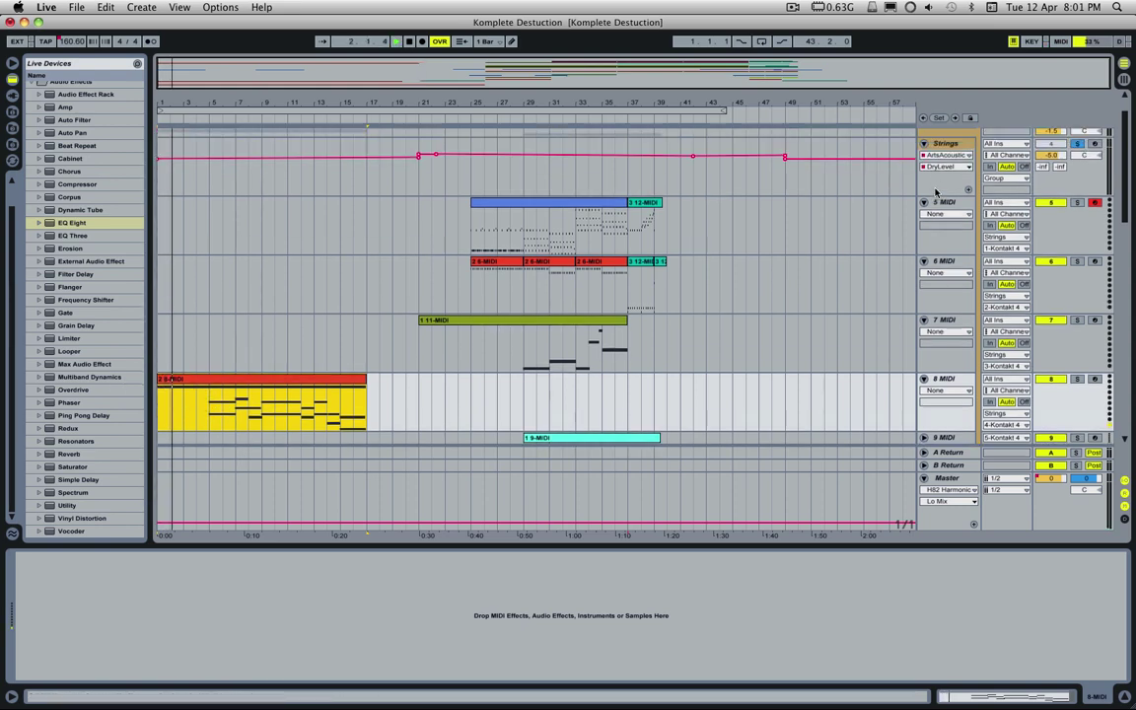
scroll(936, 191, "down", 4)
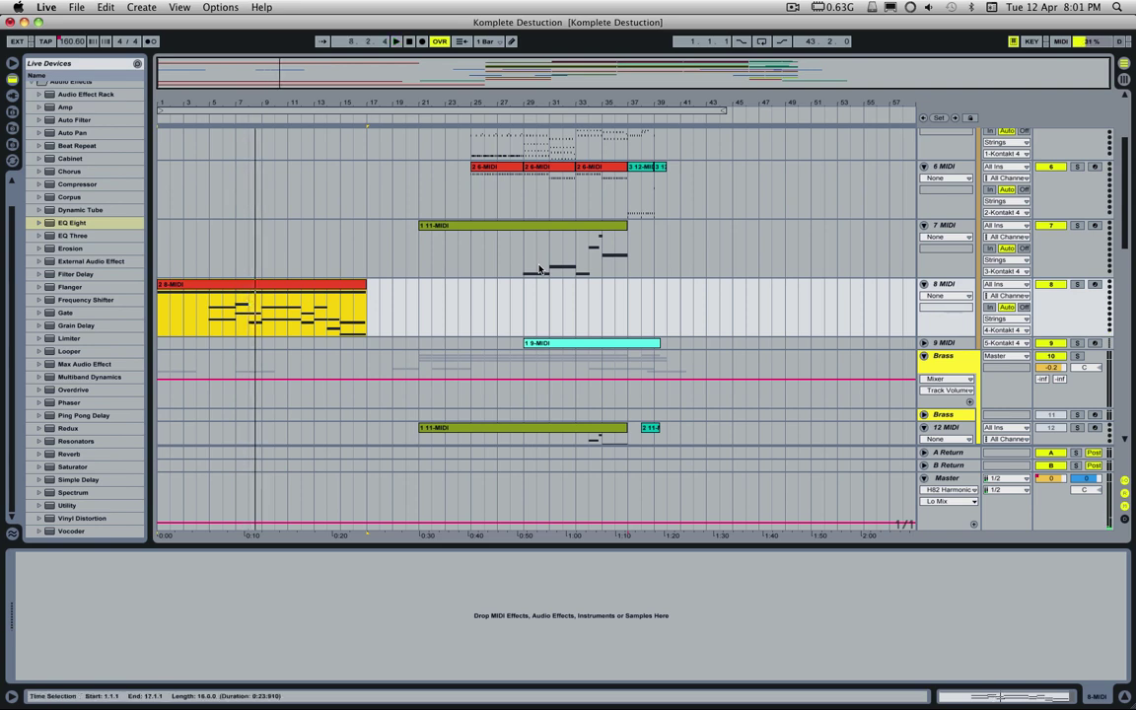
- Show the Strings group's Kontakt 4 and ArtsAcoustic Reverb devices in the Device View
scroll(540, 268, "up", 3)
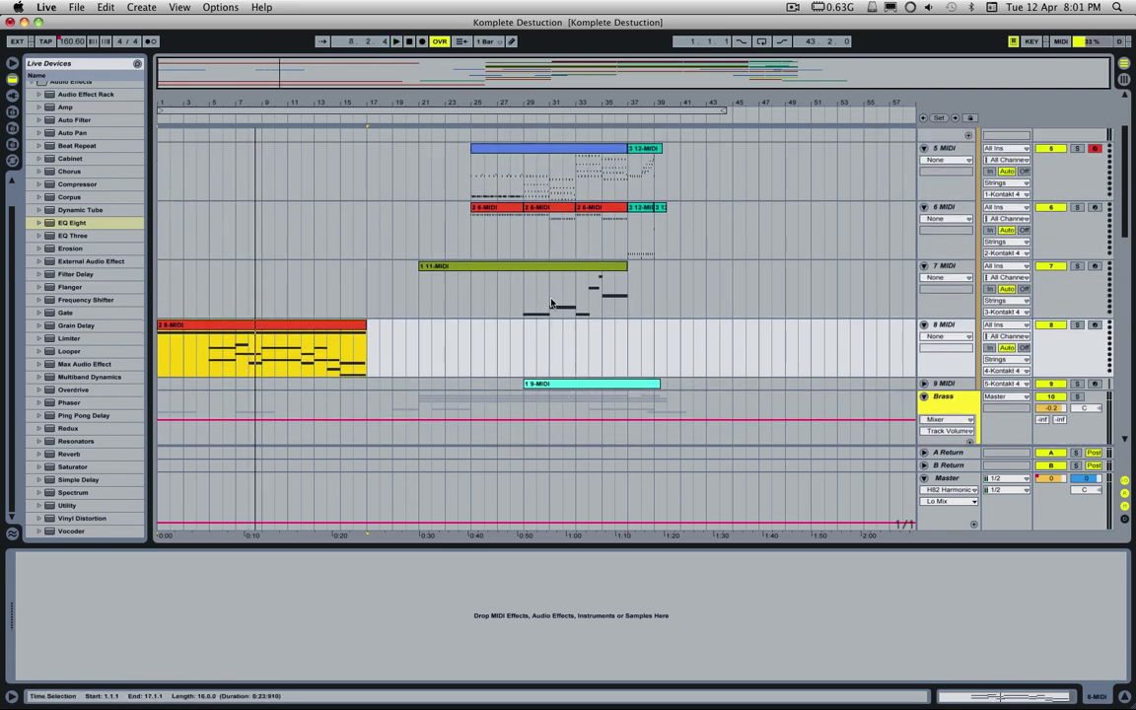
scroll(552, 301, "up", 6)
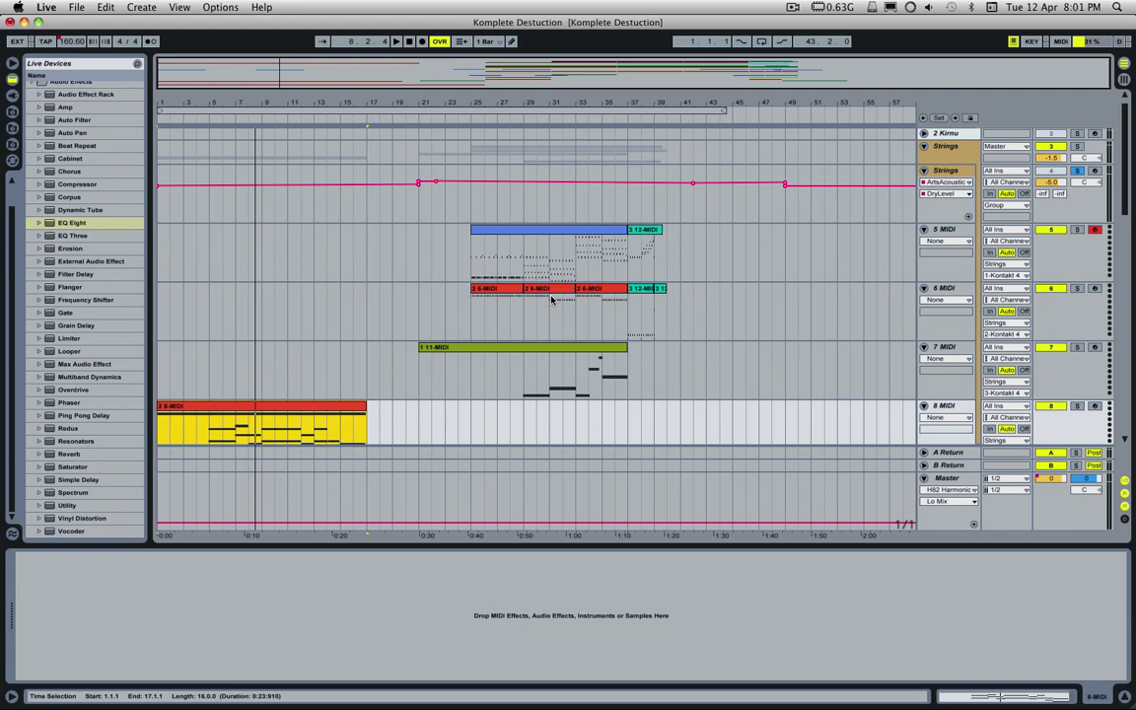
scroll(262, 364, "down", 4)
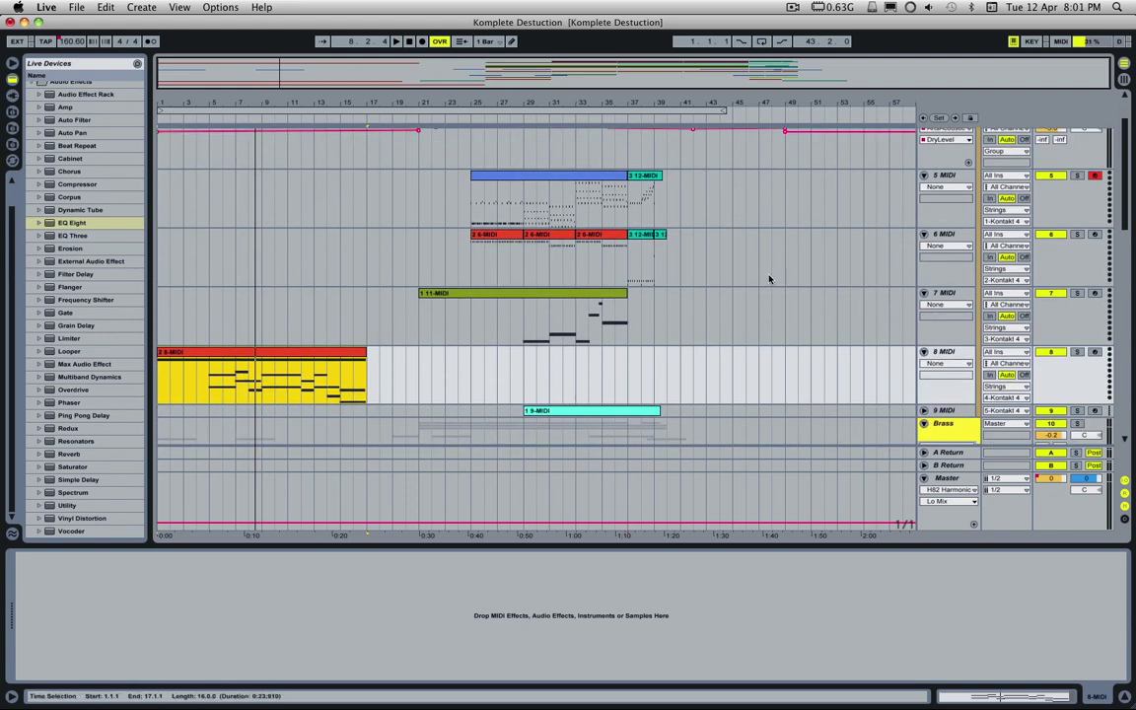
scroll(770, 279, "up", 5)
left_click(592, 222)
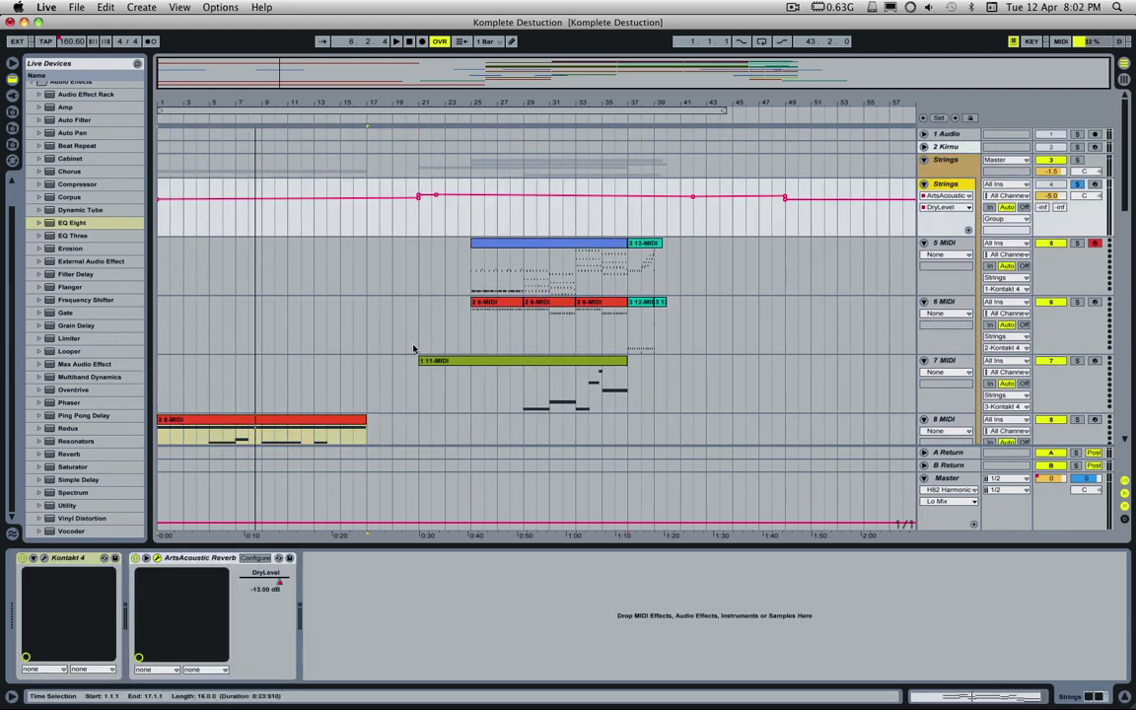
- Review the string instruments in Kontakt 4, then arm track 8 MIDI for recording
double_click(69, 558)
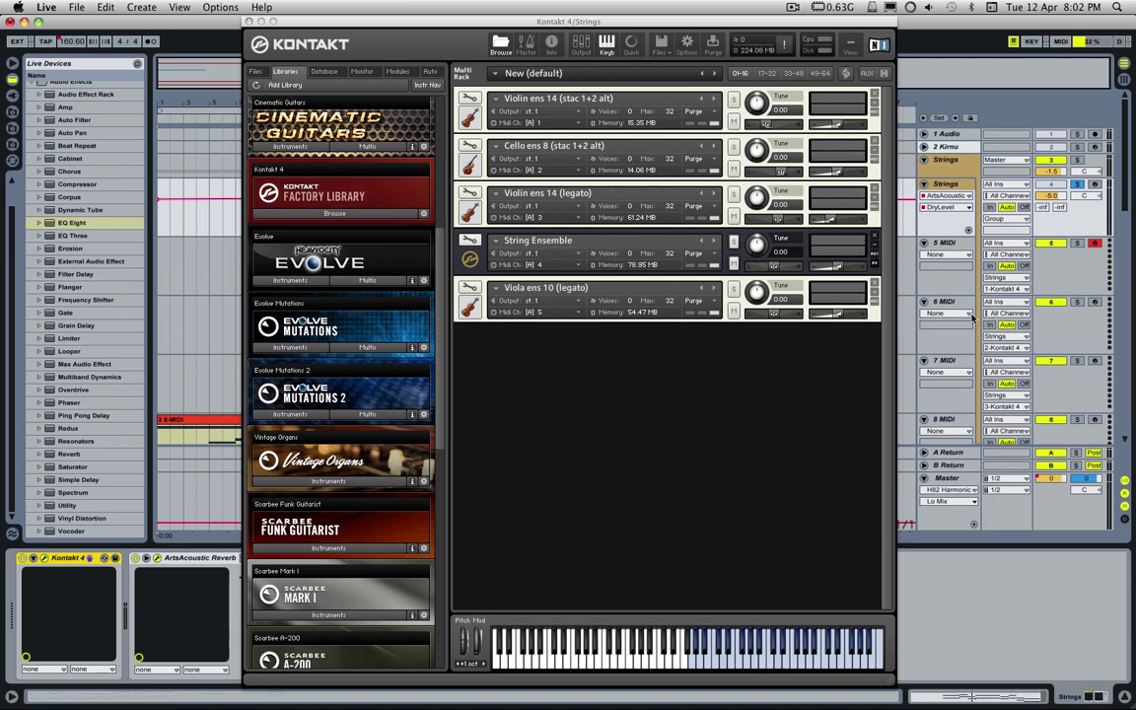
scroll(1049, 307, "down", 2)
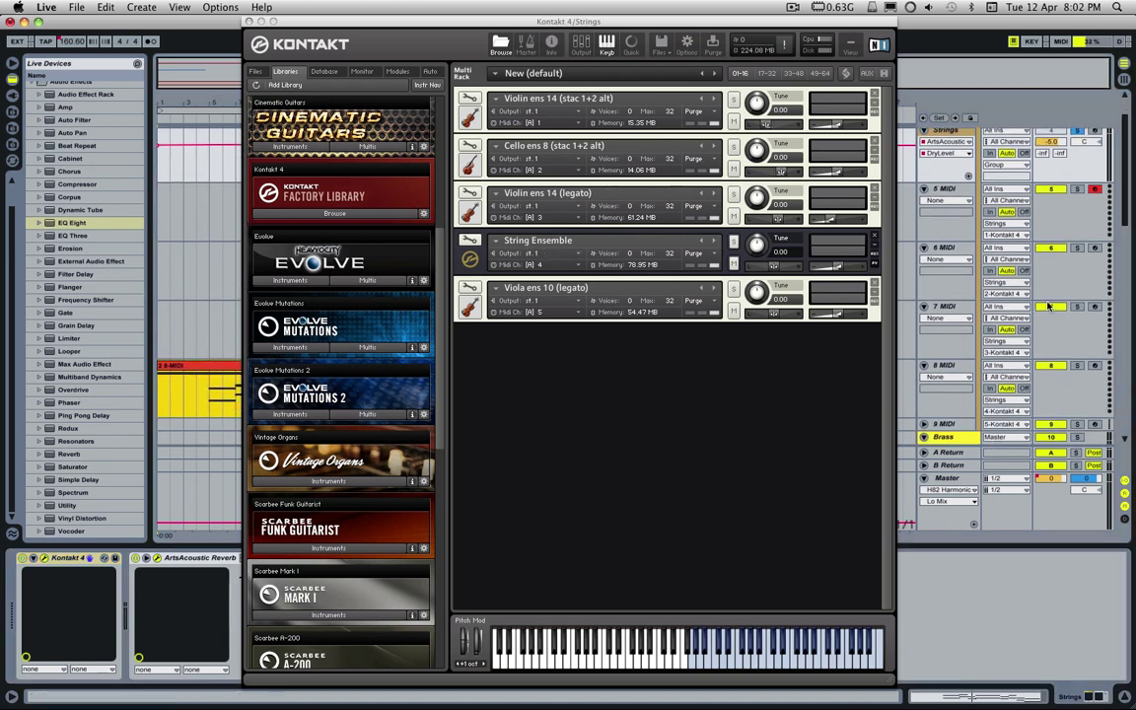
left_click(1095, 367)
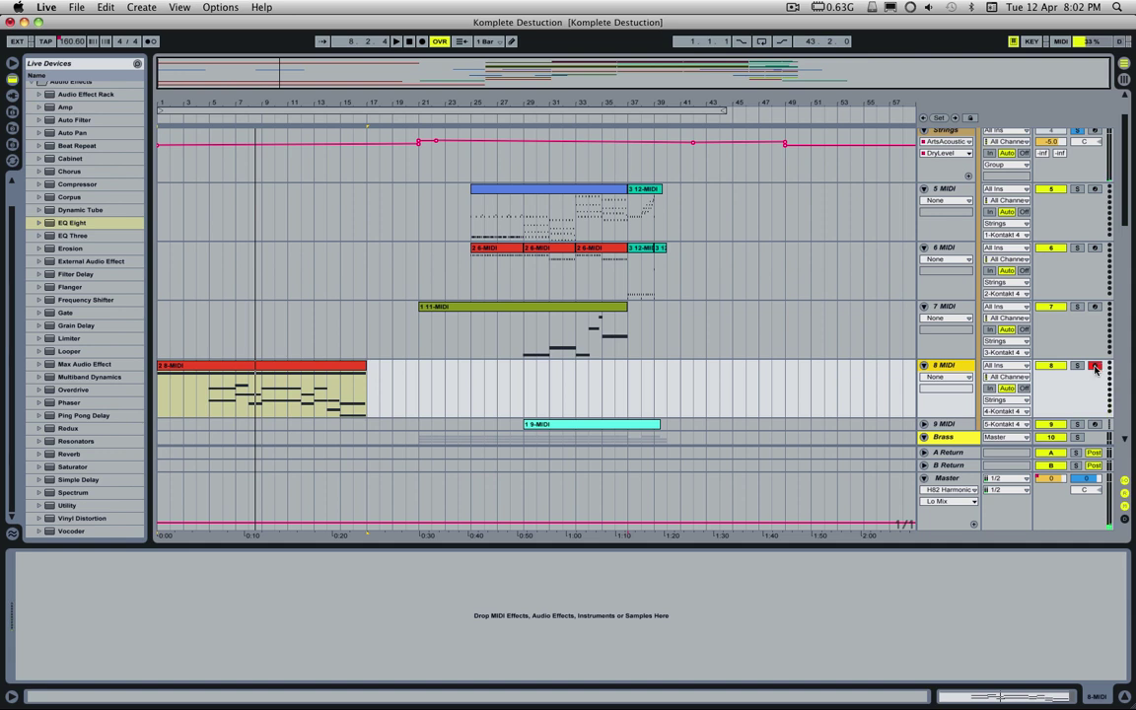
- Arm track 6 MIDI for recording instead of track 8
left_click(1094, 248)
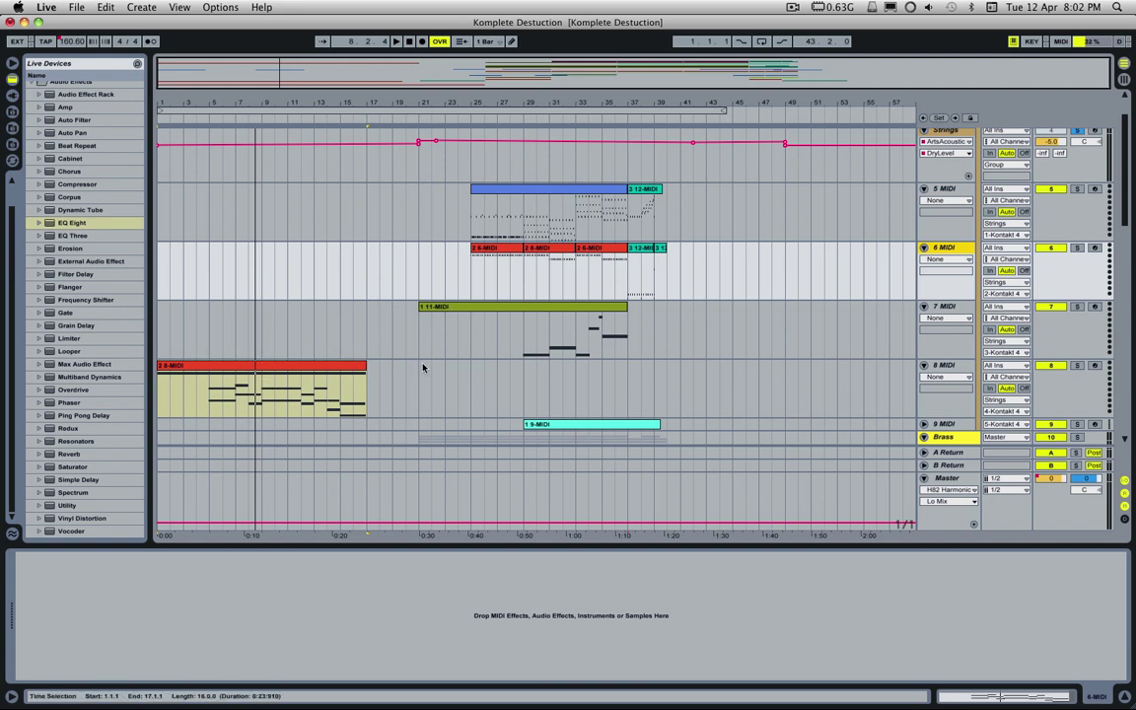
scroll(423, 368, "up", 2)
scroll(426, 335, "down", 6)
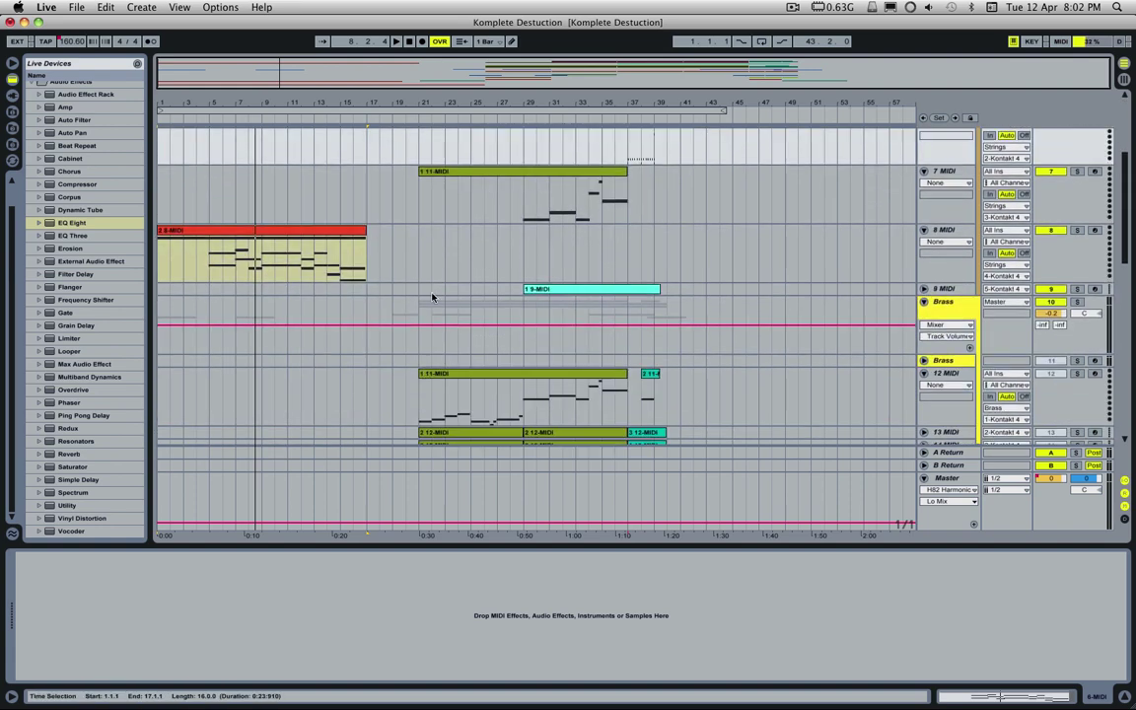
scroll(432, 297, "up", 3)
- Select the 11-MIDI clip on track 7 and play from bar 21
left_click(419, 334)
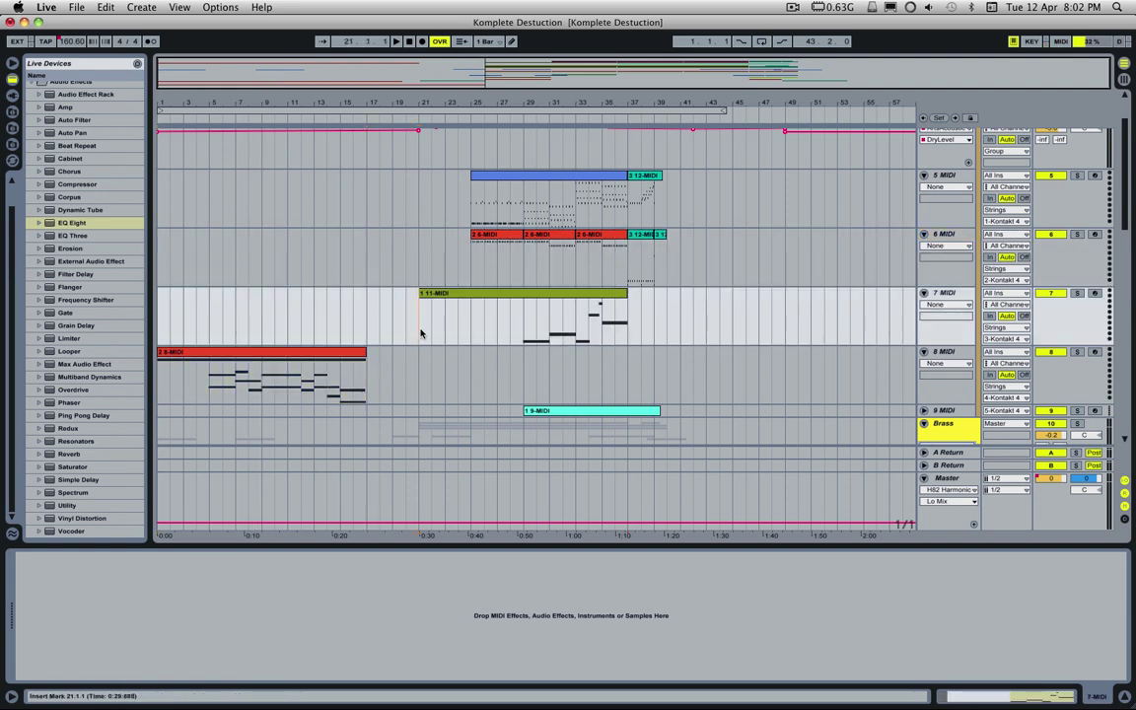
left_click(472, 316)
scroll(886, 286, "up", 2)
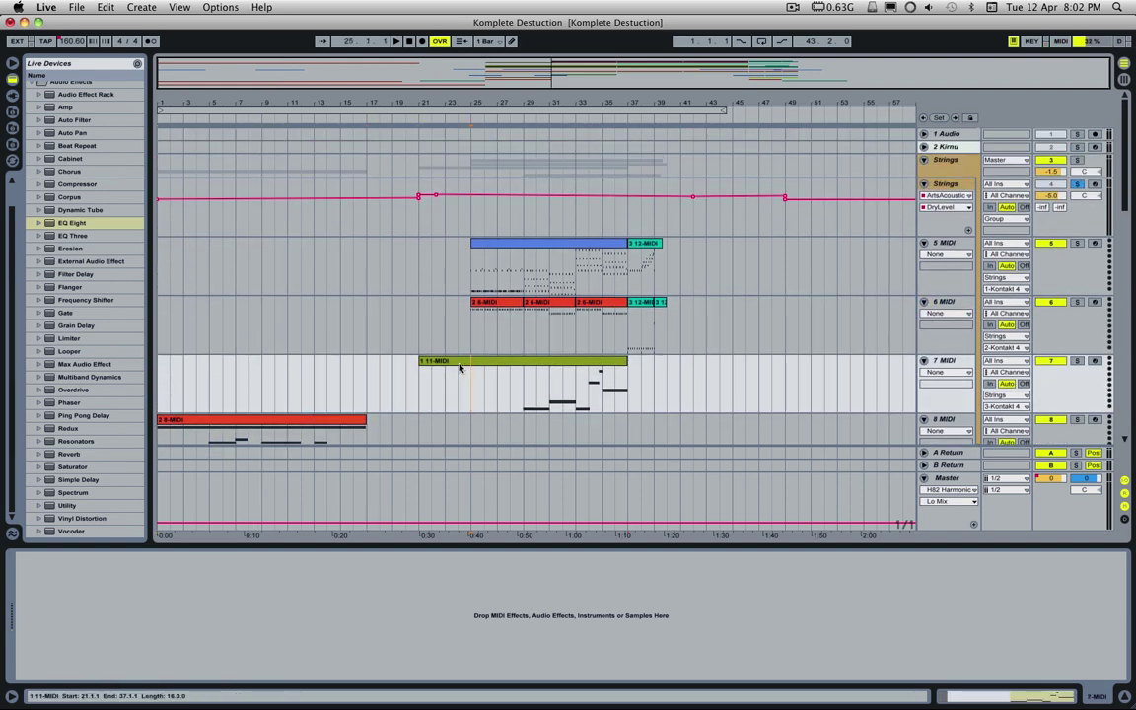
left_click(422, 360)
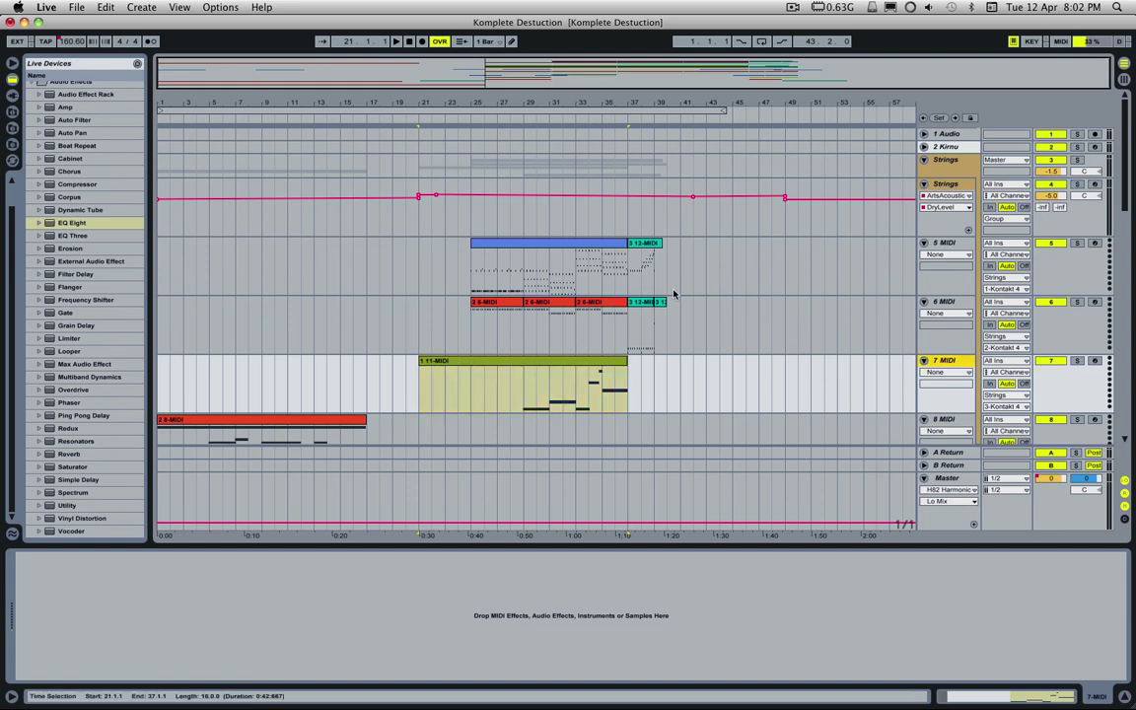
scroll(412, 245, "down", 2)
key("space")
- Move the insert point to bar 24 on track 6, solo the Strings group and replay
left_click(459, 270)
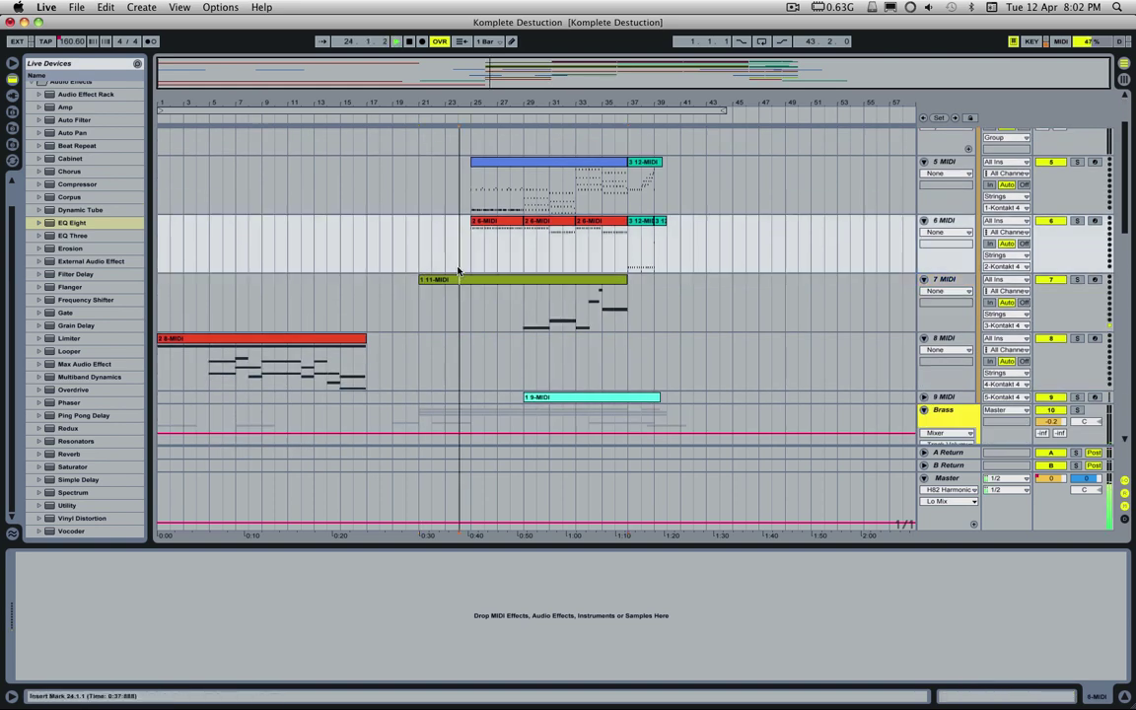
scroll(463, 278, "down", 3)
scroll(483, 293, "up", 3)
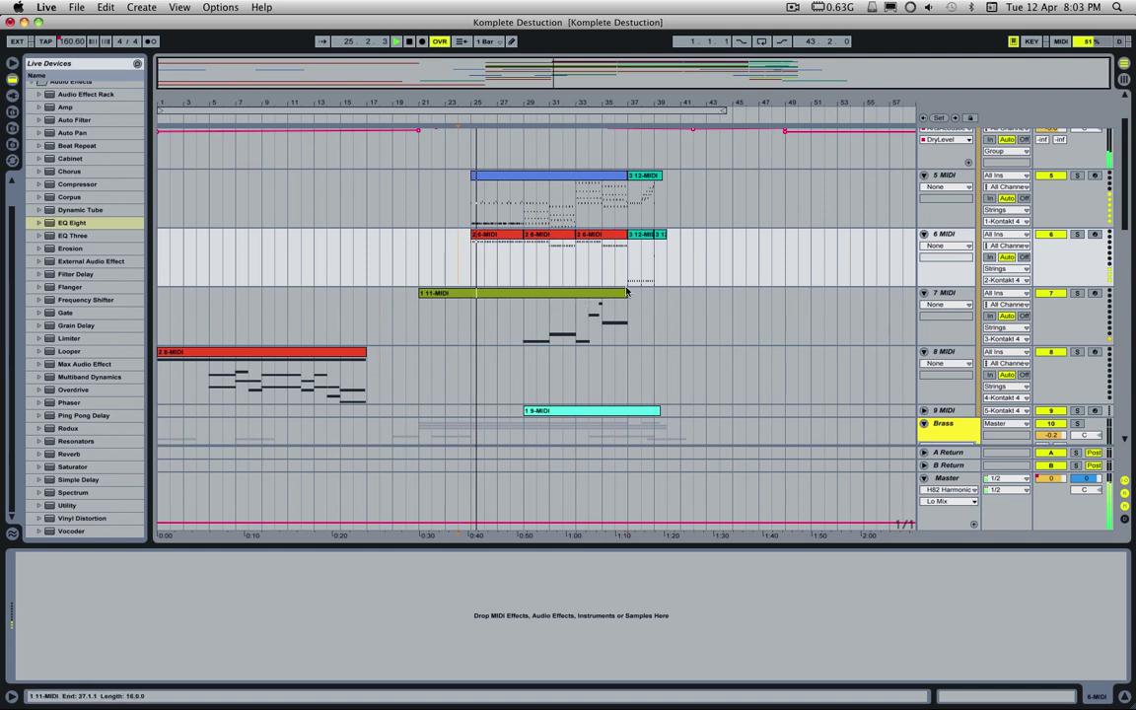
scroll(790, 326, "up", 1)
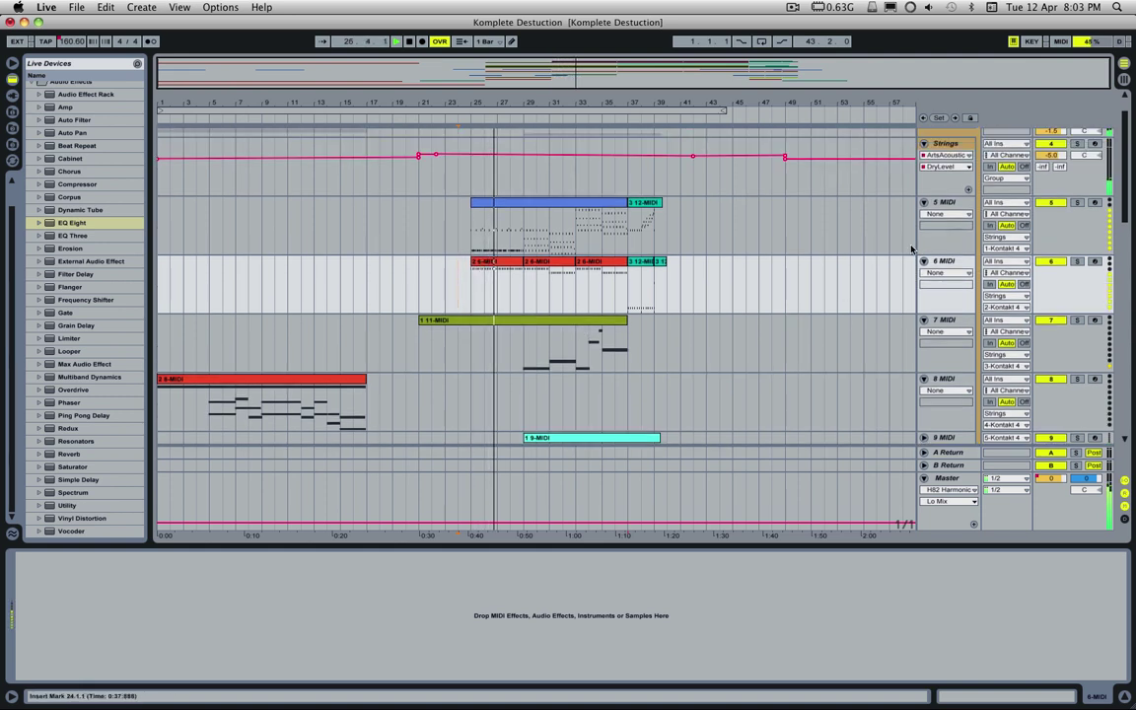
key("space")
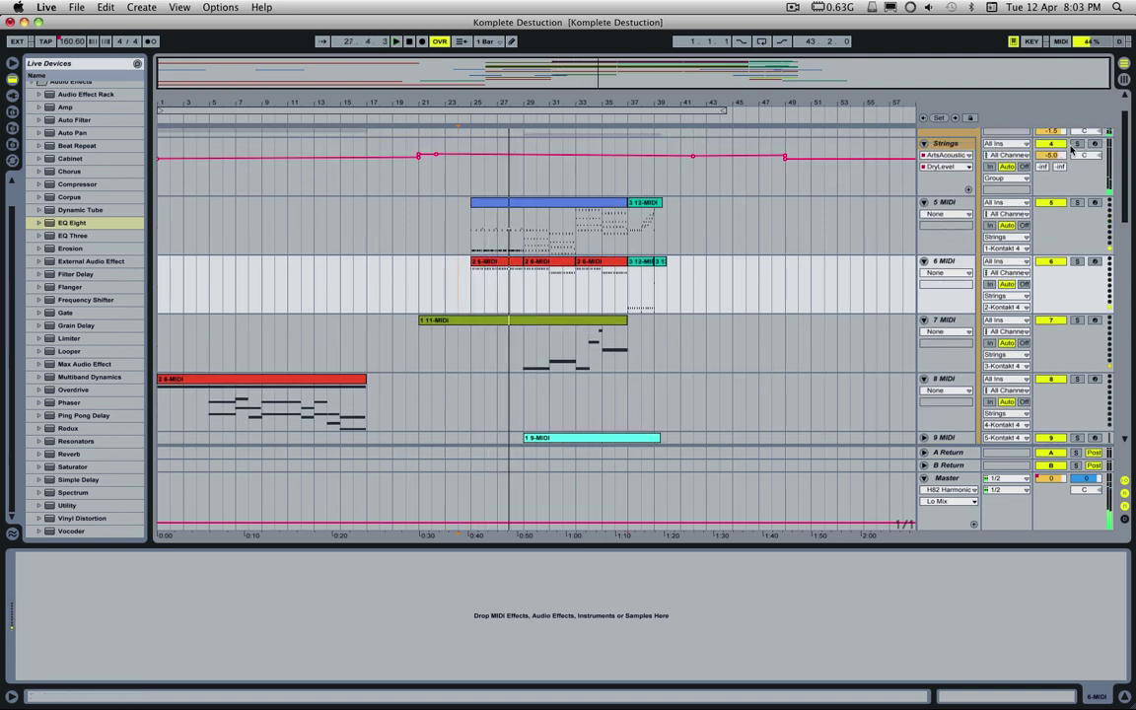
left_click(1078, 144)
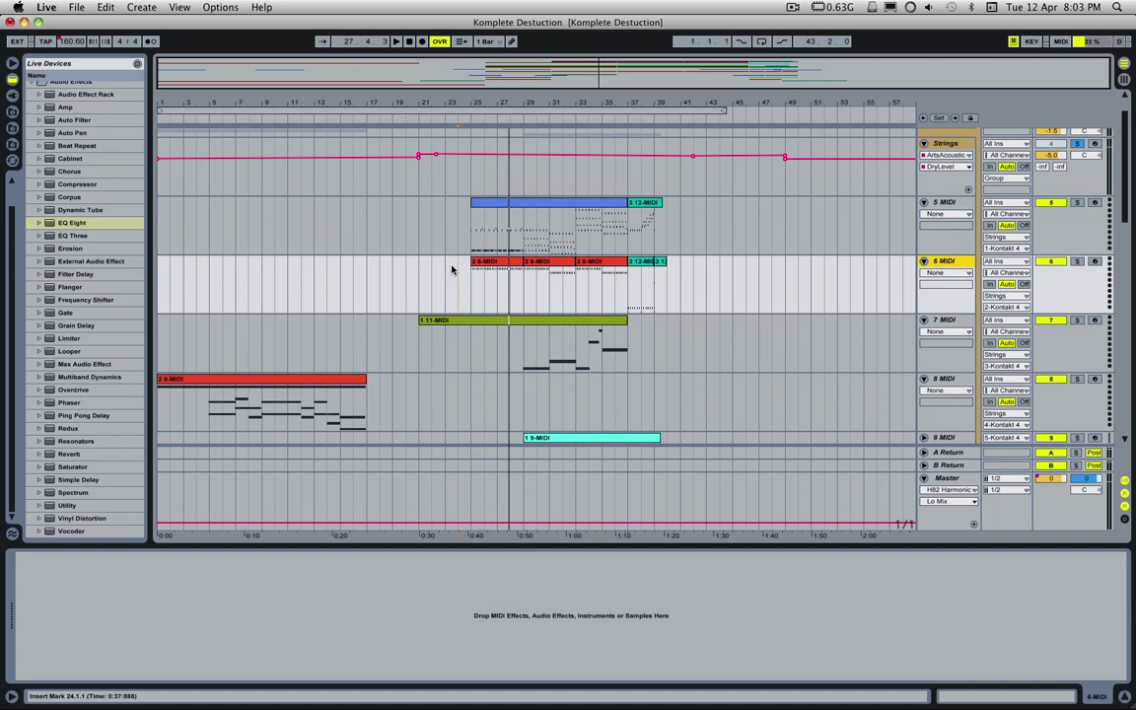
key("space")
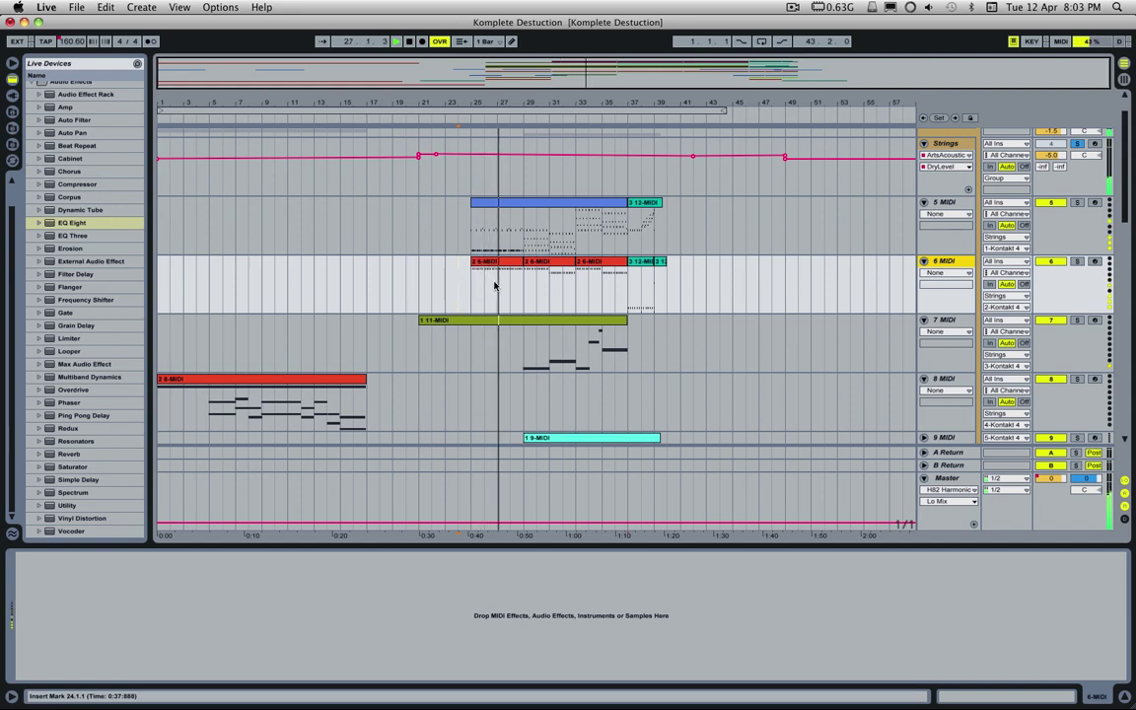
- Unsolo the Strings group and open the 5 MIDI clip in the note editor
scroll(783, 327, "down", 1)
scroll(783, 326, "up", 1)
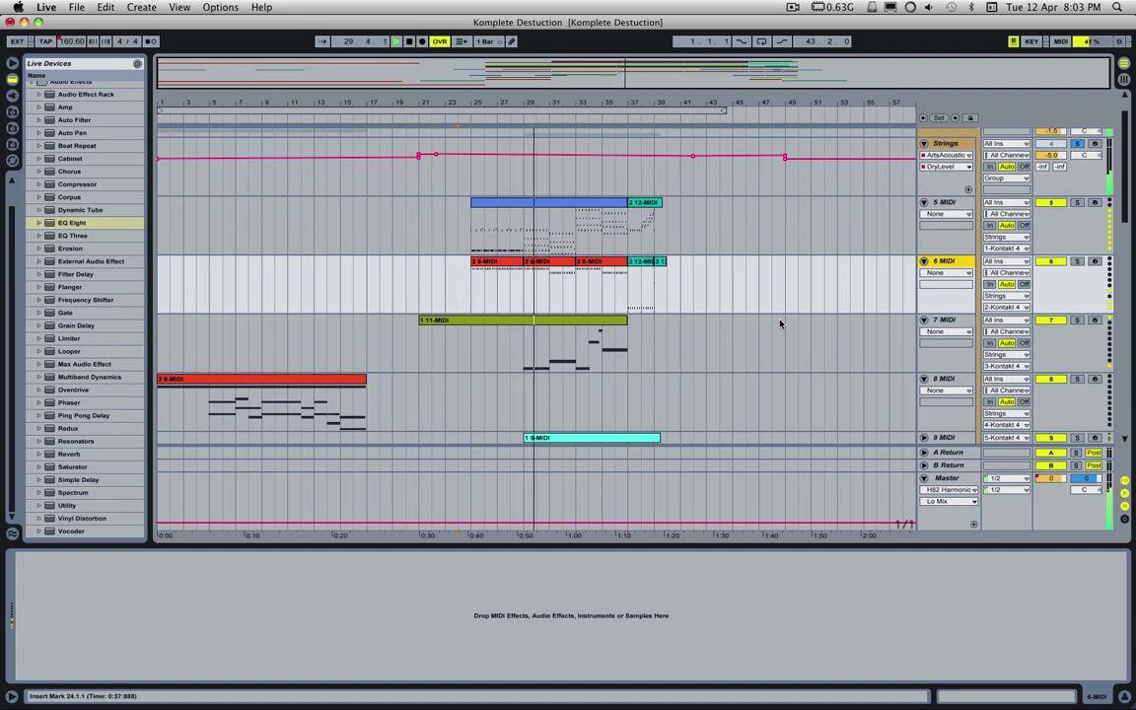
left_click(1076, 145)
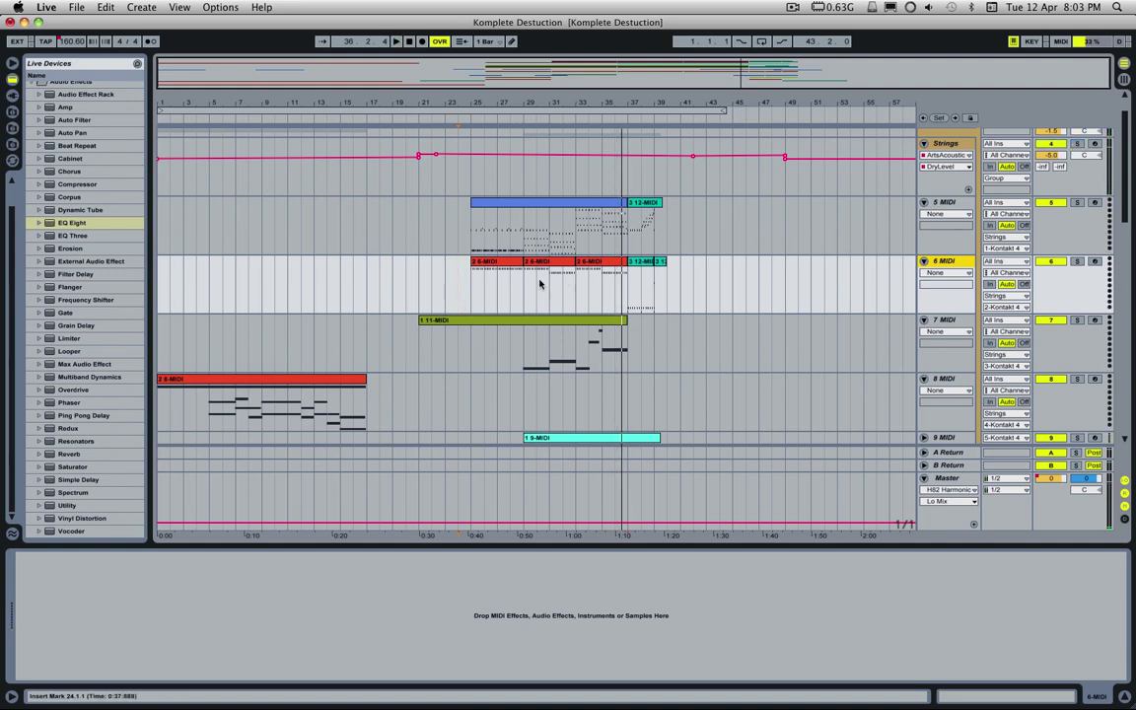
double_click(533, 227)
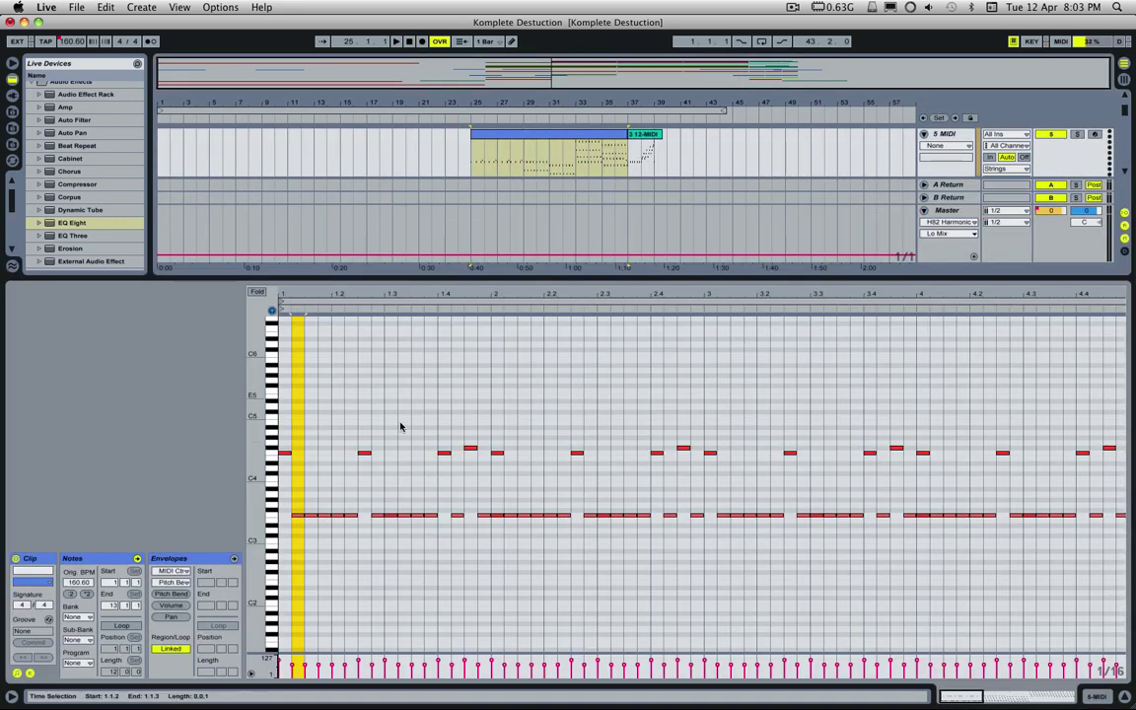
- Solo the 5 MIDI track, play it, and enlarge the arrangement to show more tracks
left_click(1081, 135)
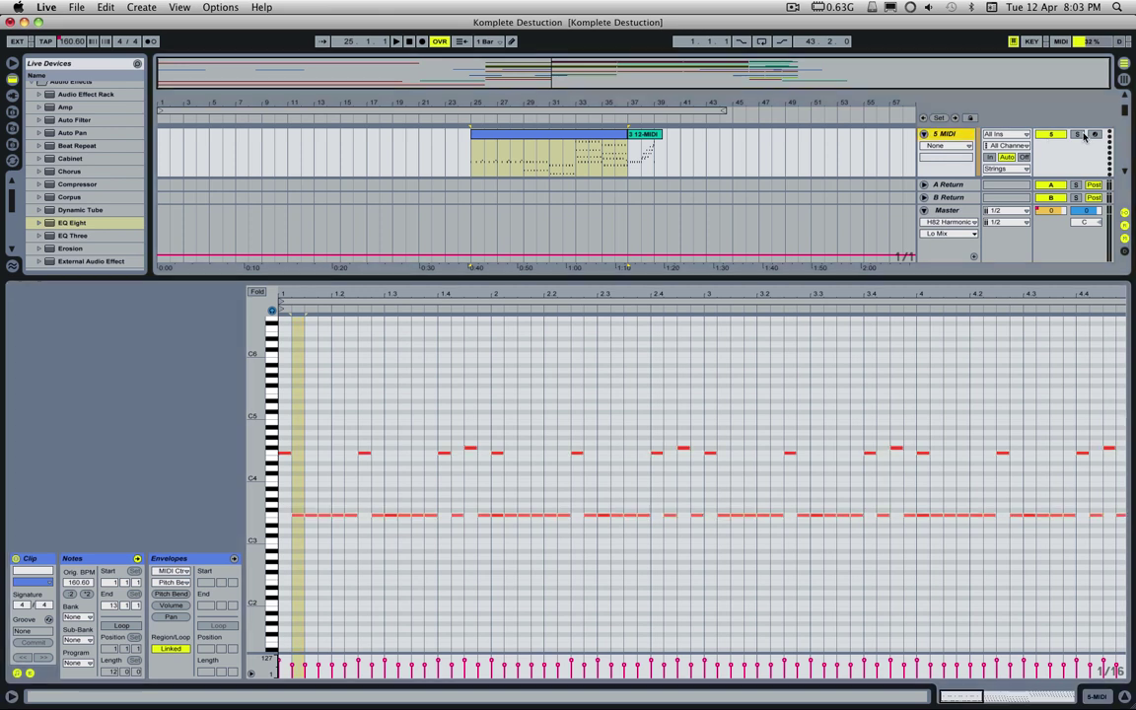
key("space")
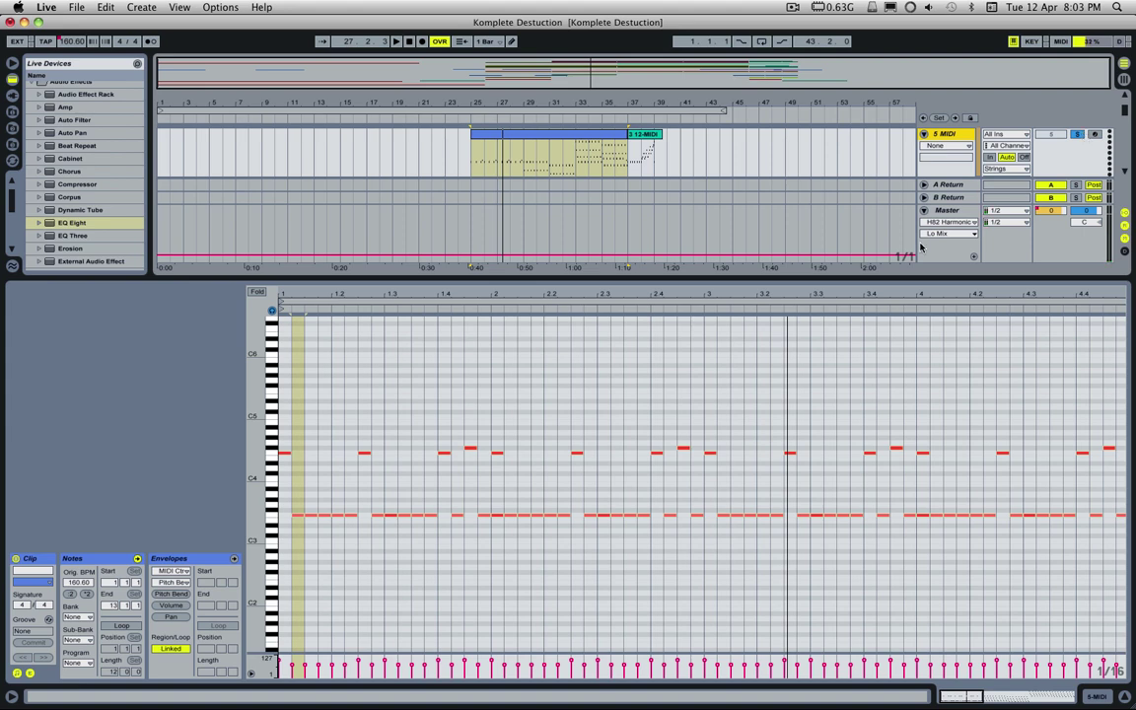
left_click_drag(875, 280, 875, 547)
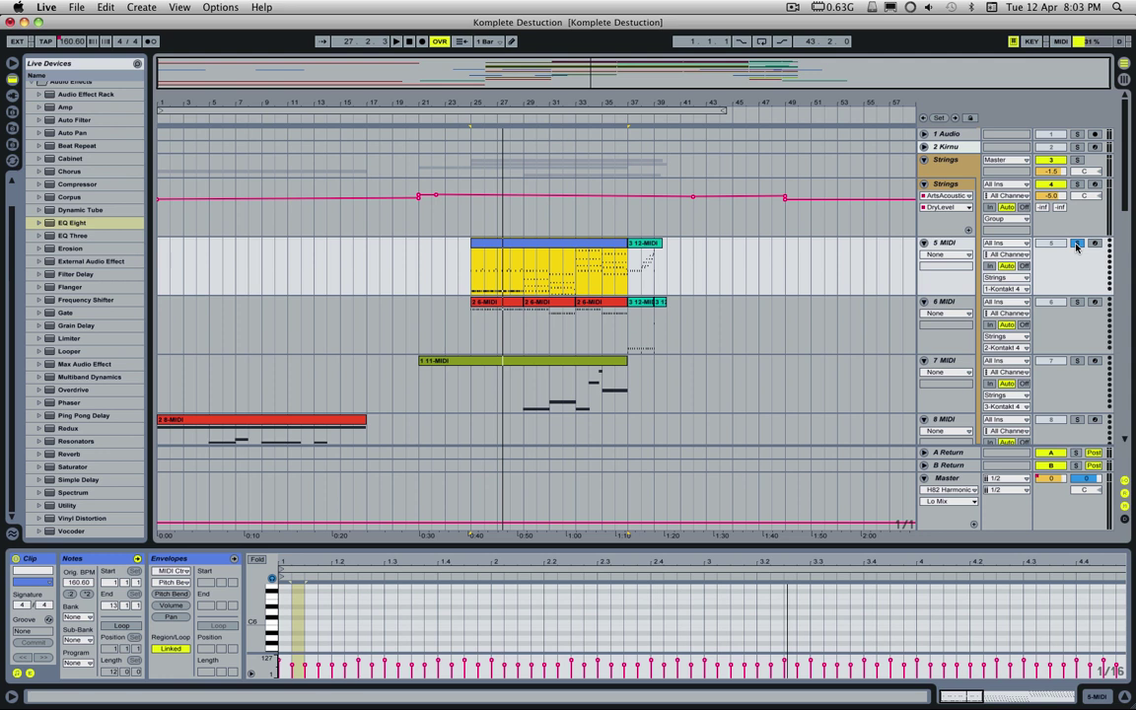
- Replay from bar 25, unsolo 5 MIDI and show the 2 6-MIDI clip's notes
key("space")
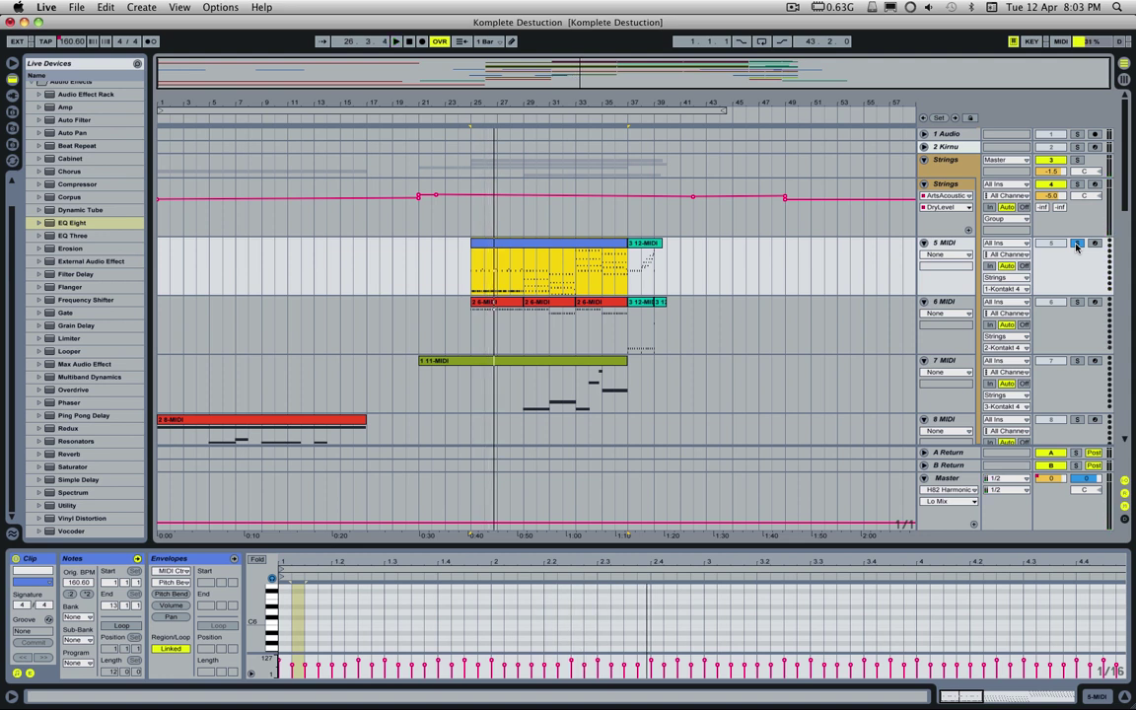
left_click(1076, 244)
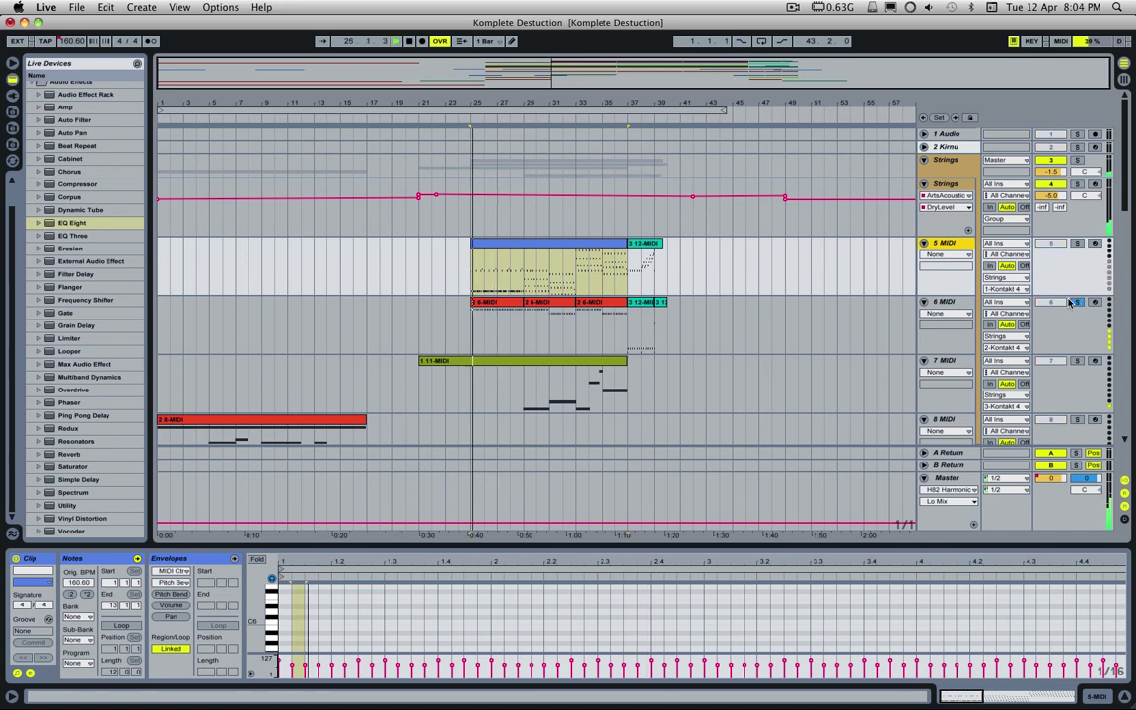
left_click(493, 302)
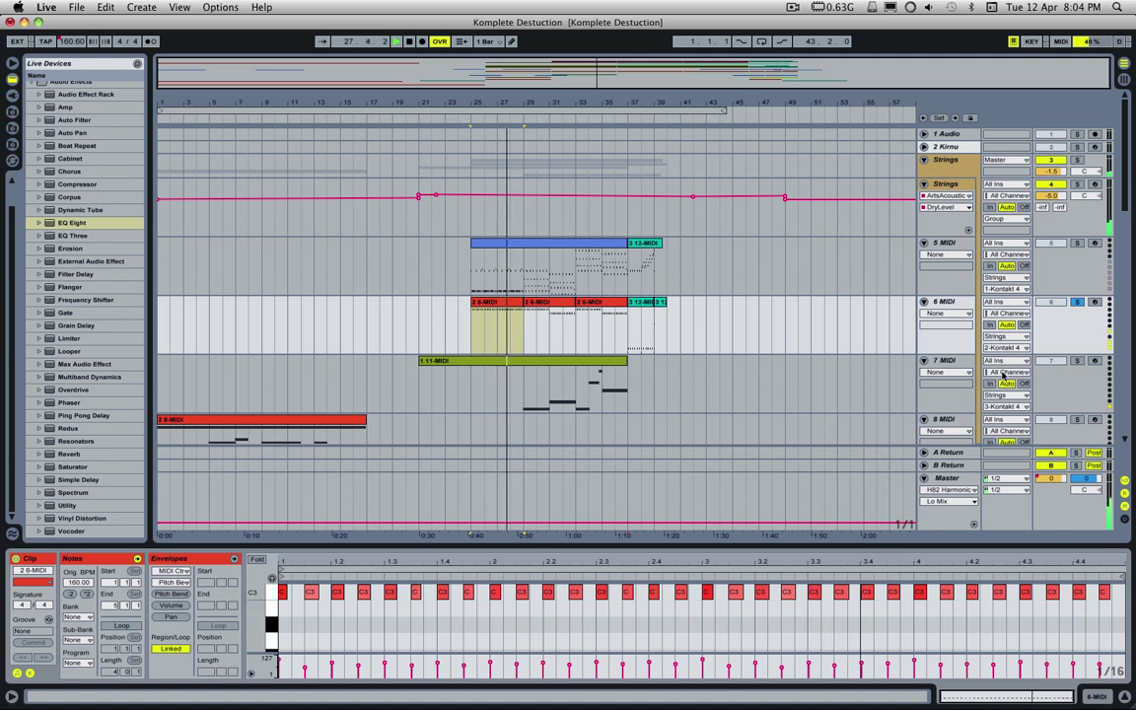
- Select the 6 MIDI track and replay its part from bar 25 several times
left_click(1076, 302)
key("space")
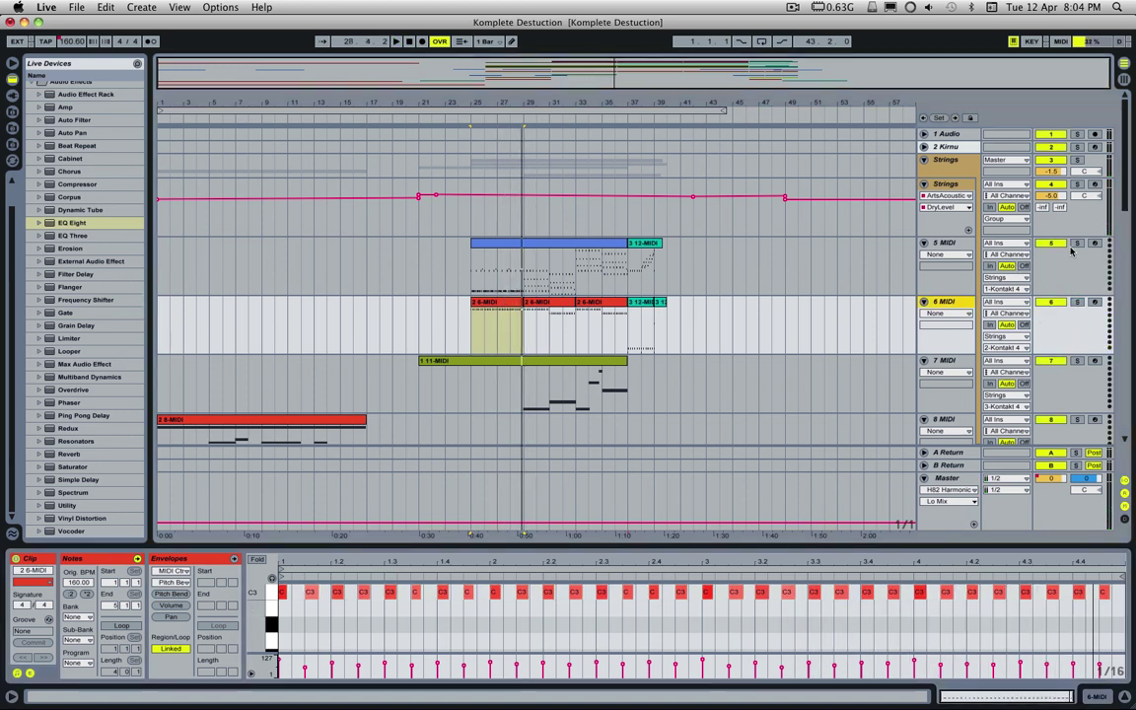
key("space")
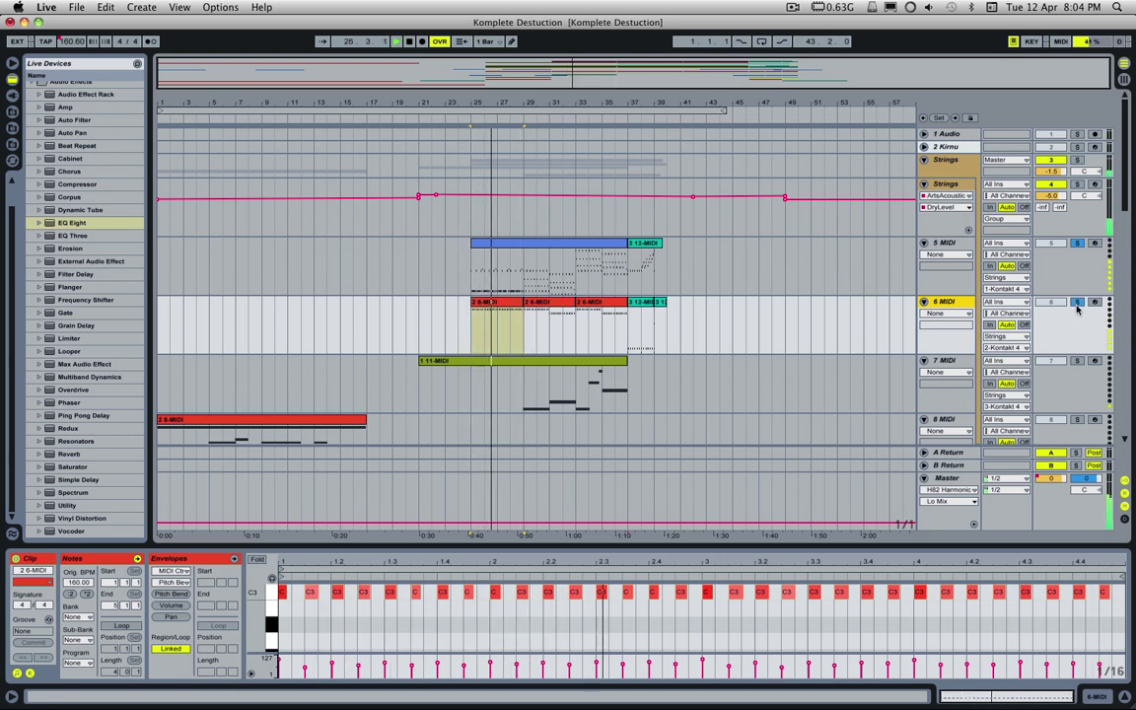
key("space")
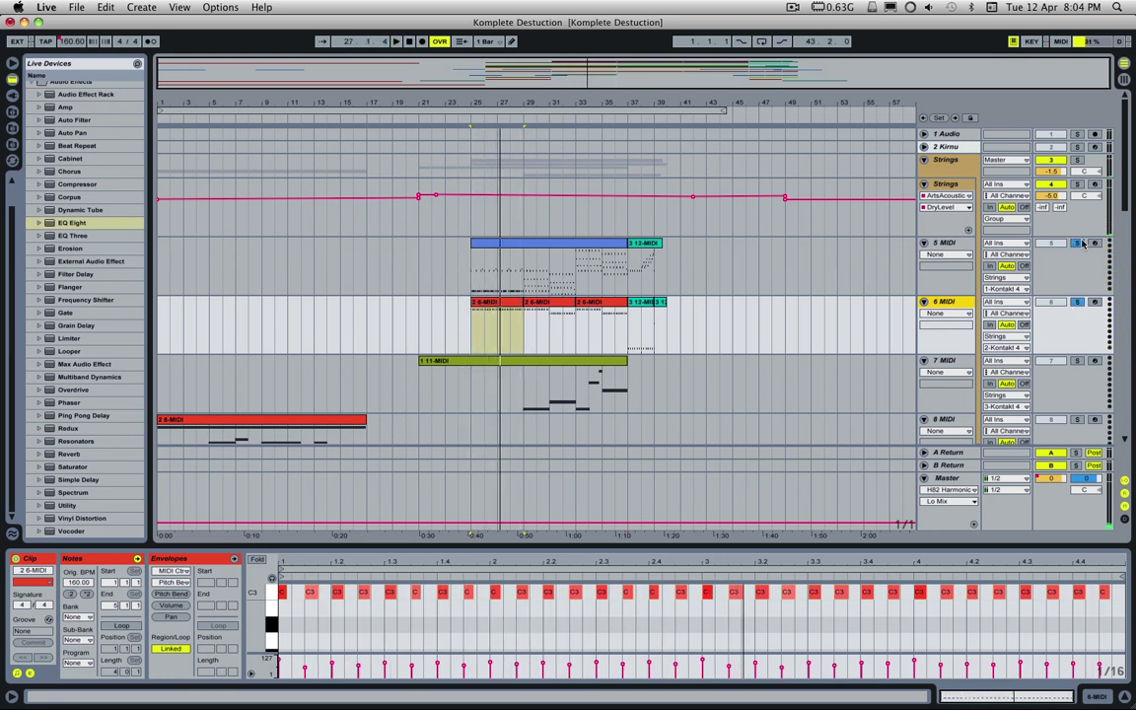
key("space")
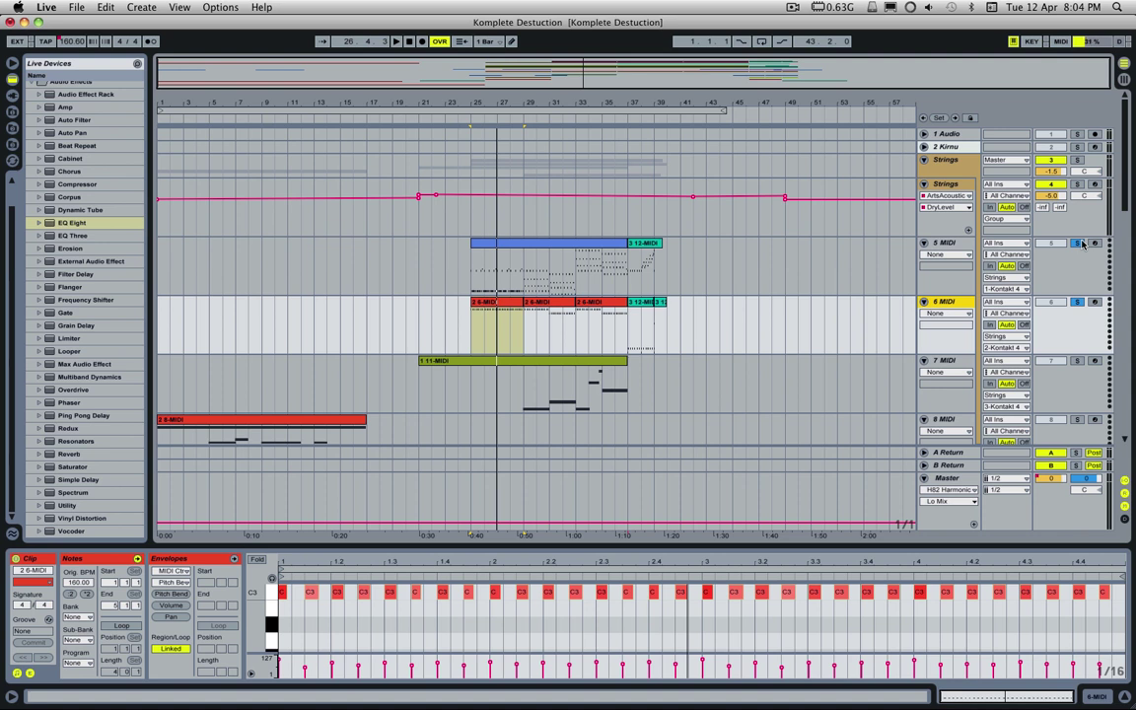
key("space")
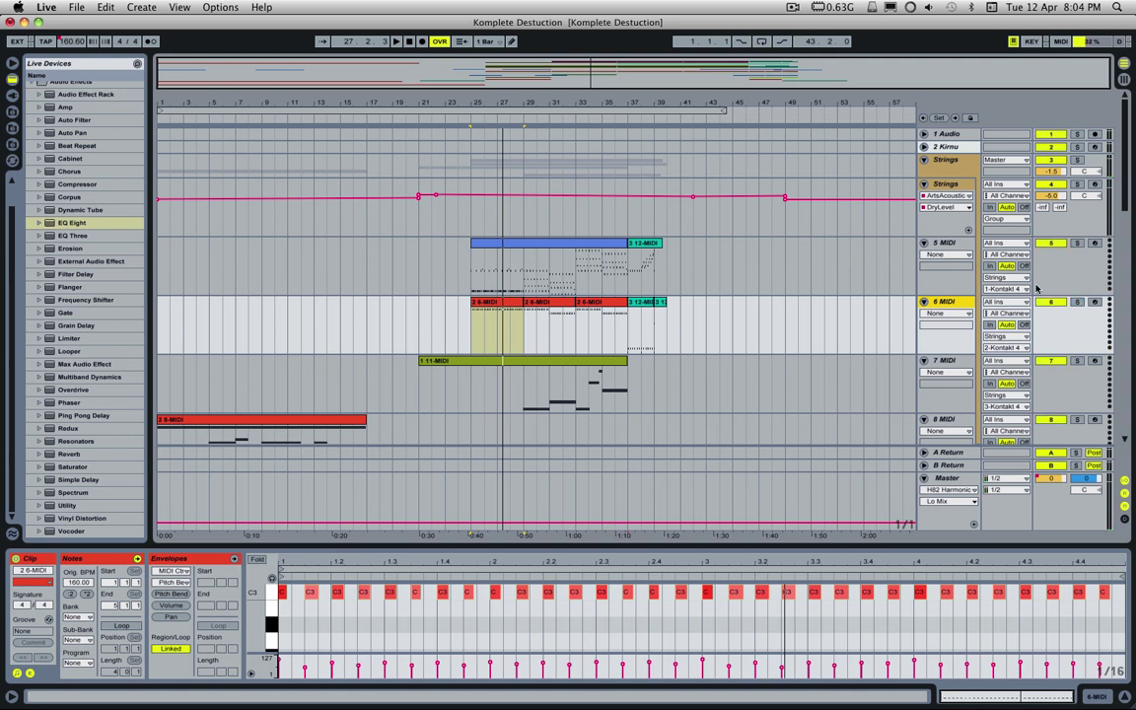
- Scroll down to the Brass group and its 12–15 MIDI tracks
scroll(1036, 287, "down", 4)
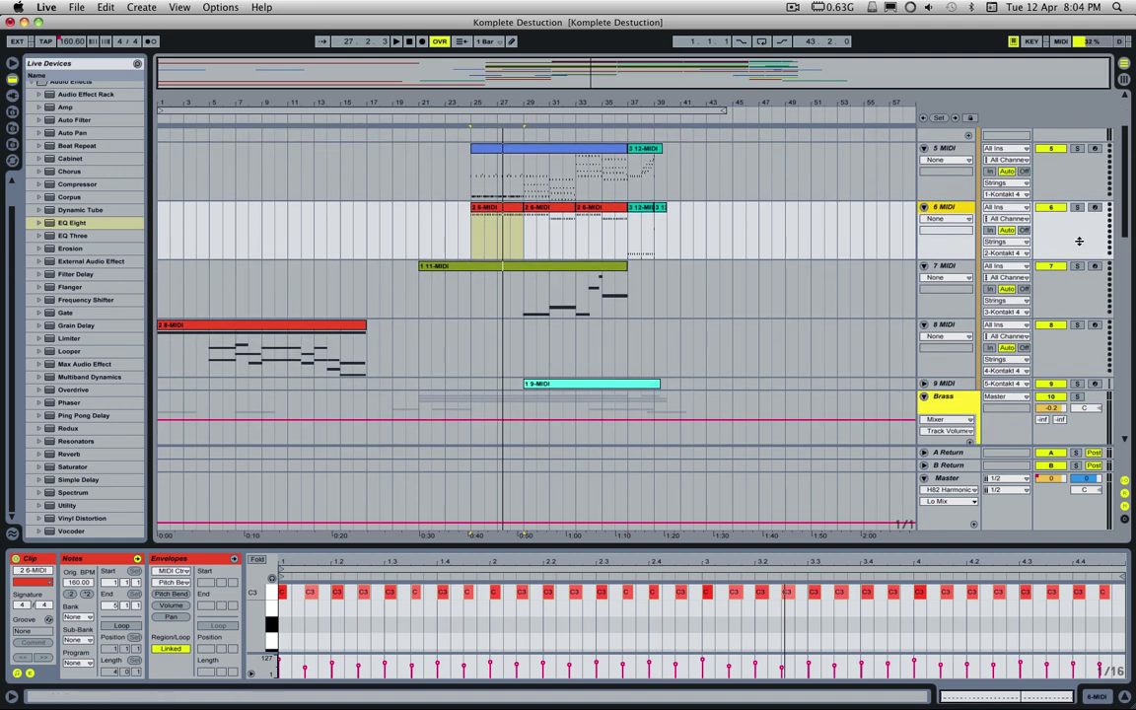
scroll(525, 218, "down", 5)
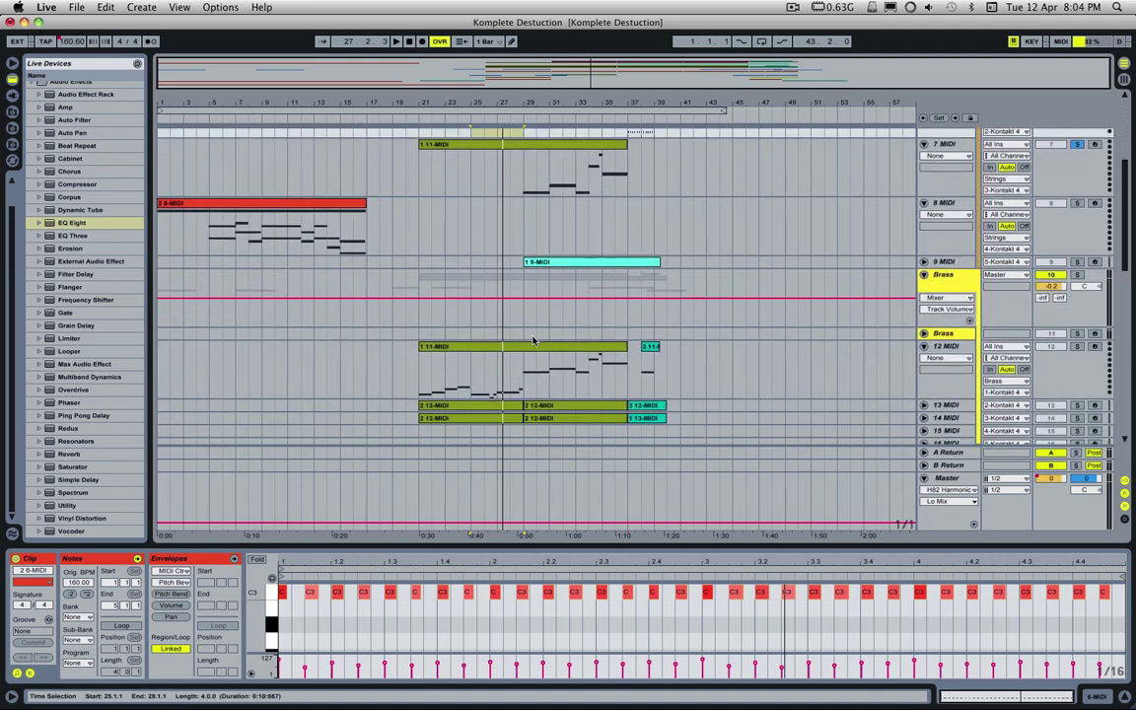
scroll(525, 219, "up", 1)
- Select the 11-MIDI clip on track 7, setting the insert mark at 28.1.1, and play from there
left_click(510, 197)
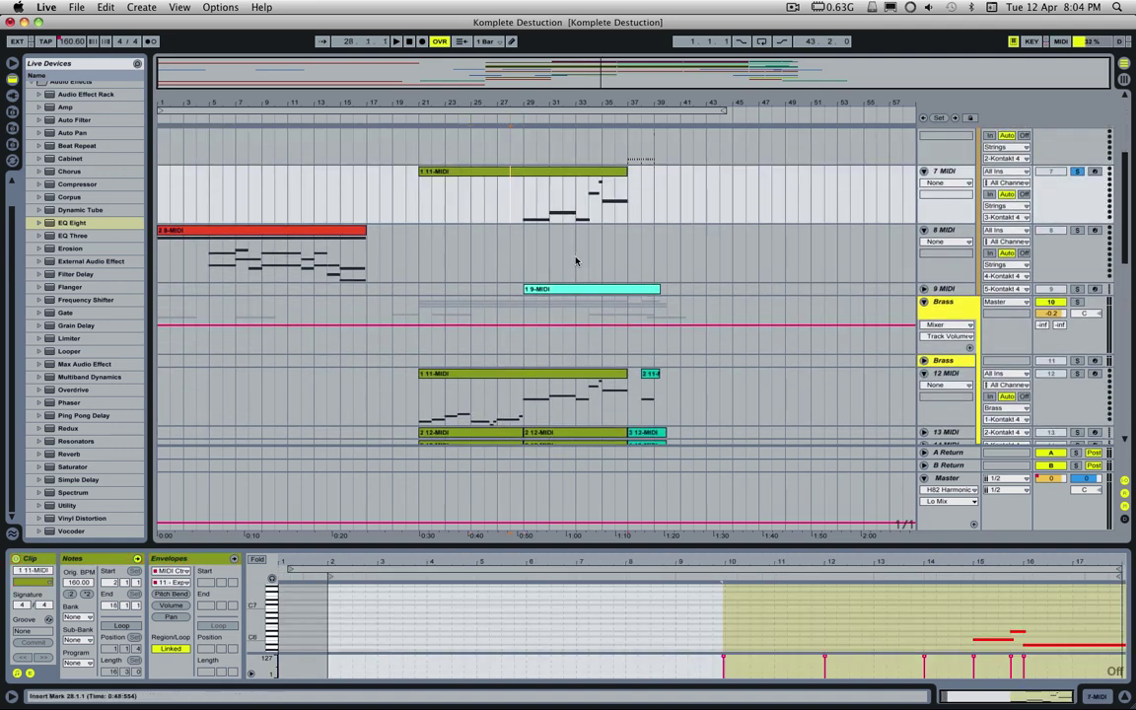
key("space")
scroll(702, 237, "up", 3)
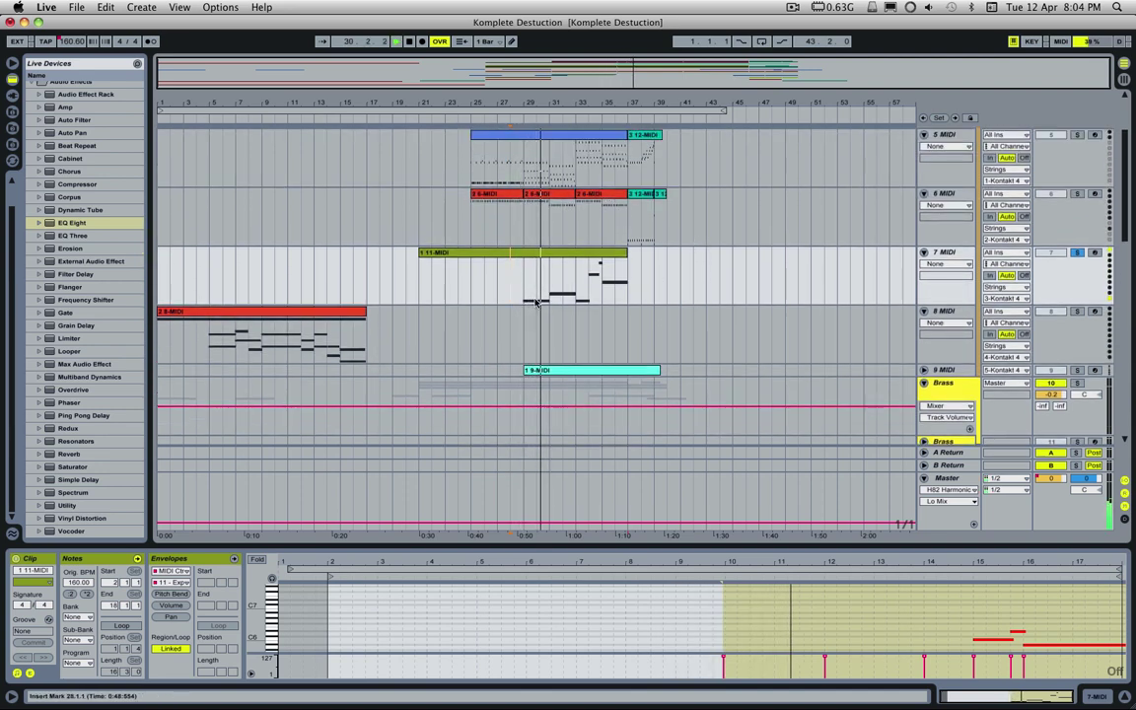
scroll(632, 291, "up", 2)
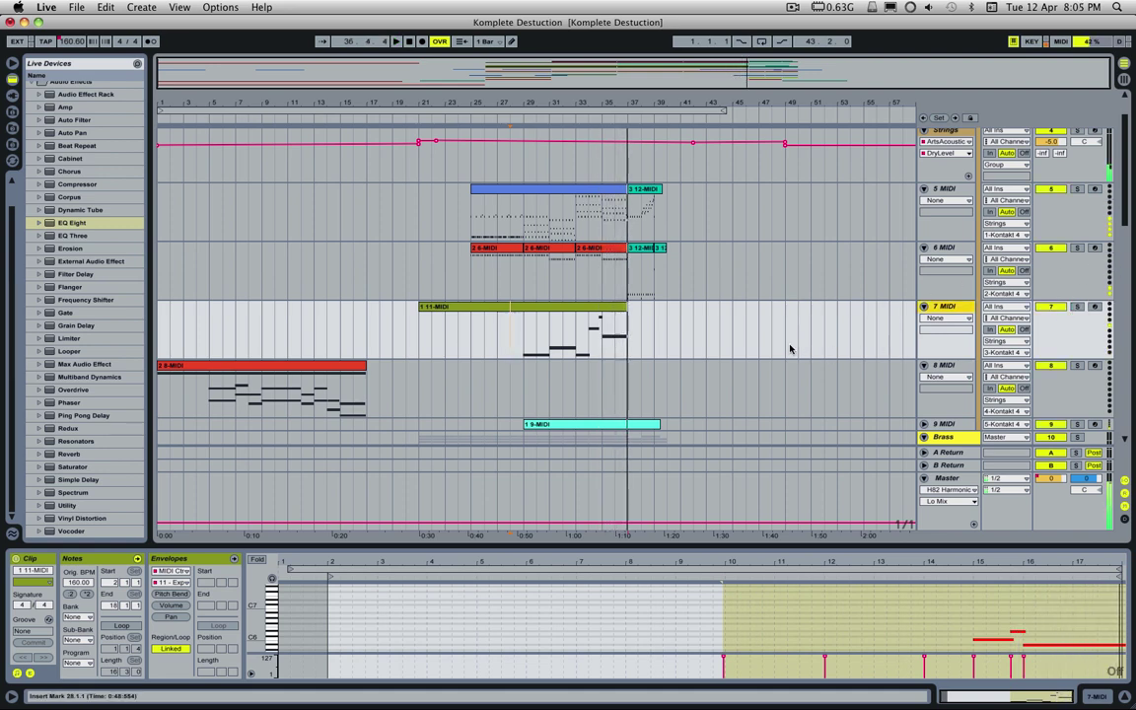
scroll(703, 331, "down", 3)
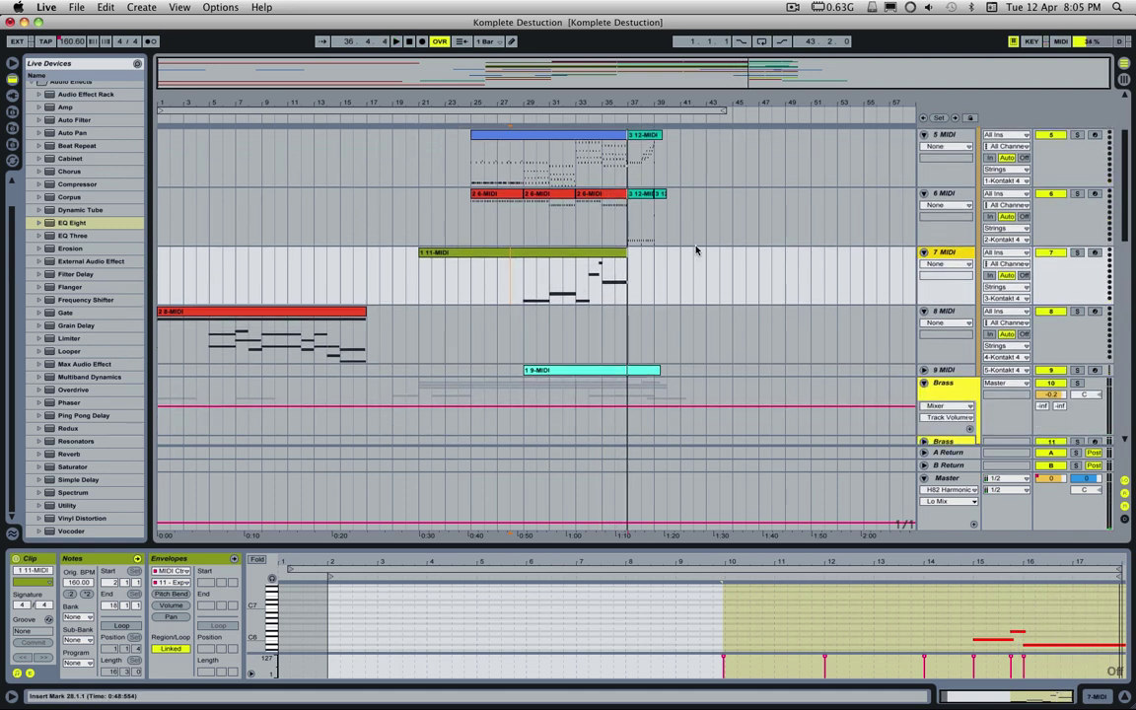
scroll(696, 252, "down", 3)
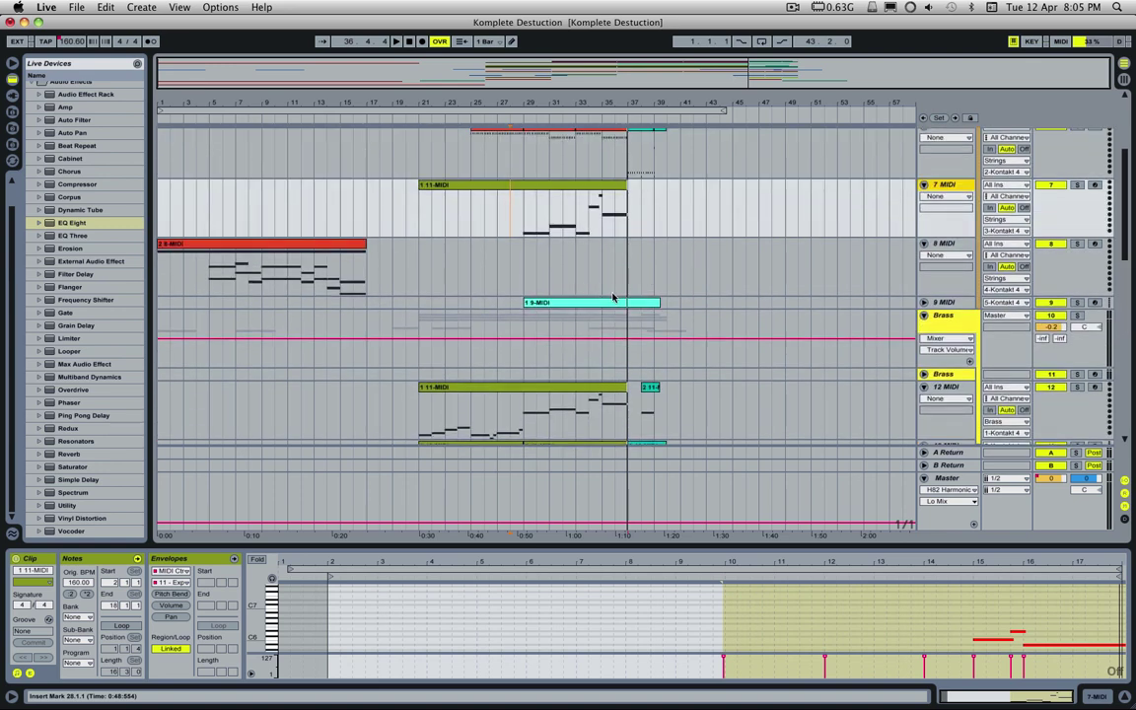
- Show the 1 9-MIDI clip's notes in an enlarged editor and play from bar 29
left_click(613, 301)
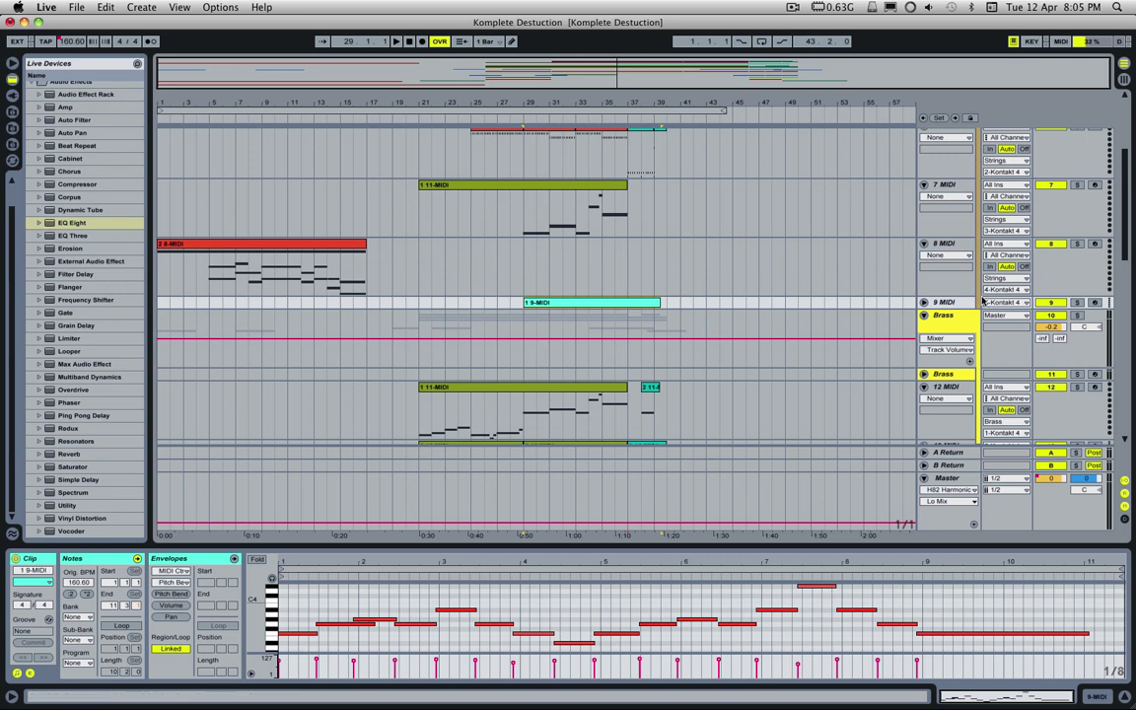
scroll(541, 277, "down", 1)
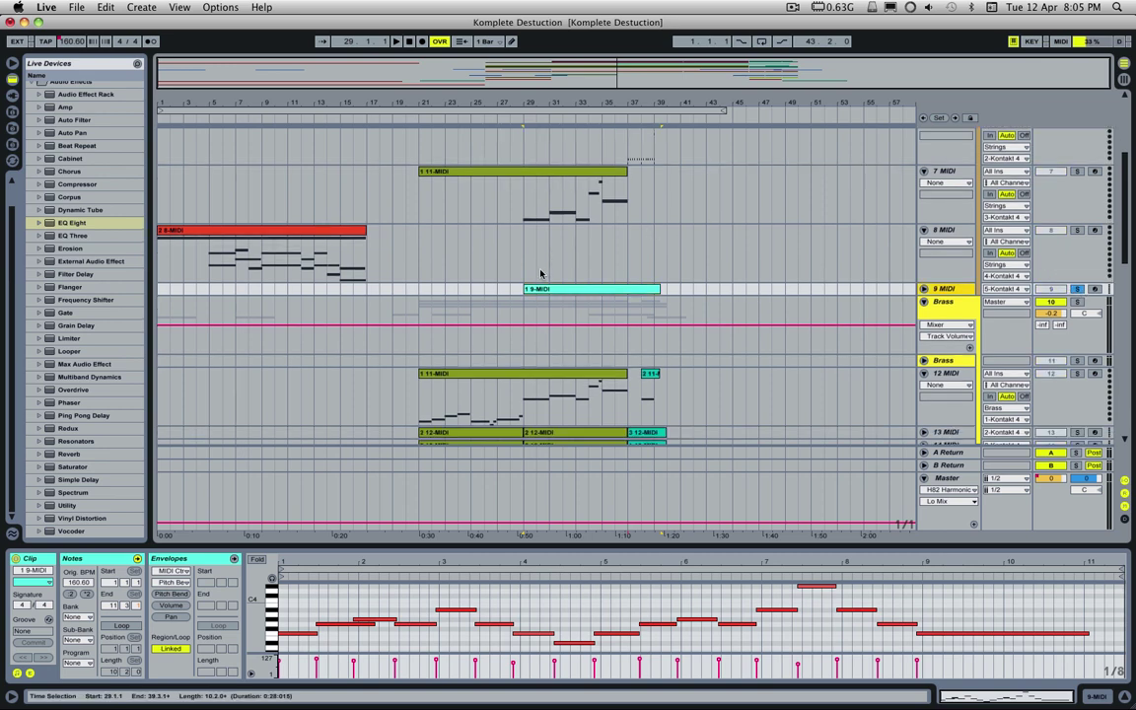
left_click_drag(379, 545, 385, 460)
key("space")
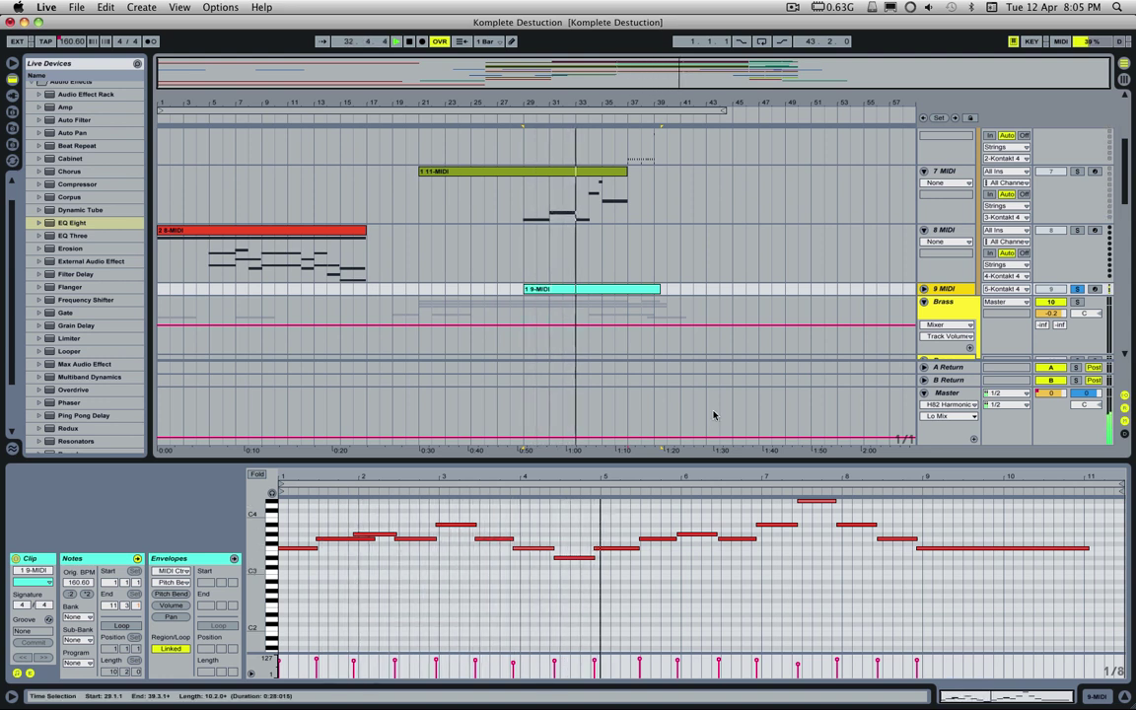
key("space")
- Replay the melody from bar 29, then clear the note editor via empty space on track 8
scroll(784, 282, "up", 6)
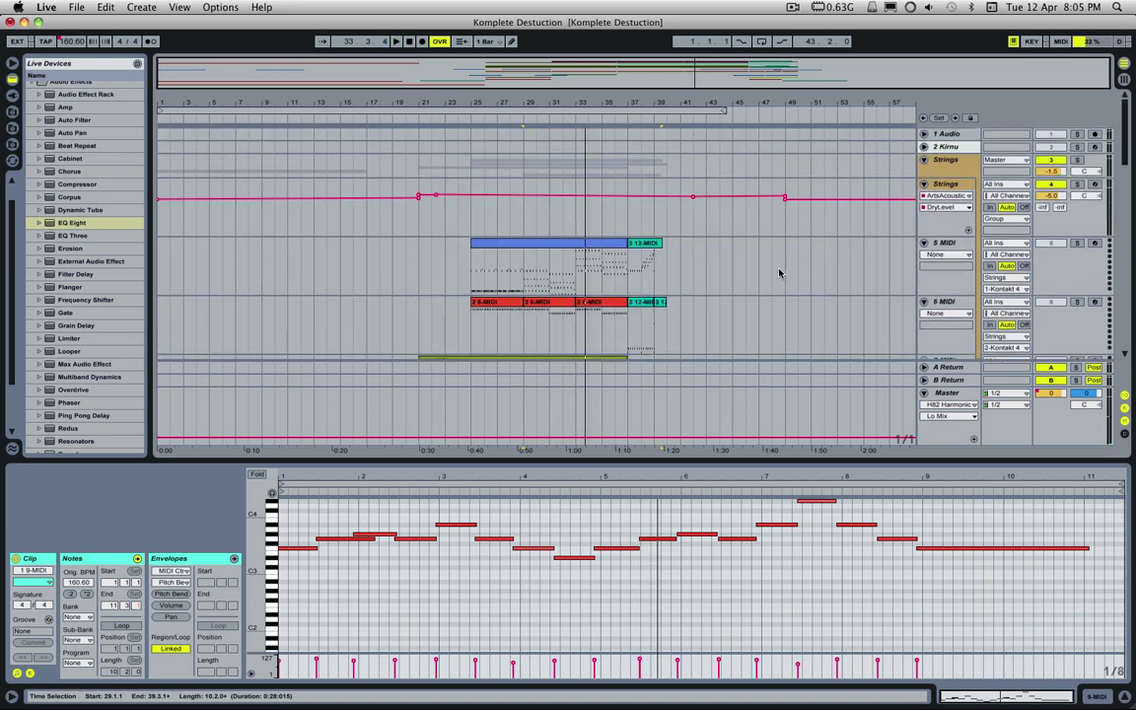
scroll(801, 267, "down", 3)
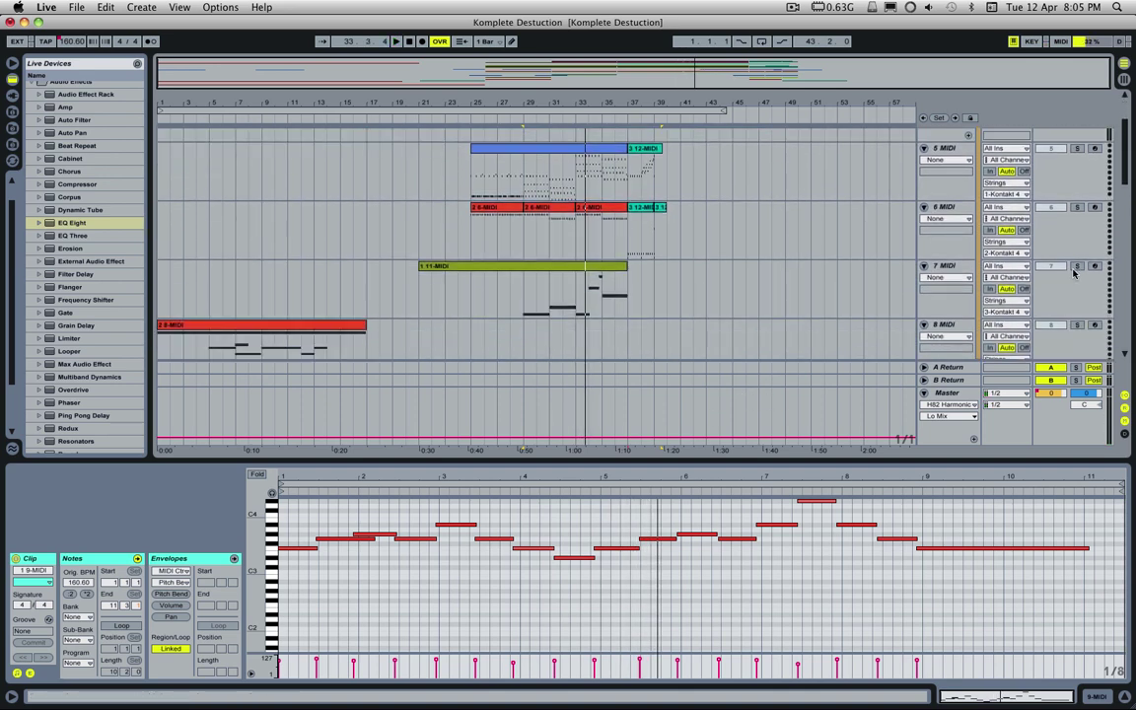
scroll(813, 249, "down", 3)
key("space")
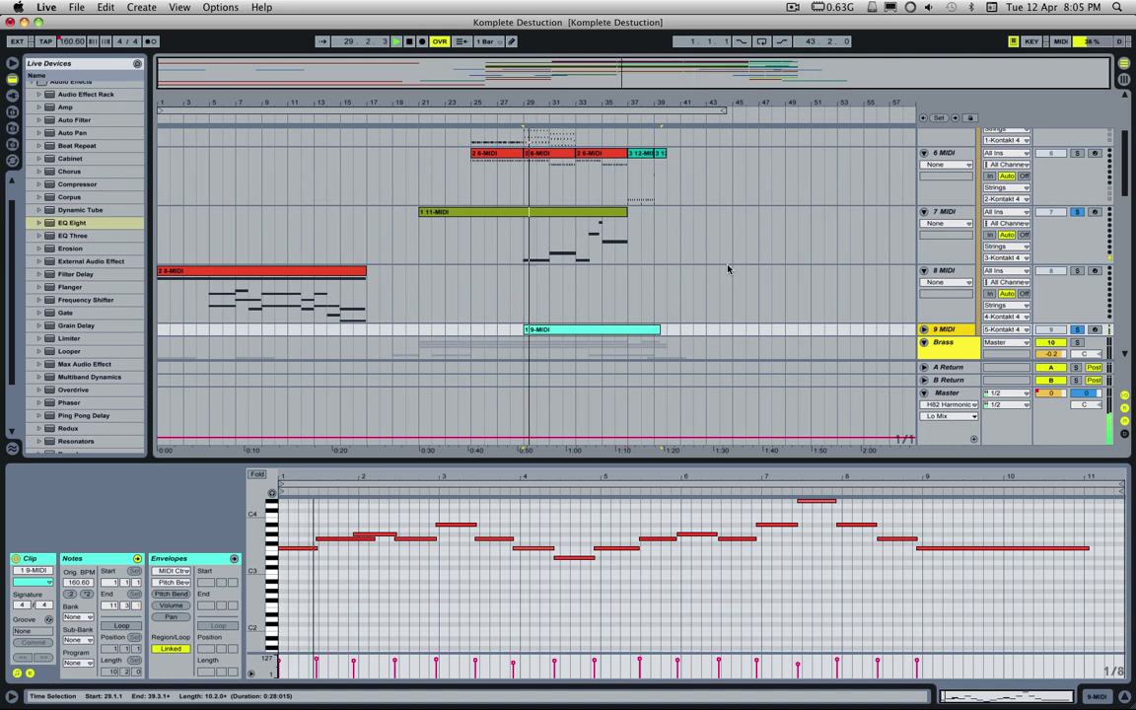
left_click(512, 288)
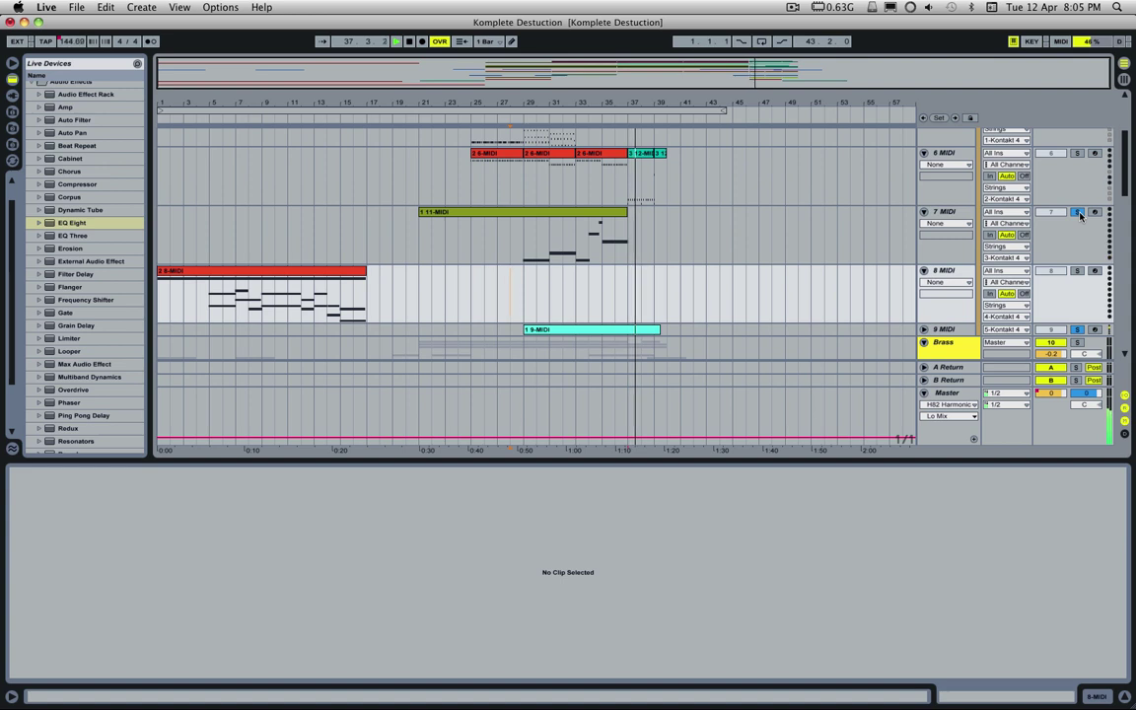
- Select the 8 MIDI track and drag the divider down to enlarge the arrangement
left_click(947, 274)
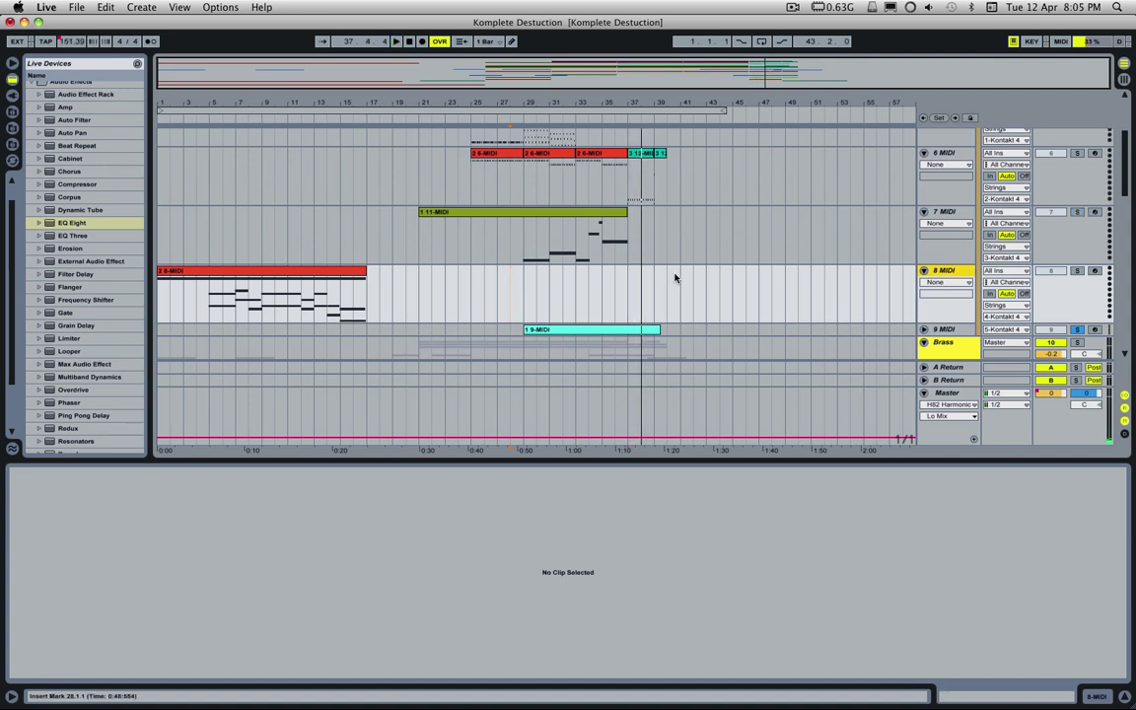
scroll(675, 278, "up", 3)
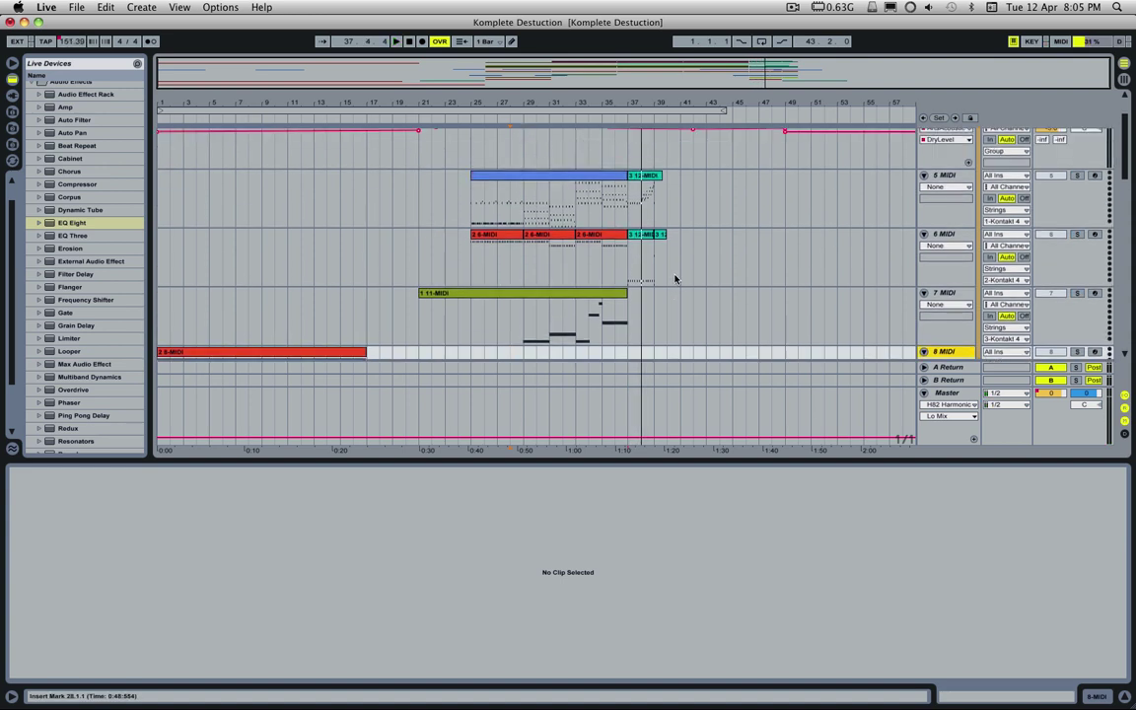
left_click_drag(567, 458, 584, 620)
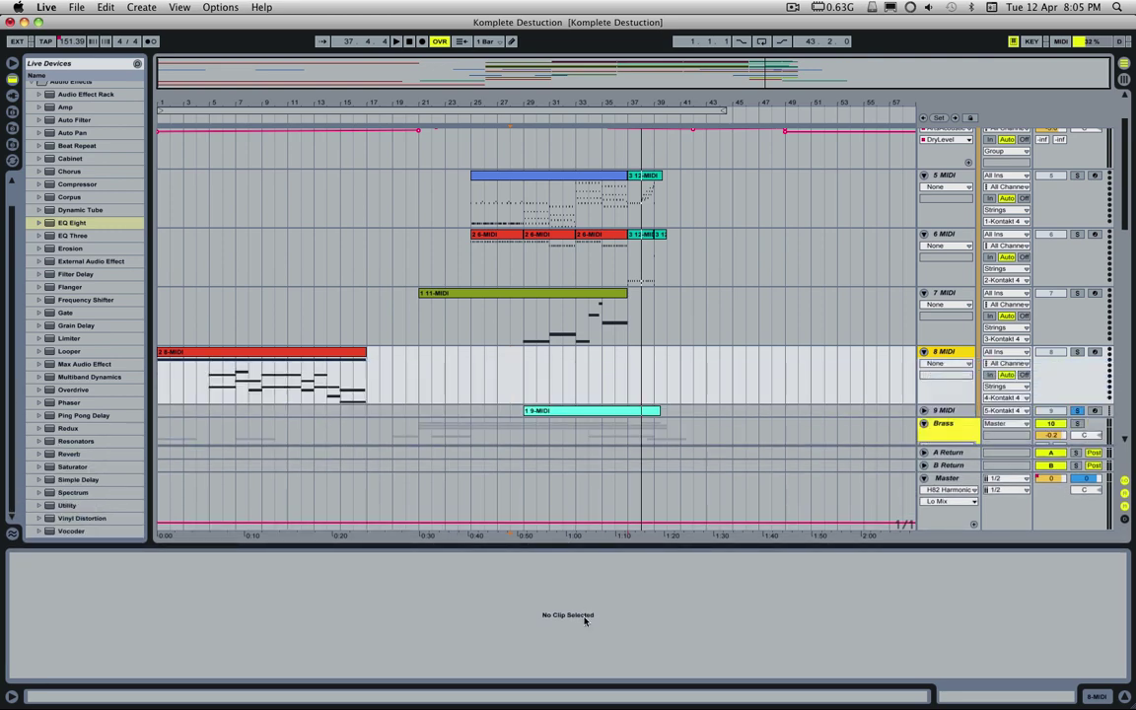
scroll(573, 286, "up", 2)
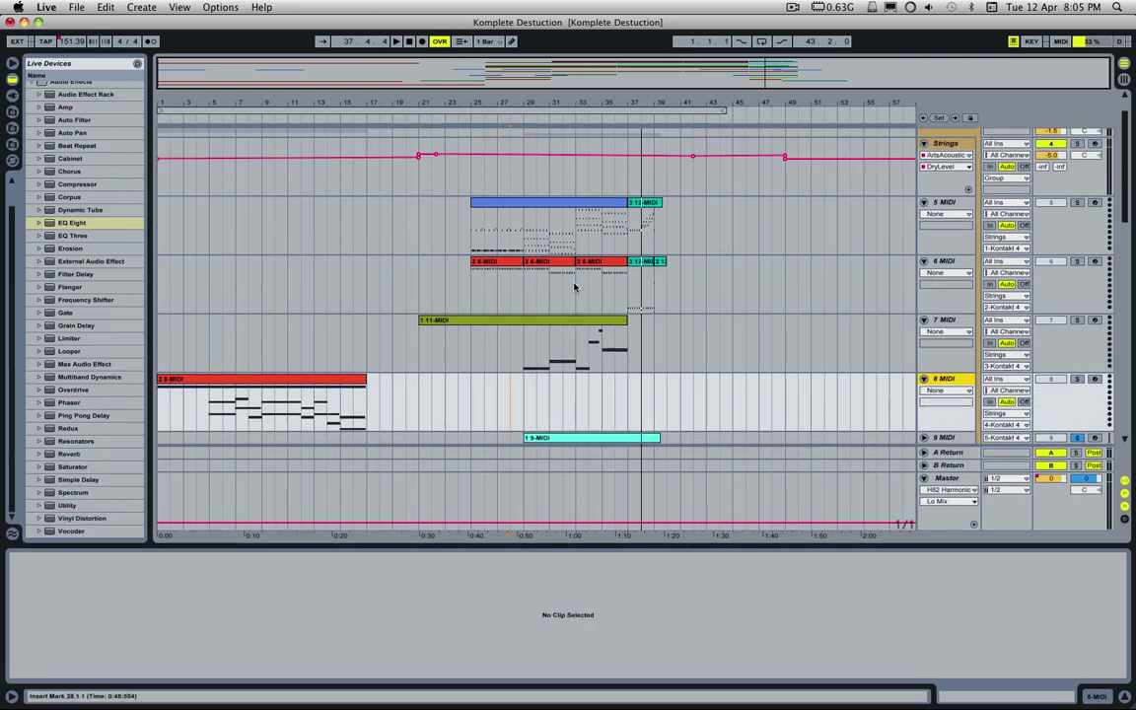
scroll(578, 274, "down", 3)
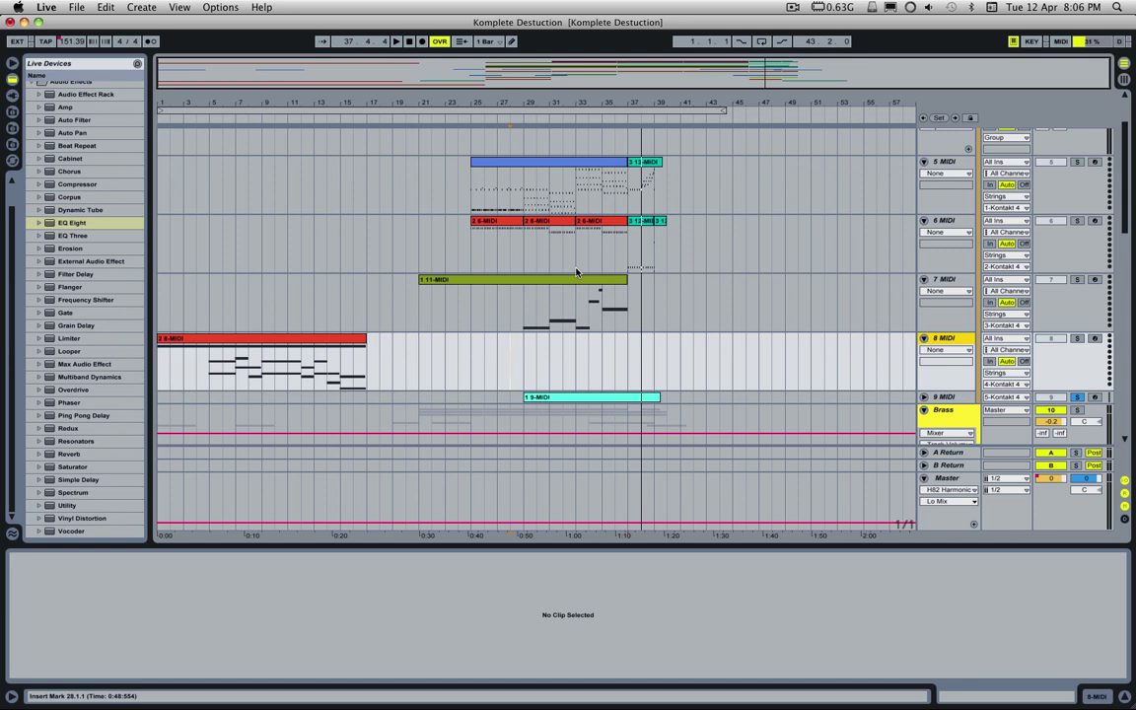
- Scroll the arrangement down to the Brass group and the 17–18 Audio tracks
scroll(736, 309, "up", 3)
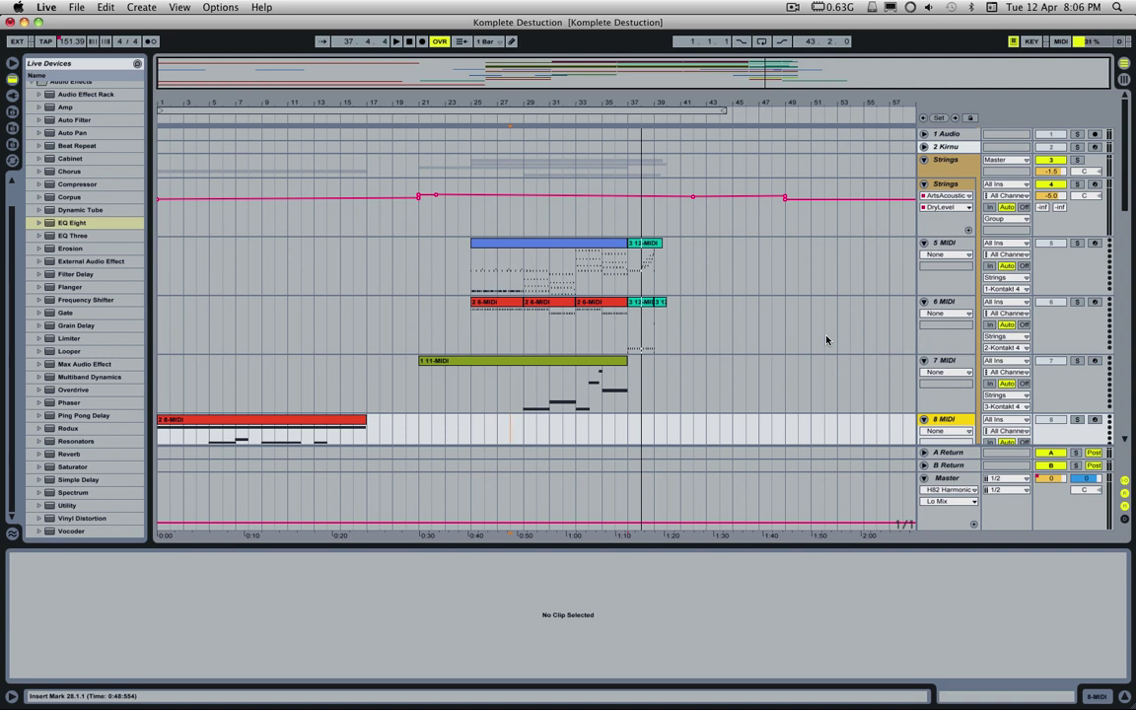
scroll(827, 340, "down", 2)
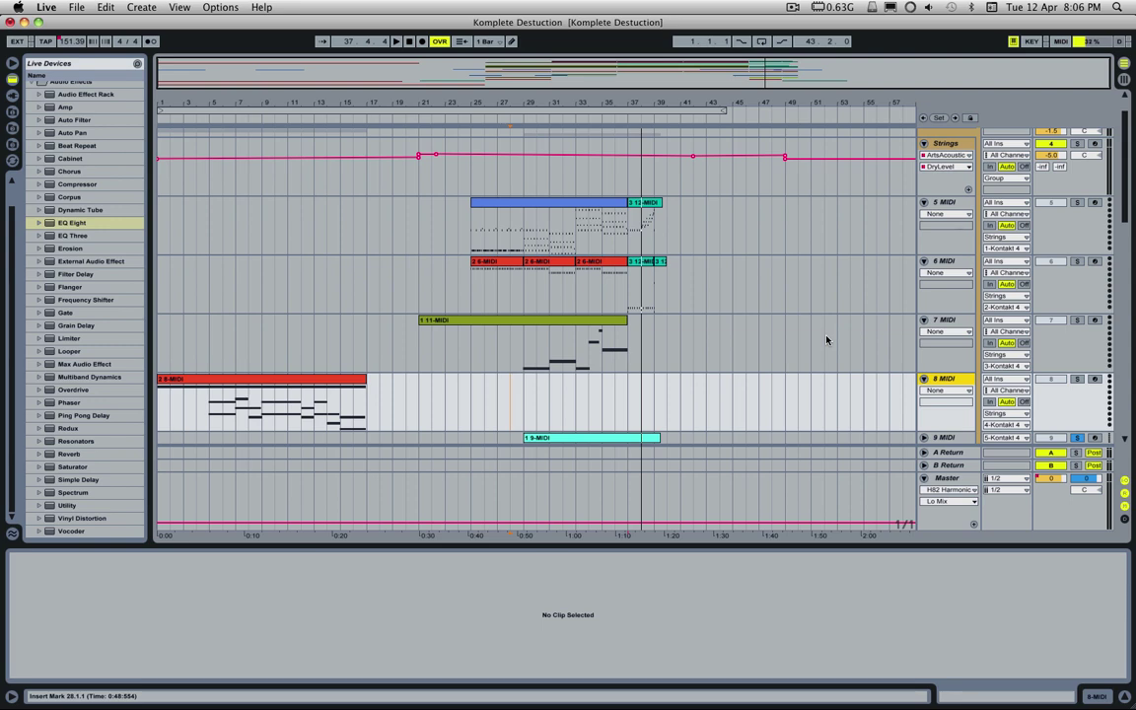
scroll(827, 339, "down", 3)
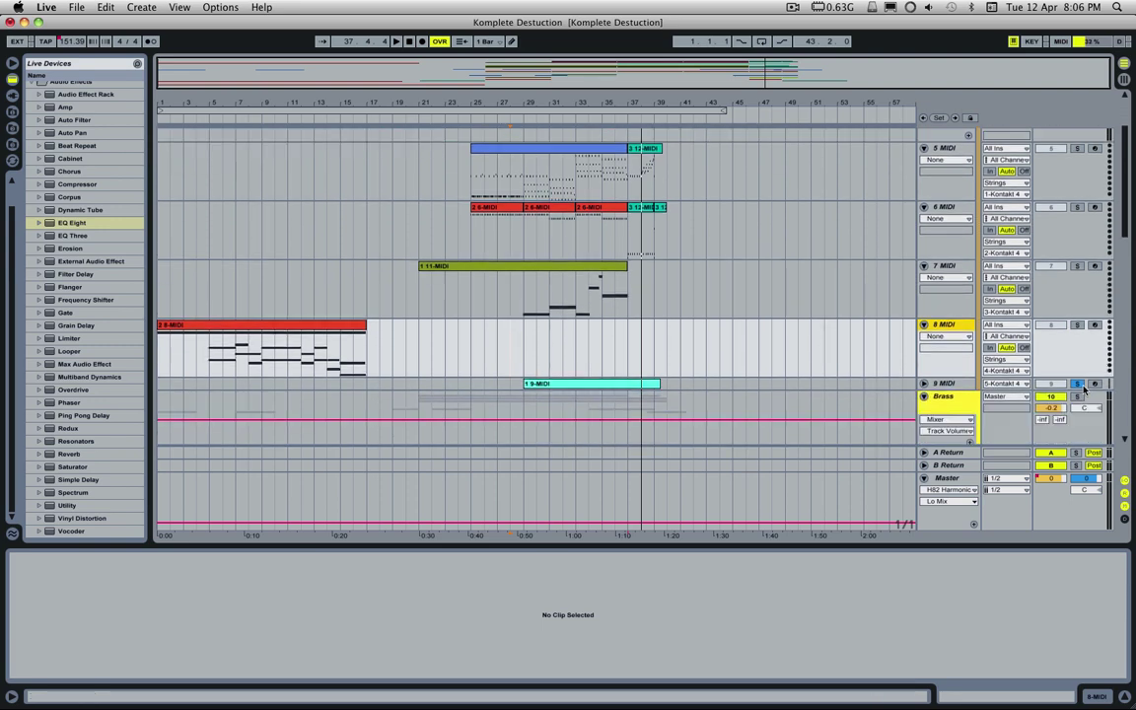
scroll(685, 253, "down", 6)
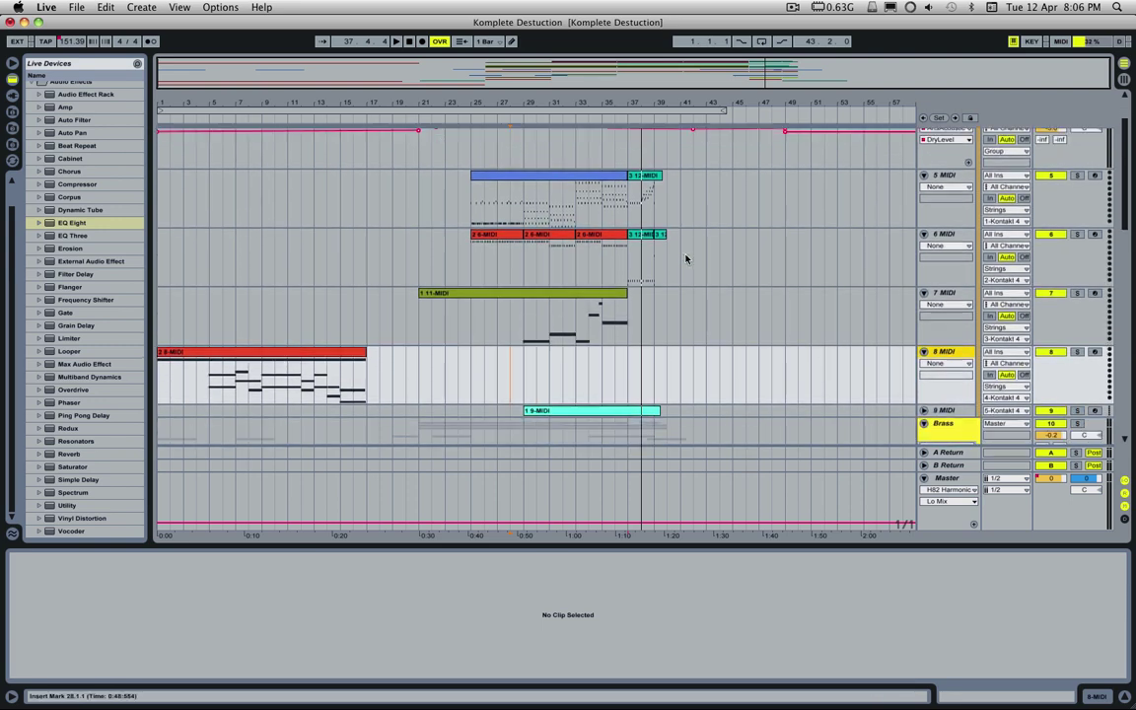
scroll(838, 267, "up", 2)
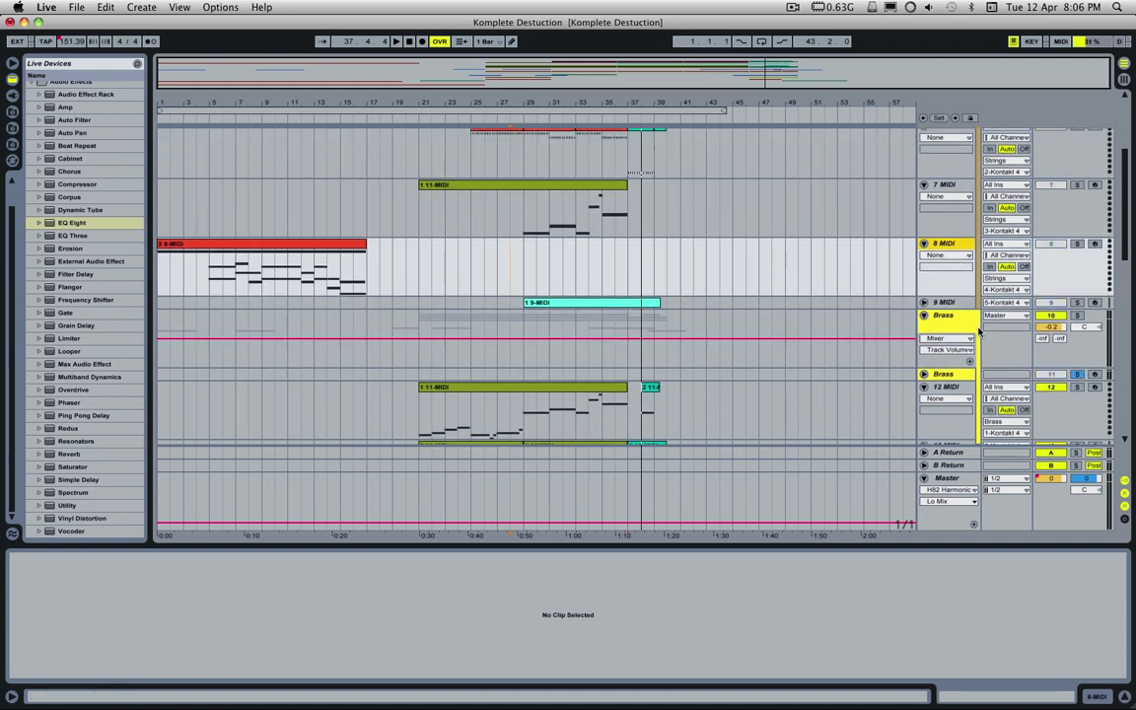
scroll(980, 332, "down", 2)
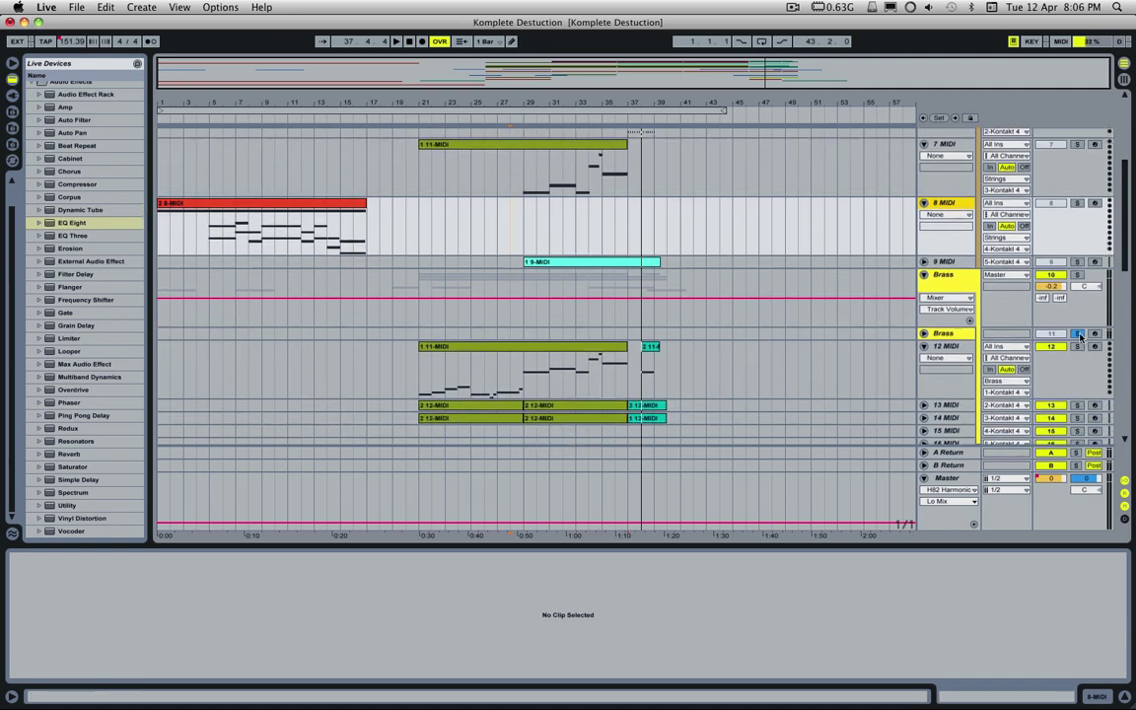
scroll(887, 303, "down", 4)
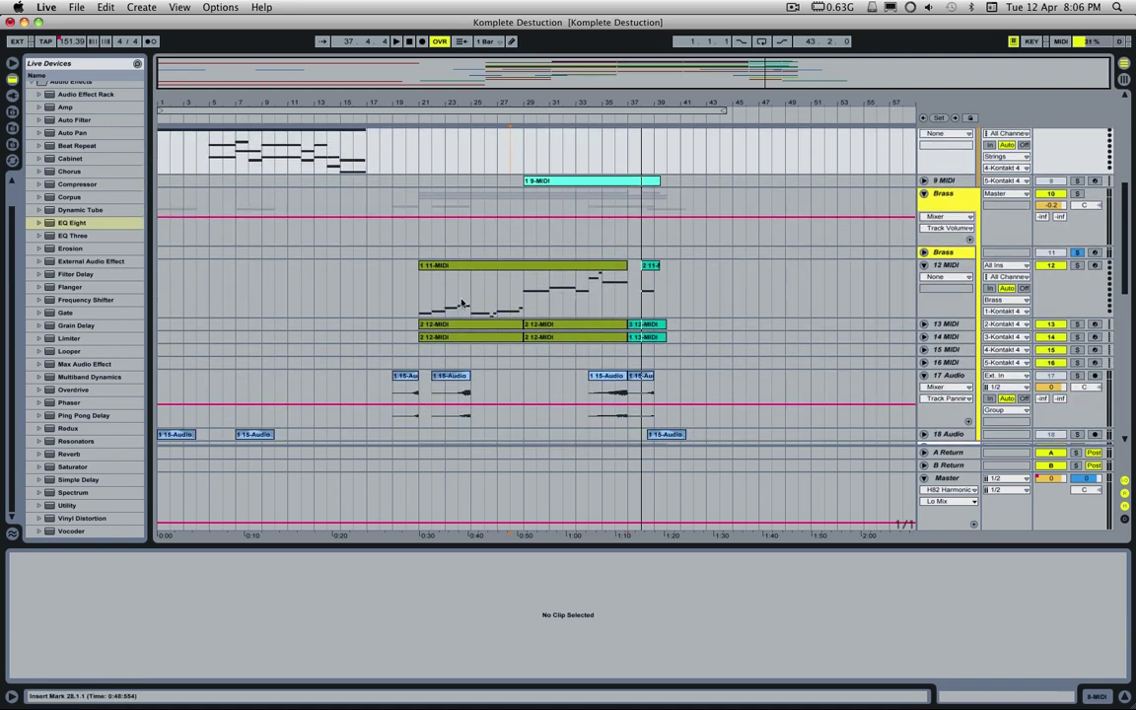
- Show the 2 12-MIDI and 1 11-MIDI clip notes, play from bar 21, then select the bars 29–37 clip
left_click(422, 326)
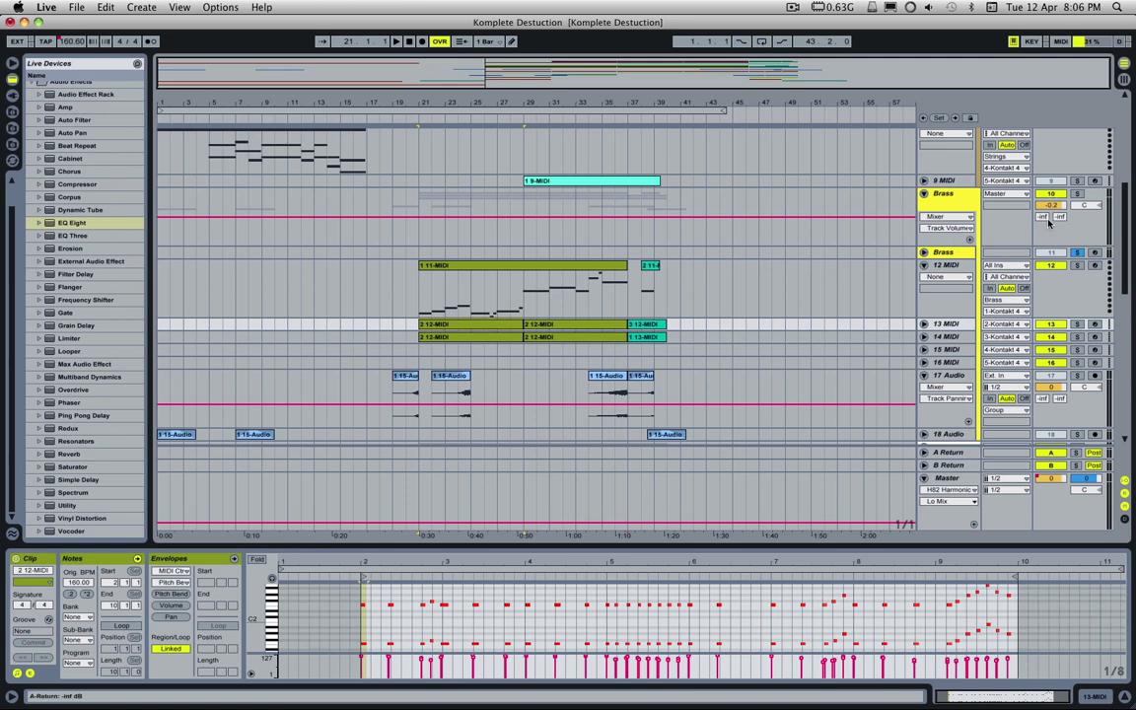
left_click(465, 265)
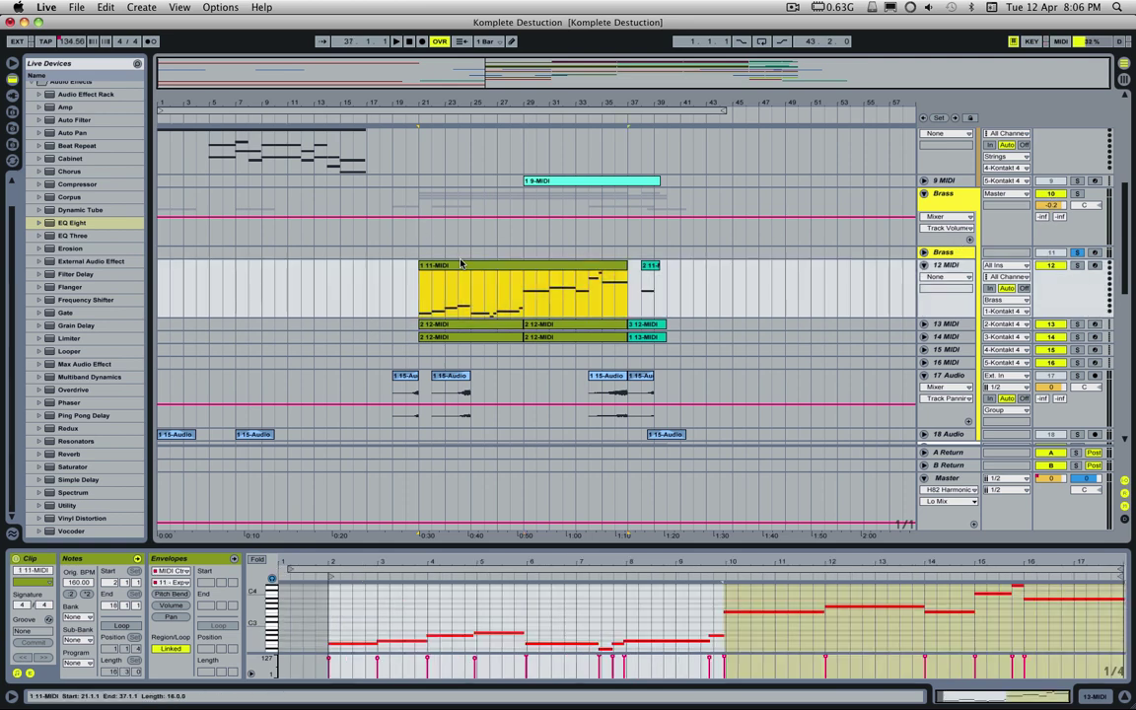
key("space")
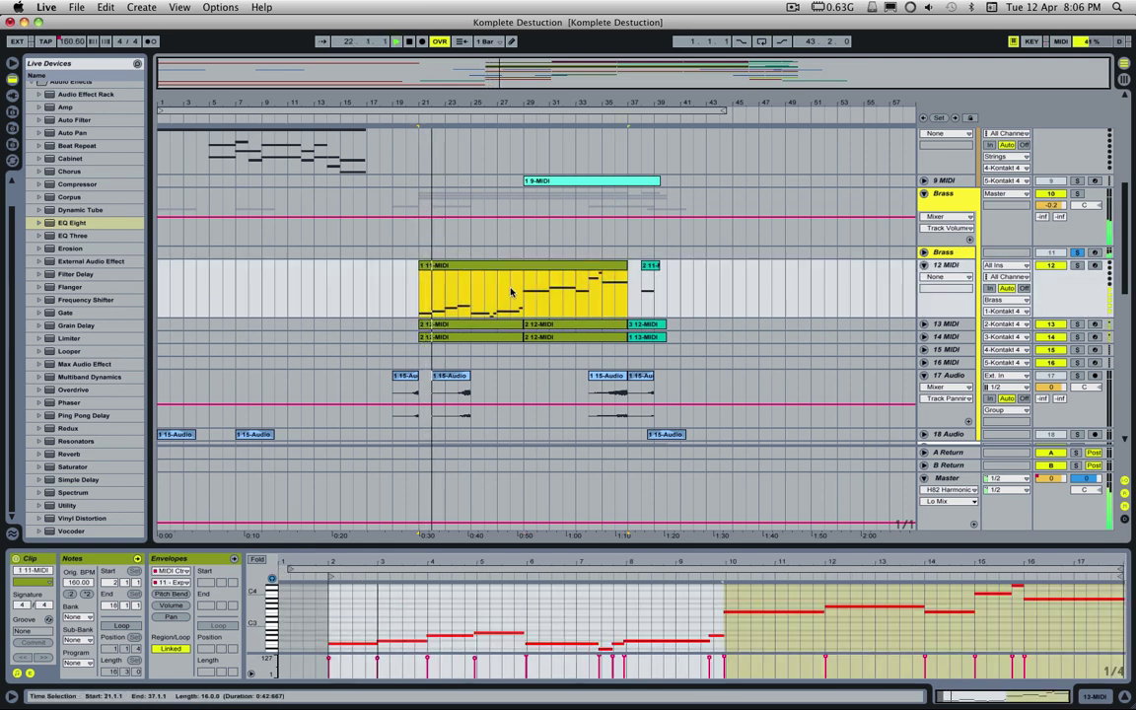
scroll(511, 292, "down", 3)
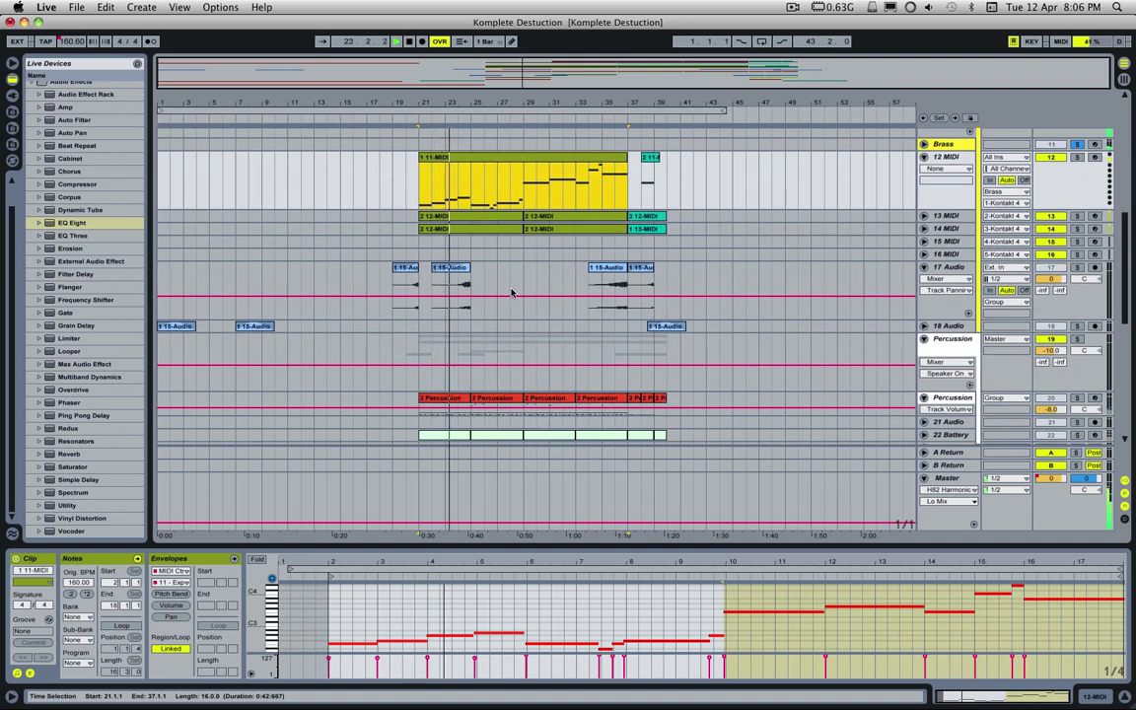
scroll(518, 291, "up", 2)
left_click(541, 286)
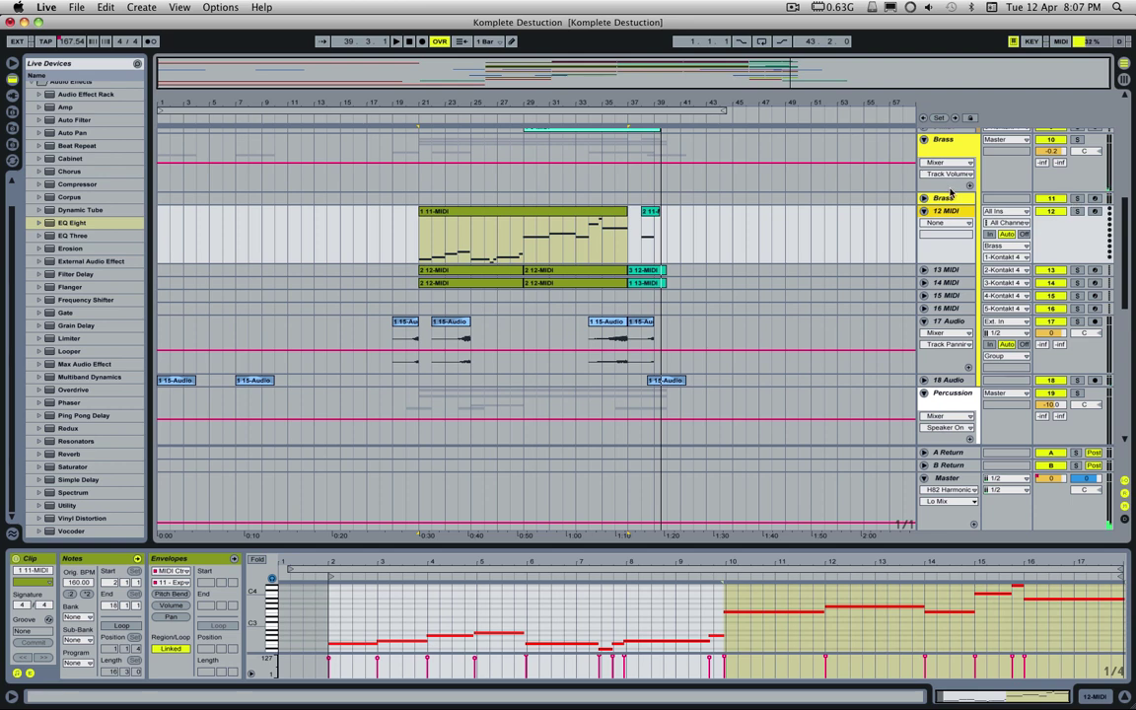
- Play the 2 12-MIDI clip on 13 MIDI with the 13 MIDI brass solo toggled
left_click(449, 269)
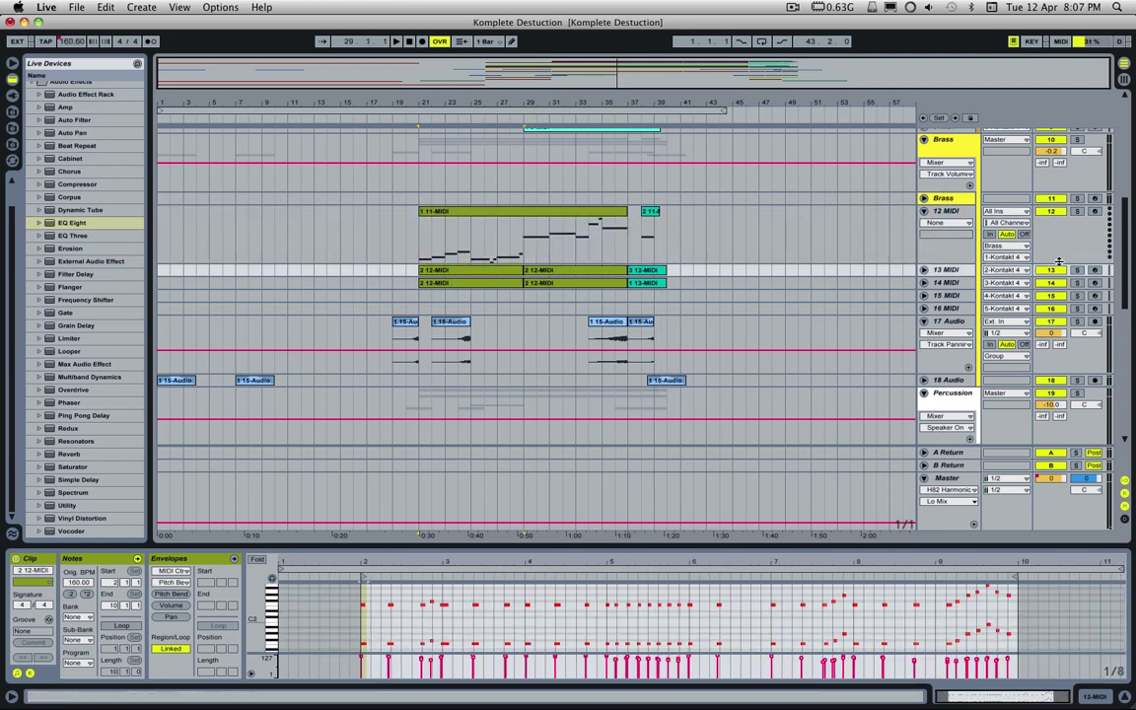
key("space")
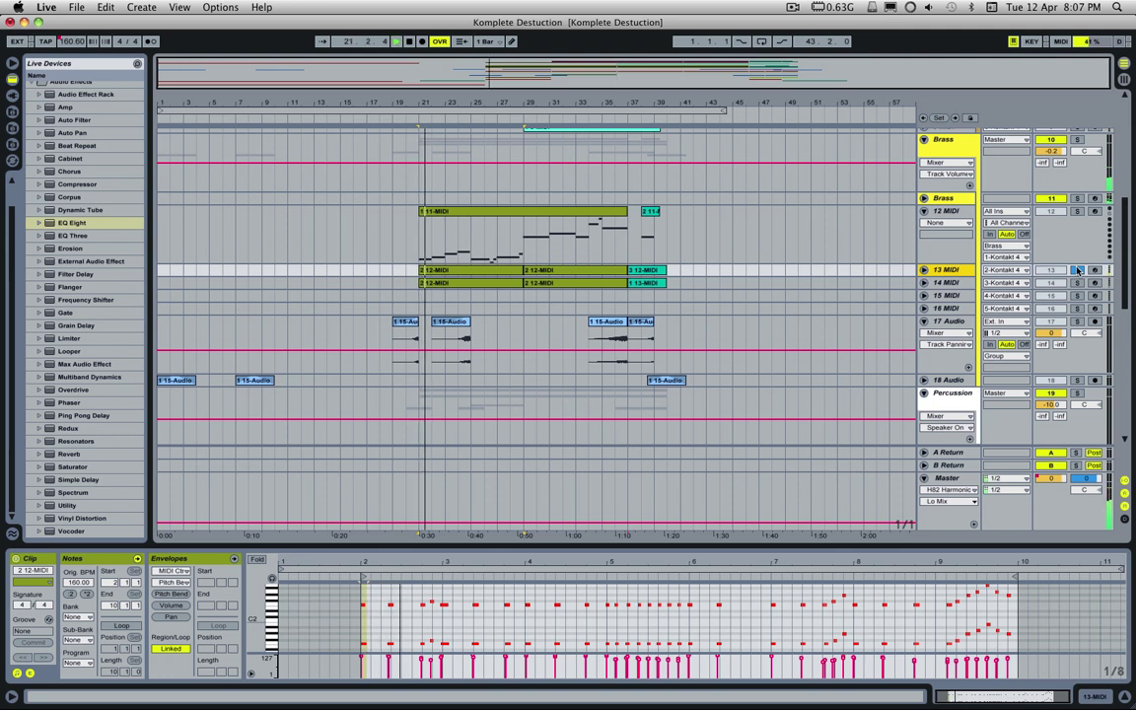
left_click(1078, 269)
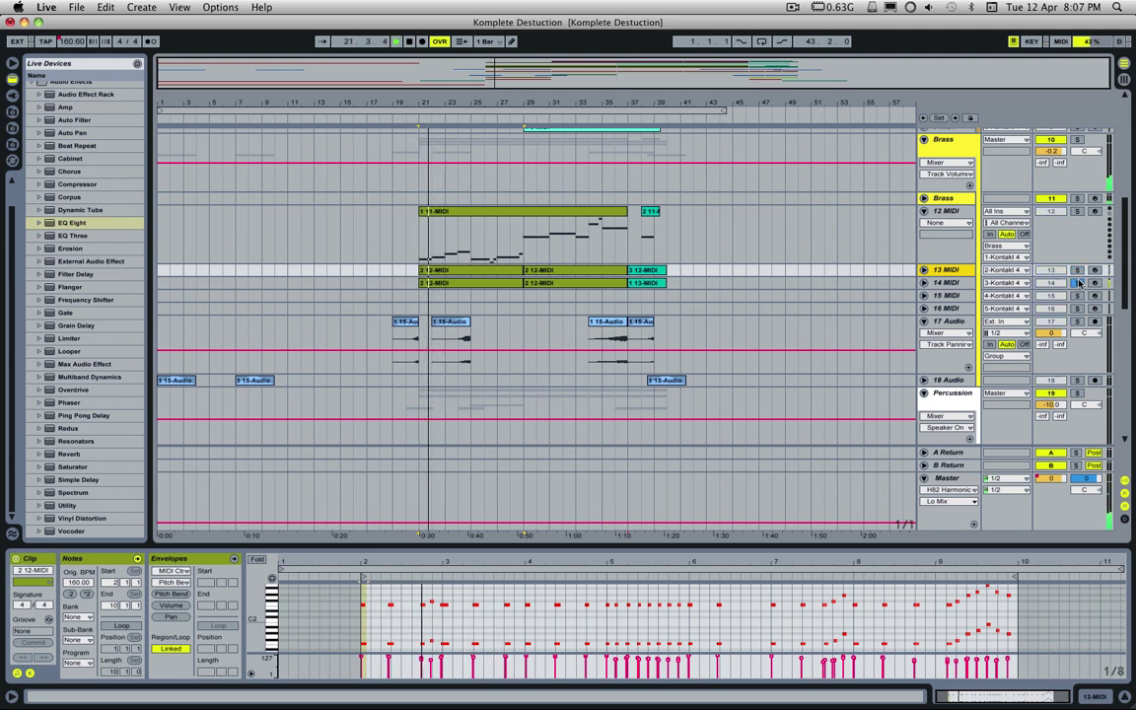
key("space")
- Make the note editor taller while replaying the brass from bar 21
scroll(683, 305, "down", 4)
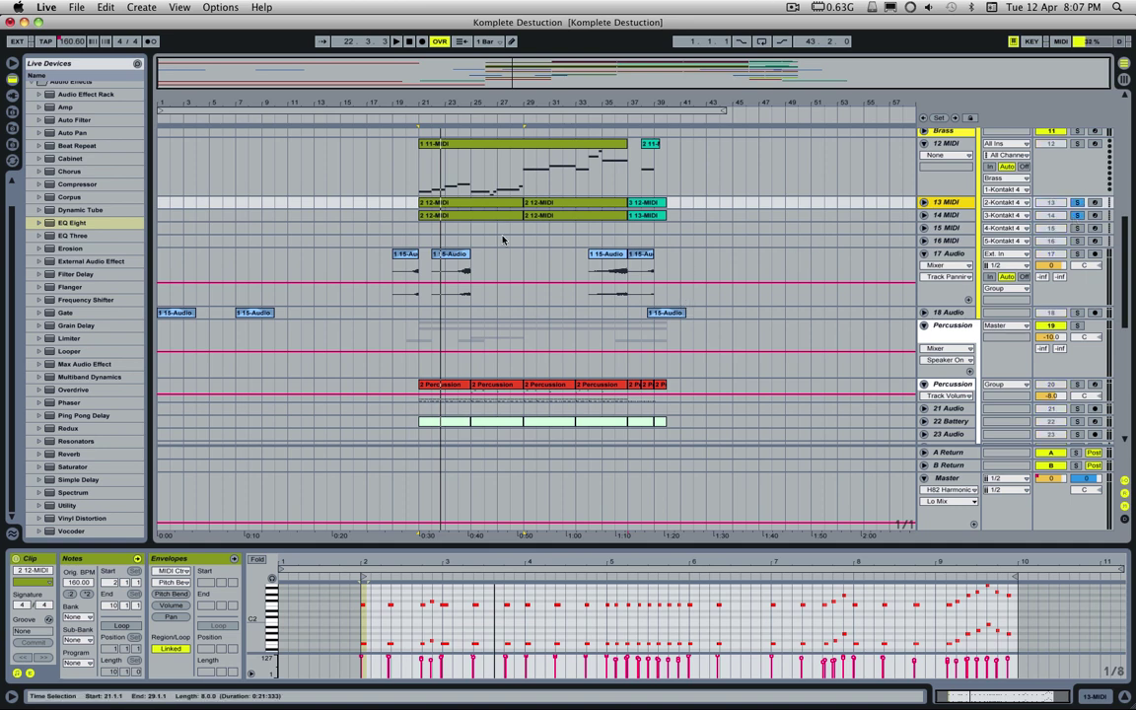
scroll(503, 239, "up", 7)
key("space")
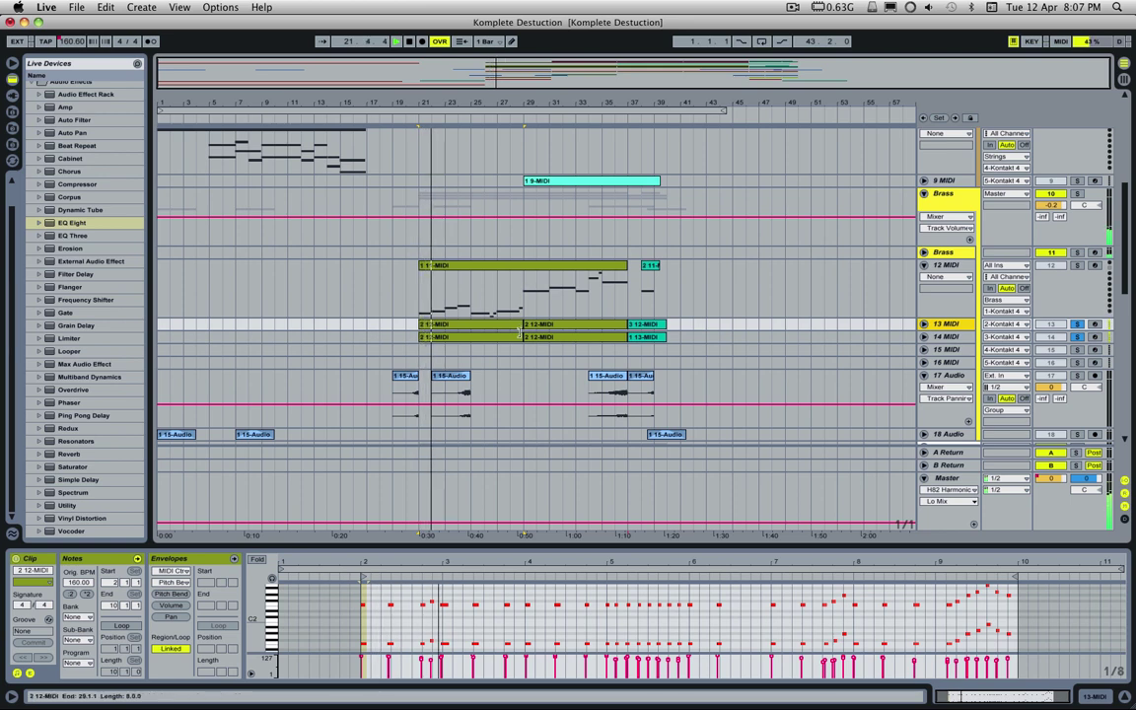
left_click_drag(520, 540, 513, 456)
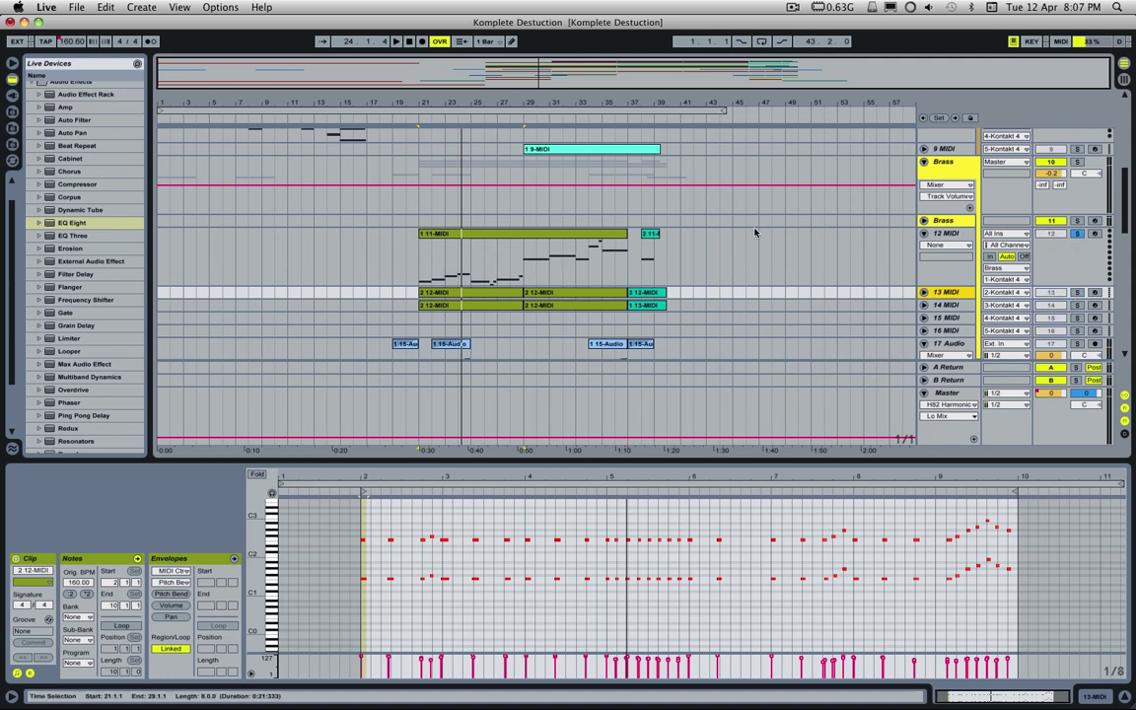
key("space")
key("space")
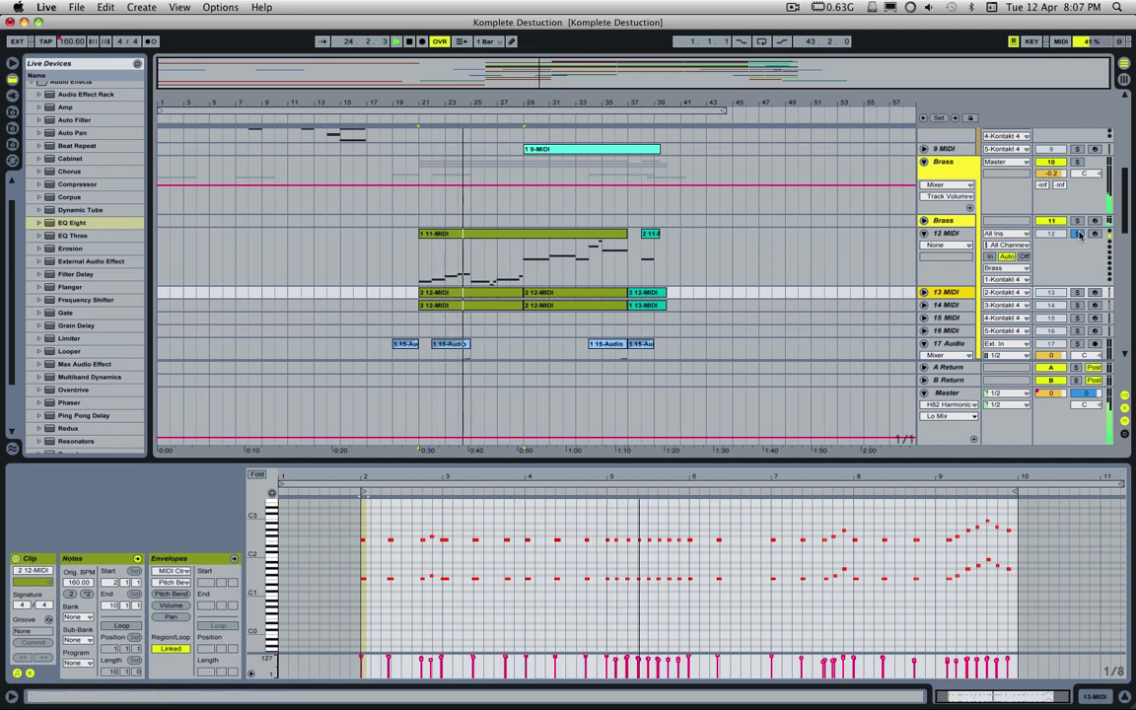
- Show the 1 11-MIDI clip's notes on 12 MIDI and play it from bar 21
left_click(435, 231)
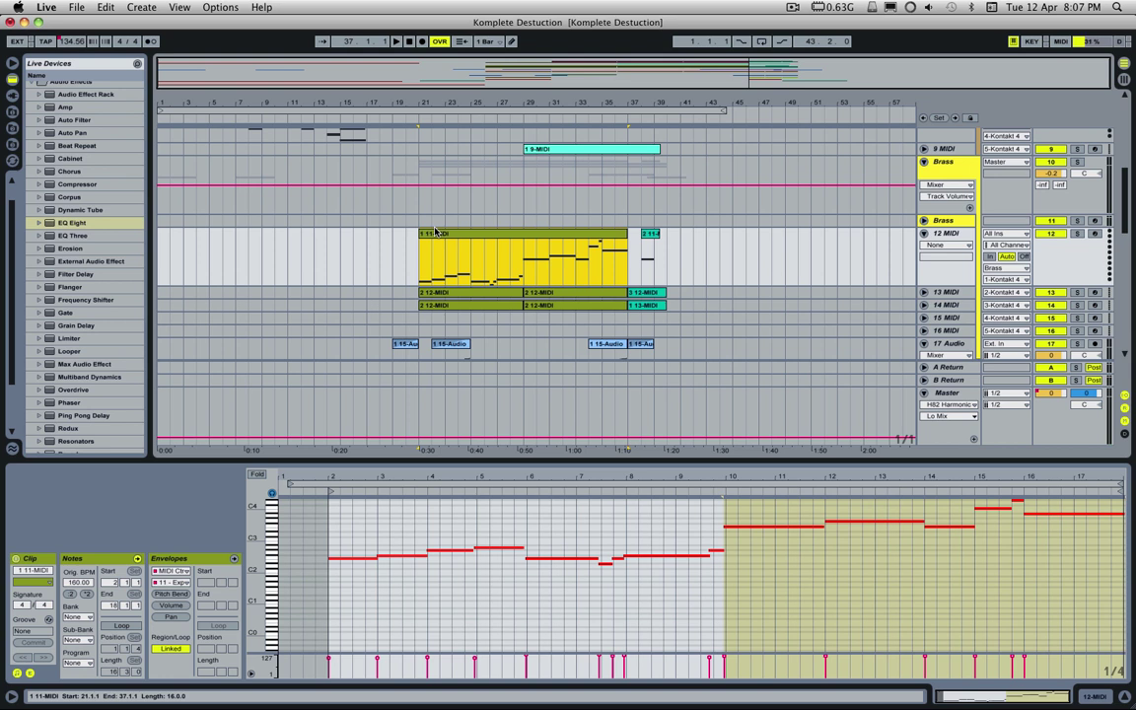
key("space")
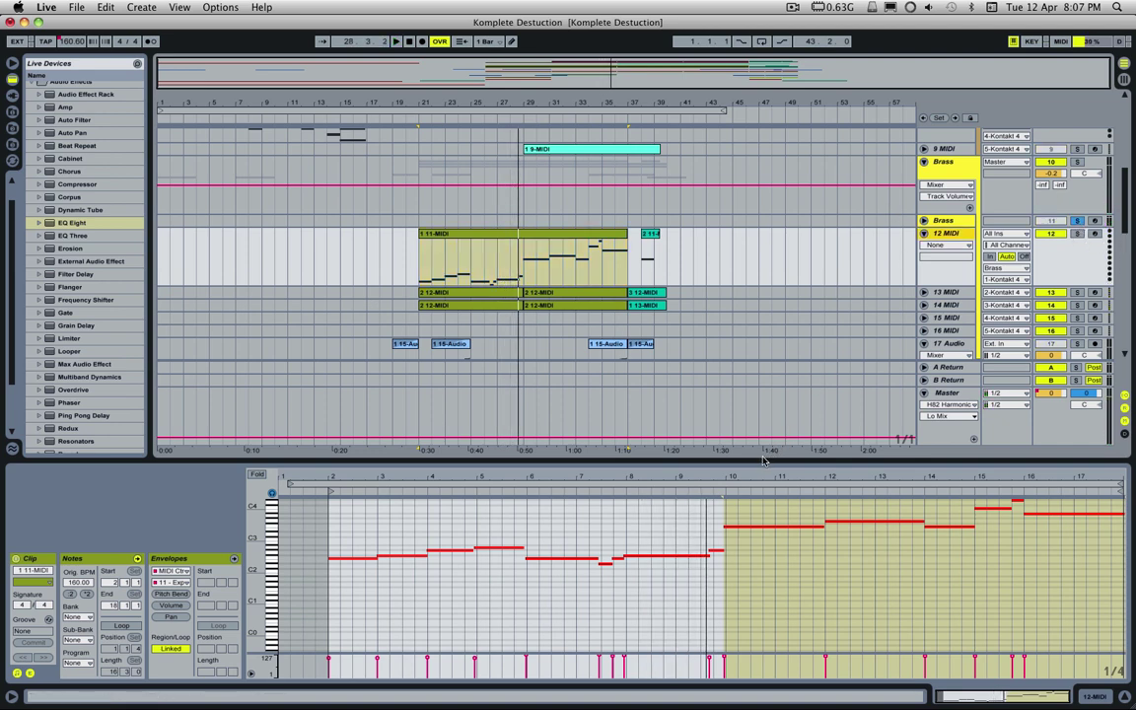
left_click_drag(762, 472, 762, 549)
- Collapse the 5, 6, 7 and 8 MIDI tracks to single rows
scroll(1026, 233, "up", 5)
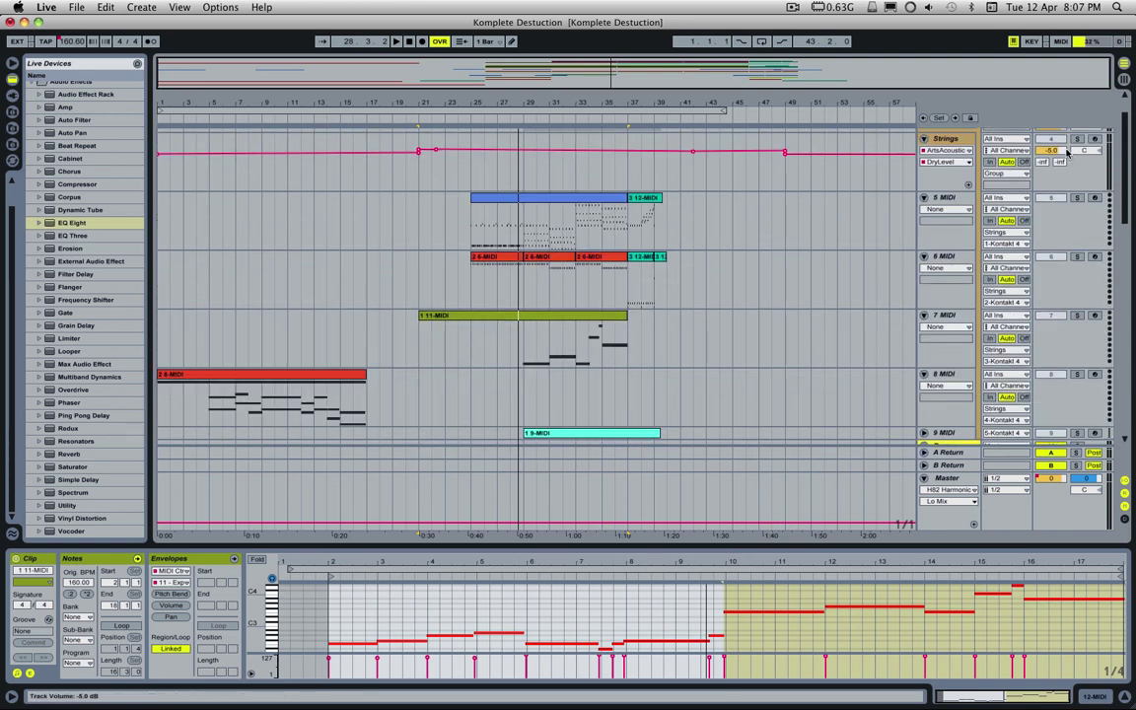
left_click(924, 197)
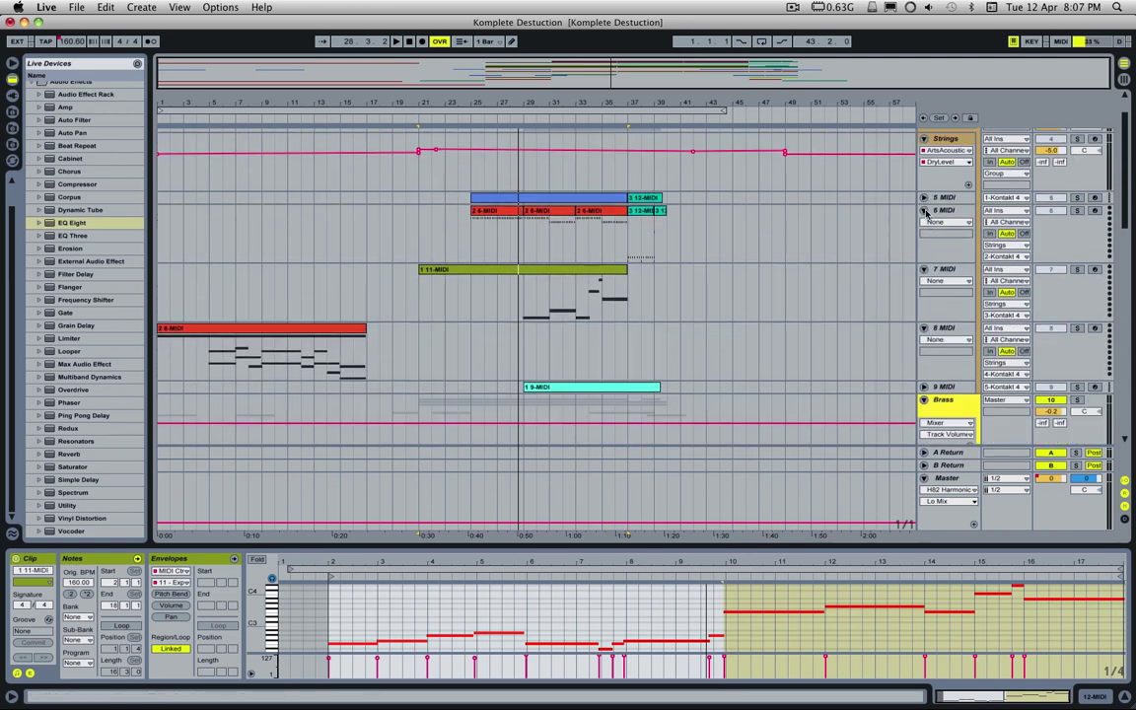
left_click(925, 210)
left_click(924, 223)
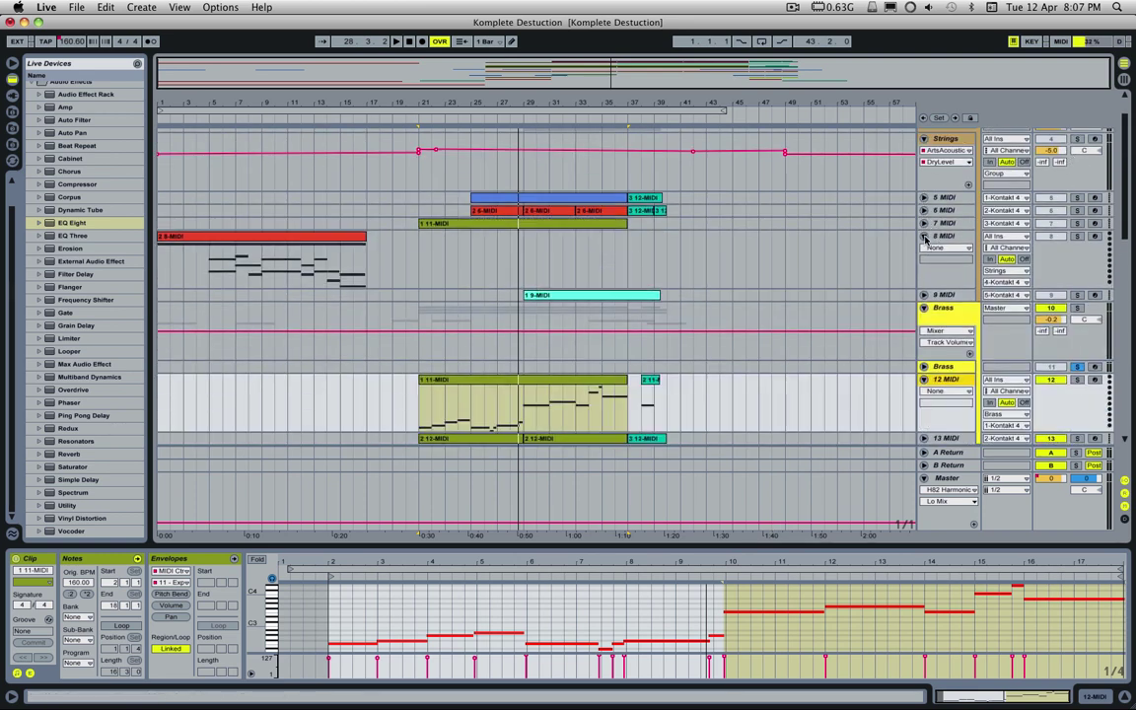
left_click(924, 237)
- Fold 12 MIDI to one row, inspect the 1 11-MIDI and 2 6-MIDI clips, then deselect
scroll(771, 310, "down", 10)
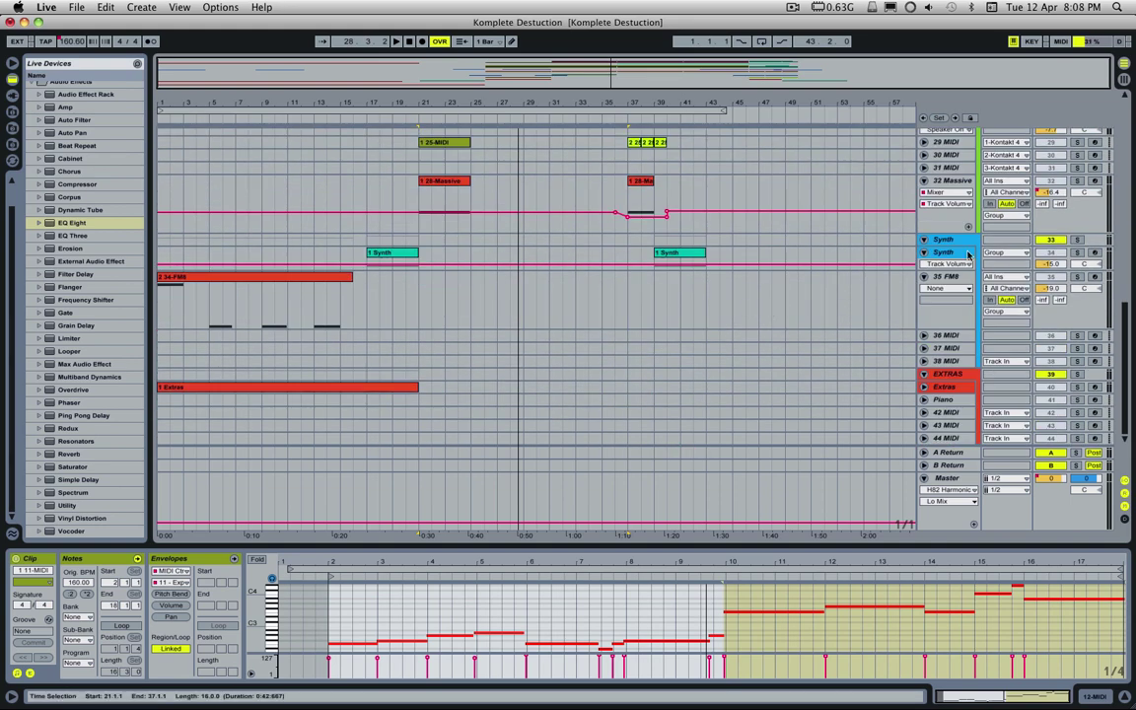
scroll(785, 325, "up", 10)
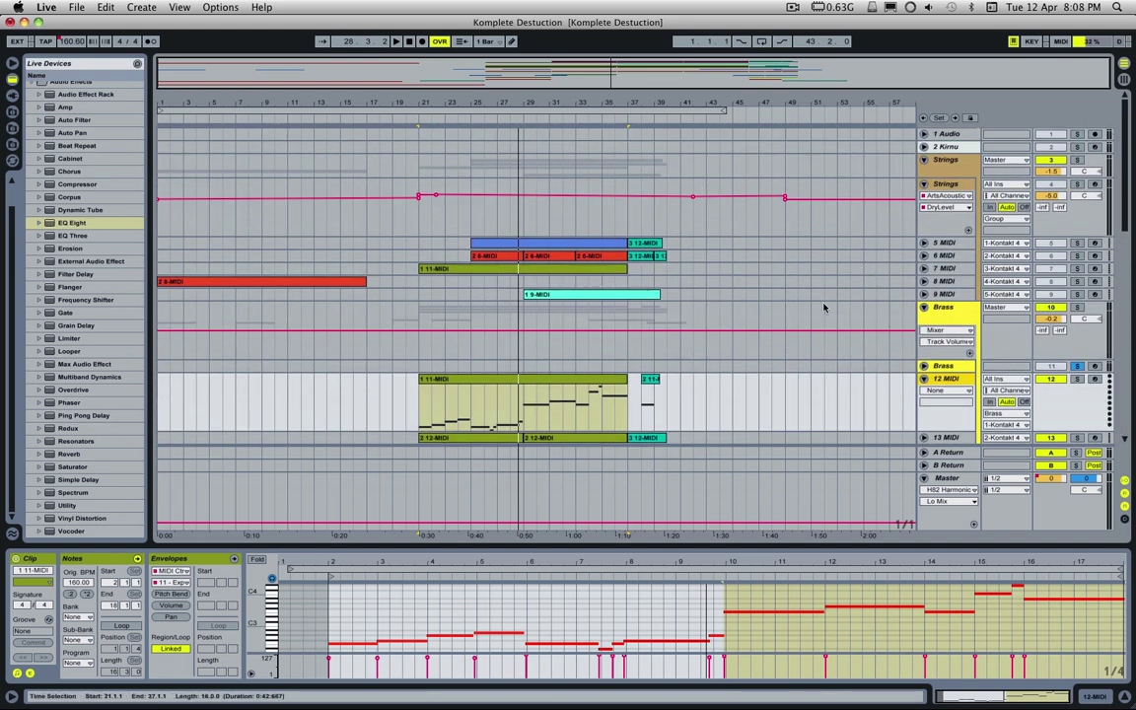
left_click(924, 380)
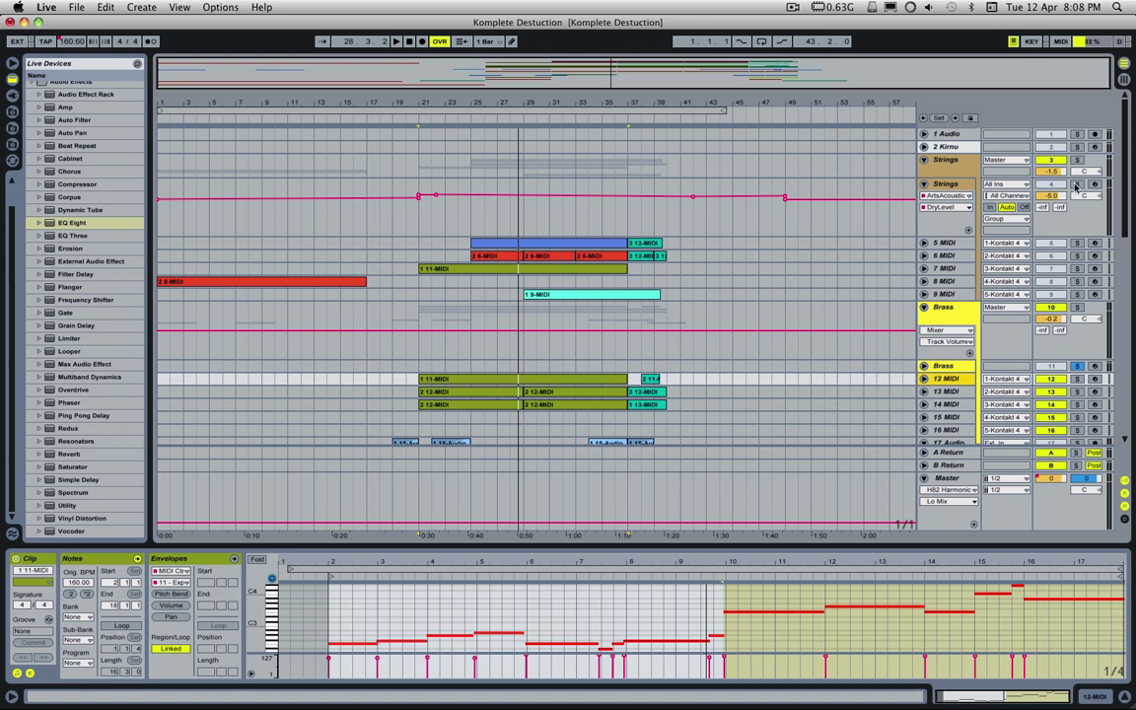
left_click(440, 272)
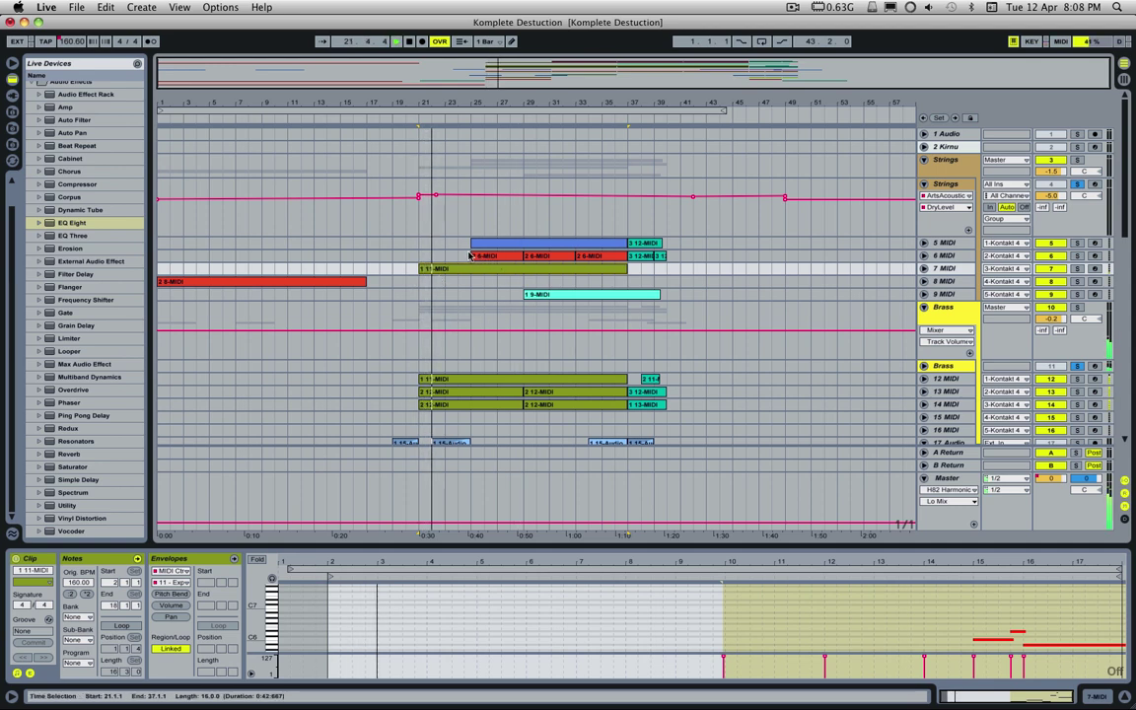
left_click(466, 256)
left_click(463, 257)
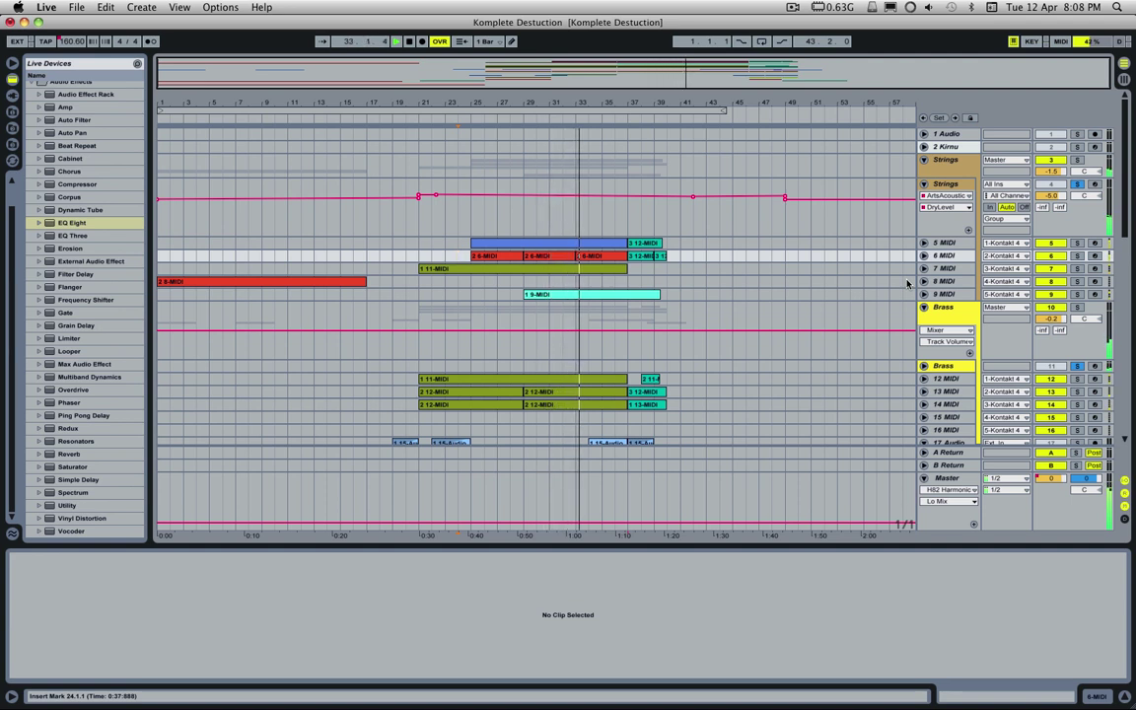
- Release the Brass group solo and scroll down toward the Percussion tracks
left_click(1079, 366)
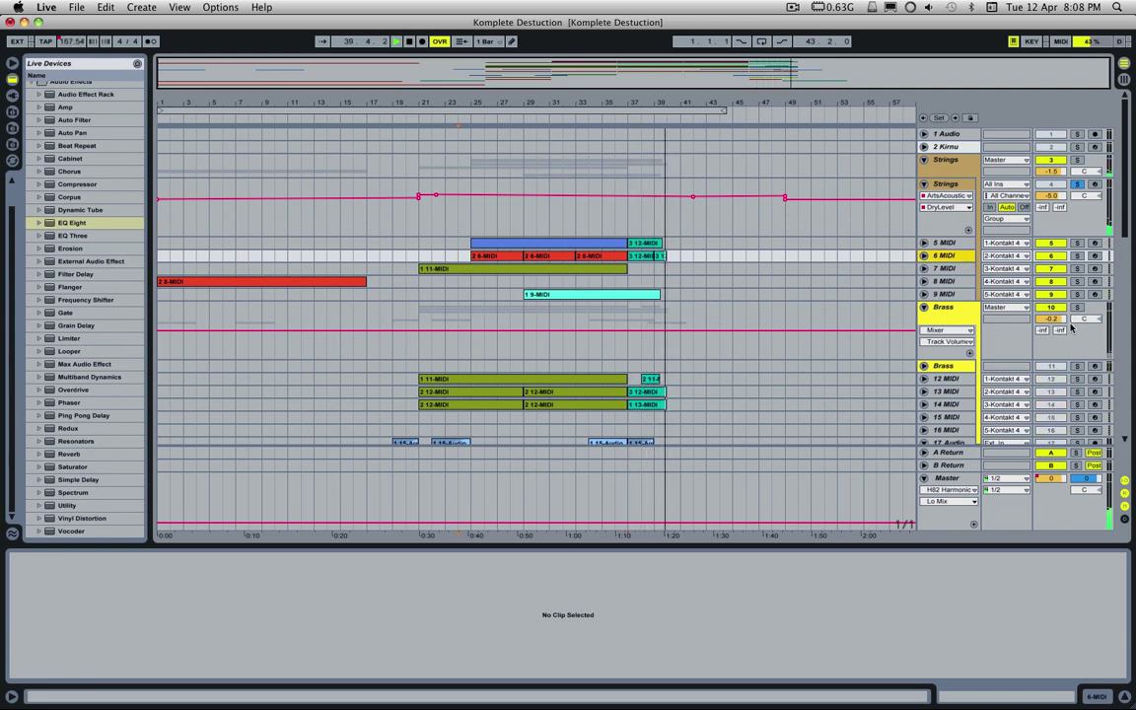
scroll(646, 397, "down", 5)
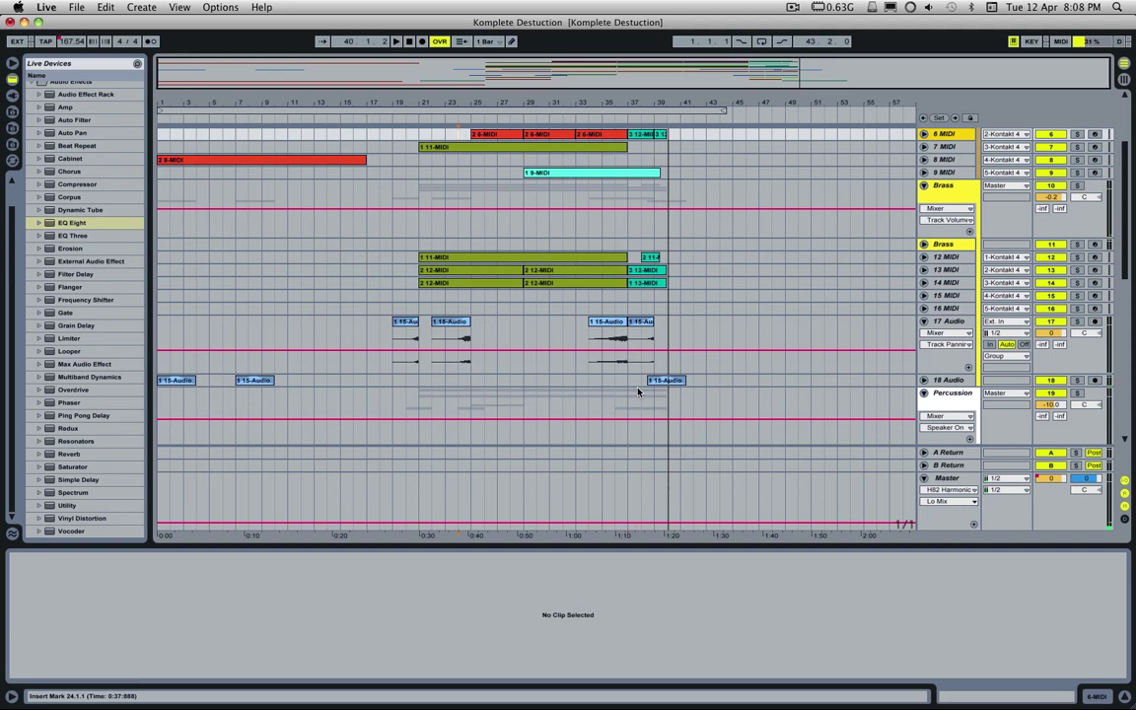
scroll(638, 391, "up", 5)
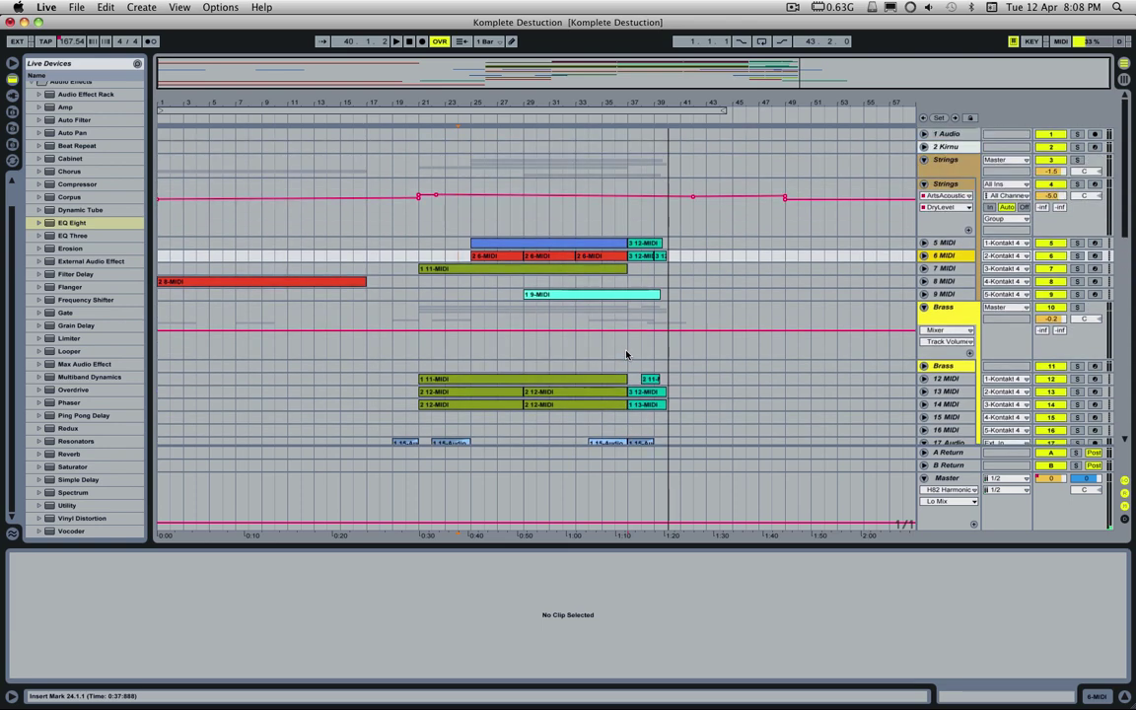
scroll(626, 354, "down", 3)
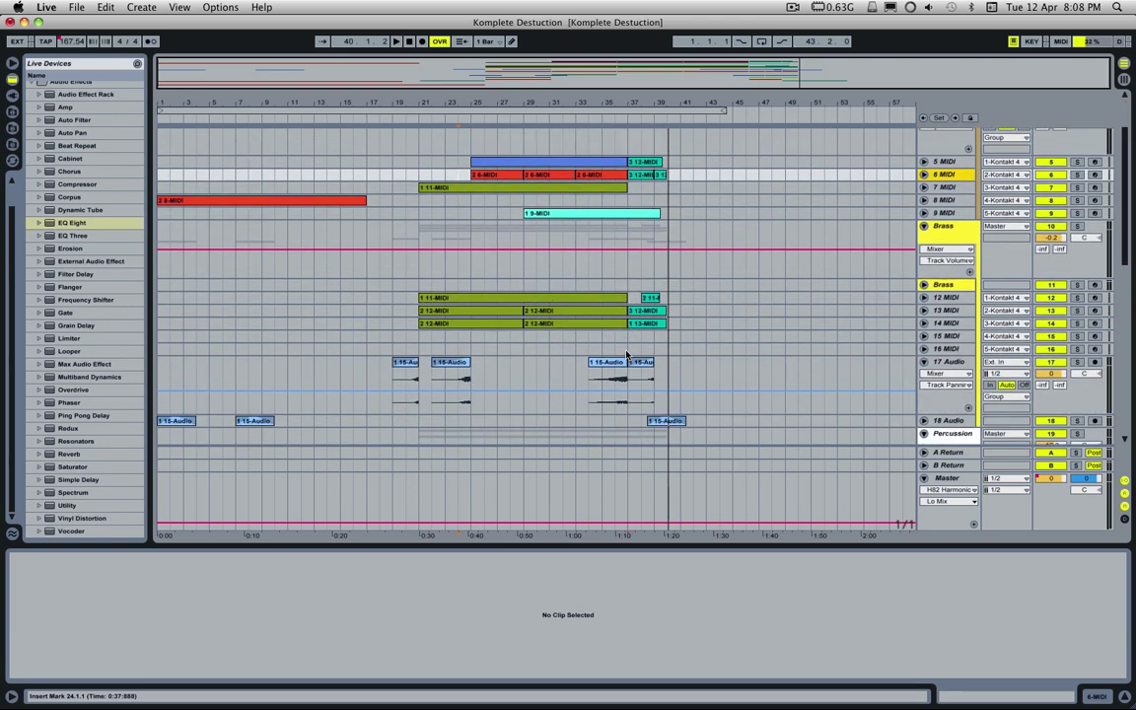
scroll(625, 354, "down", 3)
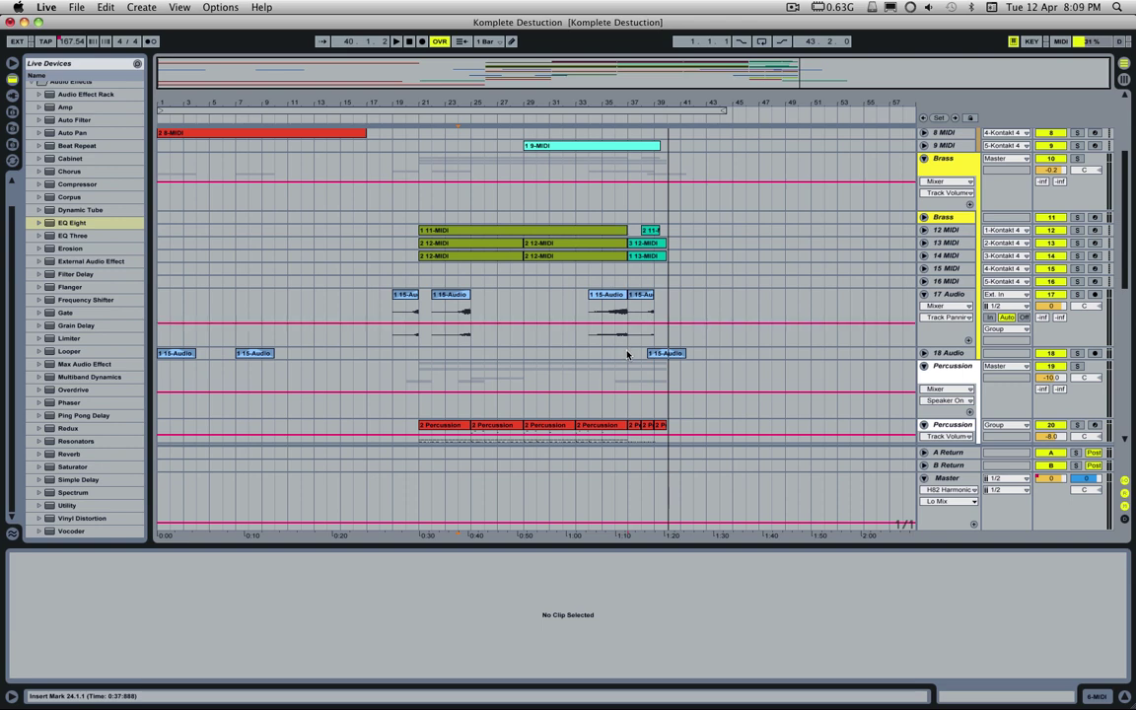
- Look through the Percussion and Wind groups, then play the arrangement from bar 21
scroll(628, 353, "down", 2)
scroll(629, 356, "up", 3)
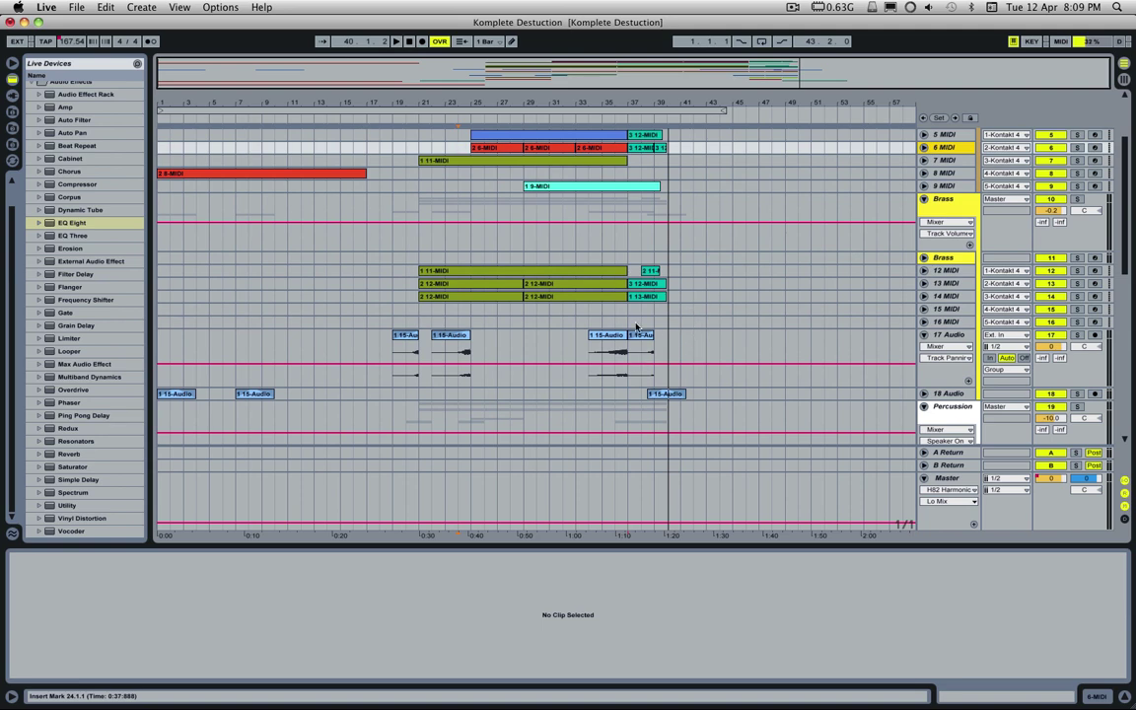
scroll(743, 281, "down", 2)
scroll(800, 301, "down", 1)
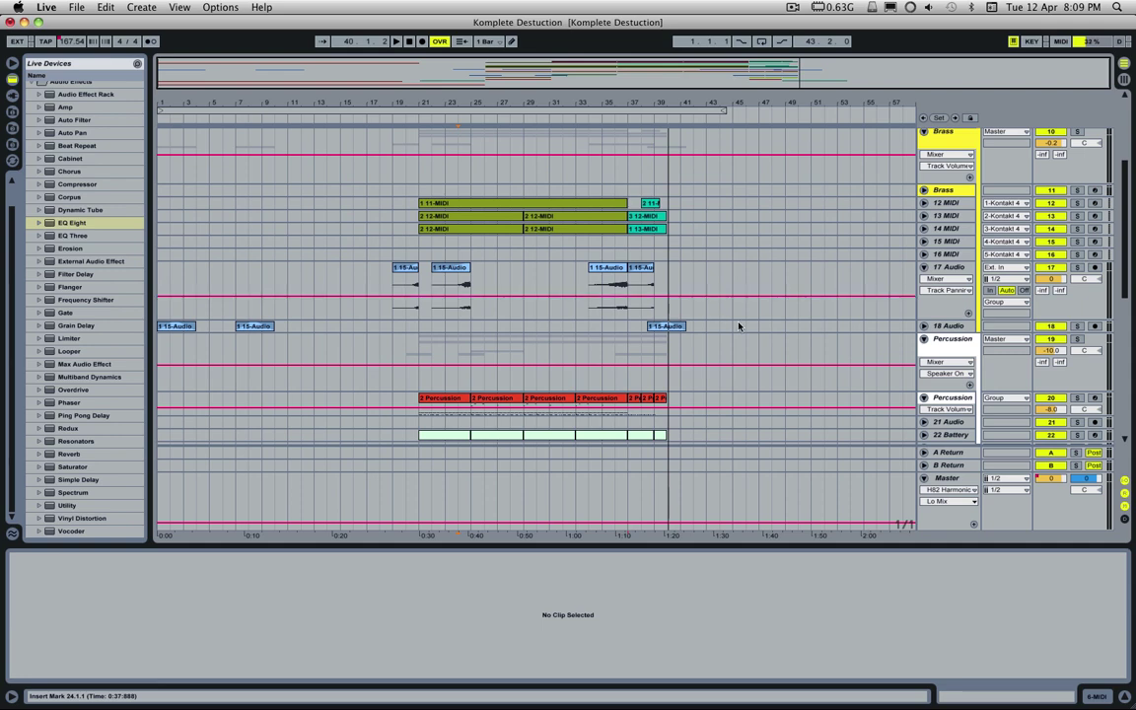
scroll(851, 330, "down", 4)
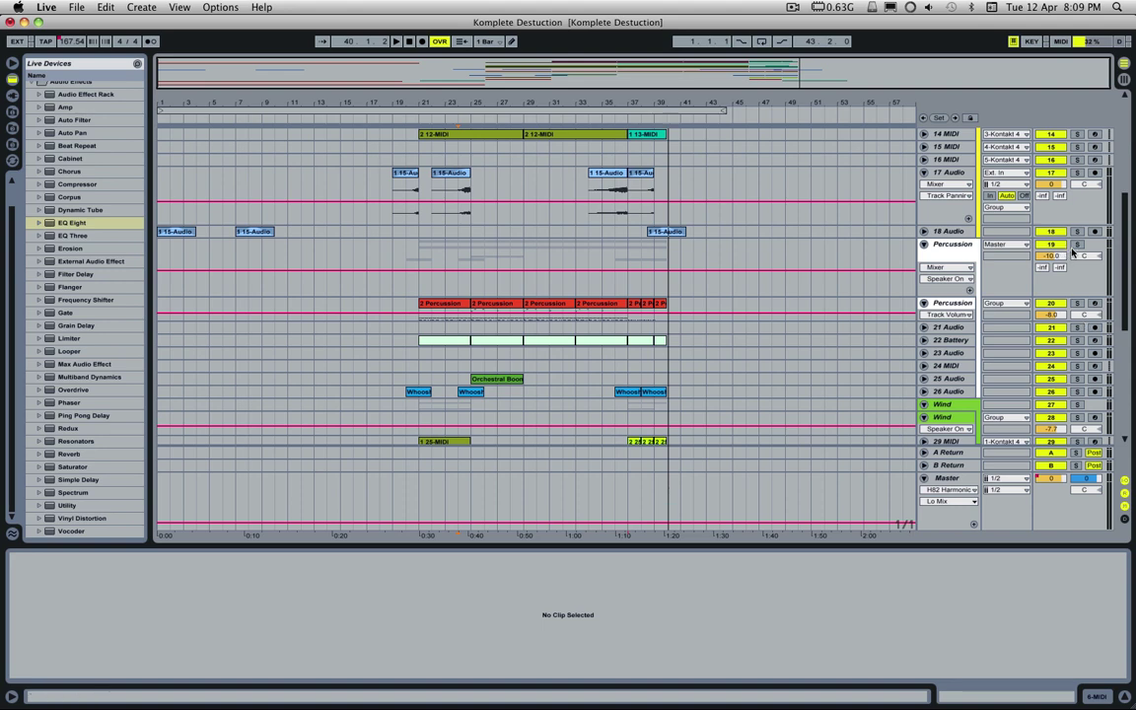
scroll(414, 497, "down", 3)
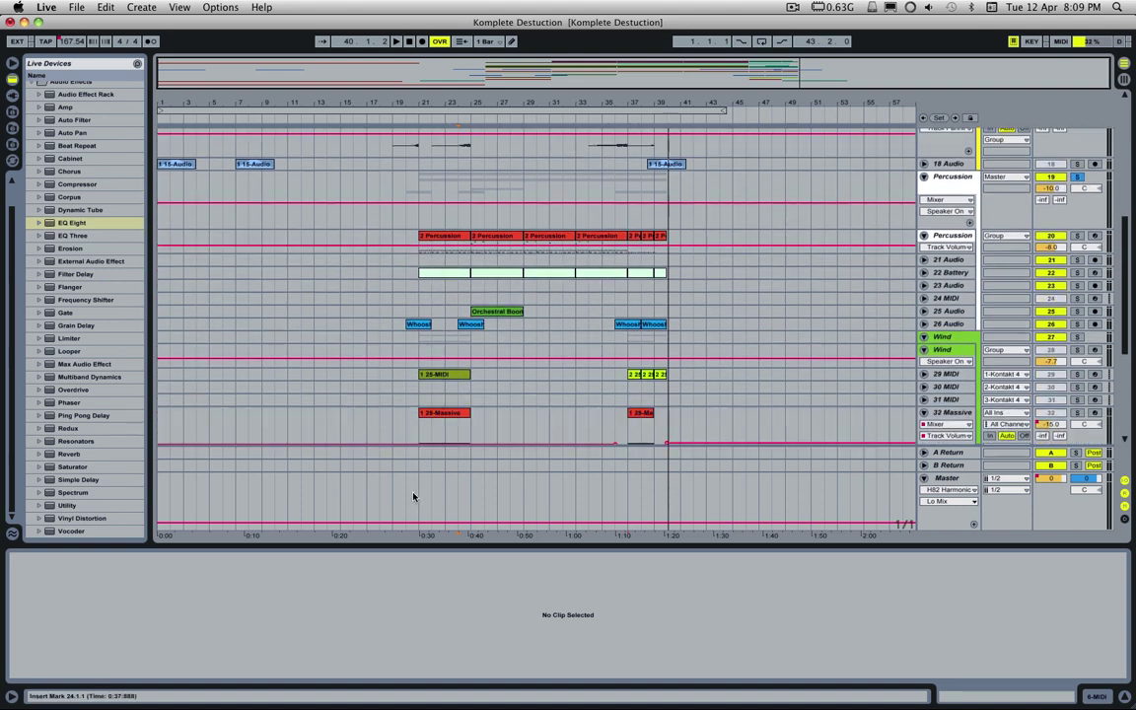
scroll(429, 425, "up", 1)
key("space")
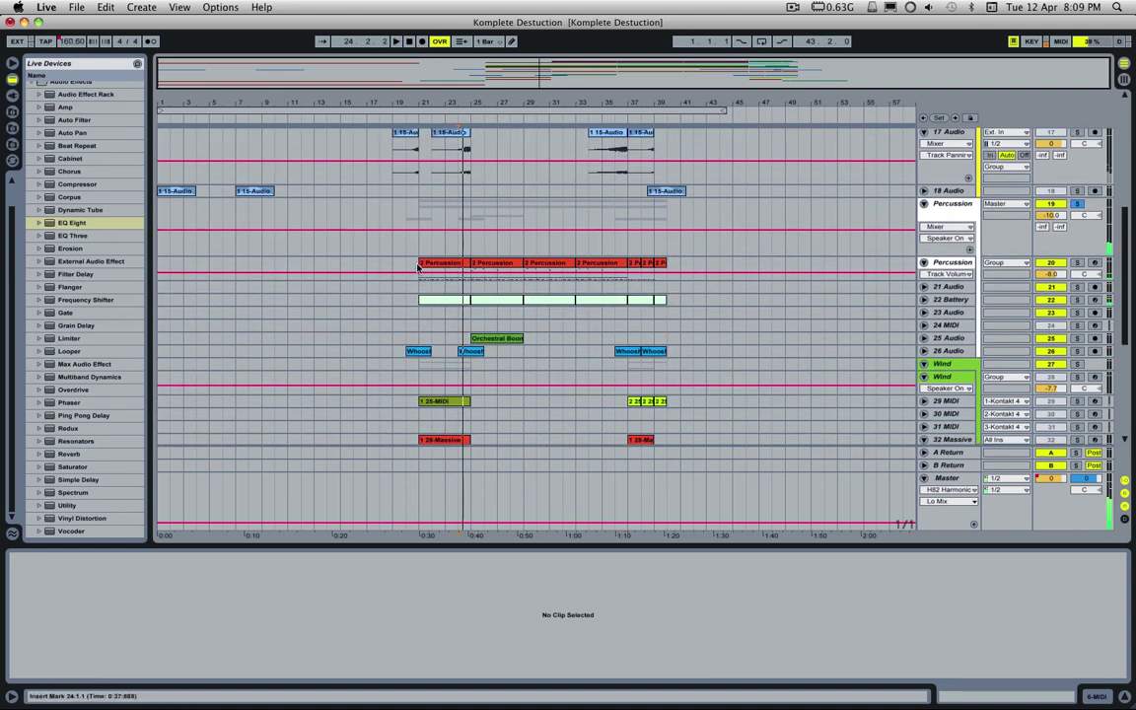
- Select the 2 Percussion clip, glance at the mixer, and show its Battery 3 and ArtsAcoustic Reverb devices
left_click(437, 264)
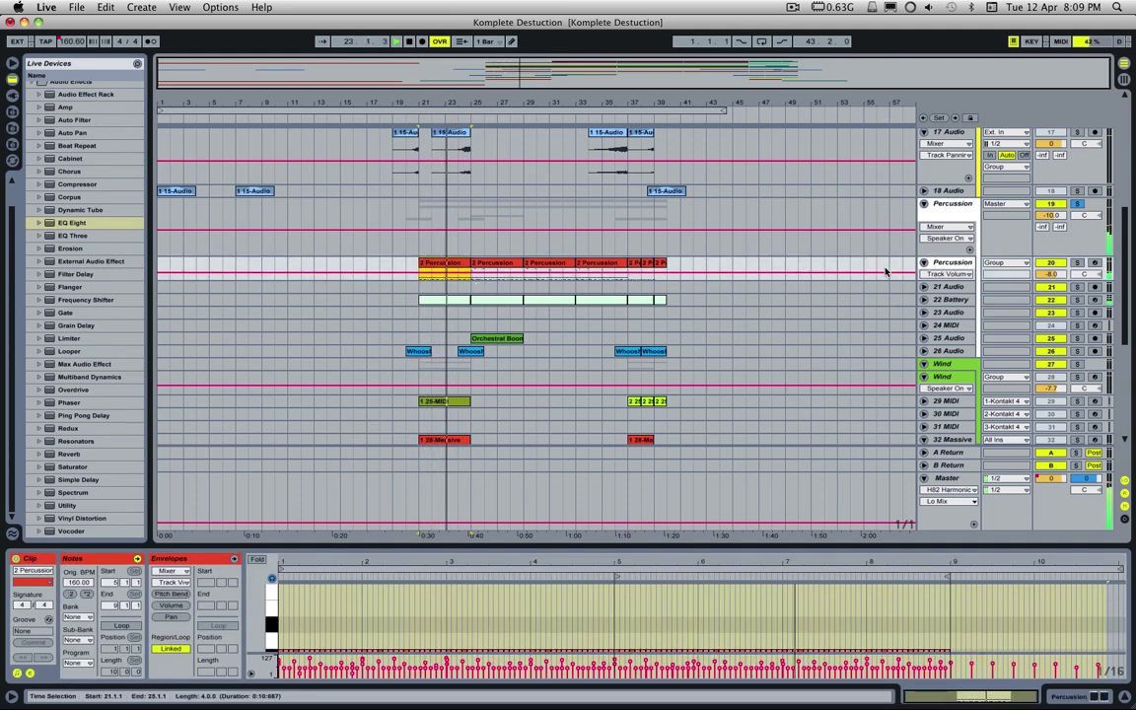
key("Tab")
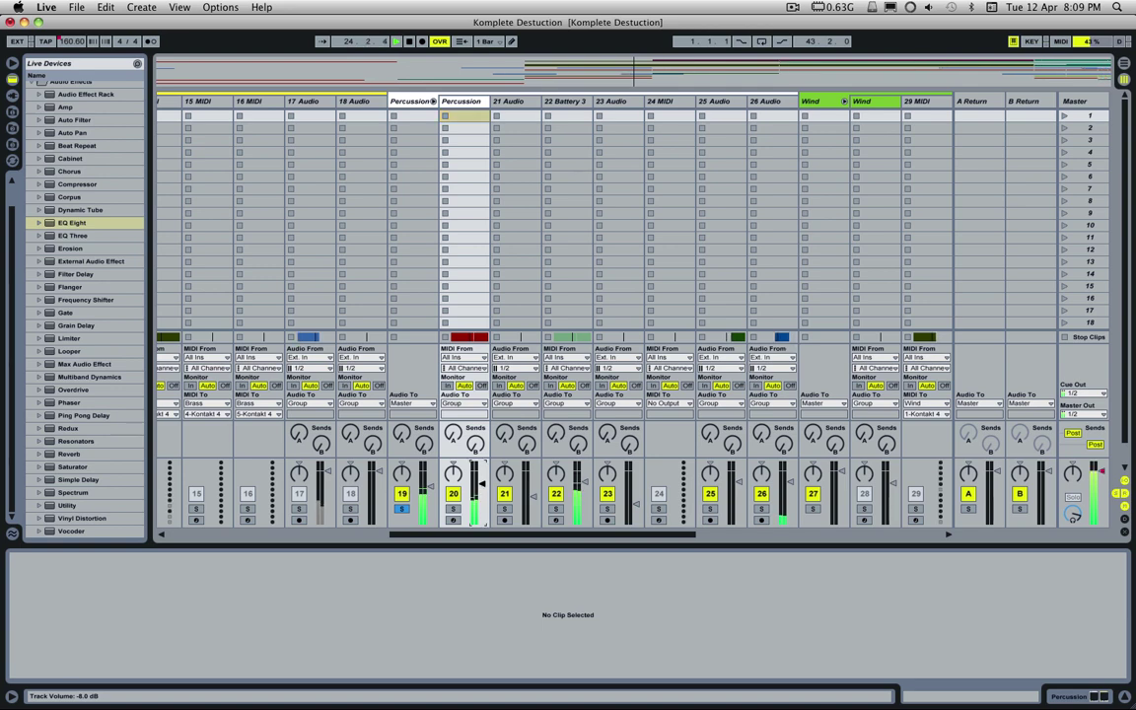
key("Tab")
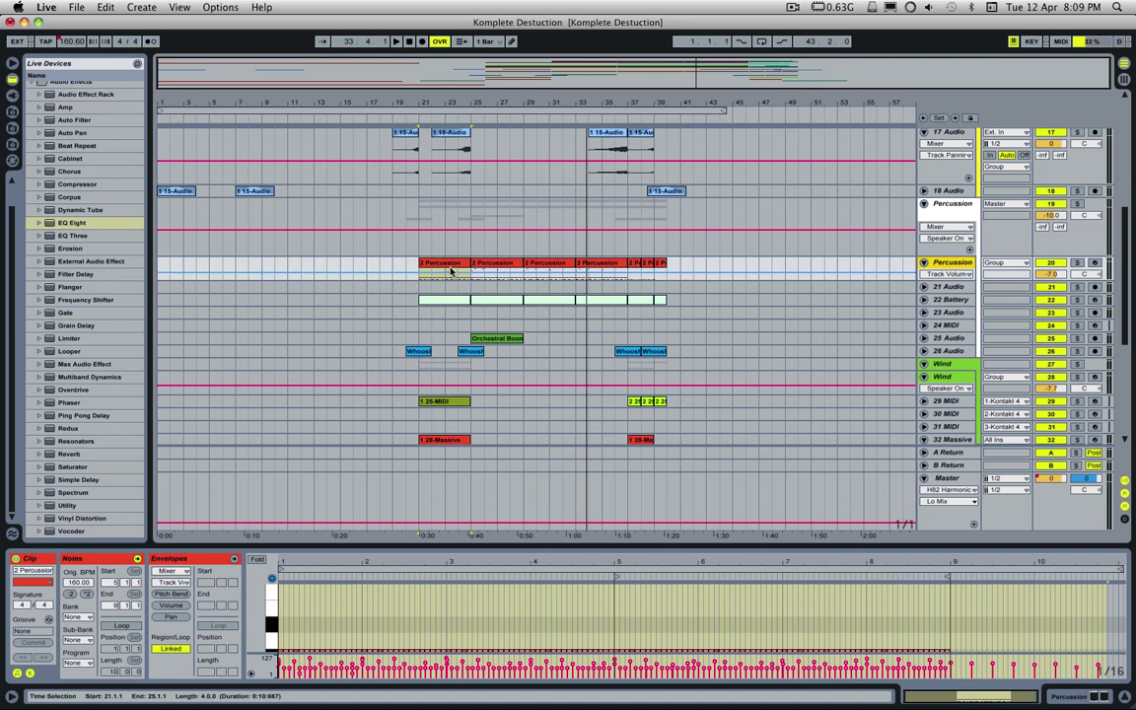
left_click(955, 228)
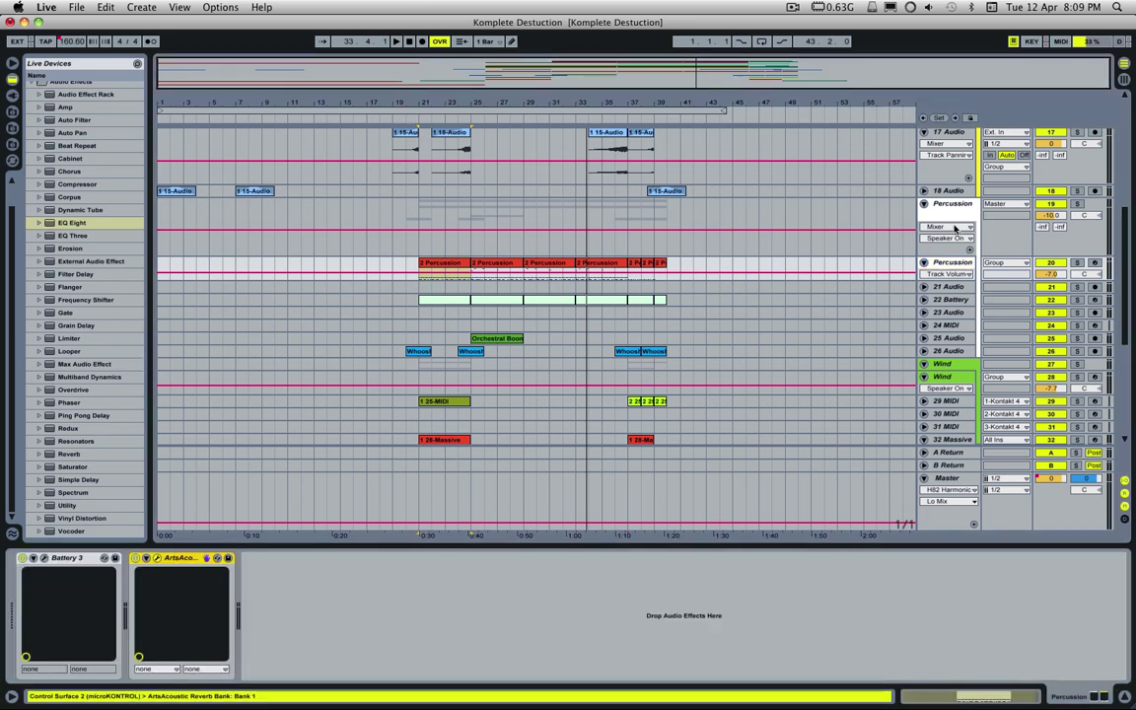
- Open the Battery 3 kit window, position it, and solo the Percussion track
left_click(43, 558)
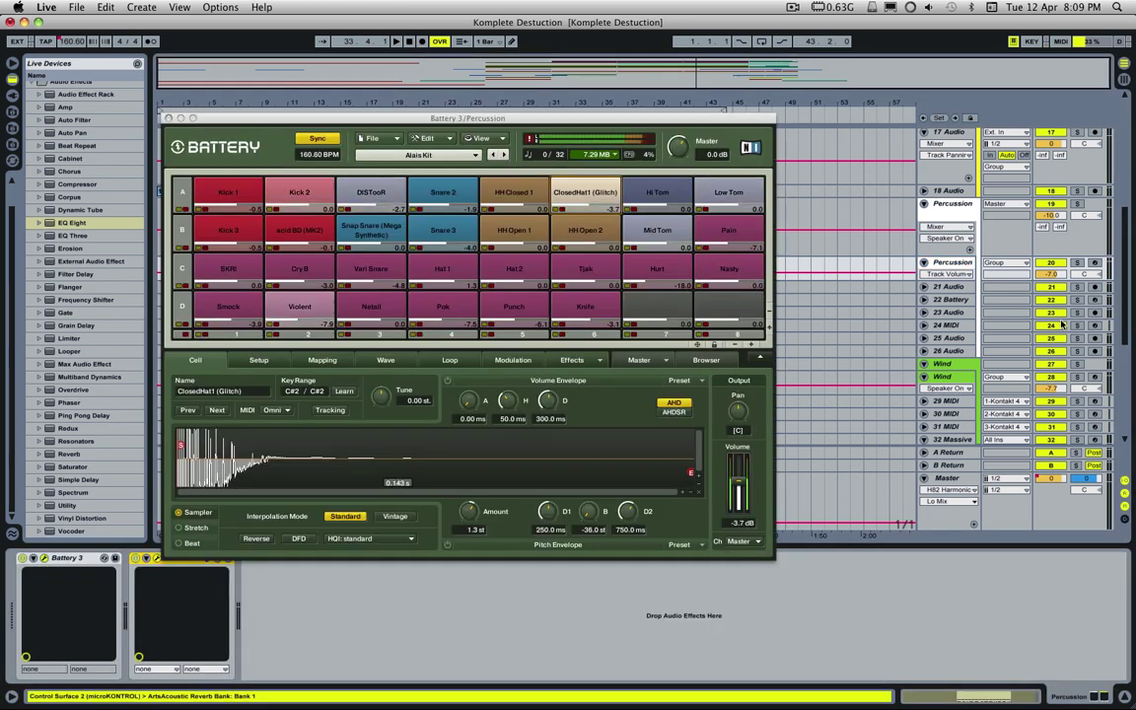
left_click_drag(335, 123, 407, 306)
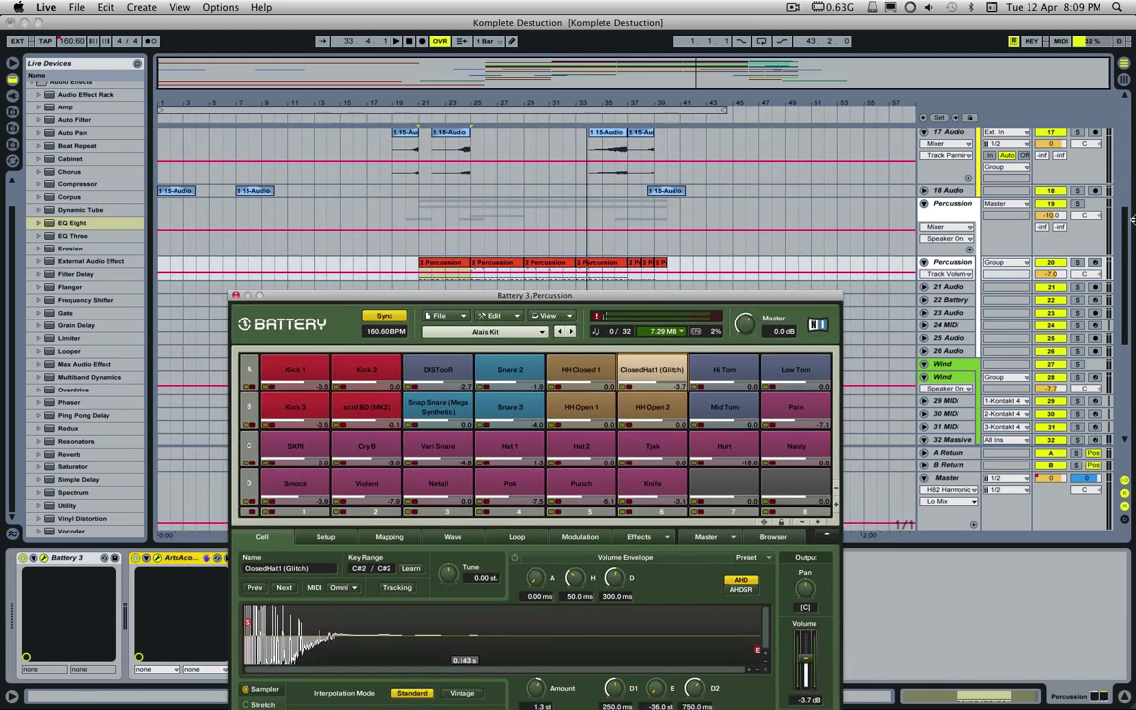
left_click(1075, 263)
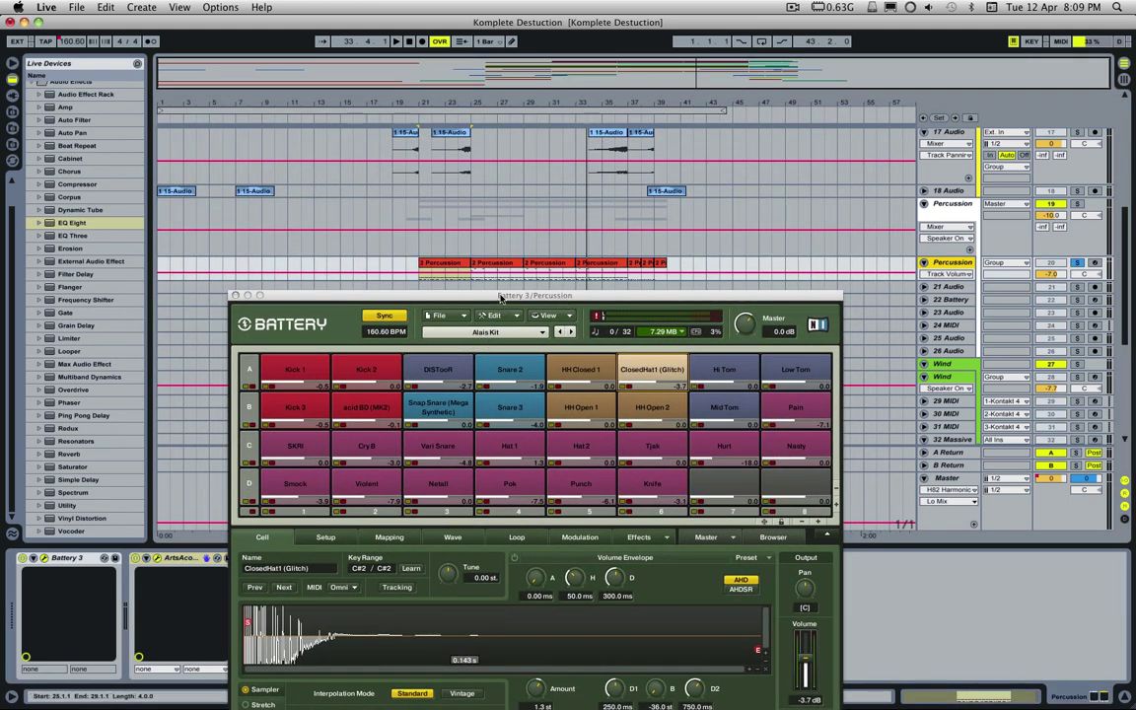
left_click_drag(503, 294, 566, 230)
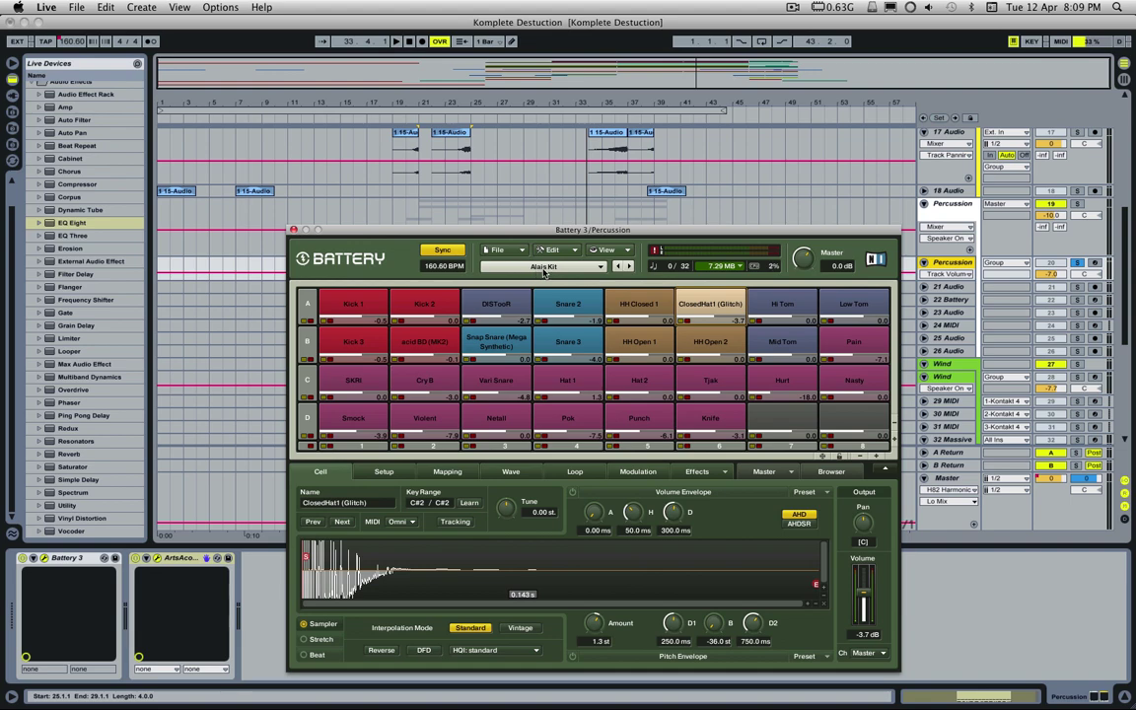
left_click_drag(395, 231, 370, 201)
- Play the arrangement and select and trigger the Kick 2 pad in Battery 3
key("space")
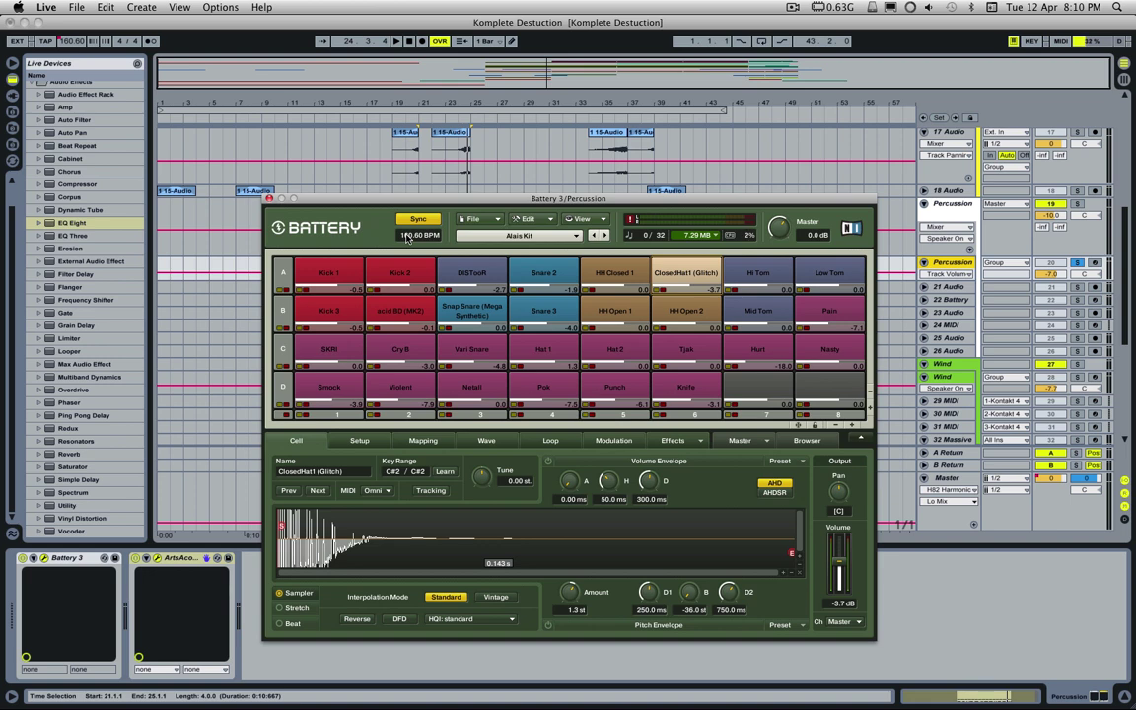
left_click(381, 279)
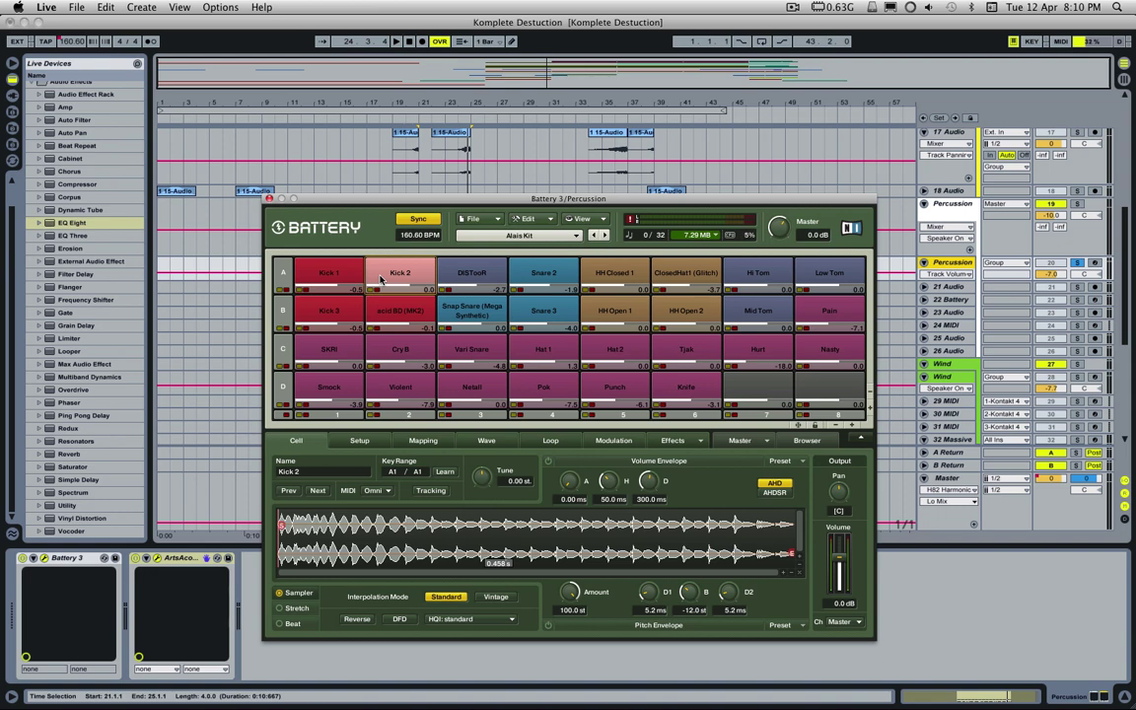
left_click(381, 279)
left_click(400, 283)
left_click_drag(592, 200, 498, 294)
scroll(909, 251, "up", 10)
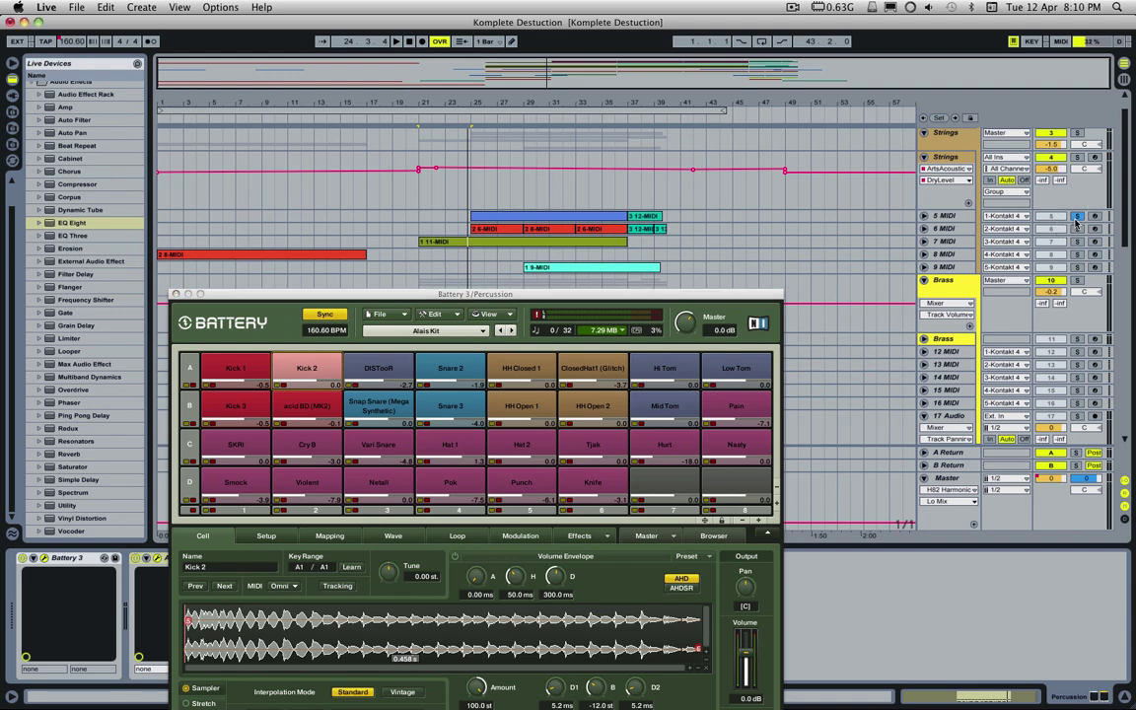
- Solo 5 MIDI and play, inspecting its blue clip in an enlarged note editor
left_click(514, 224)
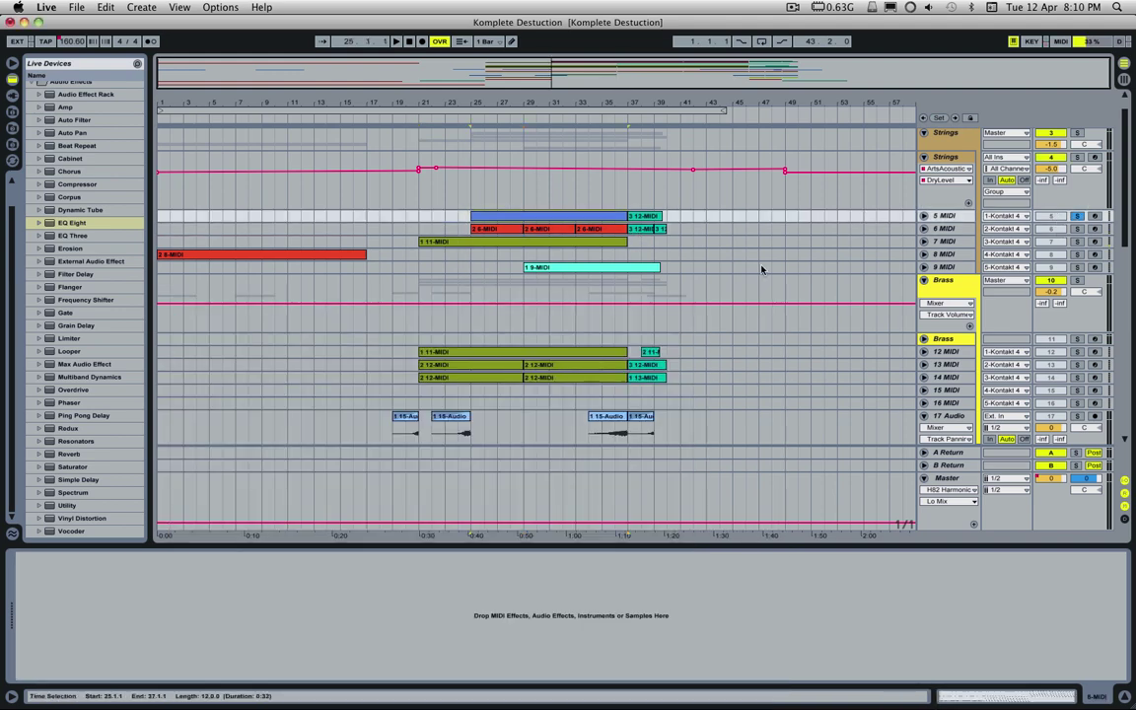
scroll(578, 312, "down", 5)
key("space")
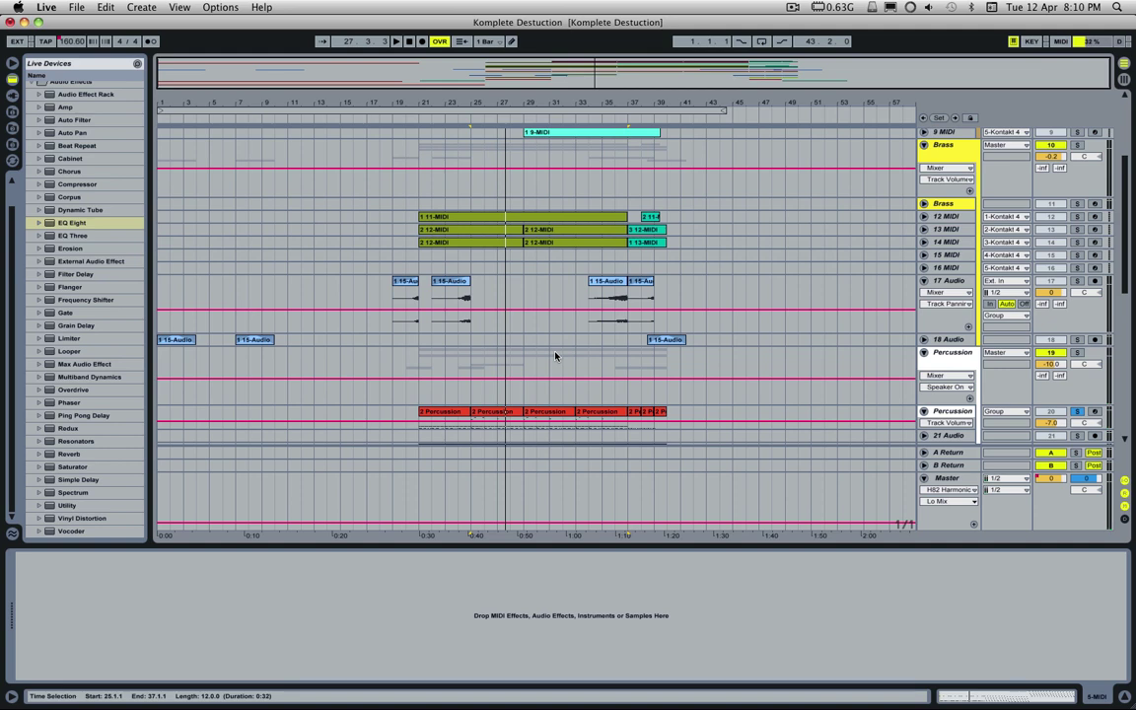
scroll(555, 356, "up", 5)
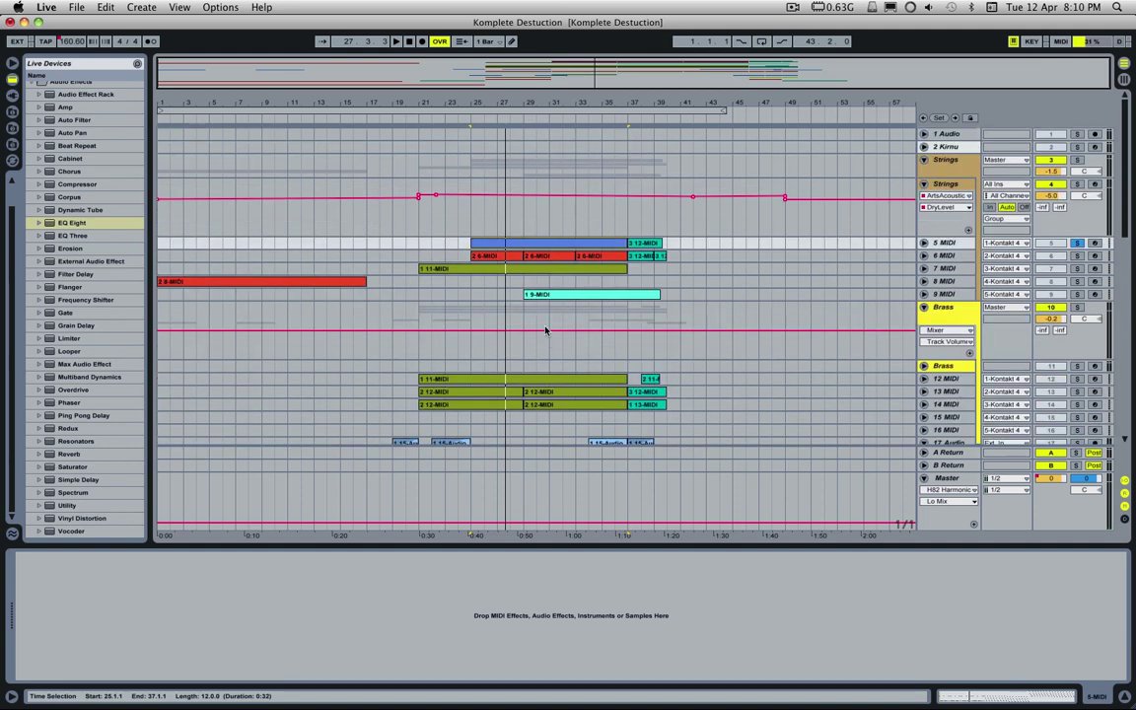
left_click(496, 259)
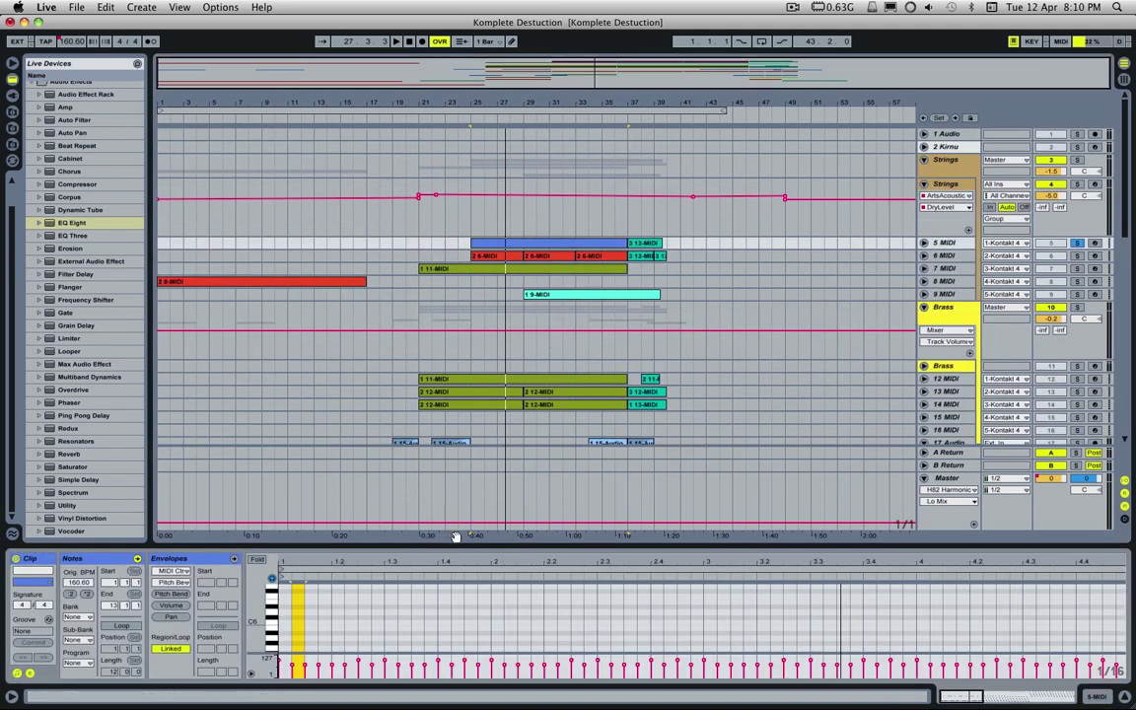
left_click_drag(459, 519, 459, 288)
left_click(289, 465)
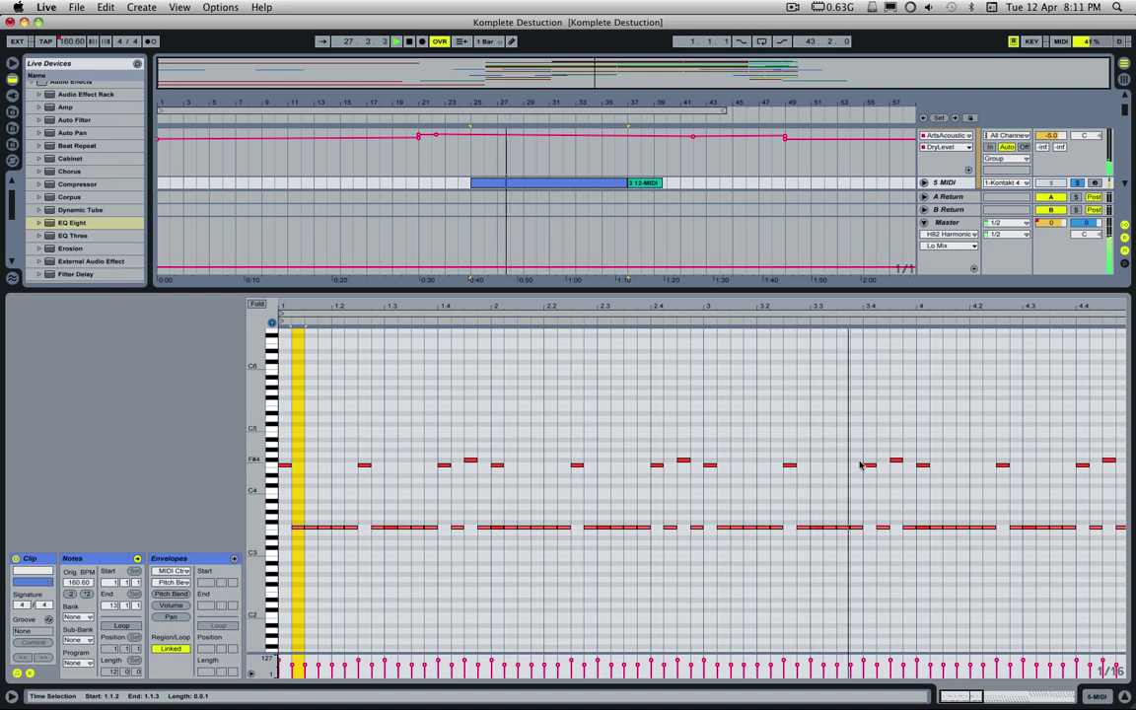
key("space")
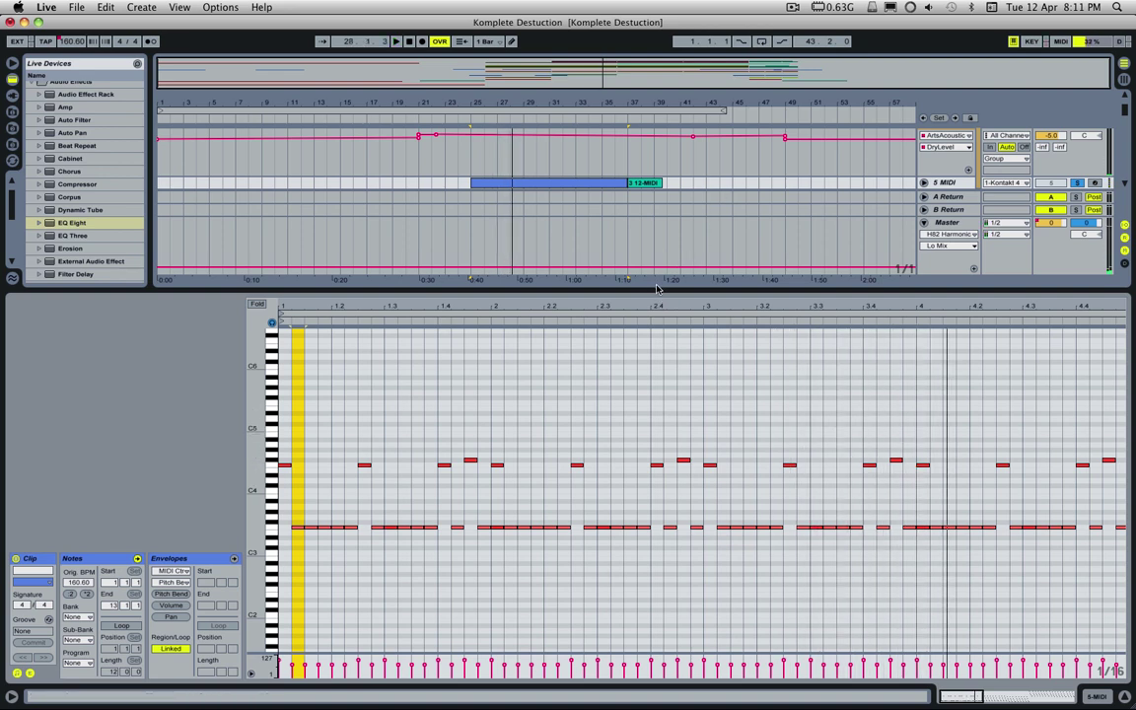
left_click_drag(636, 292, 622, 533)
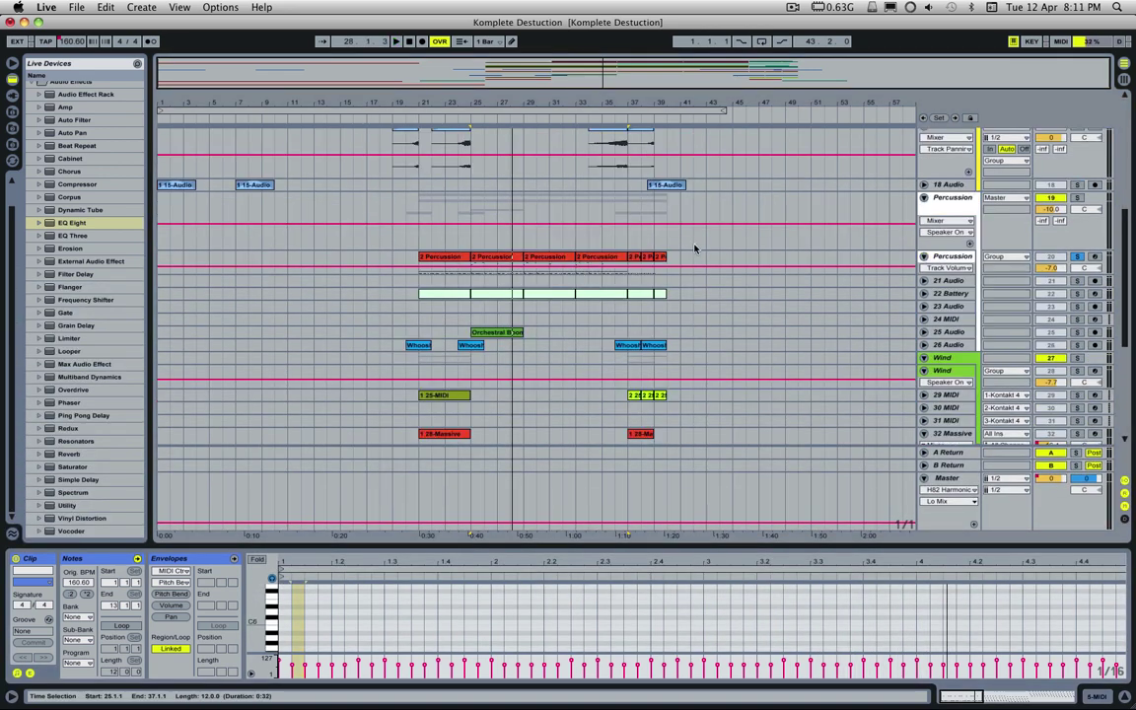
- Bring the Percussion tracks back into view, select the first Percussion clip and play from bar 21
scroll(695, 249, "up", 5)
scroll(501, 274, "up", 3)
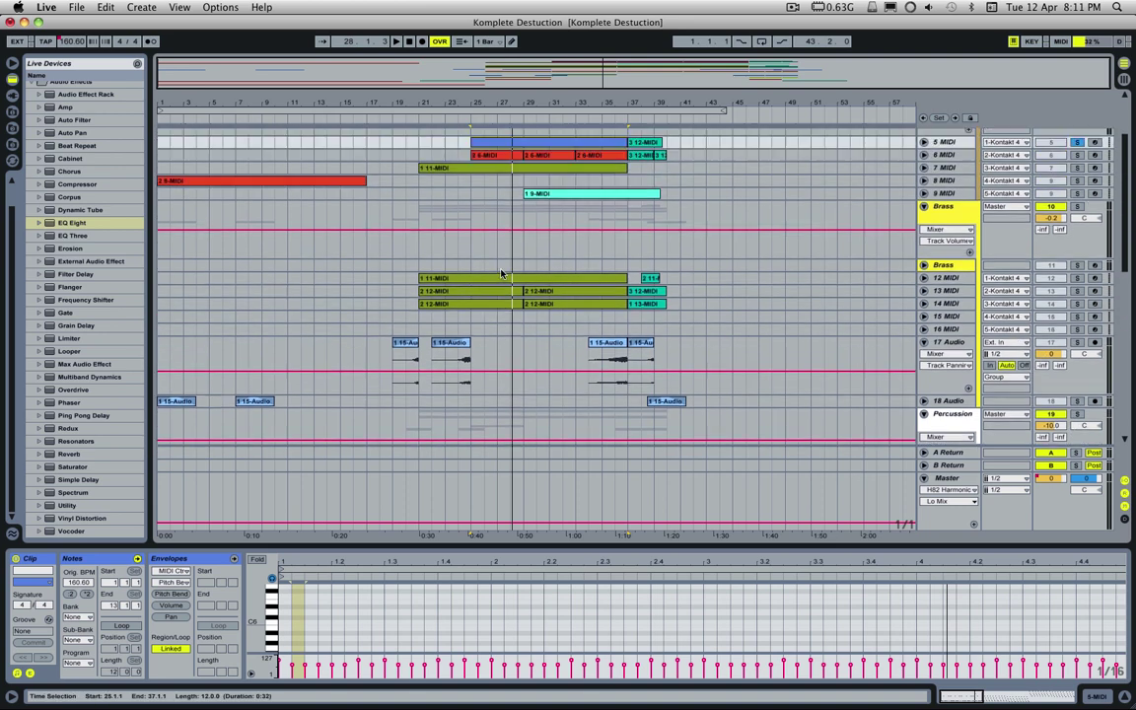
scroll(501, 274, "up", 1)
mouse_move(549, 543)
left_mouse_down()
mouse_move(550, 408)
mouse_move(562, 532)
left_mouse_up()
scroll(515, 294, "down", 3)
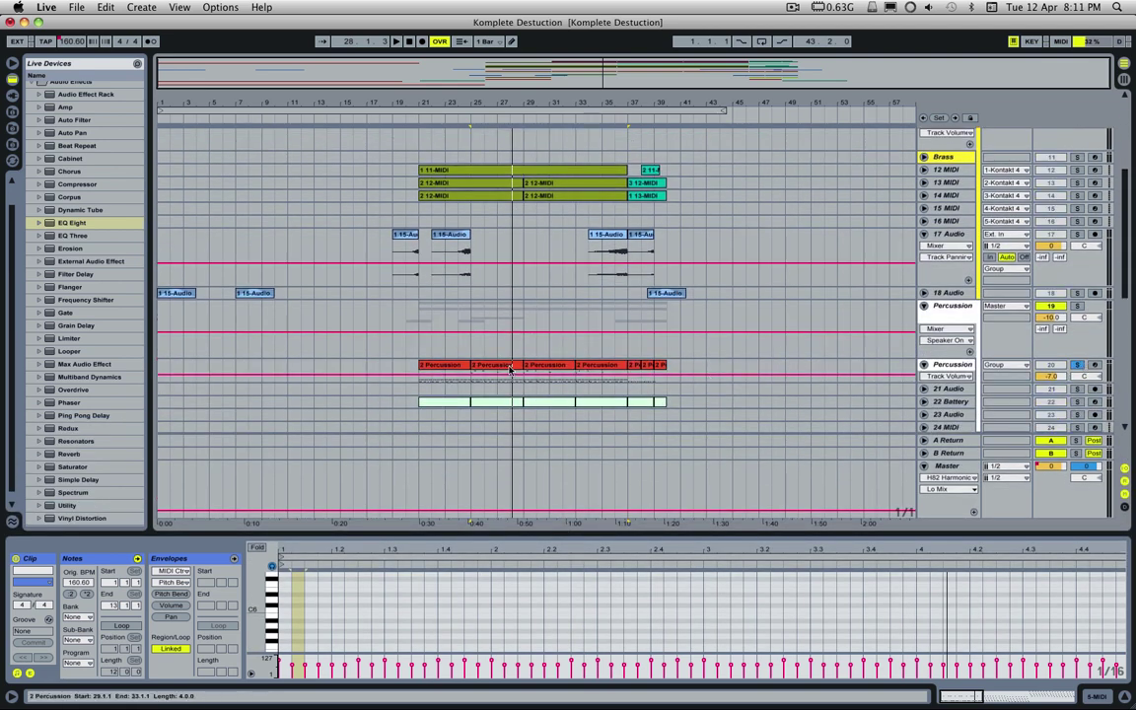
left_click(452, 369)
key("space")
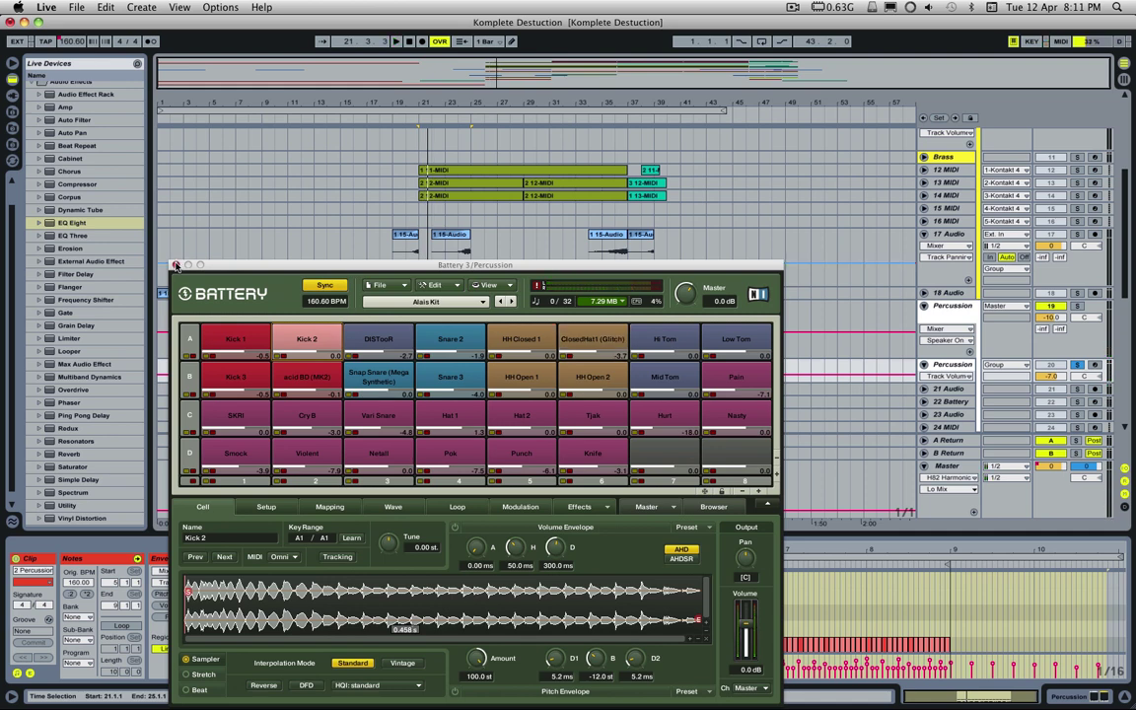
- Open and close the Kontakt Strings instrument, then select the 1 11-MIDI clip
scroll(480, 163, "up", 5)
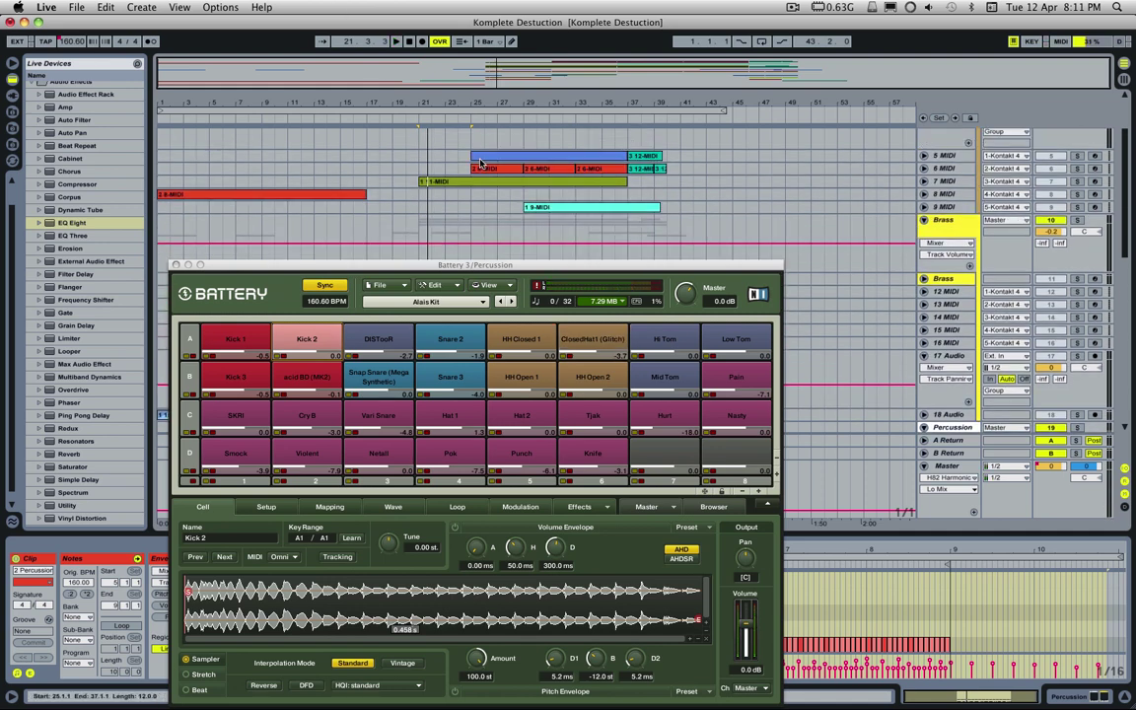
left_click(480, 162)
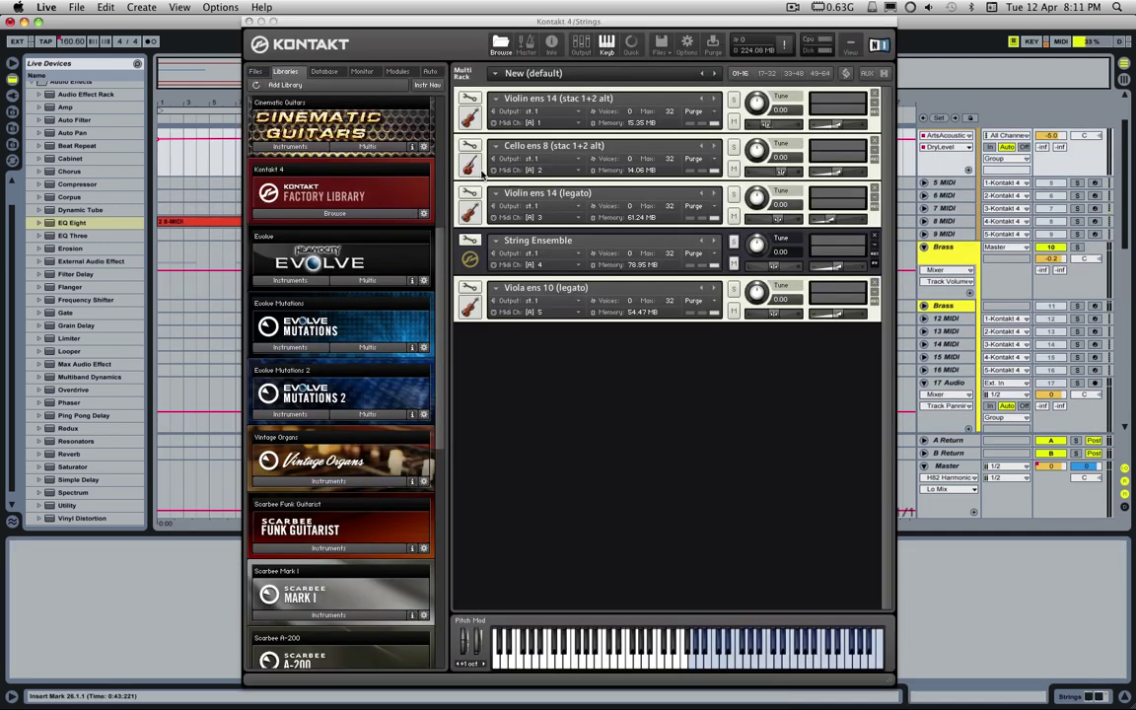
left_click(249, 21)
left_click(567, 210)
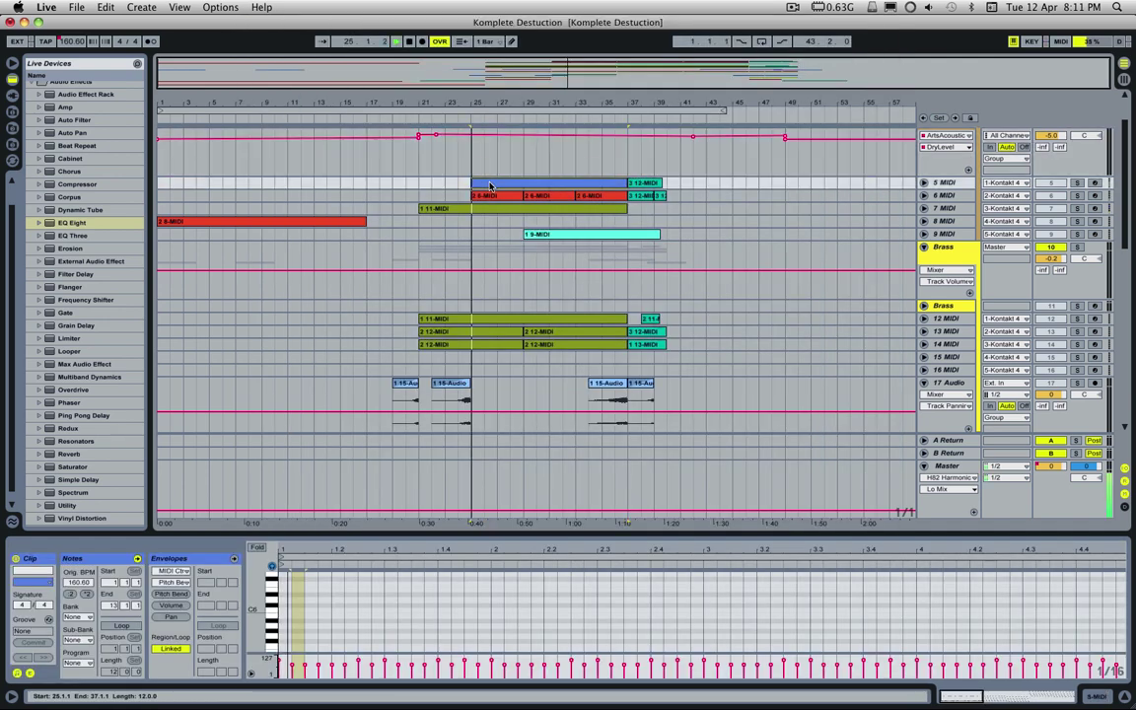
- Select the Percussion group and show the 22 Battery track's devices
scroll(568, 219, "down", 10)
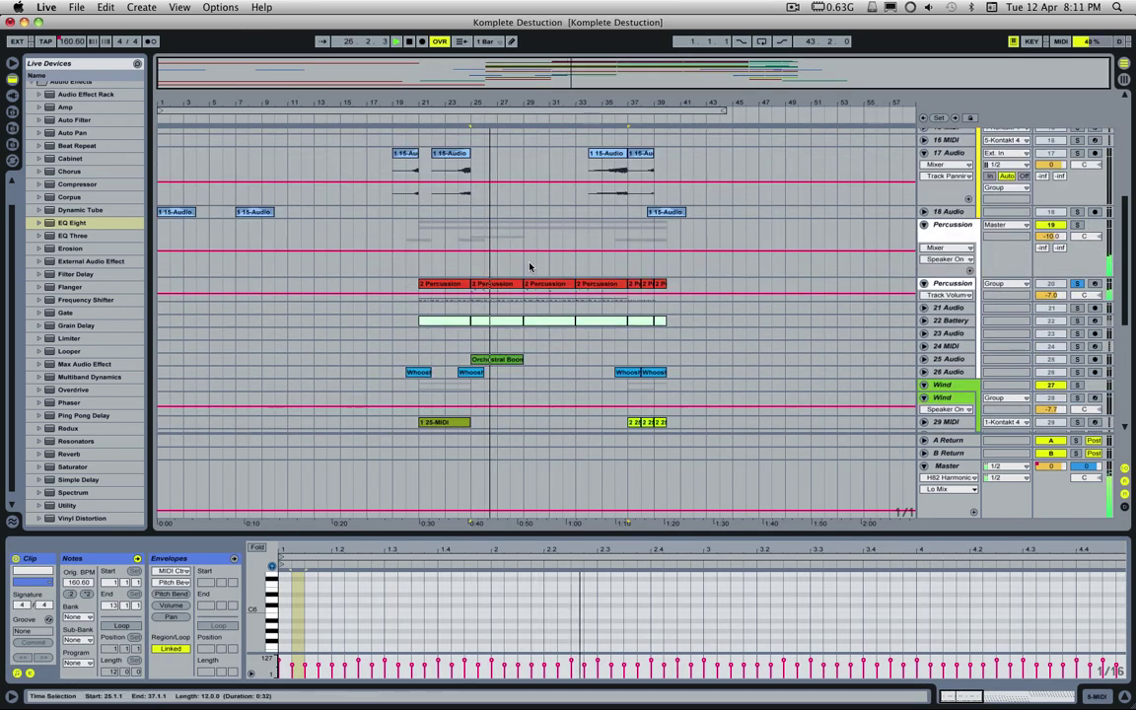
left_click(1095, 278)
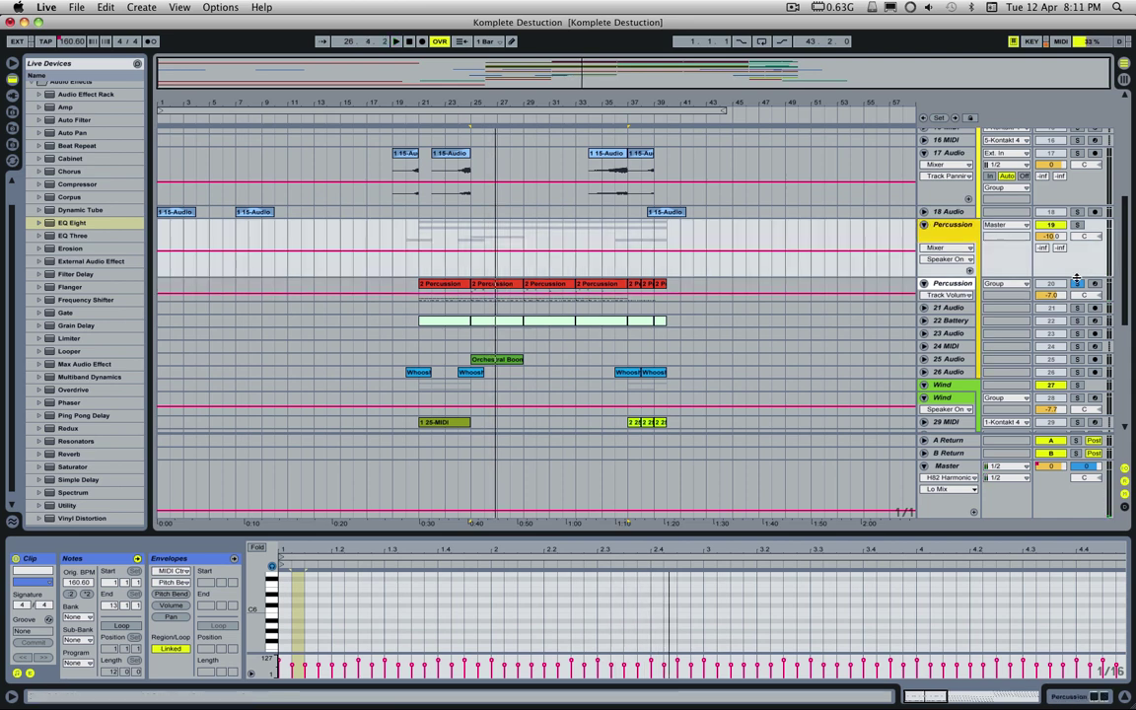
left_click(962, 320)
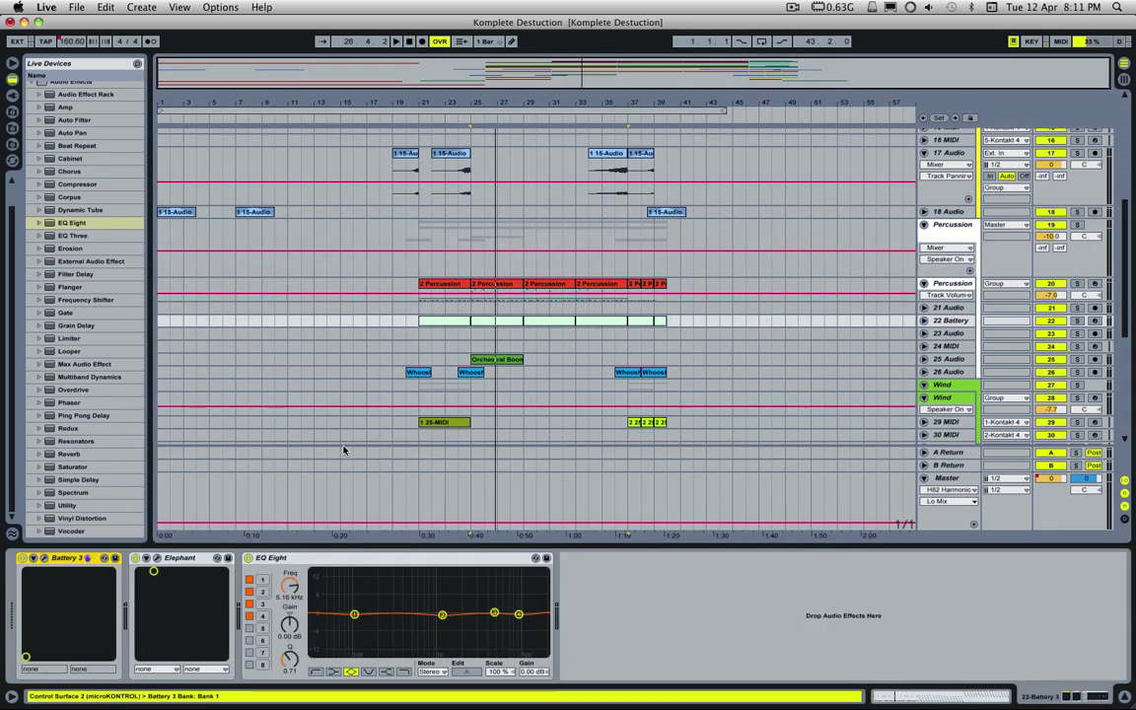
left_click(43, 560)
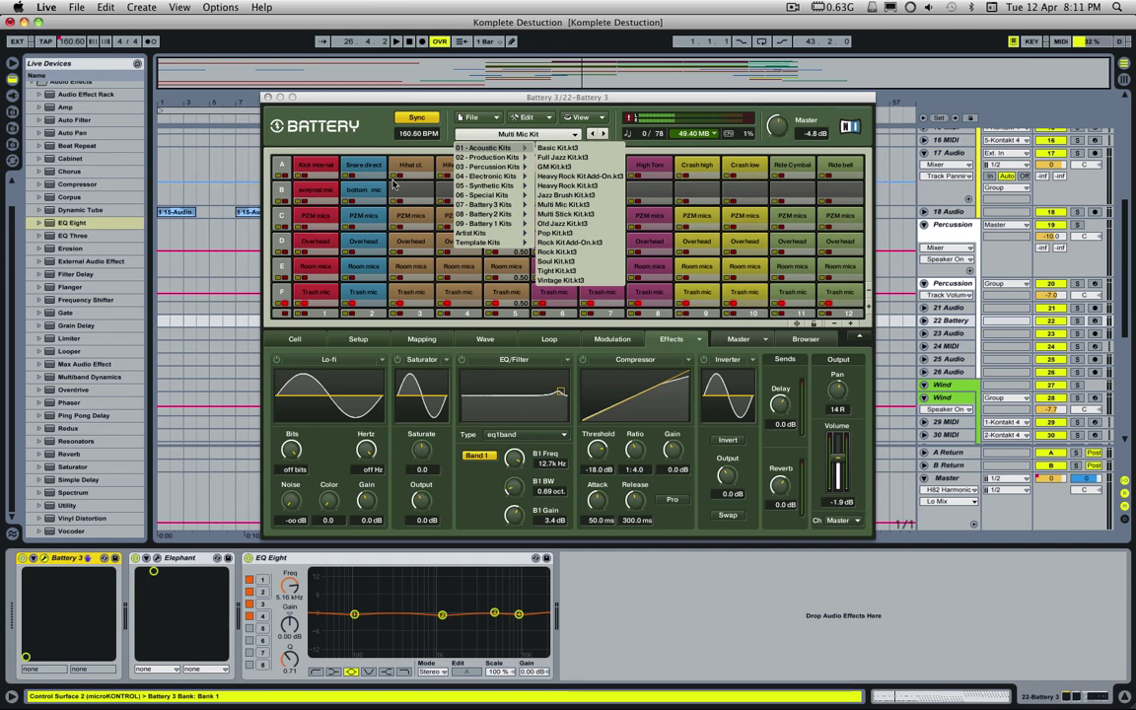
left_click(316, 168)
left_click(363, 168)
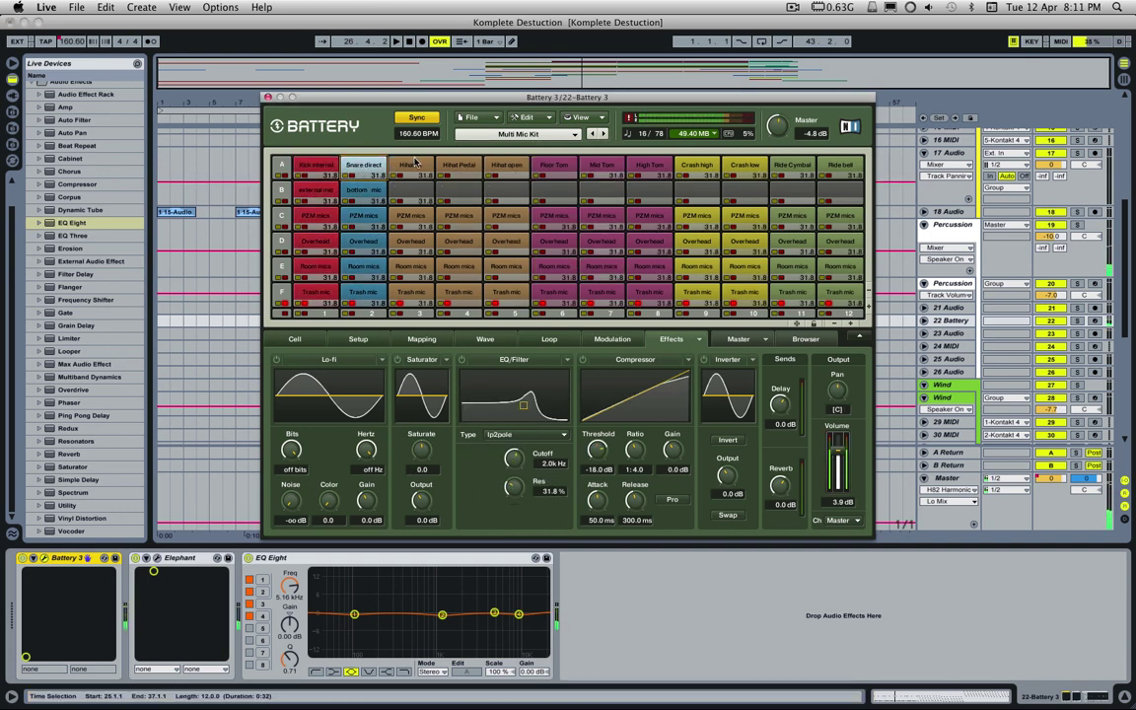
left_click(414, 168)
left_click(459, 168)
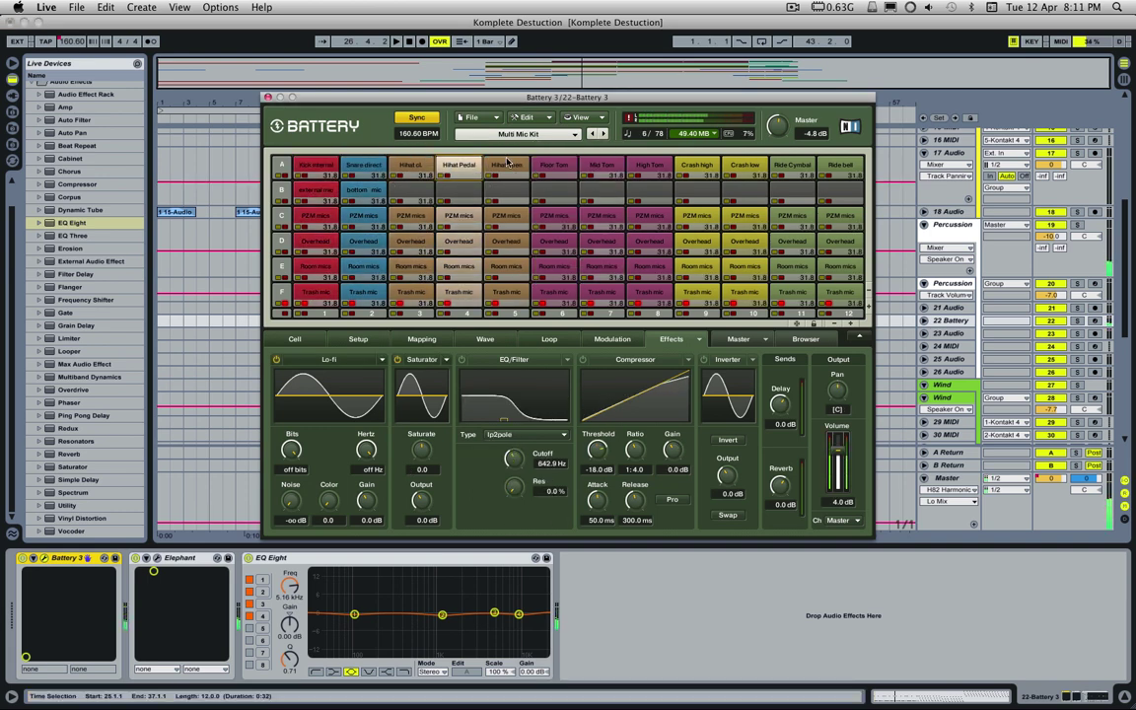
left_click(506, 168)
left_click(553, 167)
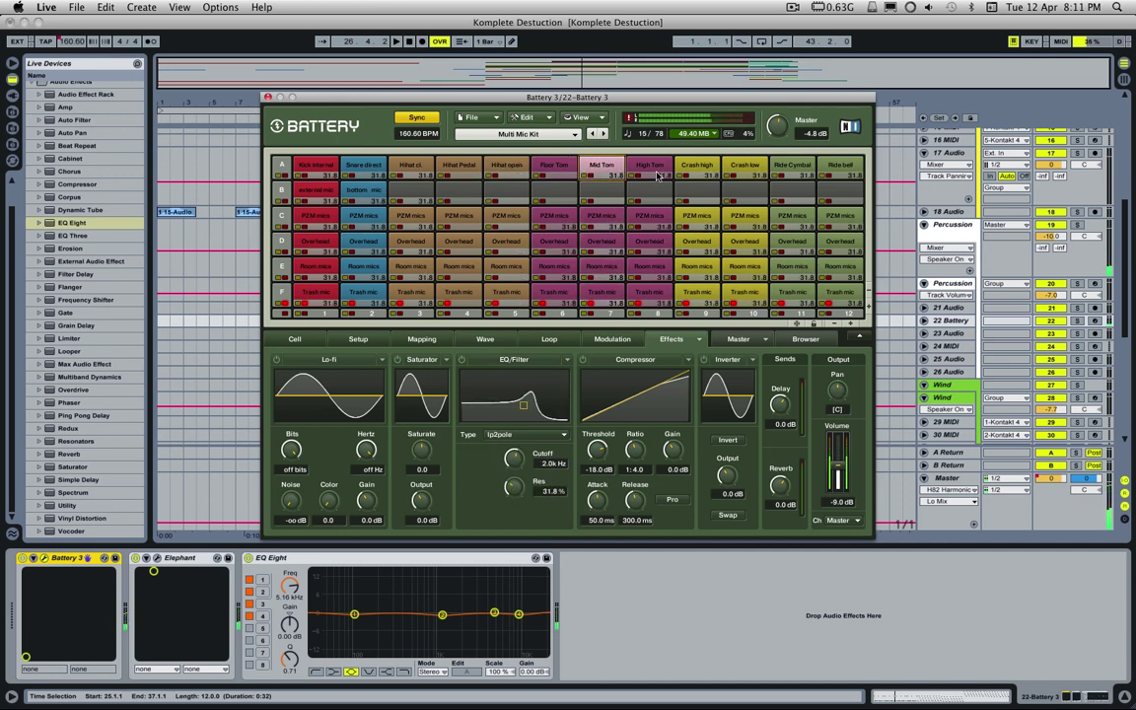
left_click(602, 168)
left_click(696, 168)
left_click(747, 167)
left_click(841, 168)
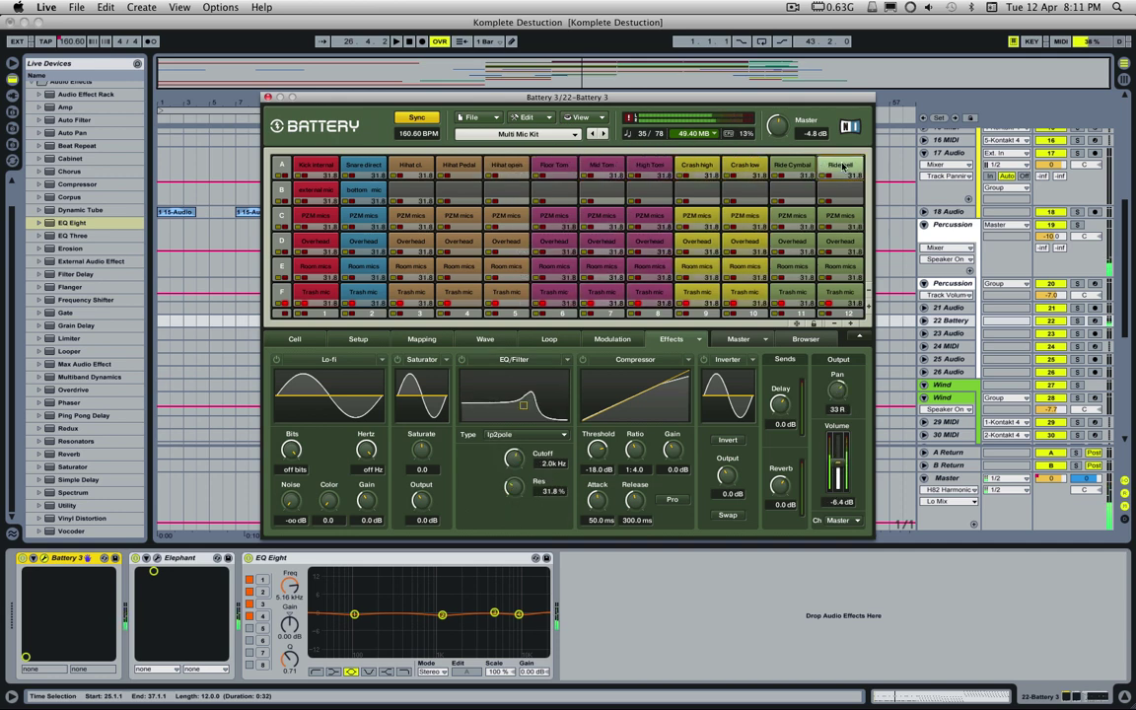
left_click(814, 168)
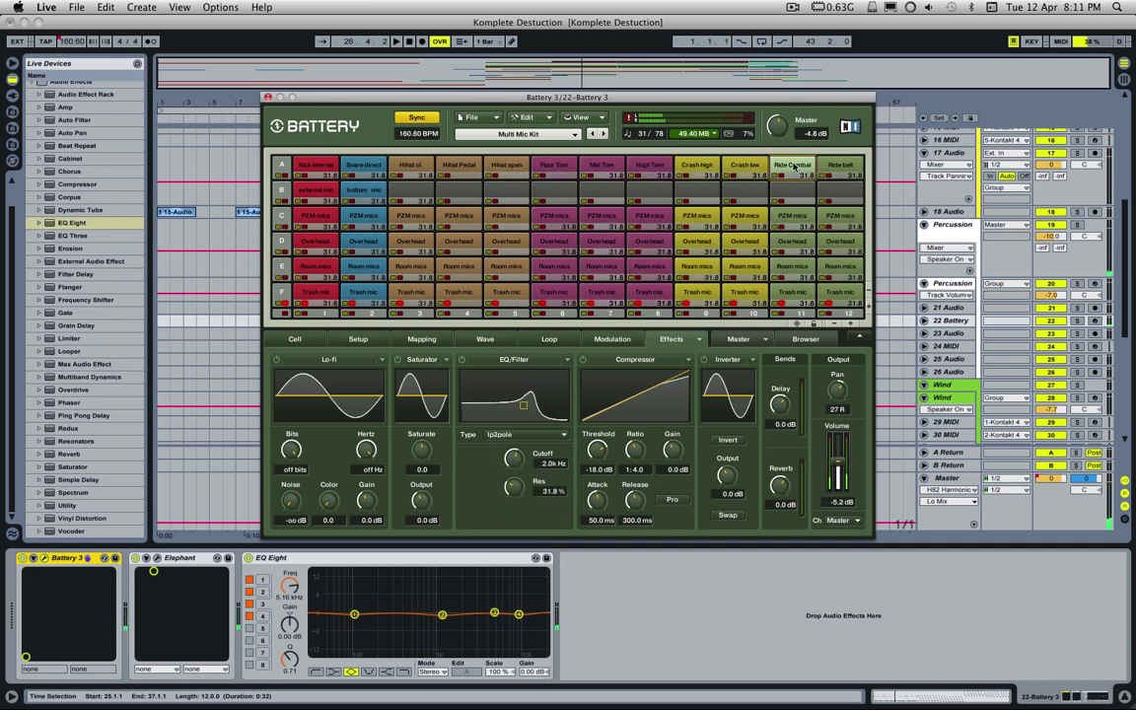
mouse_move(794, 166)
left_mouse_down()
mouse_move(836, 168)
mouse_move(797, 172)
left_mouse_up()
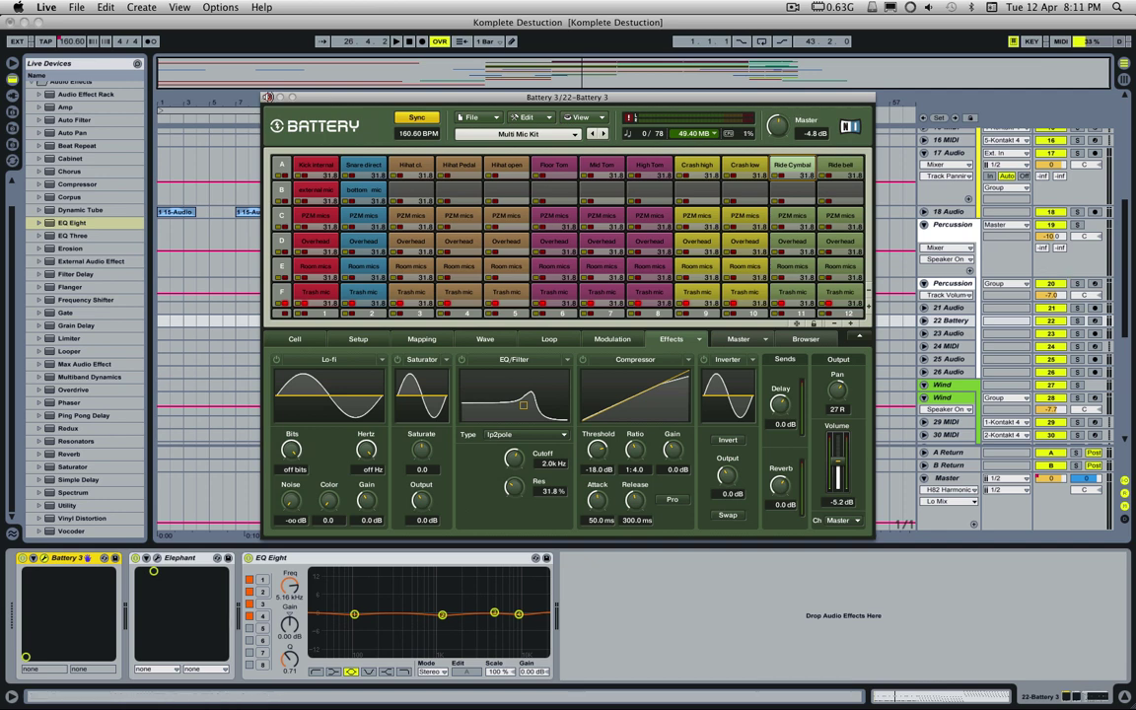
left_click(267, 97)
left_click(486, 322)
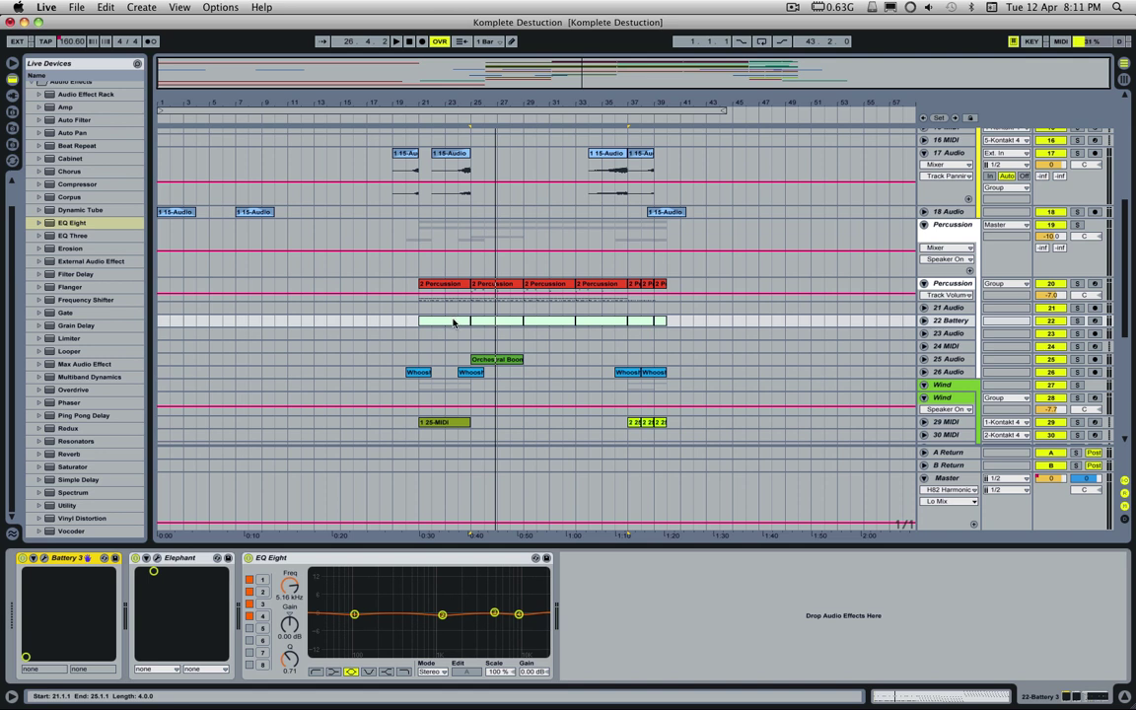
- Solo 22 Battery and play it, toggle its solo, then add the Percussion group to the solo
key("space")
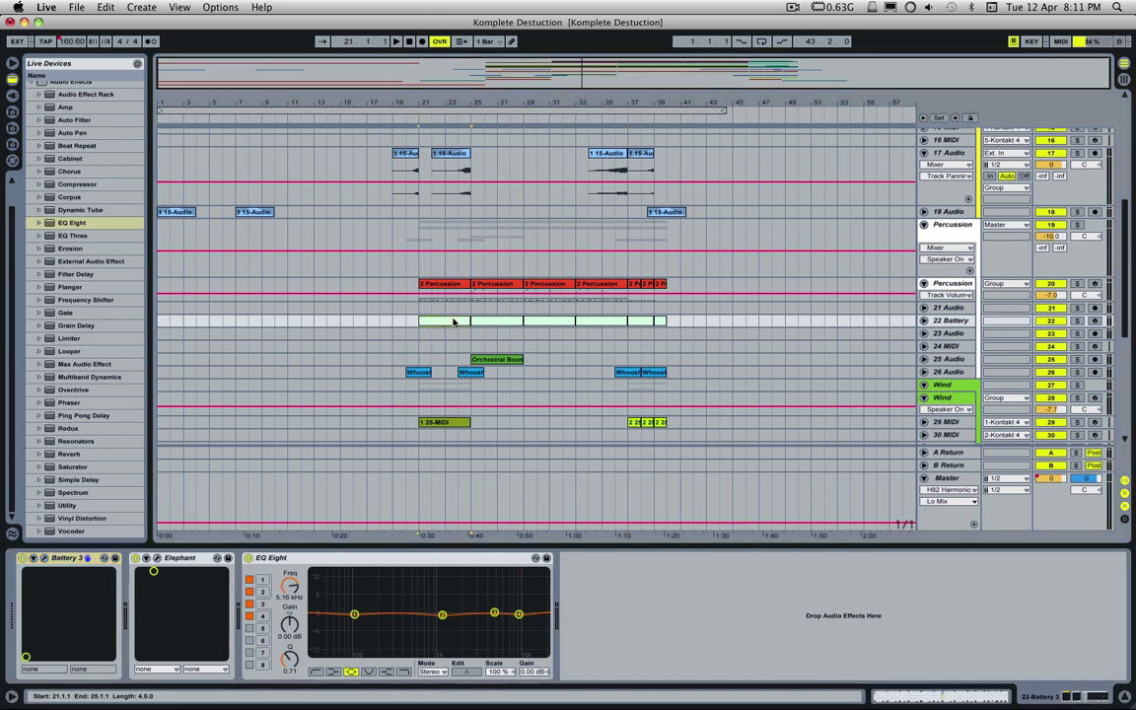
left_click(1078, 321)
key("space")
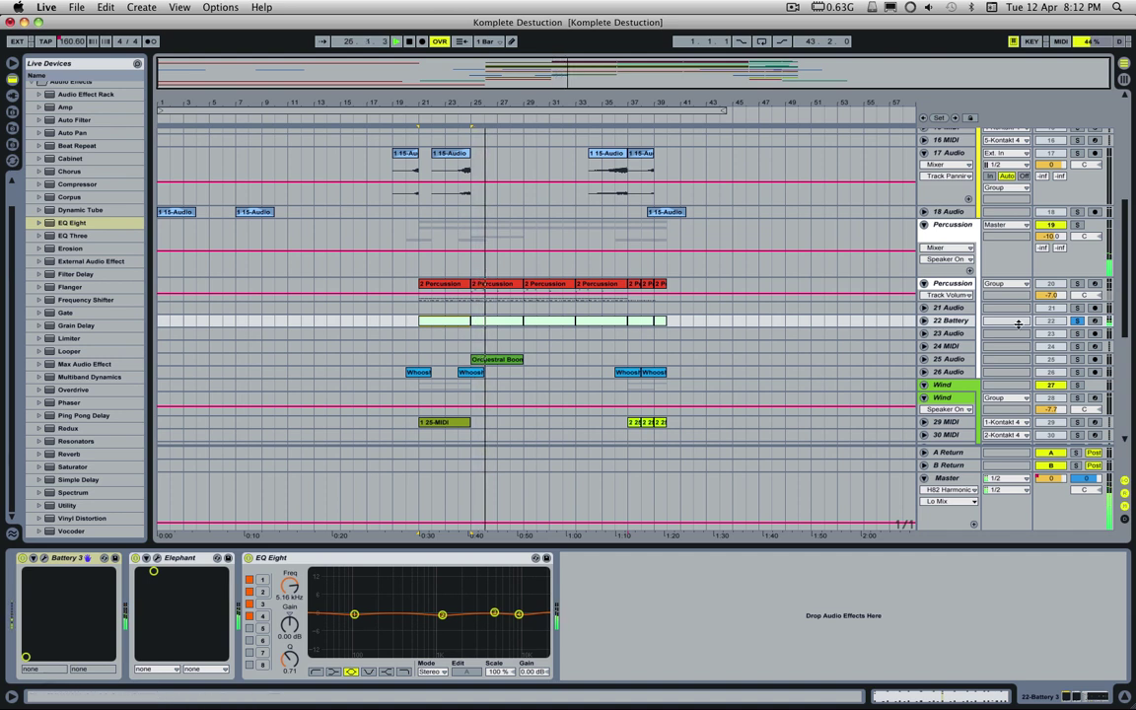
left_click(1077, 322)
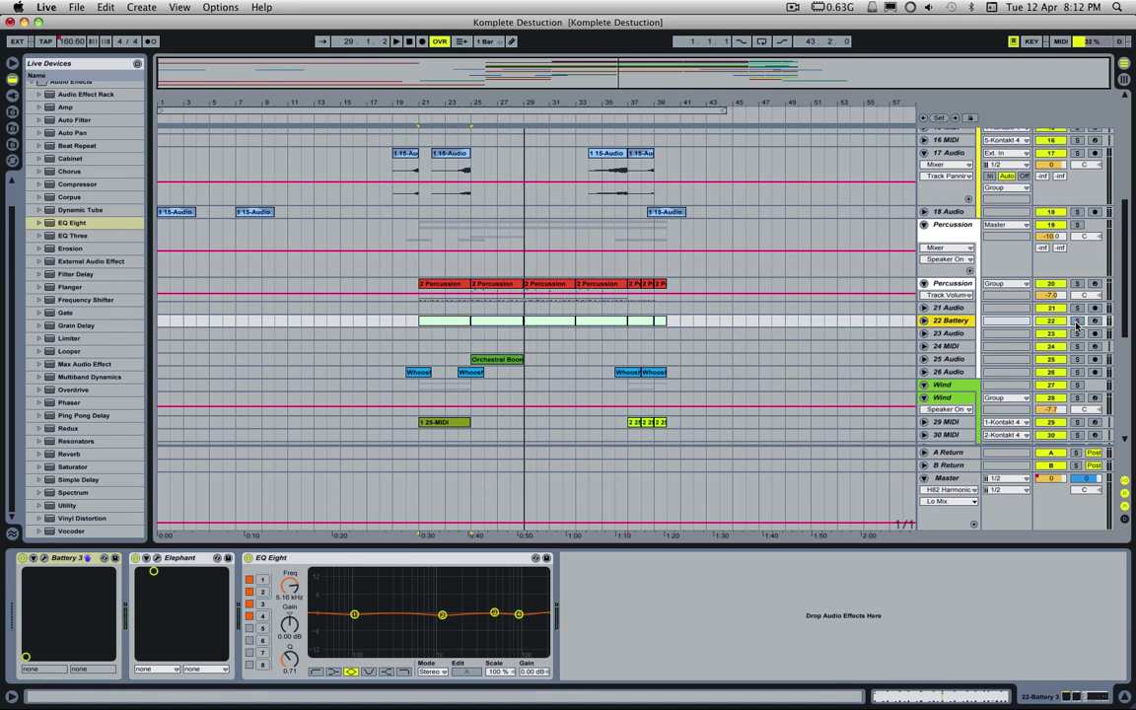
left_click(1077, 321)
left_click(1077, 284)
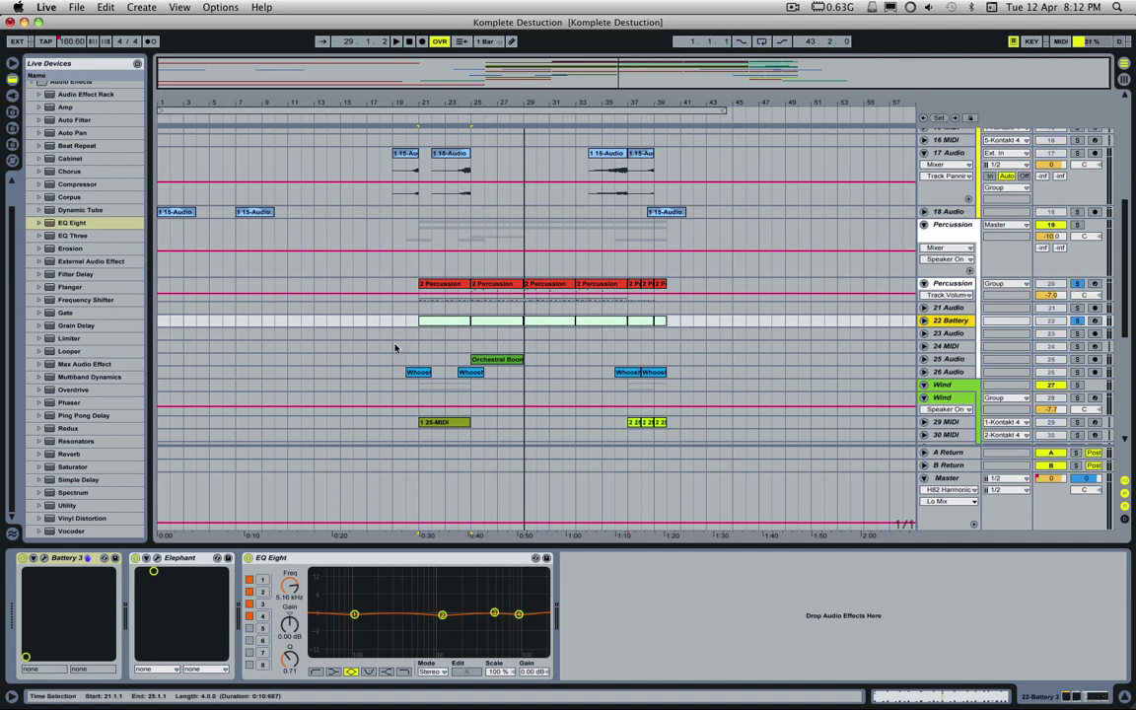
- Close the drum kit, time-select bars 21–25, unfold 22 Battery, and play the selection
key("super+alt+p")
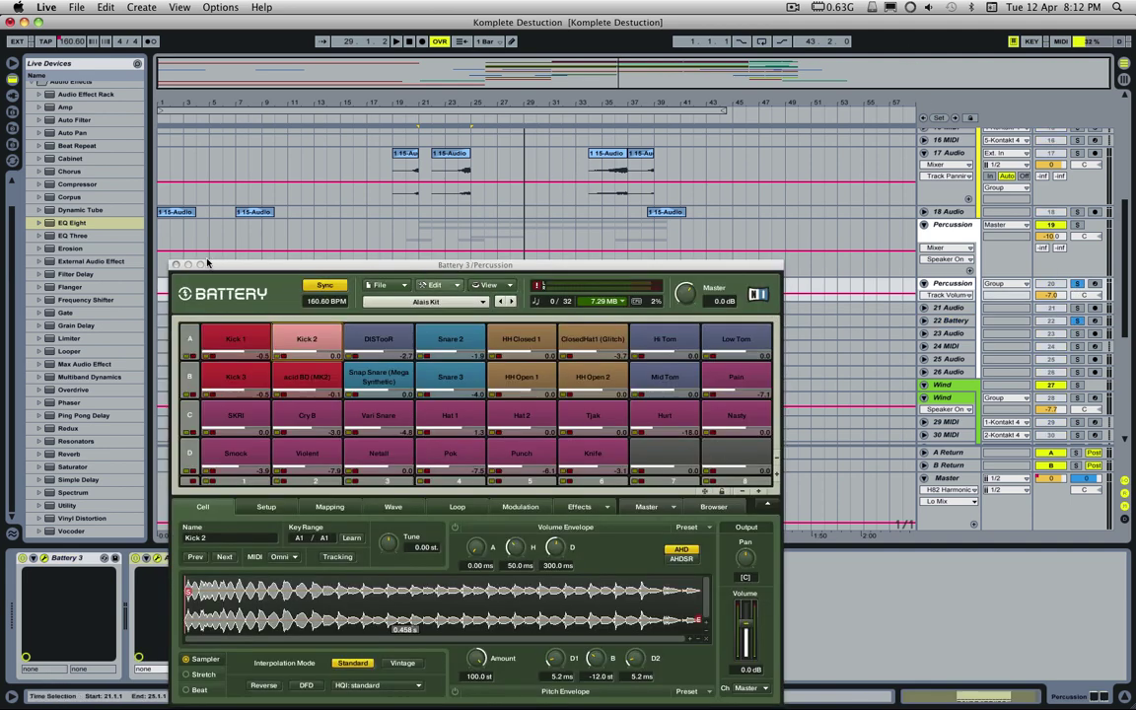
left_click(175, 265)
left_click(441, 289)
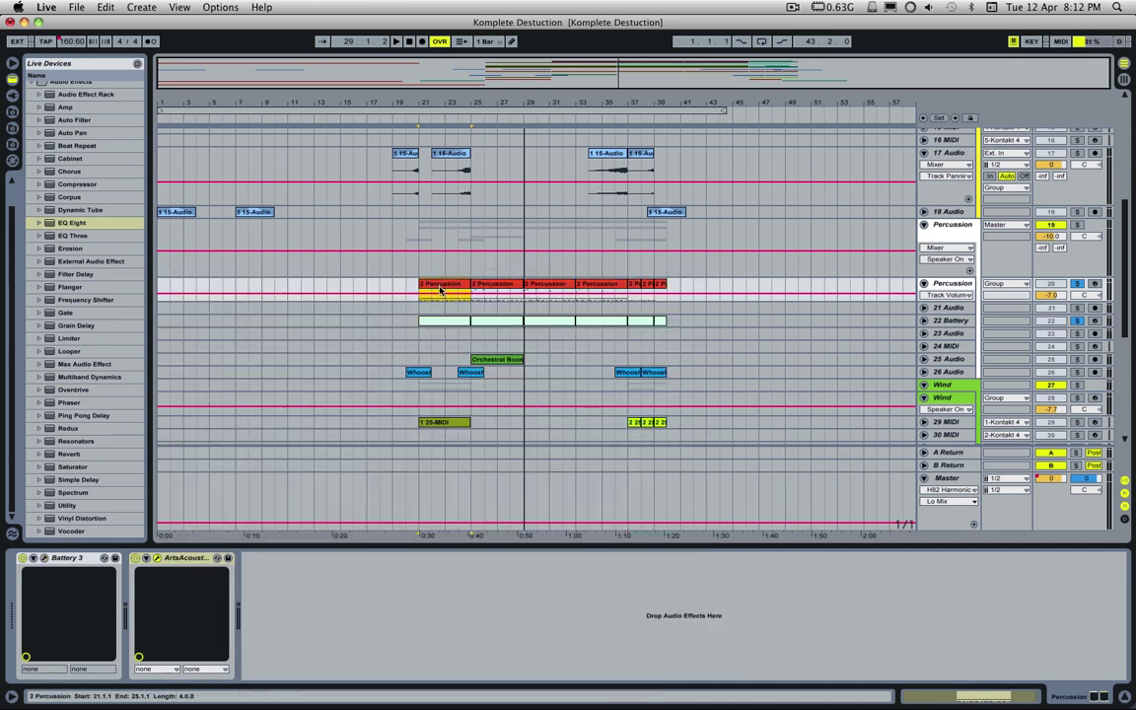
left_click(441, 289)
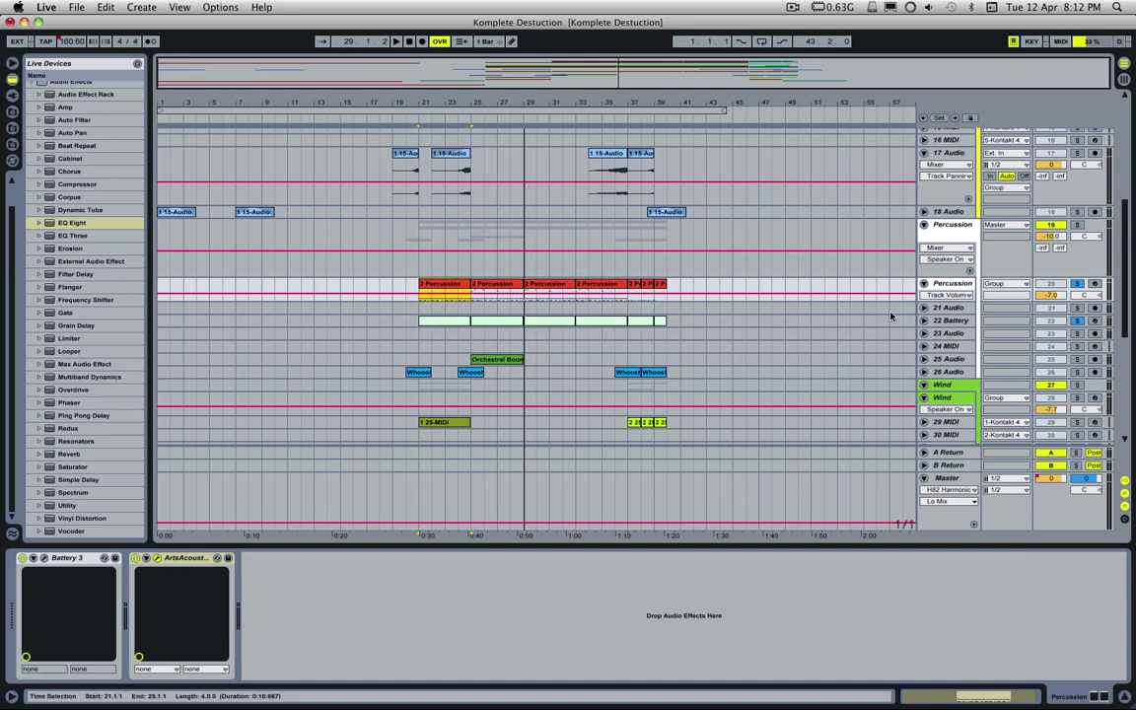
left_click(923, 321)
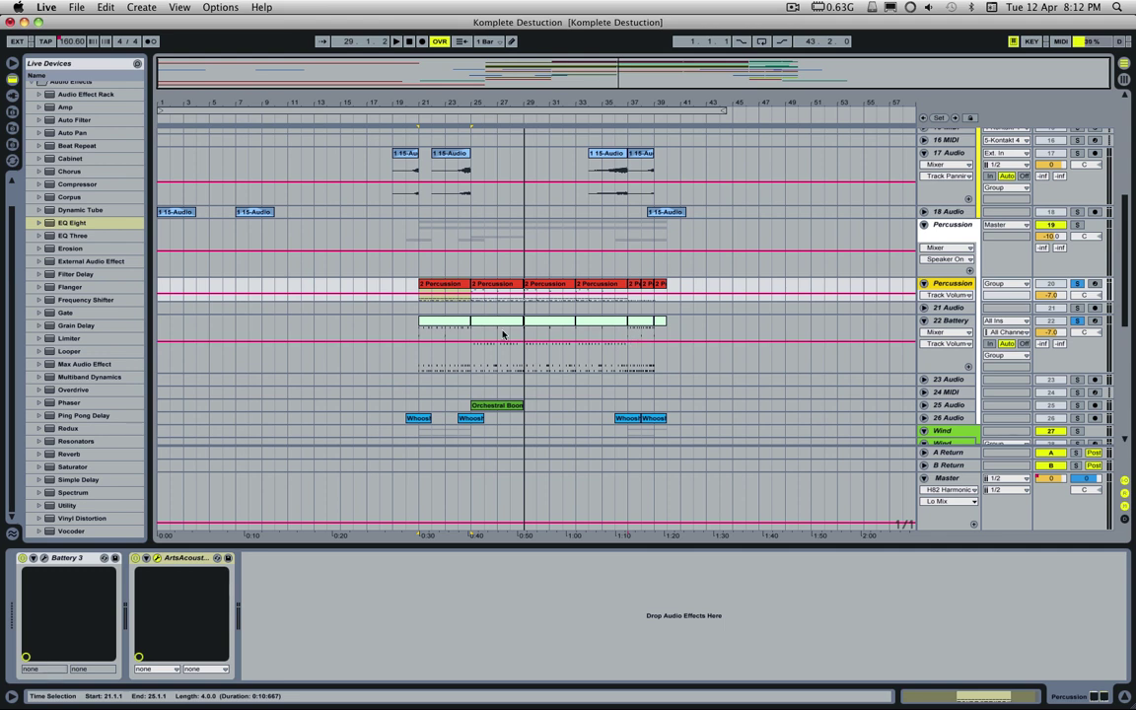
key("space")
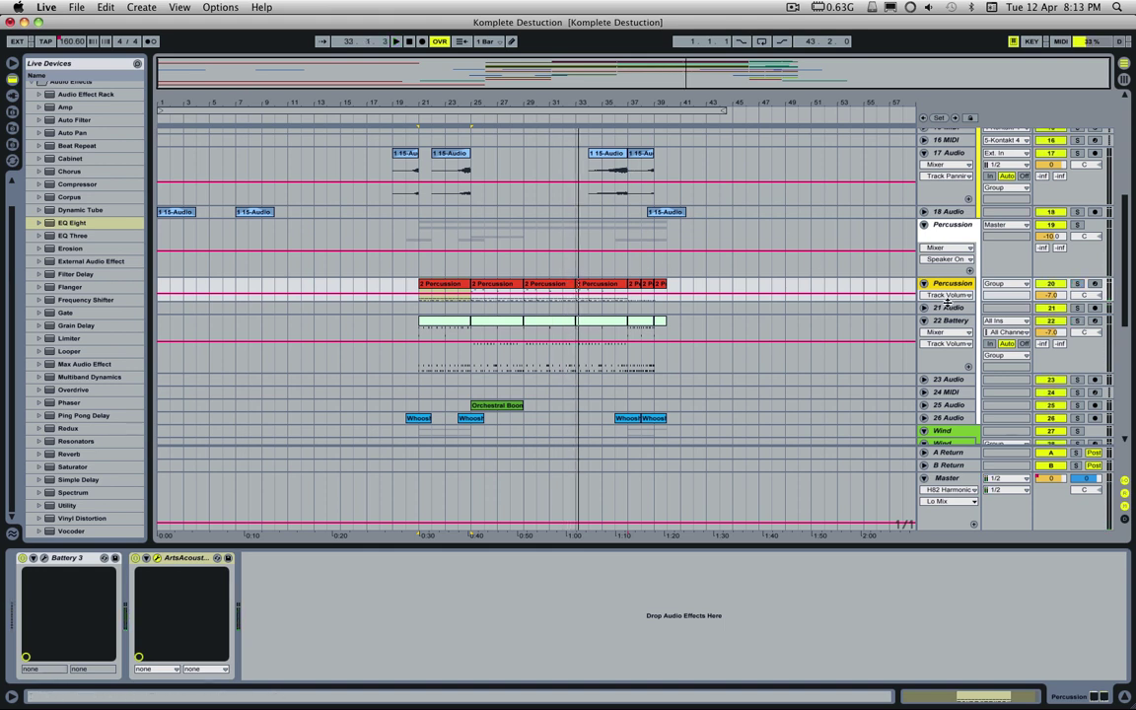
- Enlarge and solo the Percussion group, then play from the bars 25–29 Battery selection
left_click_drag(947, 304, 945, 317)
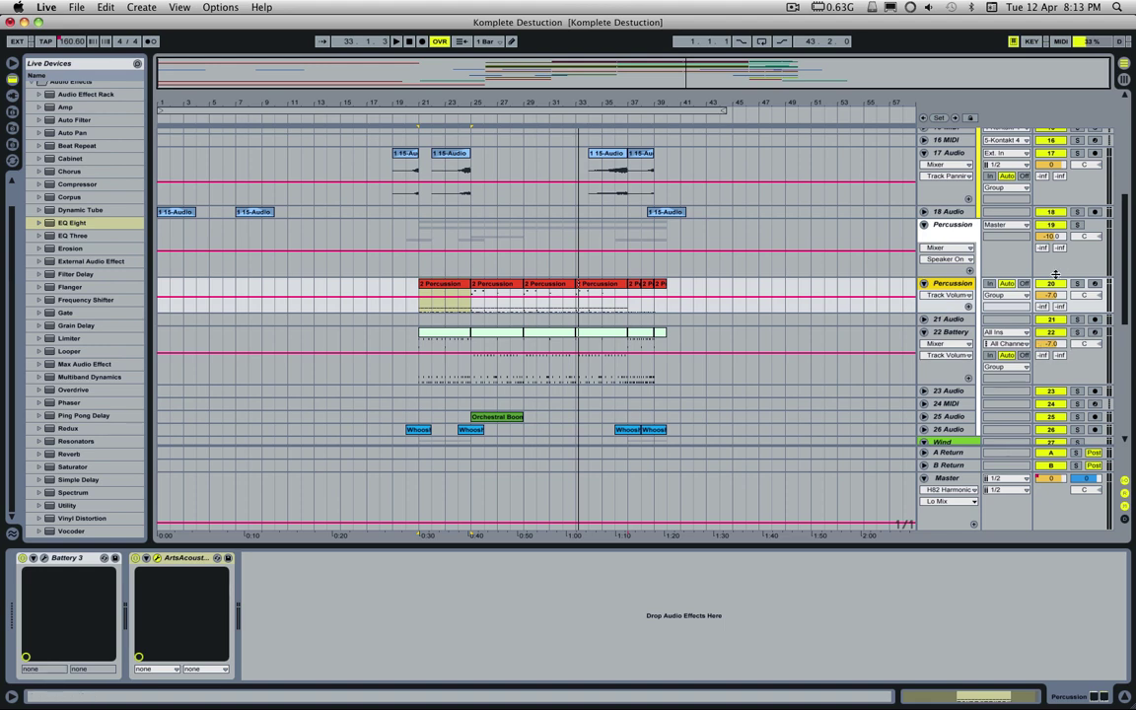
scroll(561, 313, "up", 3)
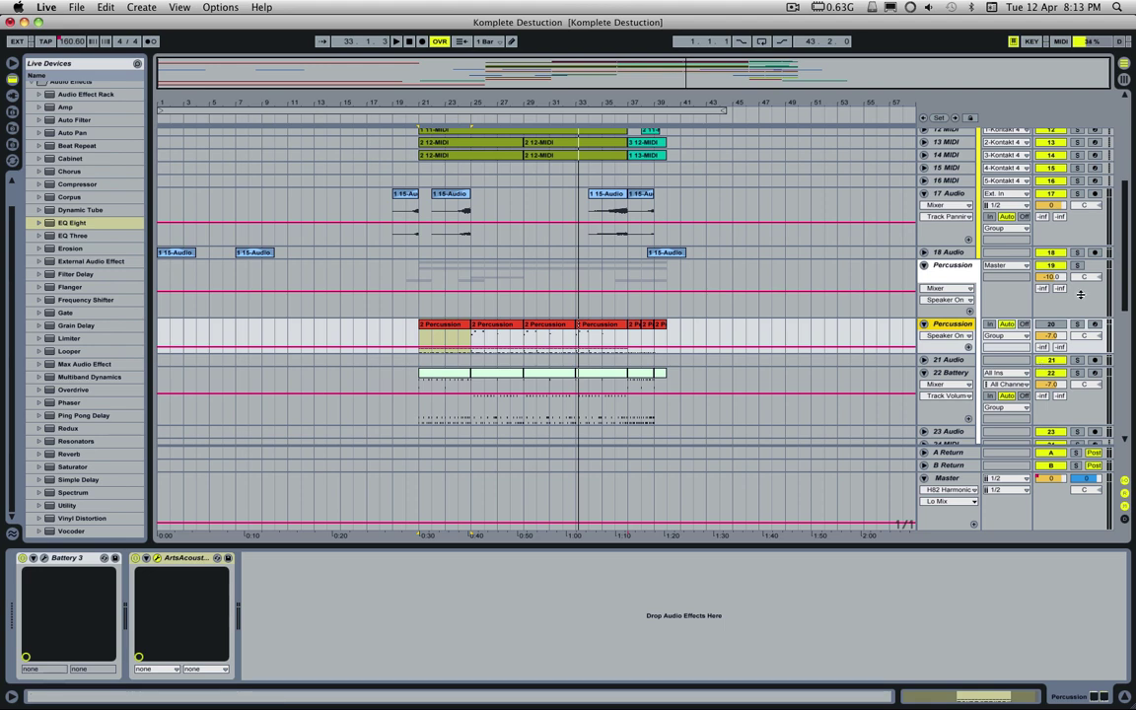
left_click(1077, 265)
left_click(500, 372)
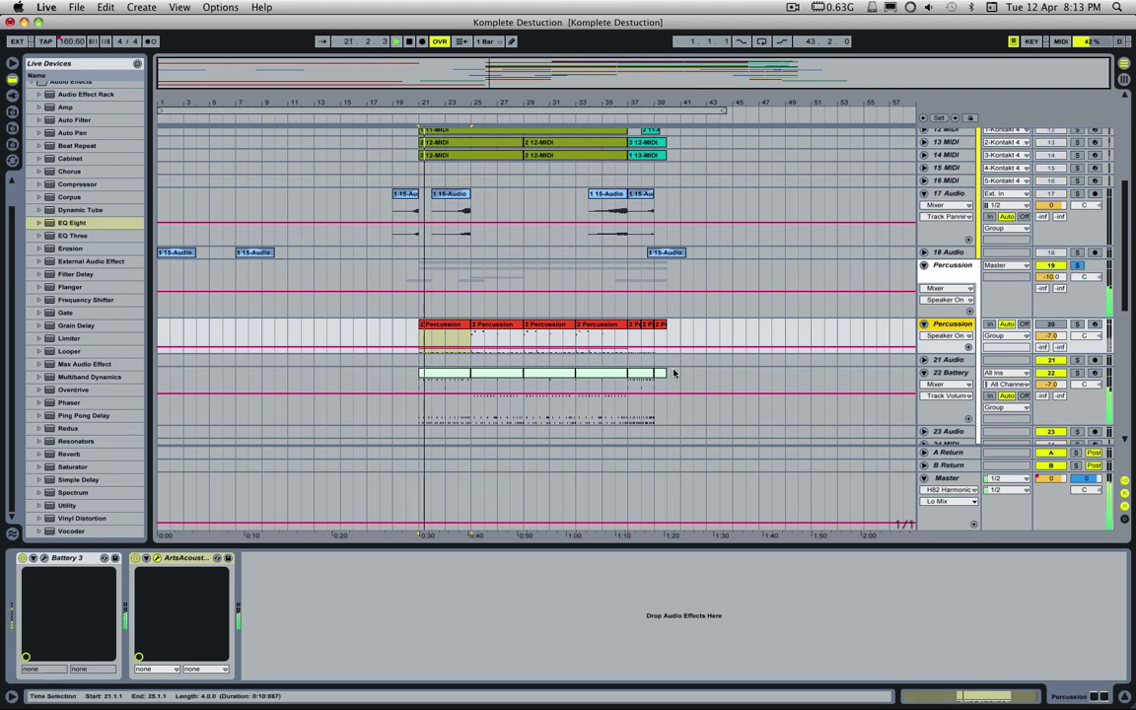
scroll(500, 355, "down", 2)
left_click(500, 346)
key("space")
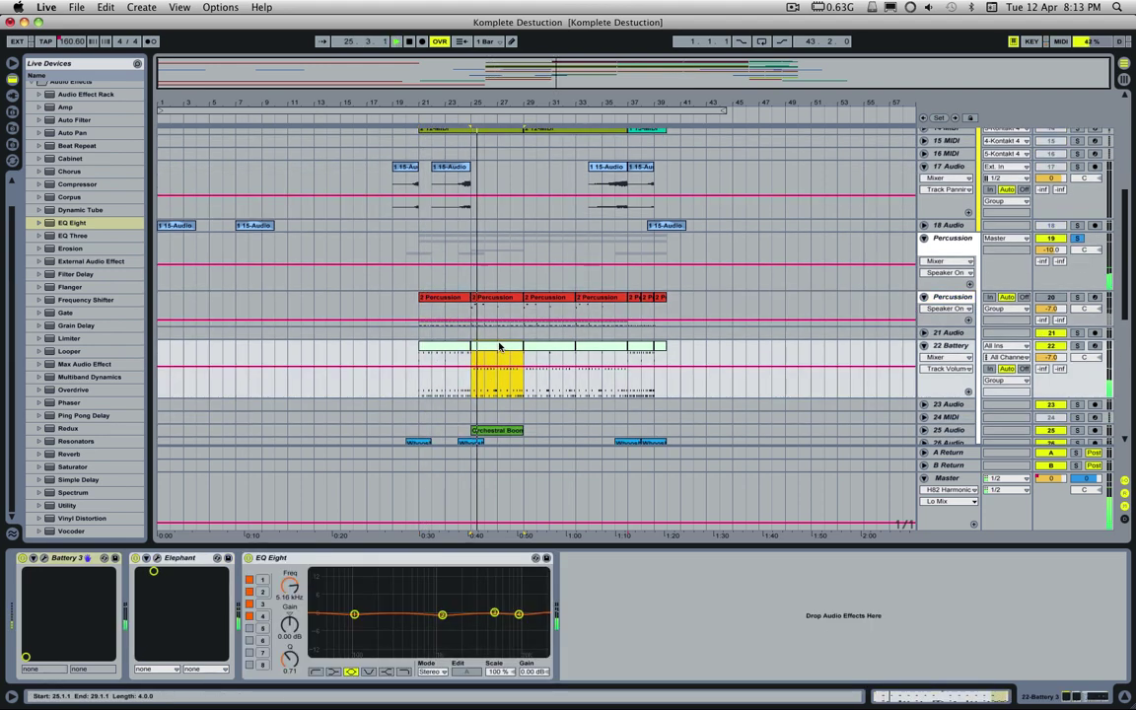
- Unsolo the Percussion group and select bars 25–29 on the Percussion track
left_click(1078, 238)
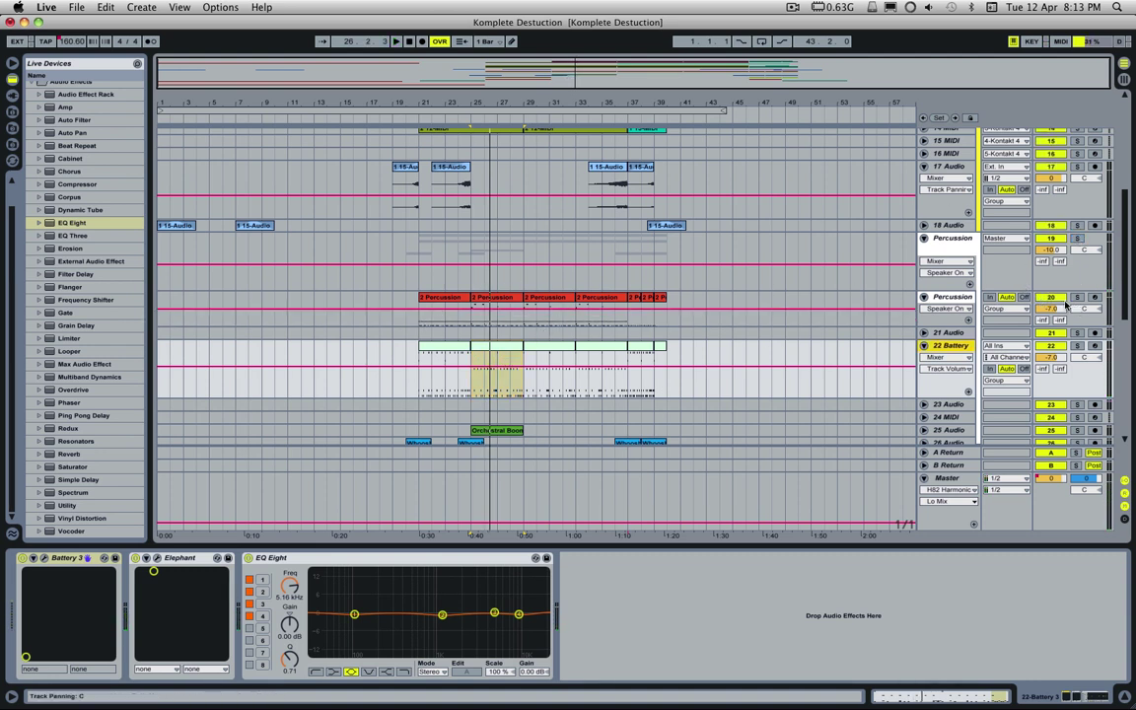
left_click(485, 295)
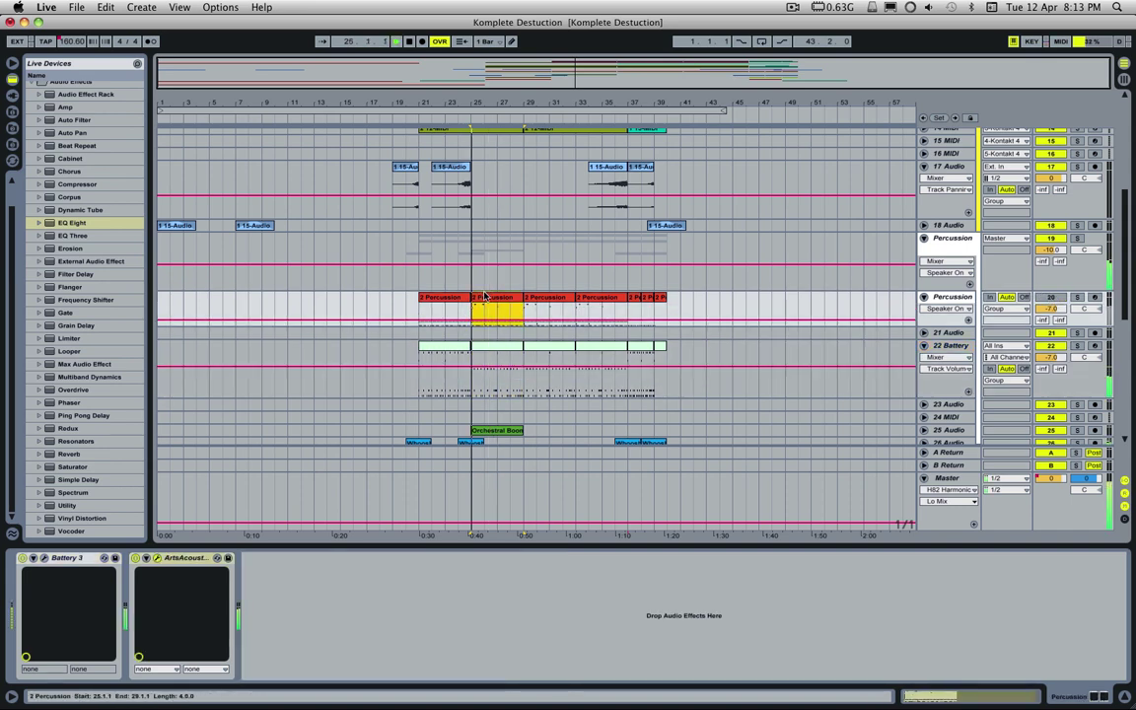
scroll(493, 286, "up", 2)
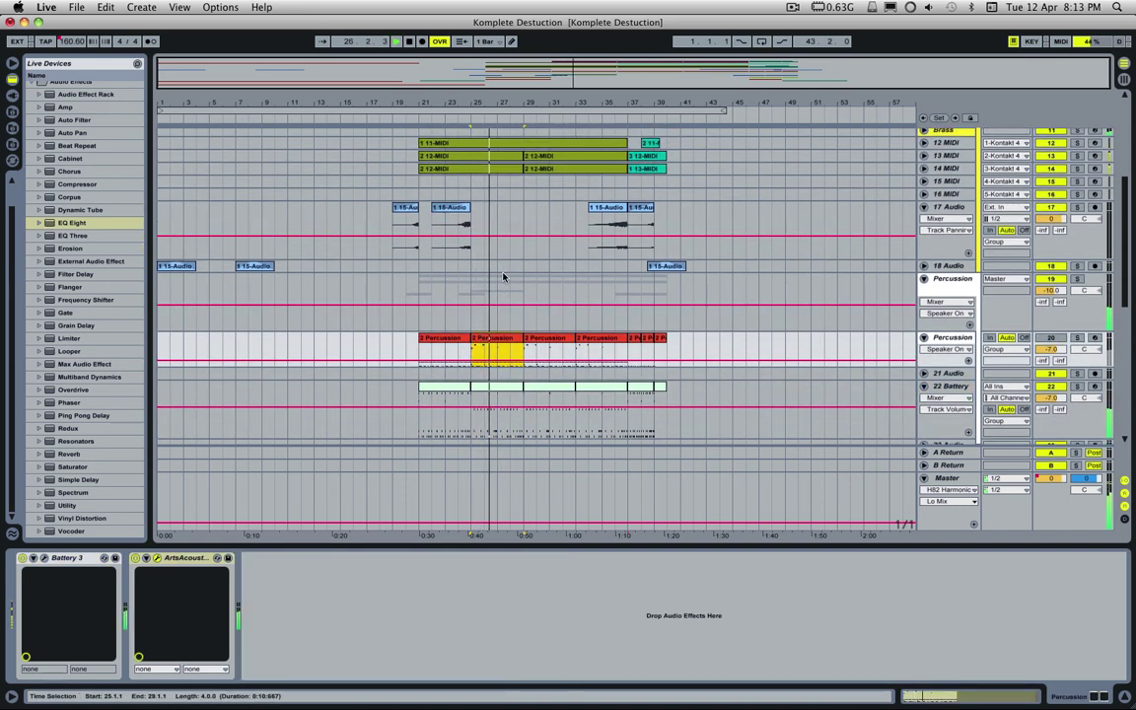
scroll(503, 276, "up", 6)
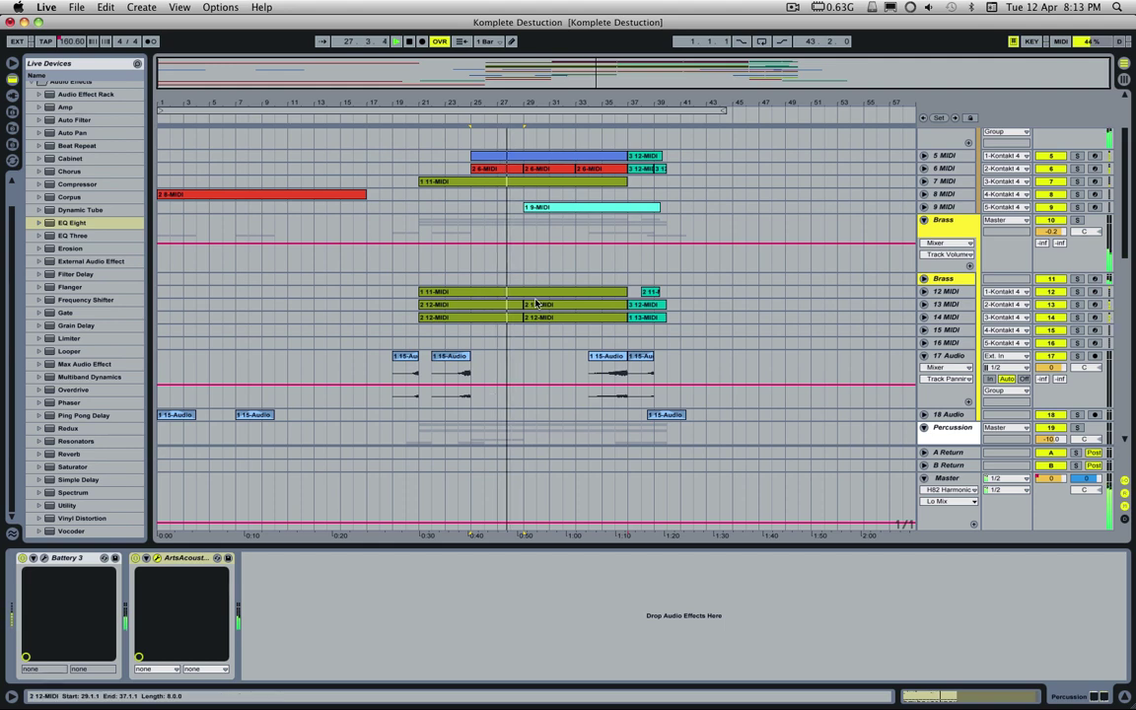
scroll(535, 304, "down", 3)
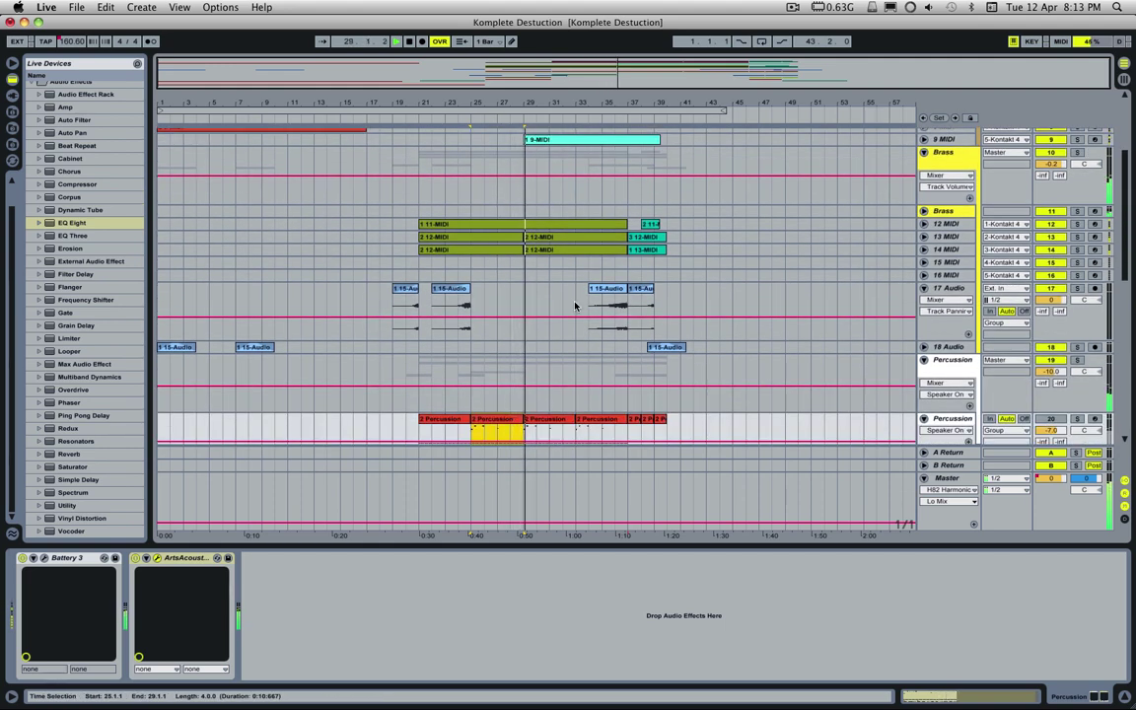
scroll(575, 306, "down", 5)
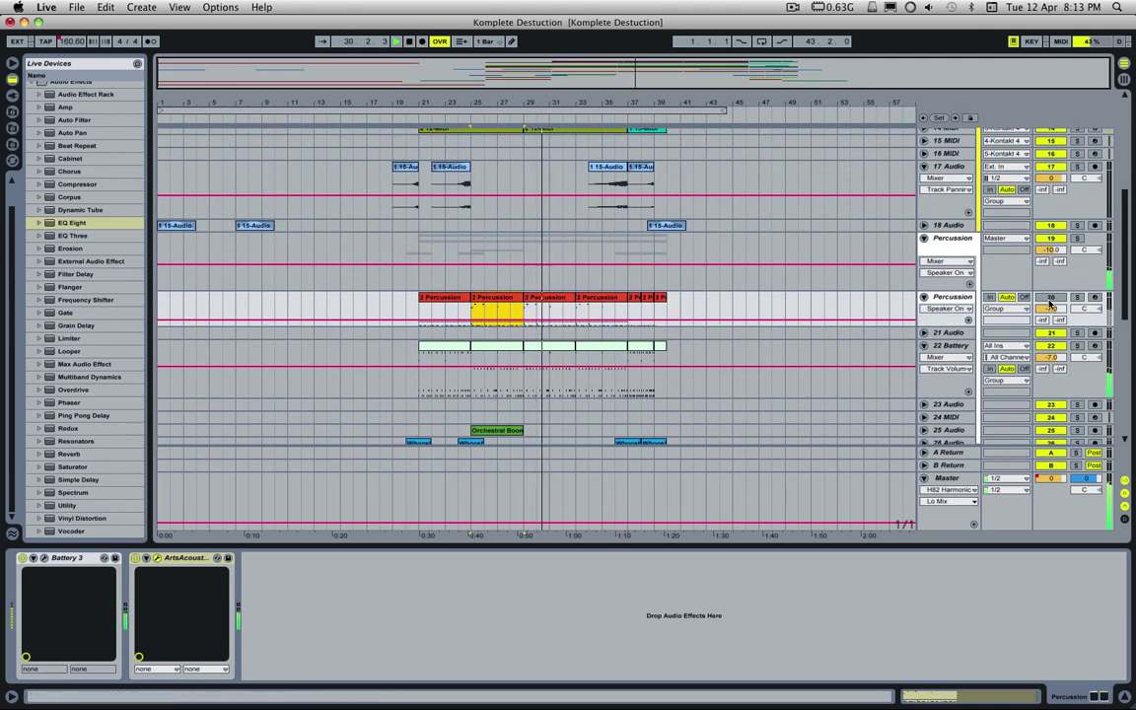
left_click(952, 297)
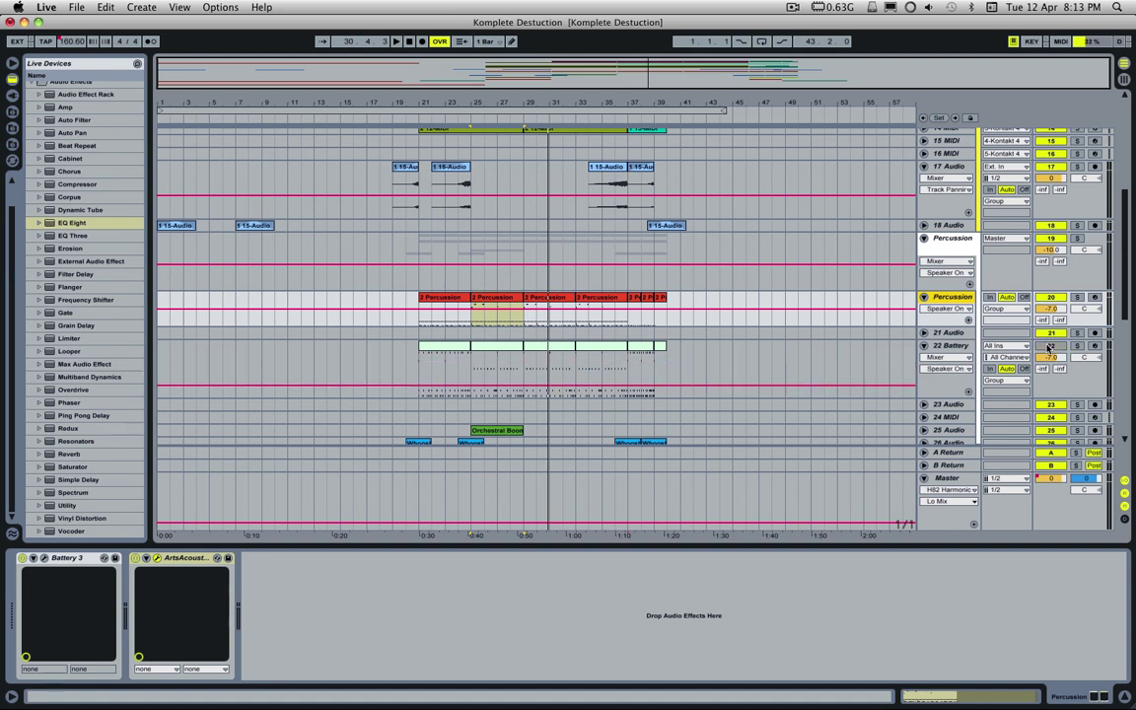
- Audition the Percussion clip spanning bars 29–33, playing it twice from bar 29
left_click(490, 299)
key("space")
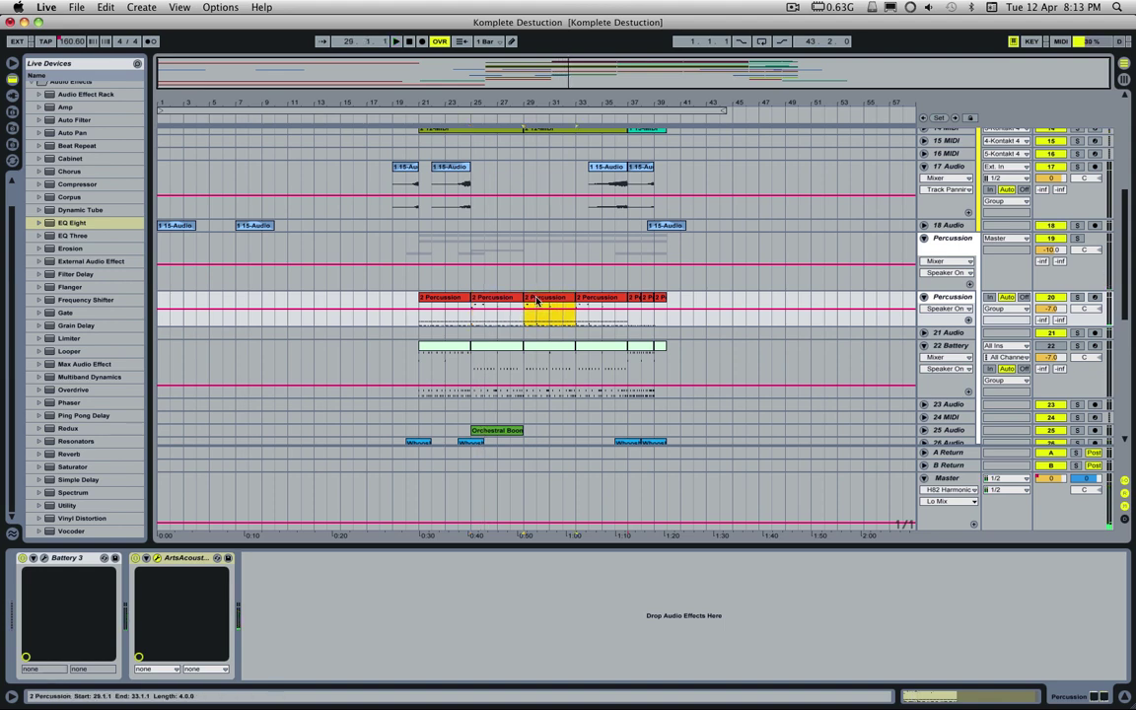
scroll(503, 258, "up", 8)
scroll(506, 265, "down", 8)
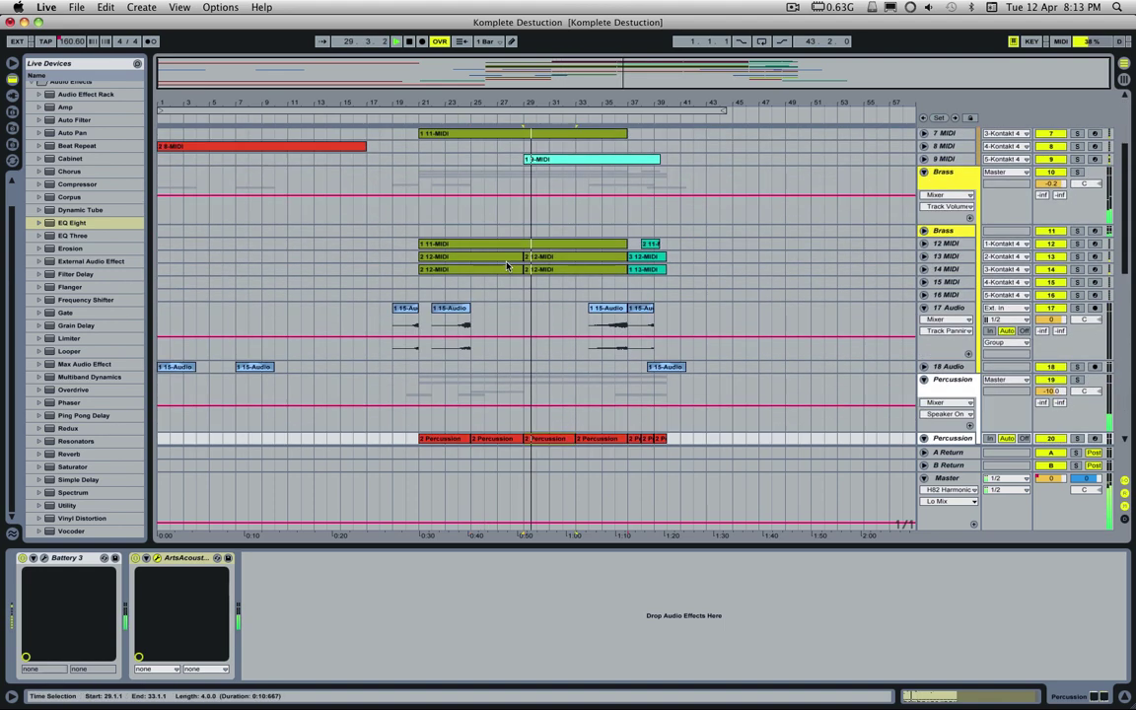
scroll(508, 266, "up", 8)
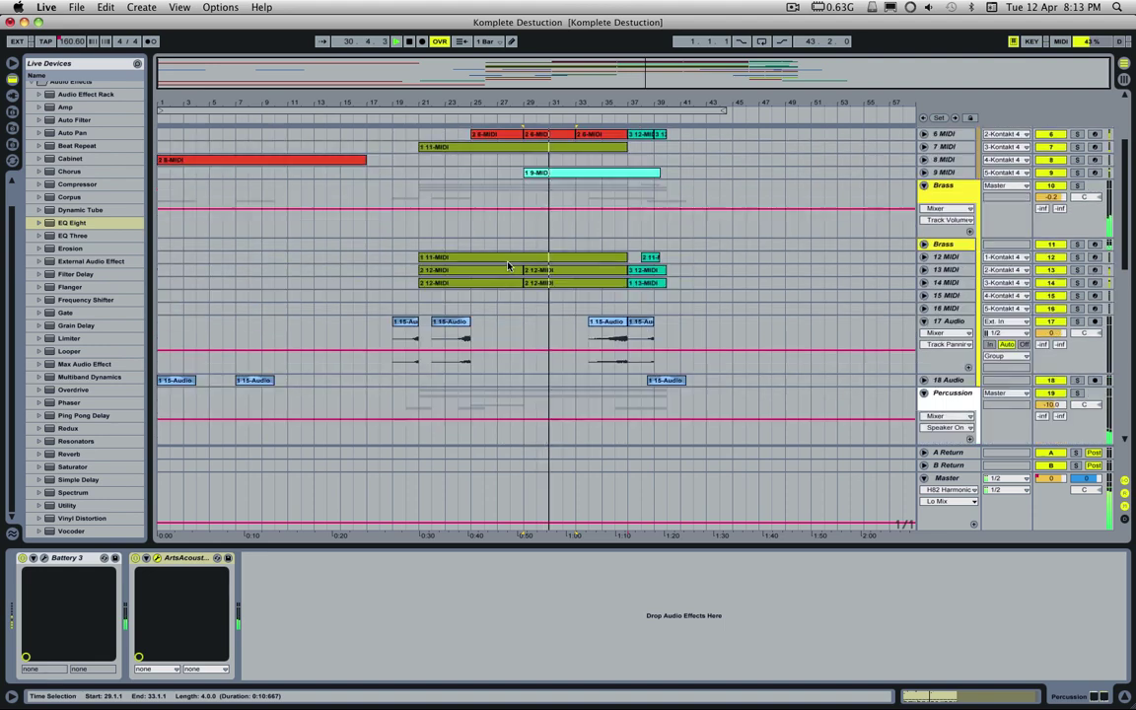
scroll(510, 267, "down", 6)
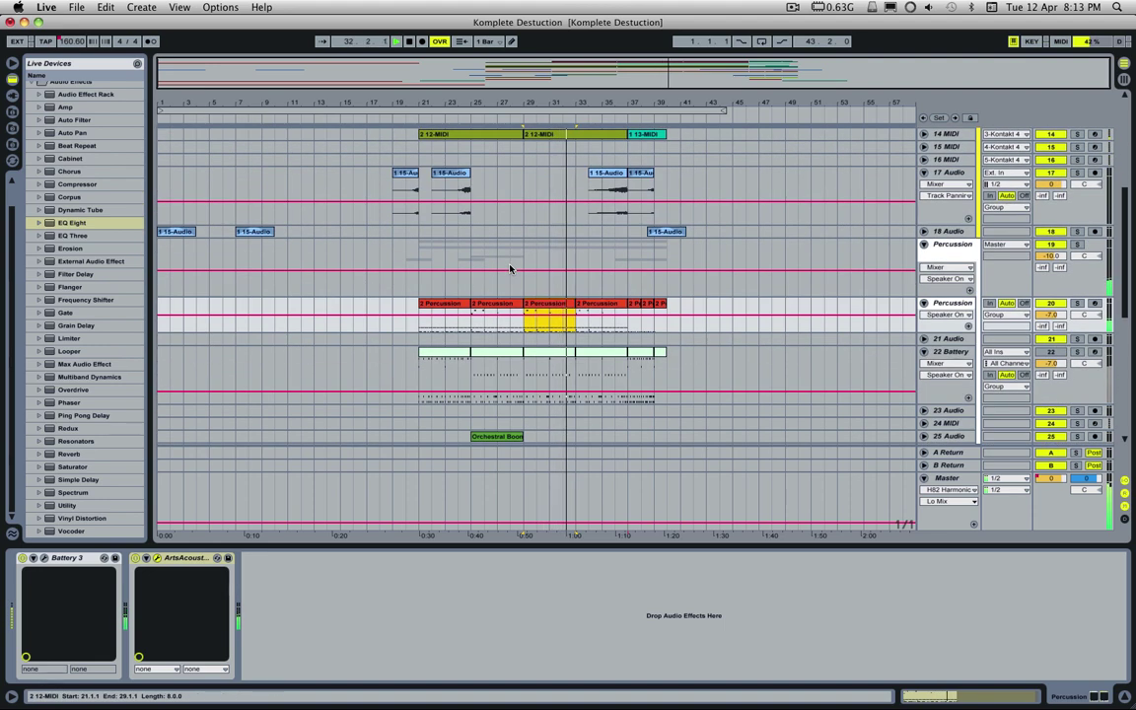
key("space")
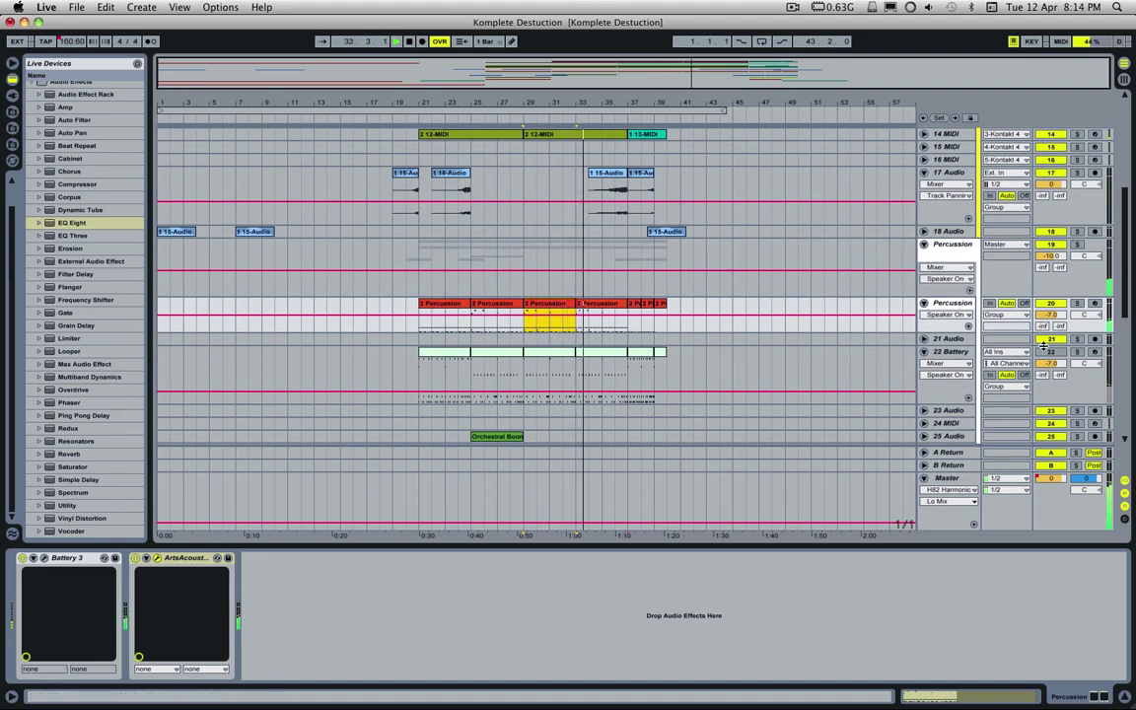
key("space")
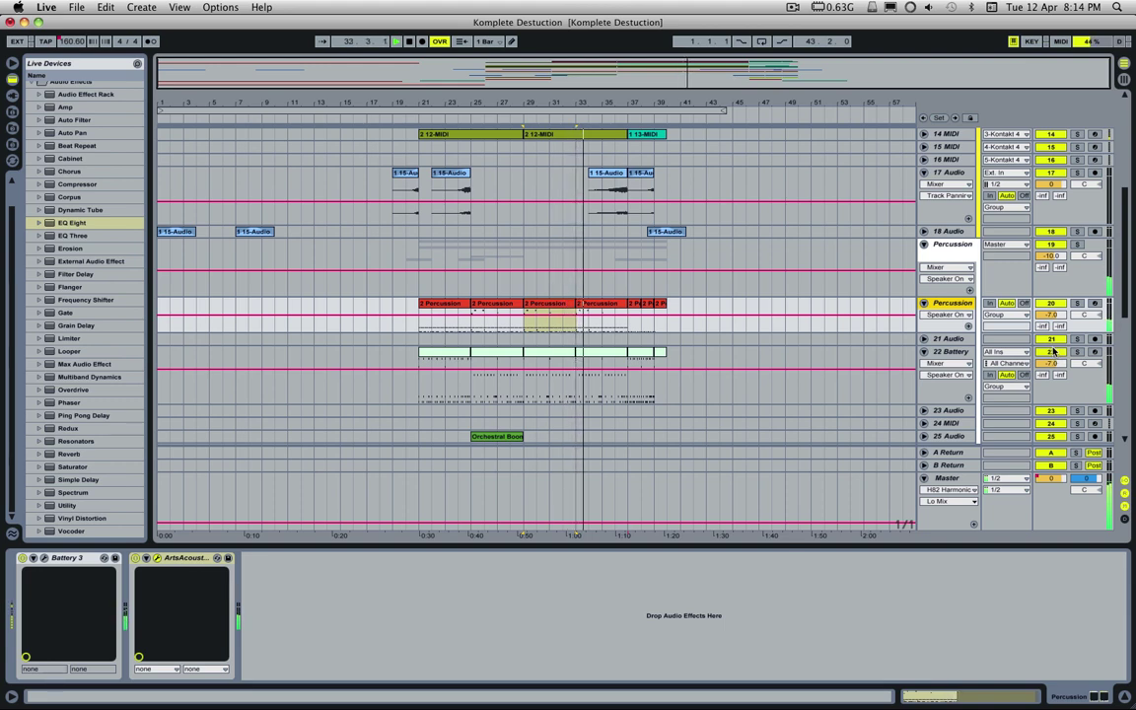
key("space")
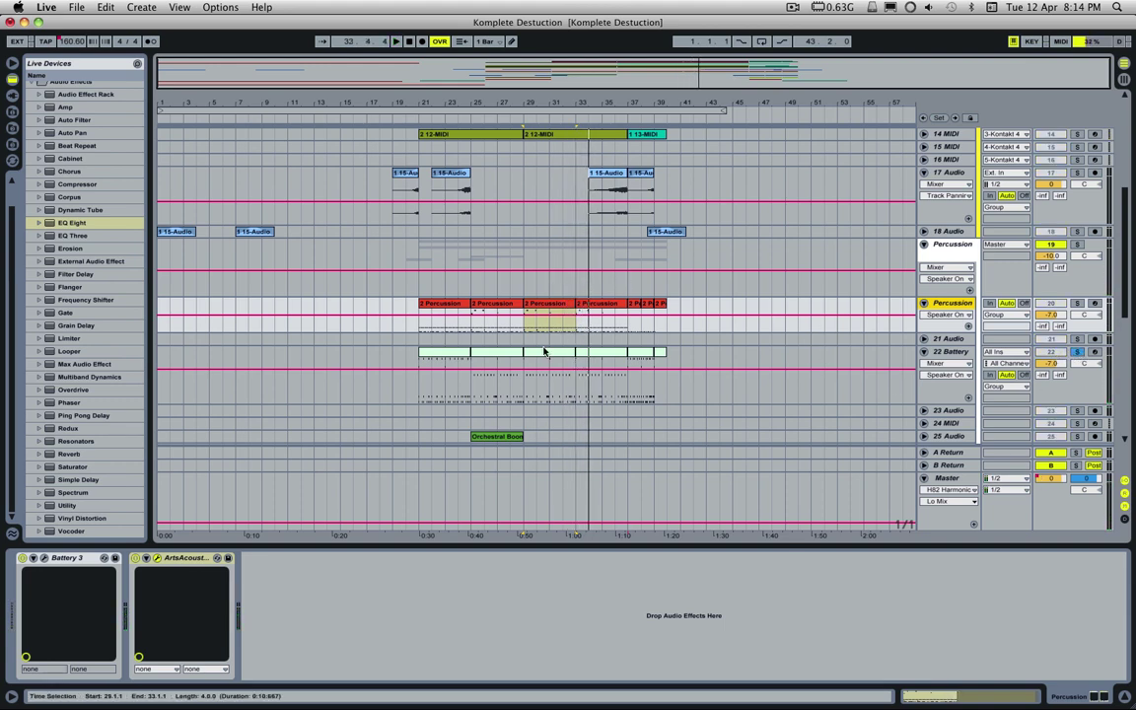
- Open the Battery clip in an enlarged note editor and select the C1 note at beat 1.4
double_click(544, 351)
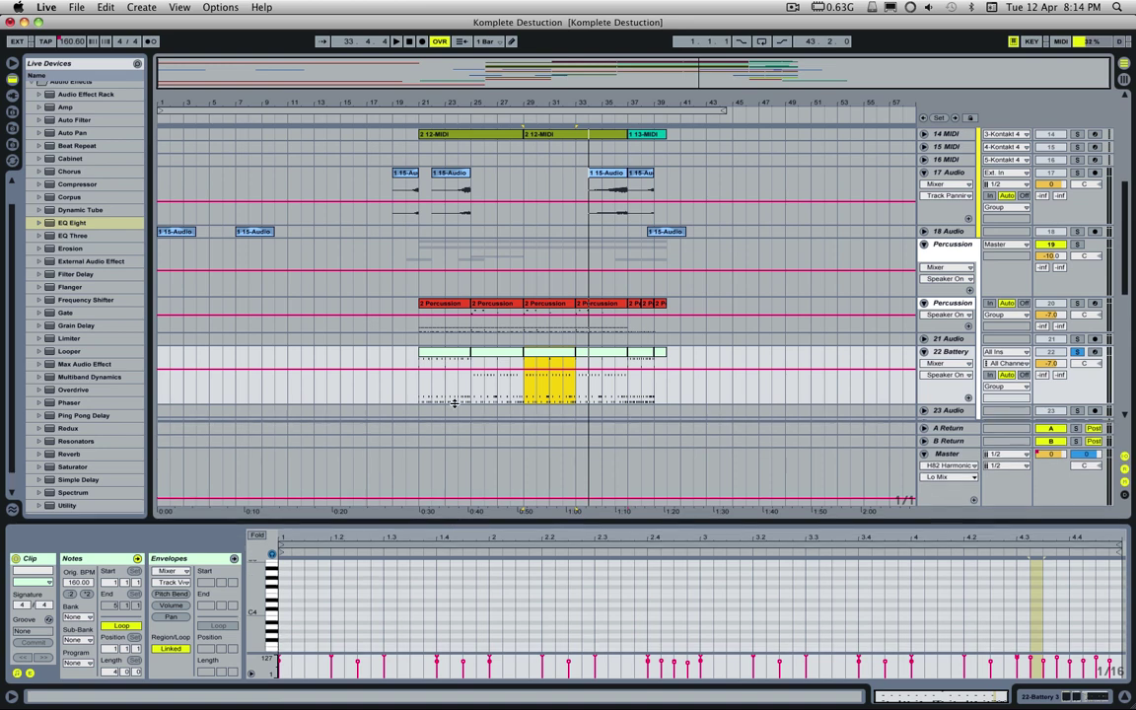
left_click_drag(455, 519, 455, 267)
left_click(344, 533)
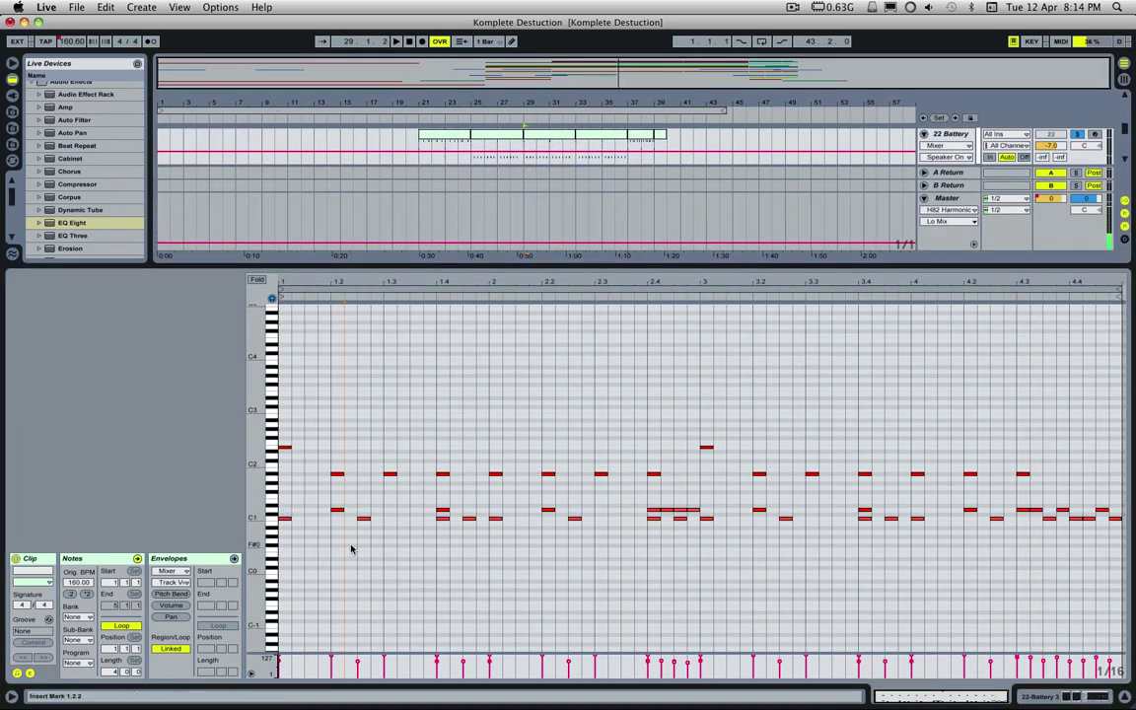
left_click_drag(399, 538, 444, 515)
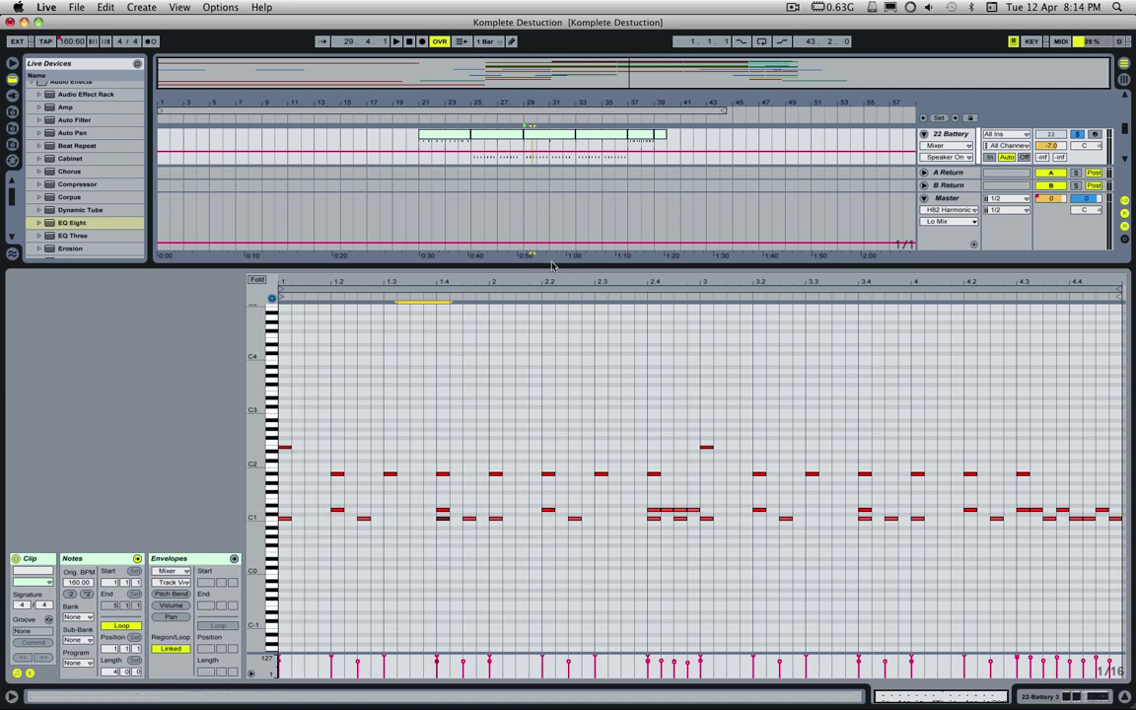
- Give the arrangement more room above the notes and play the drum pattern briefly
left_click_drag(553, 264, 554, 349)
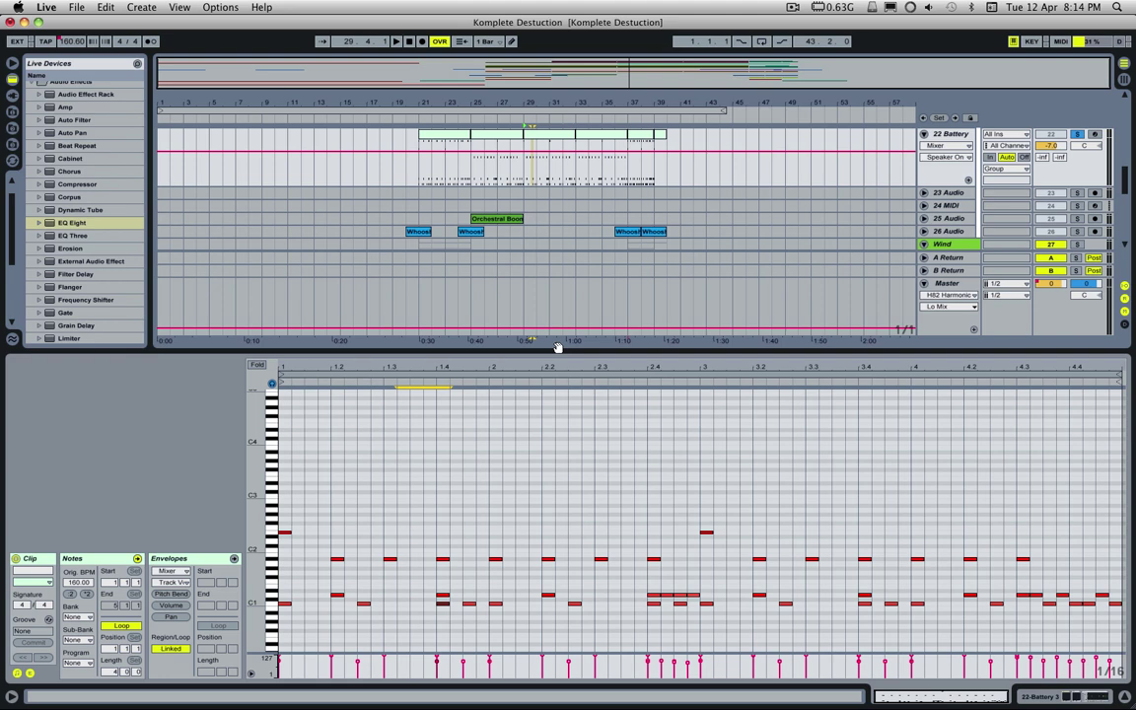
key("space")
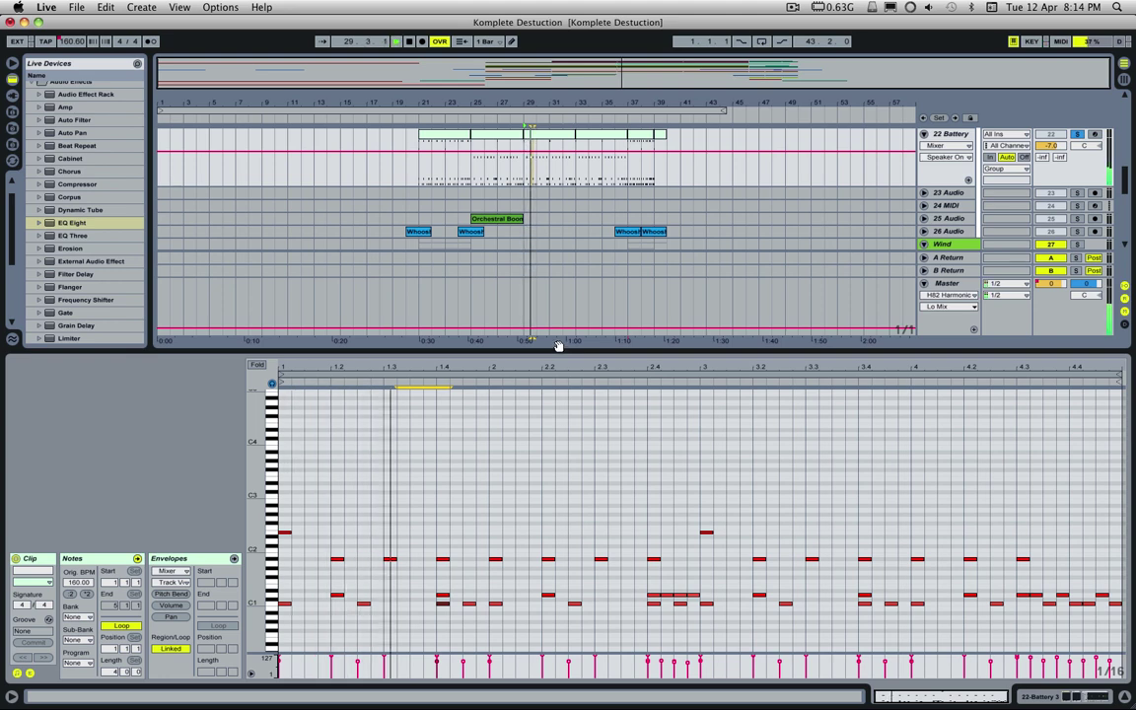
key("space")
scroll(570, 266, "up", 10)
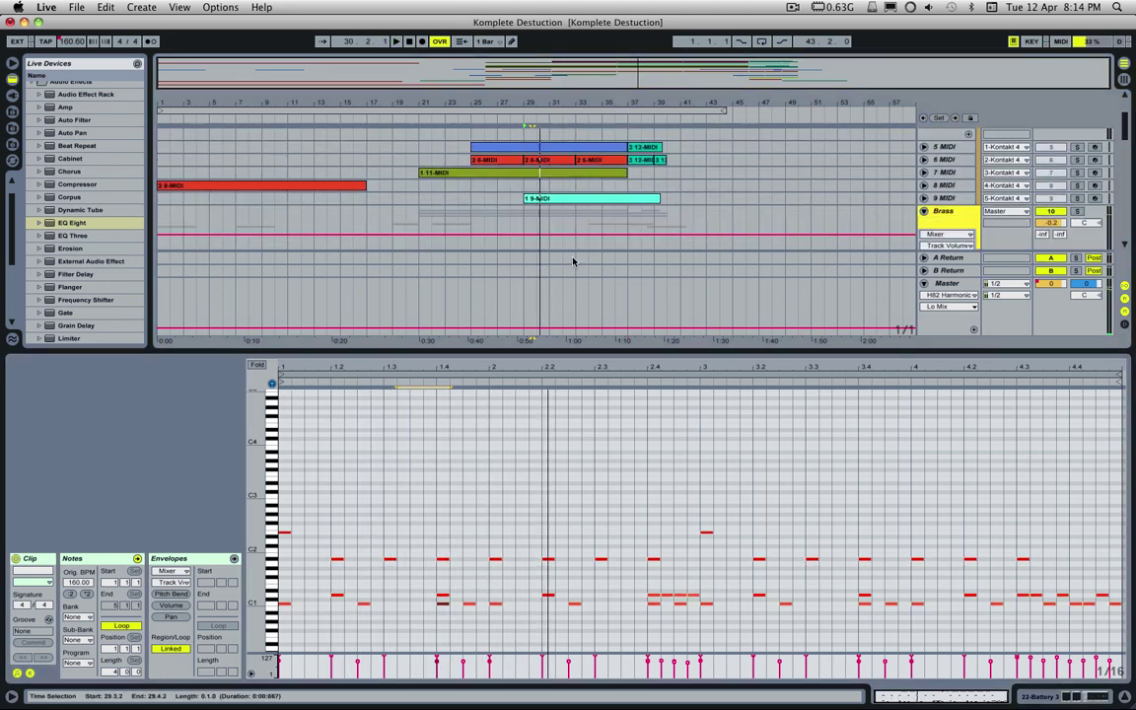
- Load the blue 5 MIDI clip's notes and play it from the clip start
left_click(560, 241)
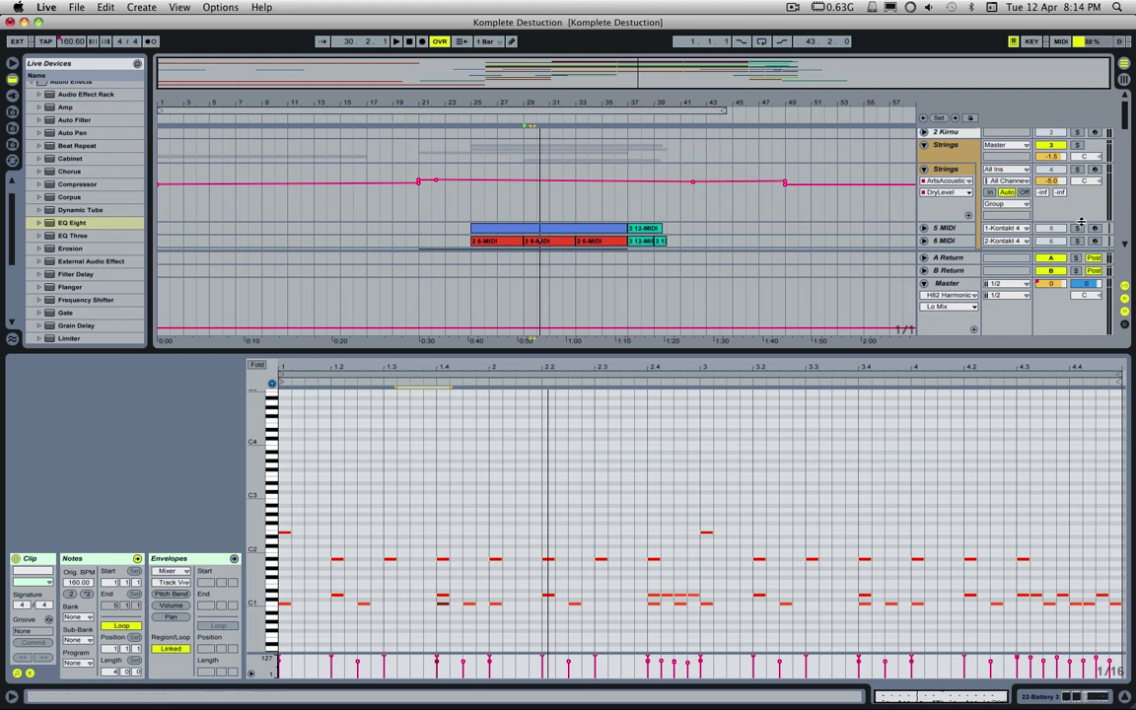
scroll(532, 192, "down", 2)
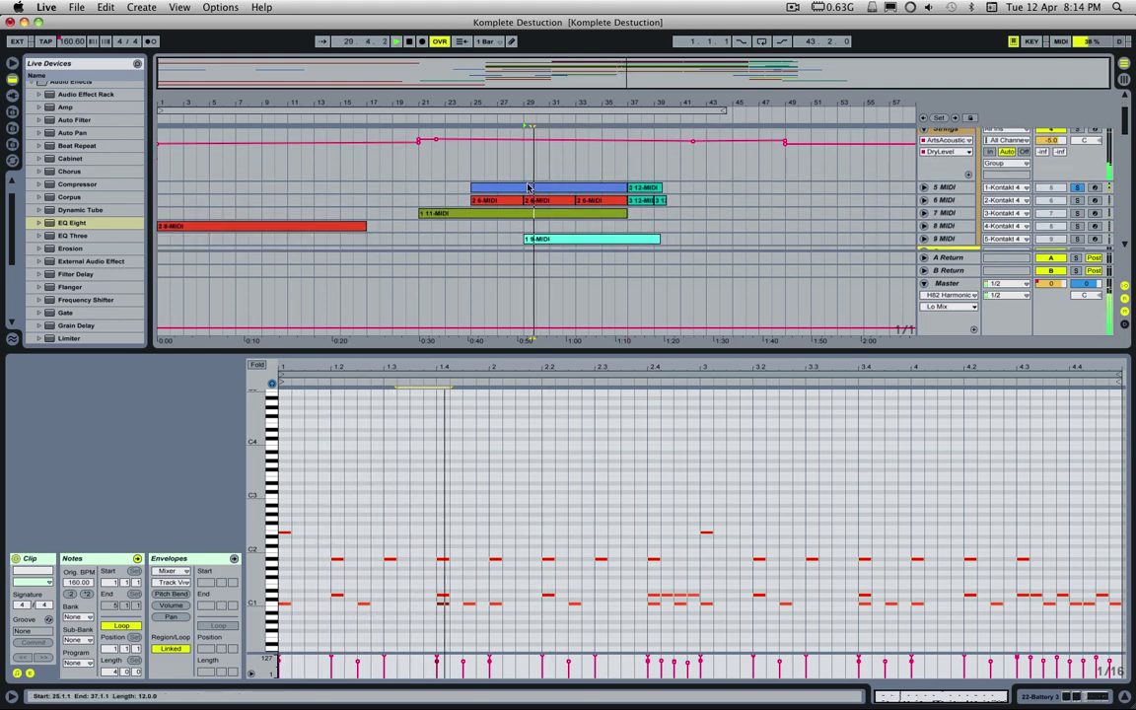
left_click(498, 187)
key("space")
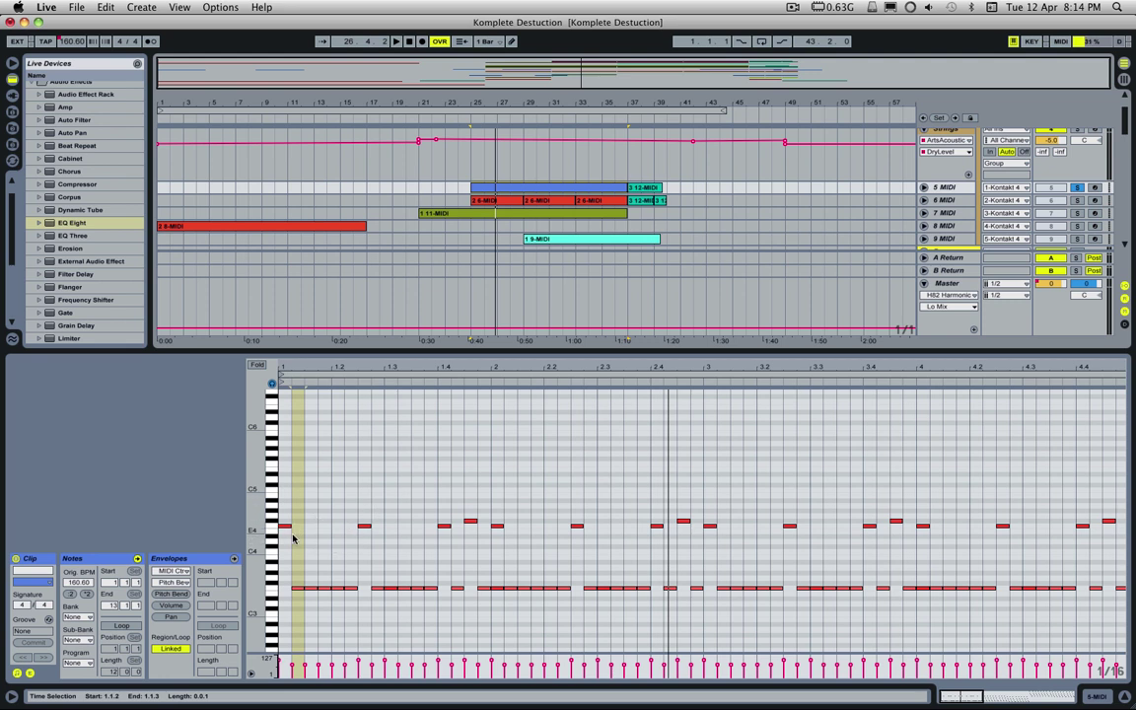
key("space")
- Select the first high note, replay the clip, then deselect and shrink the note editor
left_click(286, 527)
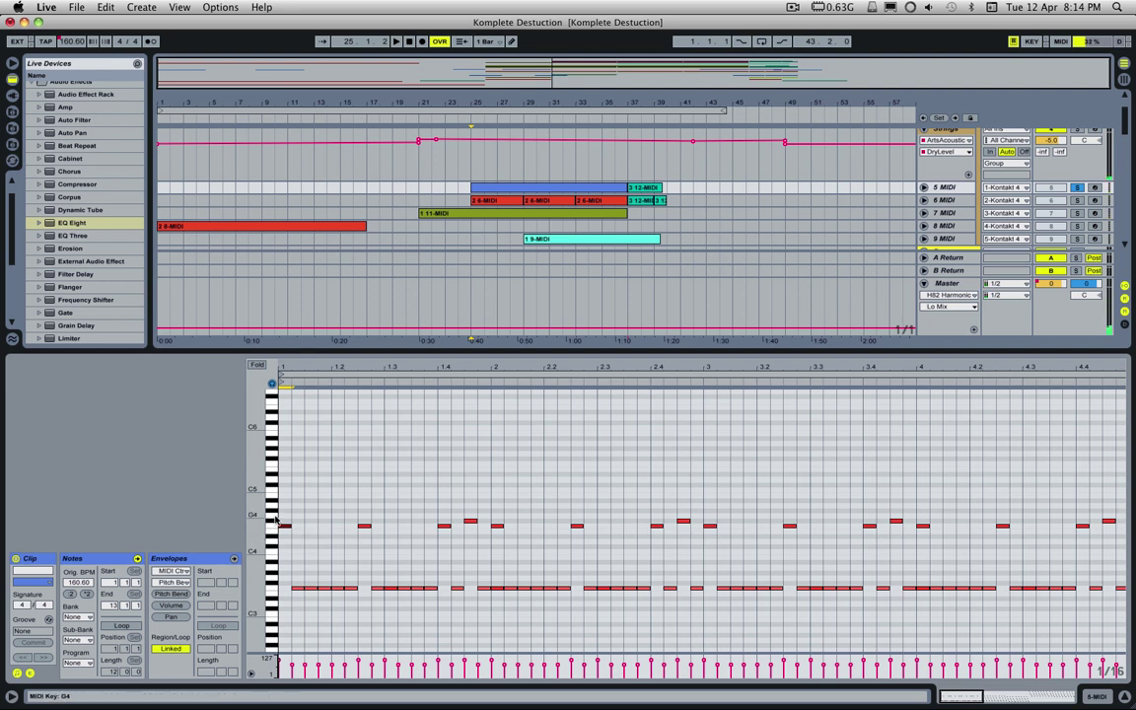
key("space")
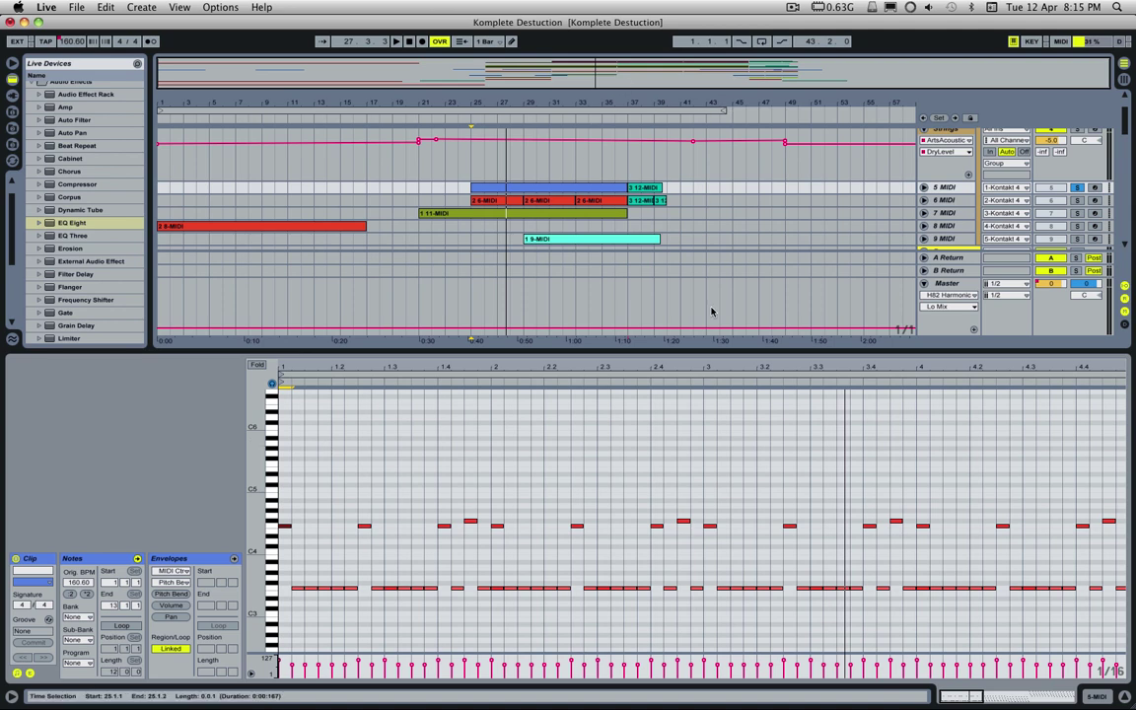
left_click(676, 351)
left_click_drag(676, 351, 679, 543)
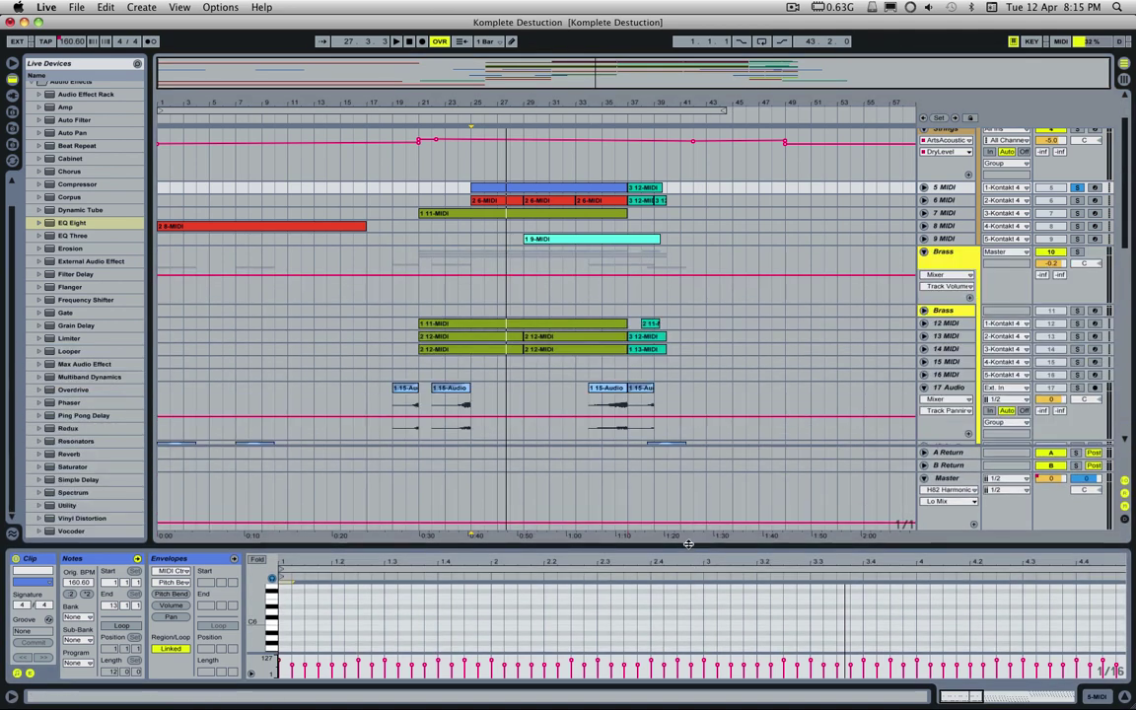
- Play and stop the arrangement so it returns to bar 25, showing the Wind and 29 MIDI tracks
scroll(686, 336, "down", 10)
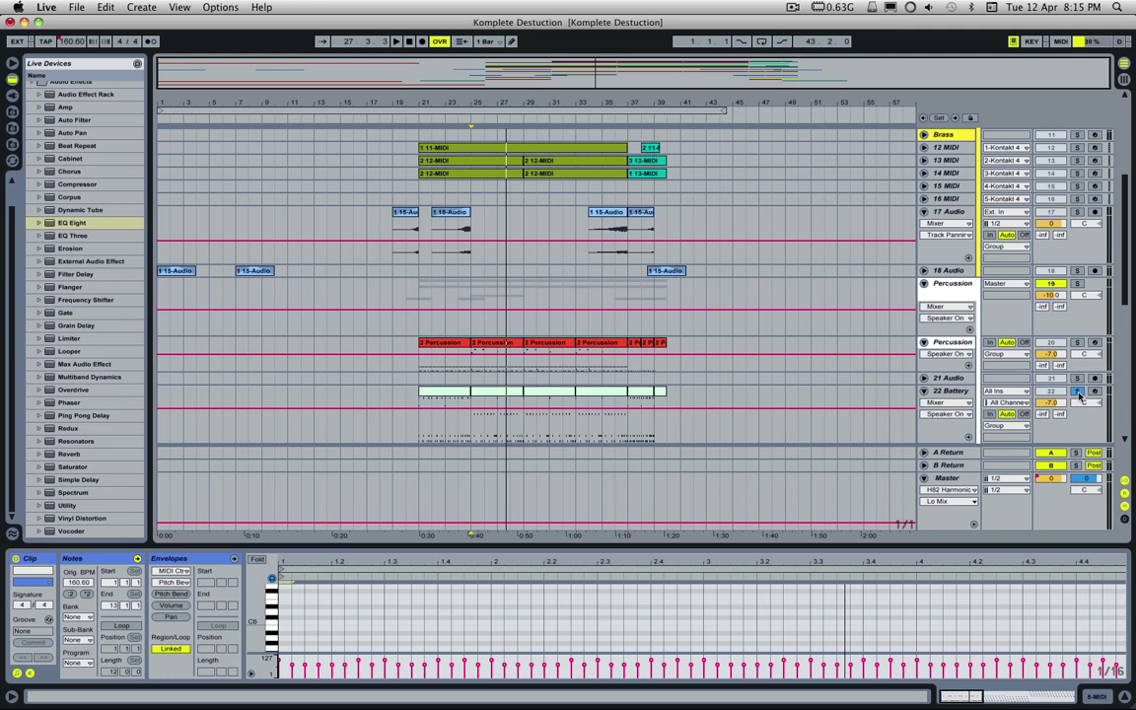
key("space")
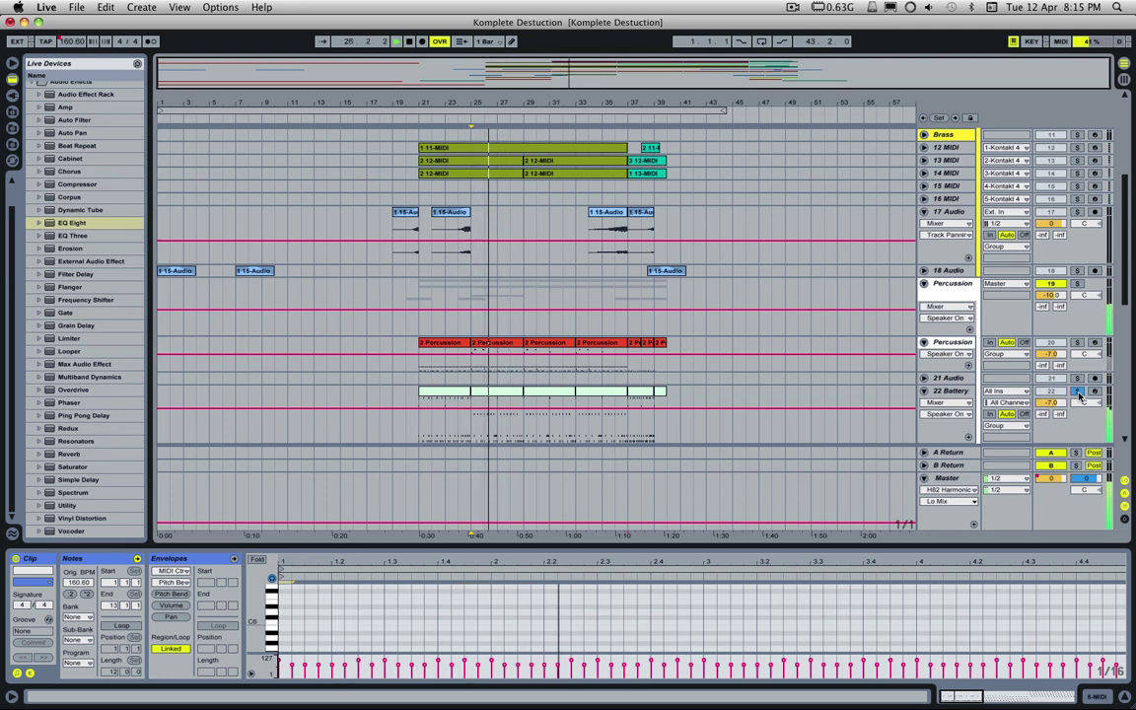
key("space")
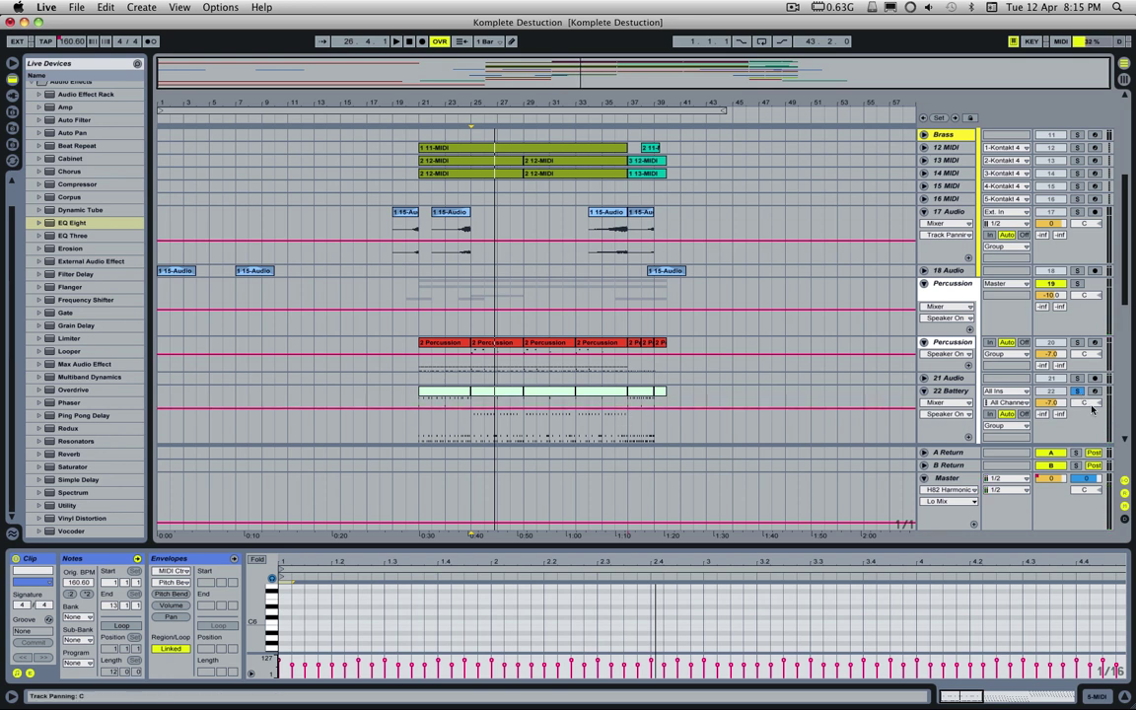
scroll(1092, 322, "down", 3)
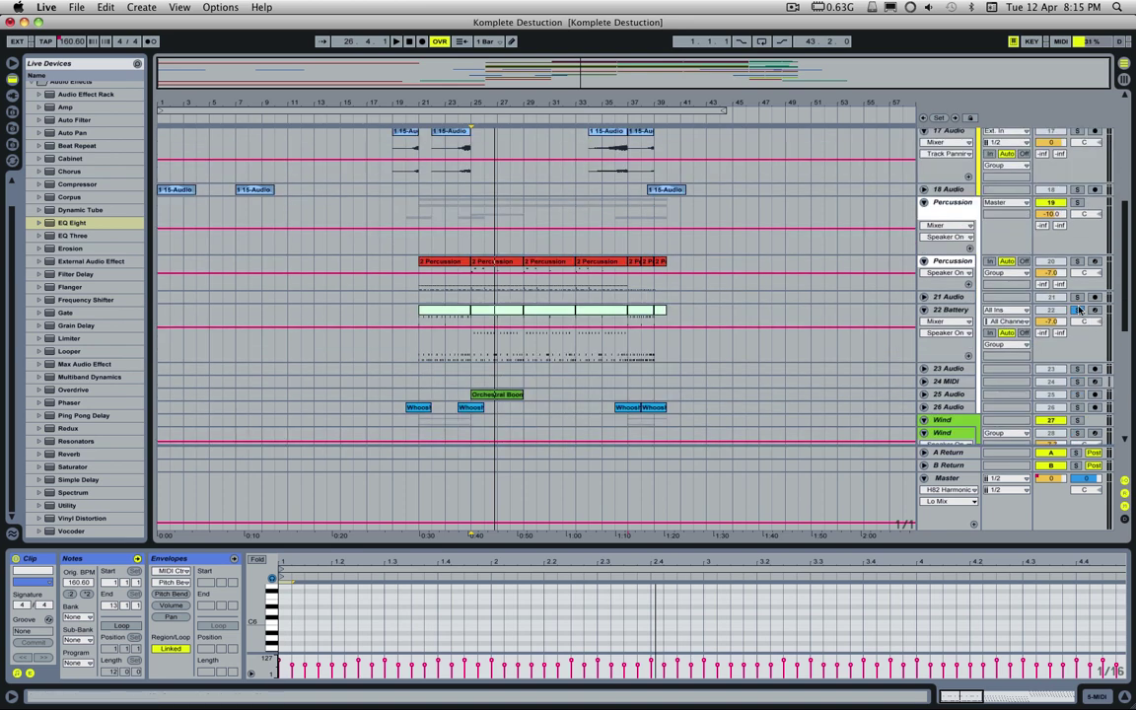
key("space")
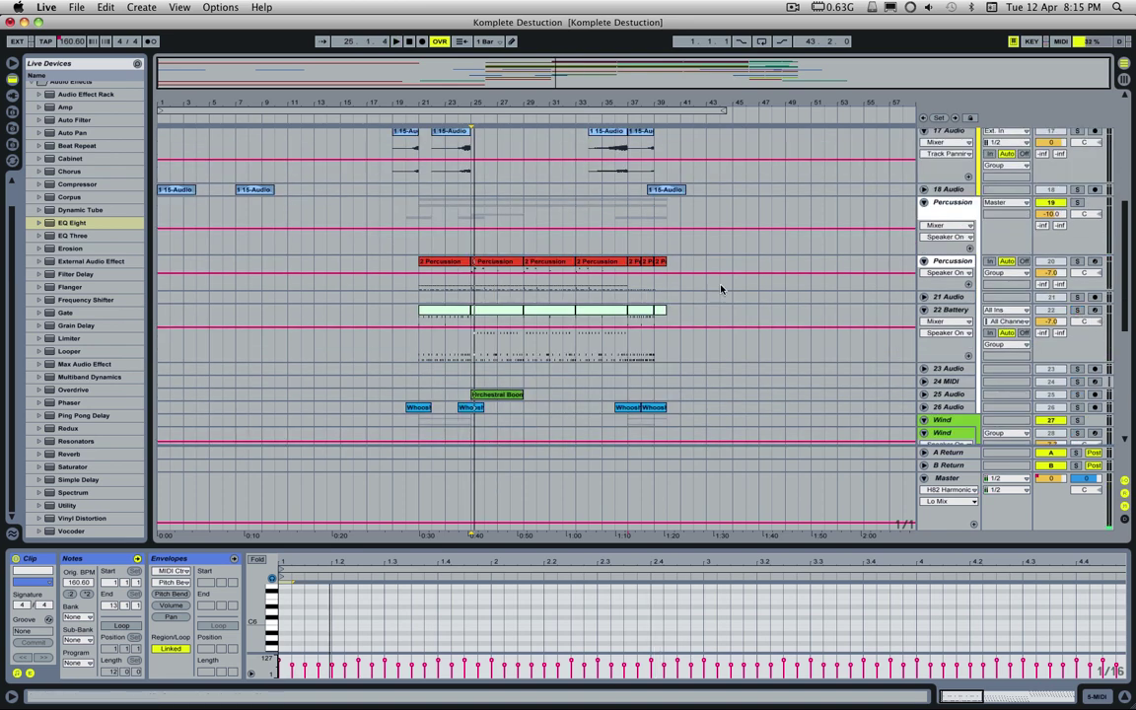
scroll(551, 299, "up", 10)
scroll(542, 298, "down", 9)
scroll(666, 324, "down", 1)
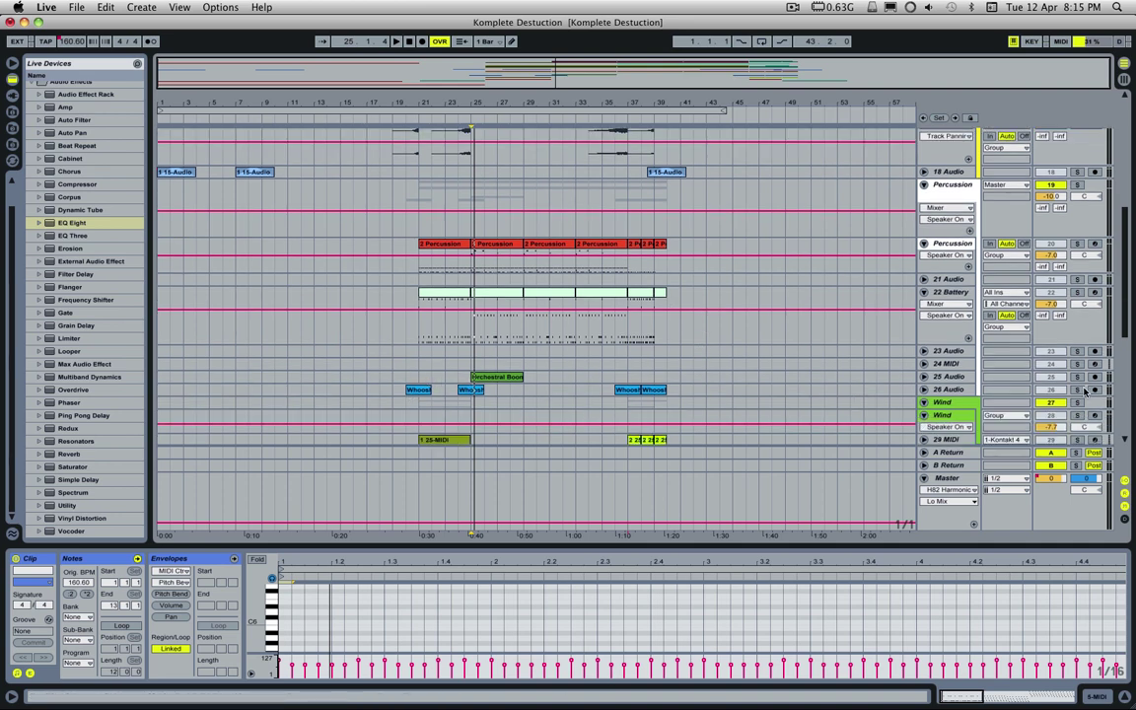
- Play the Whoosh sample on 26 Audio once and stop it
left_click(471, 389)
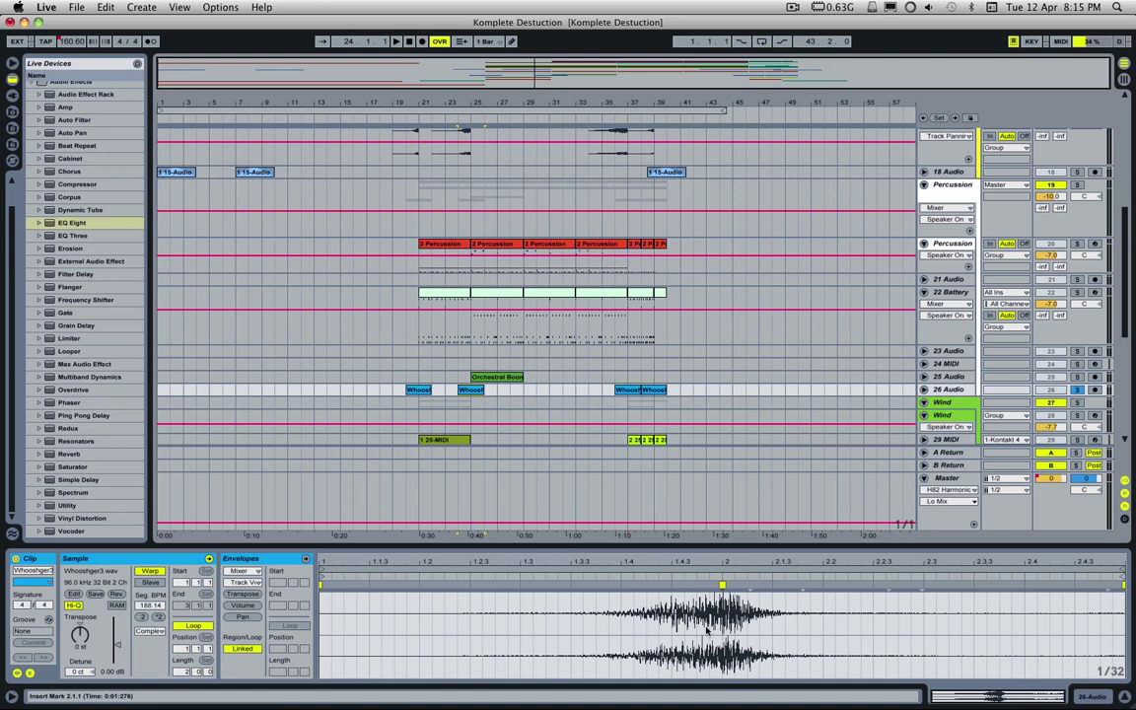
key("space")
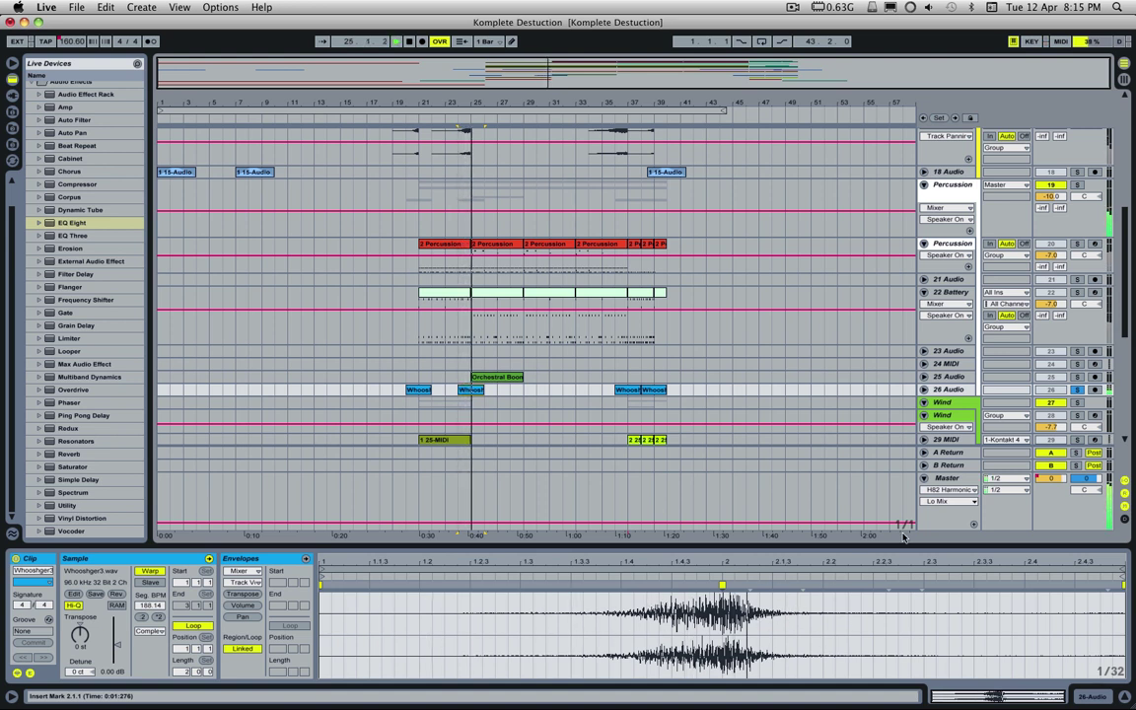
key("space")
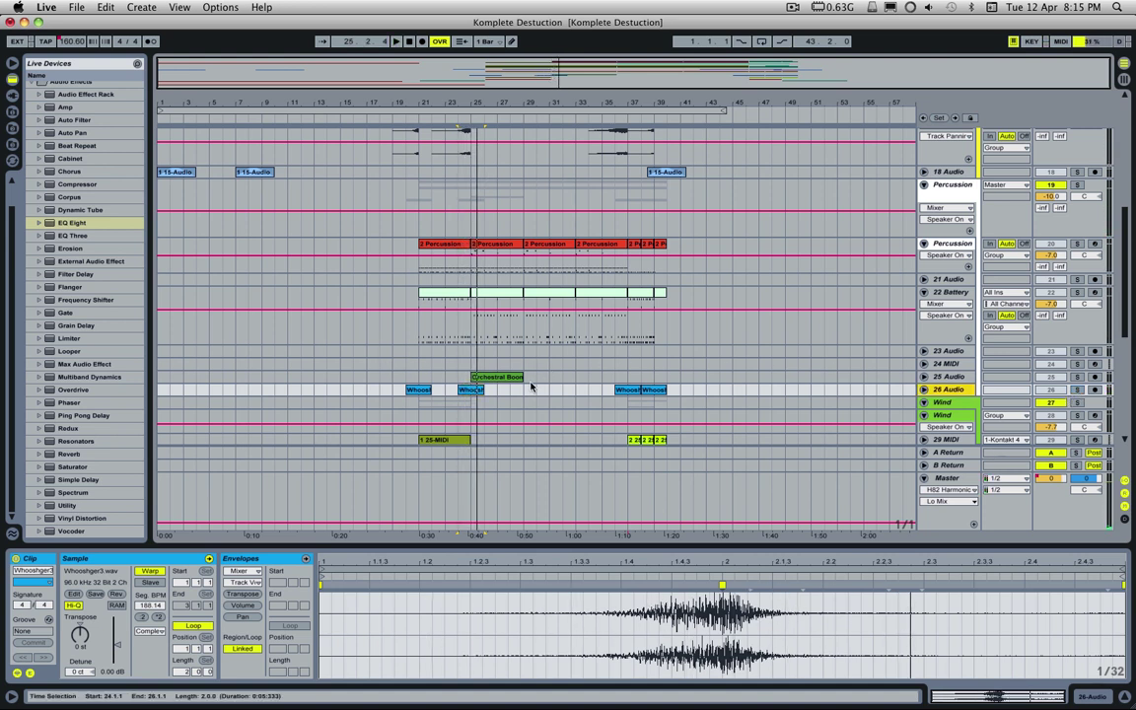
scroll(781, 248, "up", 10)
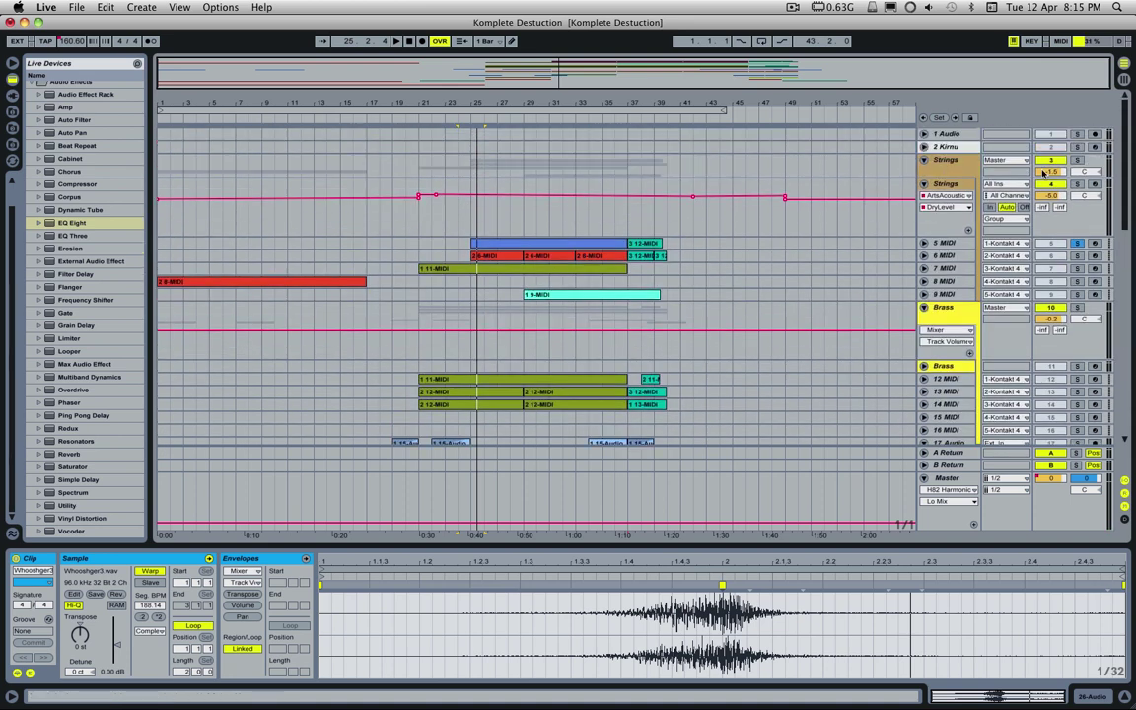
scroll(883, 292, "down", 10)
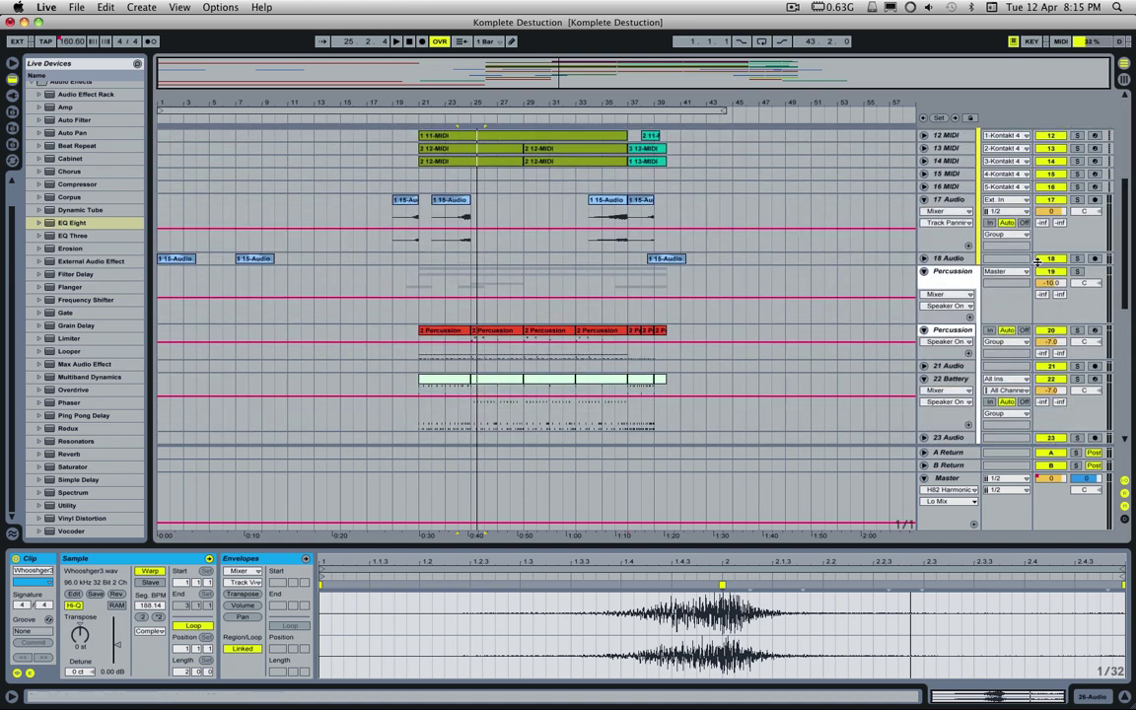
scroll(899, 318, "down", 5)
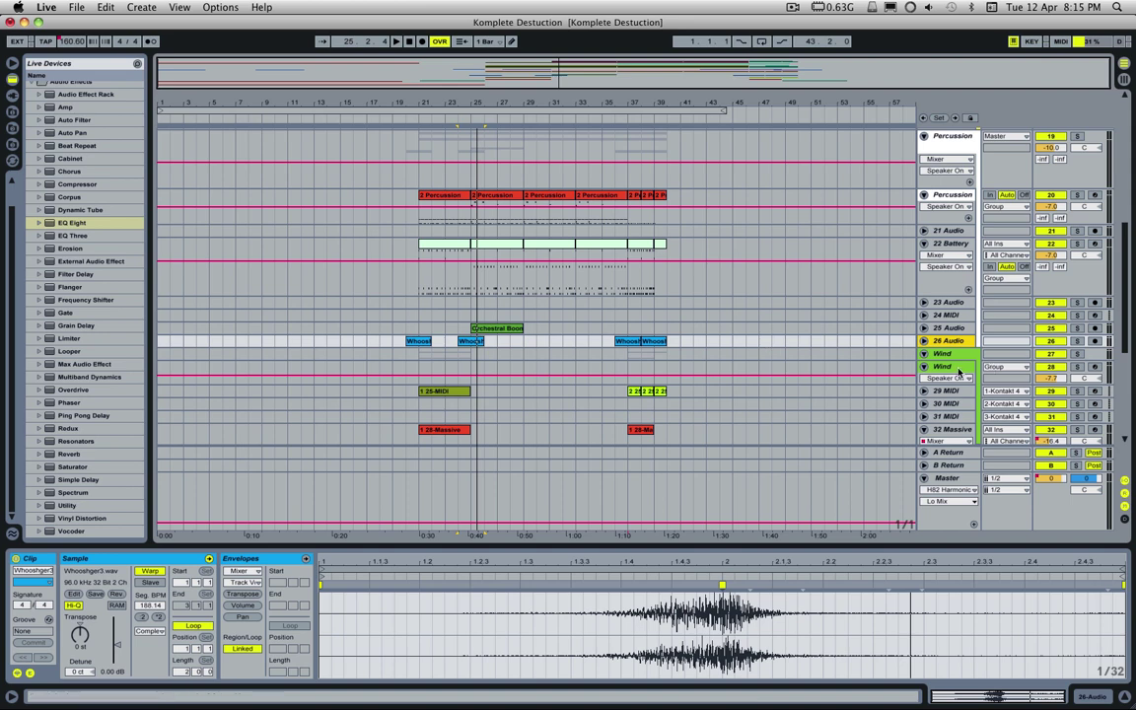
scroll(953, 381, "down", 3)
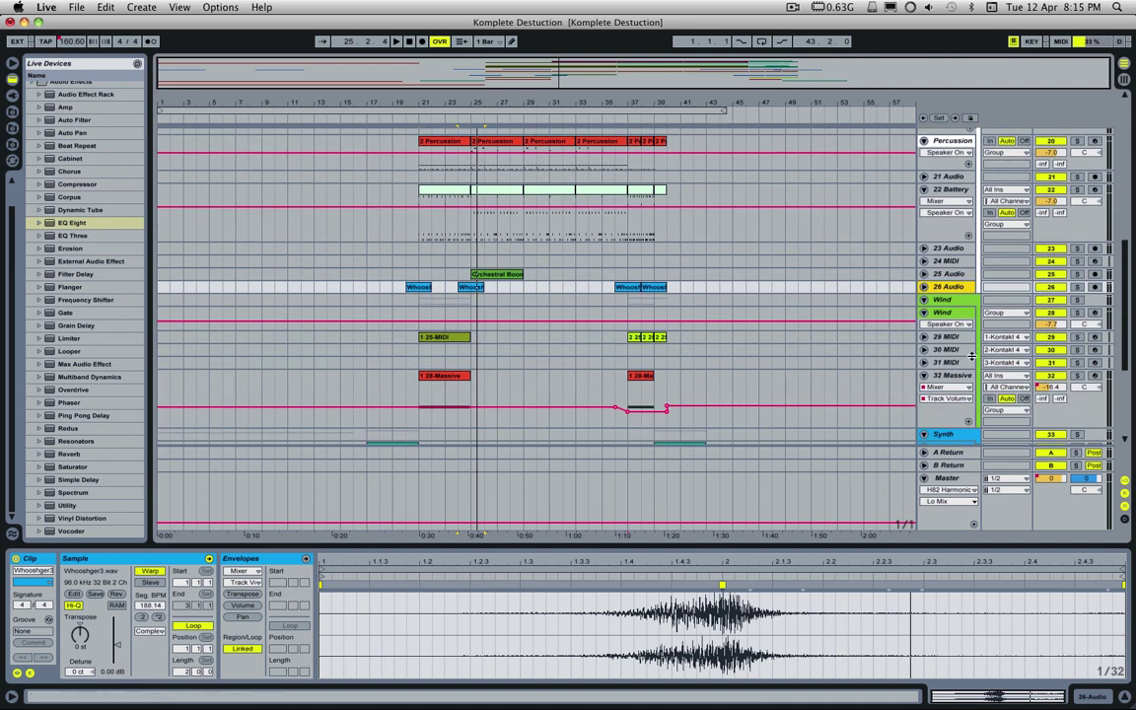
- Solo 32 Massive and play the 28-Massive clip with its F3 note in the editor
left_click(1076, 376)
scroll(453, 369, "up", 5)
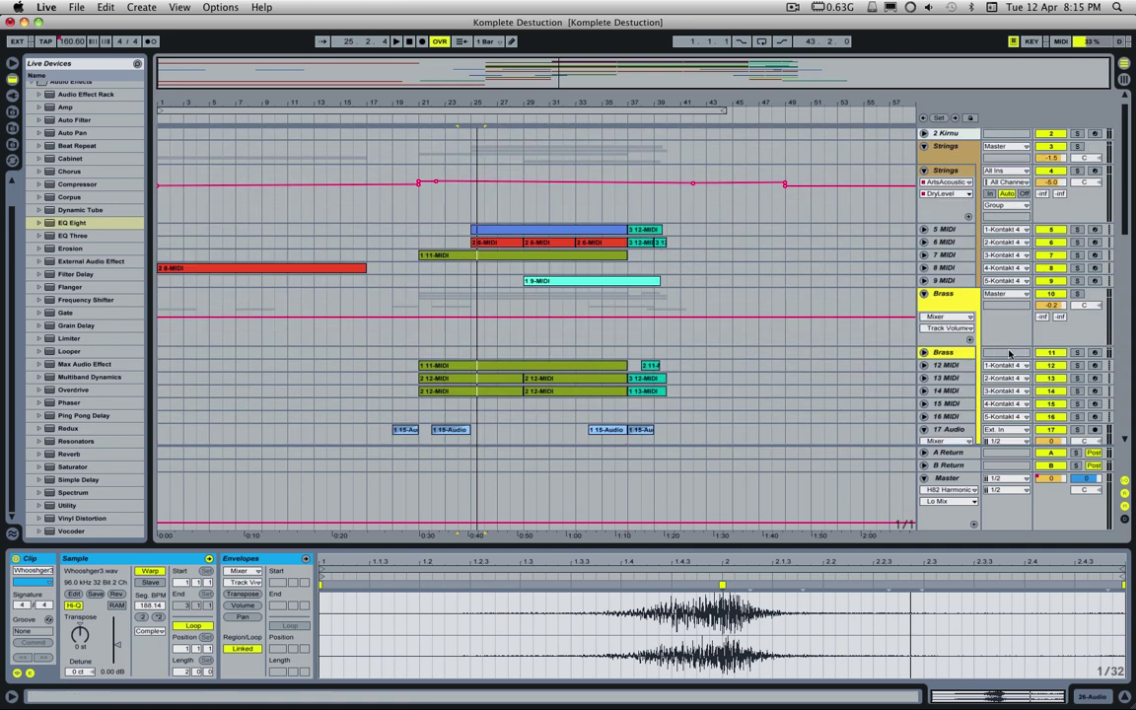
scroll(453, 369, "down", 5)
left_click(452, 369)
key("space")
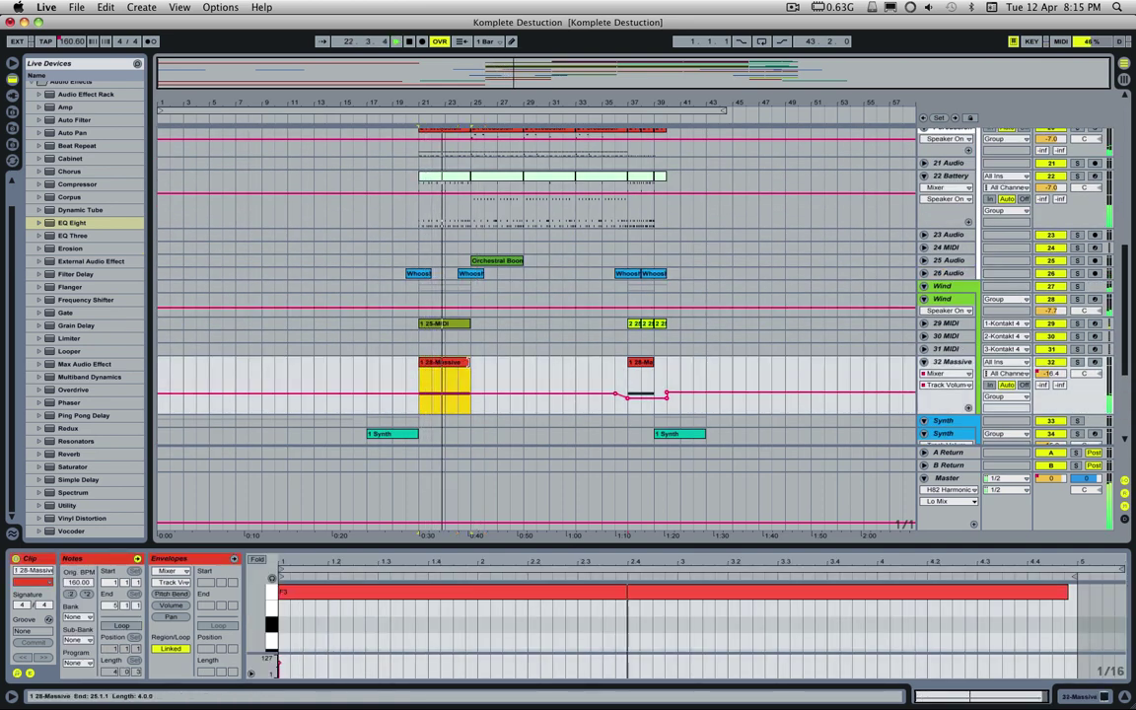
- Solo 32 Massive and open its Massive synth editor window
left_click(1079, 362)
key("space")
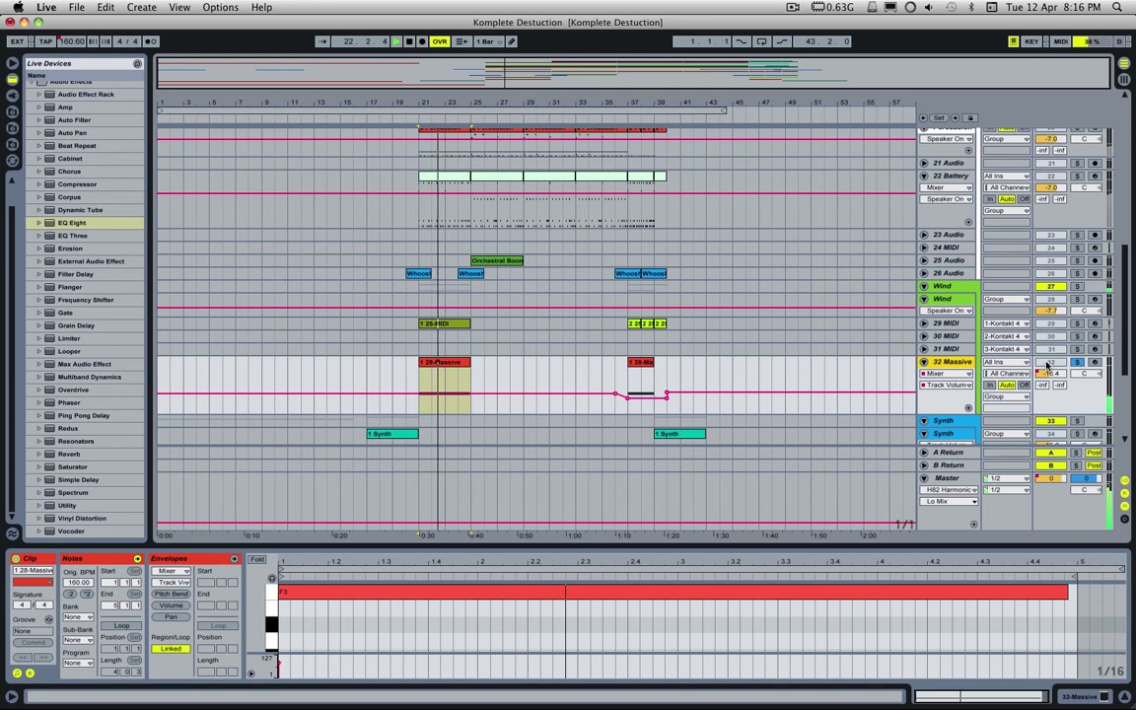
double_click(962, 365)
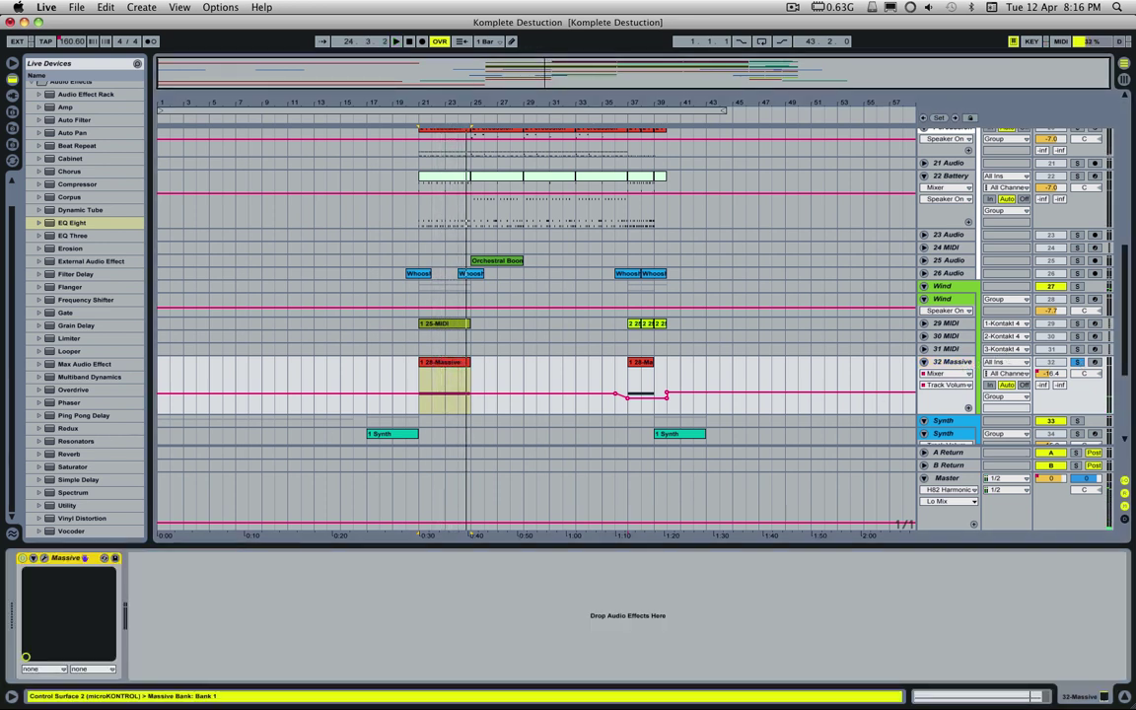
left_click(43, 559)
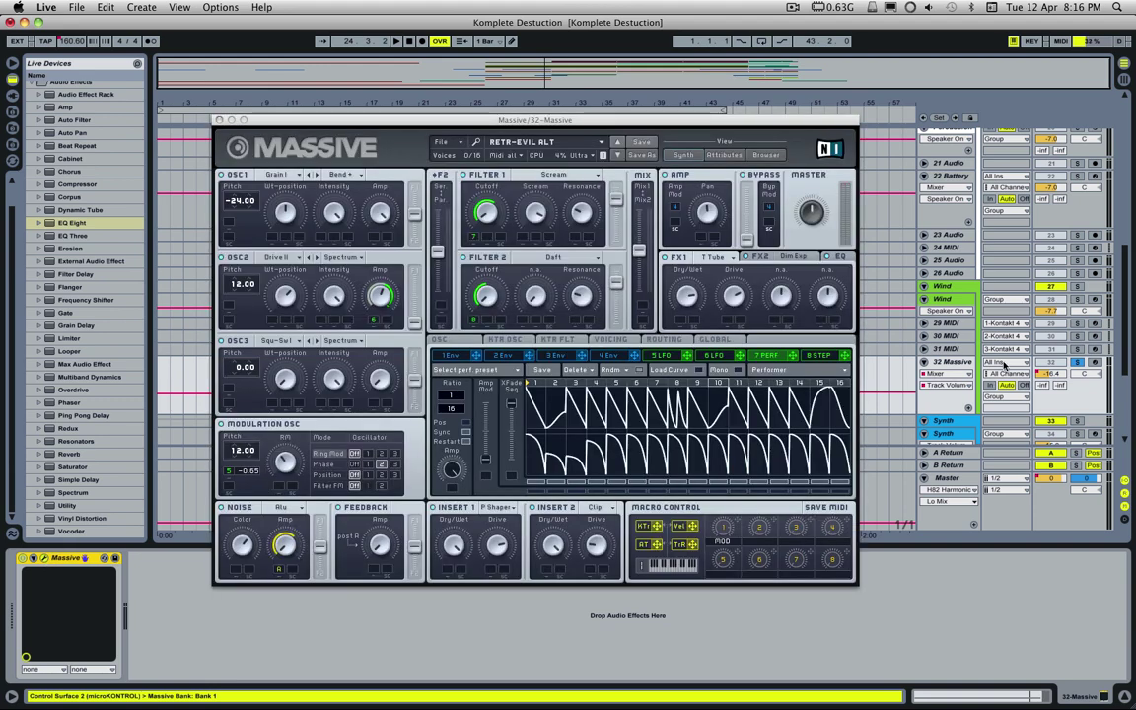
- Audition the RETR-EVIL ALT preset, restarting playback from bar 21
key("space")
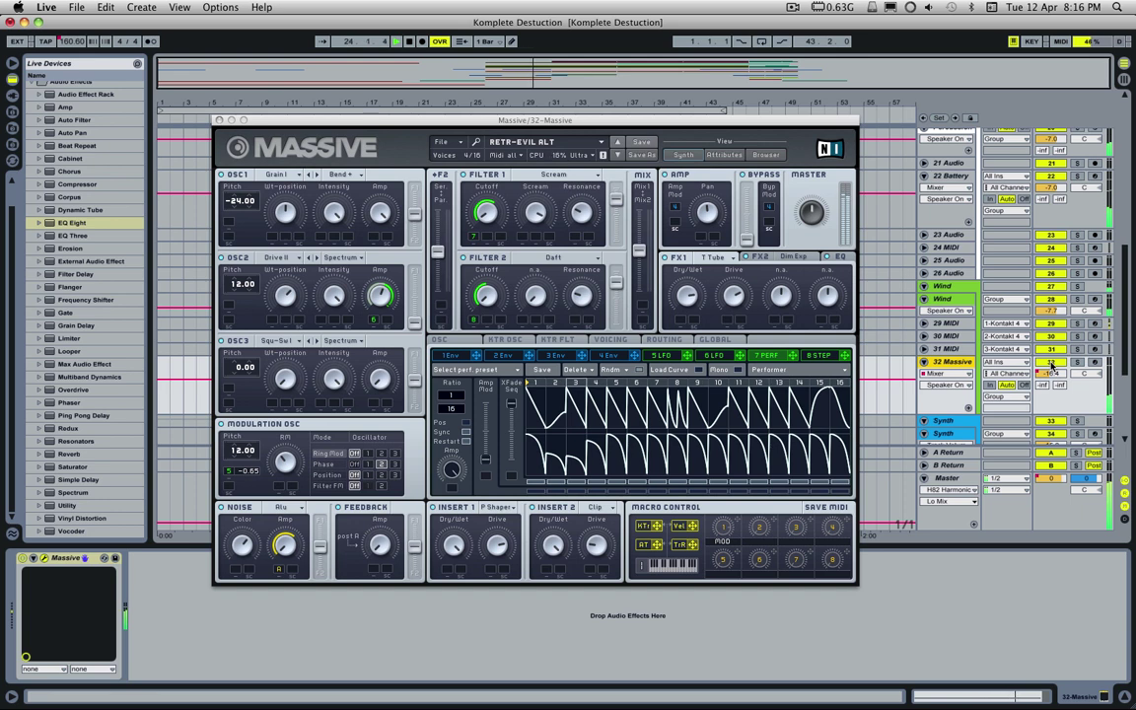
key("space")
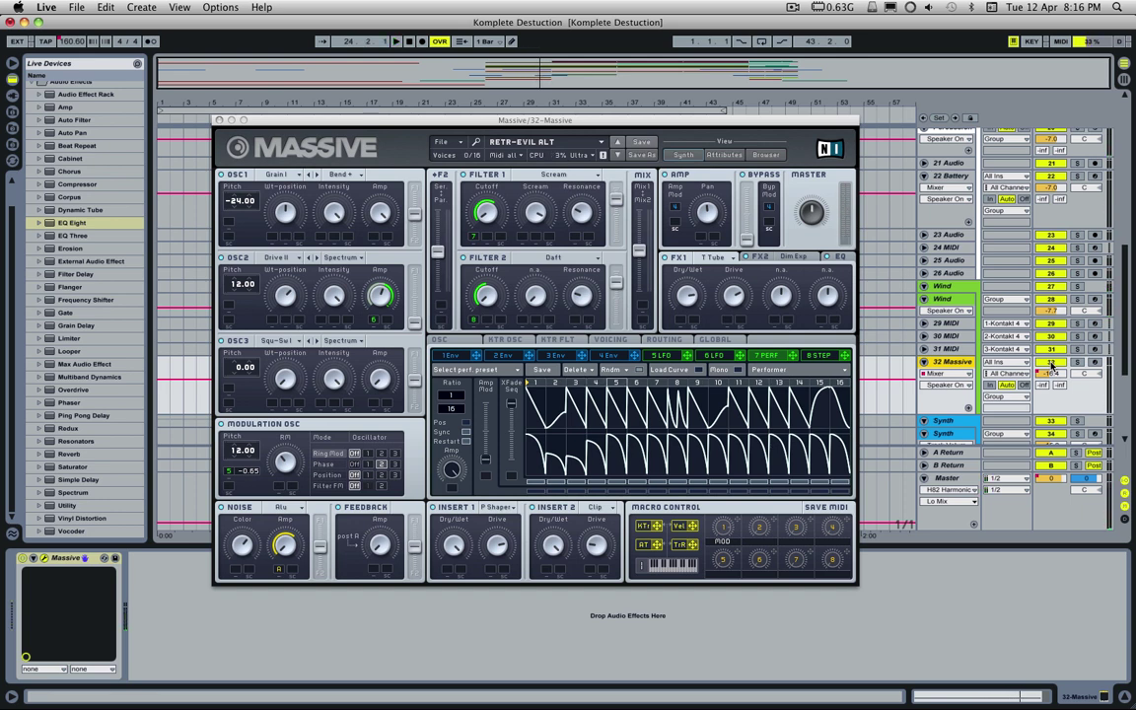
key("space")
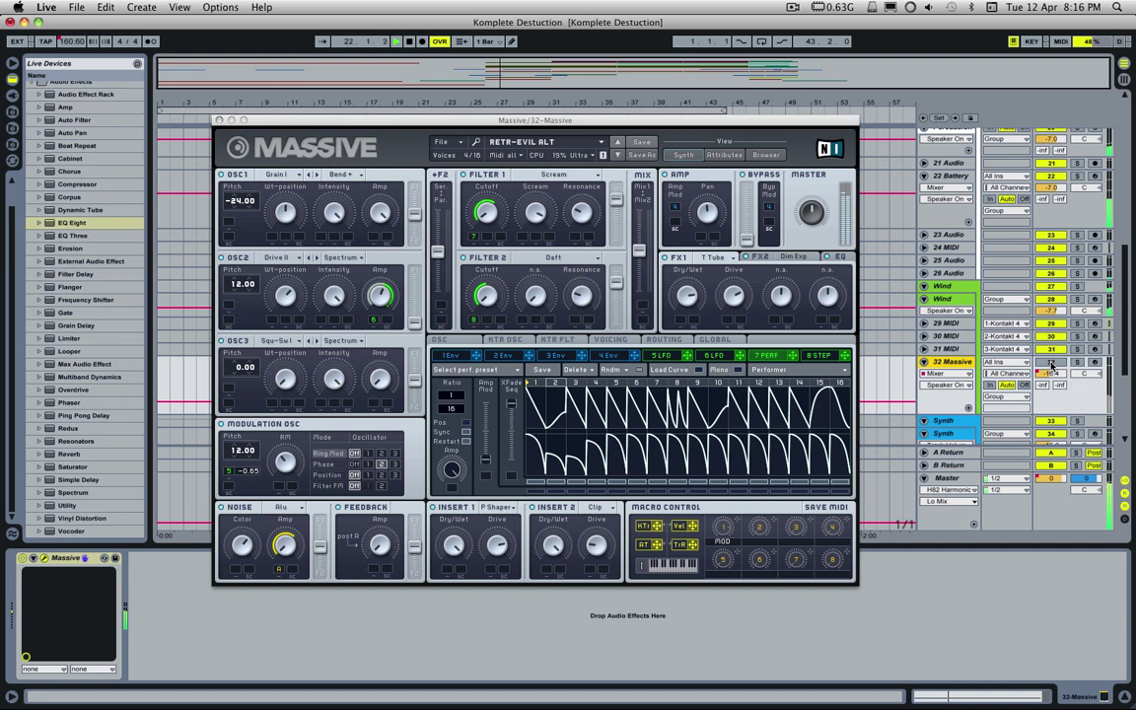
key("space")
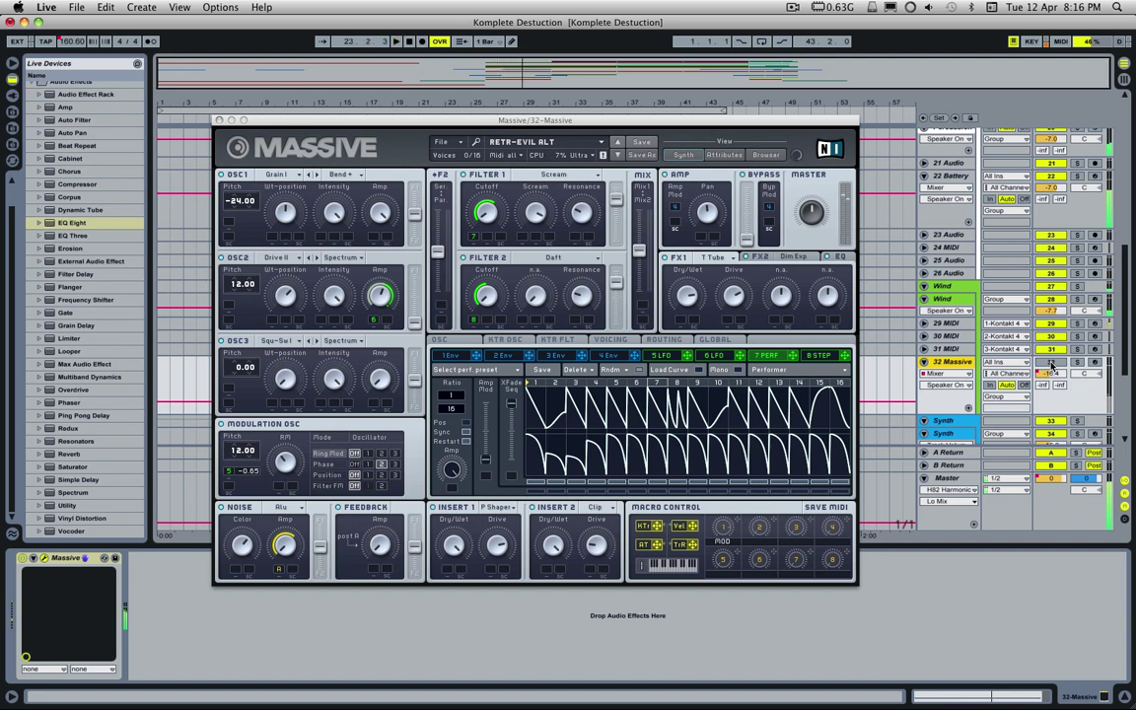
key("space")
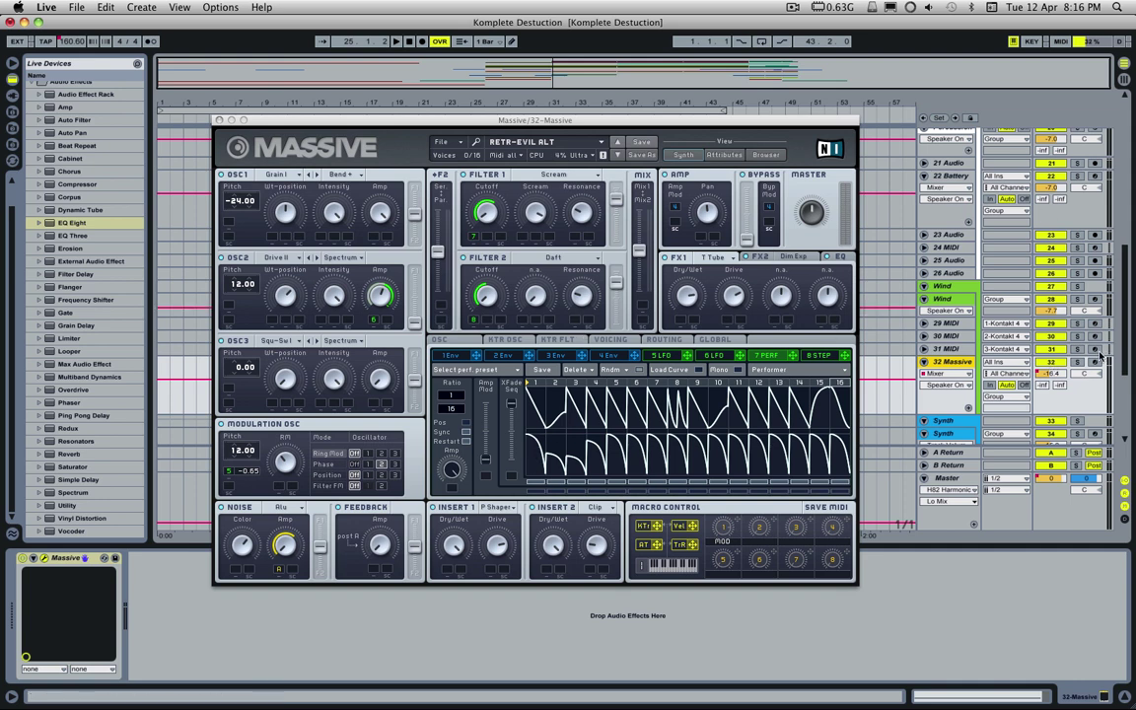
- Arm 32 Massive for recording and reposition the Massive editor window
left_click(1095, 362)
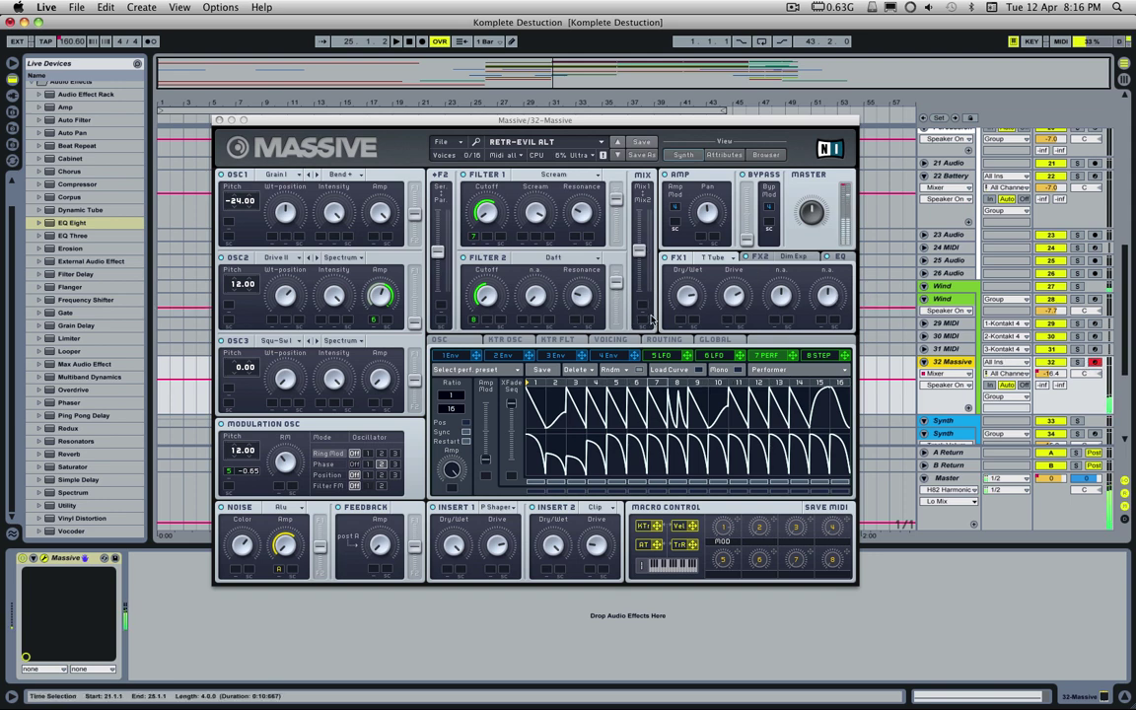
left_click_drag(475, 124, 490, 112)
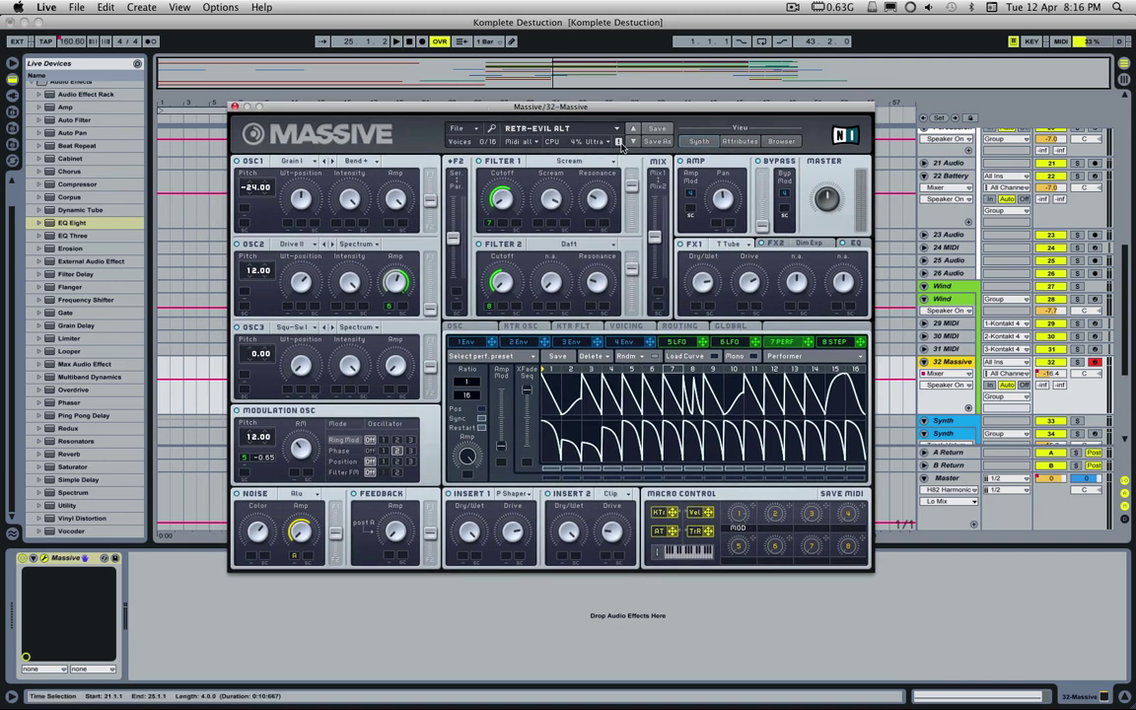
left_click_drag(541, 107, 560, 125)
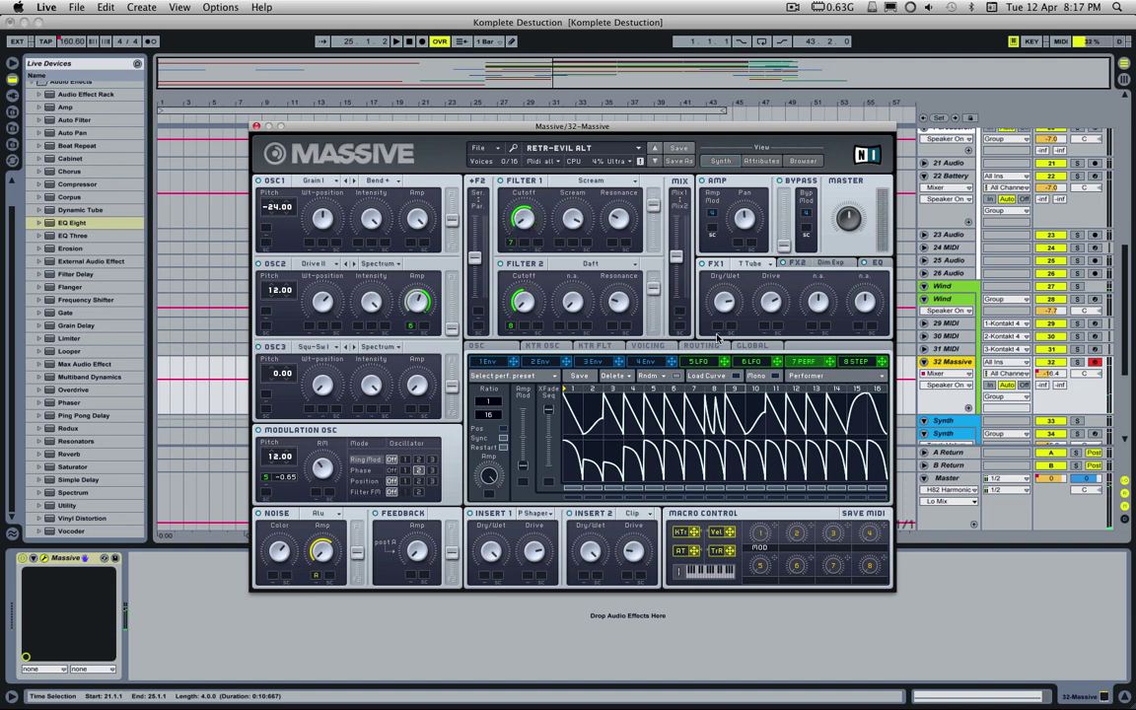
- Inspect Massive's 8 STEP stepper modulation pattern, then its 6 LFO curve editor
left_click(855, 364)
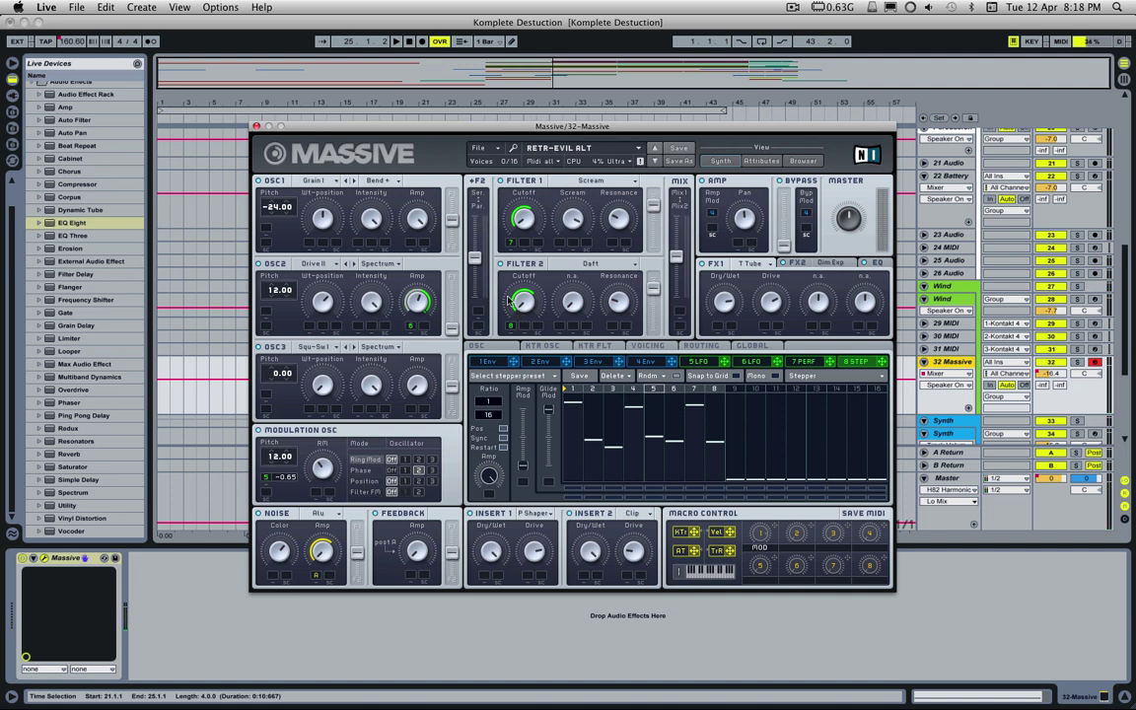
left_click(758, 366)
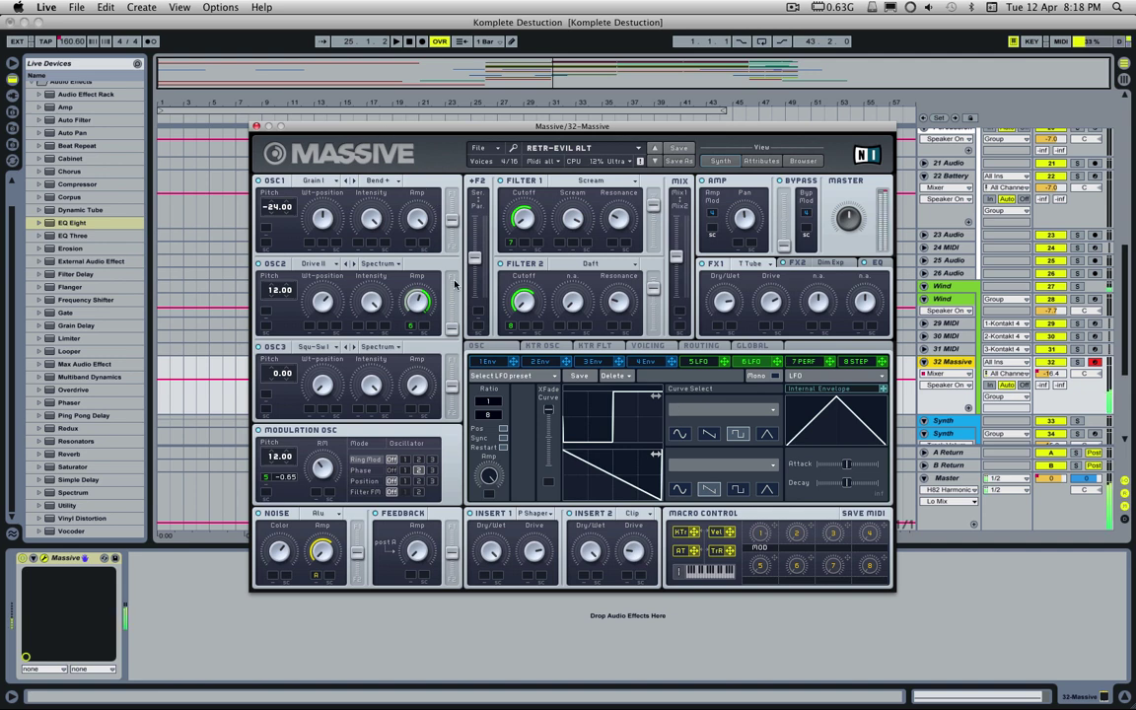
- Close the Massive plugin window and scroll back through the arrangement
left_click(255, 127)
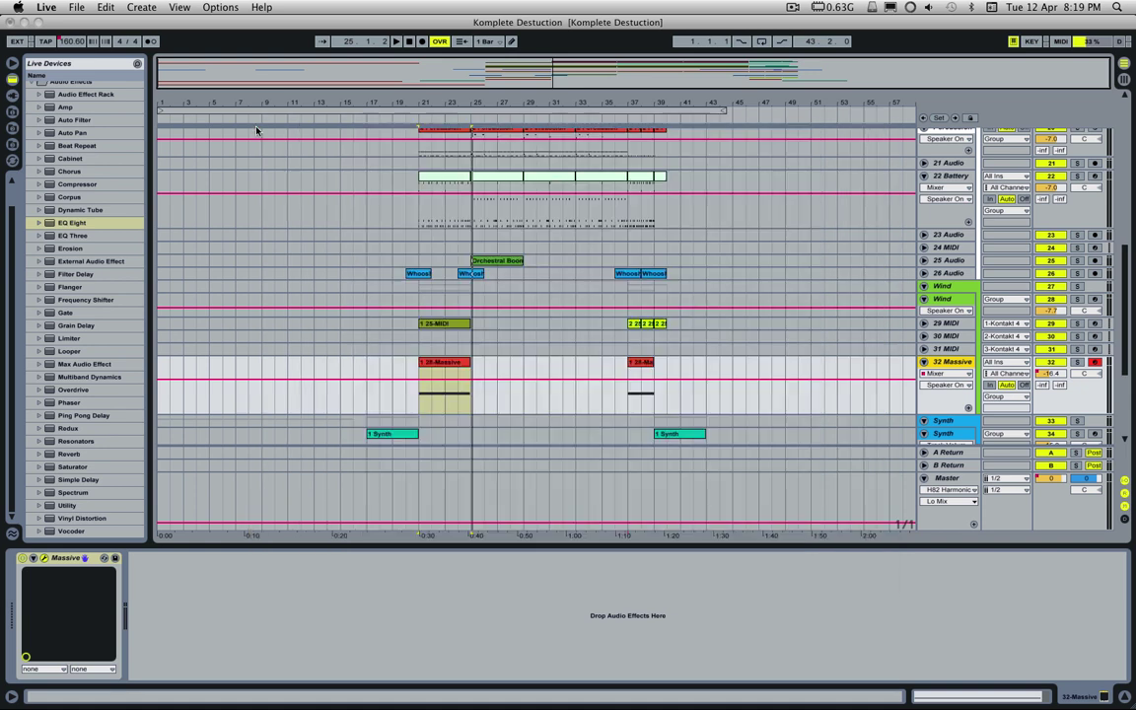
scroll(718, 316, "down", 2)
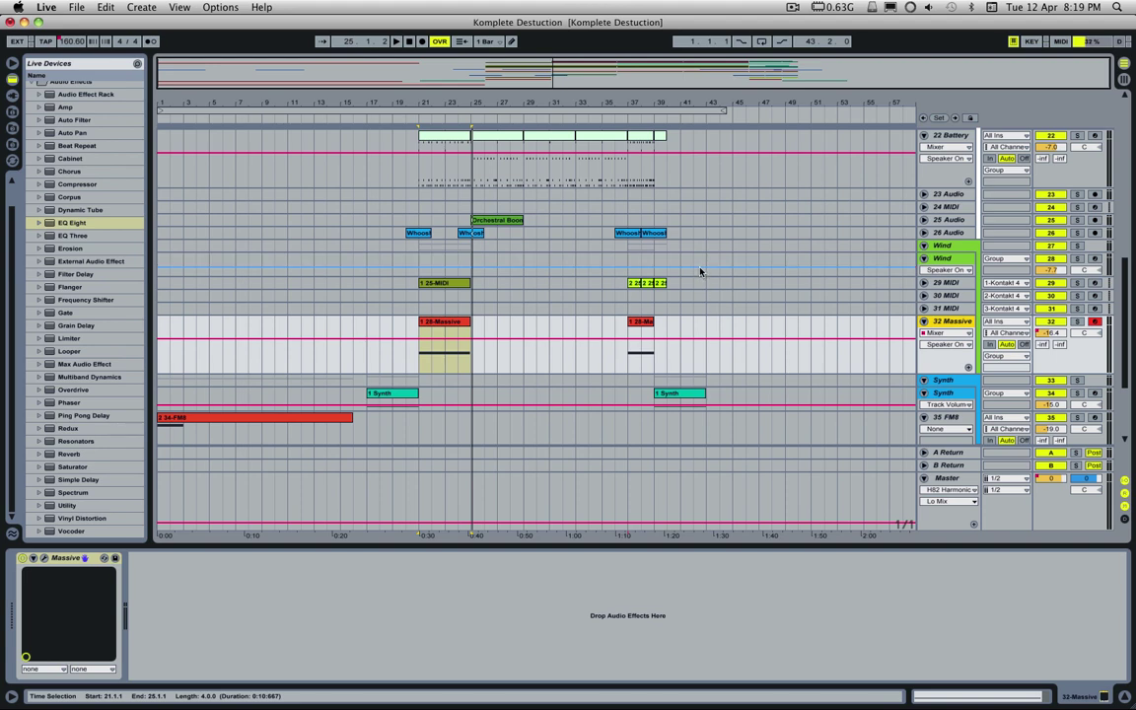
scroll(786, 277, "up", 5)
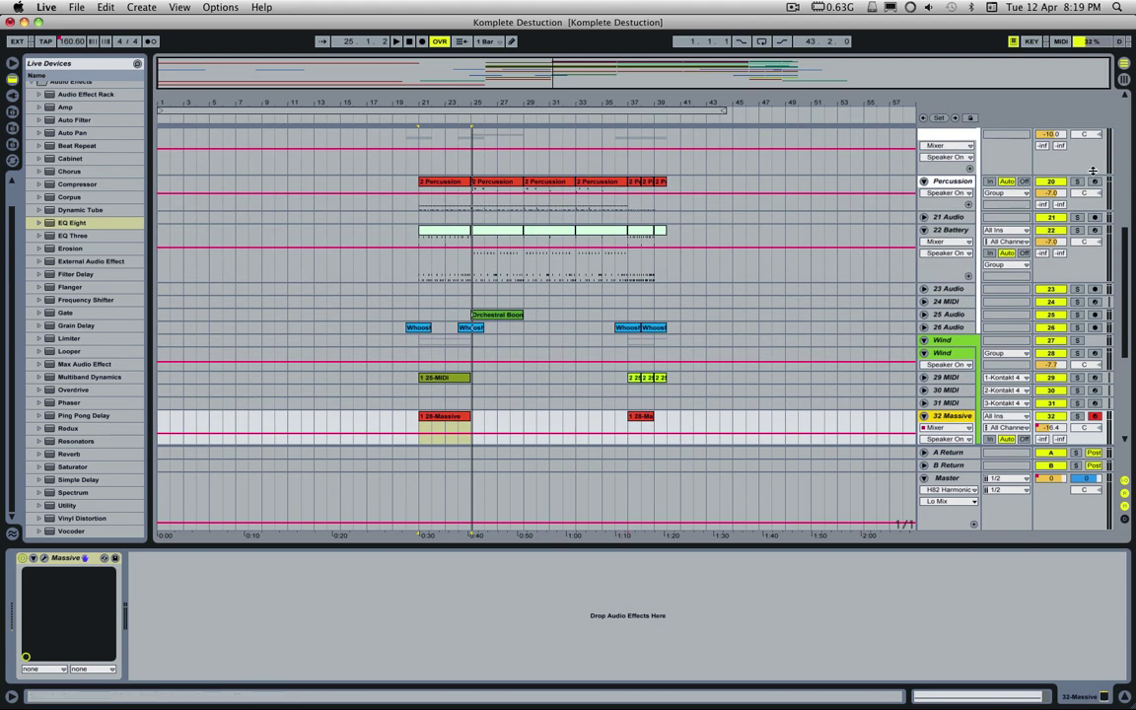
scroll(1093, 171, "up", 4)
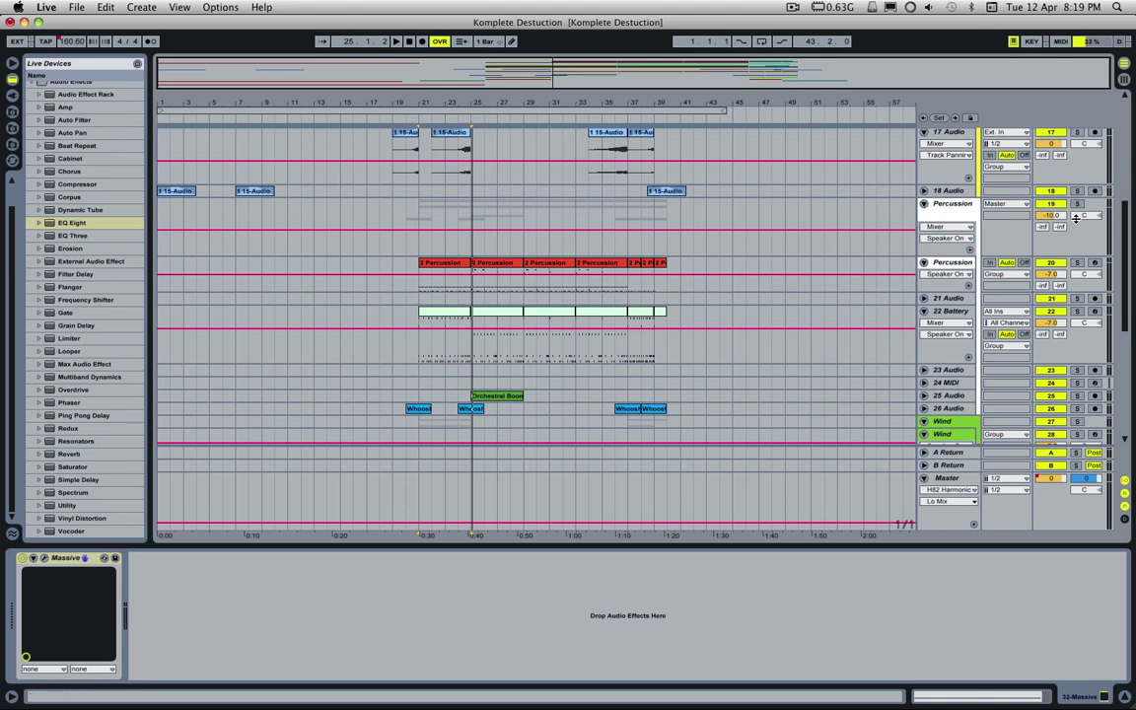
- Show the Percussion track's Elephant and T-RackS 3 chain, then select the 29 MIDI lane at bar 21
left_click(1073, 207)
scroll(1071, 227, "down", 10)
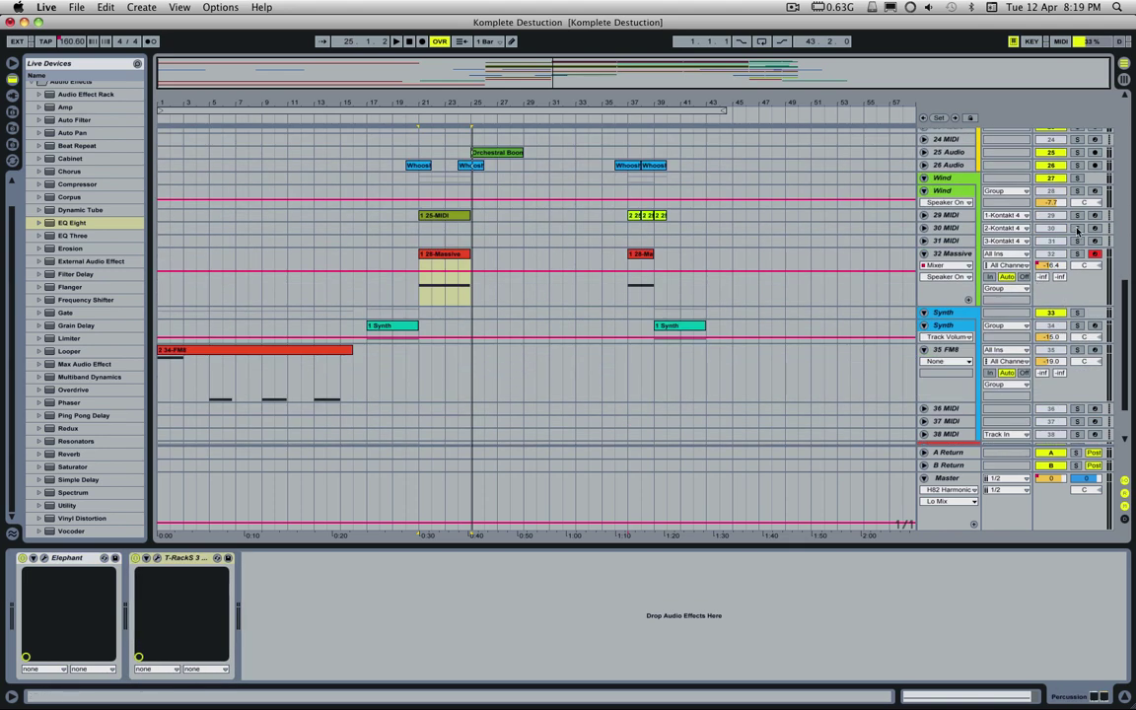
scroll(1066, 286, "up", 4)
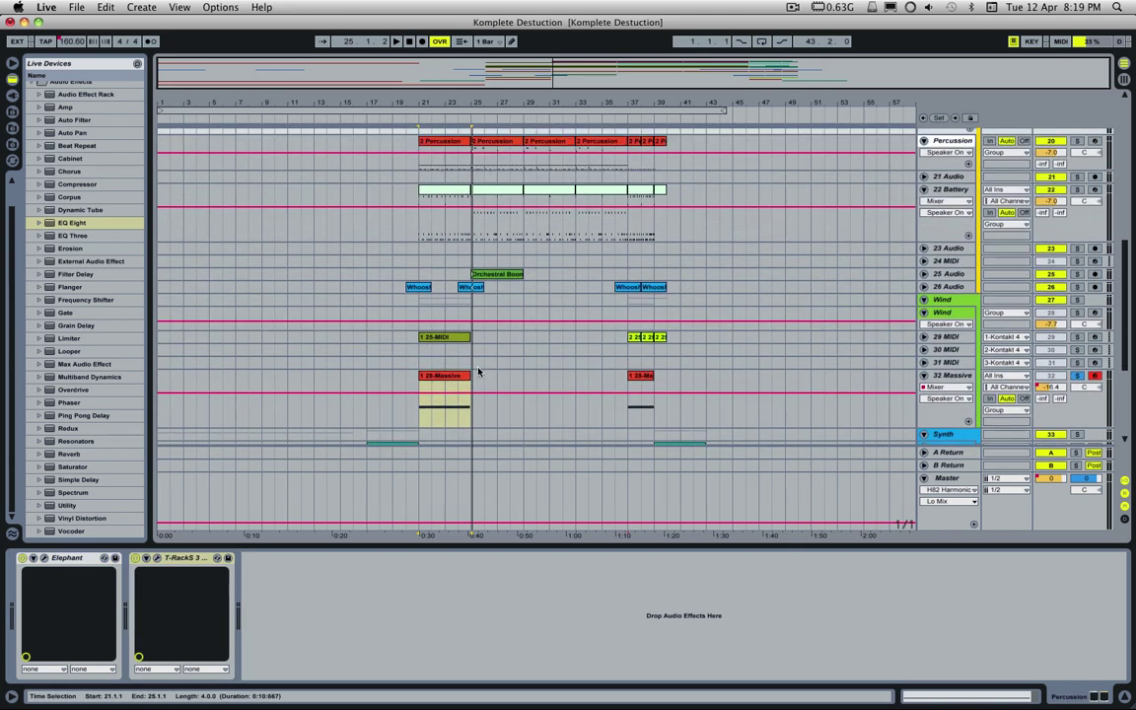
left_click(422, 338)
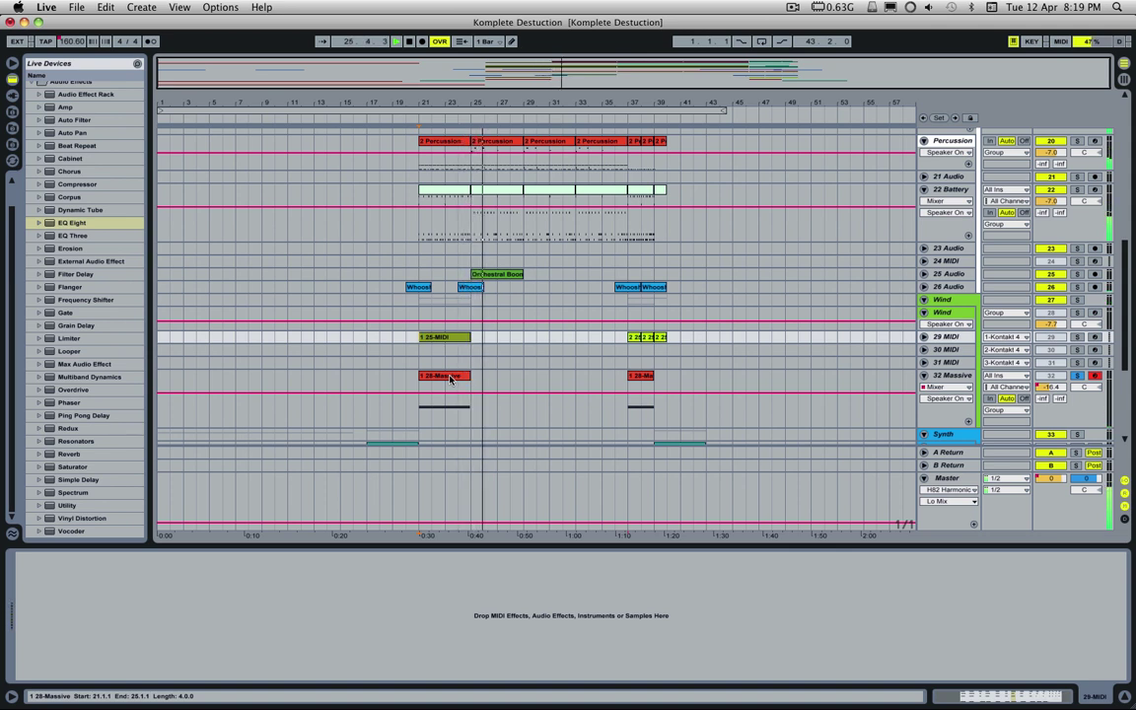
- Alt-drag a copy of the 28-Massive clip to bar 25, play it, then delete it
left_click(446, 381)
left_click_drag(446, 381, 497, 383)
key("space")
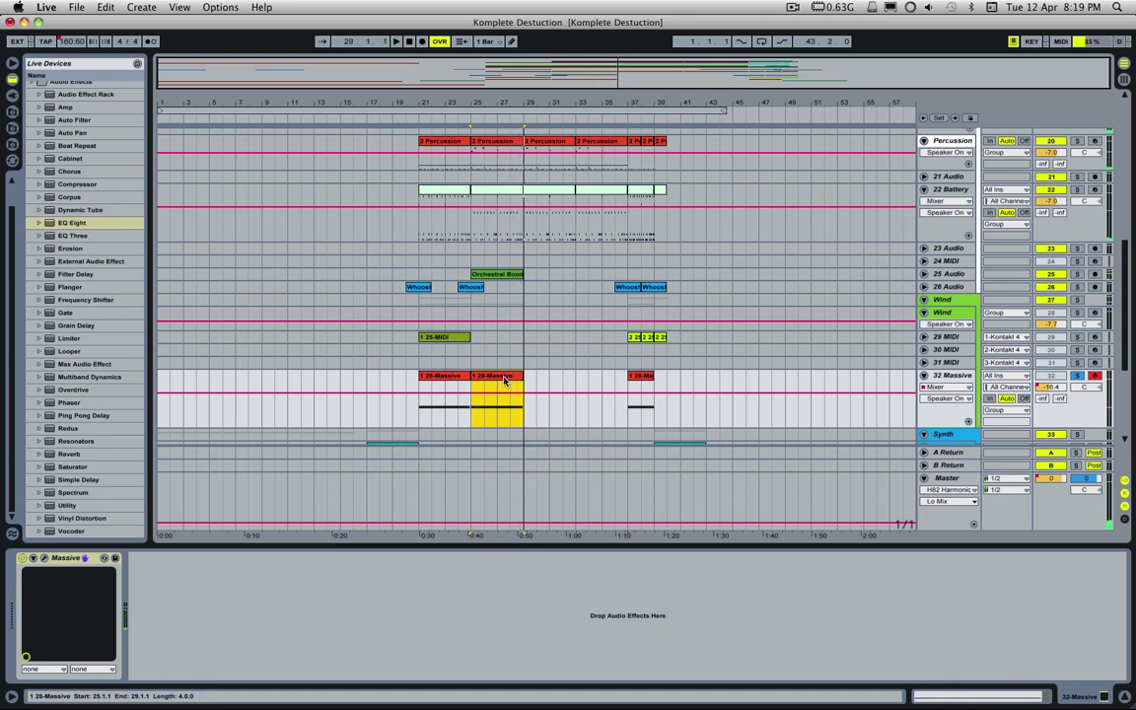
key("Delete")
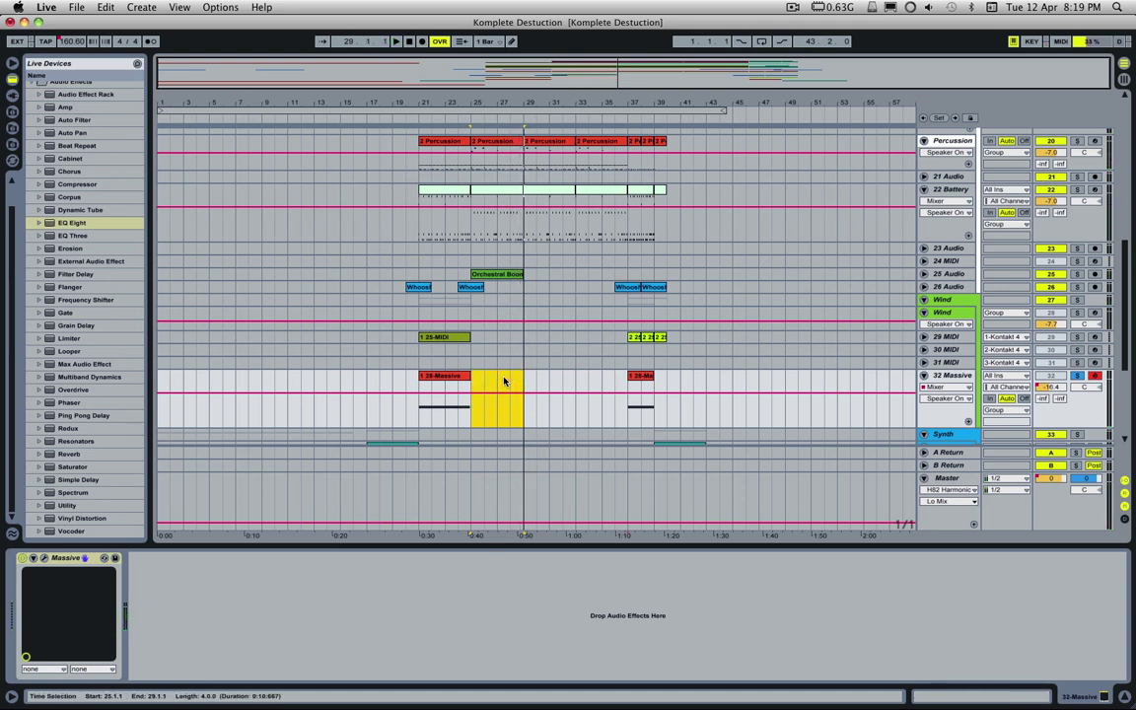
- Duplicate the 28-Massive clip after itself, play the copies, and unsolo track 32
left_click(430, 378)
key("super+d")
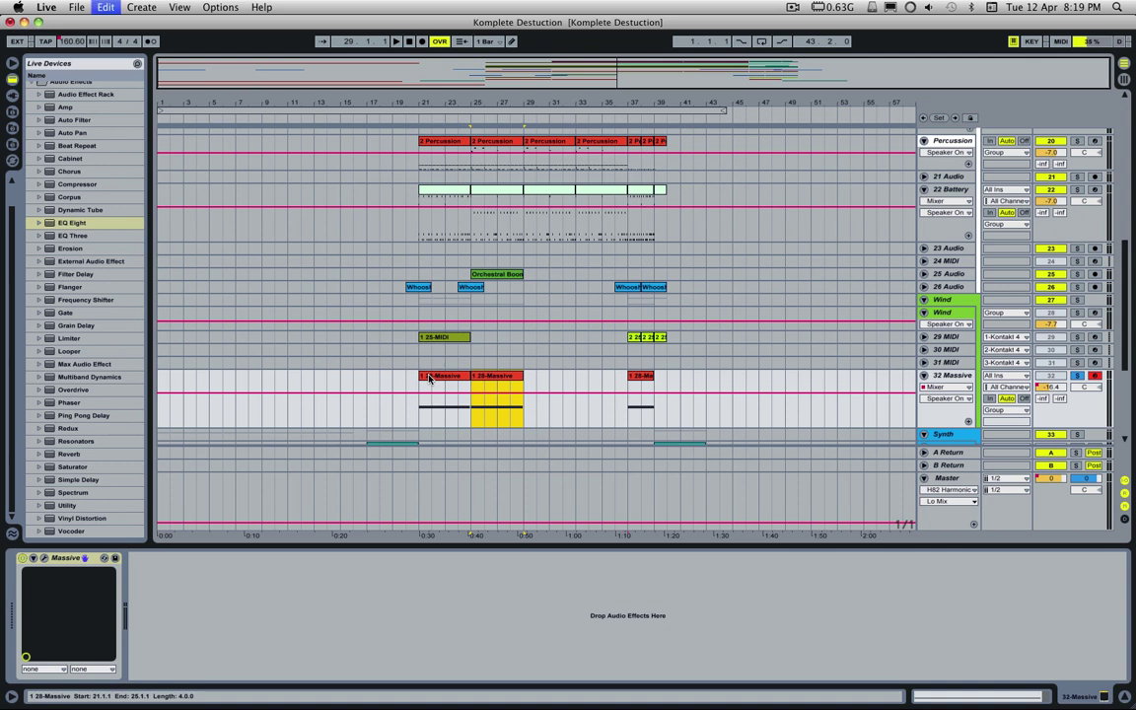
left_click(500, 379)
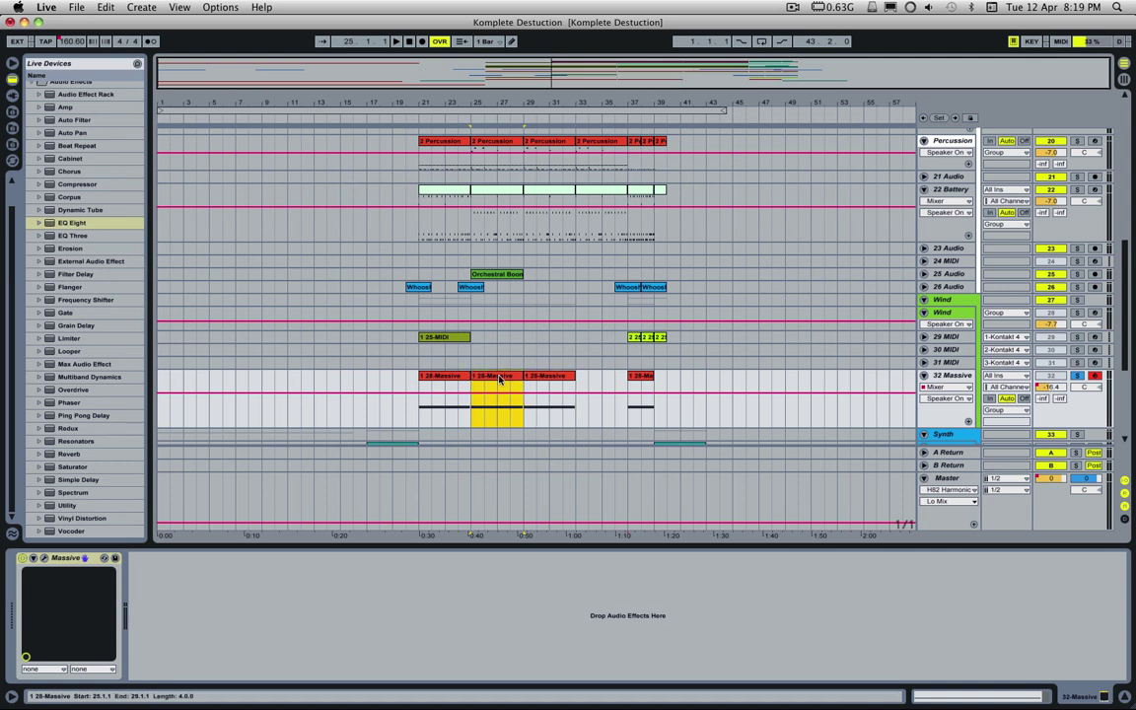
key("space")
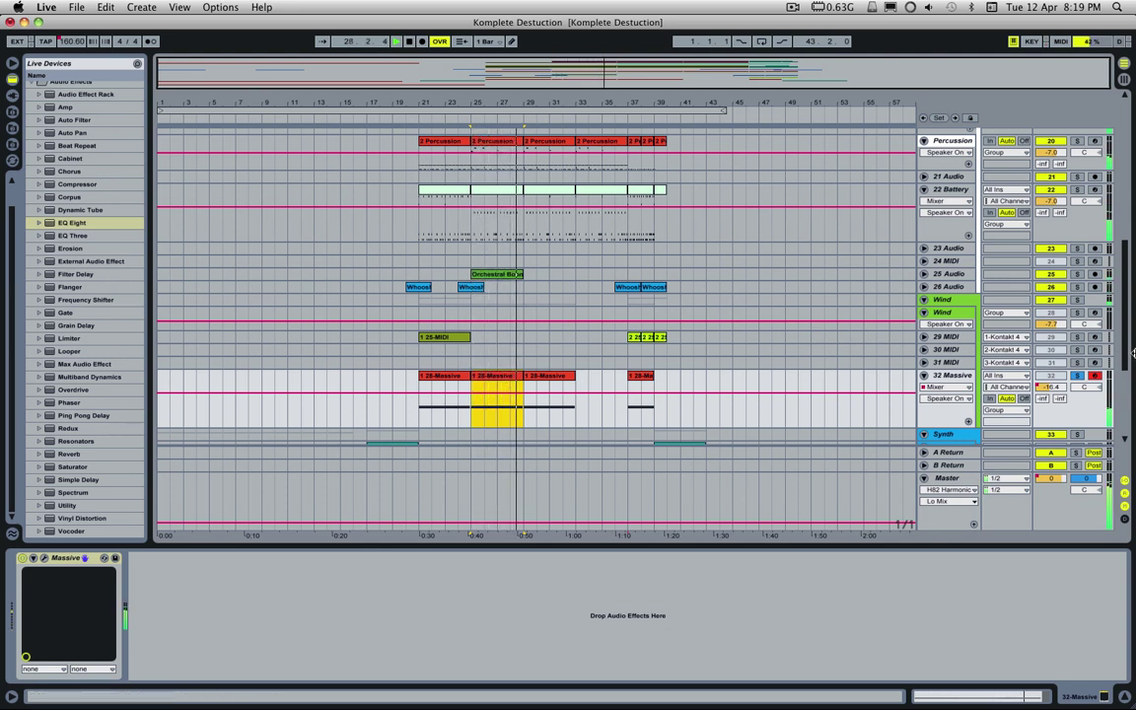
left_click(1082, 378)
left_click(1080, 376)
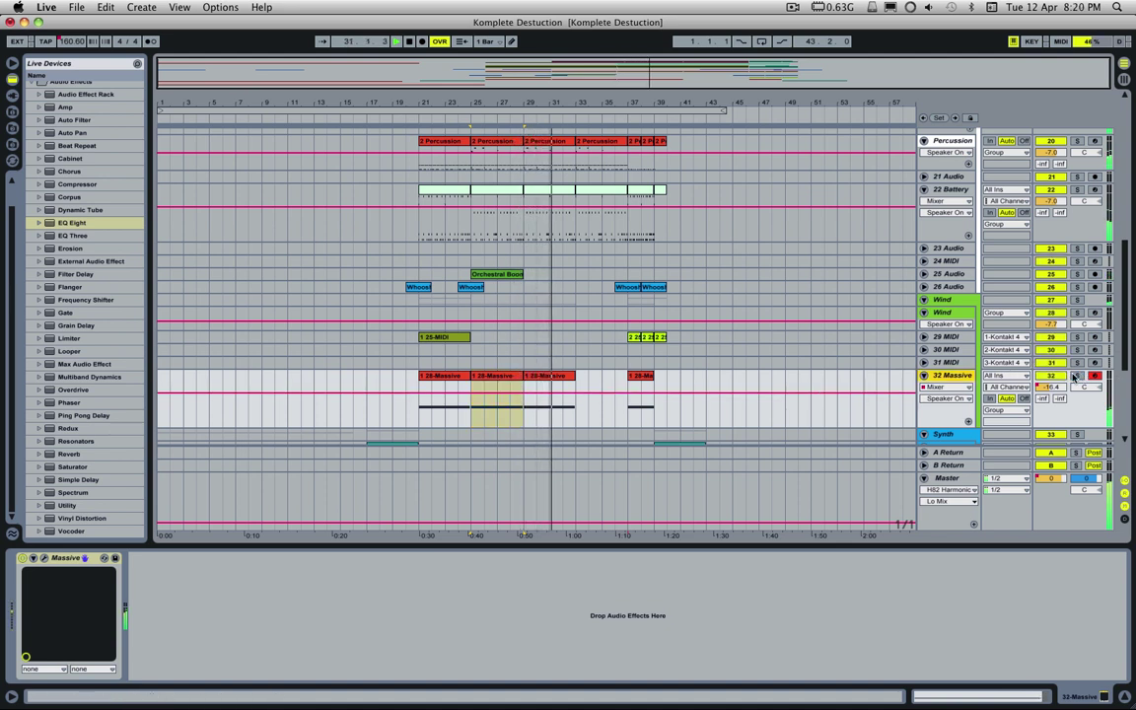
- Stop playback and delete the 28-Massive copies at bars 29 and 25
left_click(549, 376)
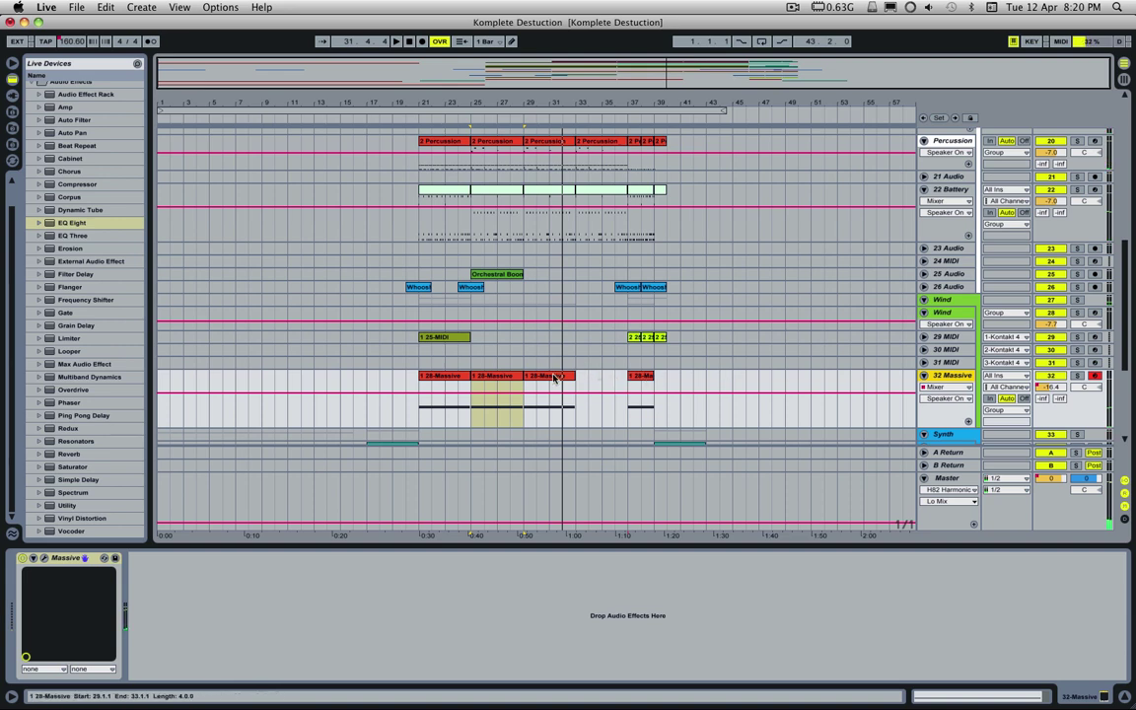
key("Delete")
key("space")
left_click(499, 378)
key("Delete")
scroll(498, 375, "down", 5)
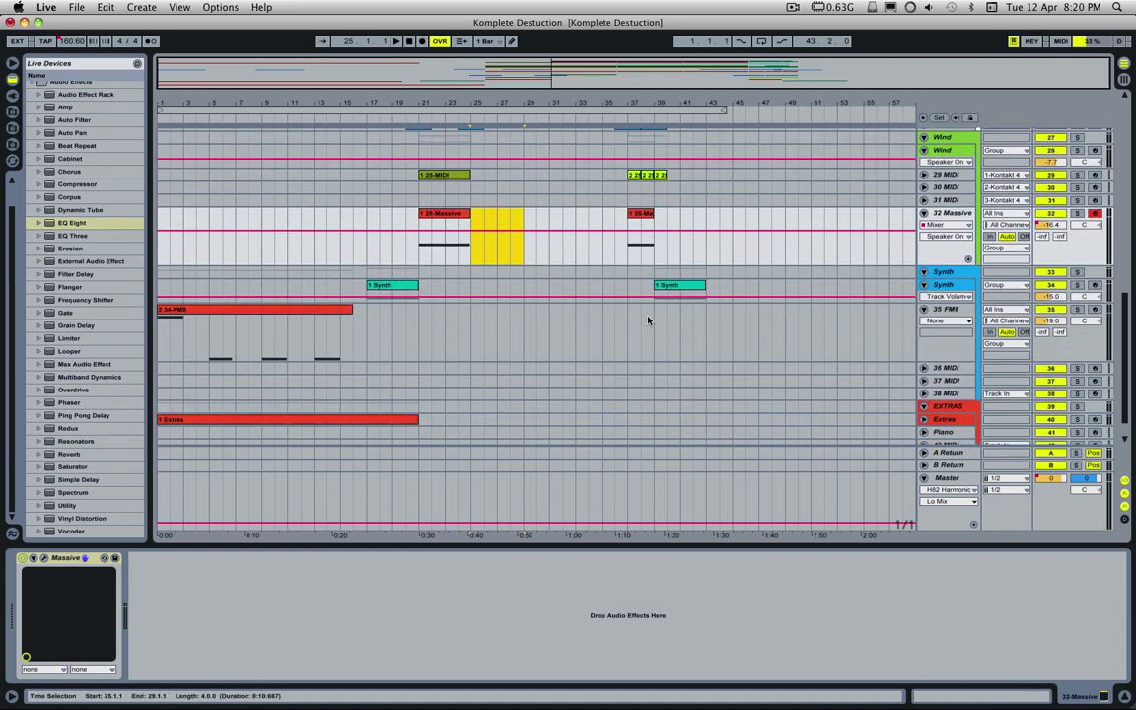
- Open the Synth track's Absynth 5 instrument window and move it down-right
left_click(949, 287)
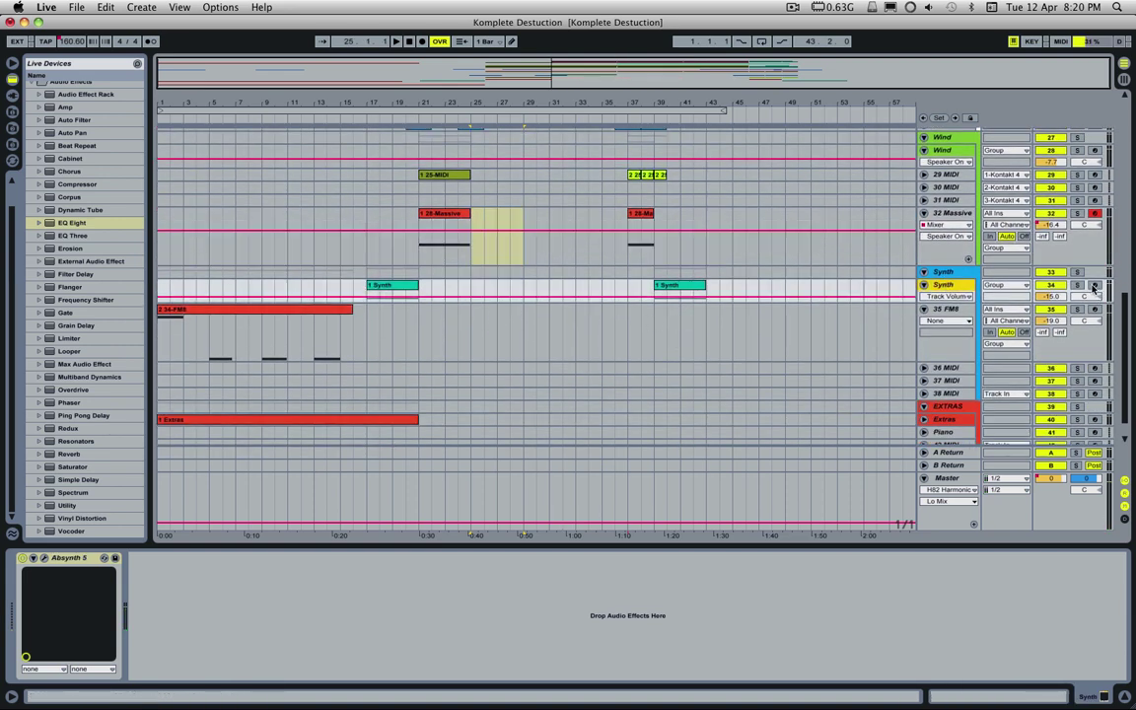
left_click(48, 559)
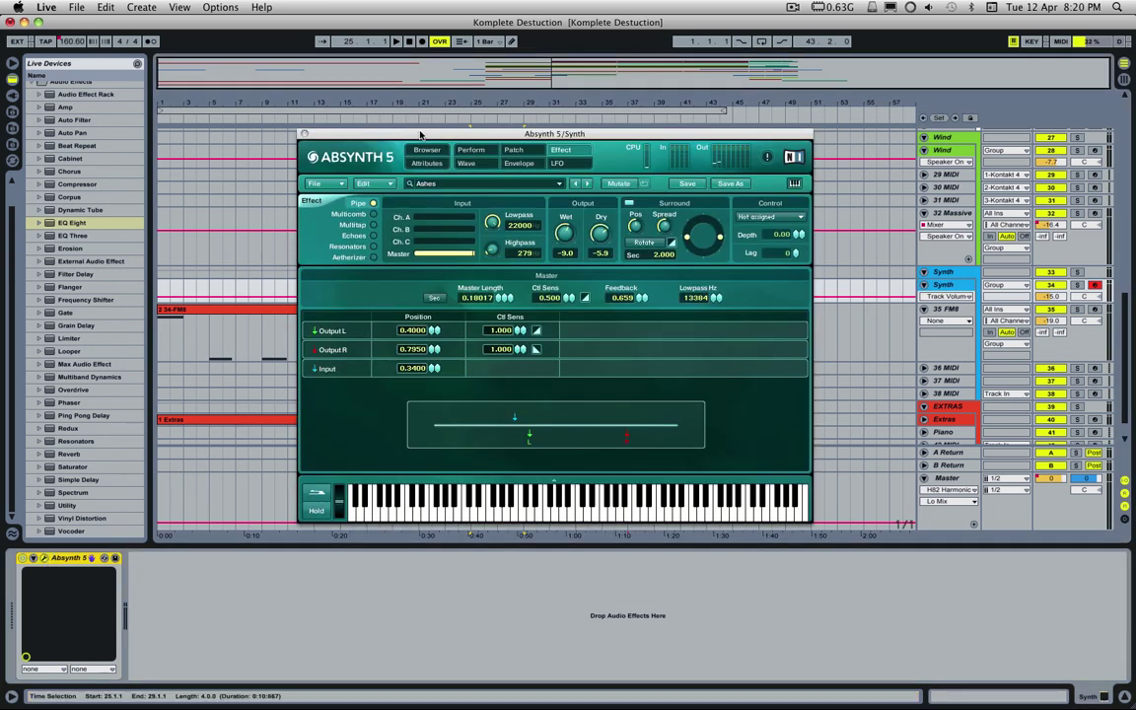
left_click_drag(420, 133, 471, 179)
- Page through Absynth's Perform, Wave and Patch pages, ending on the Browser with Ashes
left_click(522, 194)
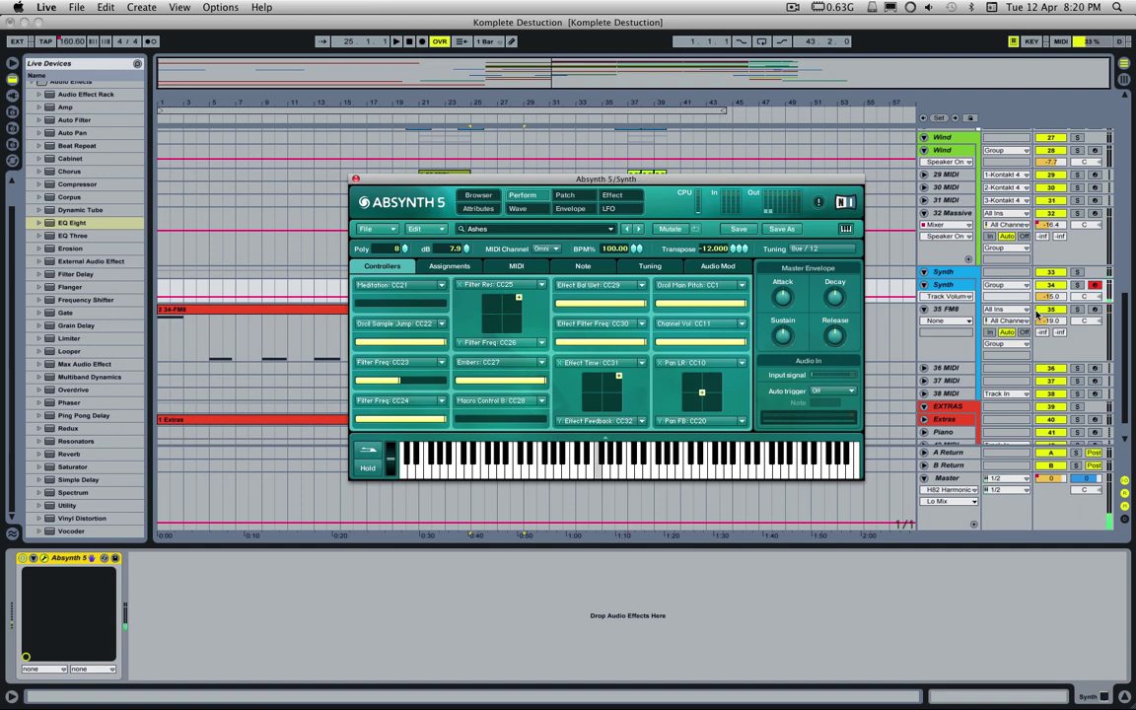
left_click(528, 209)
left_click(564, 194)
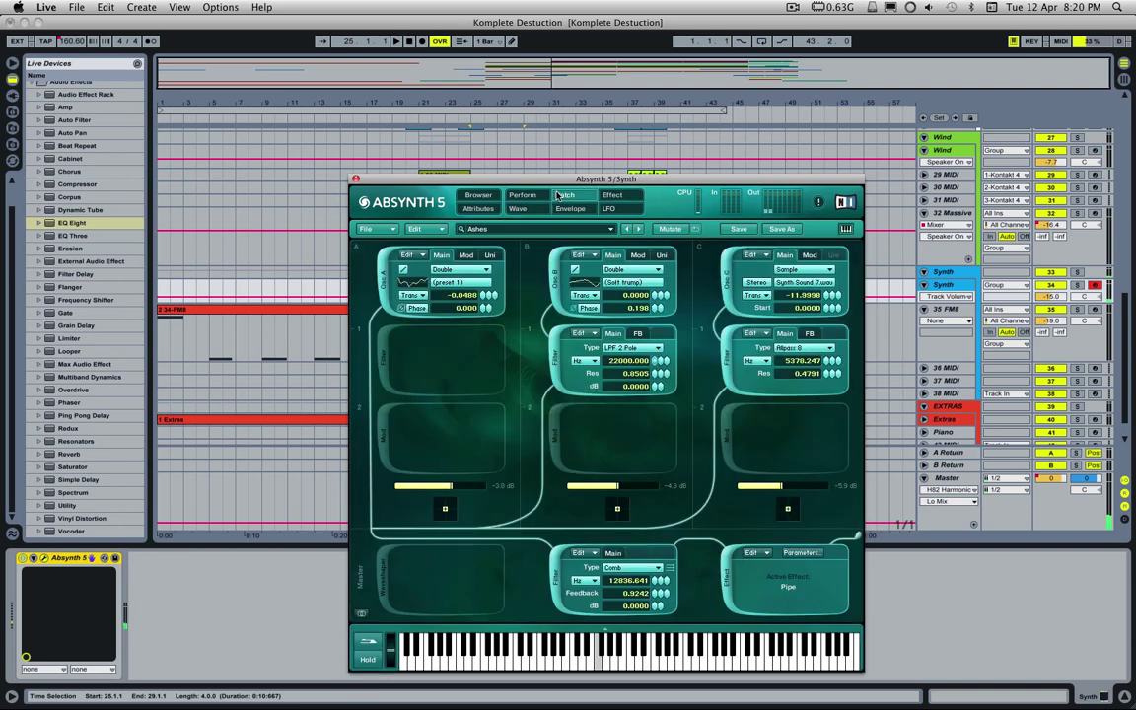
left_click(477, 195)
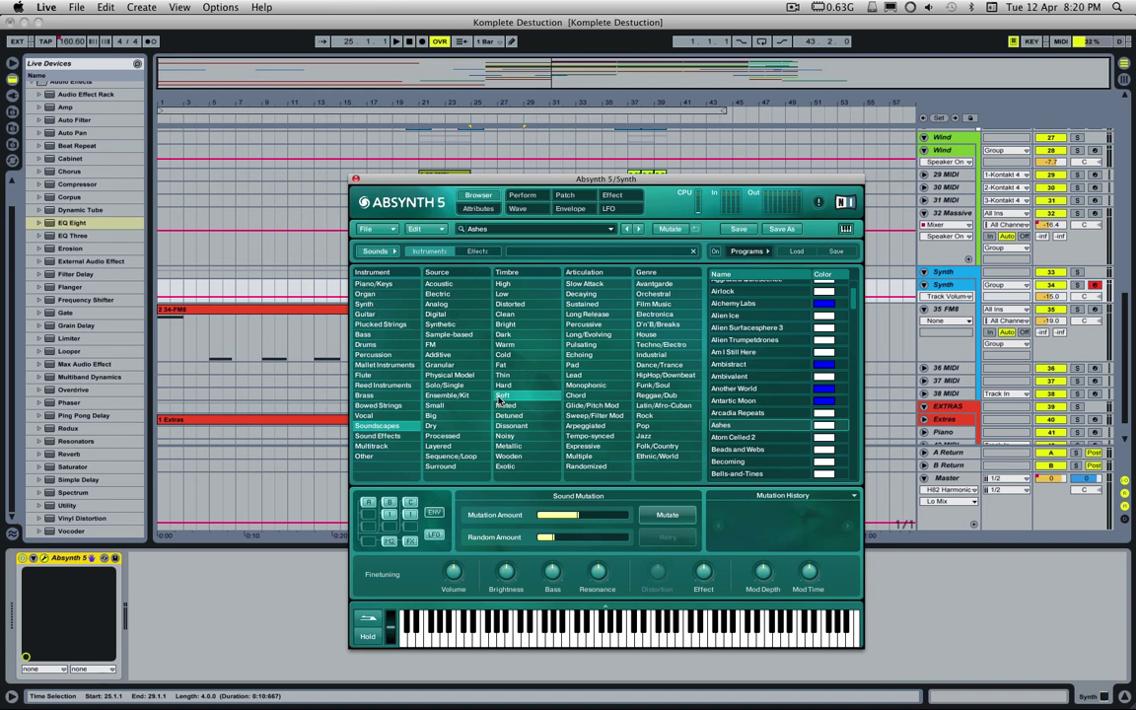
- Reset the song position to 1.1.1, reposition the Absynth window, and show its Wave page
left_click(409, 41)
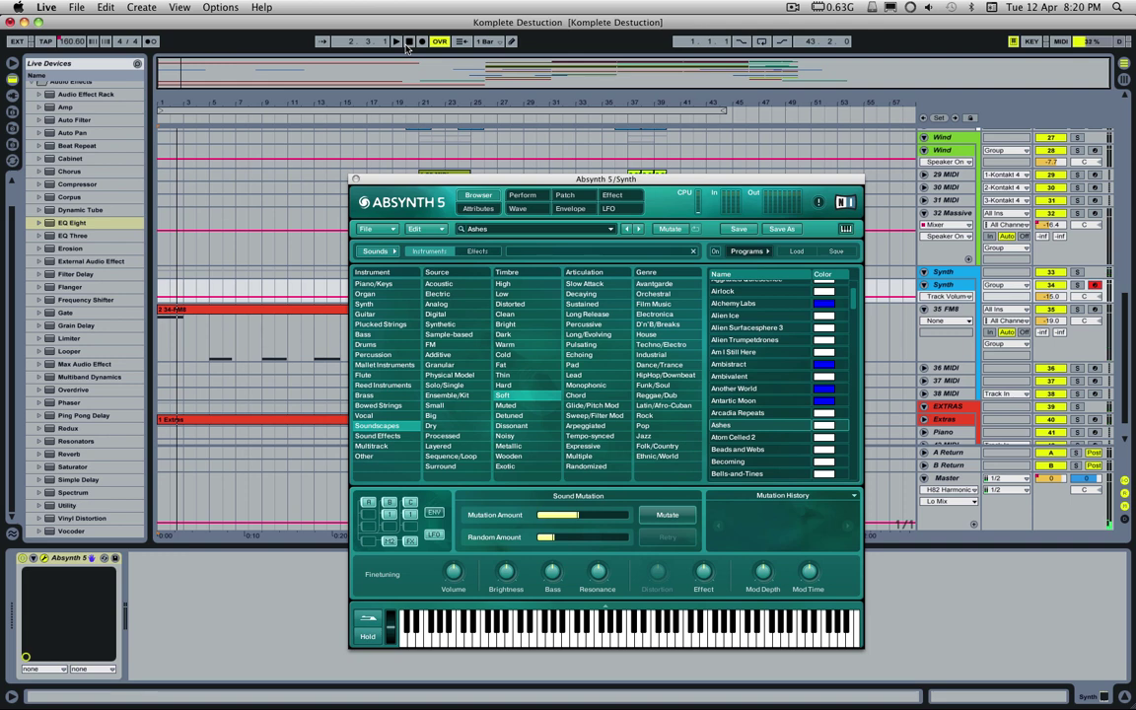
left_click_drag(618, 182, 805, 110)
scroll(161, 344, "down", 5)
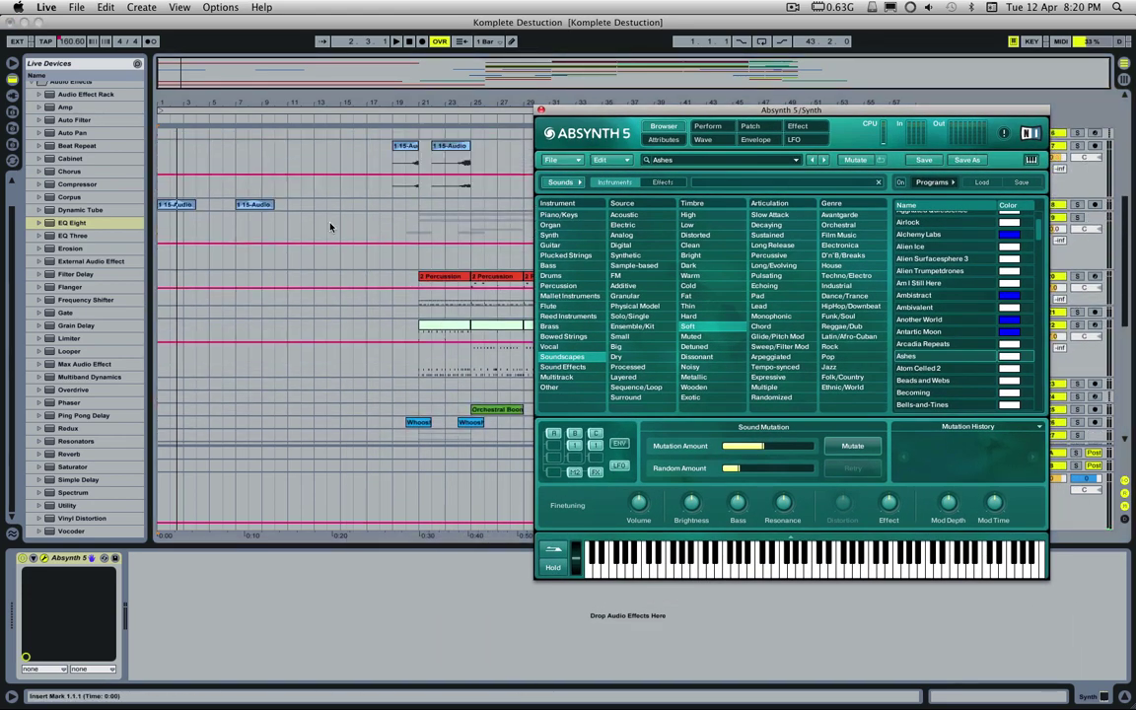
scroll(315, 227, "down", 5)
left_click_drag(611, 108, 467, 144)
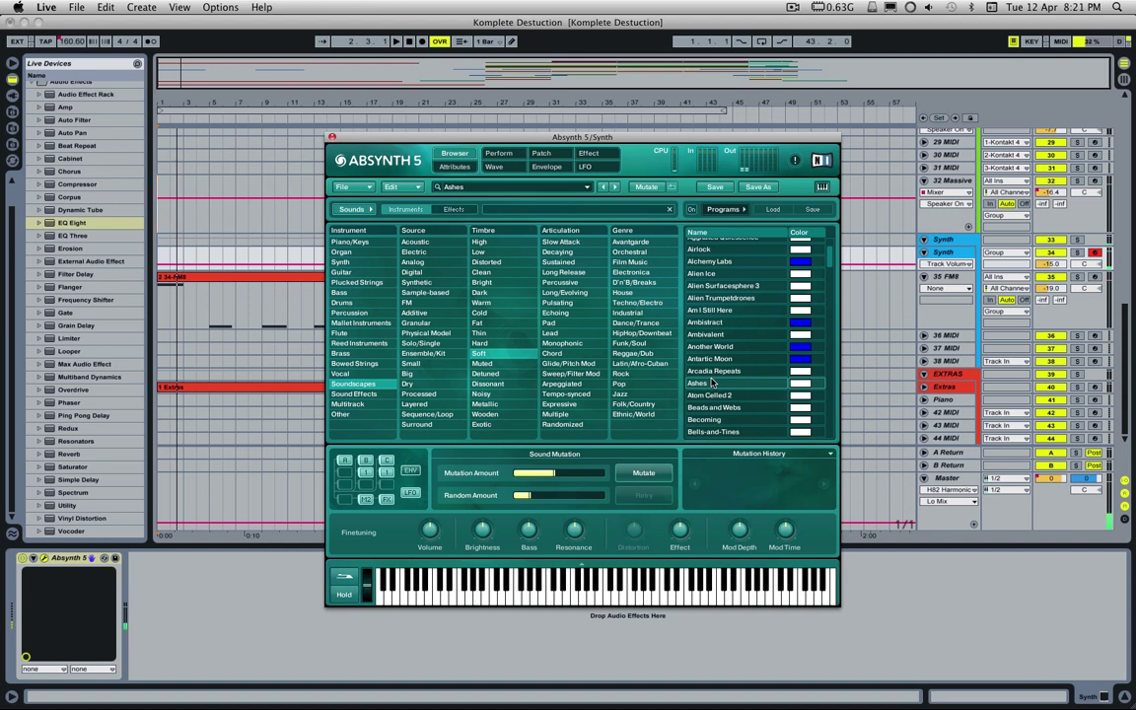
left_click_drag(538, 139, 534, 130)
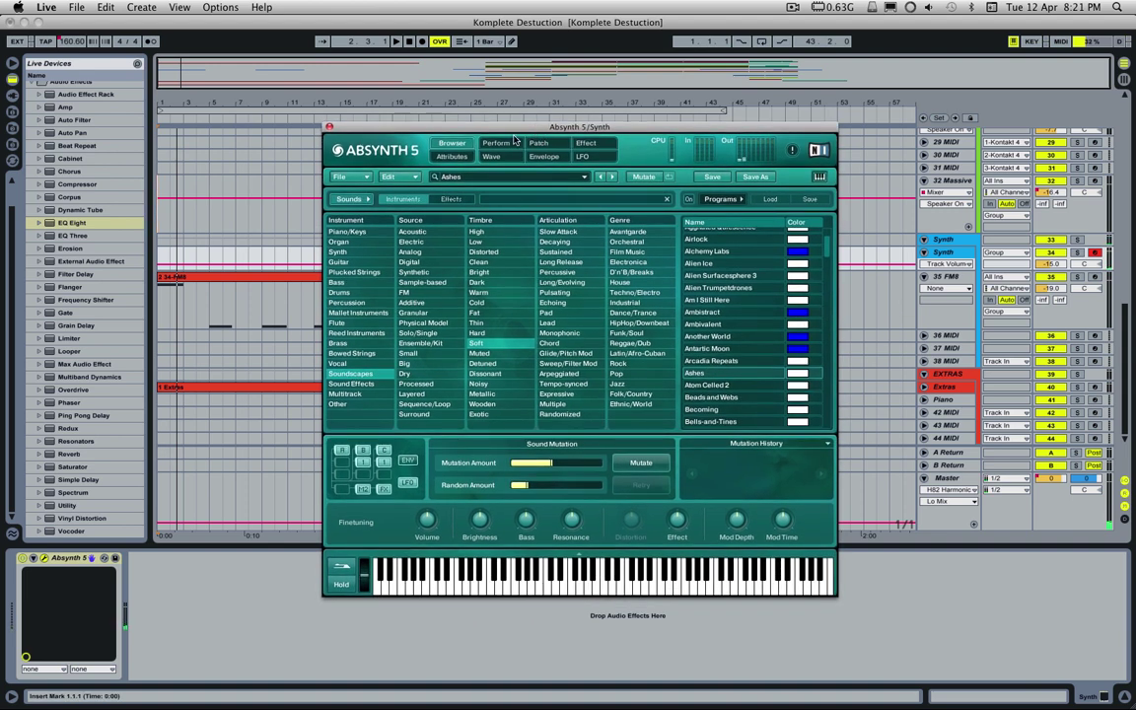
left_click(510, 143)
left_click(491, 156)
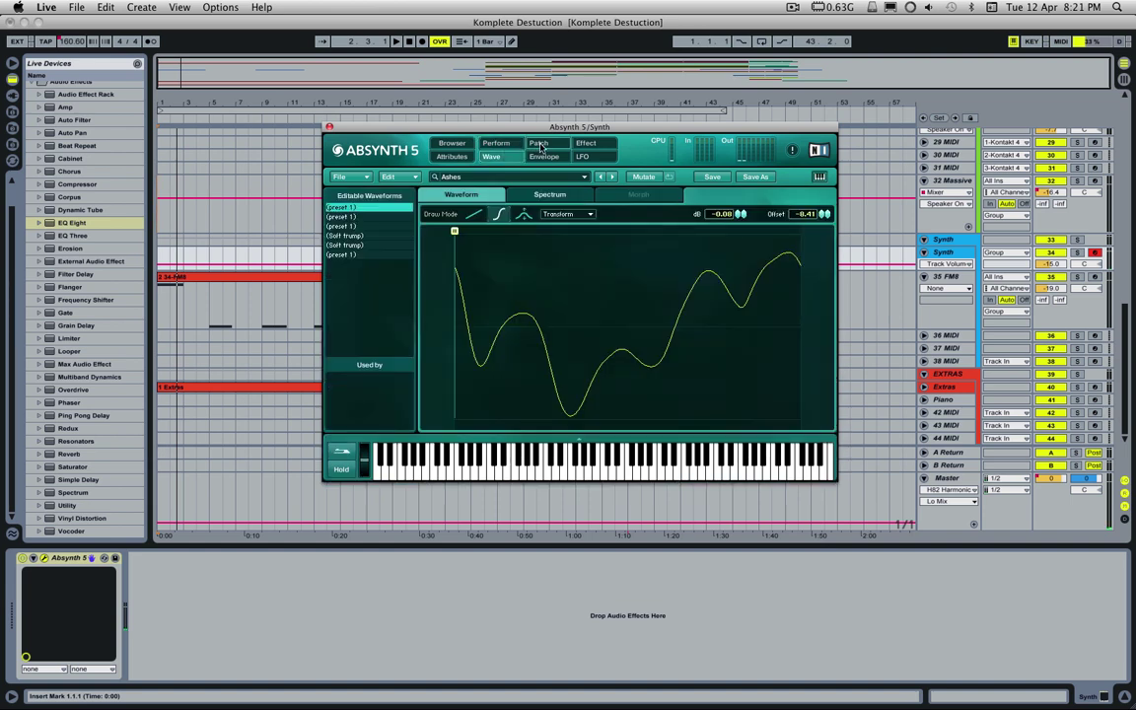
- Cycle through Absynth's Patch, Perform, Wave and Envelope pages, ending on the Ashes Patch layout
left_click(539, 144)
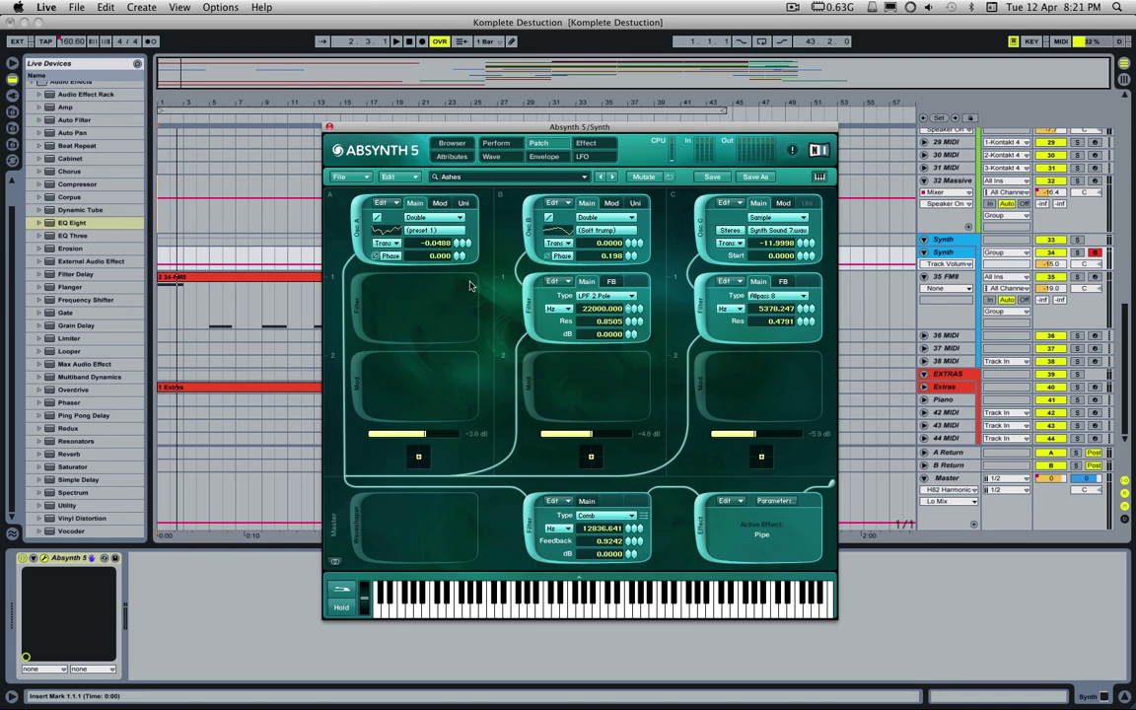
left_click(496, 145)
left_click(498, 158)
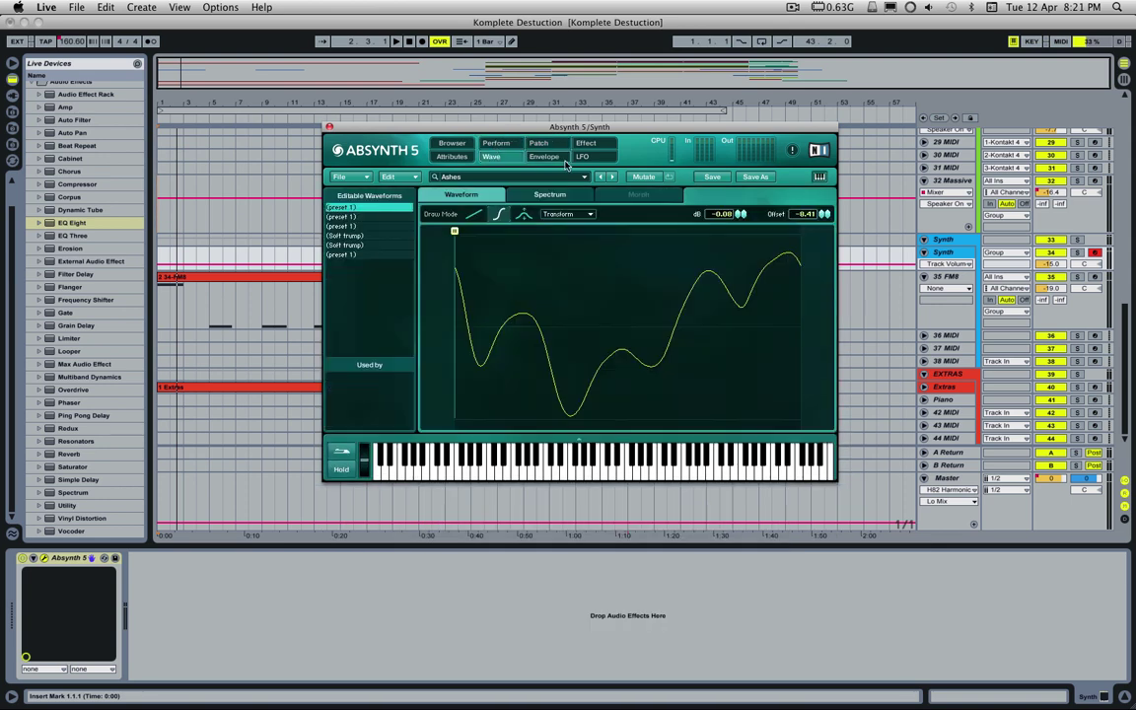
left_click(539, 143)
left_click(544, 157)
left_click(497, 143)
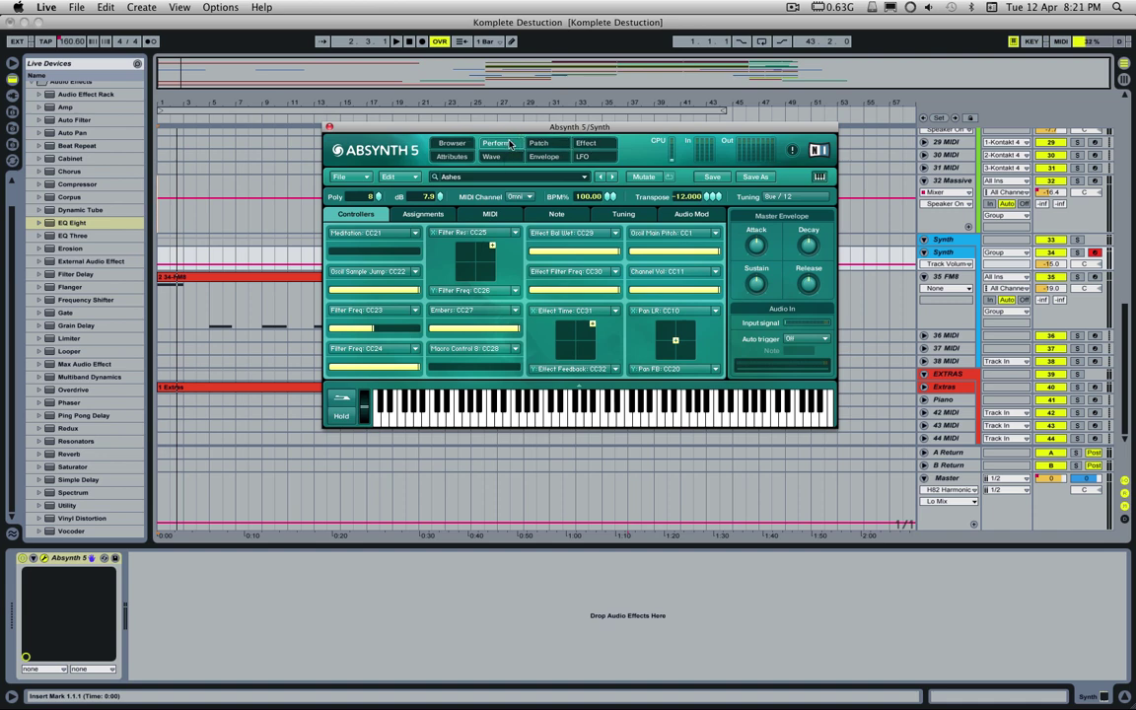
left_click(539, 143)
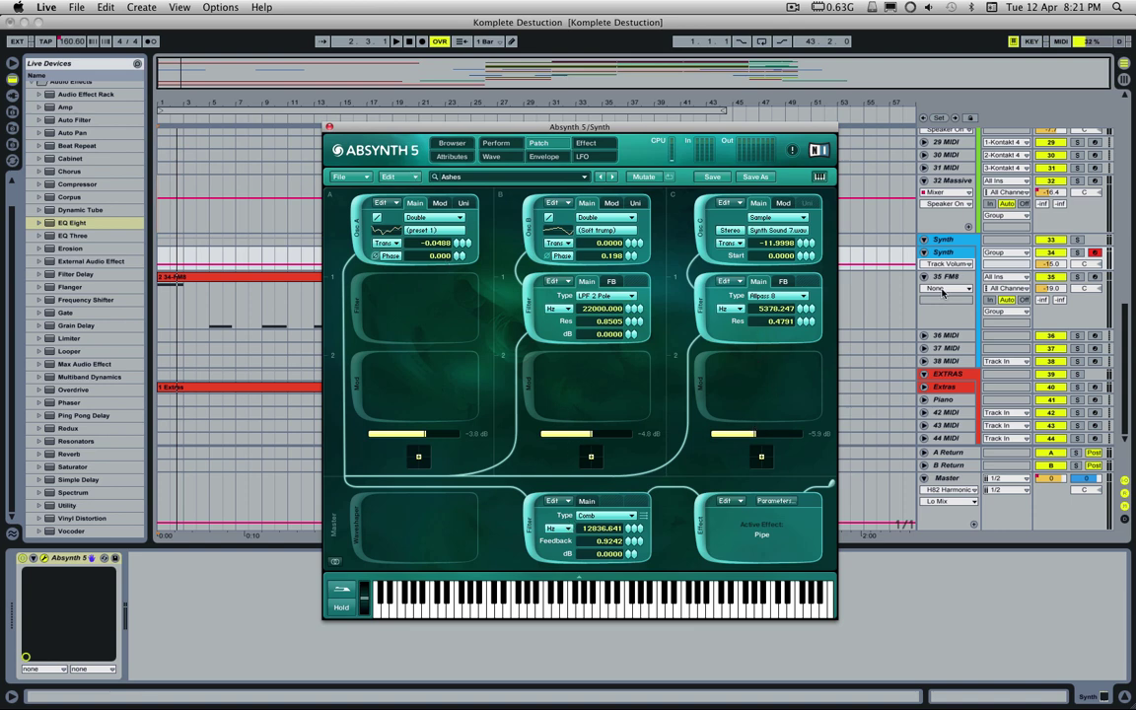
left_click(947, 186)
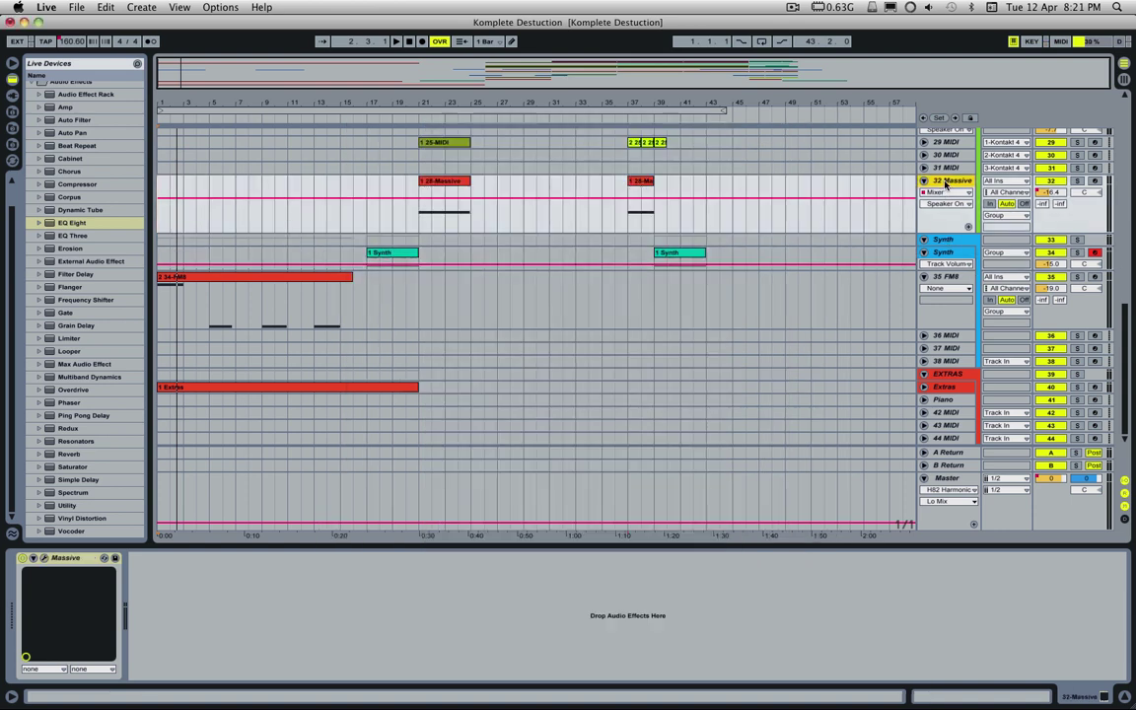
left_click(44, 560)
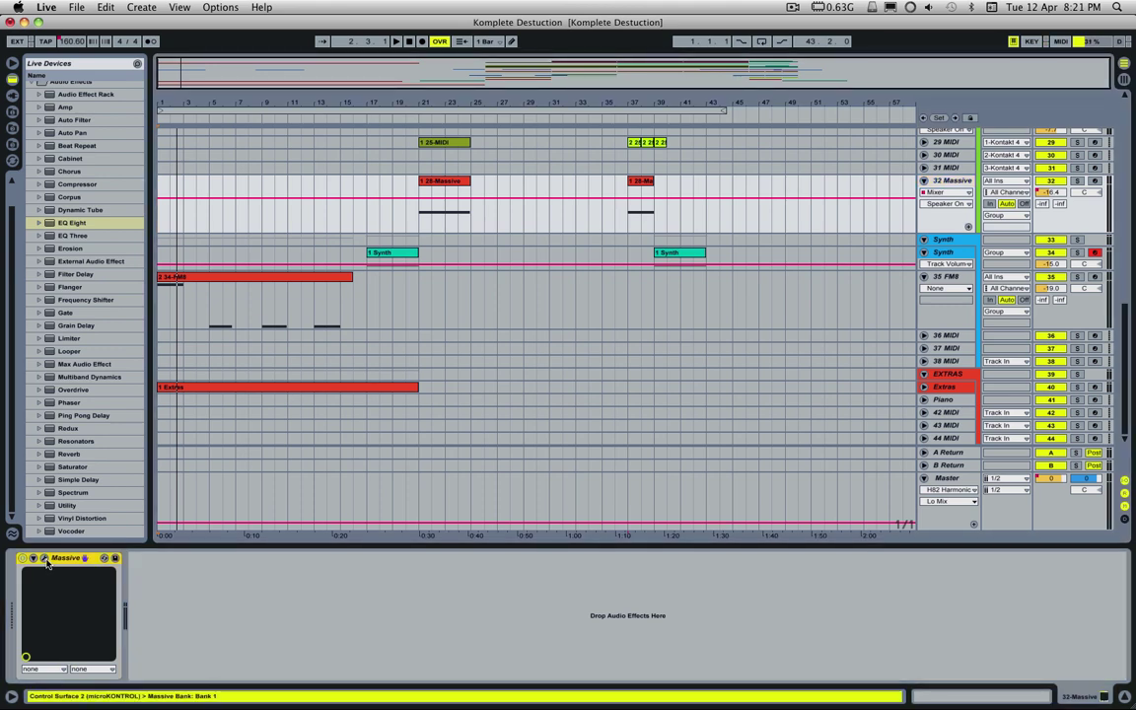
left_click(43, 559)
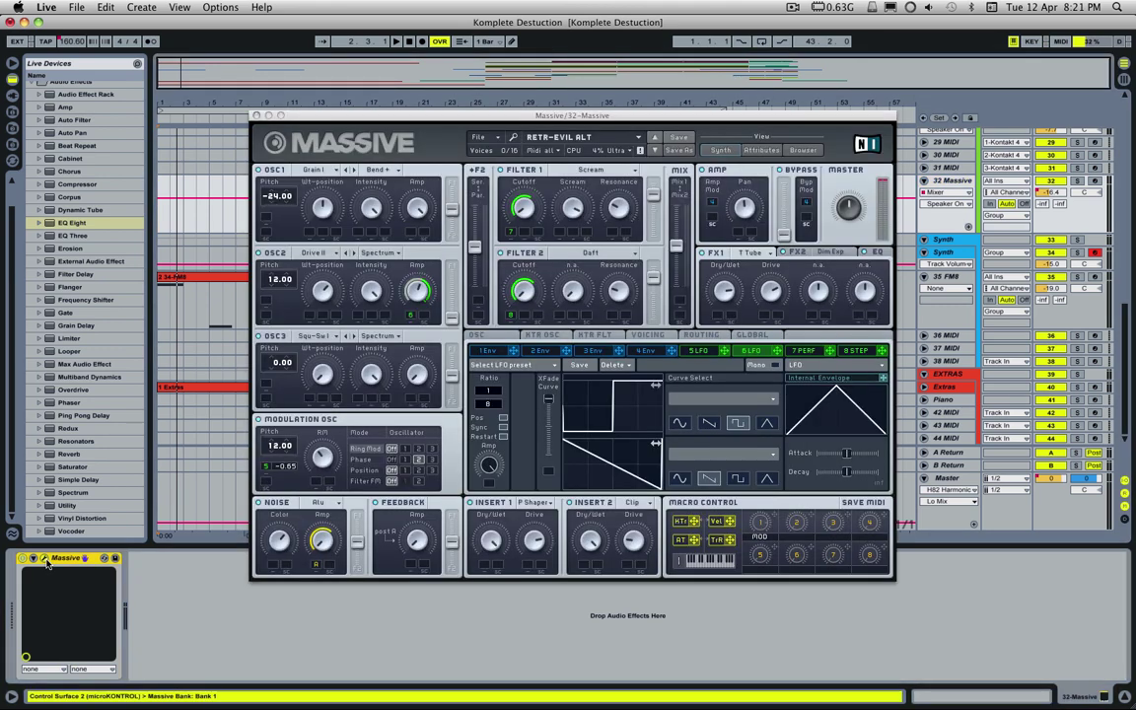
left_click(1057, 262)
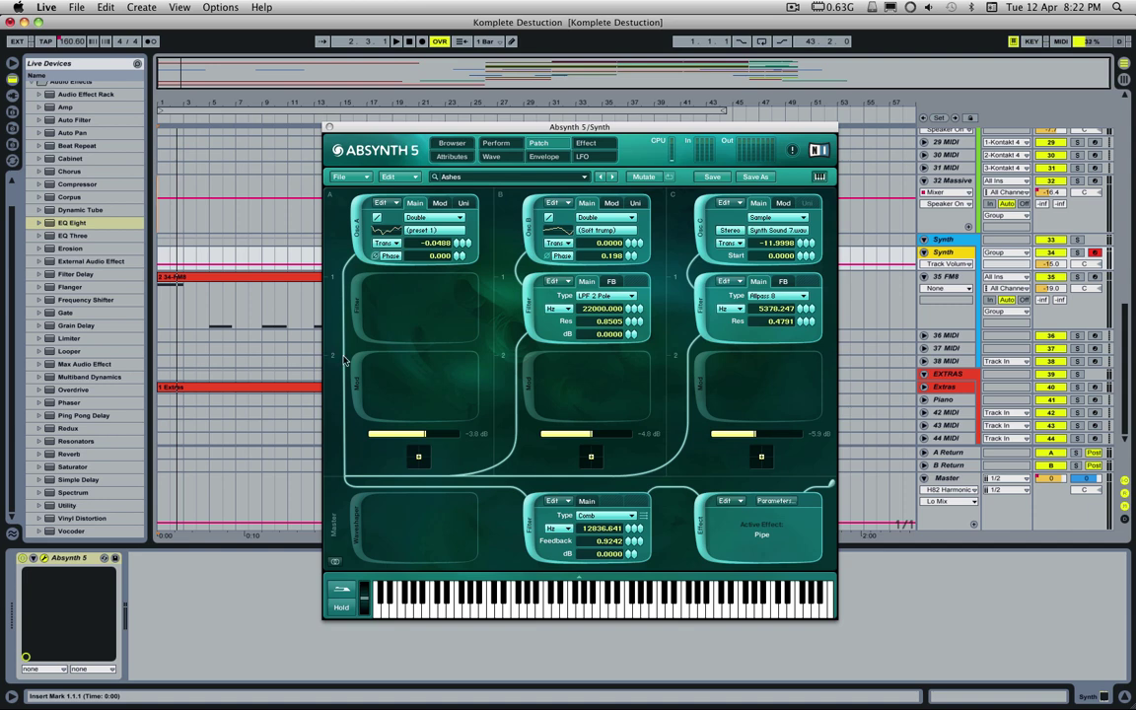
left_click(359, 294)
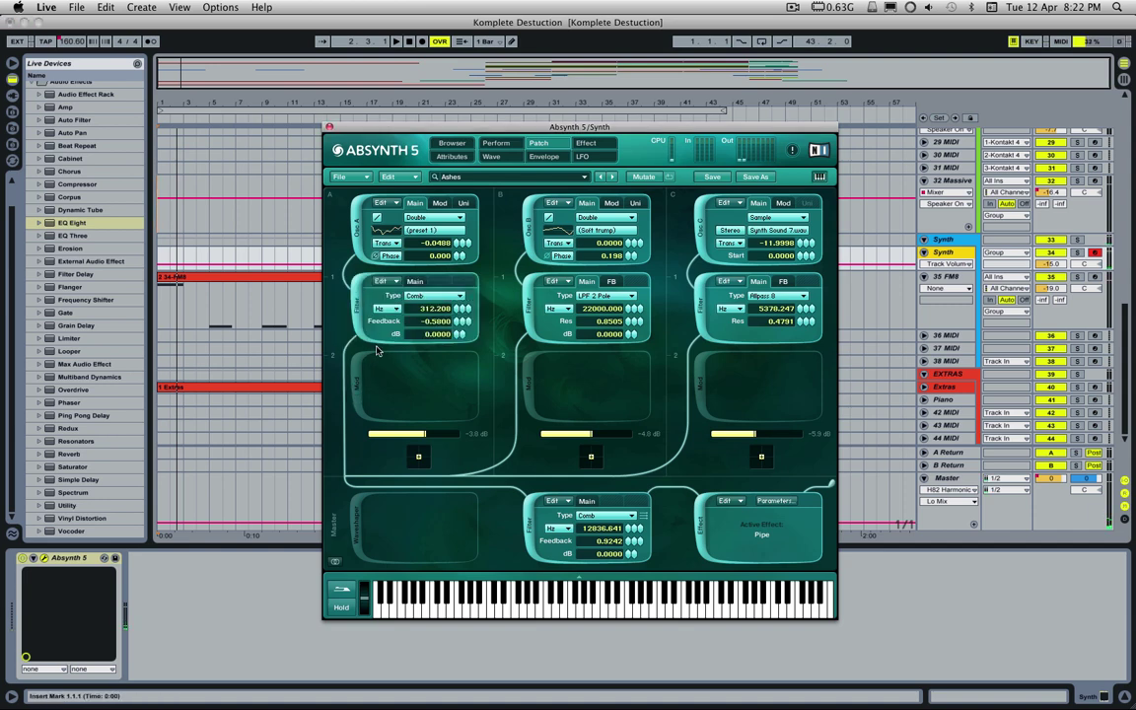
left_click(431, 297)
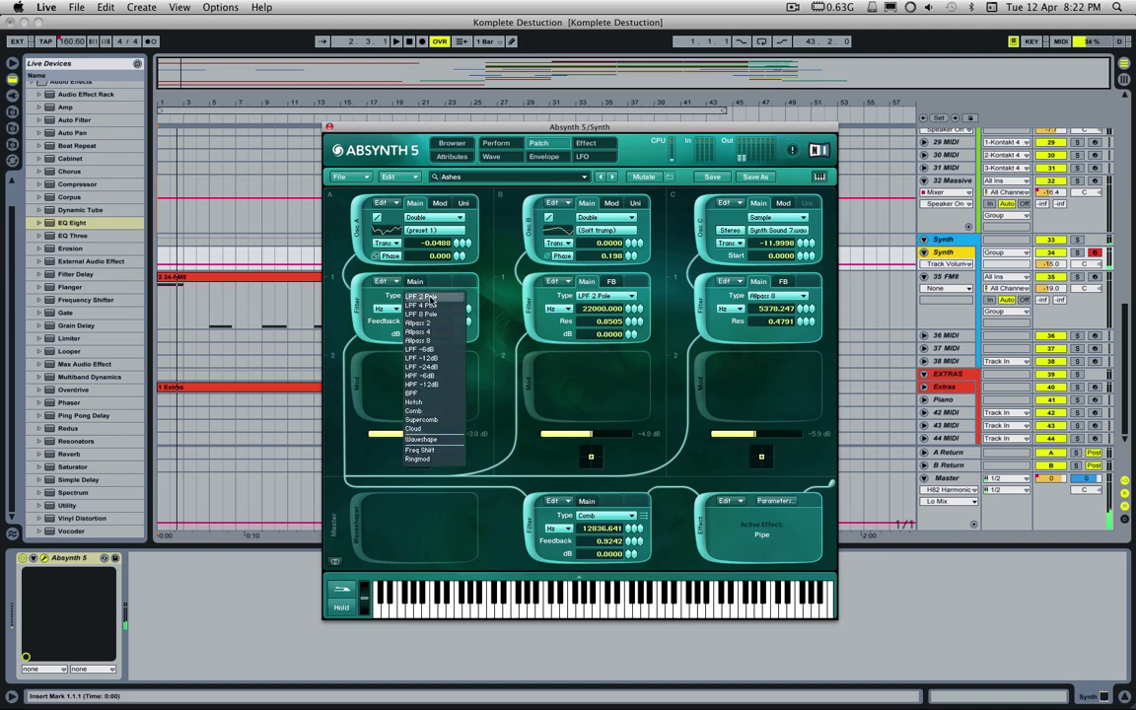
left_click(360, 296)
left_click(359, 304)
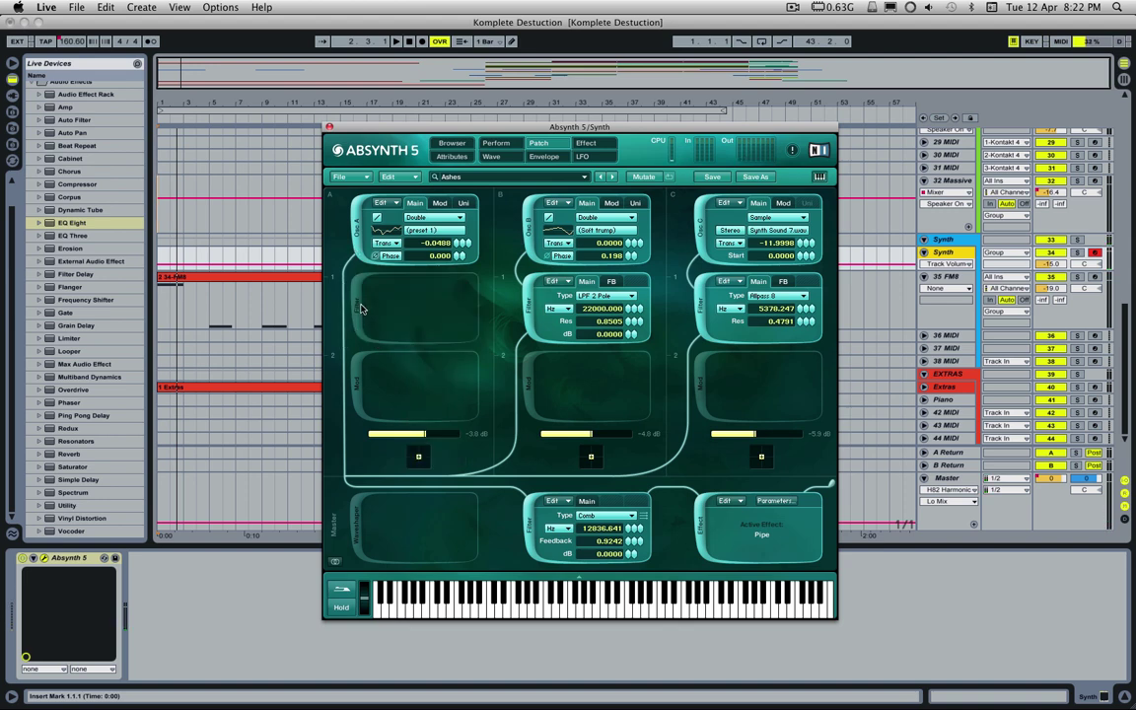
key("super+z")
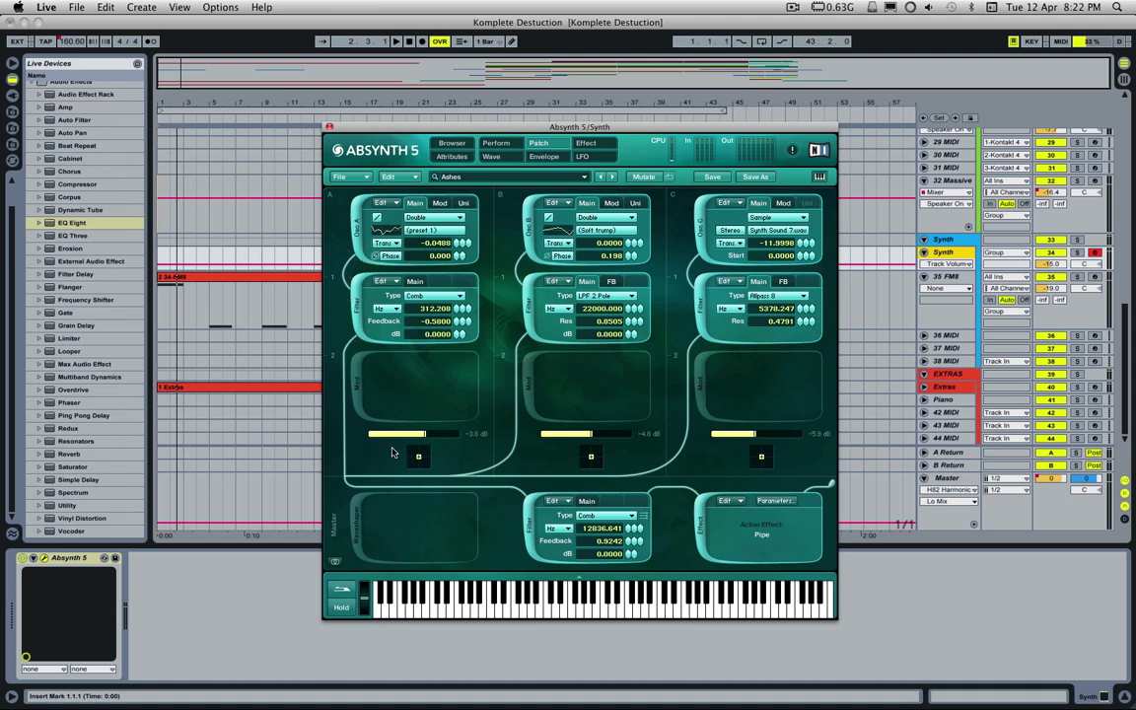
left_click(358, 376)
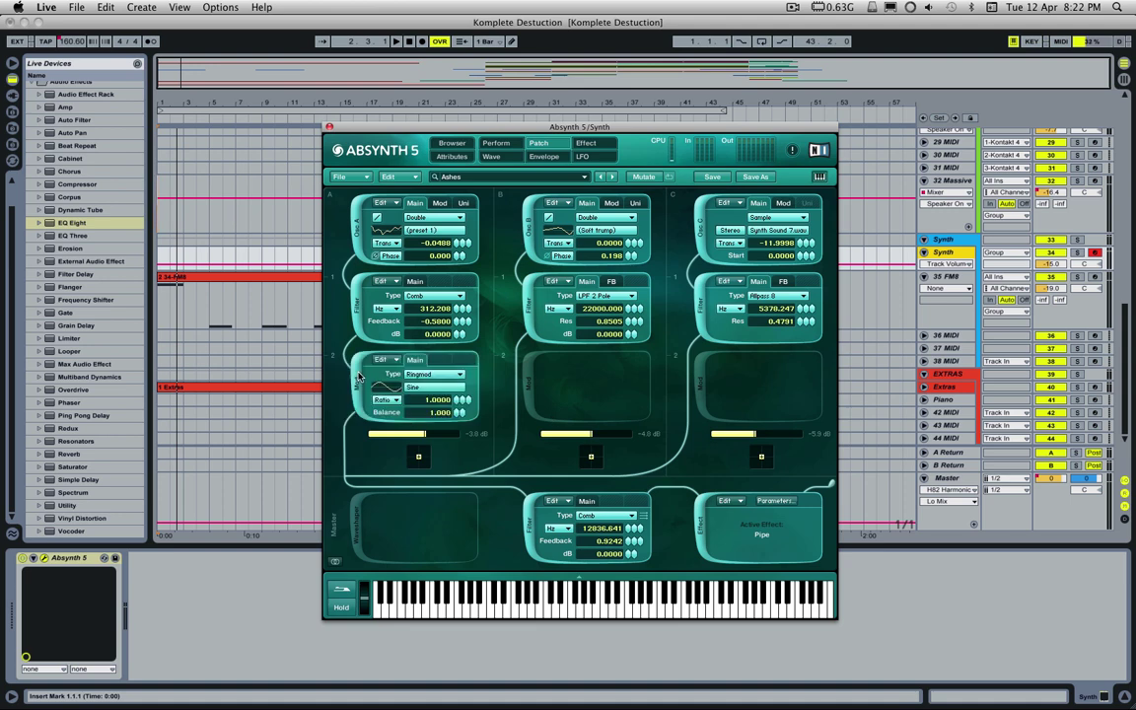
left_click(358, 376)
left_click(358, 320)
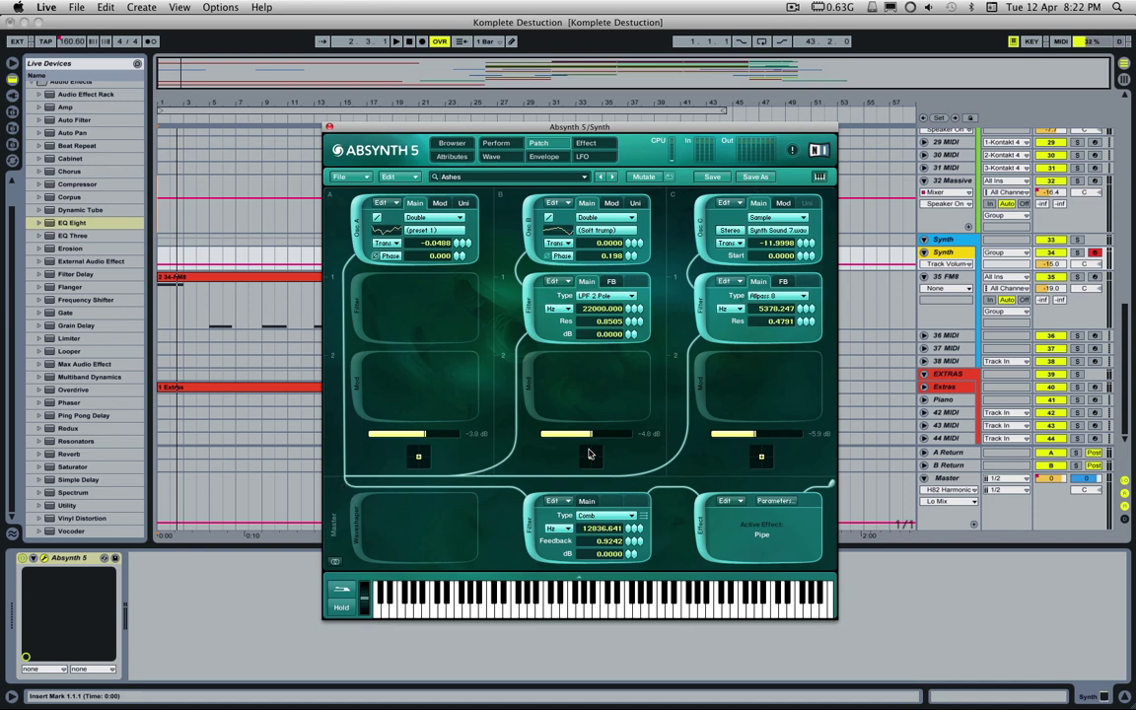
- Solo Absynth's oscillators B and C in turn, ending with only oscillator A on
left_click(530, 222)
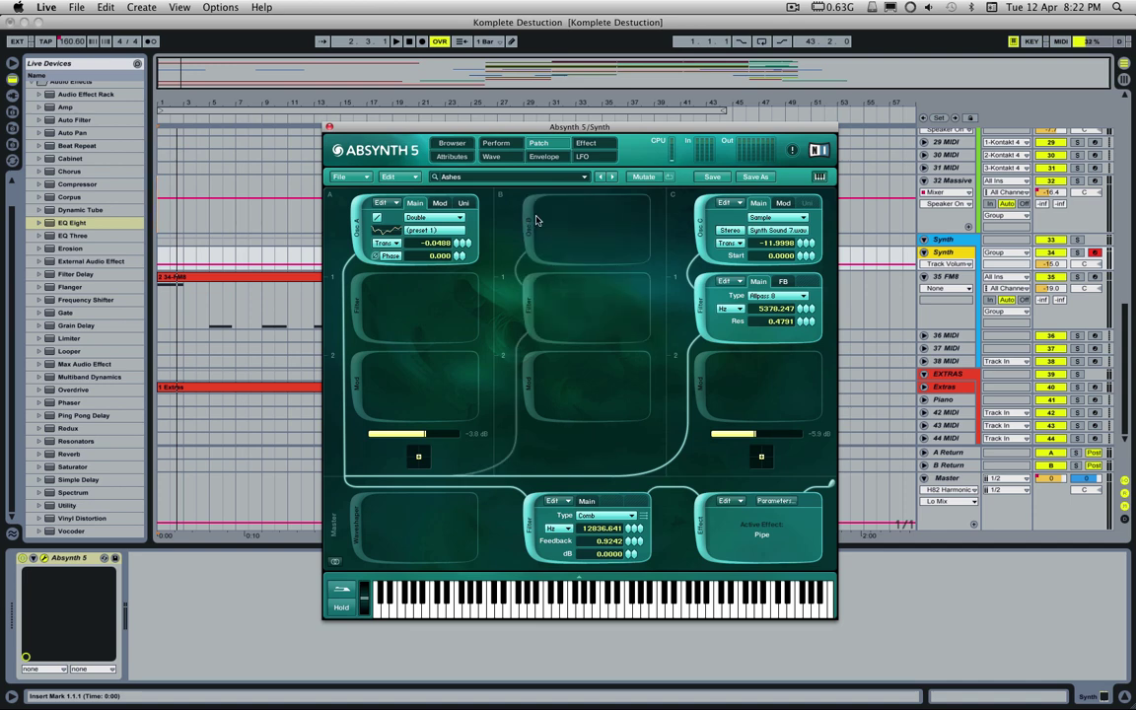
left_click(697, 223)
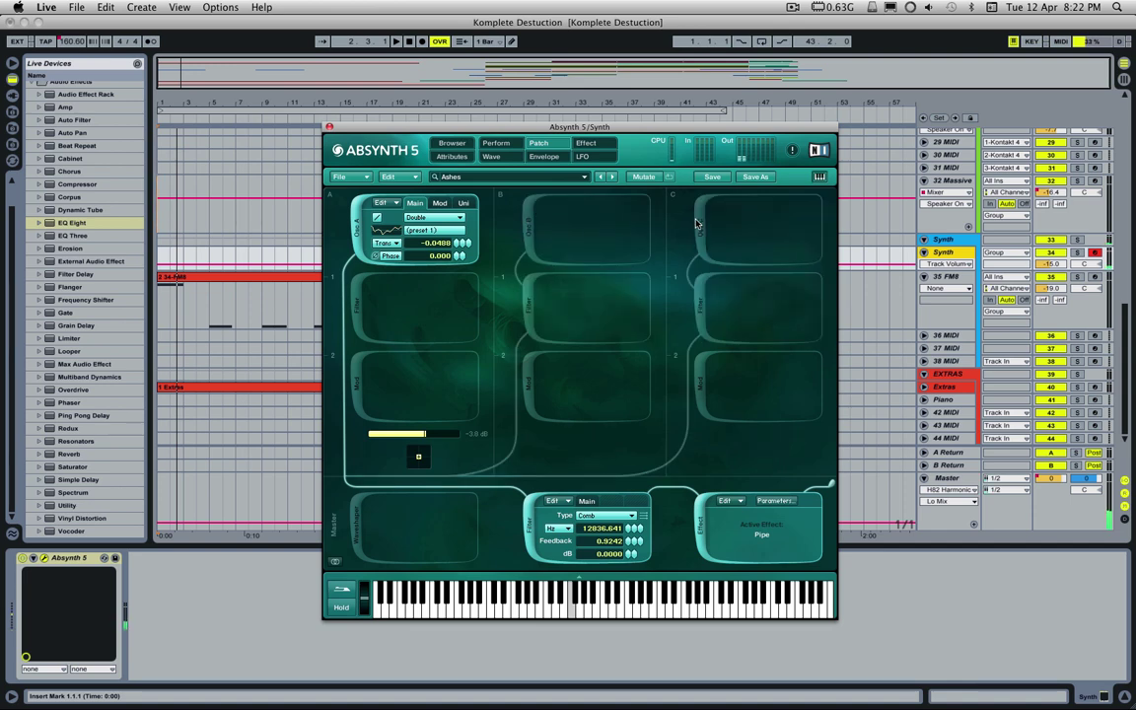
left_click(360, 224)
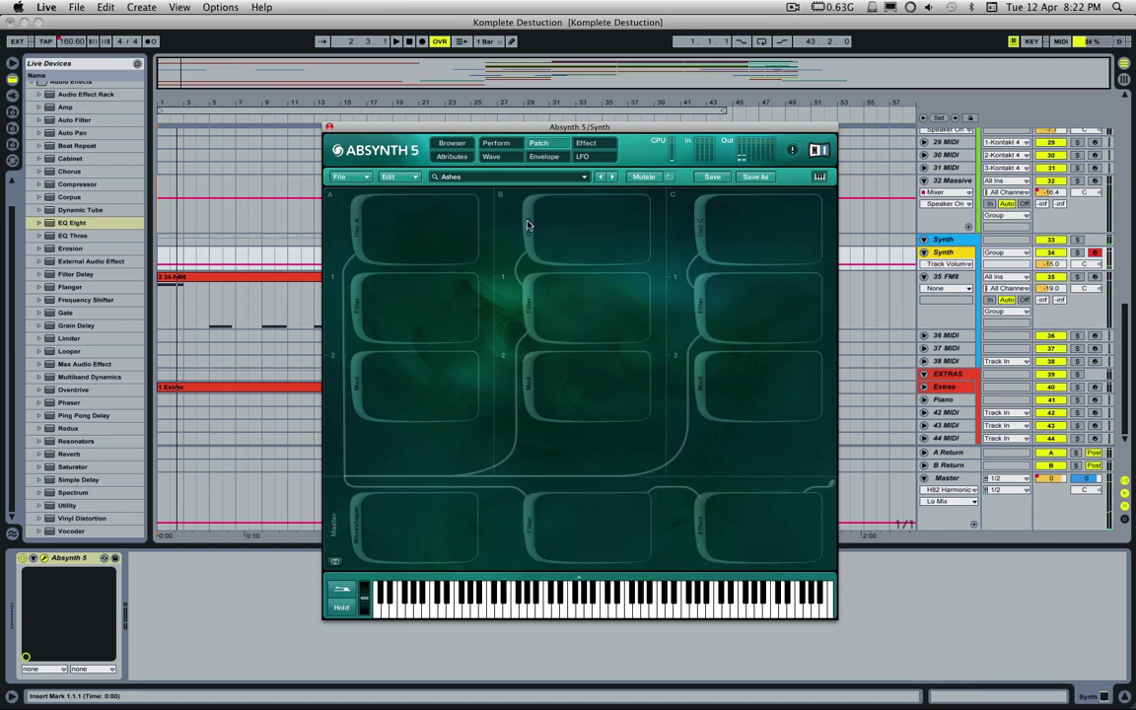
left_click(528, 225)
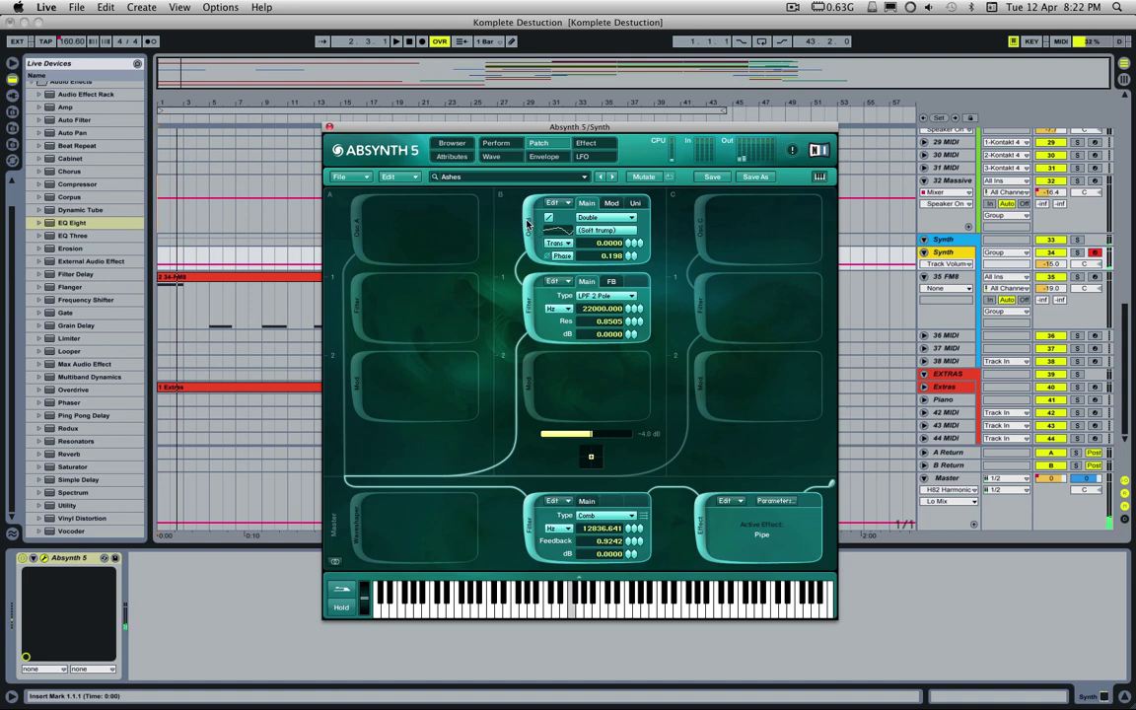
left_click(527, 225)
left_click(700, 229)
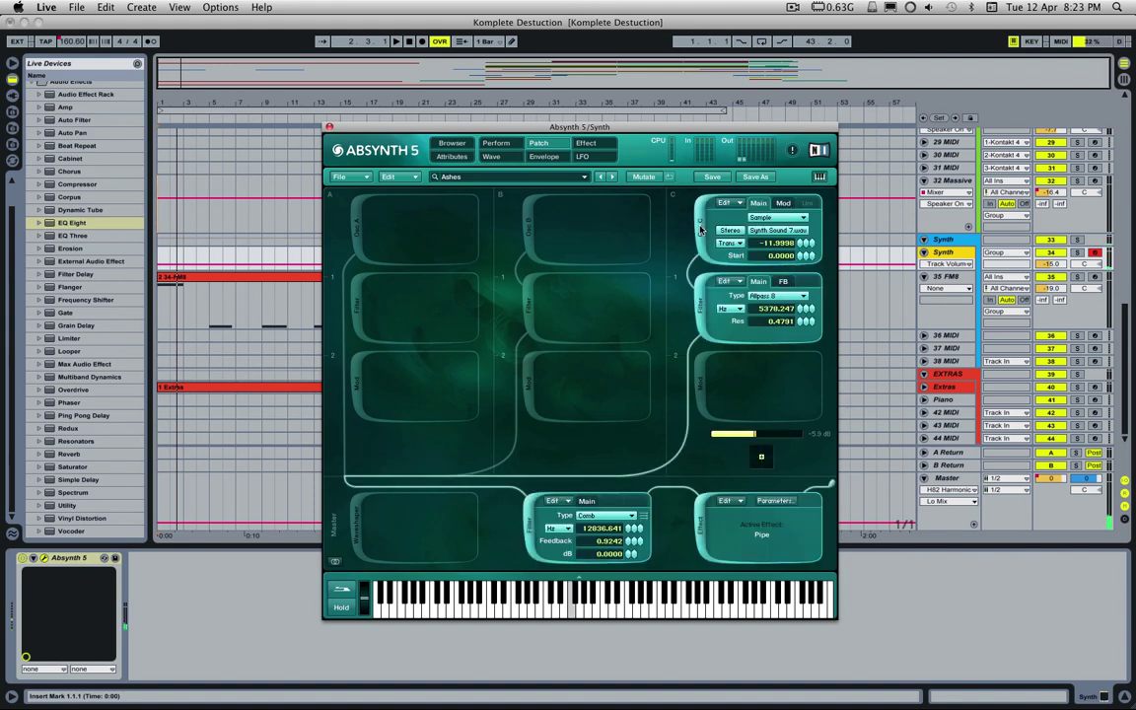
left_click(700, 229)
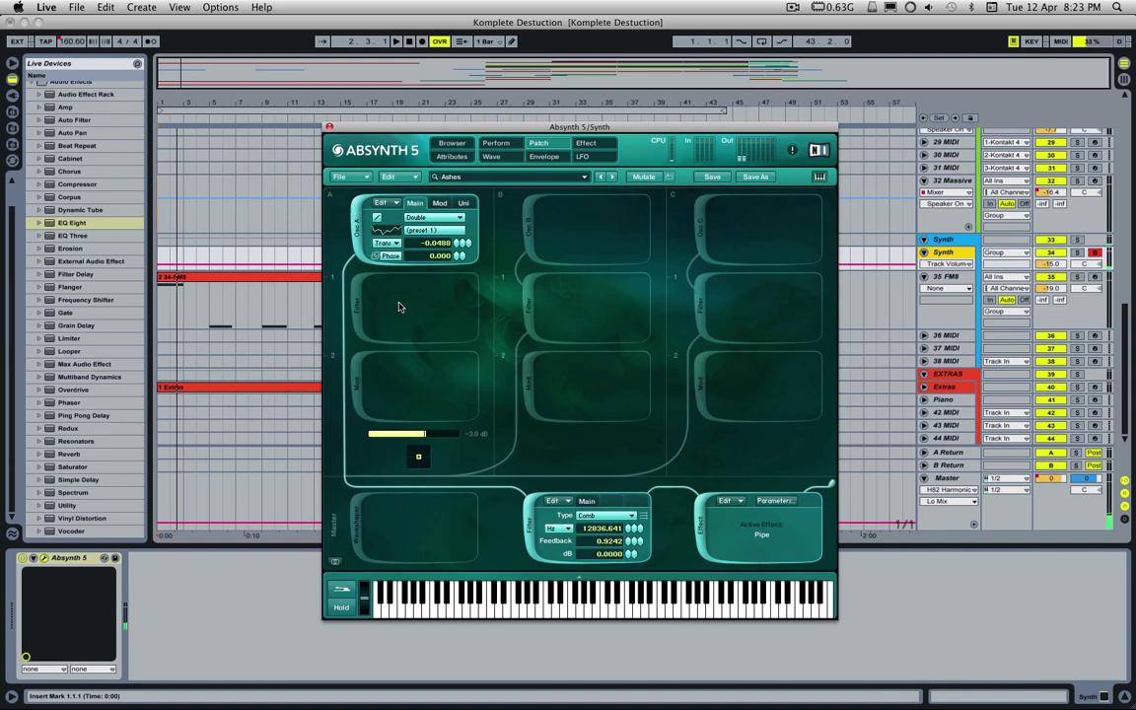
- Turn Absynth's oscillators B and C and their filters back on
left_click(529, 221)
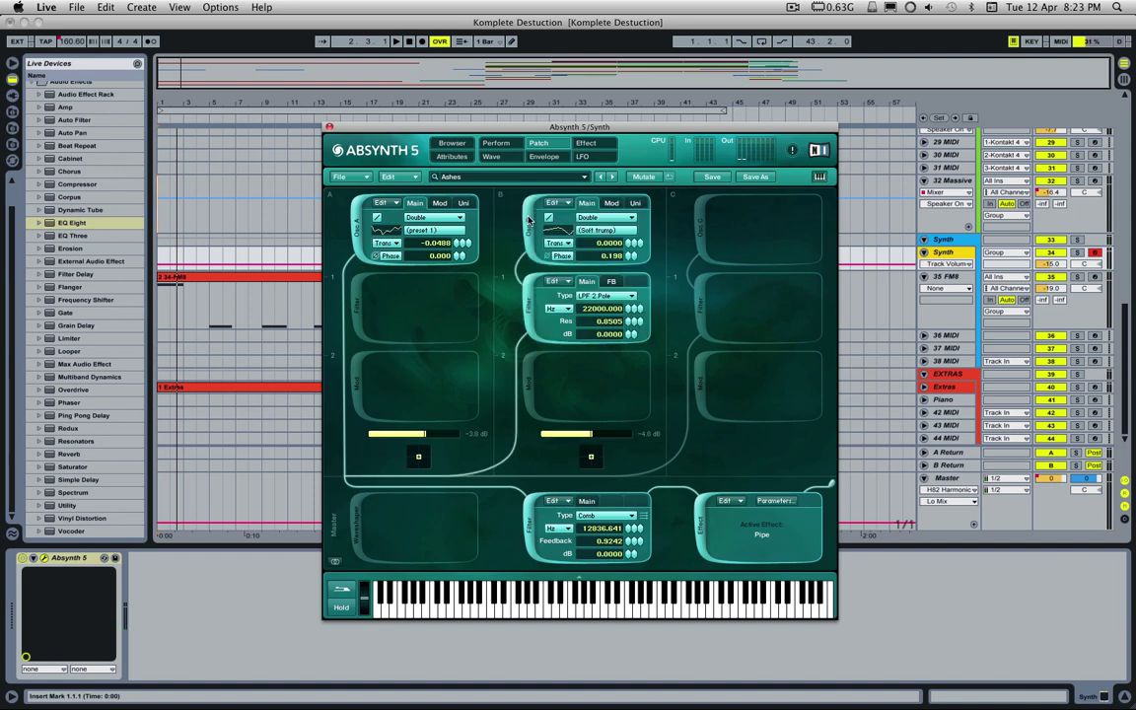
left_click(705, 226)
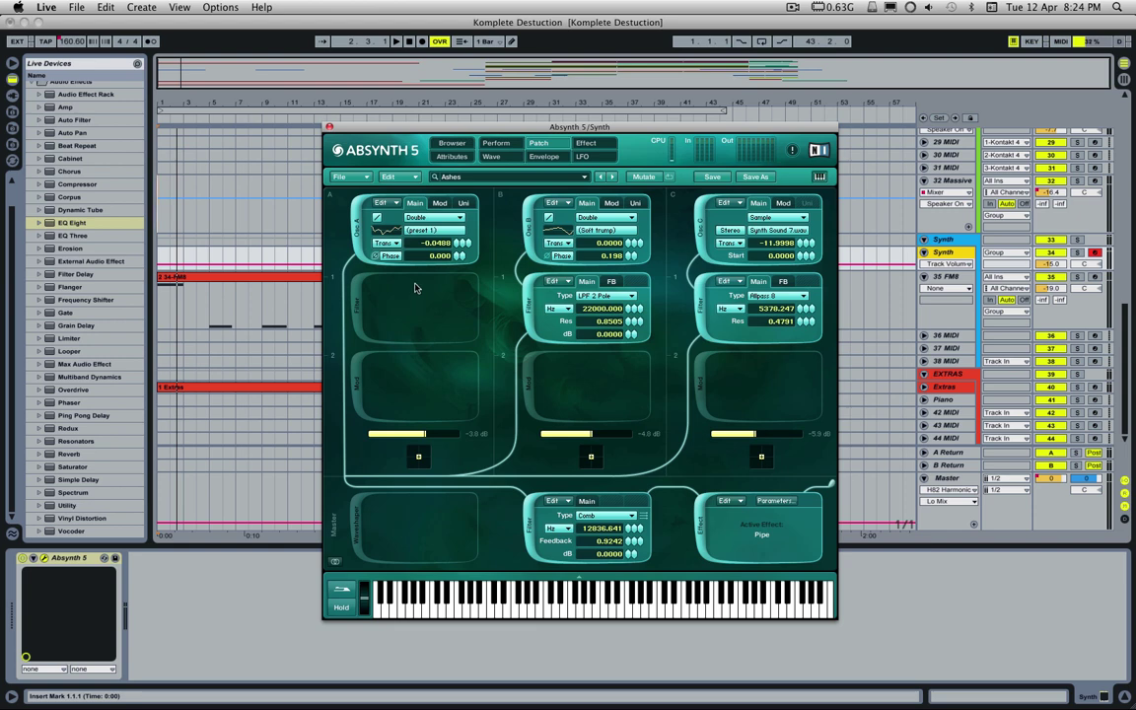
left_click_drag(412, 133, 390, 124)
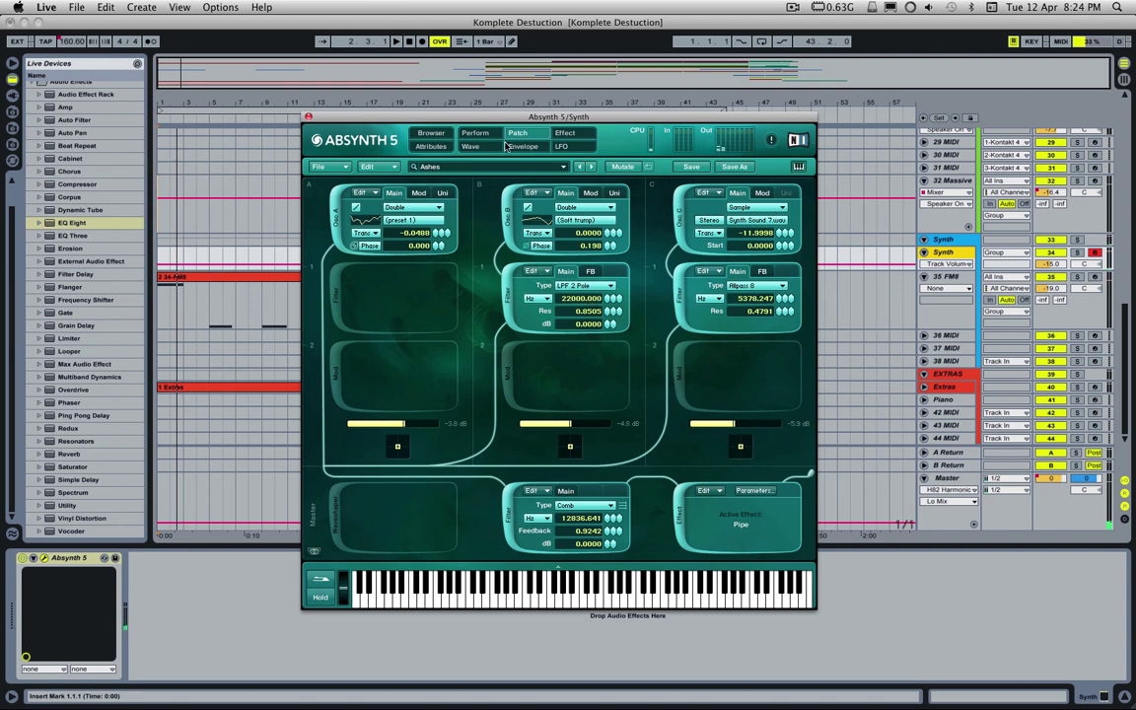
- Change oscillator A's type from Double to Single, then to Sample, opening the Samples dialog
left_click_drag(449, 116, 455, 111)
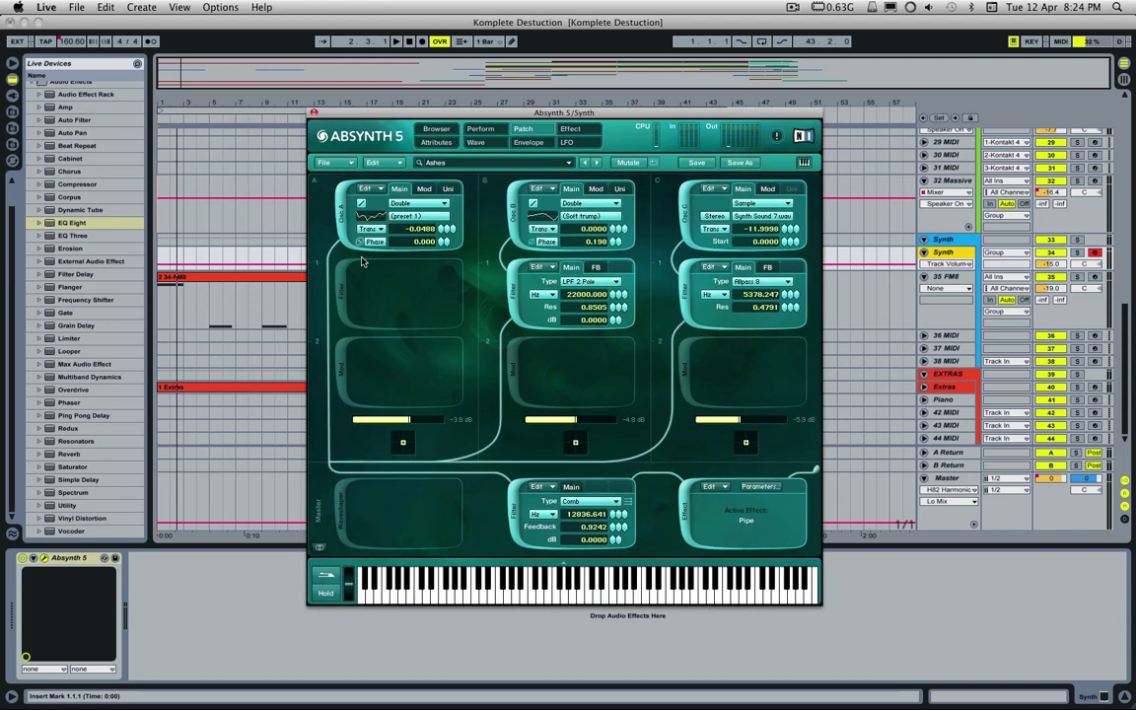
left_click(414, 203)
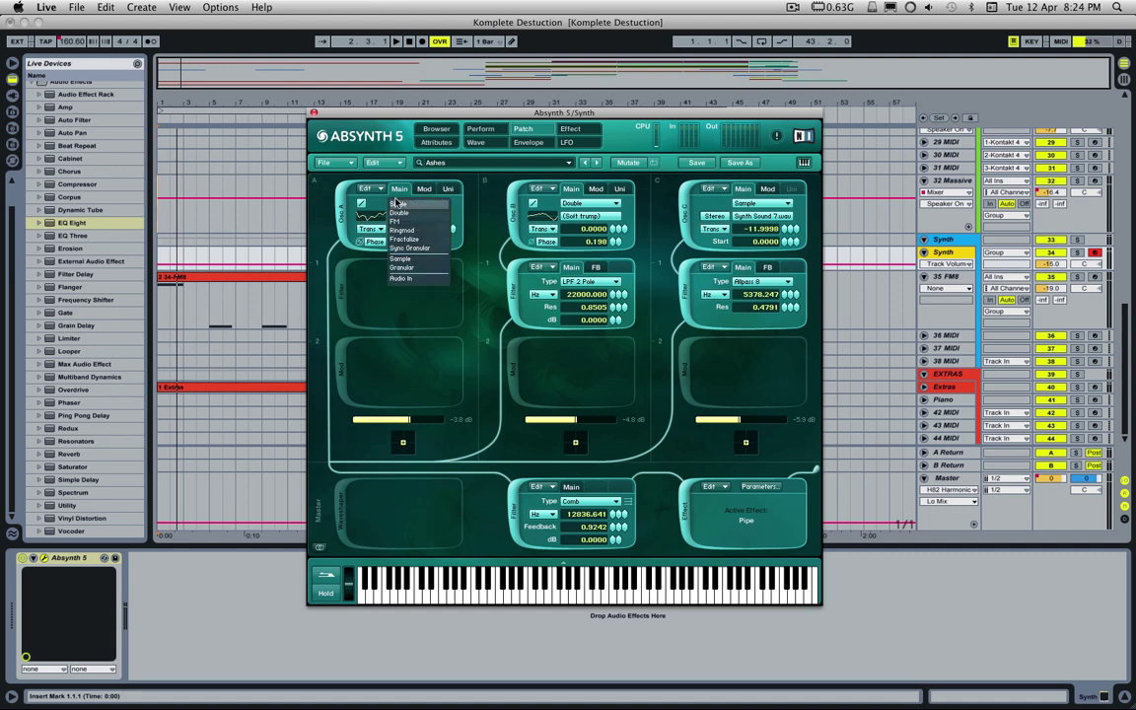
left_click(378, 234)
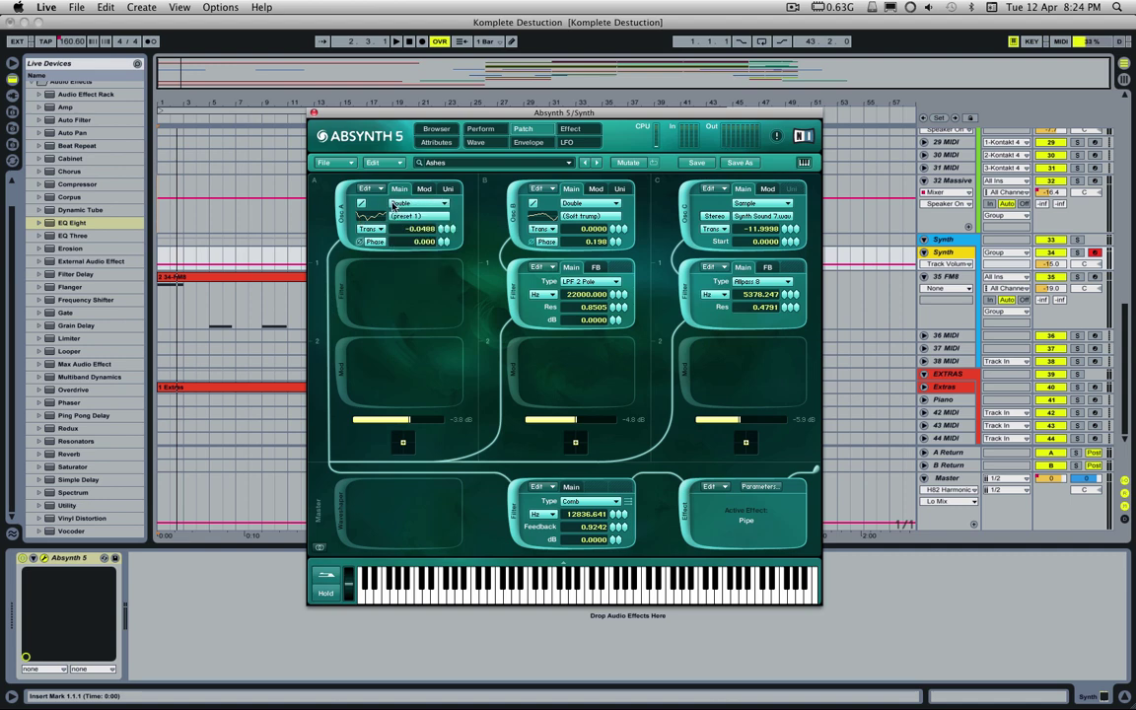
left_click(414, 208)
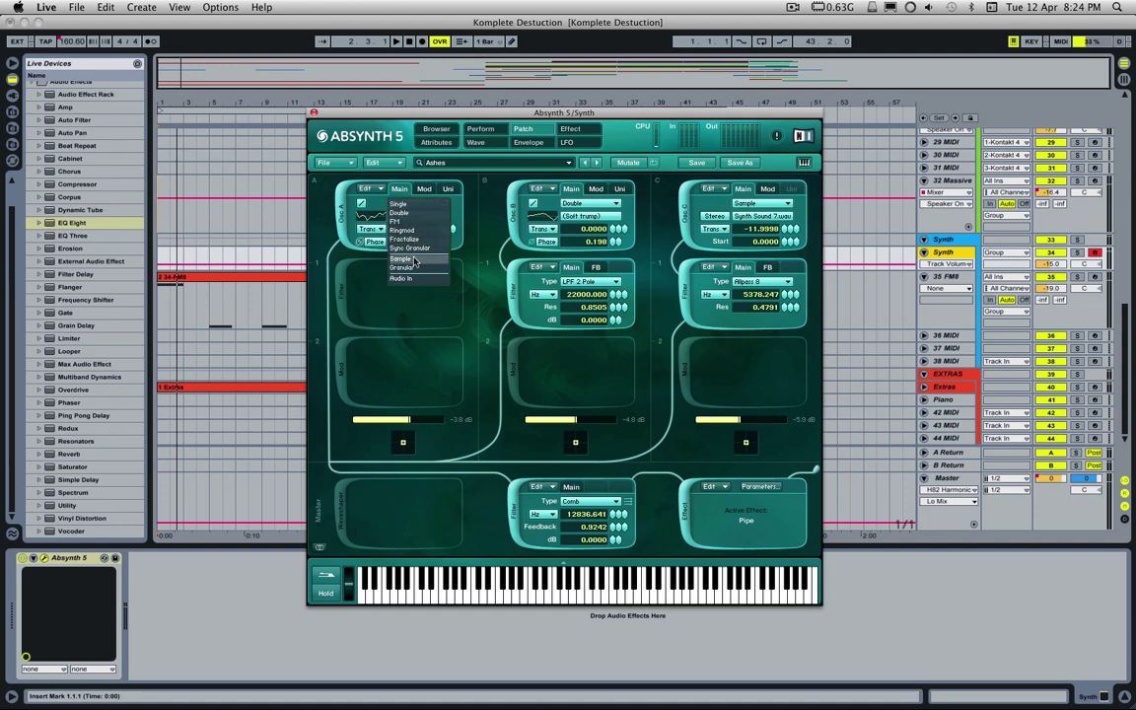
left_click(400, 206)
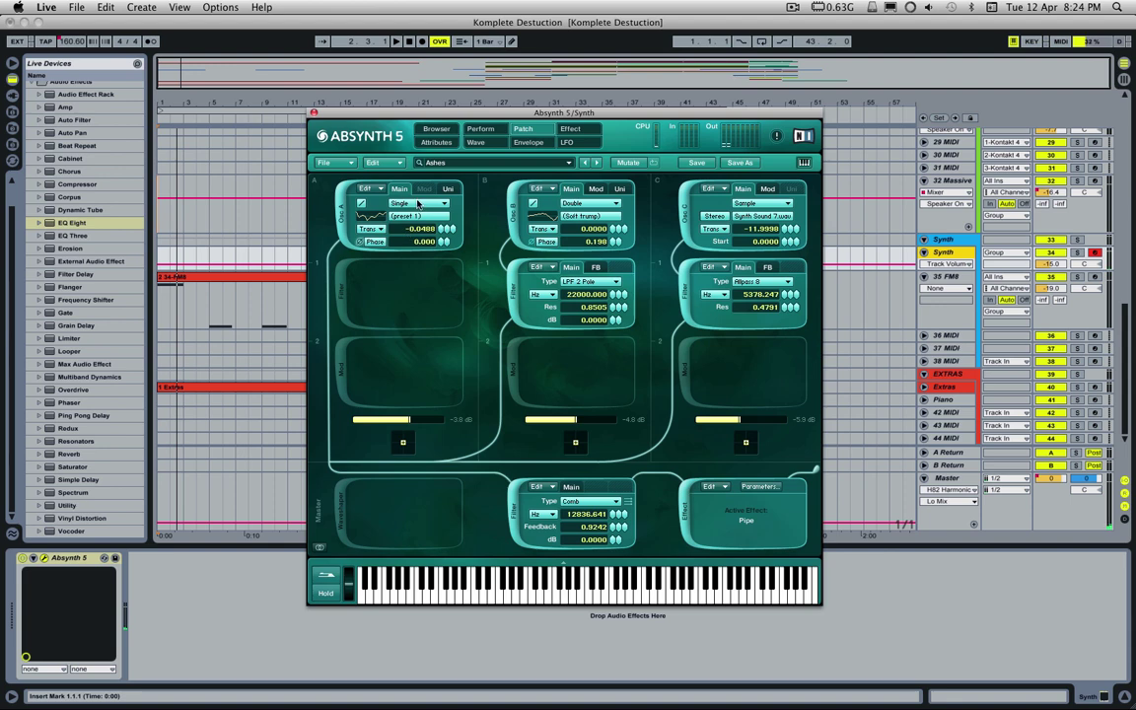
left_click(417, 205)
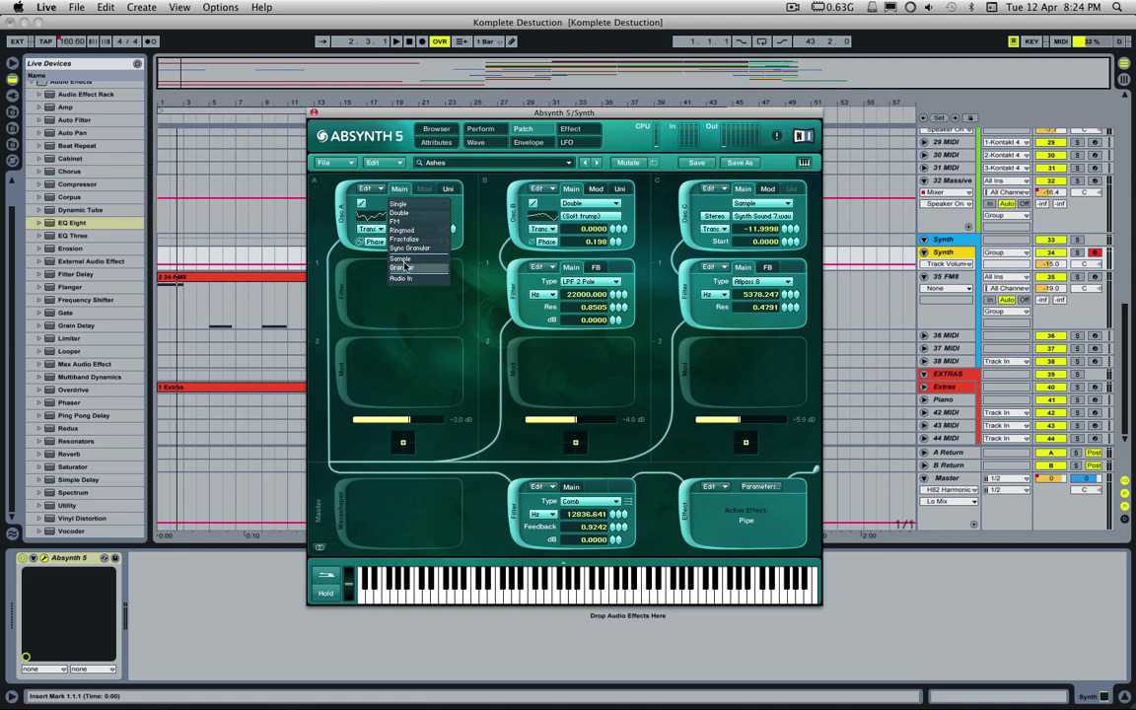
left_click(406, 262)
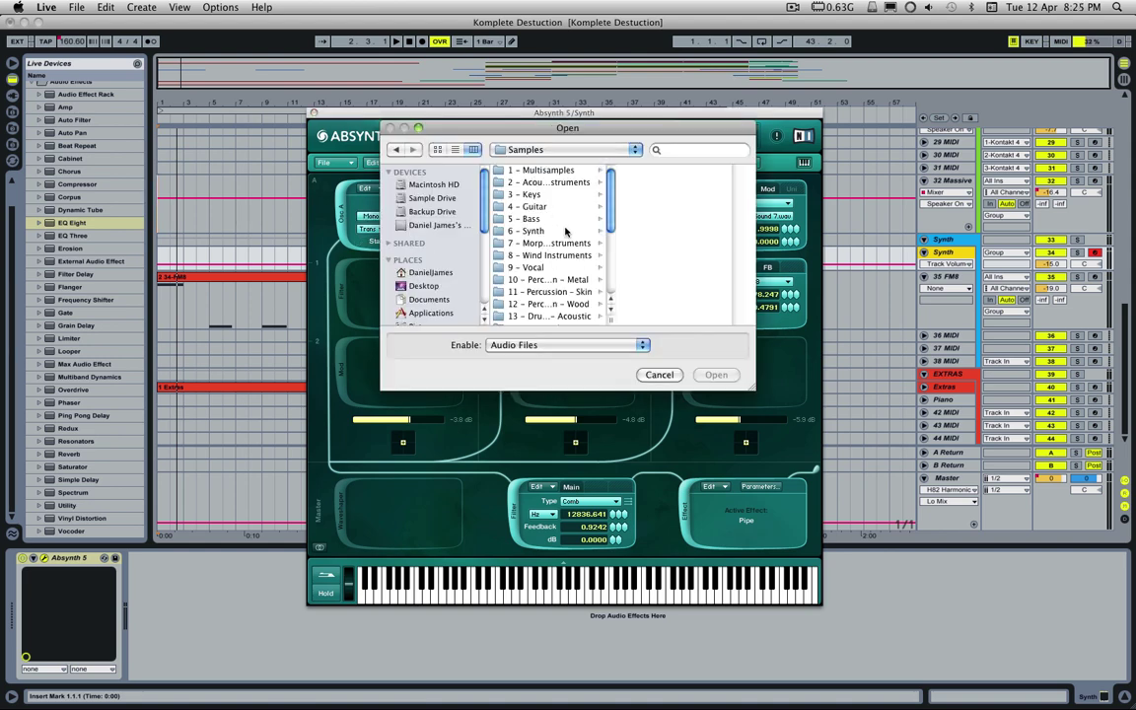
- Load Women Ah.wav from the 9 - Vocal folder into oscillator A
scroll(548, 223, "down", 5)
scroll(559, 238, "up", 5)
scroll(495, 207, "down", 5)
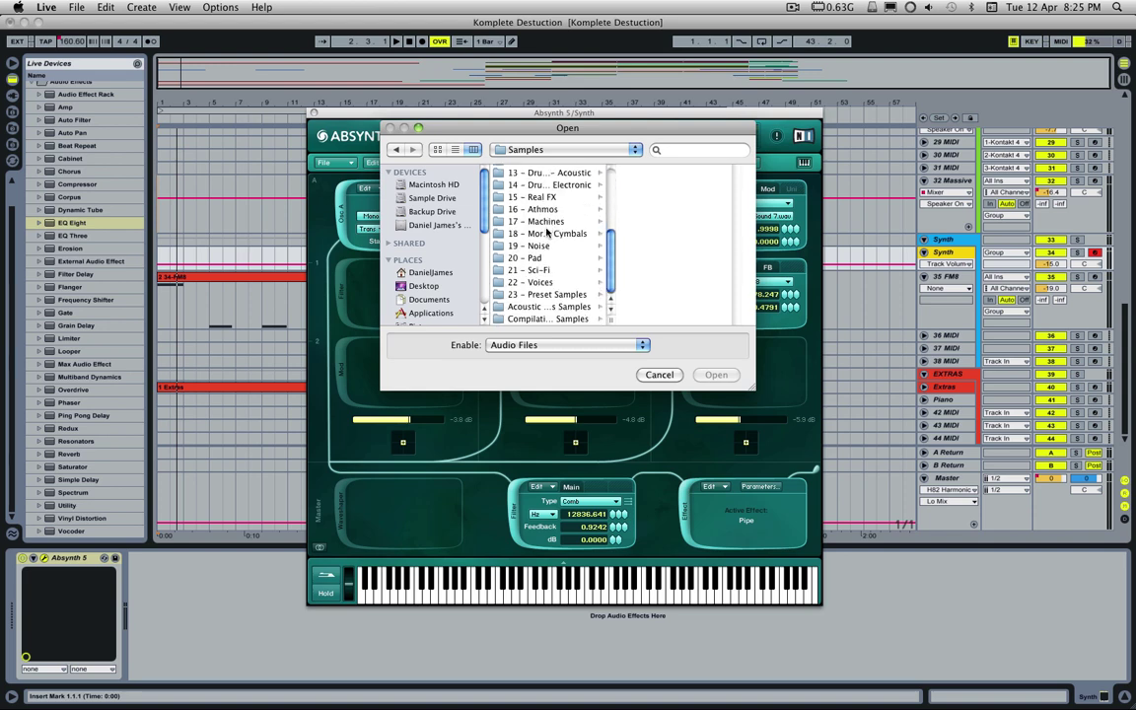
scroll(494, 242, "up", 5)
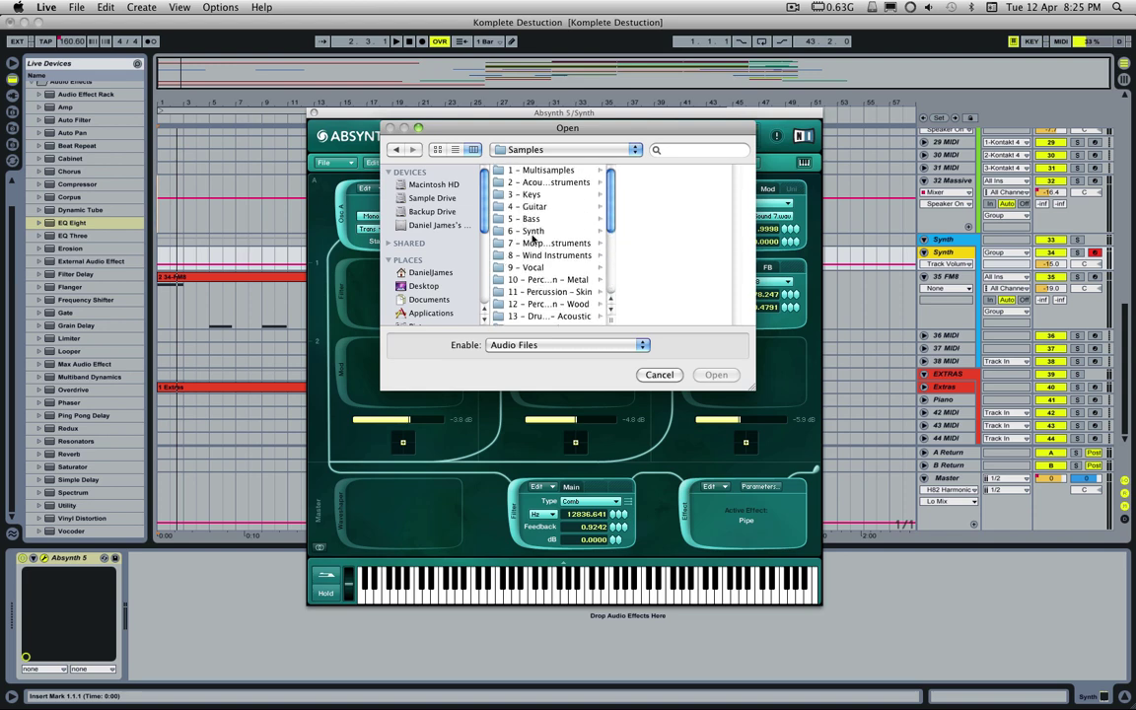
scroll(533, 232, "down", 3)
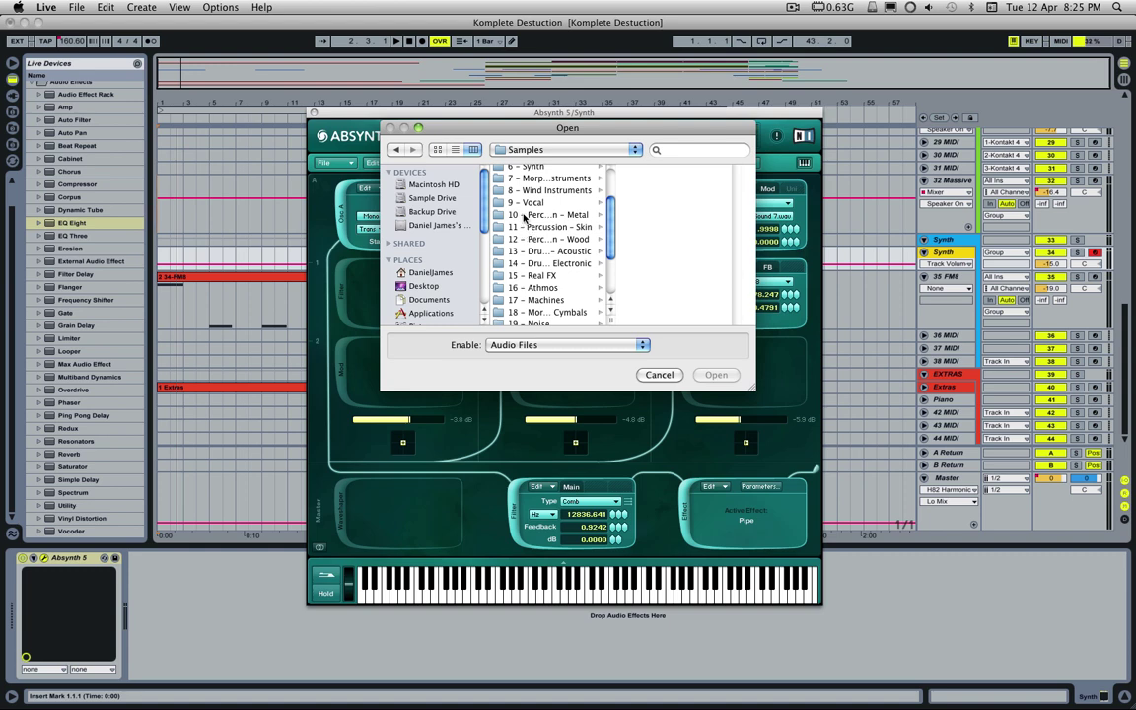
left_click(510, 204)
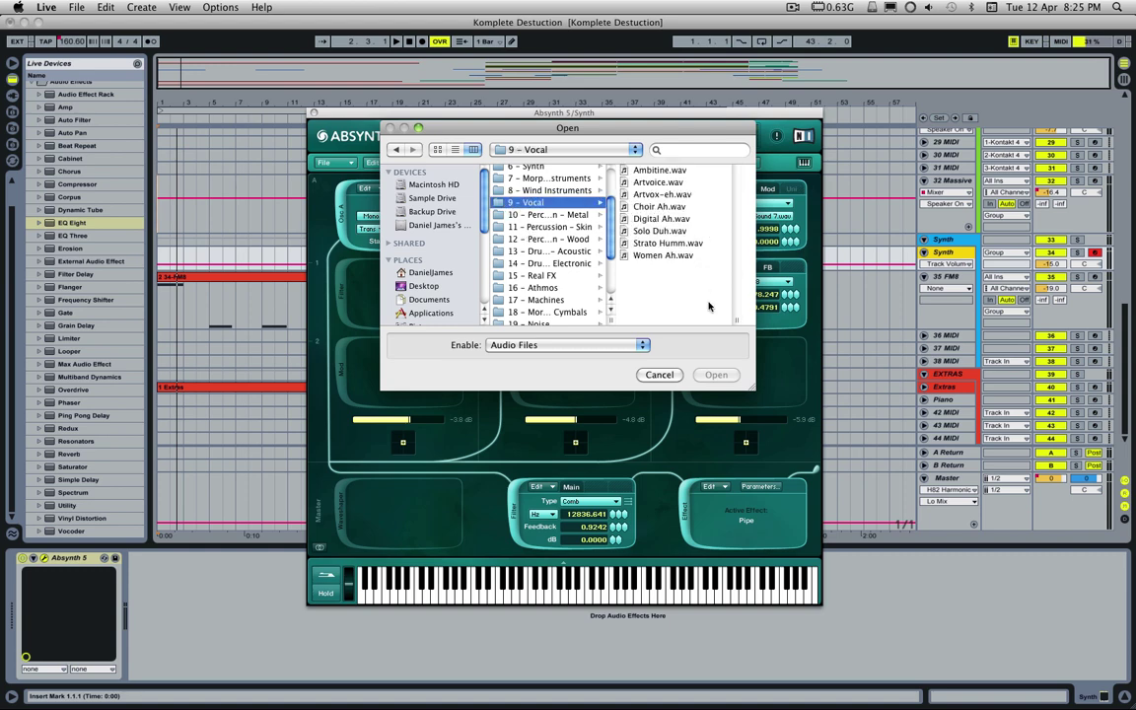
double_click(665, 255)
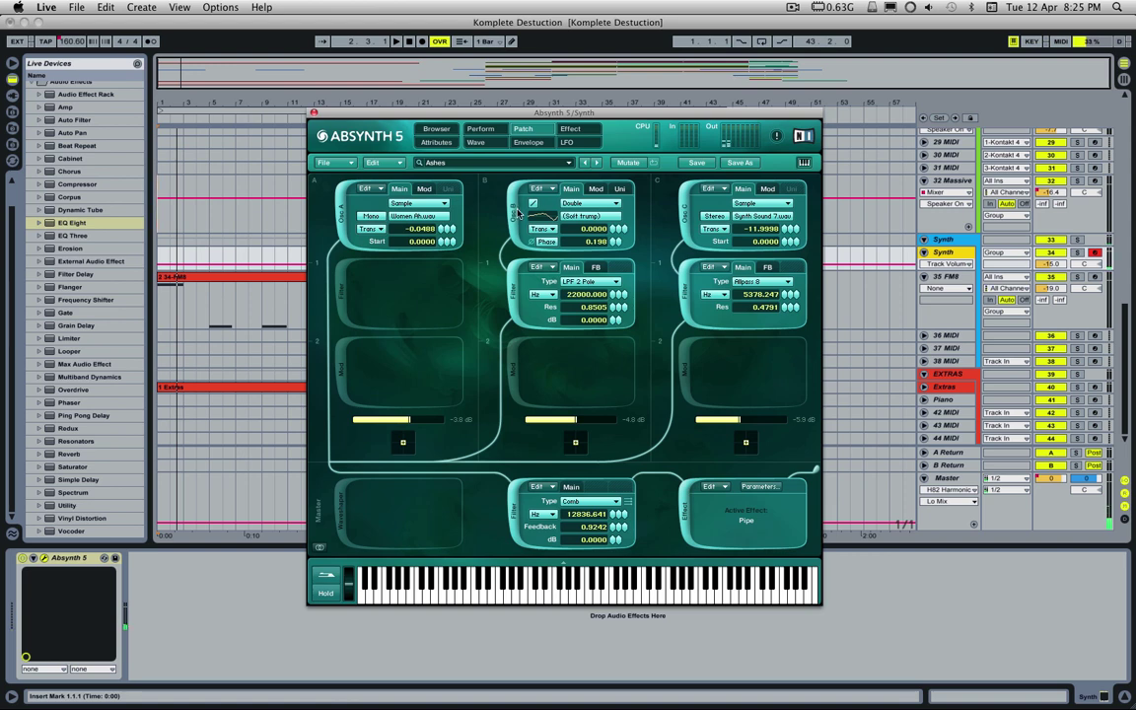
- Switch off channels B and C, the master Comb filter and the Pipe effect
left_click(485, 180)
left_click(657, 180)
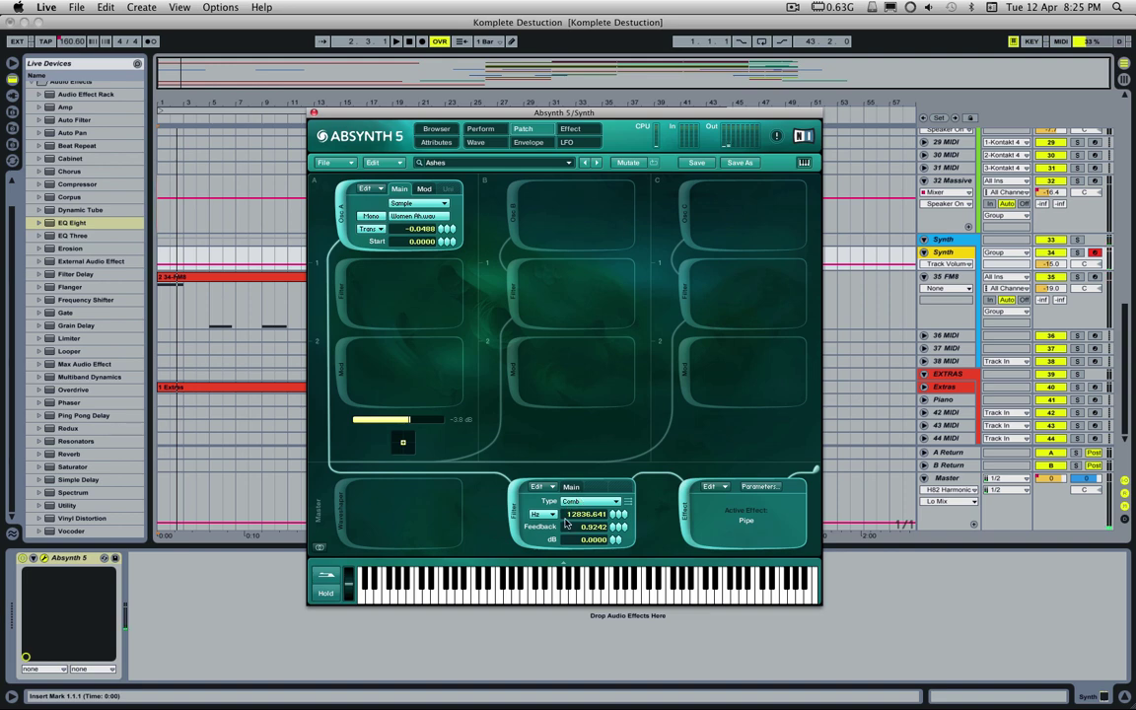
left_click(508, 509)
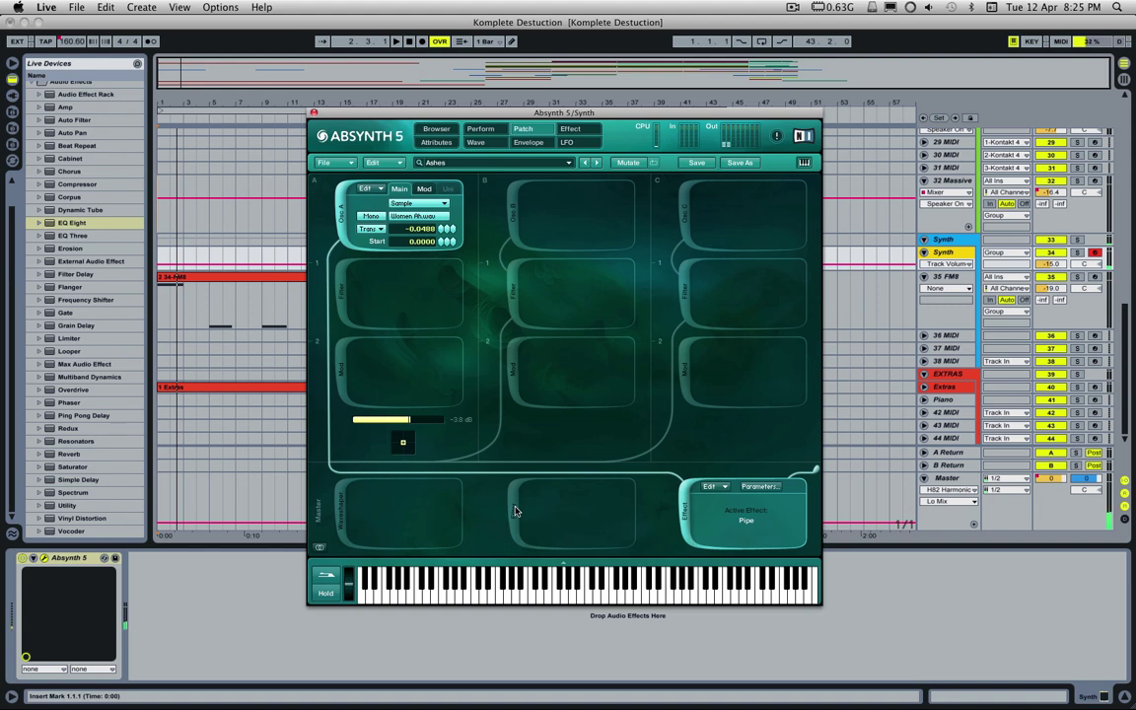
left_click(686, 512)
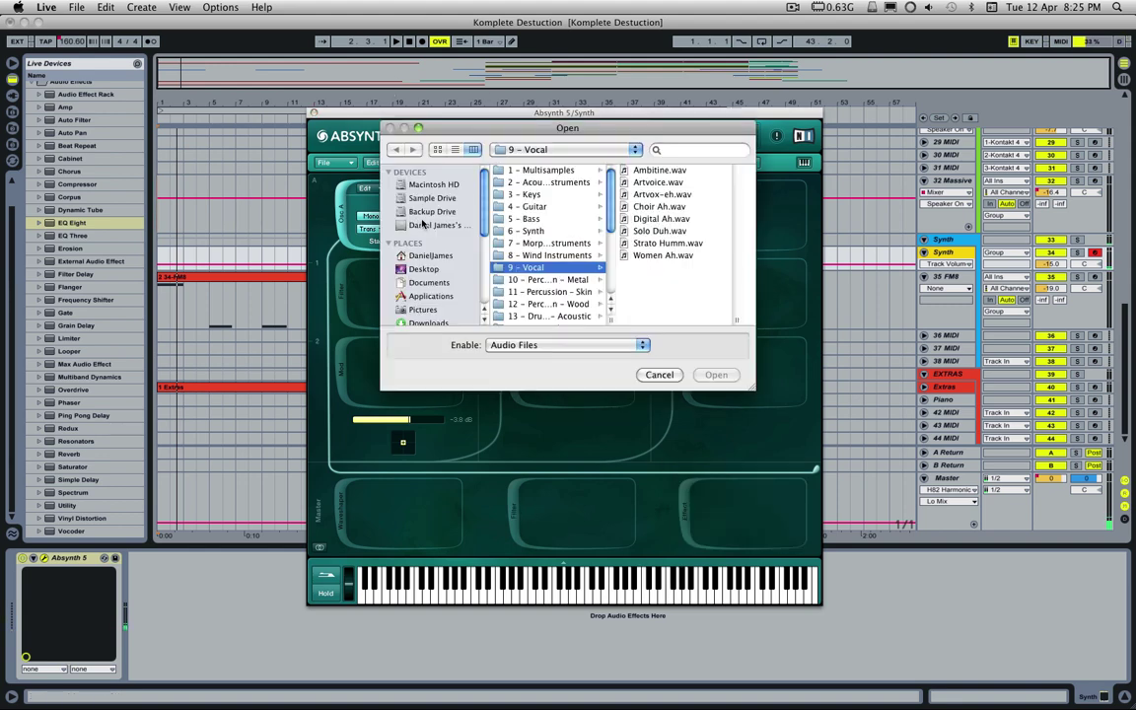
- Load Acoustic Bass 1.wav from the 5 - Bass folder into oscillator A
left_click(370, 195)
left_click(521, 220)
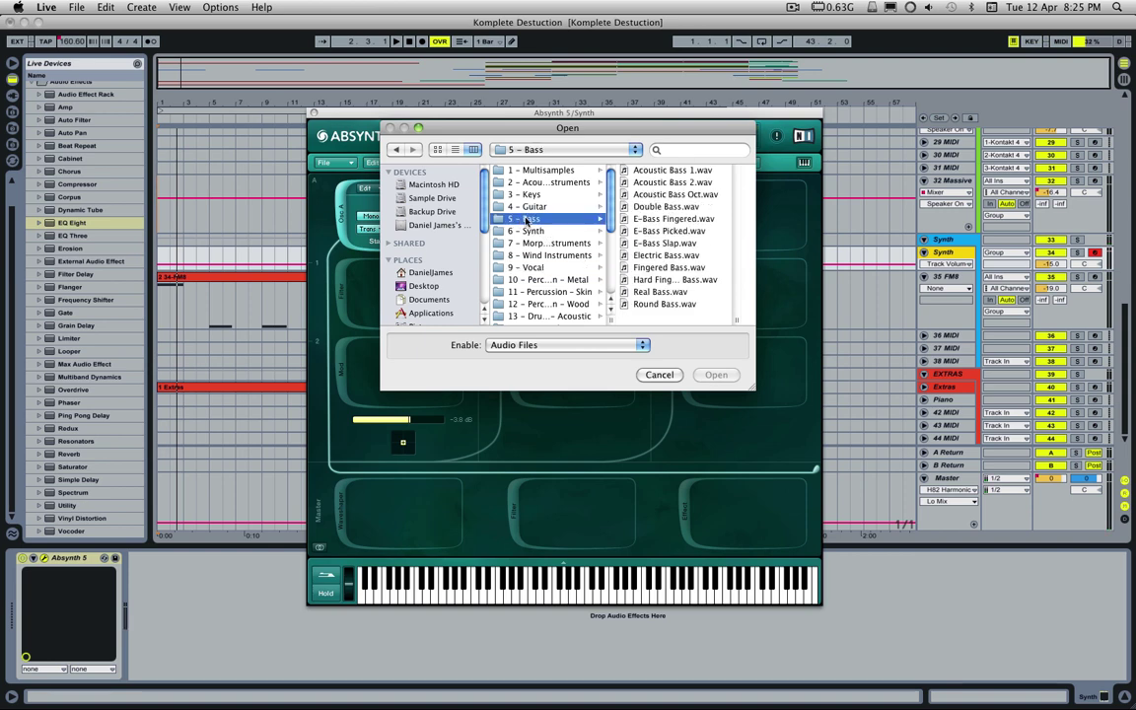
double_click(651, 174)
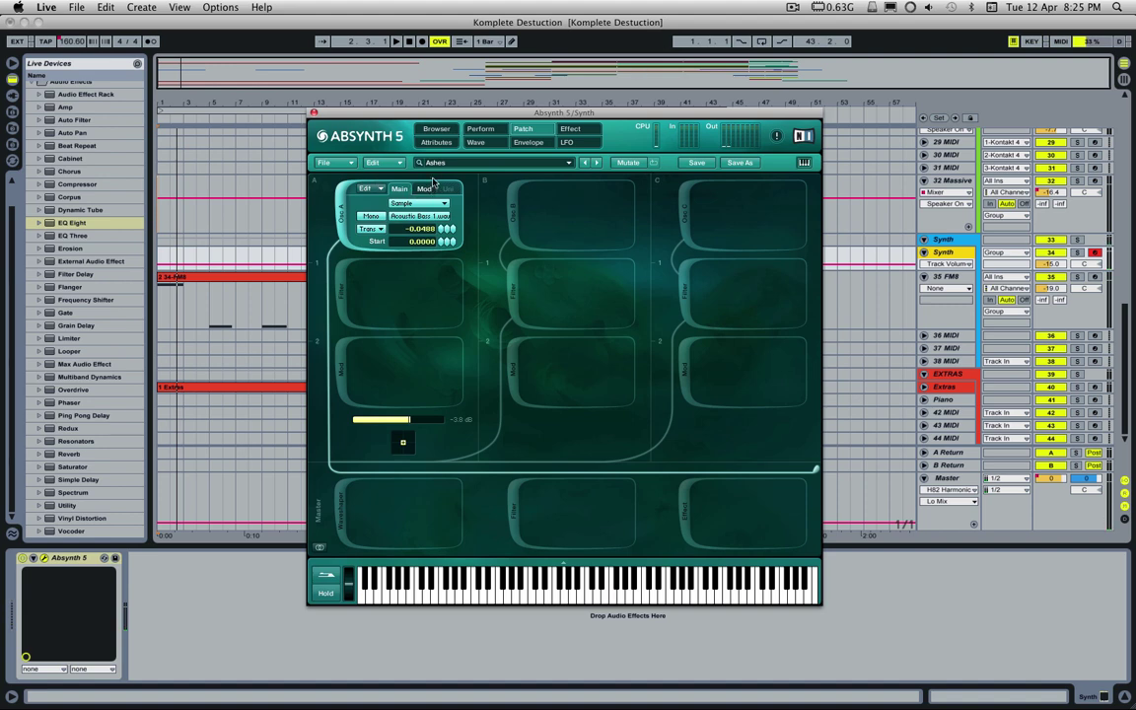
- Lengthen Absynth's Oscil A Amp envelope attack to 0.9766 seconds on the Envelope page, then return to Patch
left_click(528, 143)
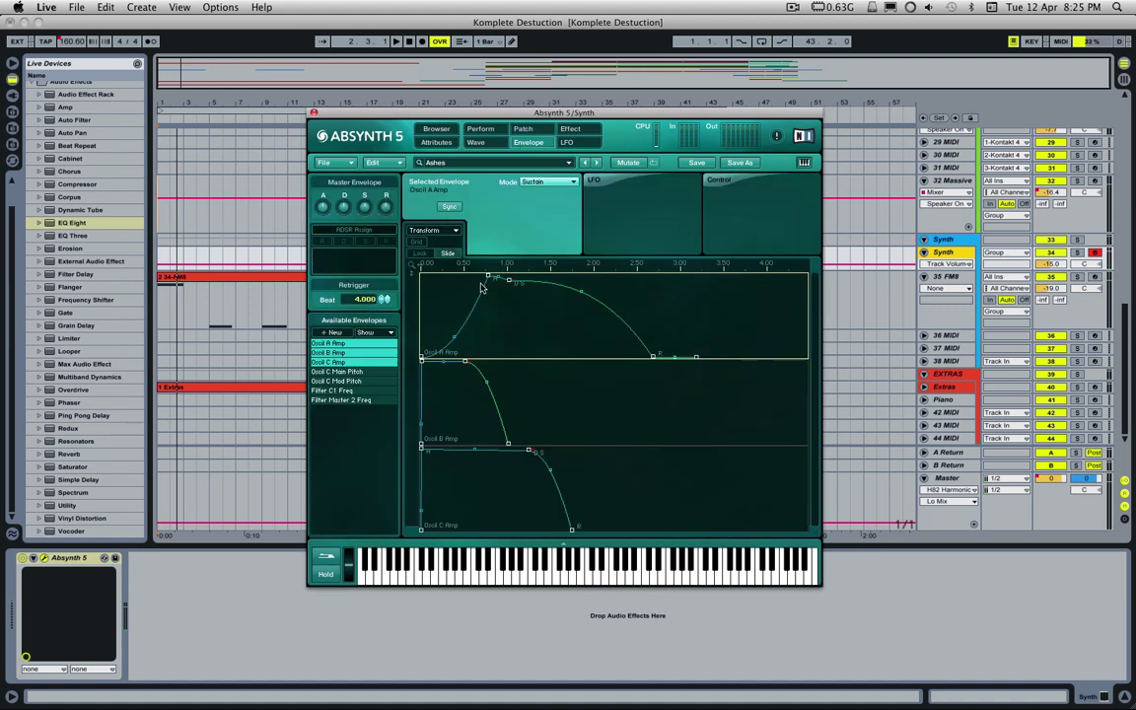
left_click_drag(488, 281, 413, 253)
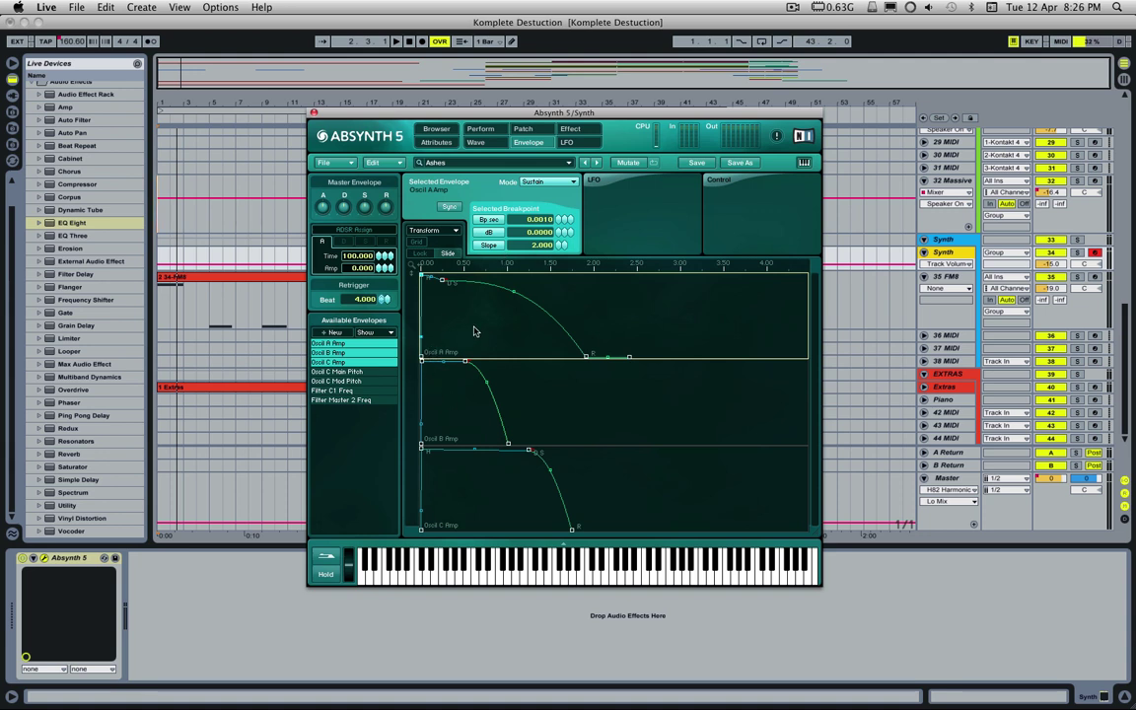
left_click_drag(442, 279, 420, 341)
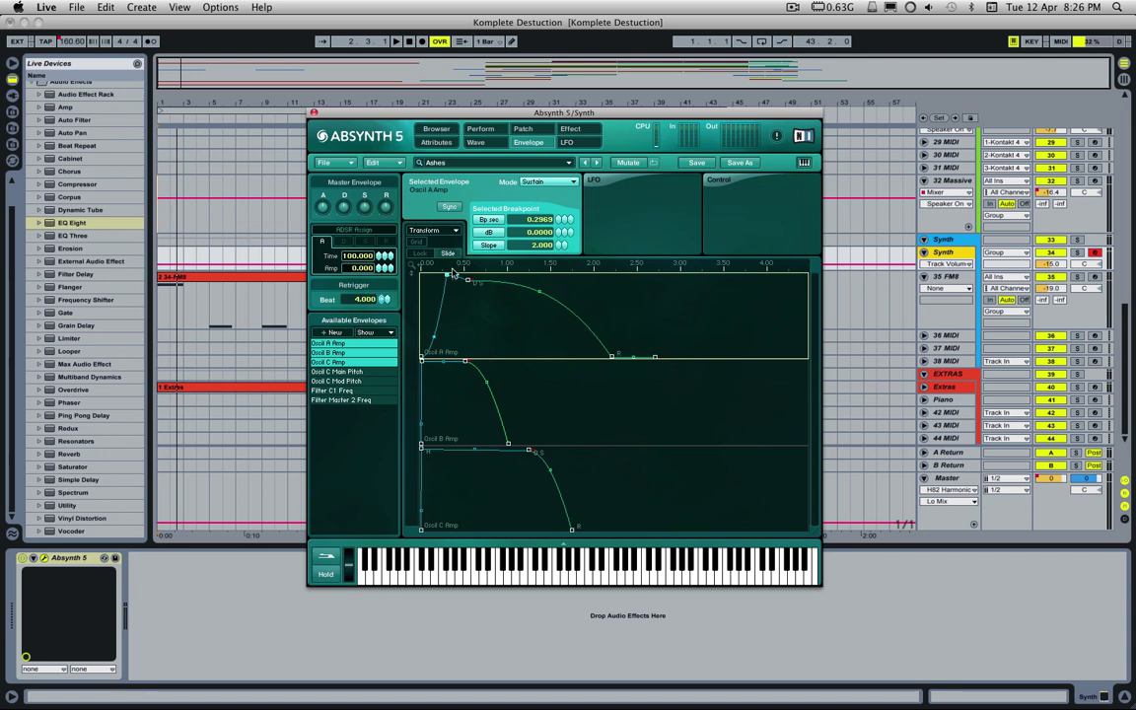
left_click_drag(452, 275, 457, 277)
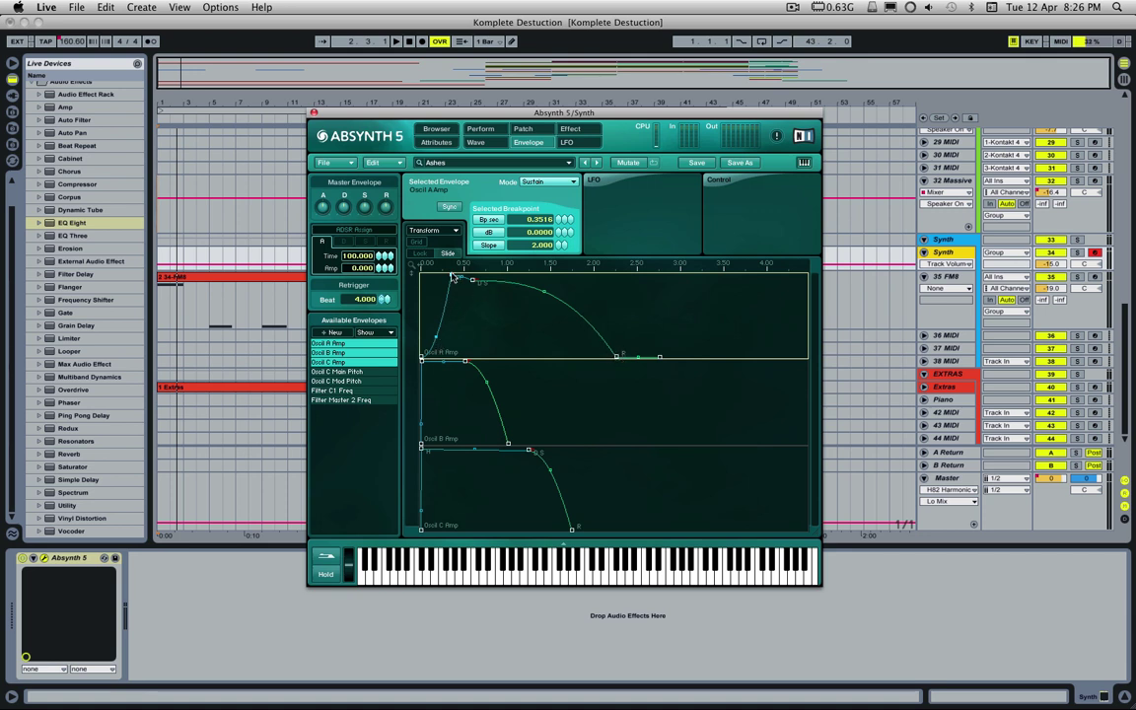
left_click_drag(457, 275, 400, 248)
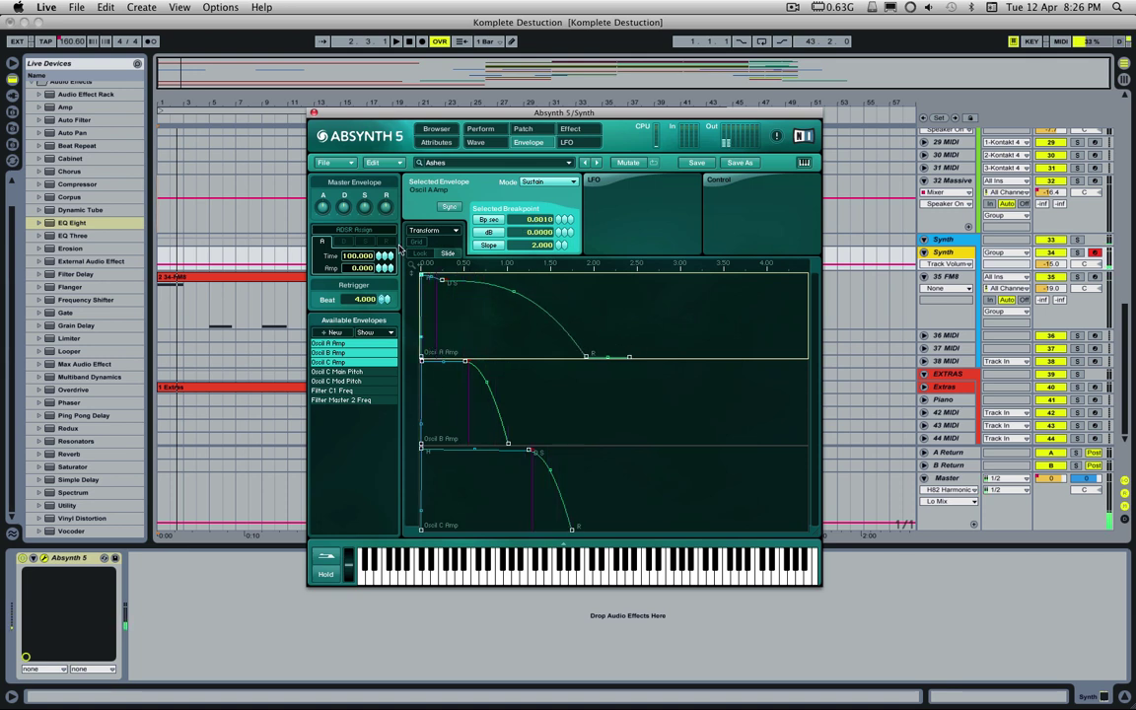
left_click_drag(424, 279, 478, 270)
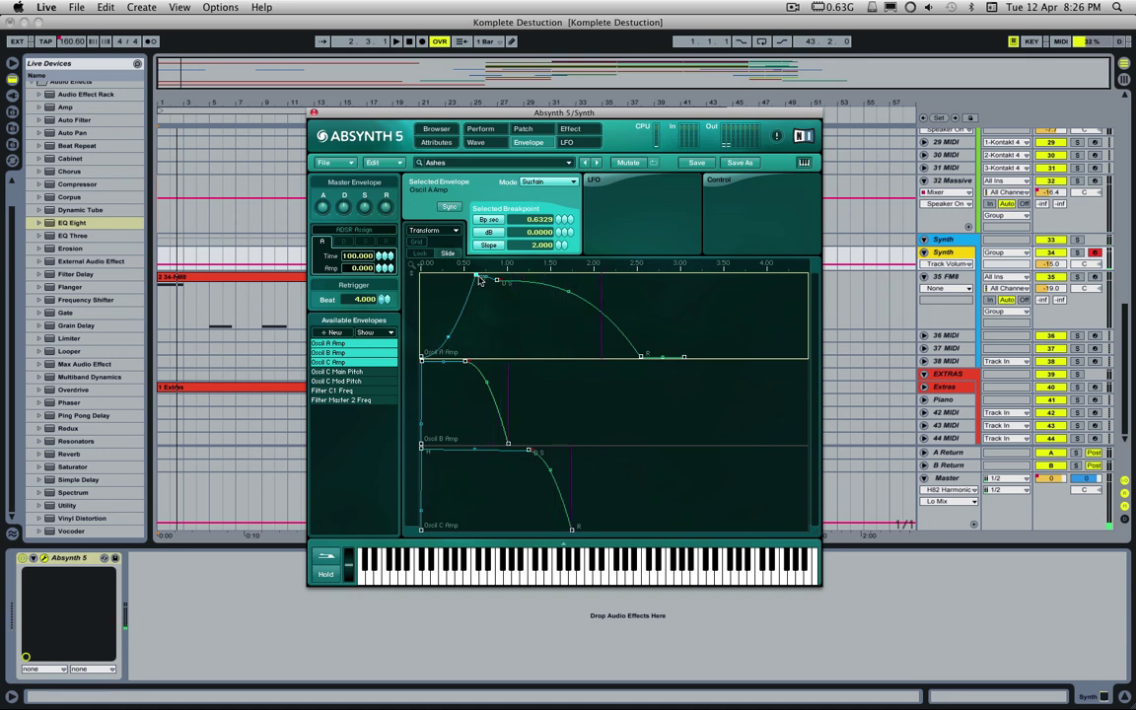
left_click_drag(477, 275, 508, 276)
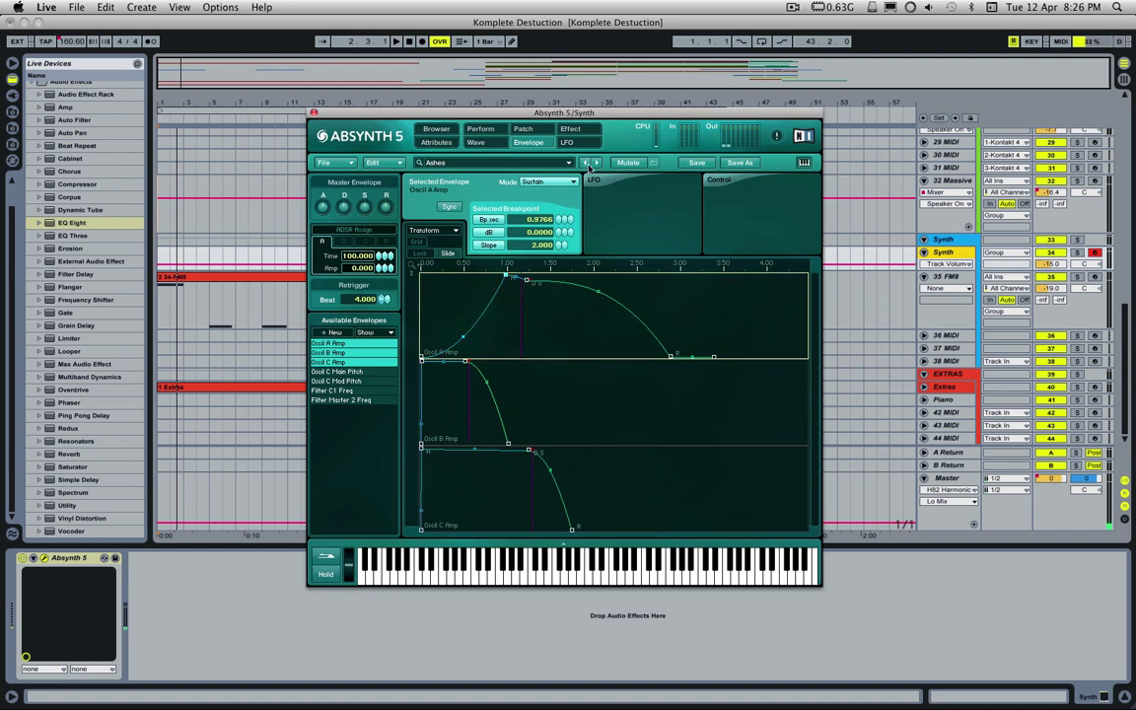
left_click(526, 129)
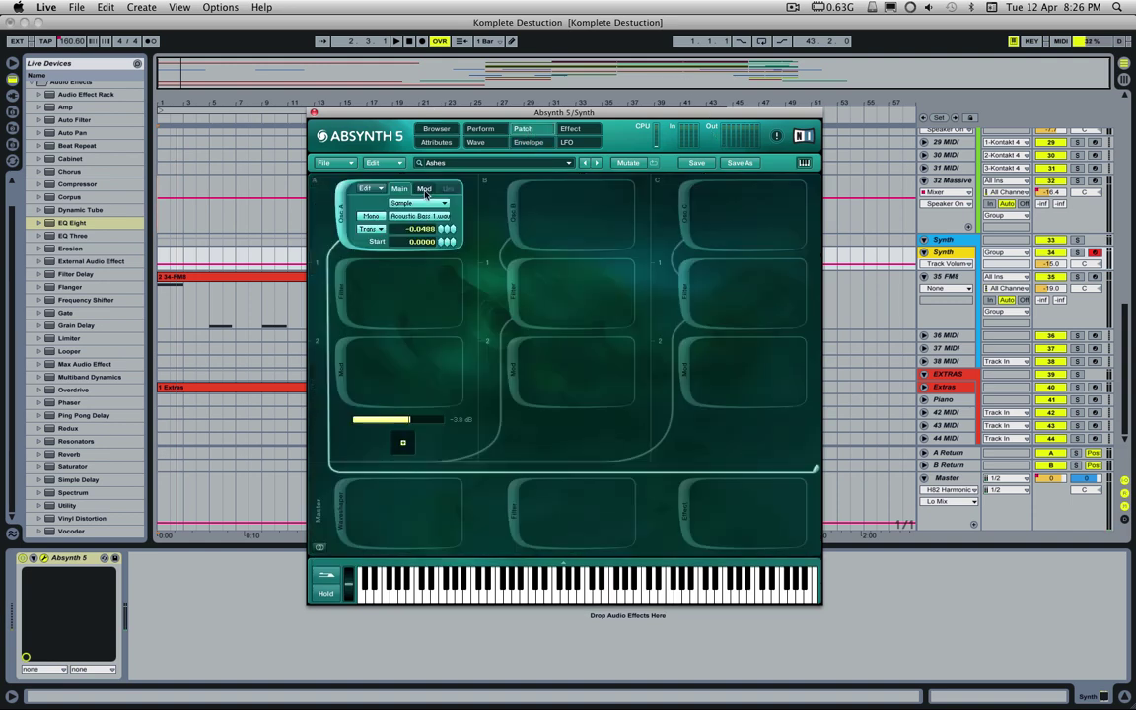
- Load 22 - Voices > Human Moans.wav as oscillator A's sample
left_click(412, 219)
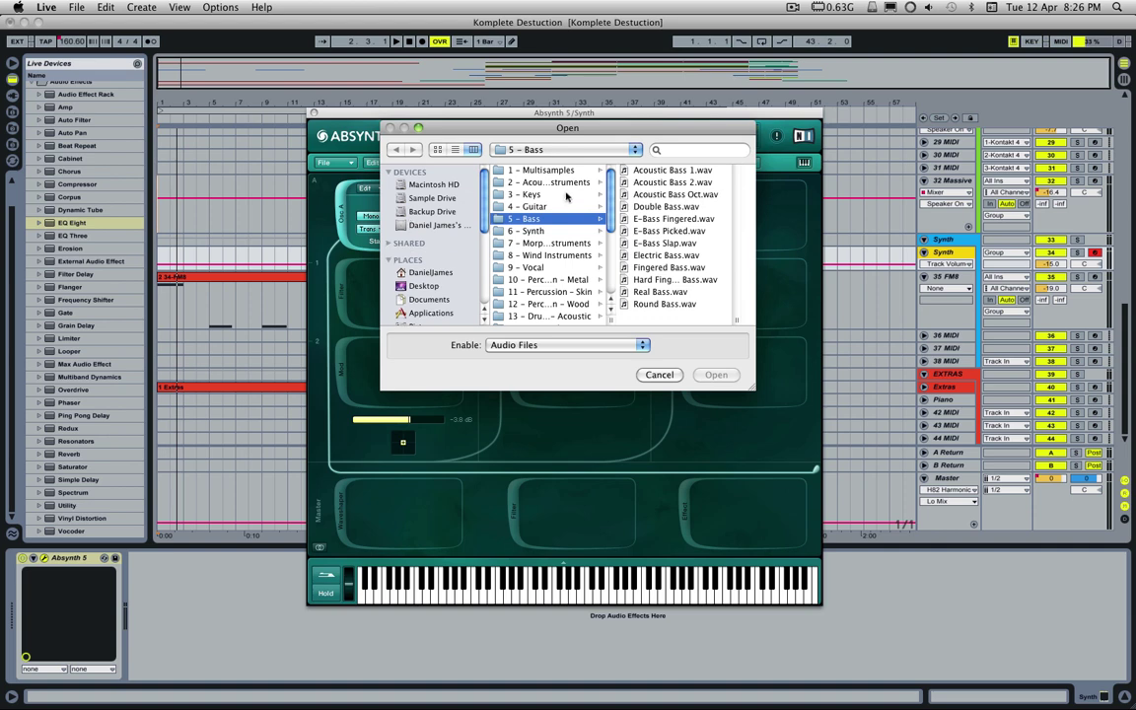
scroll(550, 244, "down", 5)
left_click(539, 283)
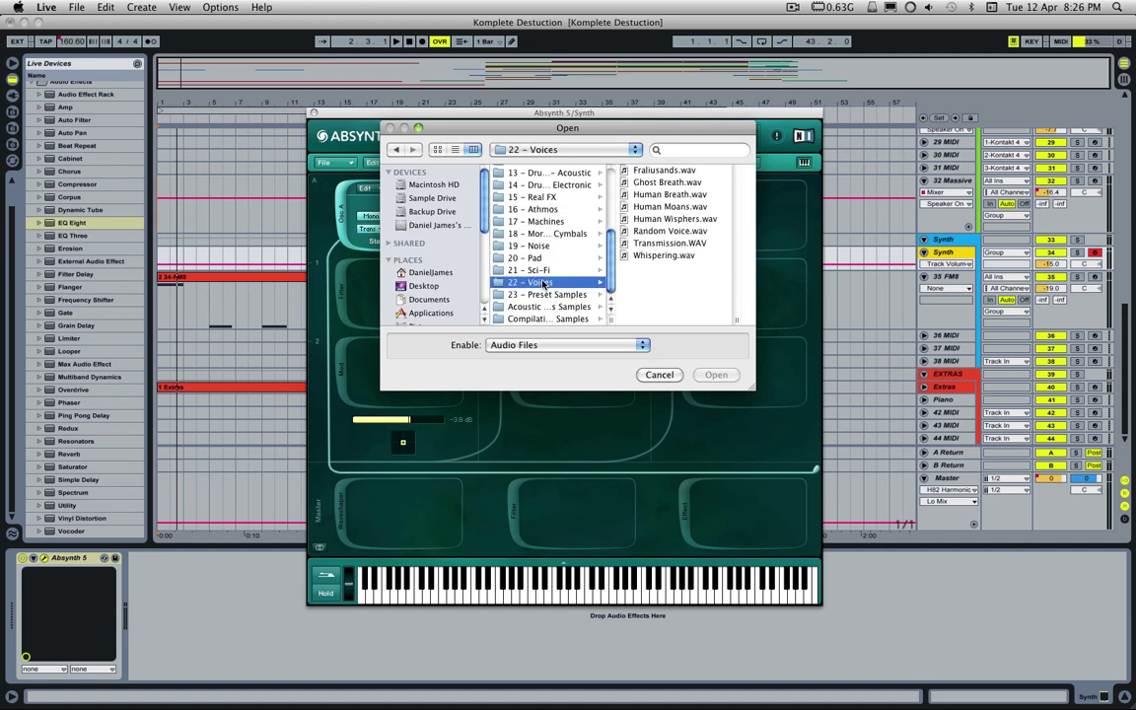
double_click(671, 208)
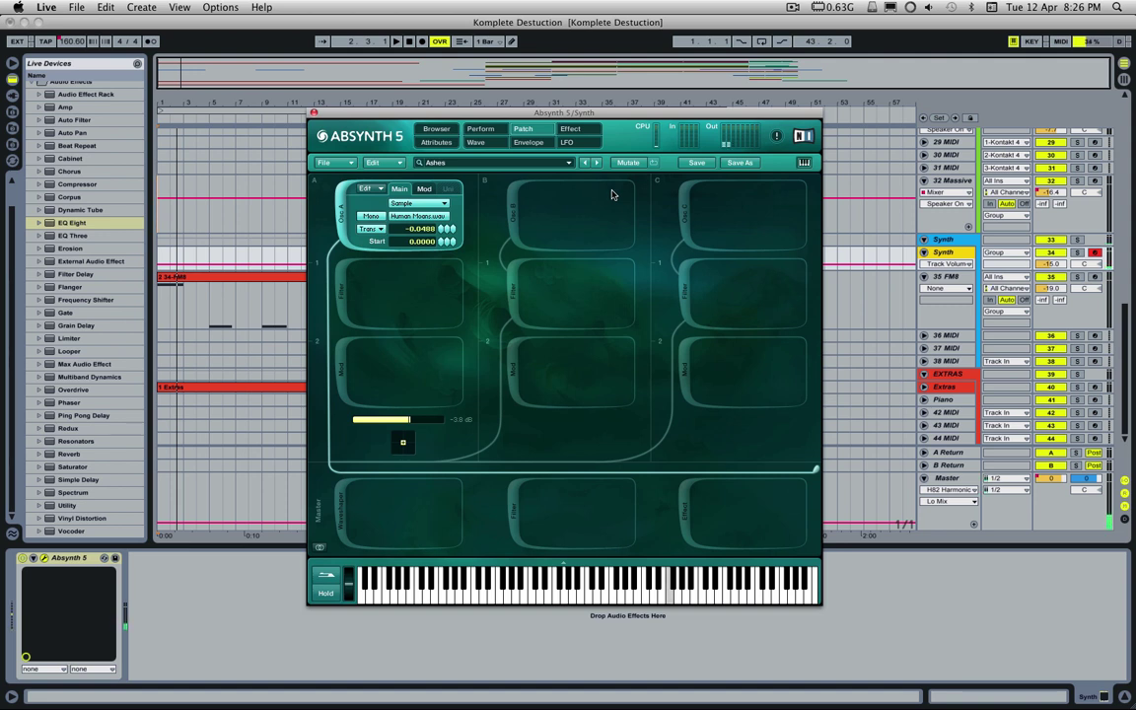
- Re-enable the master Comb filter, Pipe effect and oscillators B and C, then close Absynth
left_click(512, 517)
left_click(683, 524)
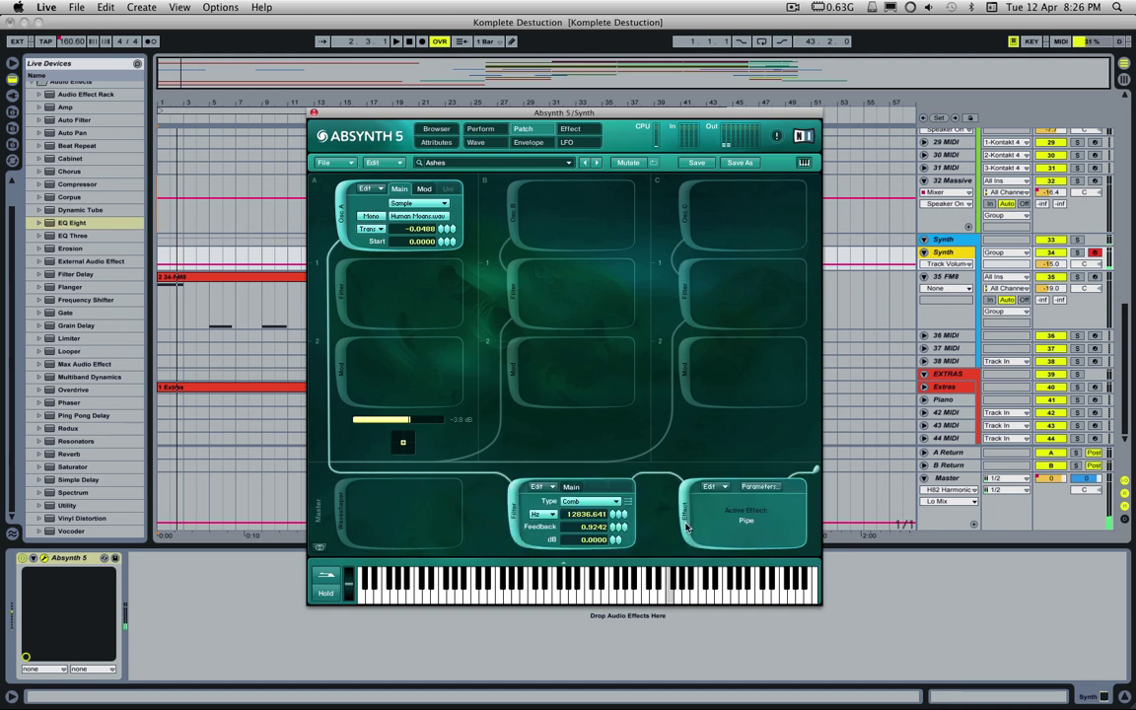
left_click(511, 219)
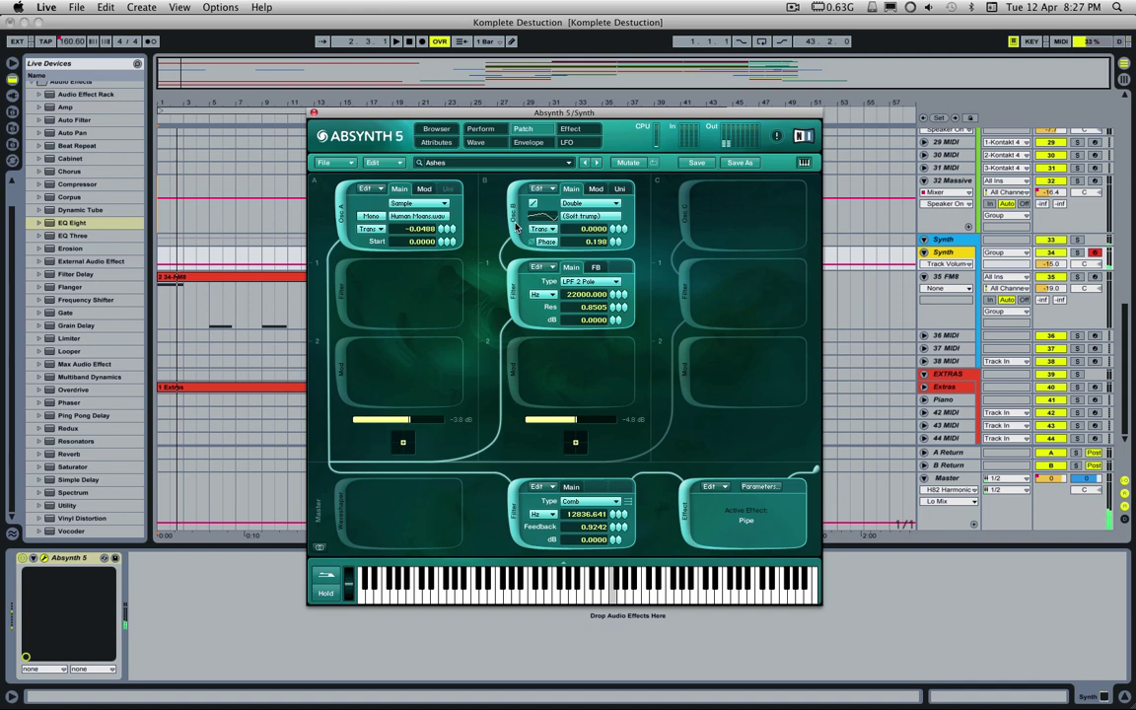
left_click(688, 205)
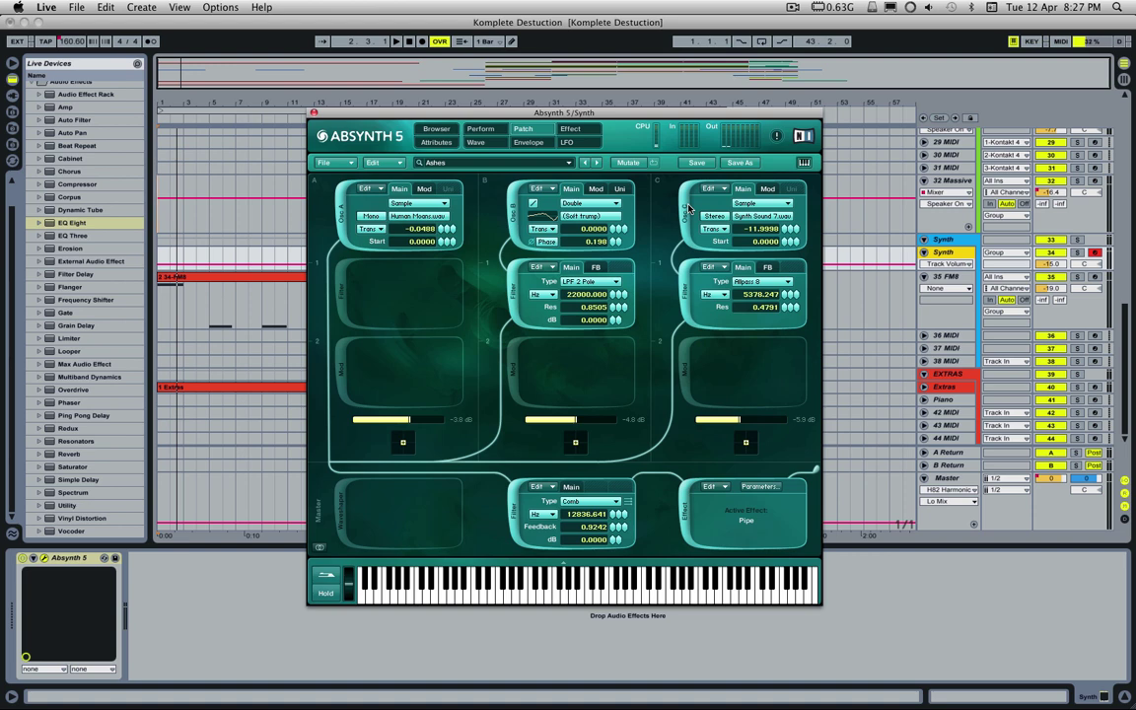
key("super+alt+p")
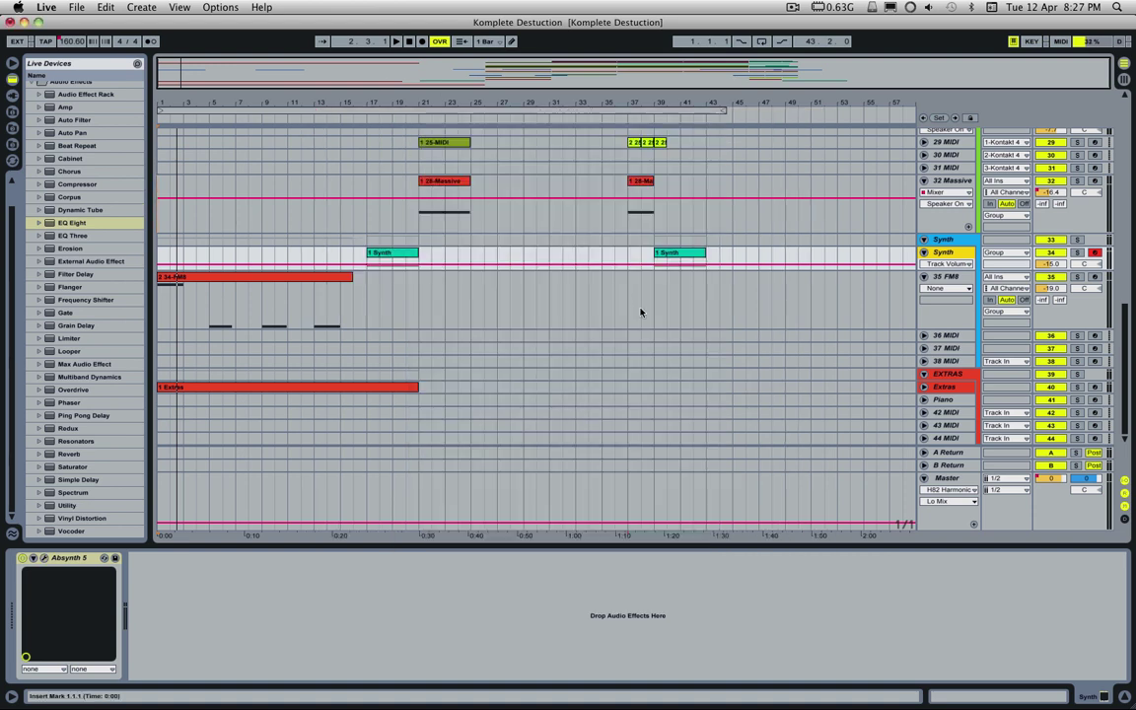
- Select the 35 FM8 track, open its FM8 window and record-arm it
scroll(825, 333, "up", 5)
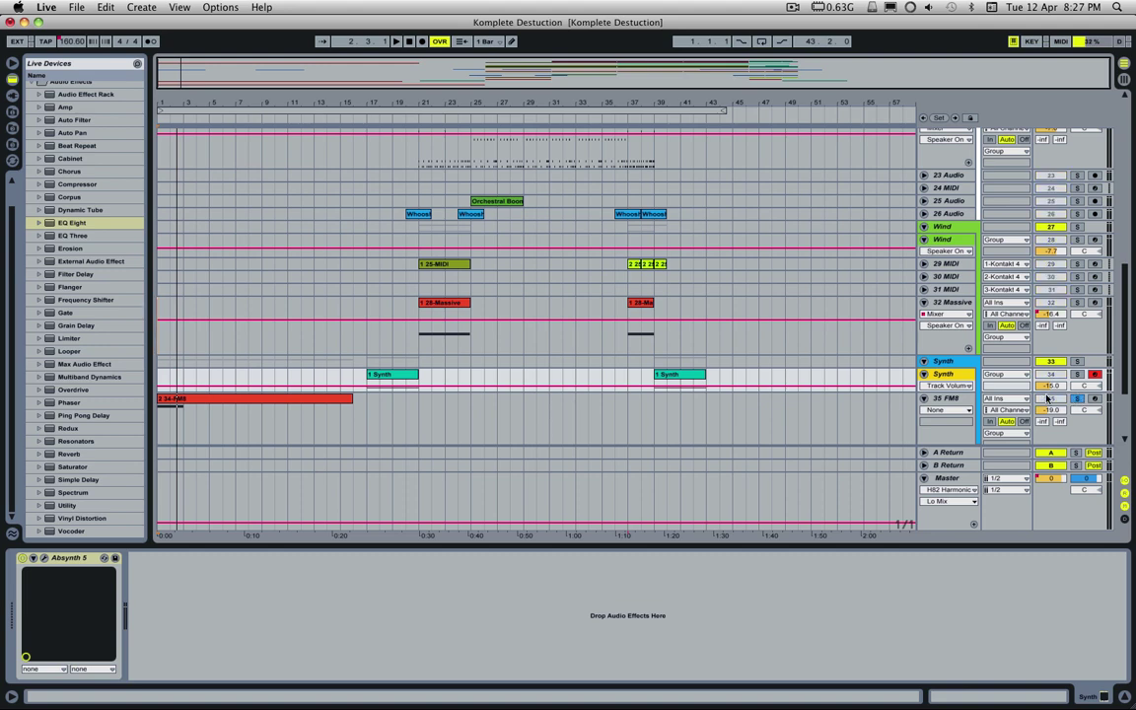
scroll(942, 361, "down", 2)
left_click(942, 361)
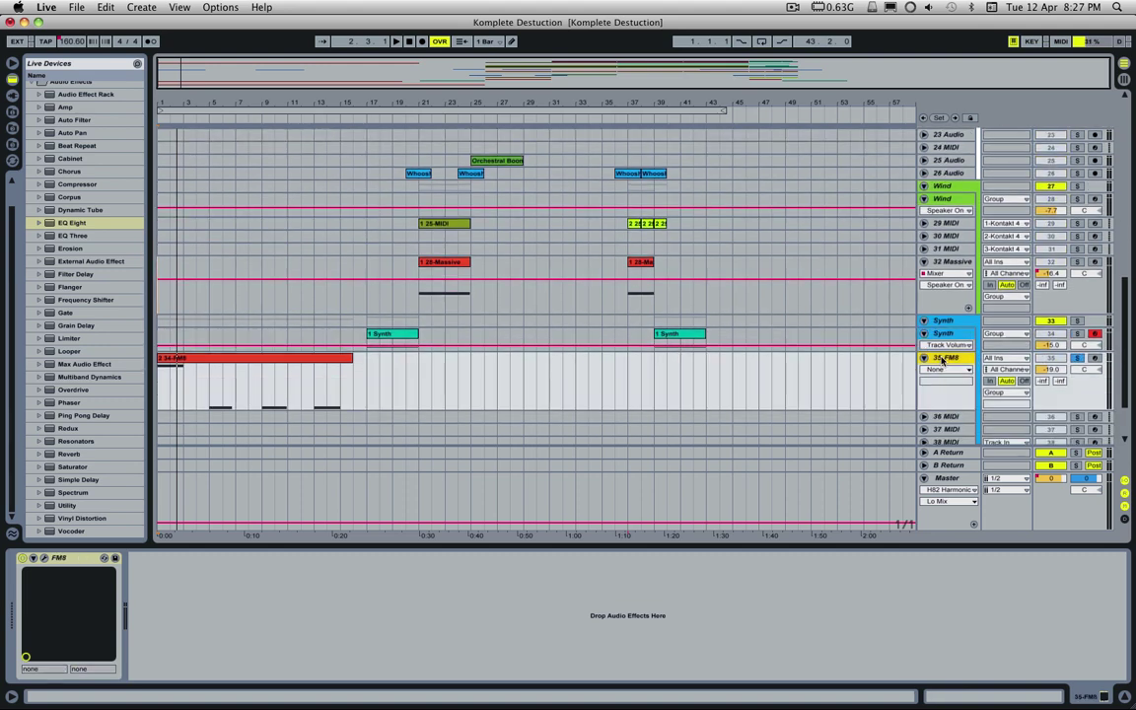
left_click(43, 561)
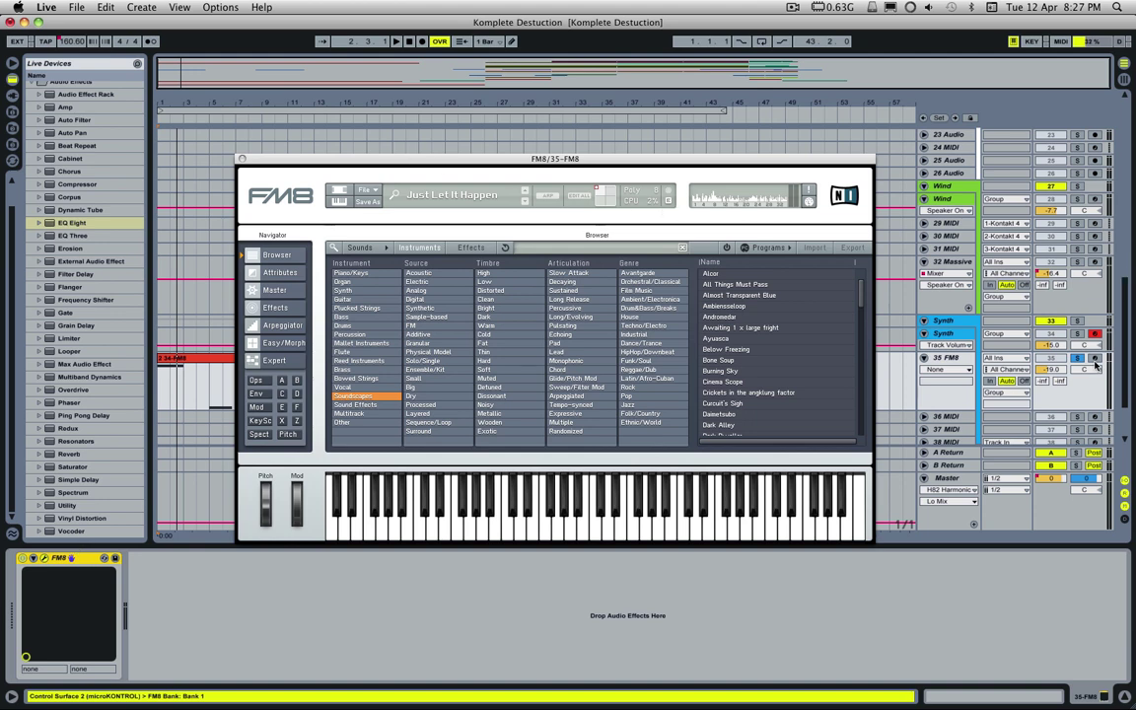
left_click(1095, 359)
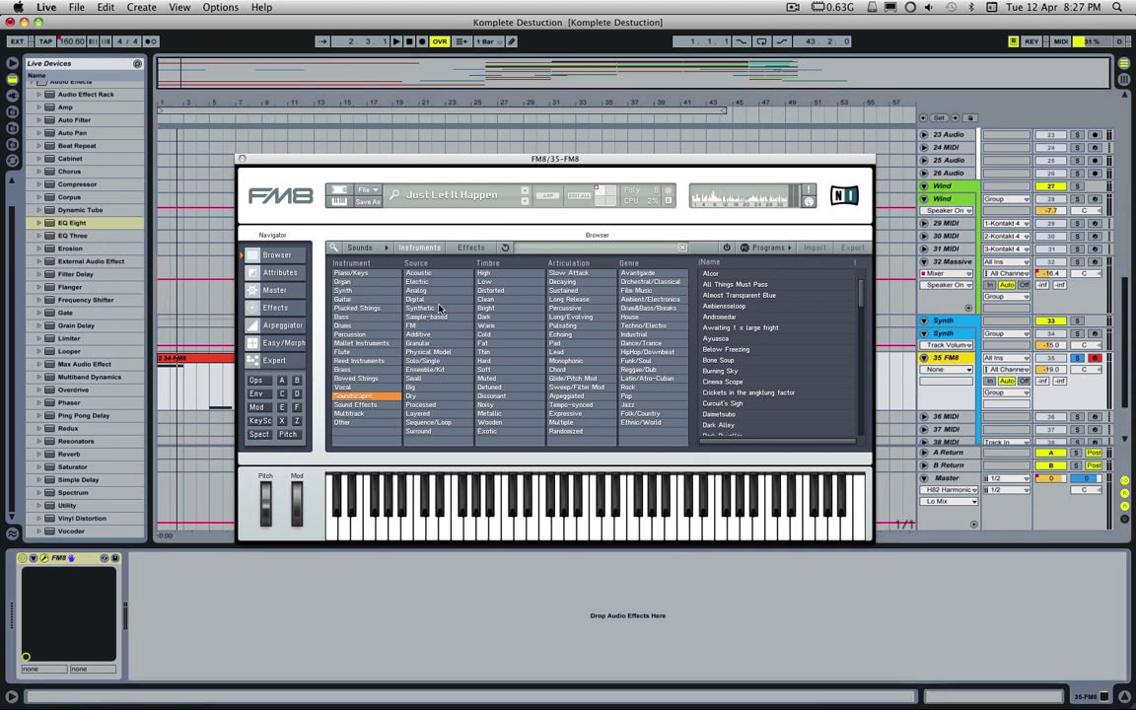
- Audition FM8 with a few notes, browse Soundscapes, and show Just Let It Happen's operator overview
key("f")
key("z")
key("f")
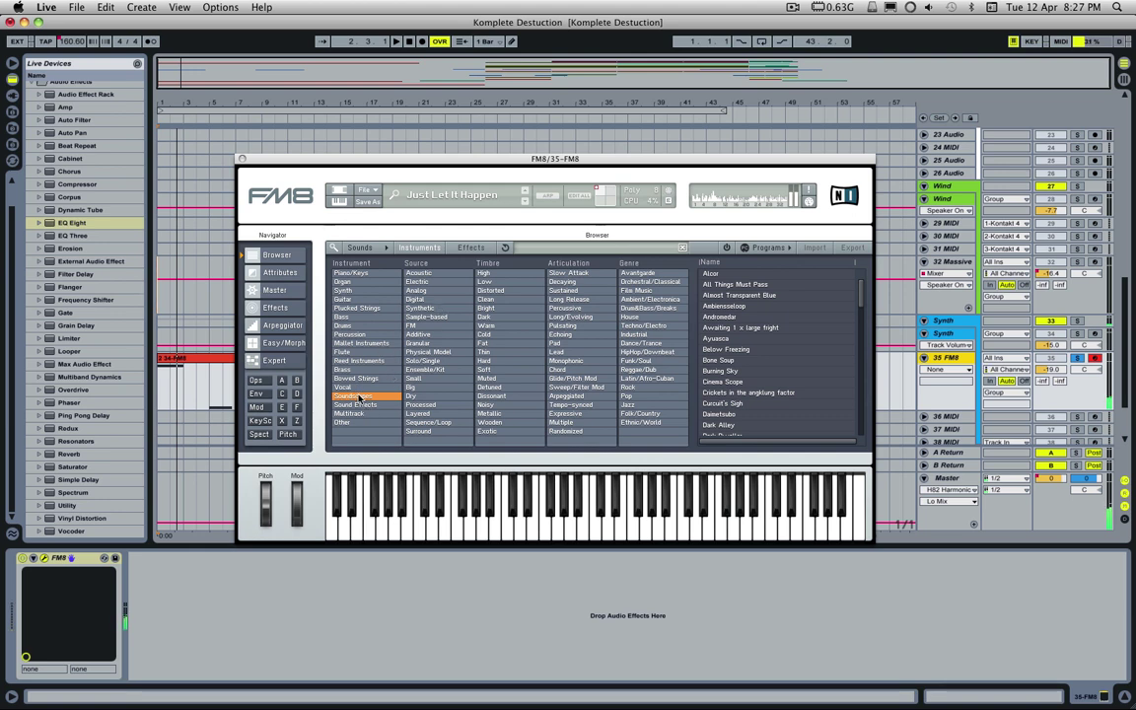
scroll(777, 380, "down", 10)
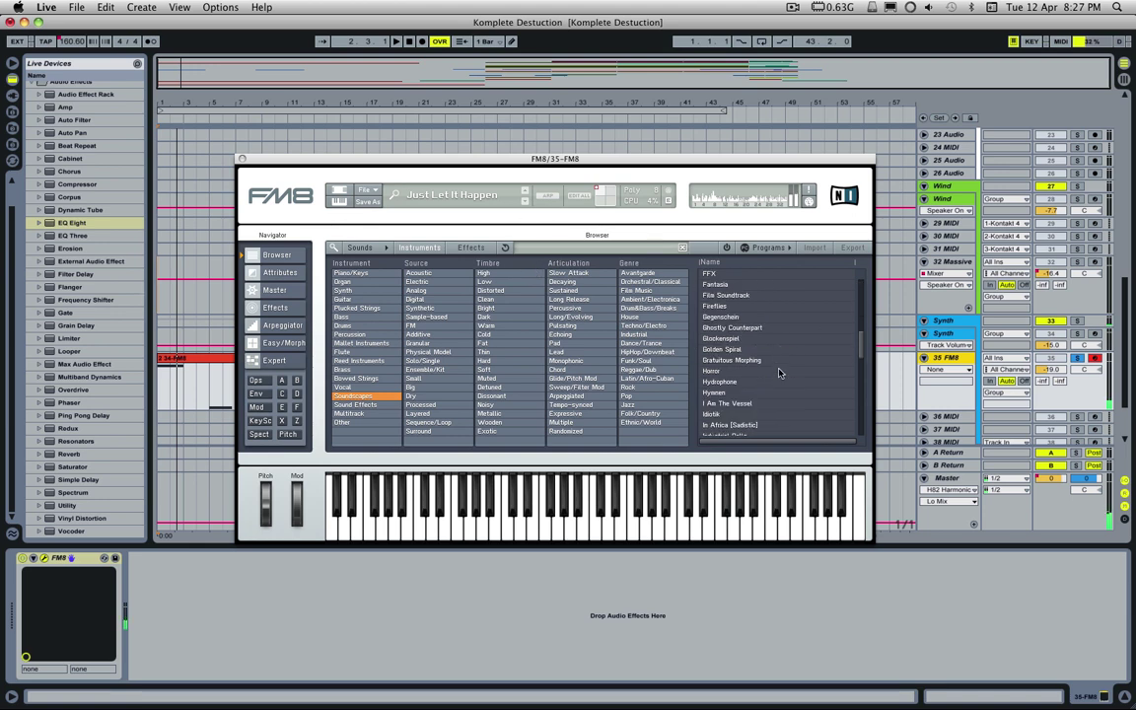
scroll(777, 371, "up", 8)
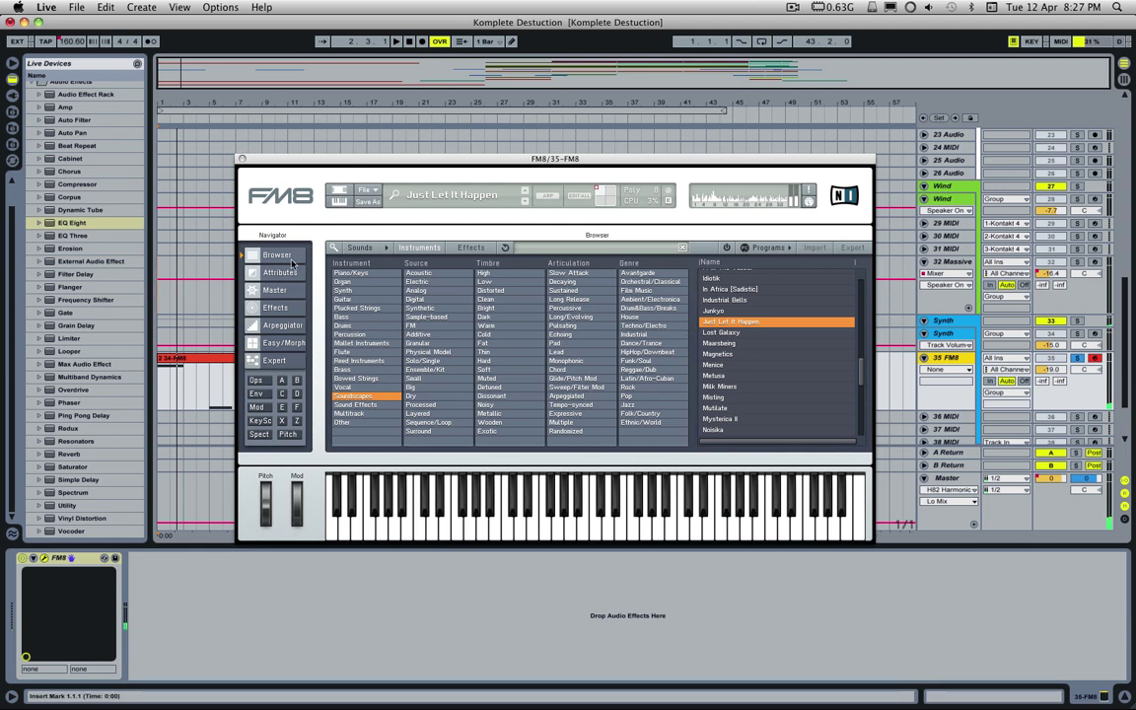
left_click(262, 384)
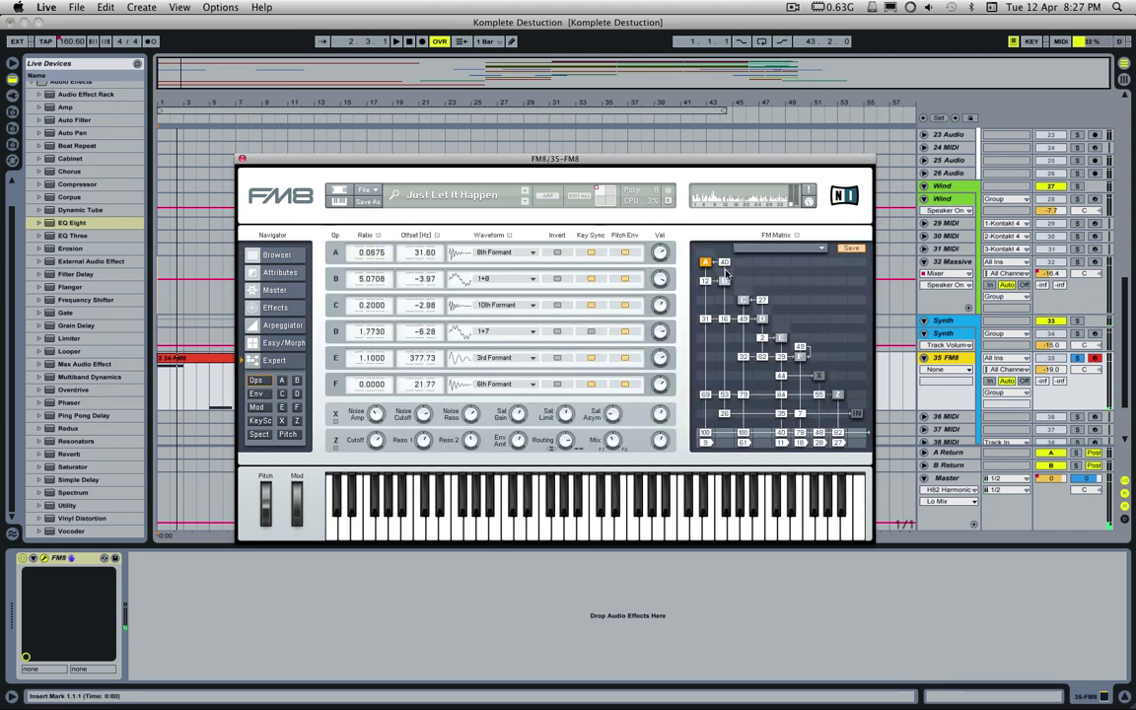
- Step through FM8 operator pages B, C, D, X, F, Z, X and F, ending on operator E
left_click(726, 281)
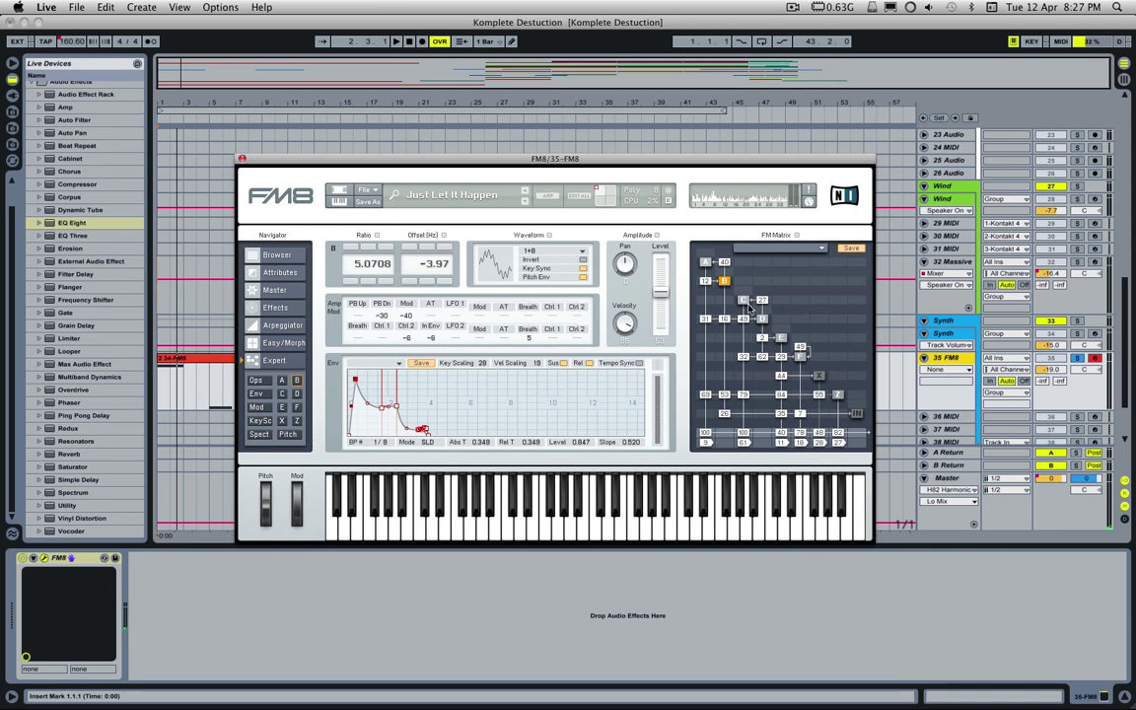
left_click(745, 300)
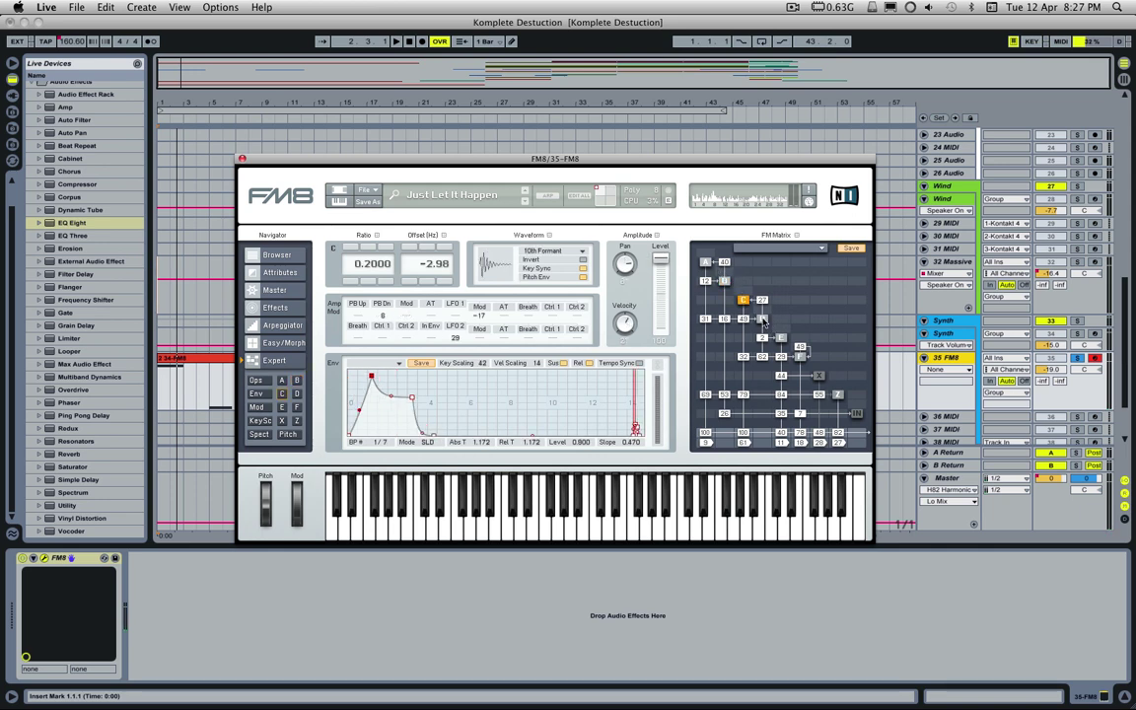
left_click(762, 319)
left_click(814, 374)
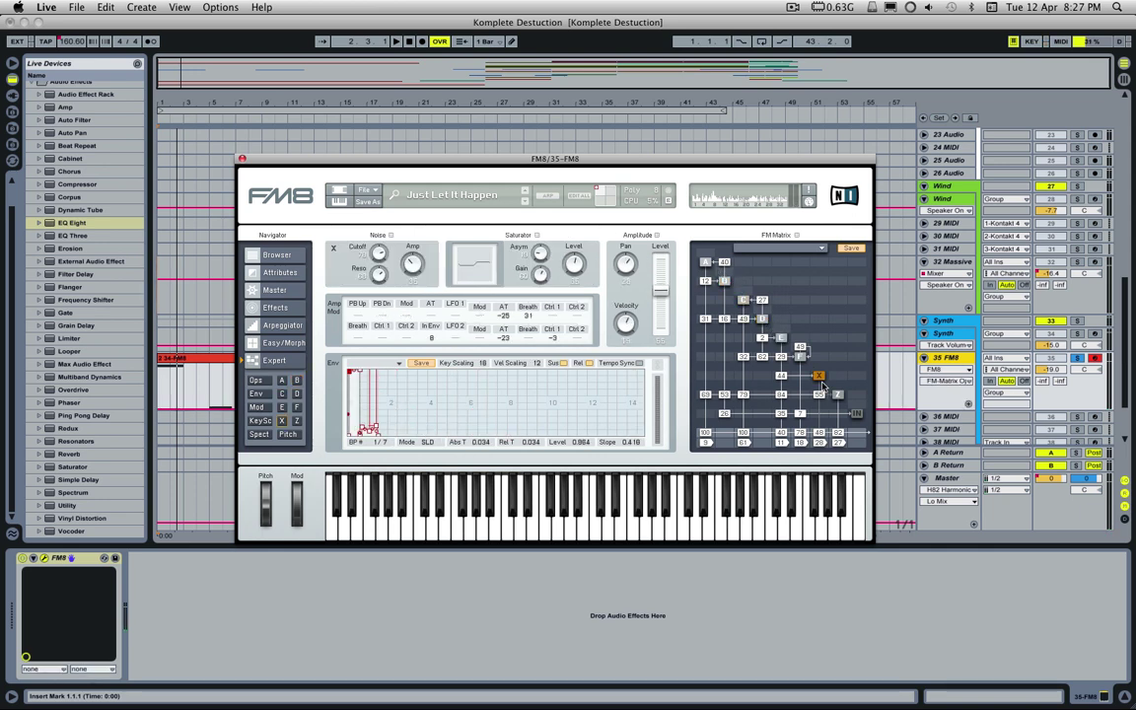
left_click(802, 359)
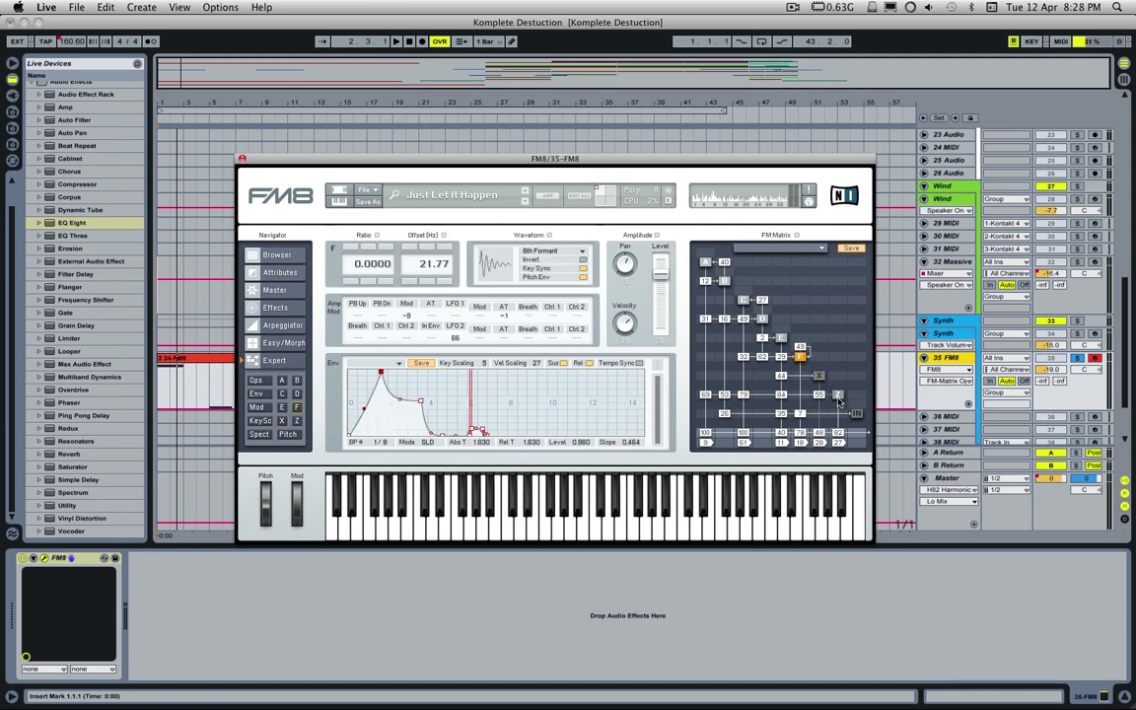
left_click(834, 393)
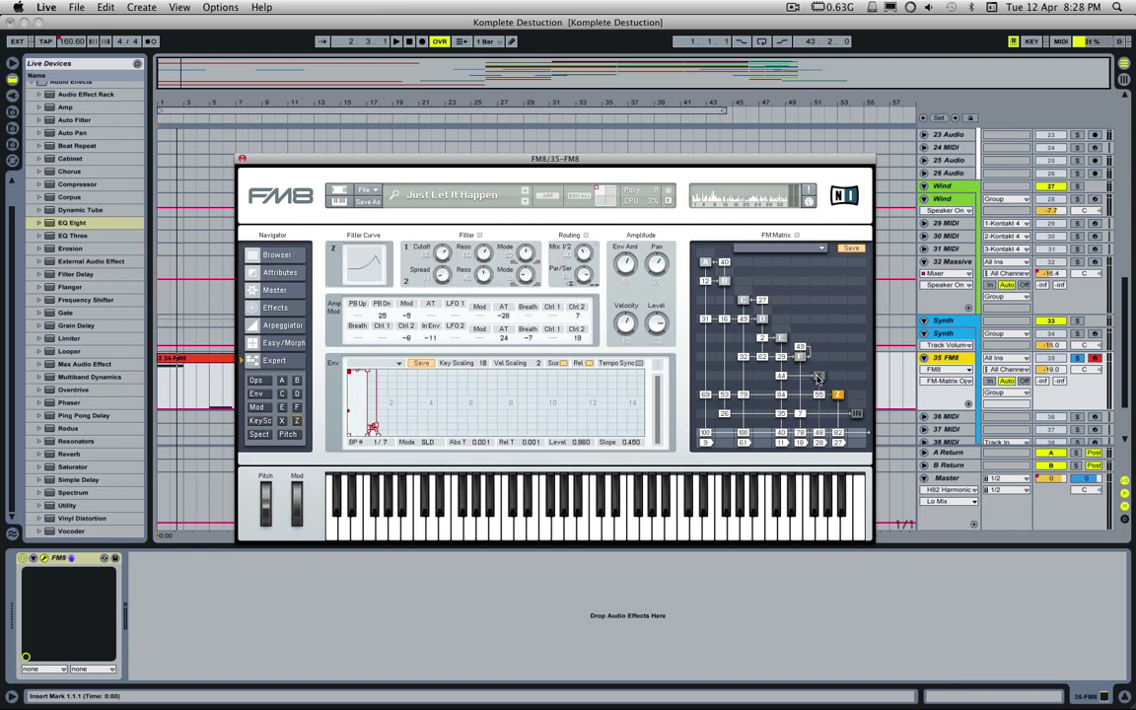
left_click(817, 376)
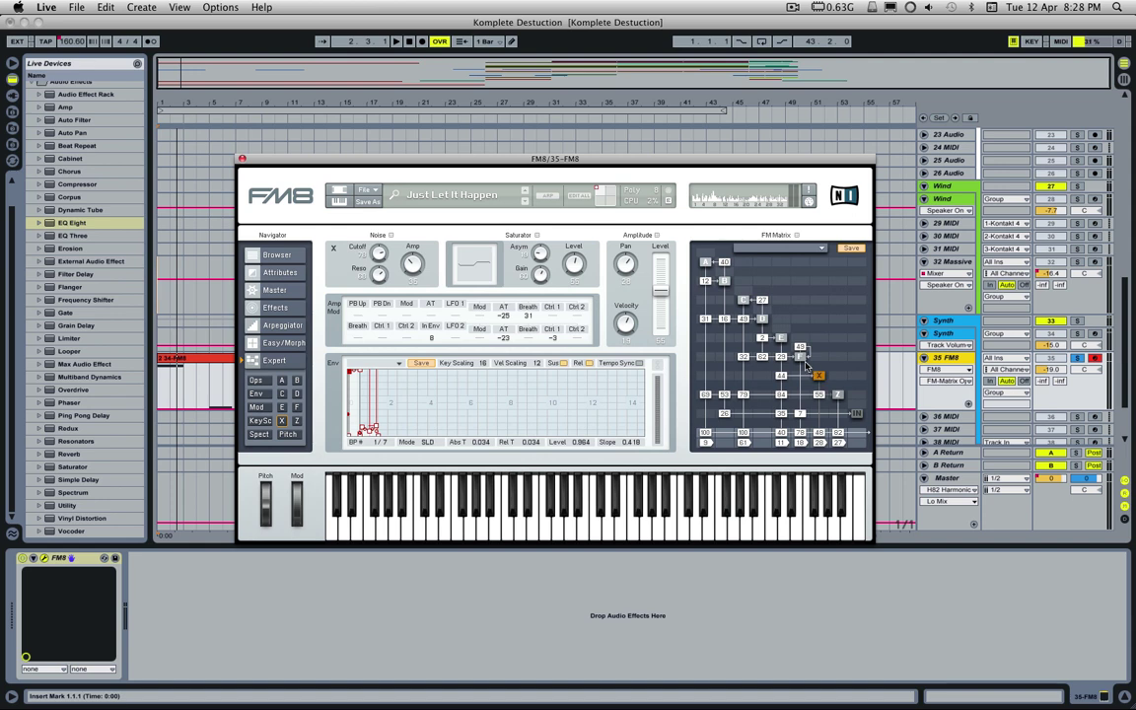
left_click(802, 359)
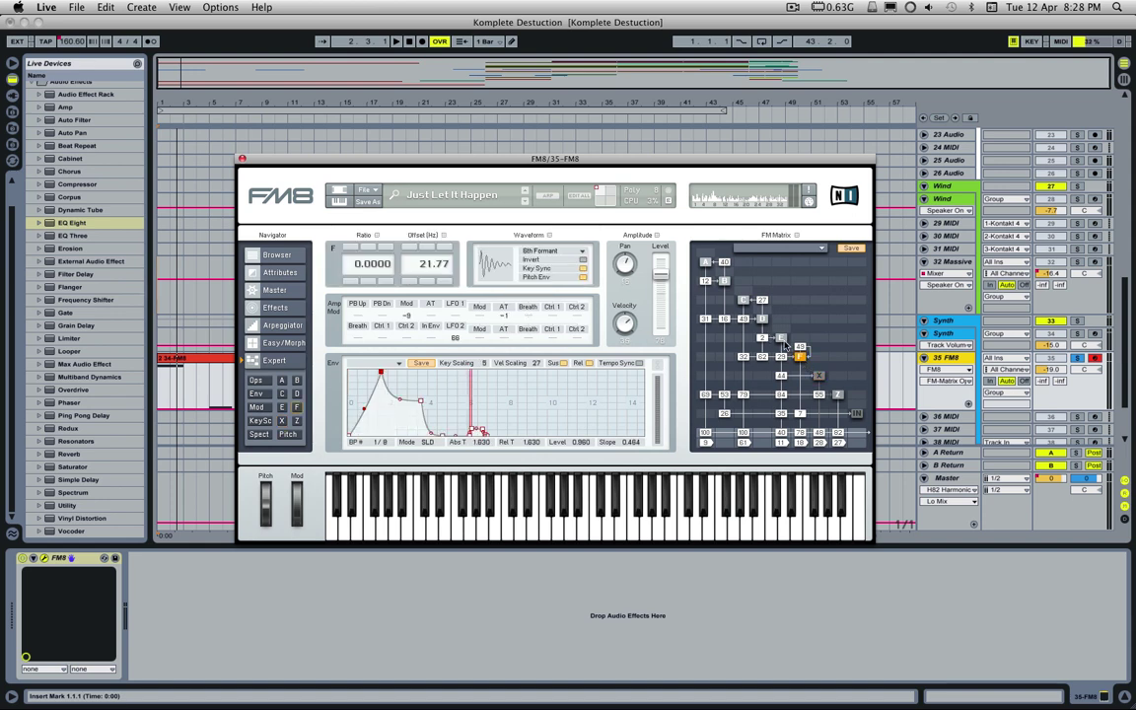
left_click(783, 340)
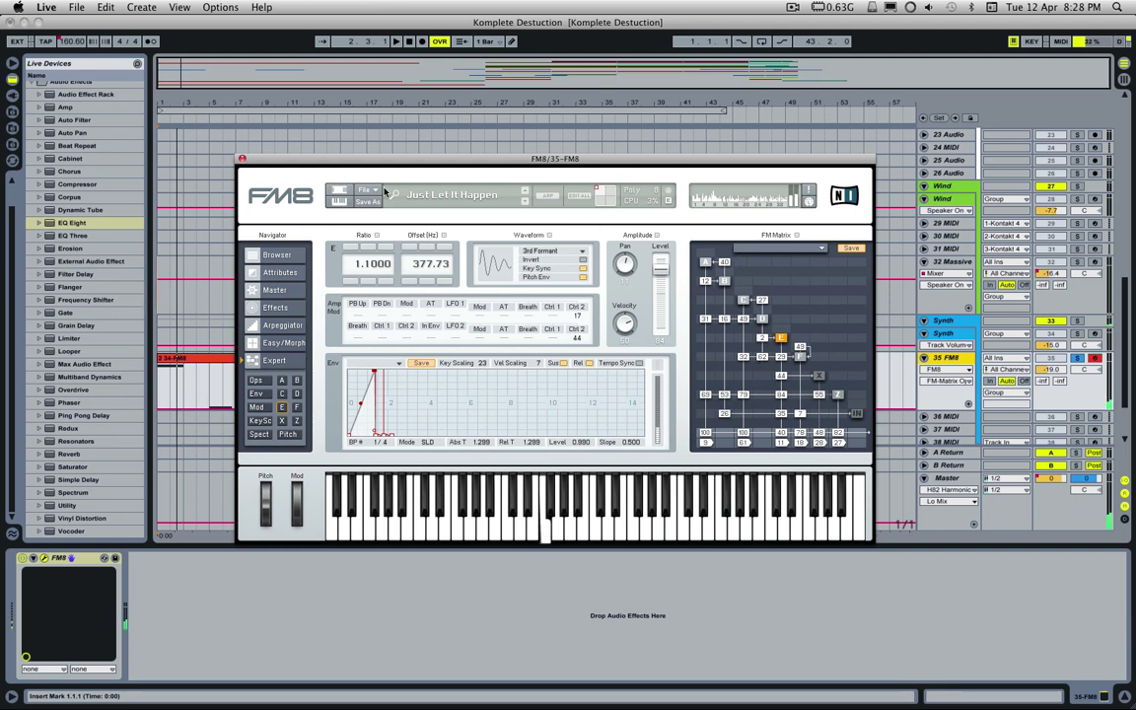
left_click(525, 201)
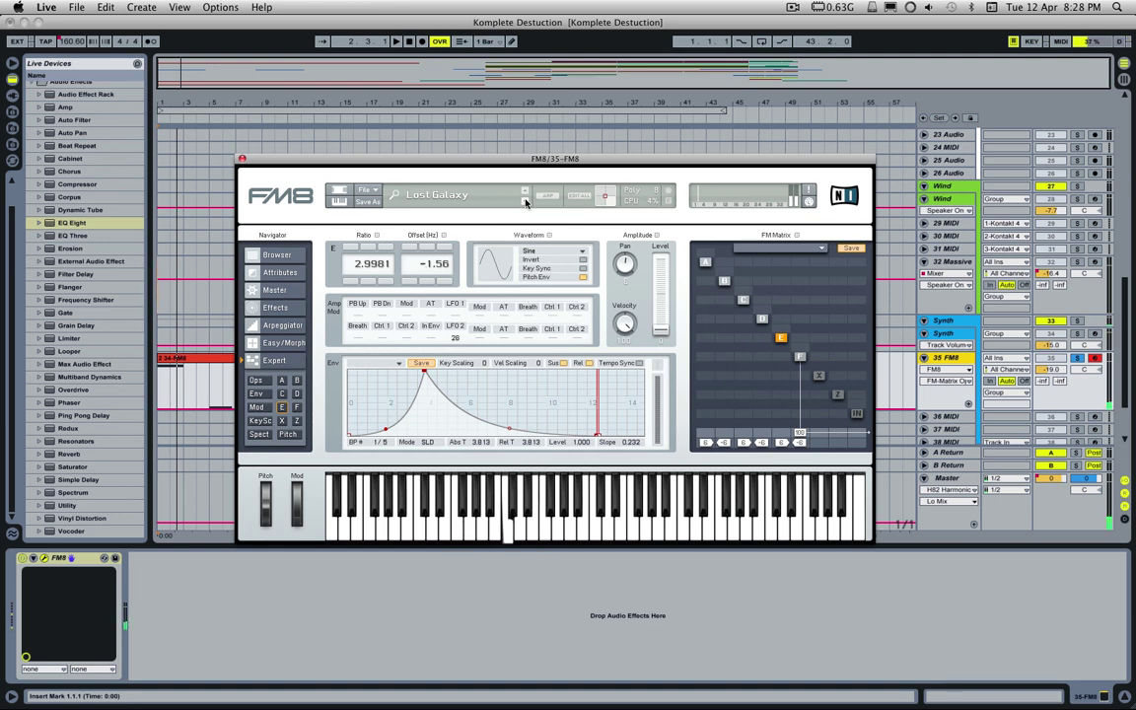
left_click(526, 202)
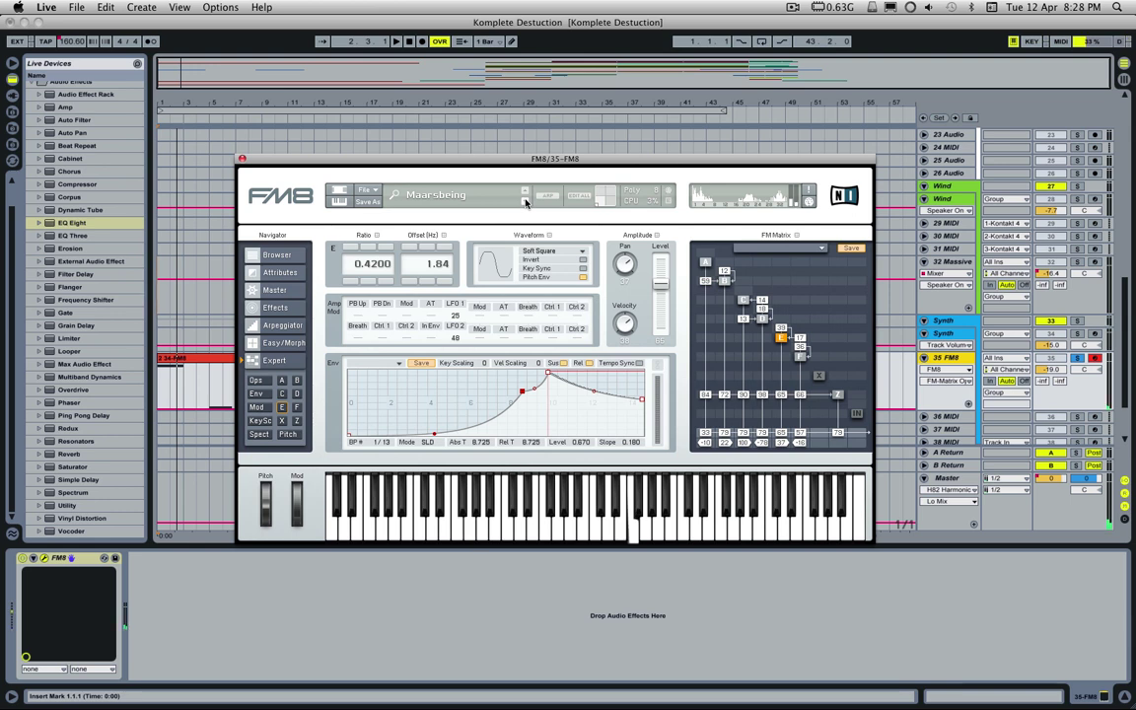
left_click(526, 201)
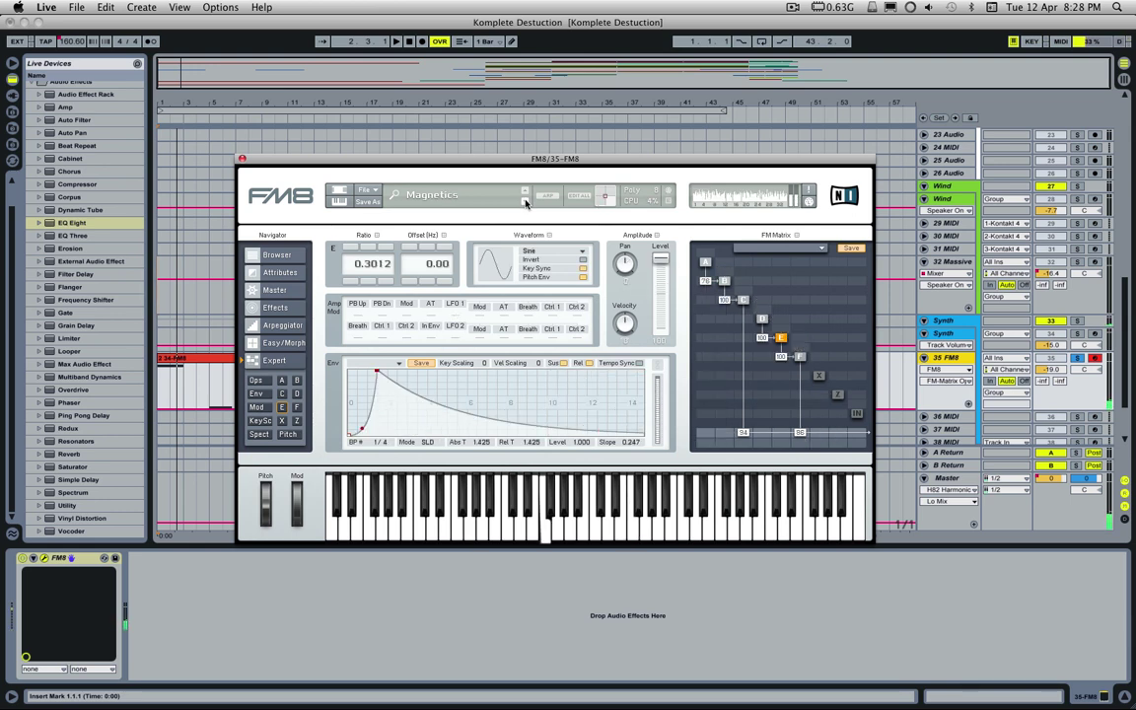
left_click(526, 201)
left_click(526, 201)
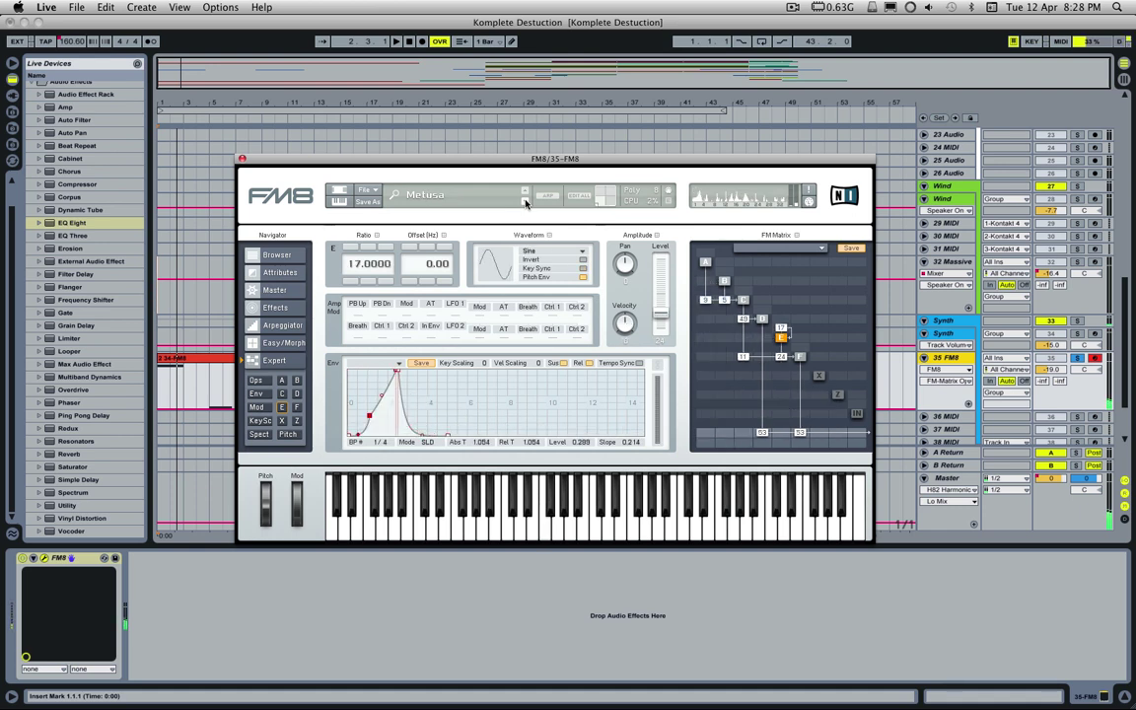
left_click(525, 193)
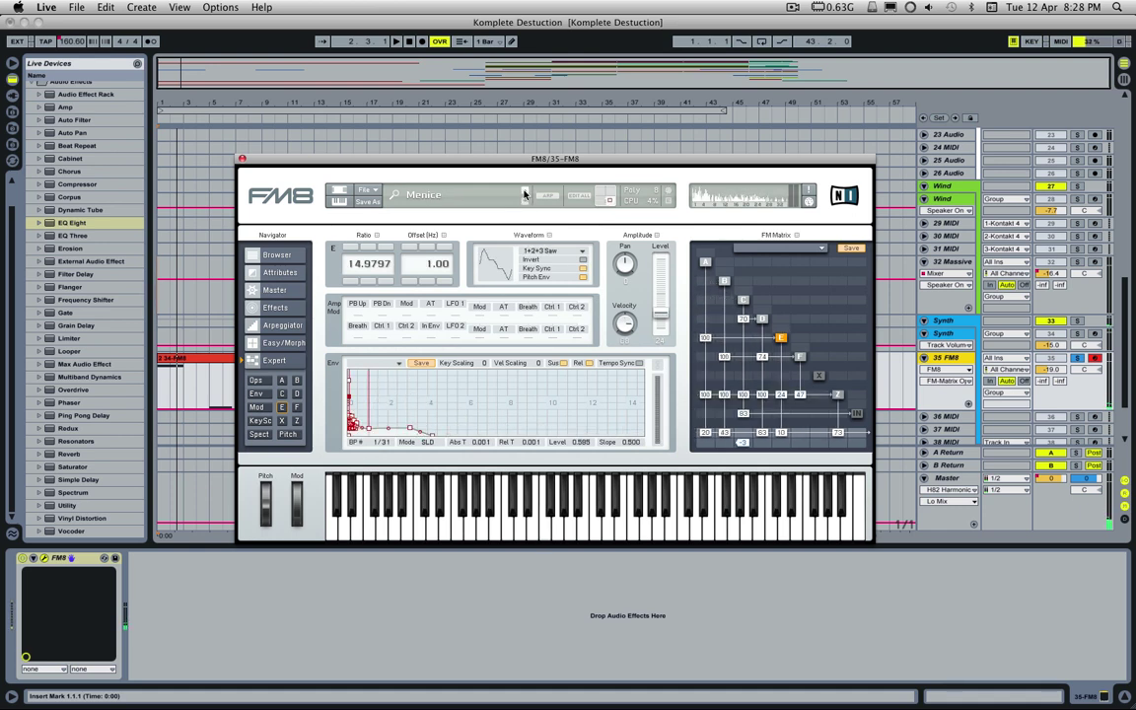
left_click(525, 193)
left_click(524, 193)
left_click(525, 194)
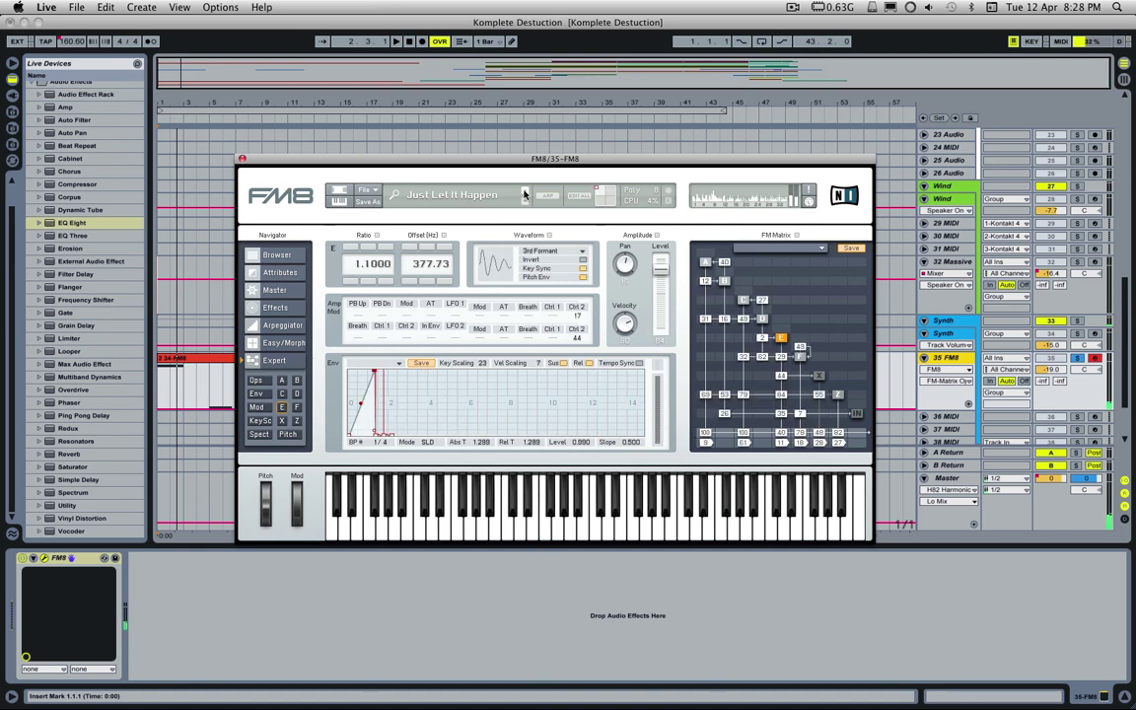
- Cycle FM8's Navigator through the Ops, Env, Mod, KeySc and Spect pages, back to Ops
left_click(255, 381)
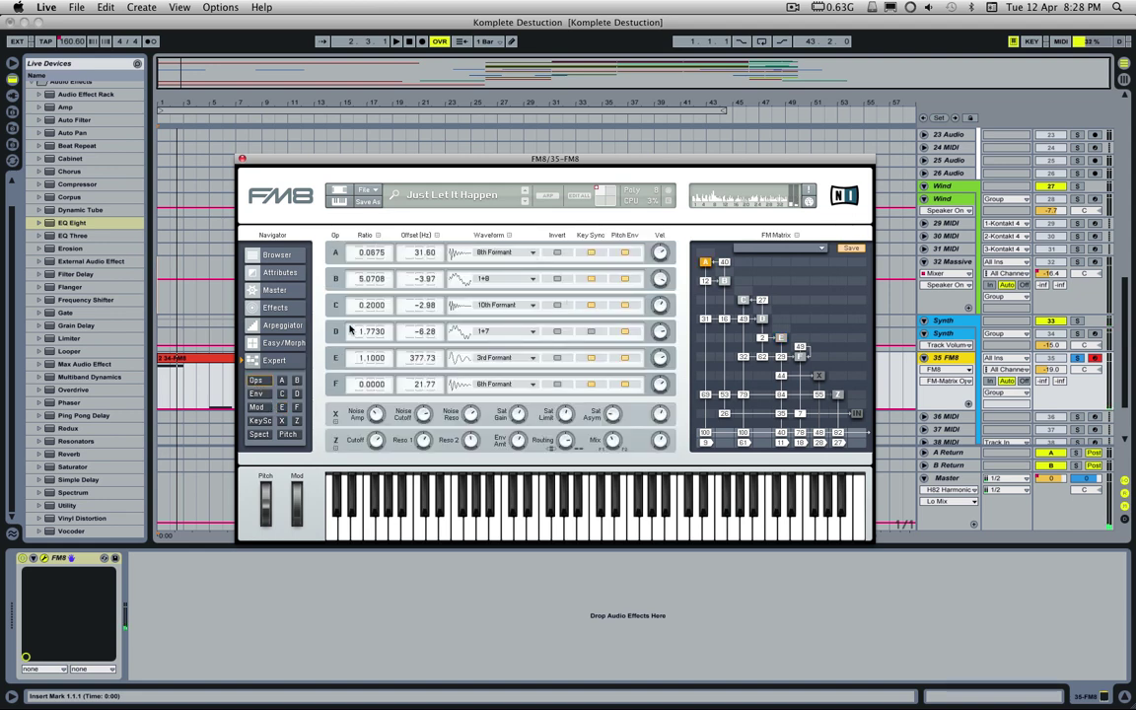
left_click(255, 394)
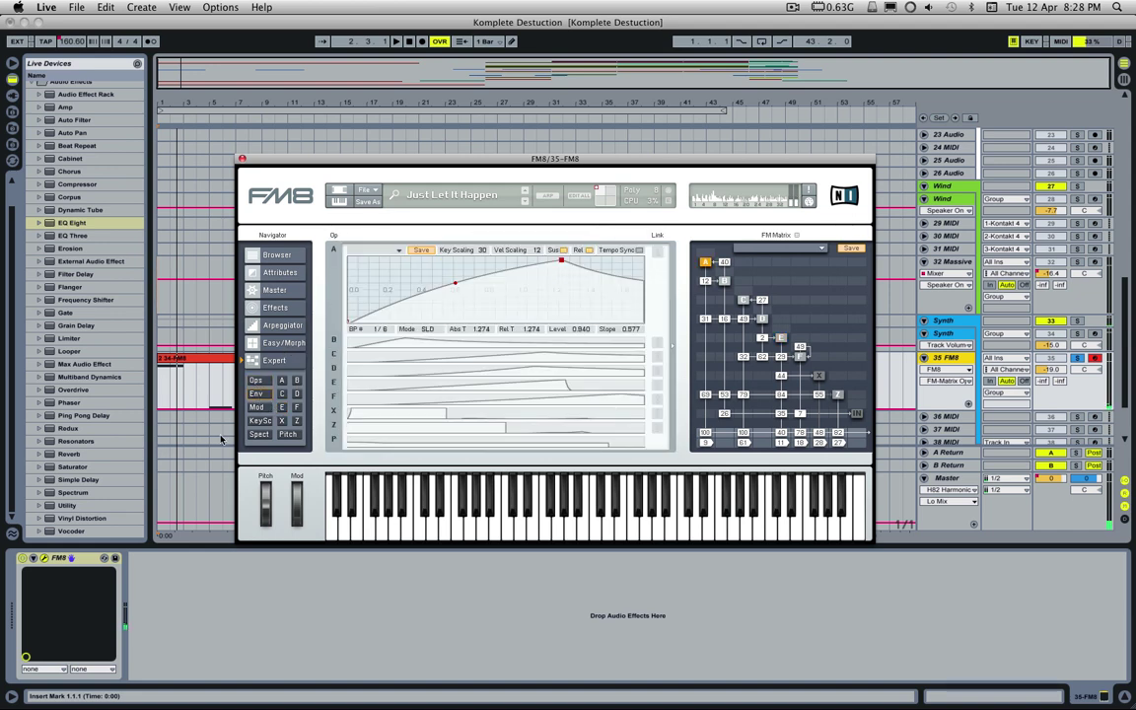
left_click(256, 407)
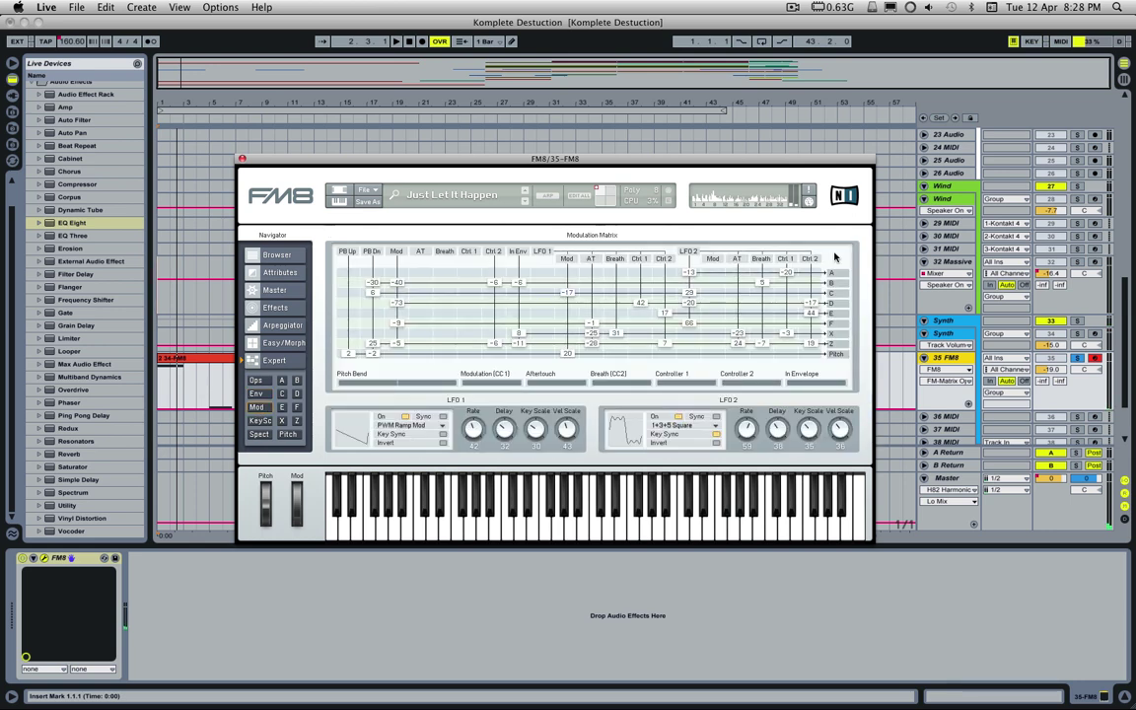
left_click(262, 423)
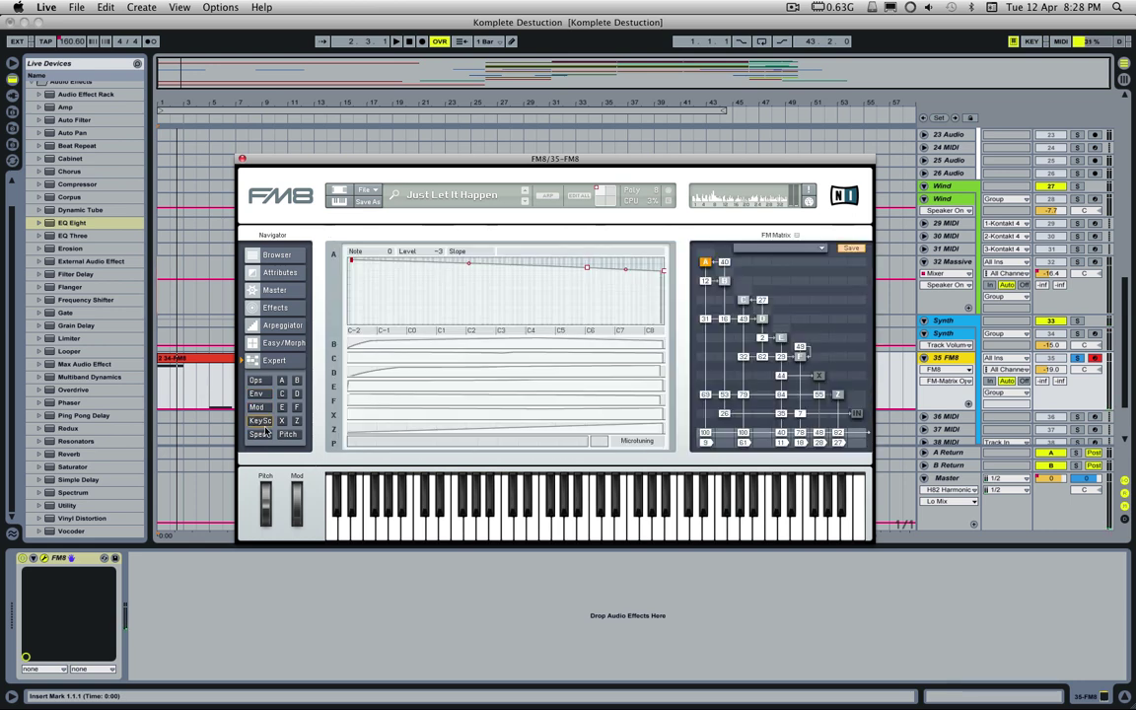
left_click(264, 434)
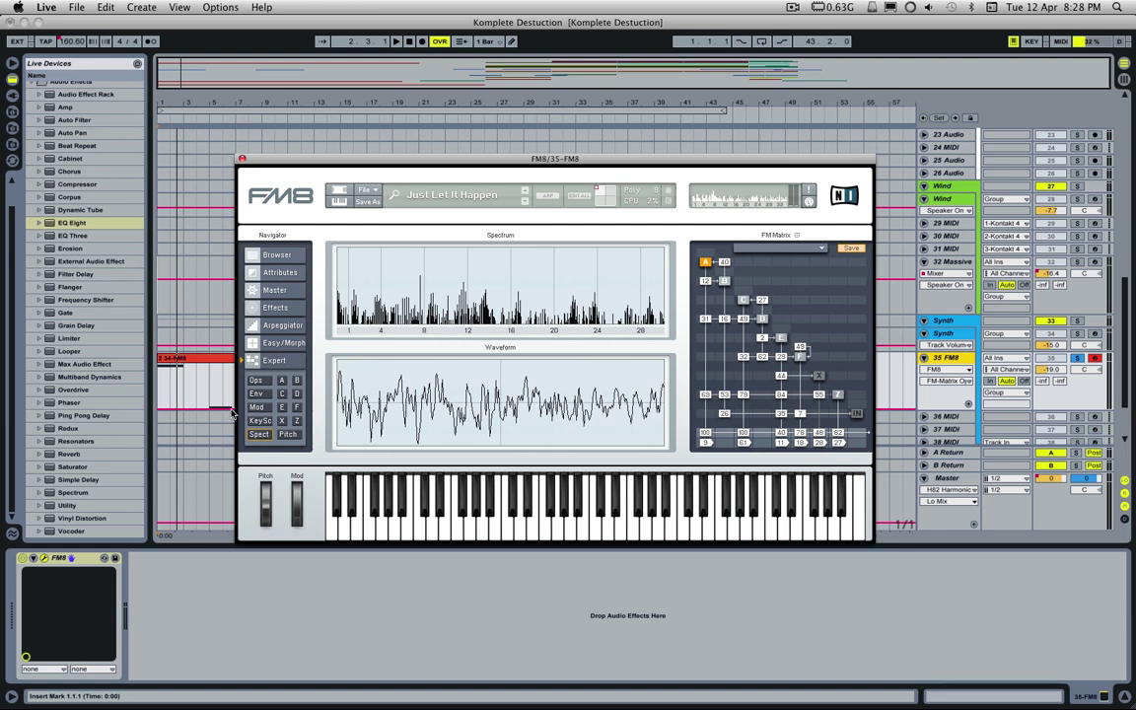
left_click(255, 381)
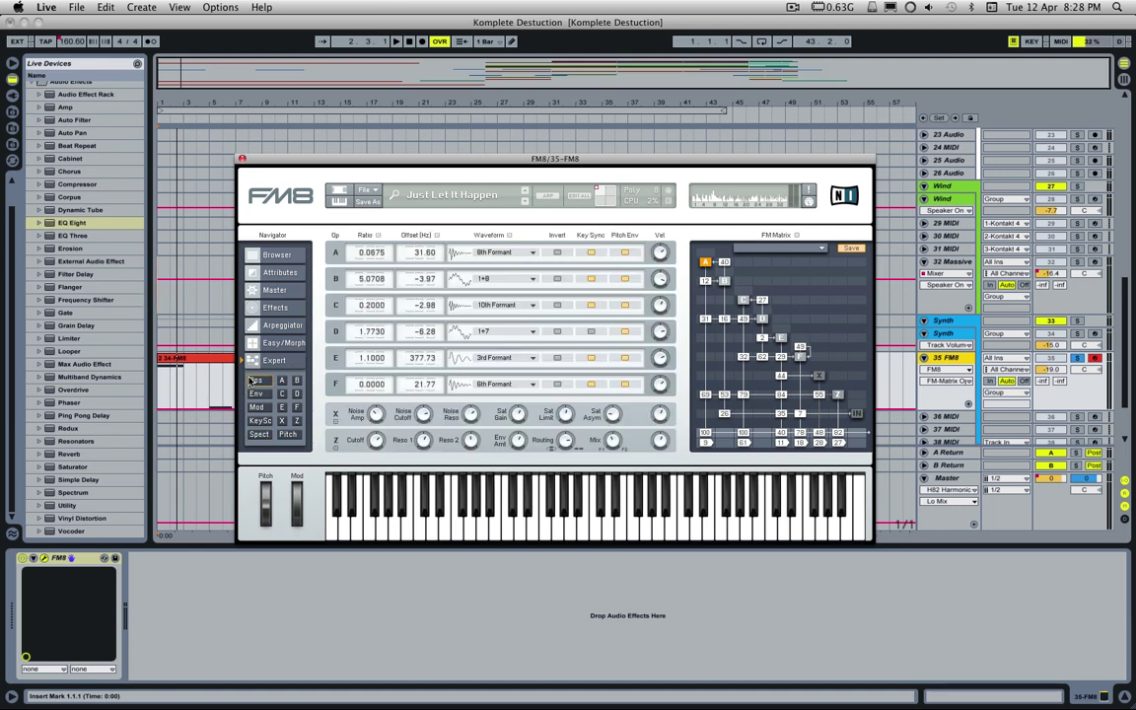
- Close and reopen FM8, view its preset list without changing presets, then close it and scroll down
left_click(242, 159)
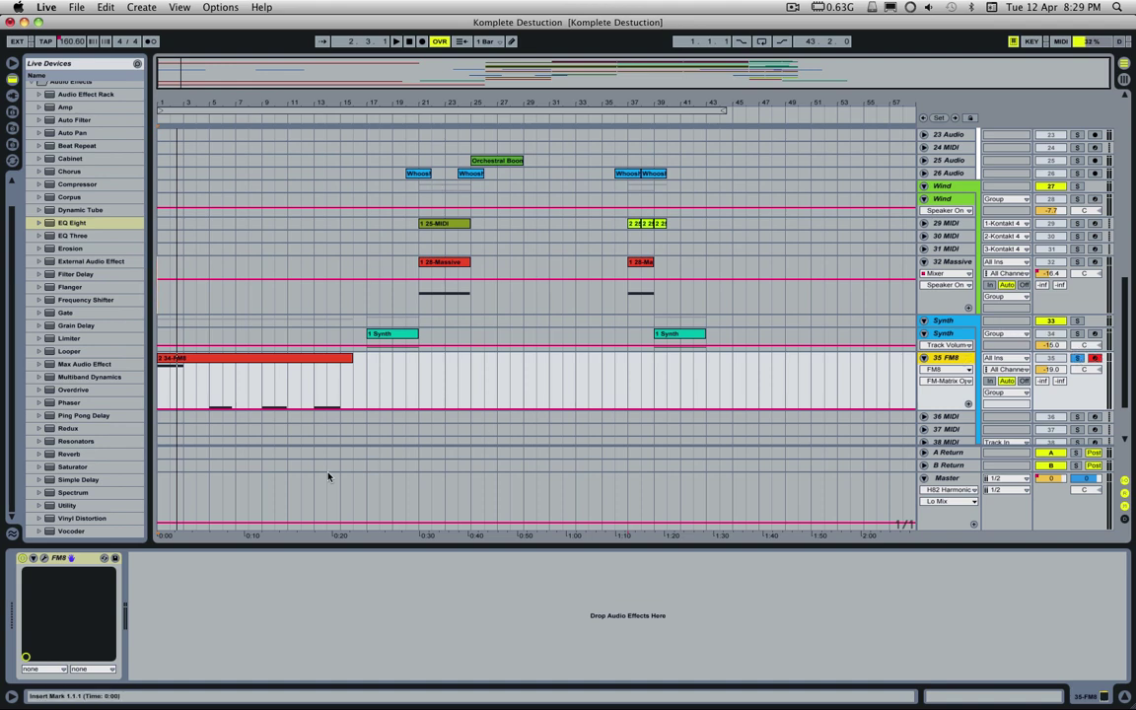
left_click(44, 558)
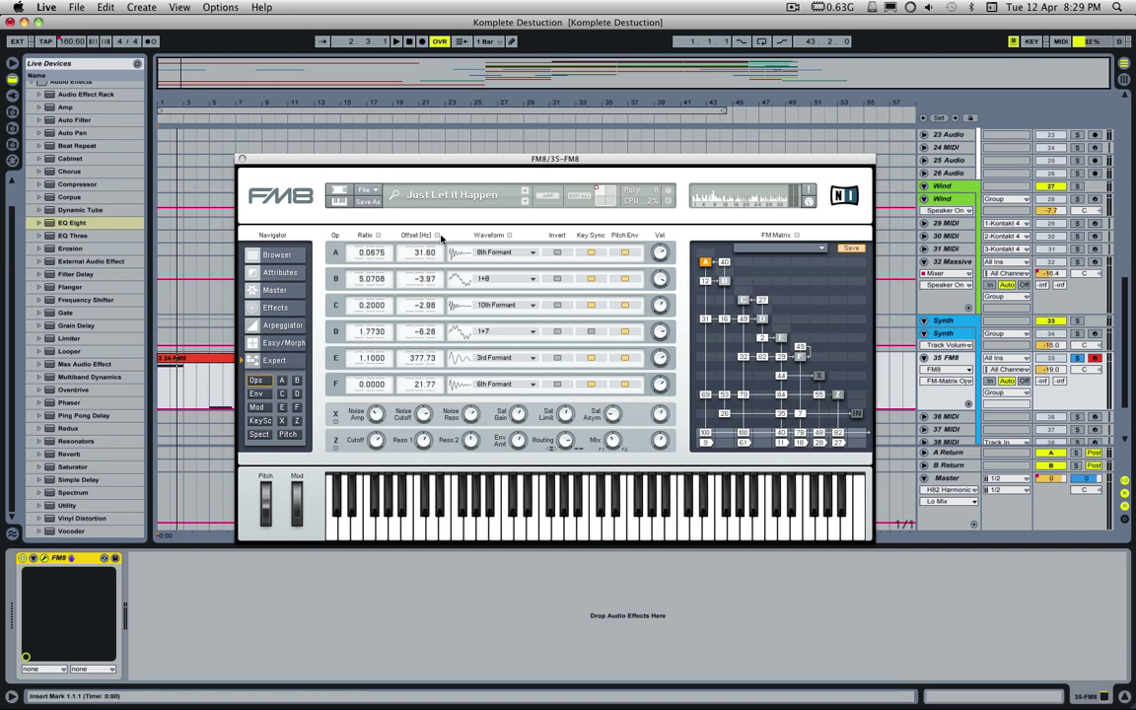
left_click(444, 195)
left_click_drag(516, 231, 512, 168)
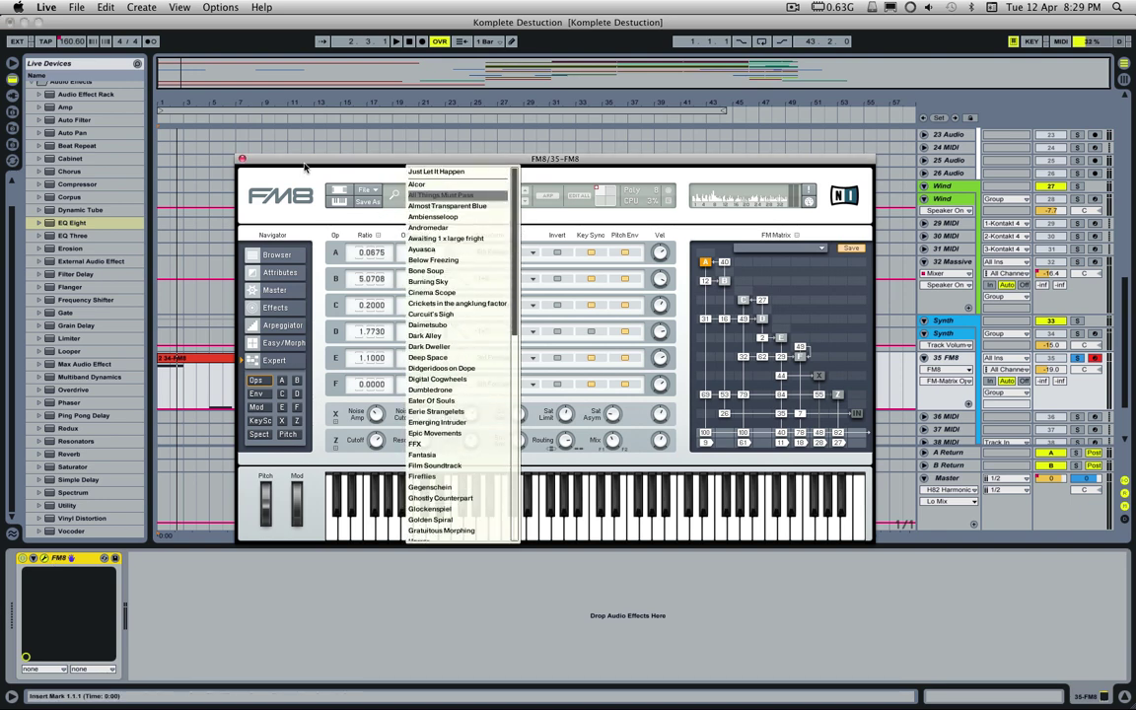
left_click(276, 151)
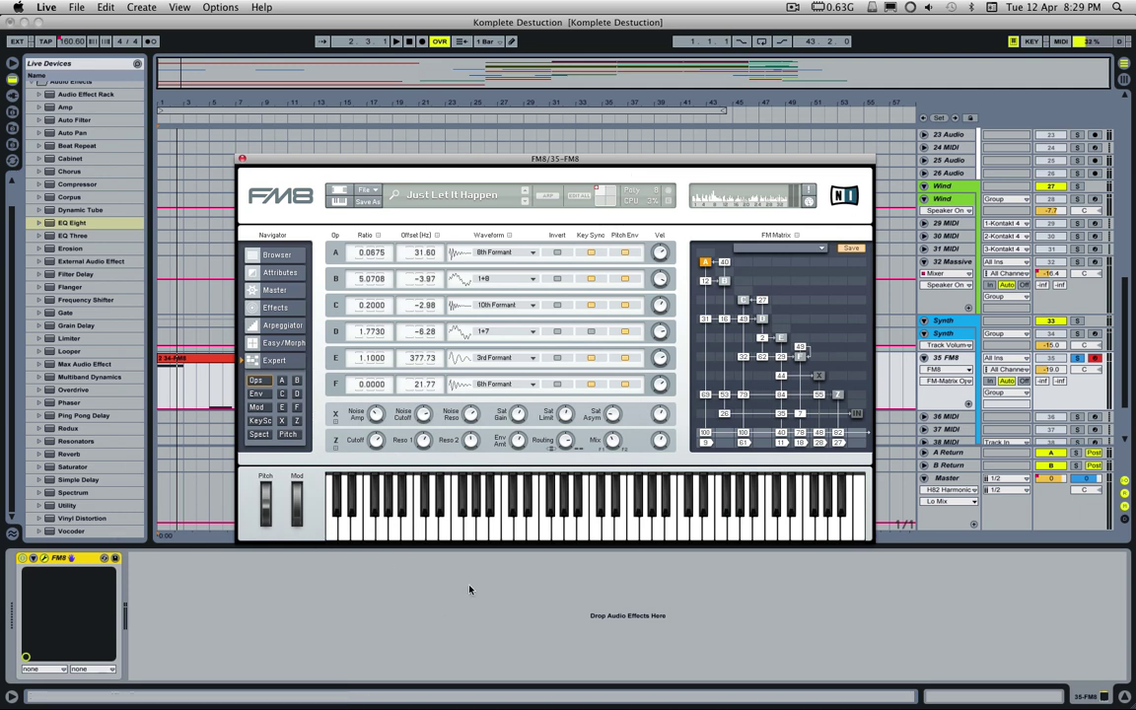
left_click(243, 158)
scroll(604, 307, "down", 5)
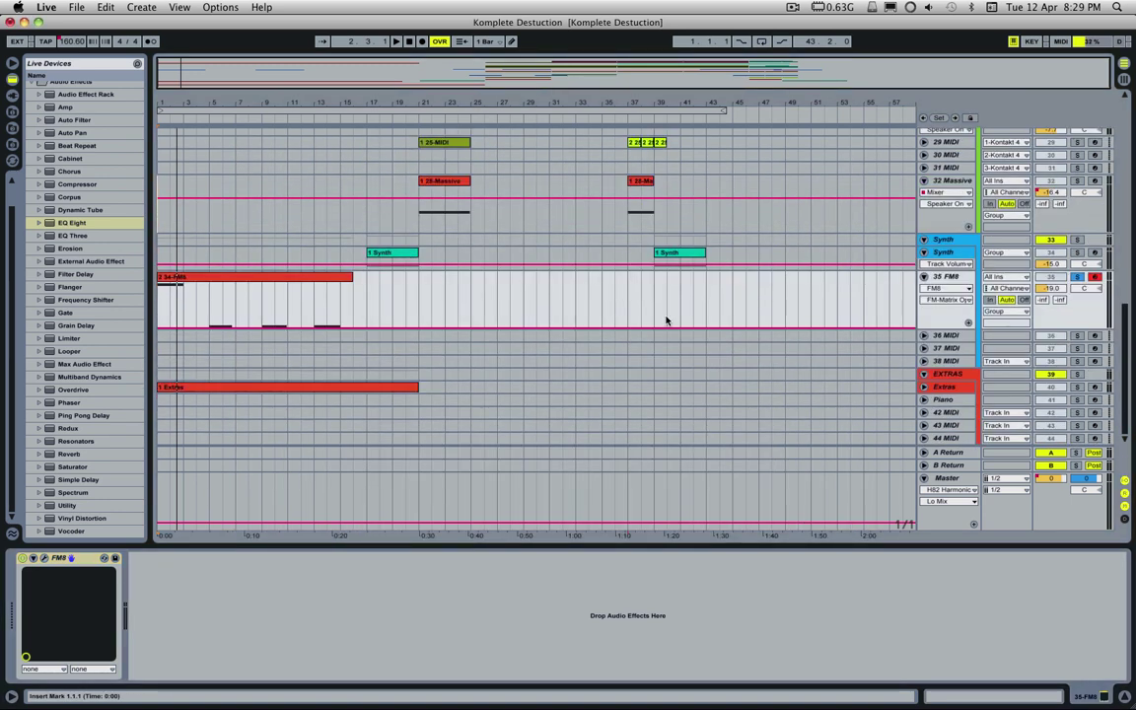
- Select the Extras track, close Harmonic Maximizer, open Battery 3 and bypass Auto Filter
left_click(949, 401)
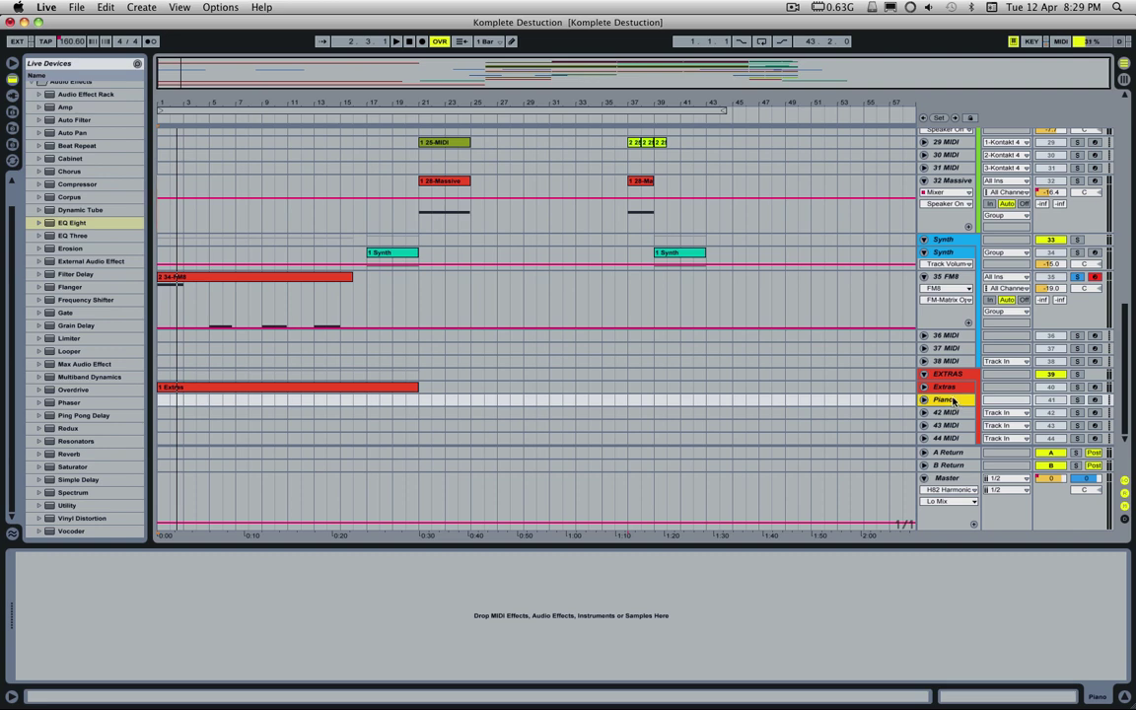
key("Up")
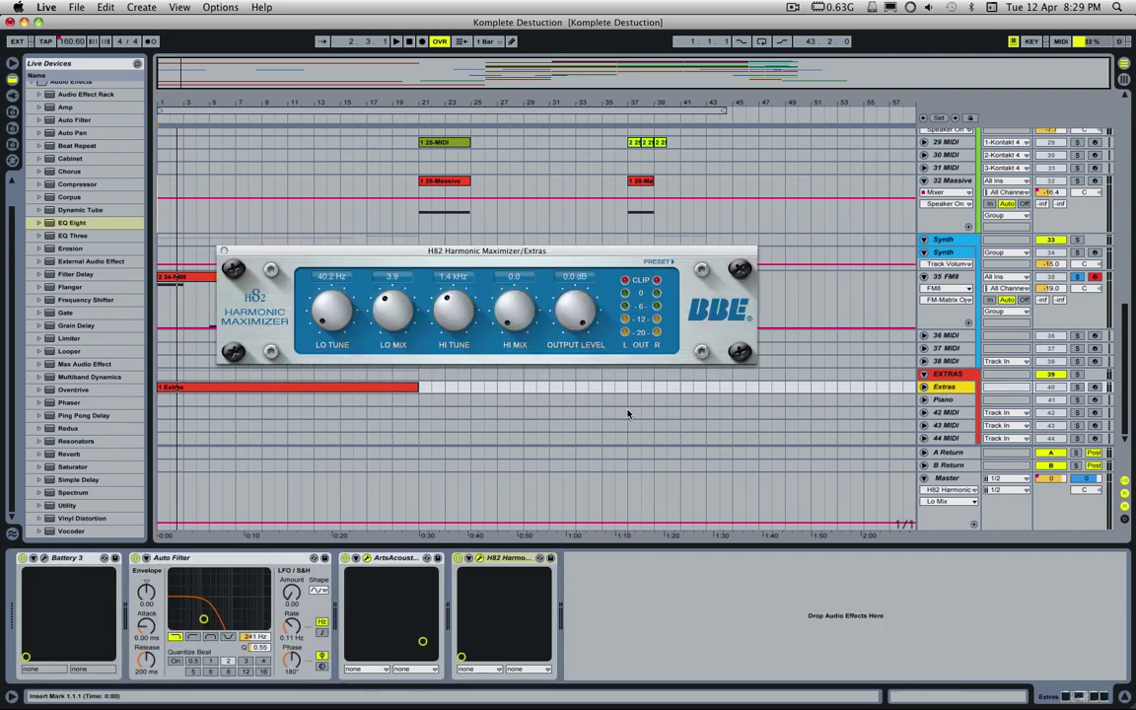
left_click(223, 251)
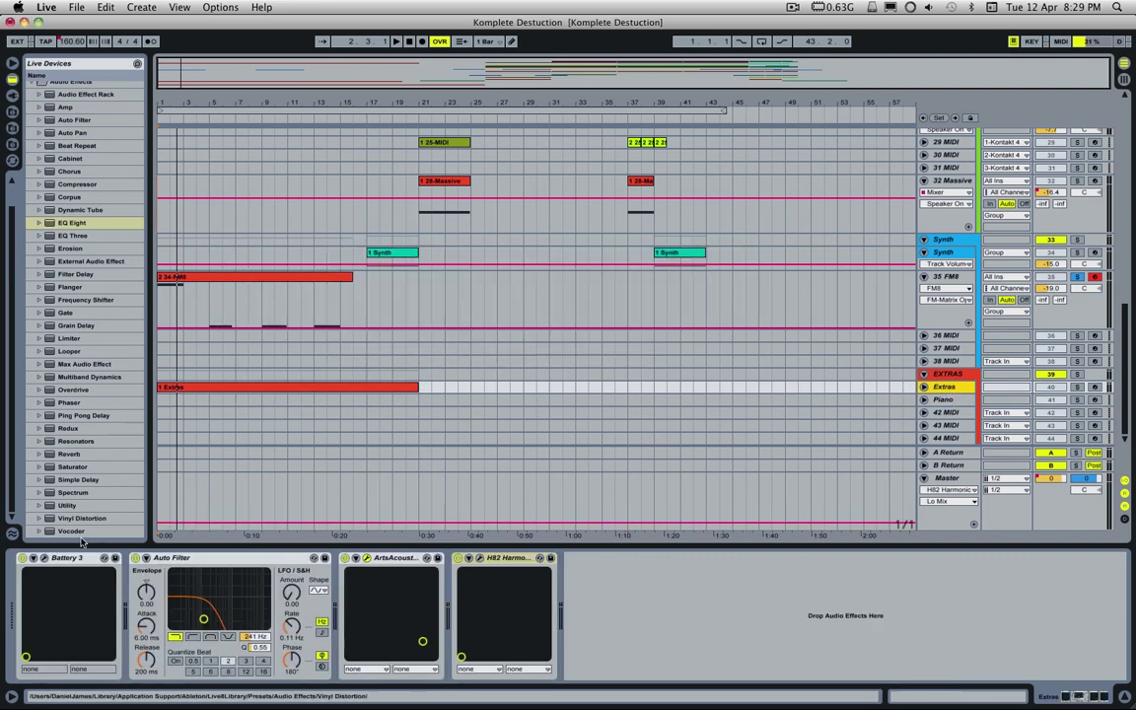
left_click(45, 559)
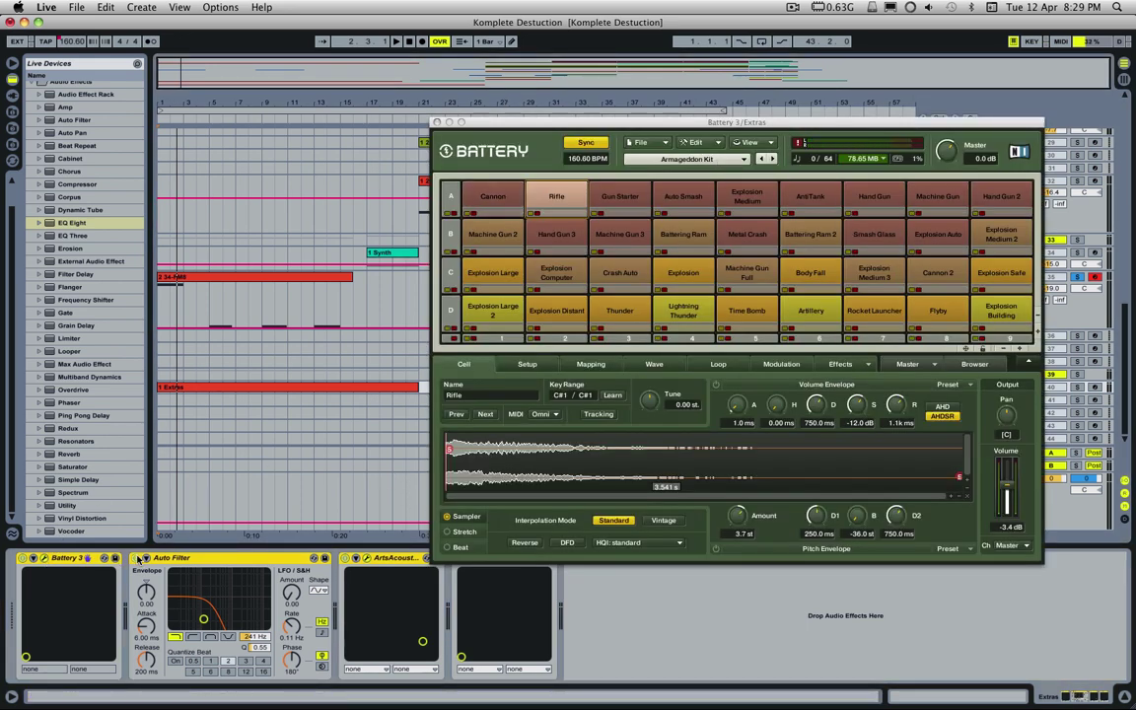
left_click(138, 559)
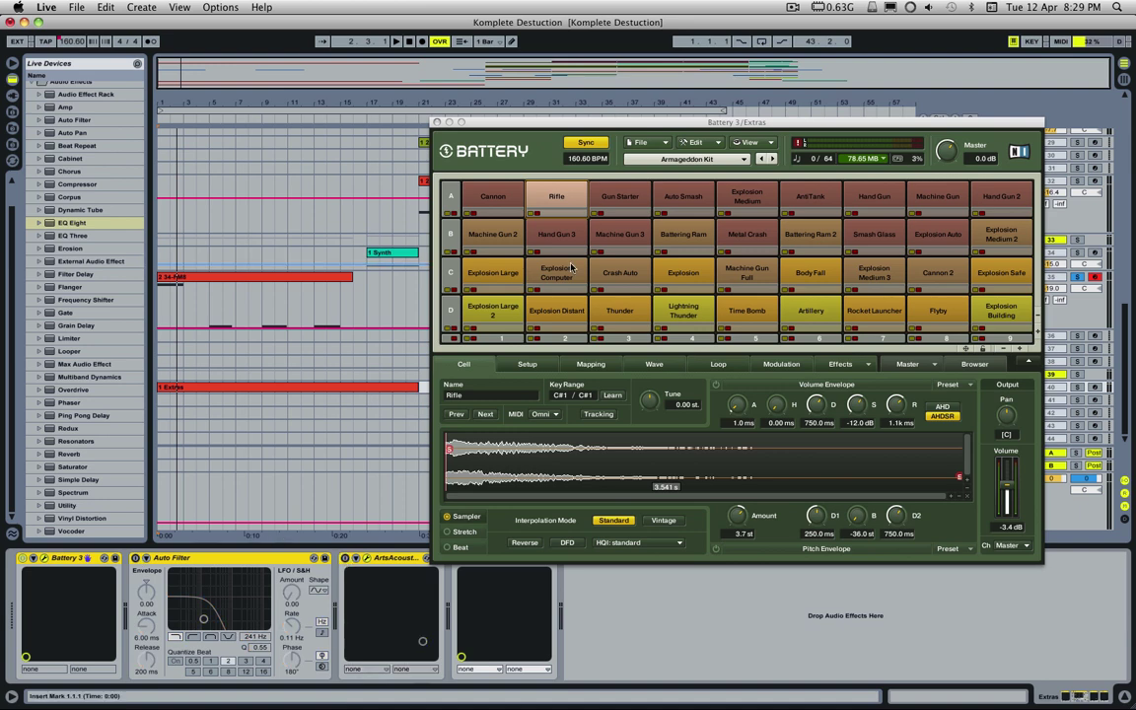
- Audition the Cannon, Machine Gun 2, Rifle, Hand Gun 3 and Gun Starter pads without Auto Filter
left_click(480, 198)
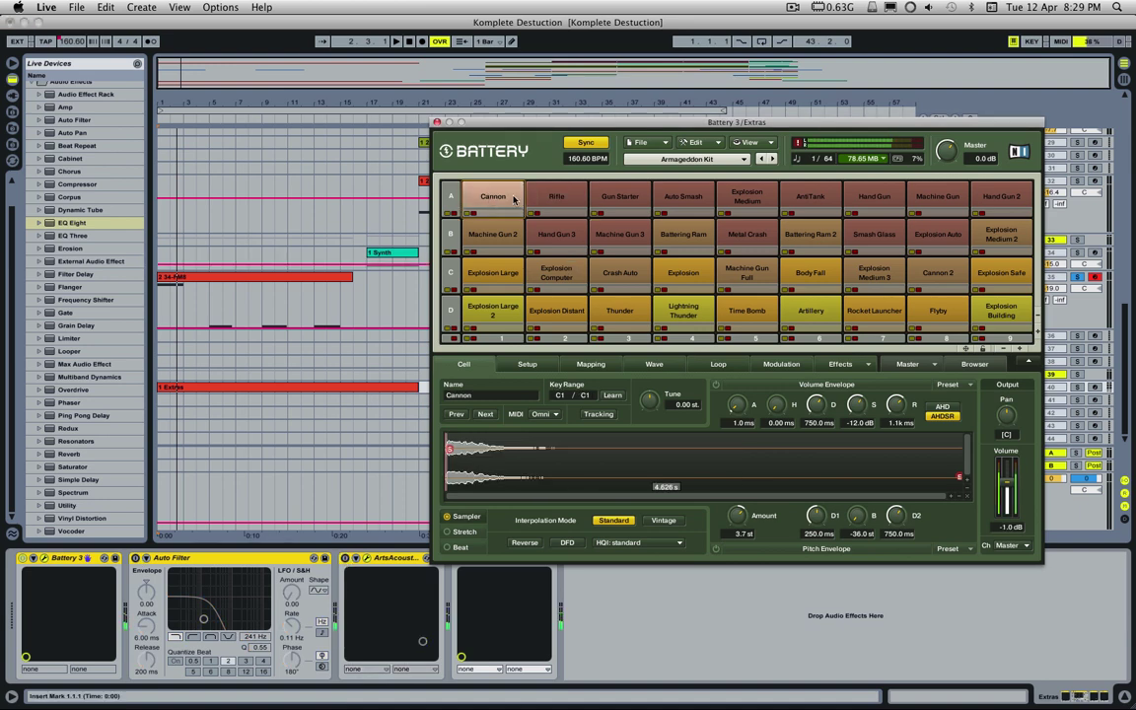
left_click_drag(616, 123, 434, 89)
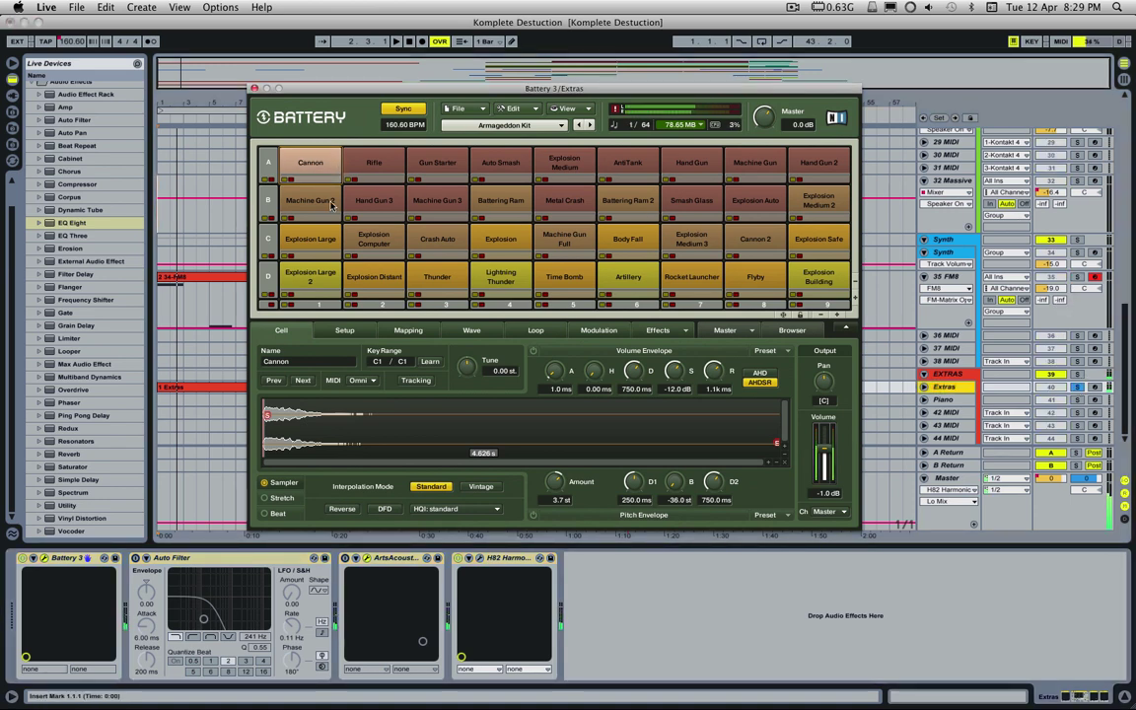
left_click(302, 191)
left_click(365, 162)
left_click(374, 198)
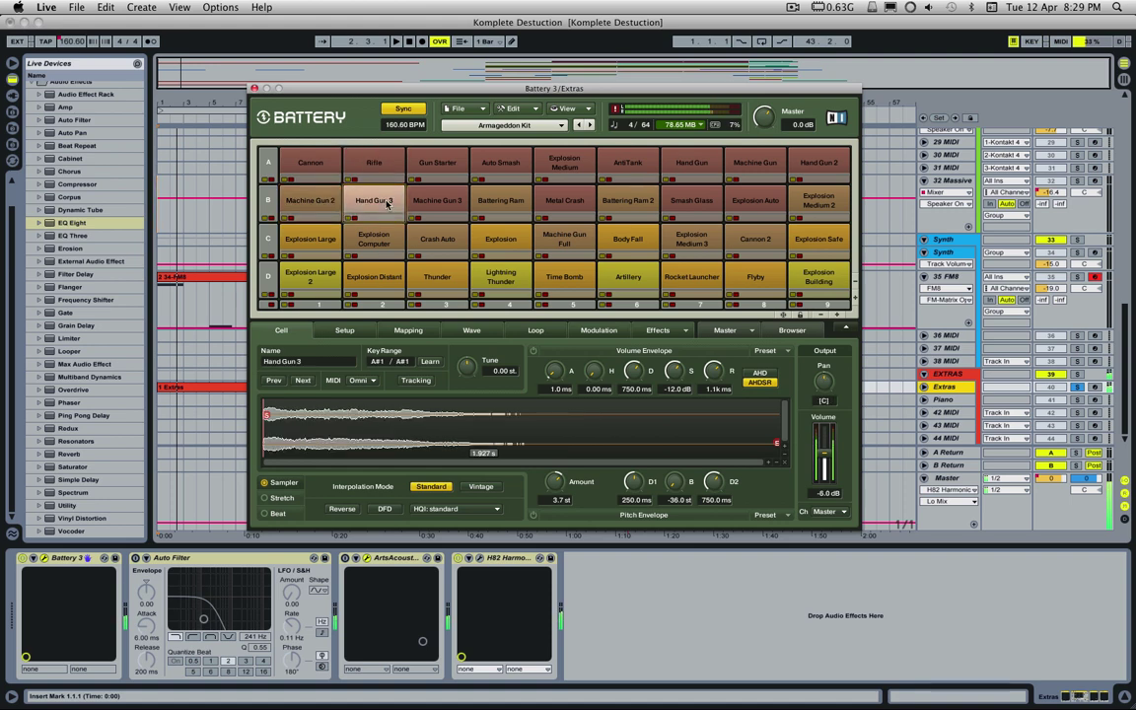
left_click(437, 173)
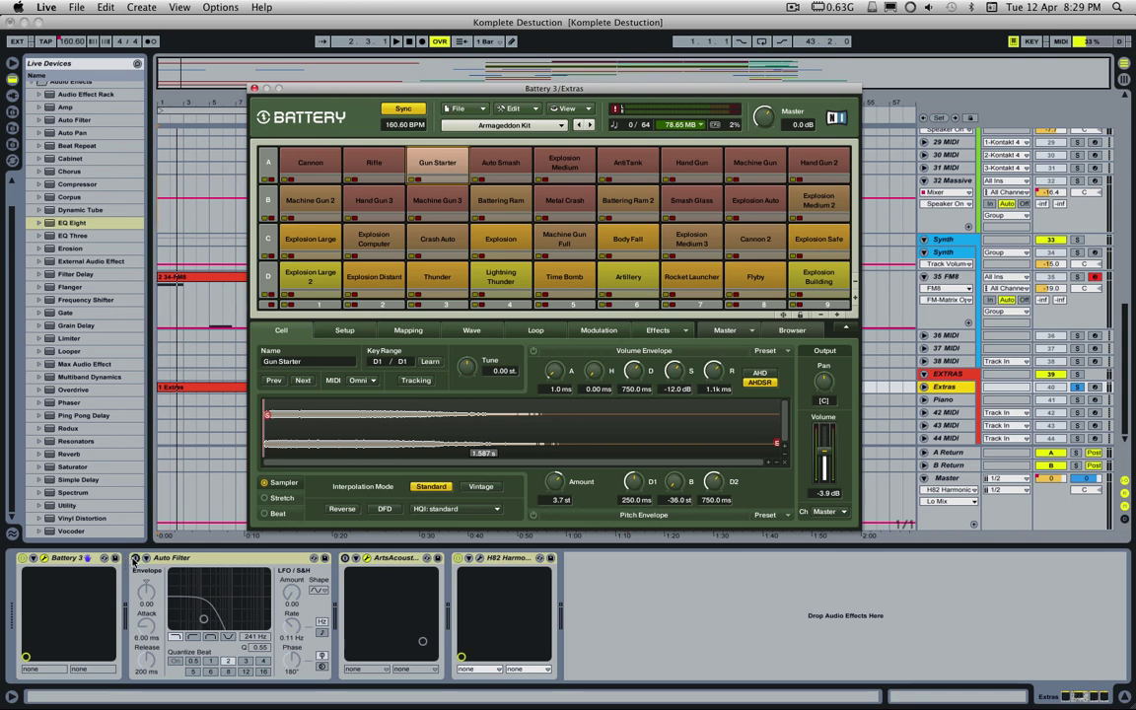
- Re-enable Auto Filter and audition Cannon, Rifle, Gun Starter, Machine Gun 3, Hand Gun 3 and Machine Gun 2
left_click(134, 559)
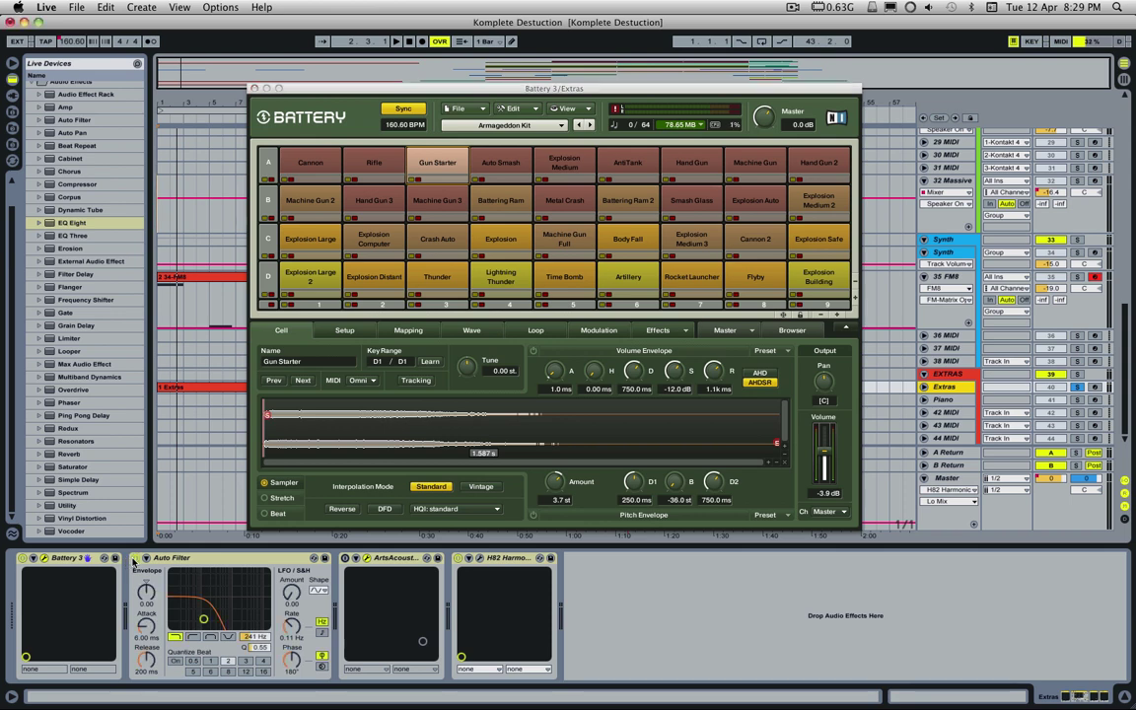
left_click(329, 164)
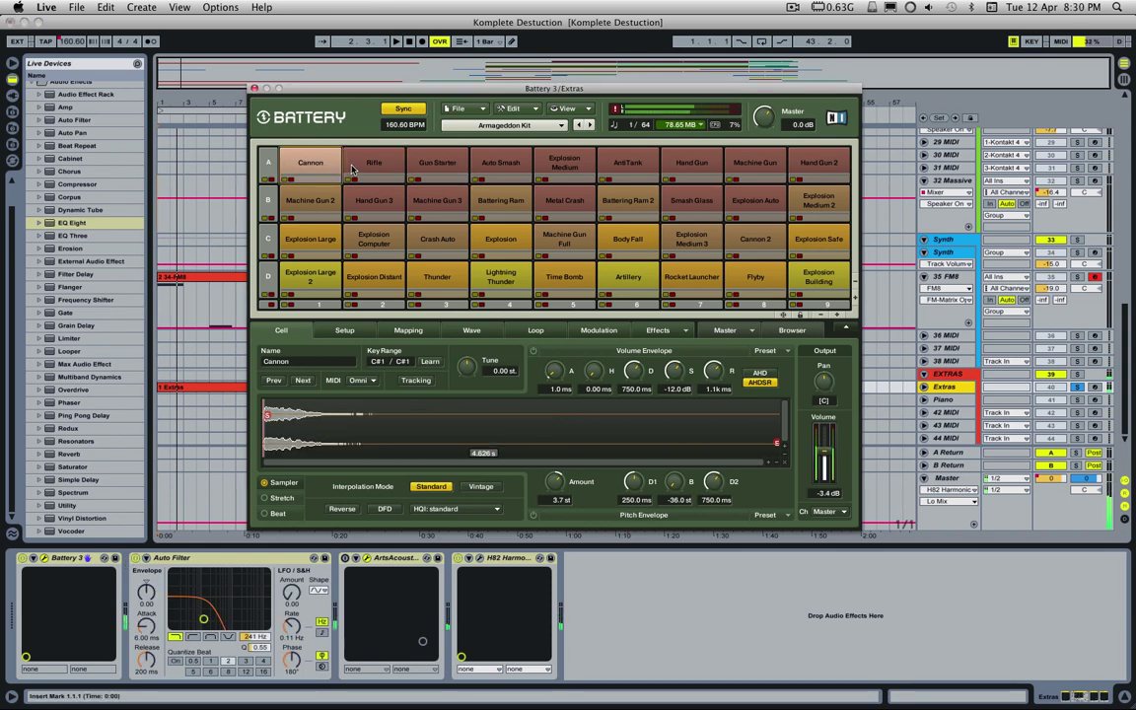
left_click(377, 162)
left_click(444, 170)
left_click(434, 195)
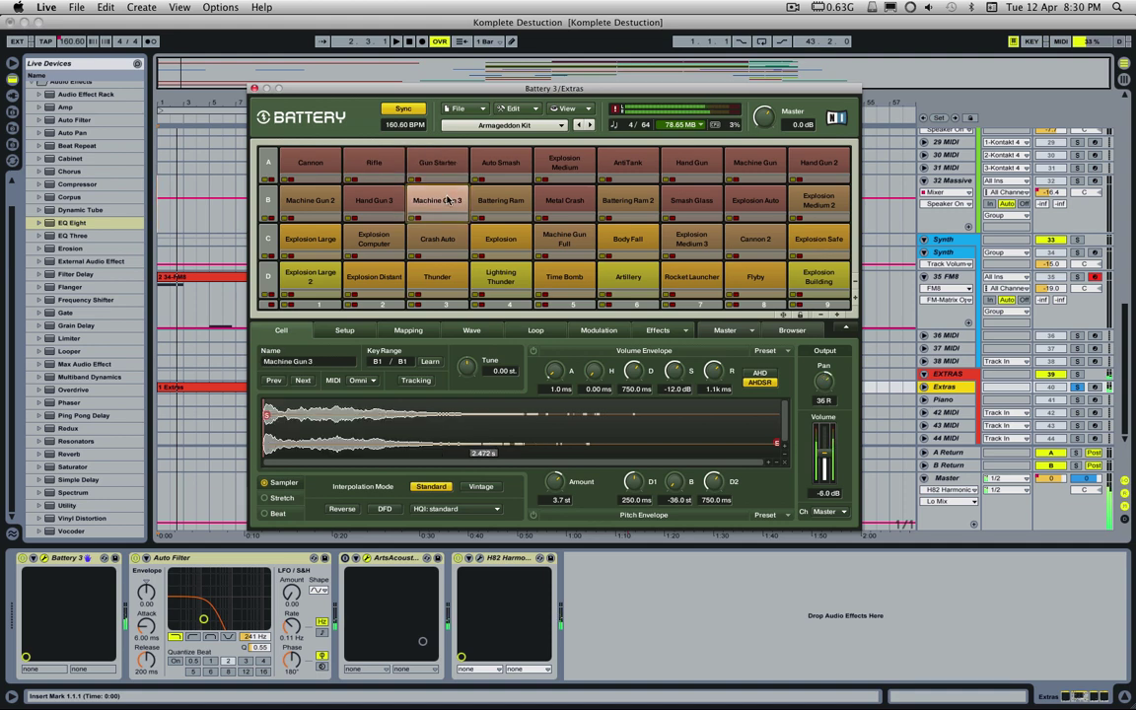
left_click(367, 189)
left_click(313, 210)
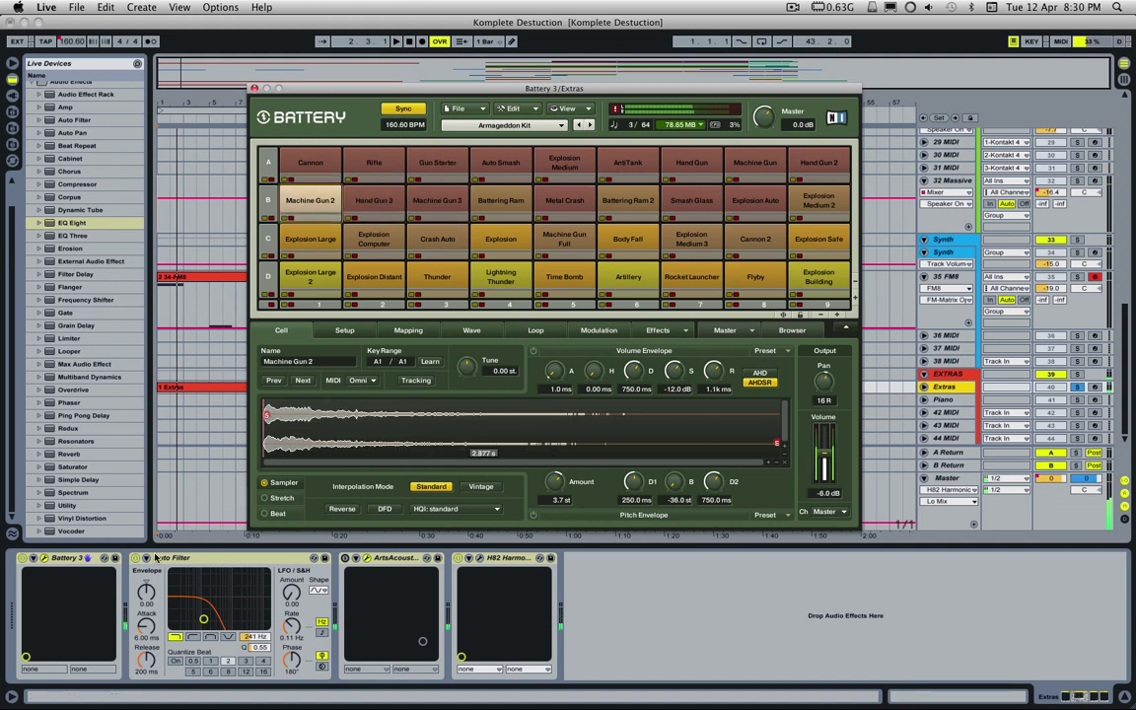
left_click(193, 501)
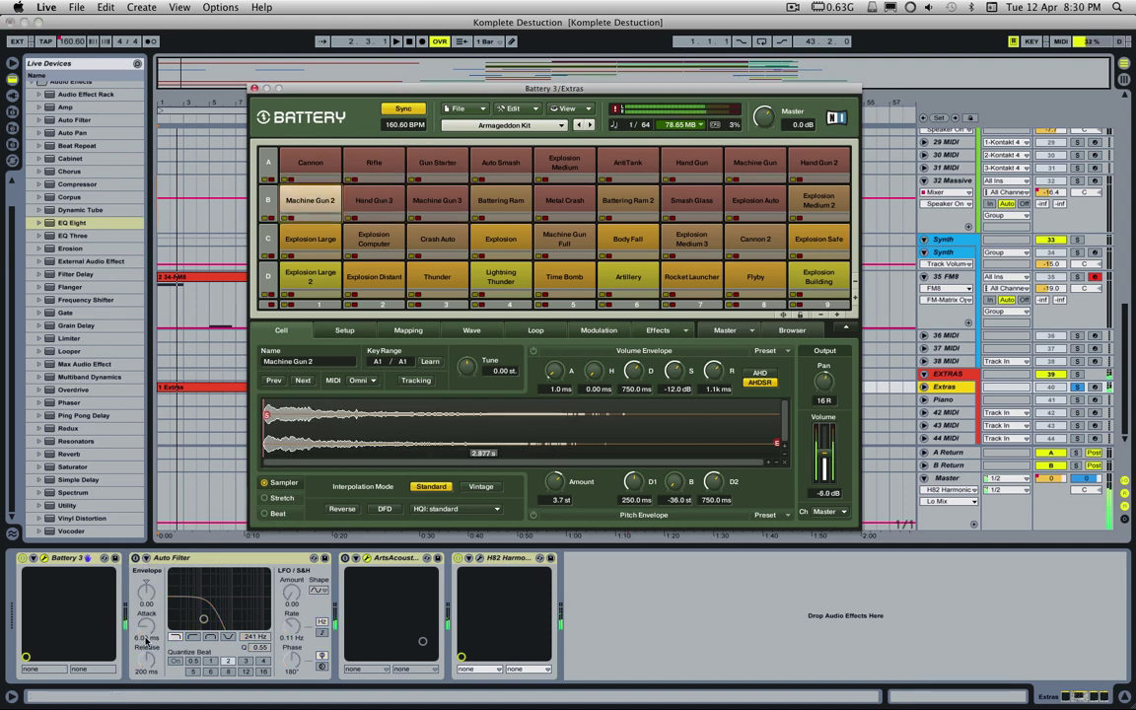
left_click(299, 197)
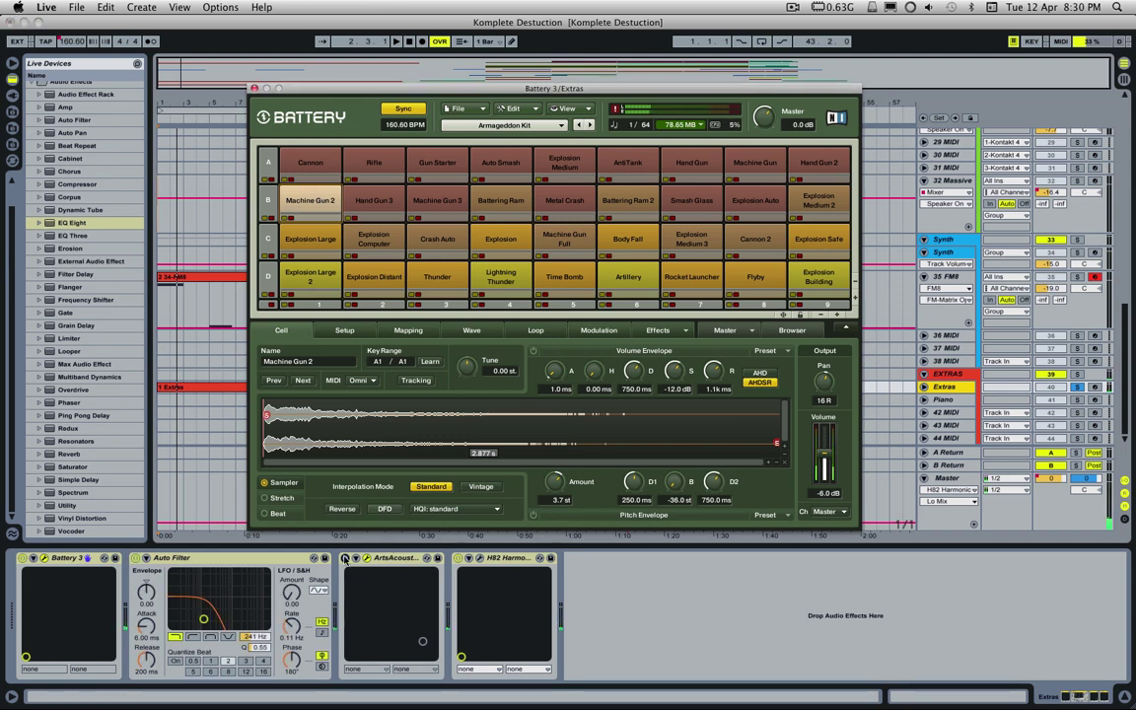
left_click(366, 561)
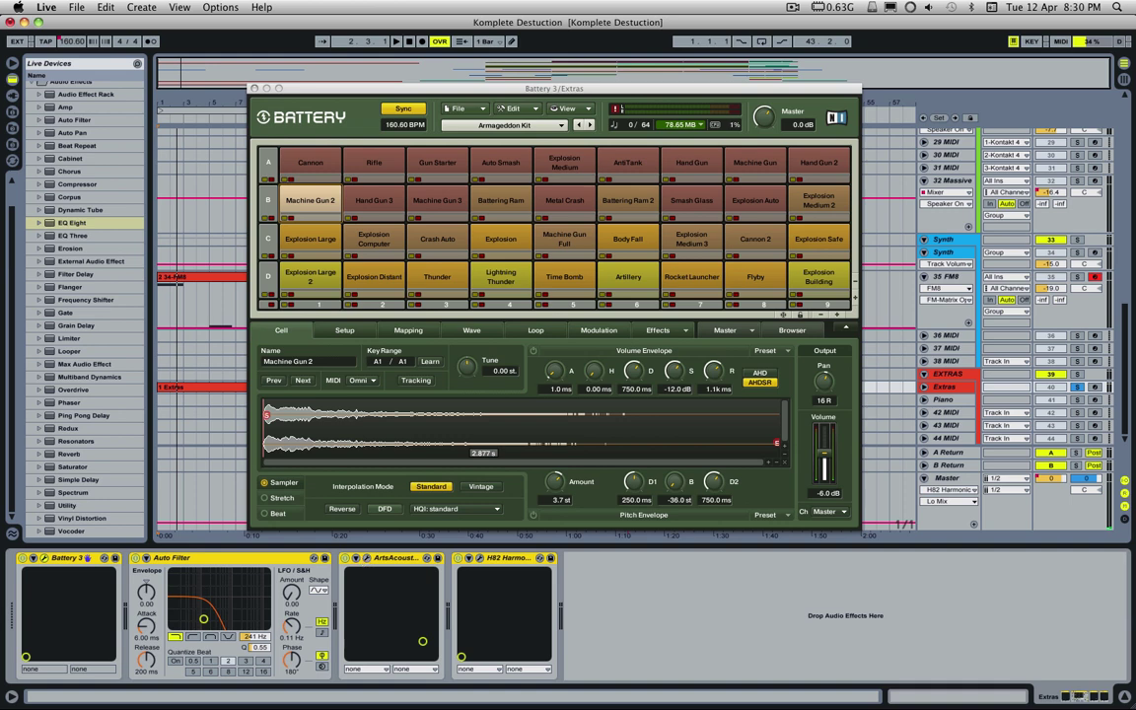
- Open and close the ArtsAcoustic Reverb settings, then audition the Machine Gun 2 pad
left_click(366, 559)
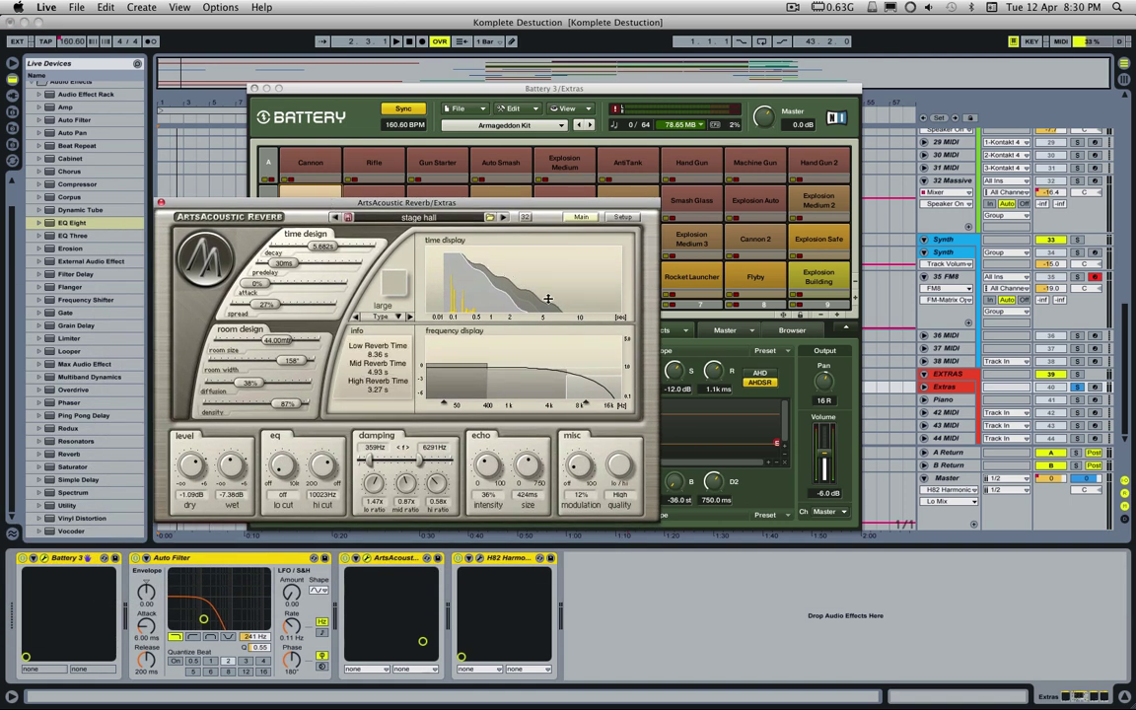
left_click(161, 202)
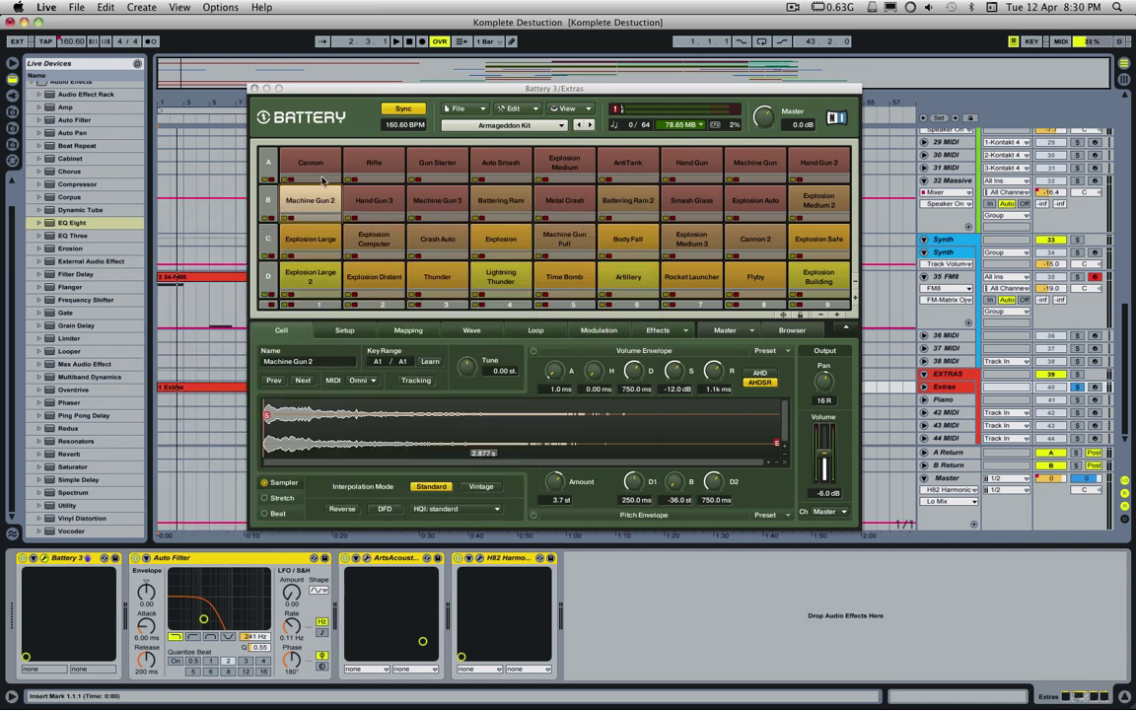
left_click(333, 212)
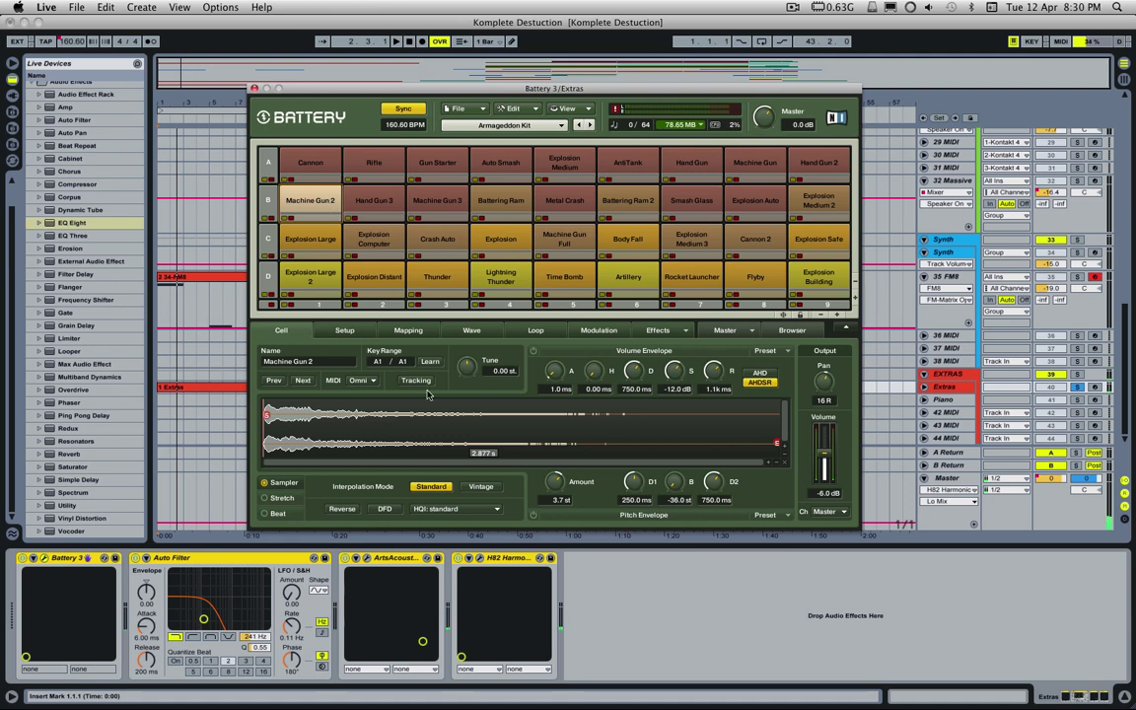
- Audition Machine Gun 2 once more and close the Battery 3 window
left_click(411, 563)
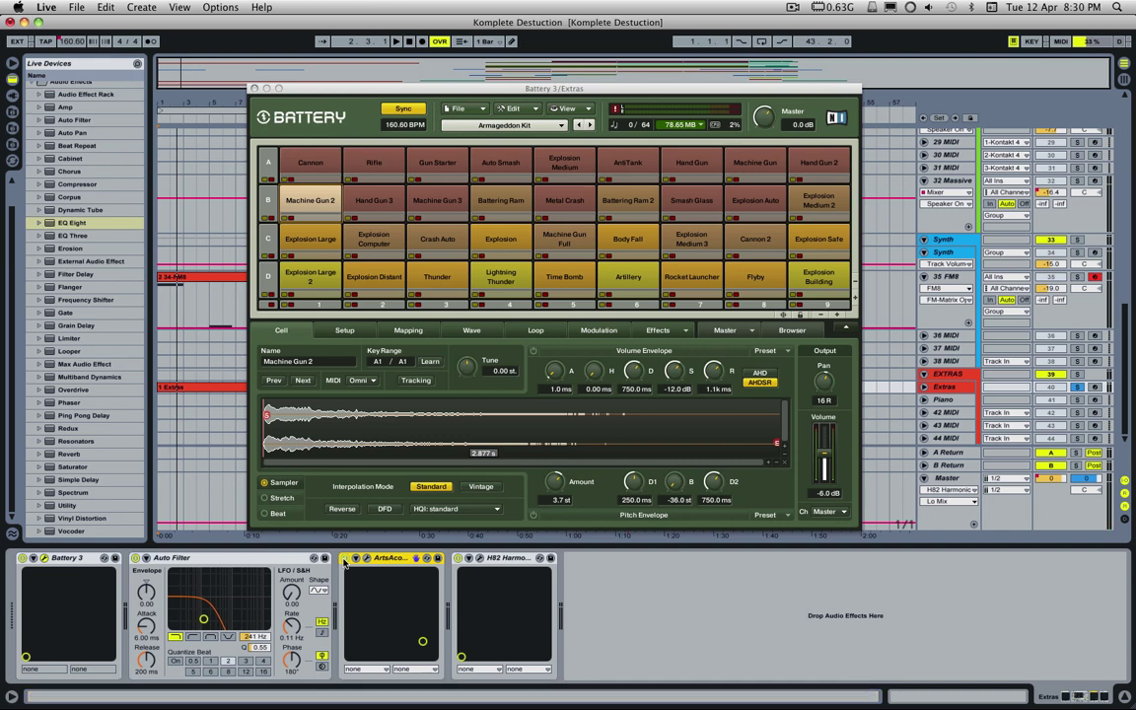
left_click(317, 219)
left_click(327, 217)
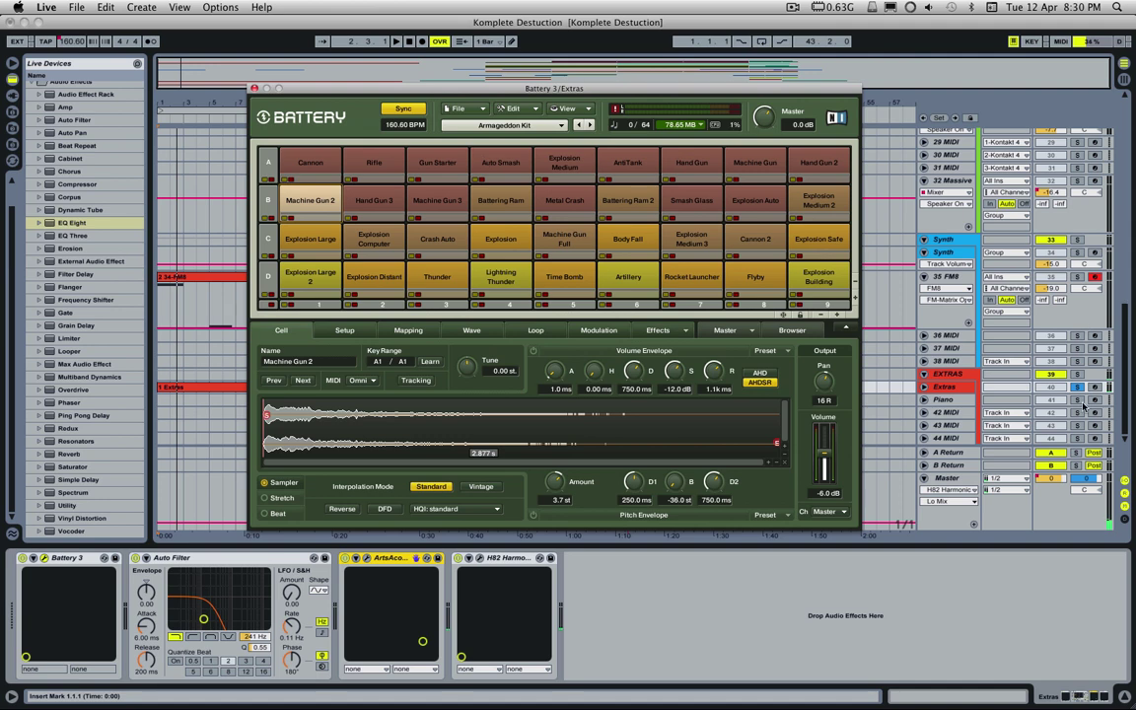
left_click(253, 87)
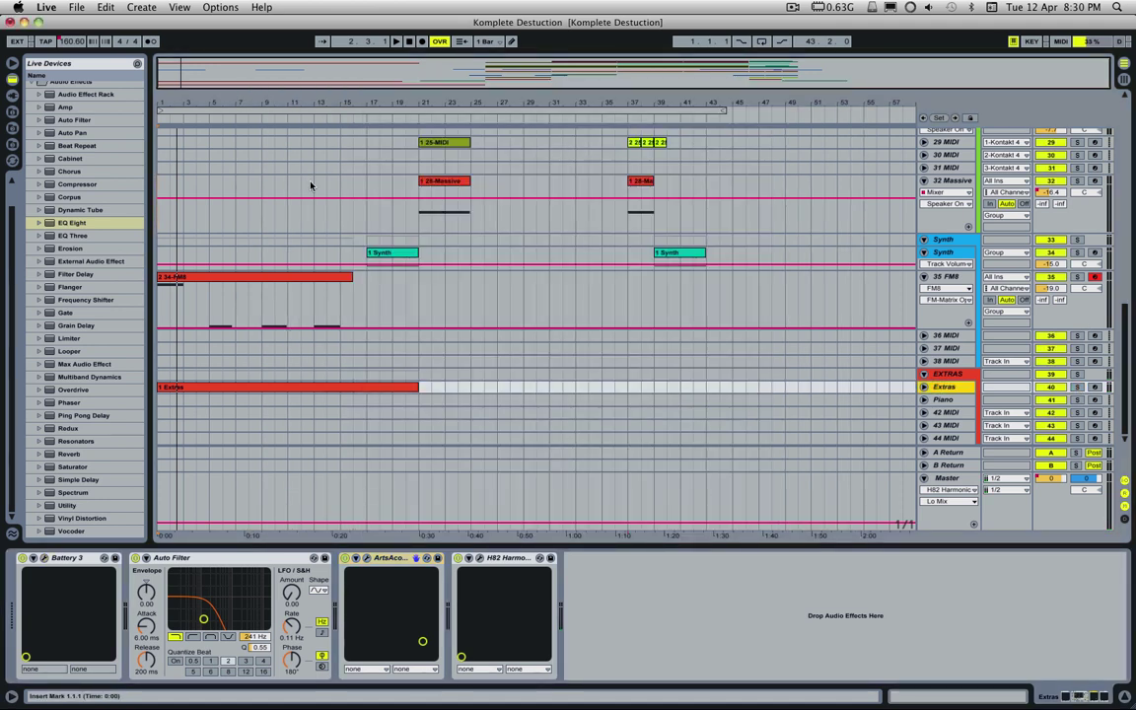
- Scroll up to tracks 11–22 and place the insert marker on 17 Audio at bar 19
scroll(395, 252, "up", 5)
left_click(478, 318)
scroll(479, 317, "up", 3)
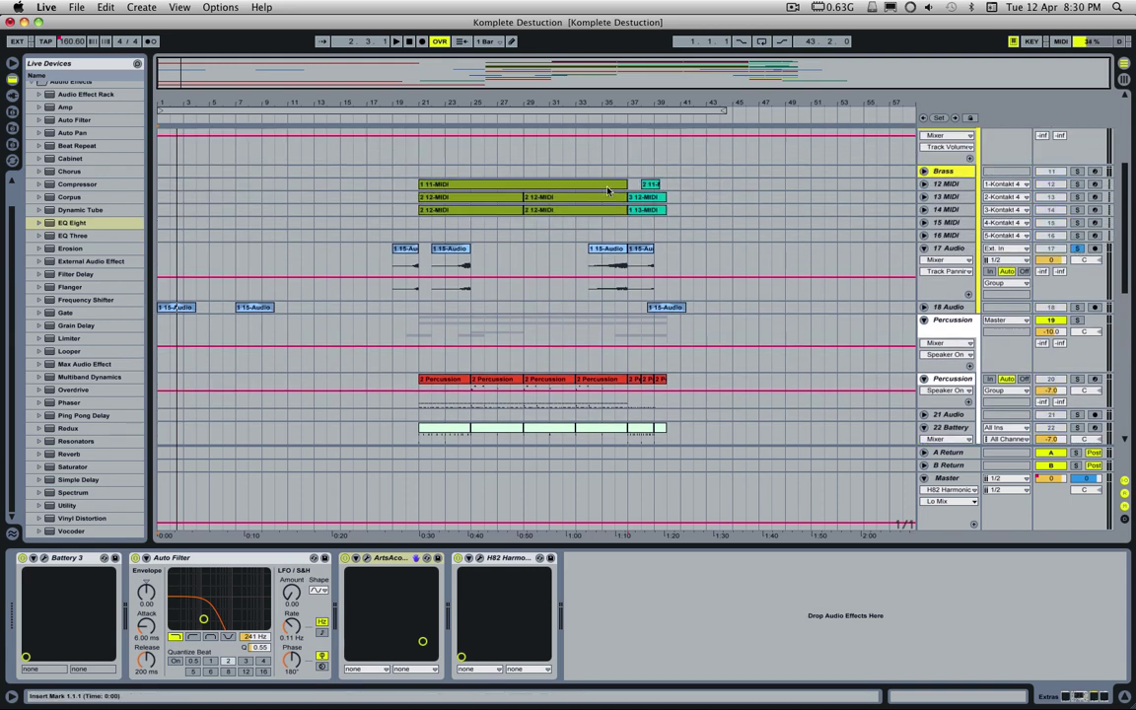
left_click(395, 291)
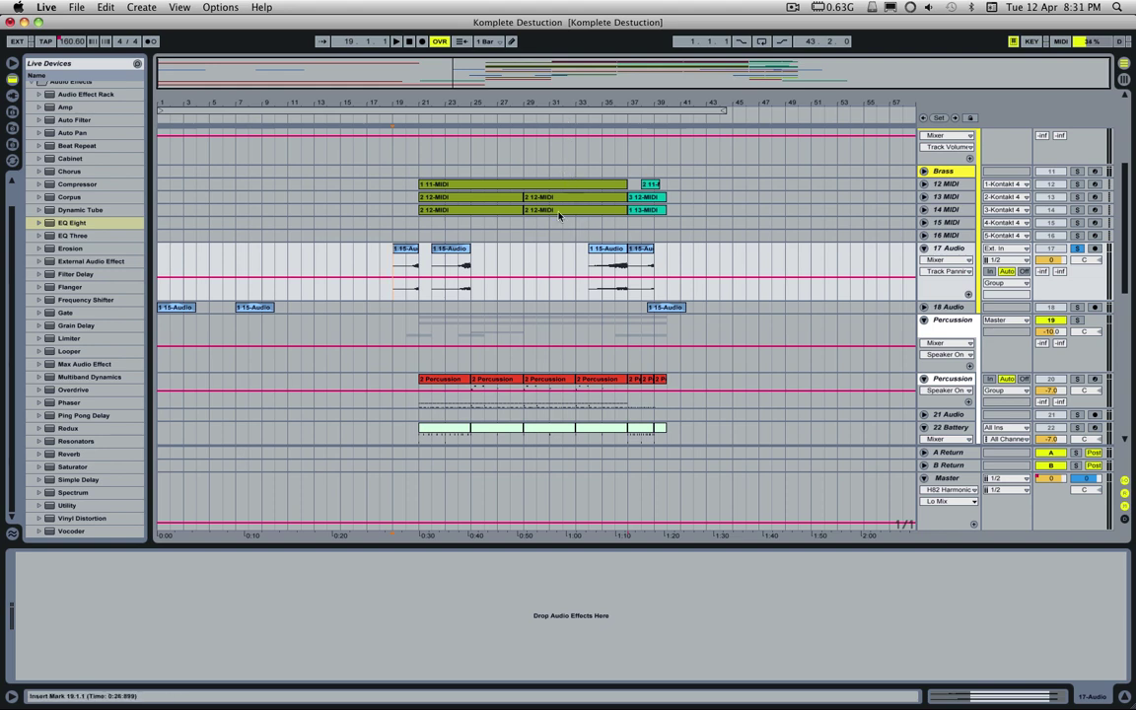
scroll(500, 190, "up", 1)
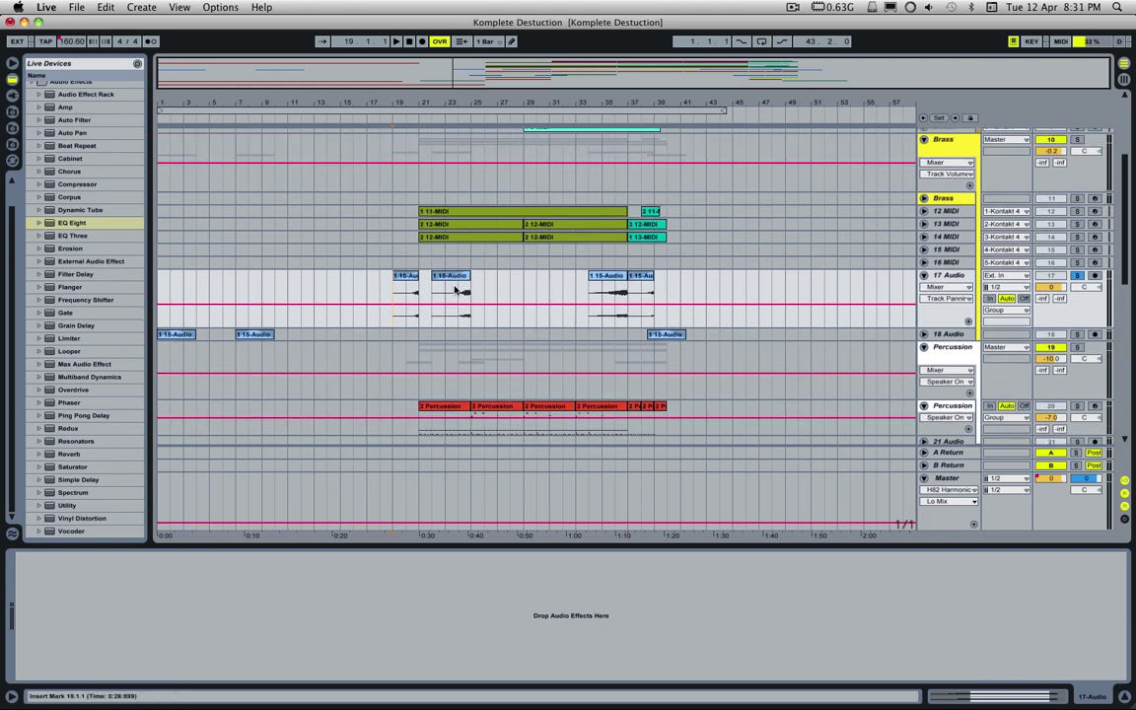
- Arm 12 MIDI for recording, then open the 1 15-Audio clip at bar 19 in Clip View
left_click(484, 219)
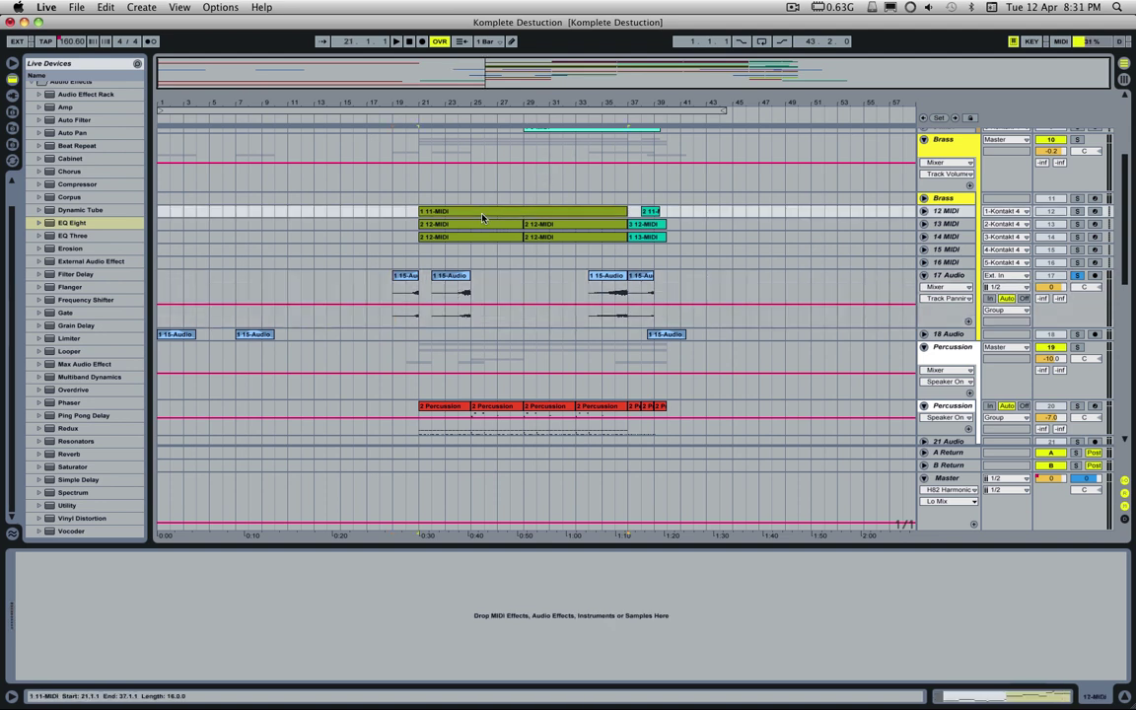
left_click(946, 211)
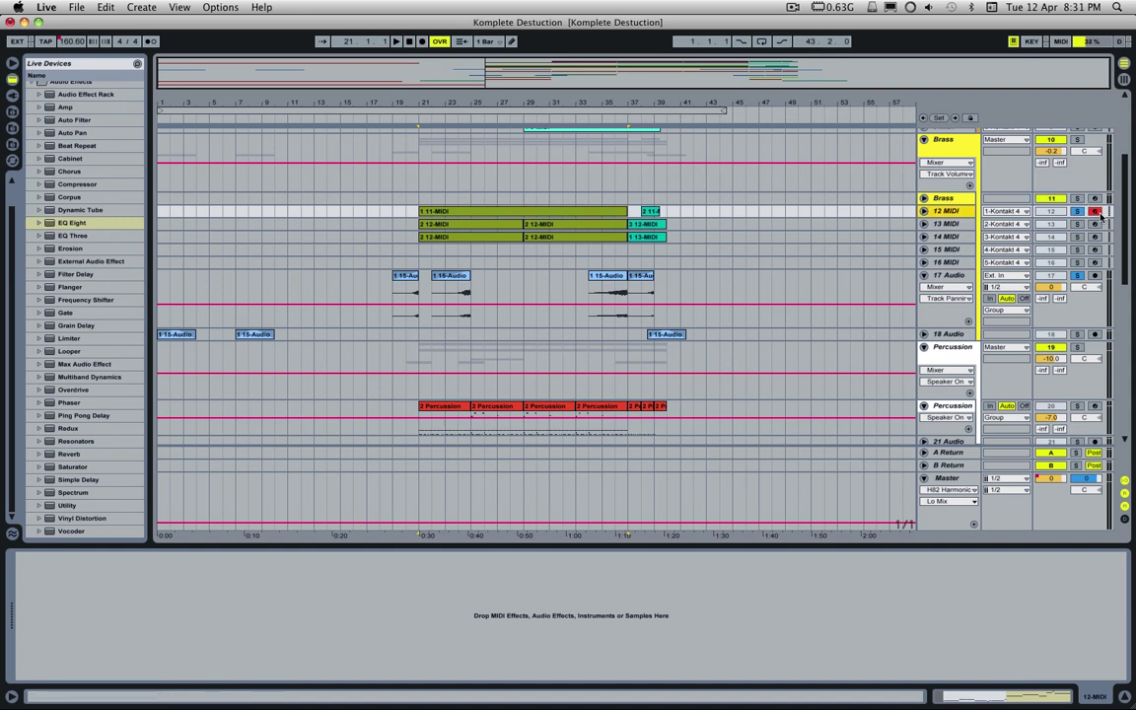
left_click(1098, 212)
left_click(404, 276)
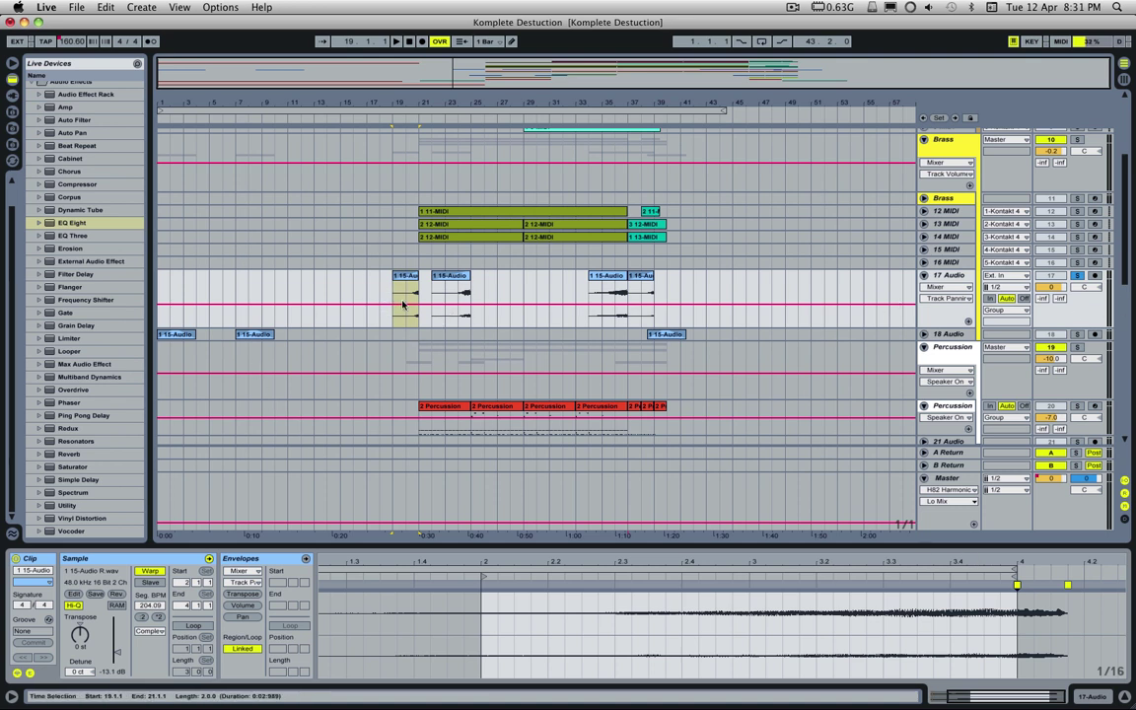
- Play the selected clip, then replay it from the start of bar 19 and stop
key("space")
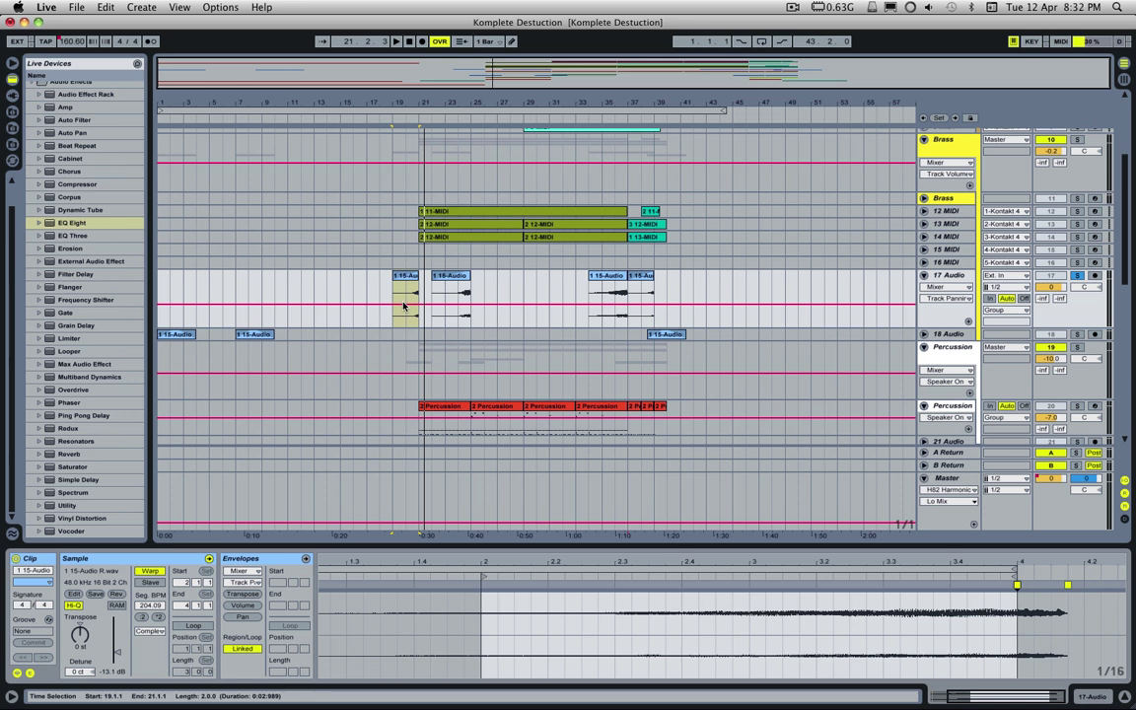
key("space")
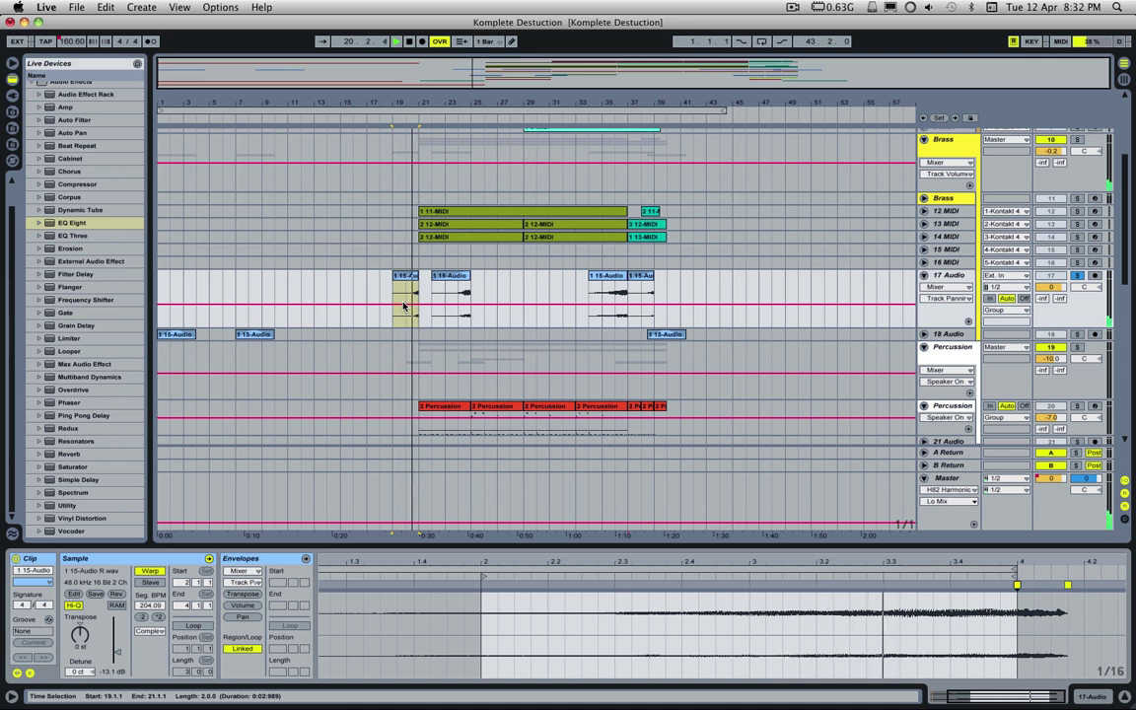
key("space")
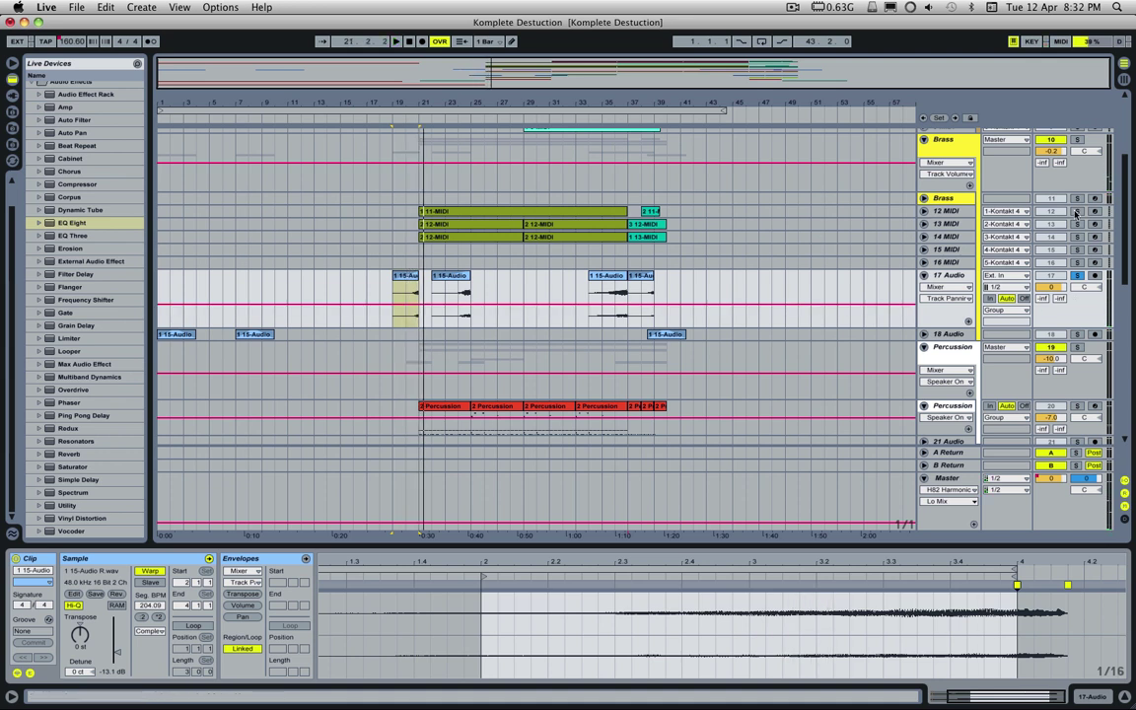
- Play tracks 12 MIDI to 17 Audio from bar 19, solo the Brass group, and unfold 18 Audio
left_click(938, 275, "shift")
key("space")
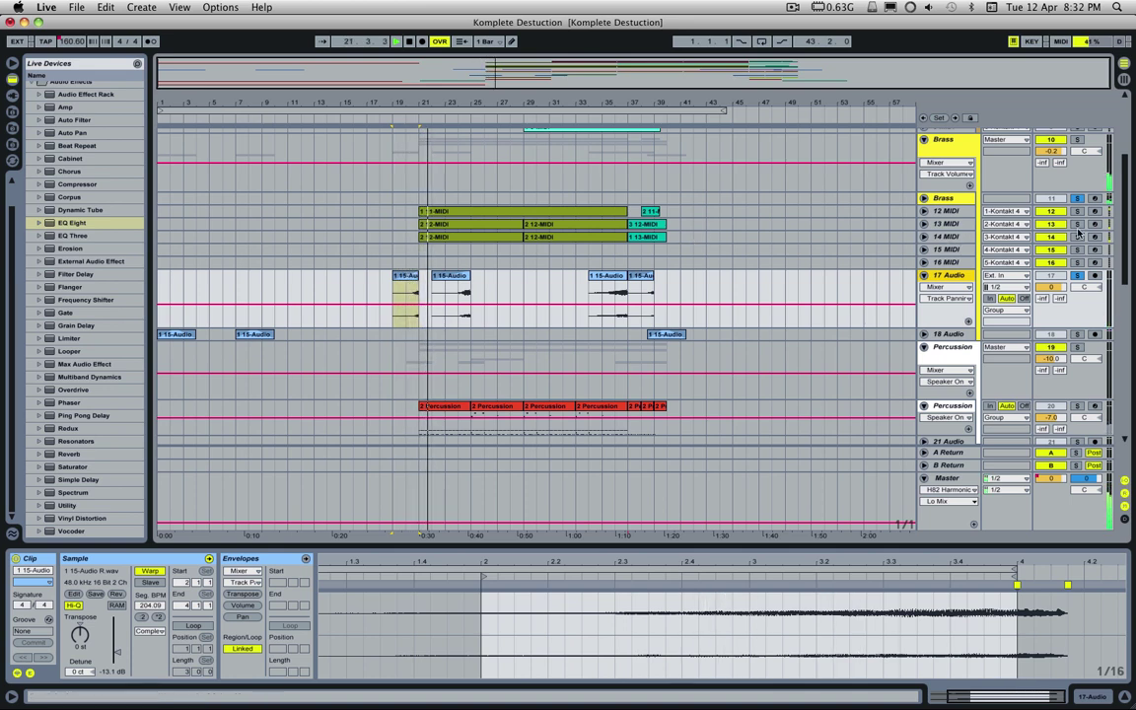
key("space")
left_click(1078, 198)
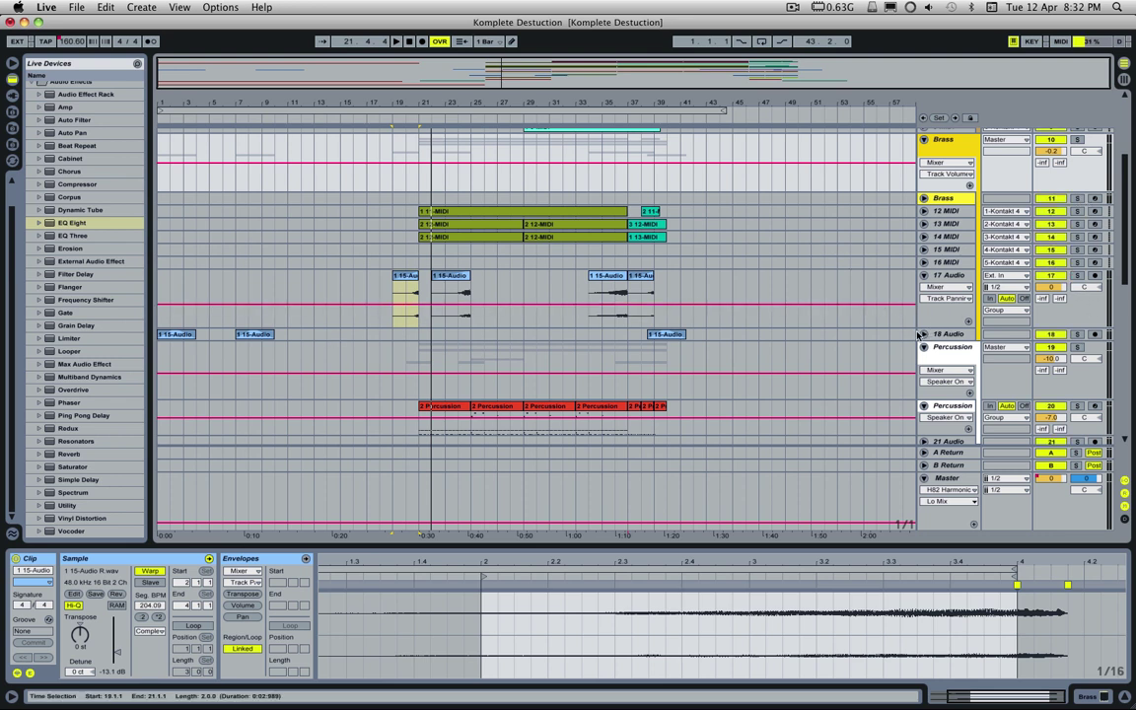
key("super+alt+f")
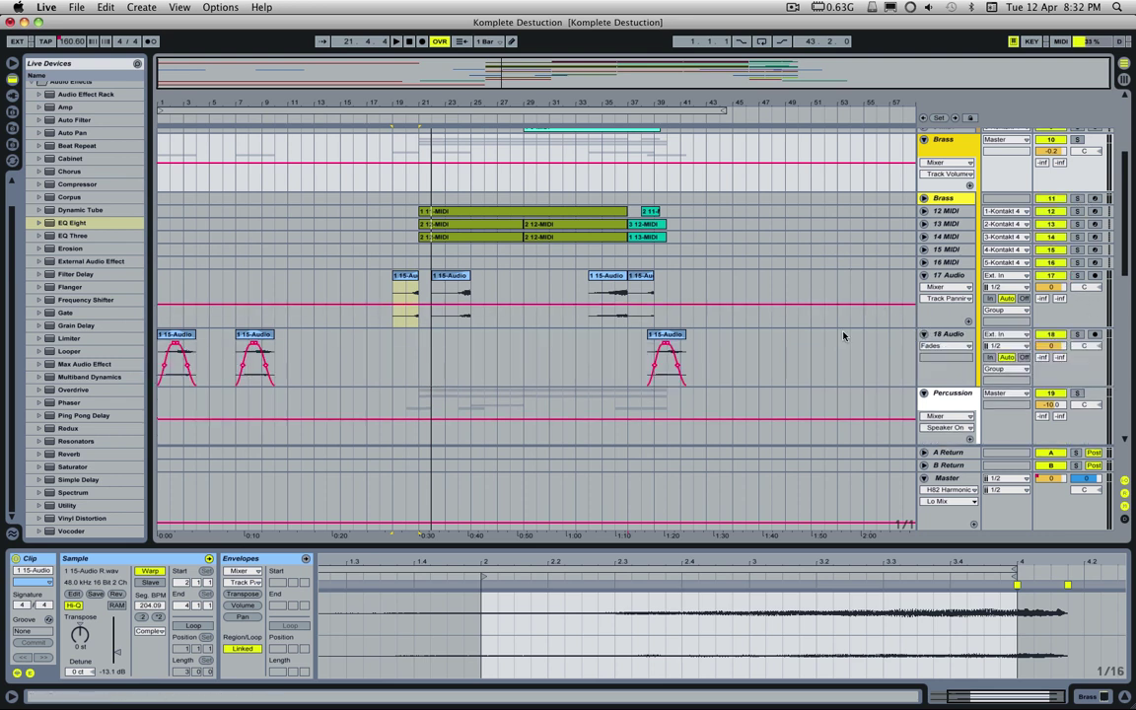
- Inspect both clips on 18 Audio and its effect chain
left_click(252, 347)
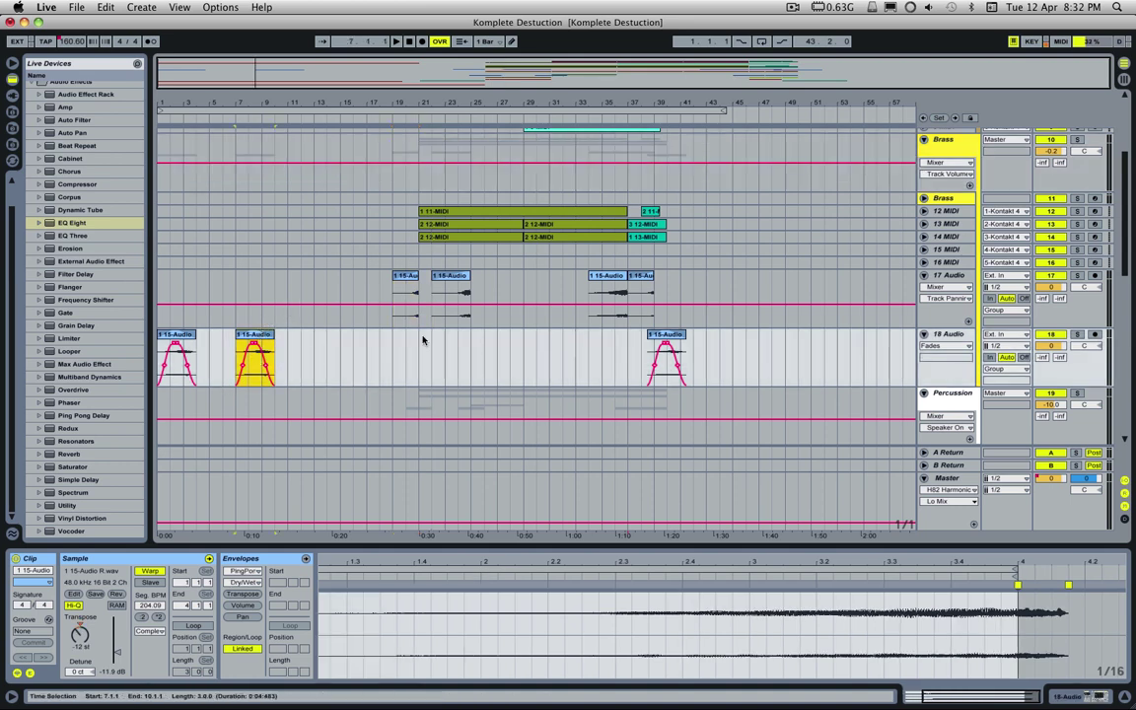
left_click(939, 339)
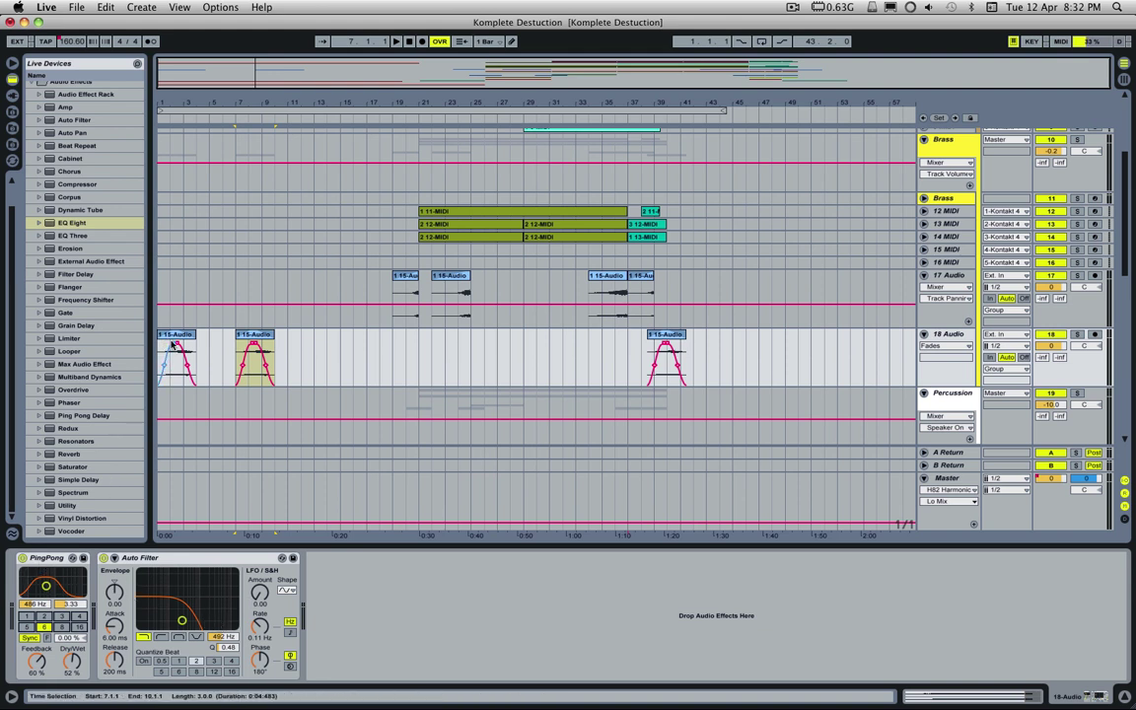
left_click(175, 336)
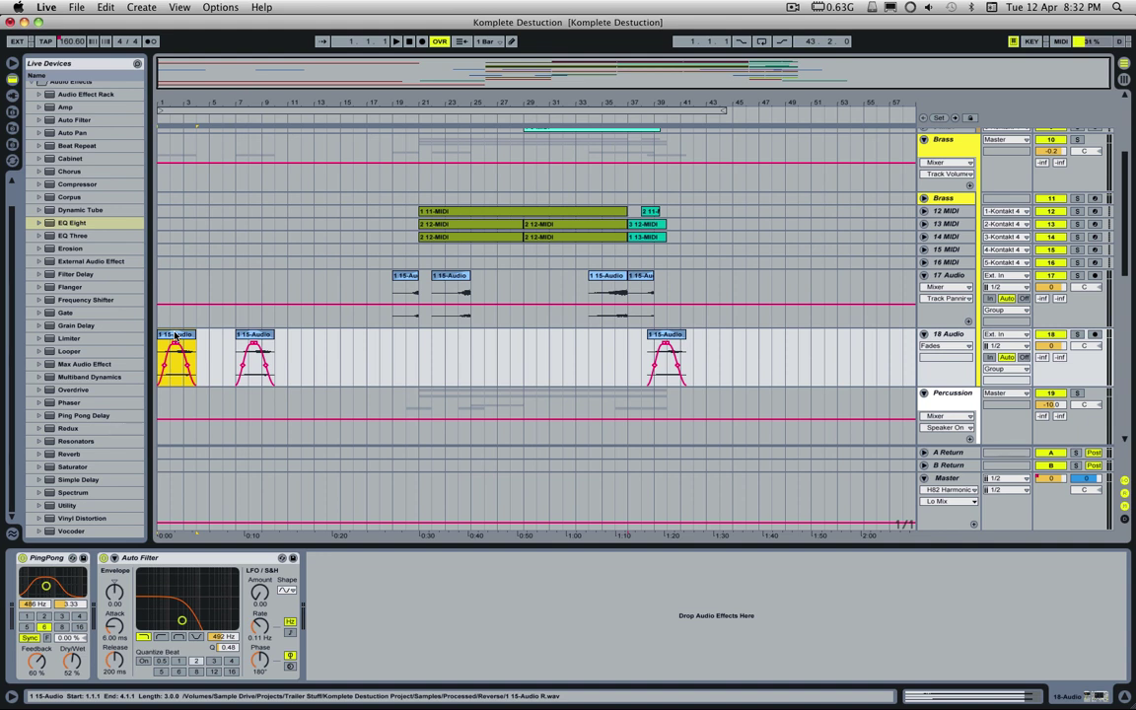
- Solo and play 18 Audio, view the bar 7 clip's sample, and arm 12 MIDI
left_click(1078, 337)
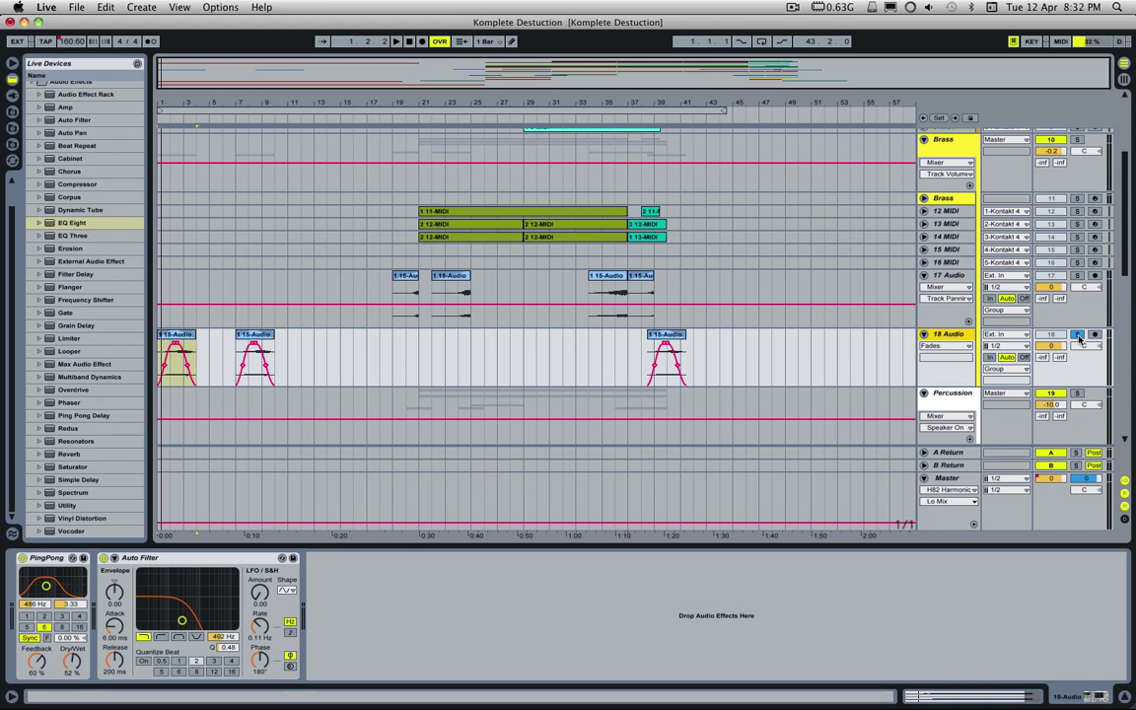
key("space")
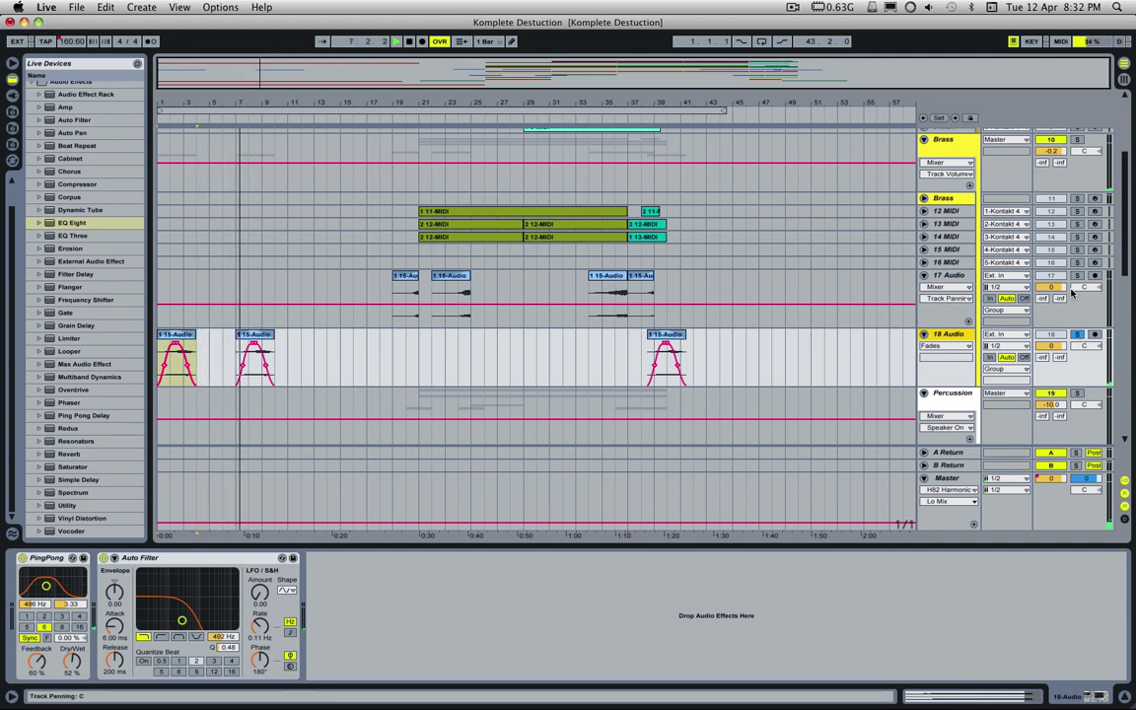
left_click(258, 357)
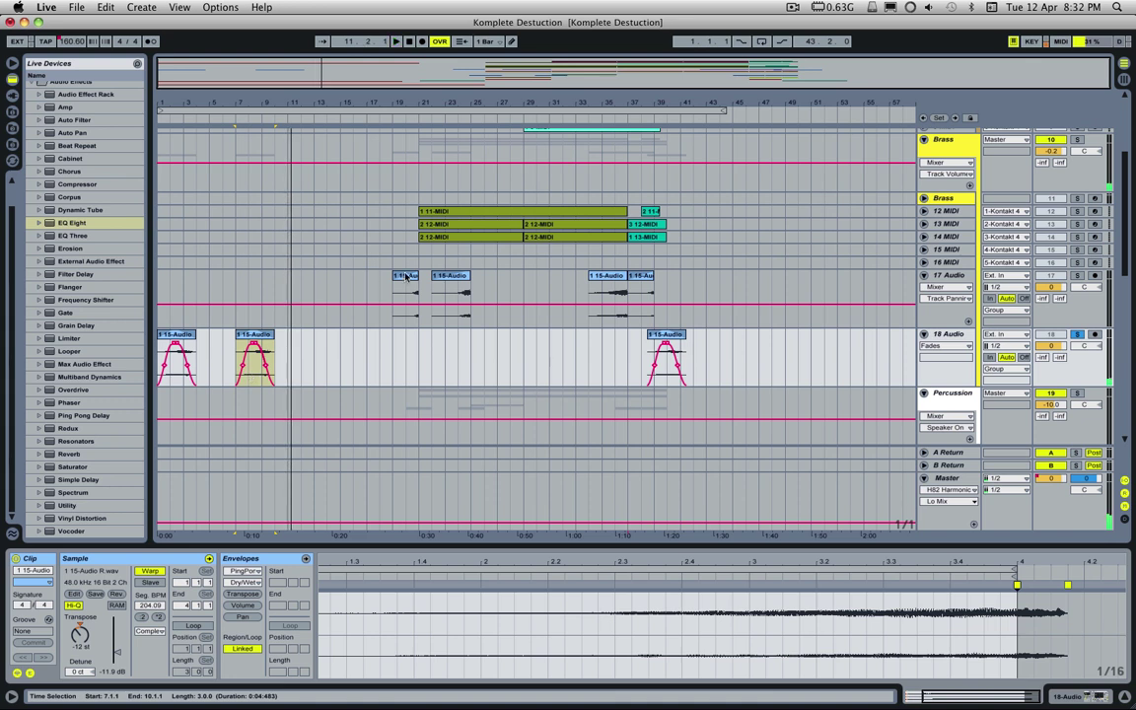
left_click(1096, 211)
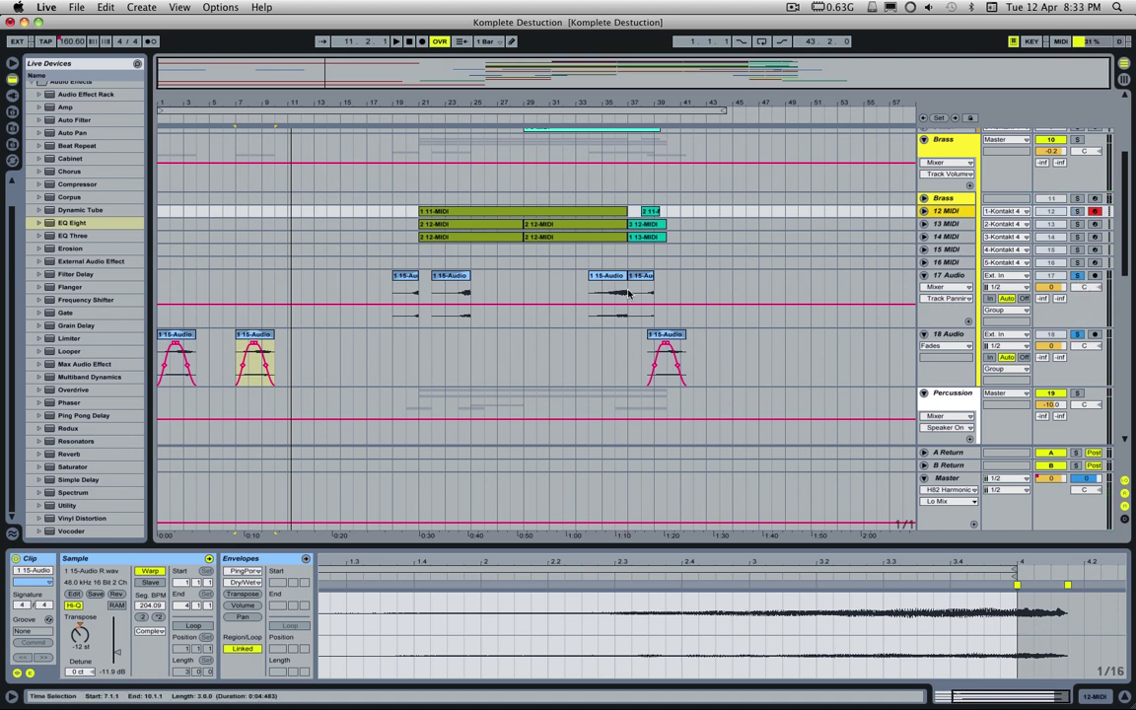
left_click(405, 288)
key("space")
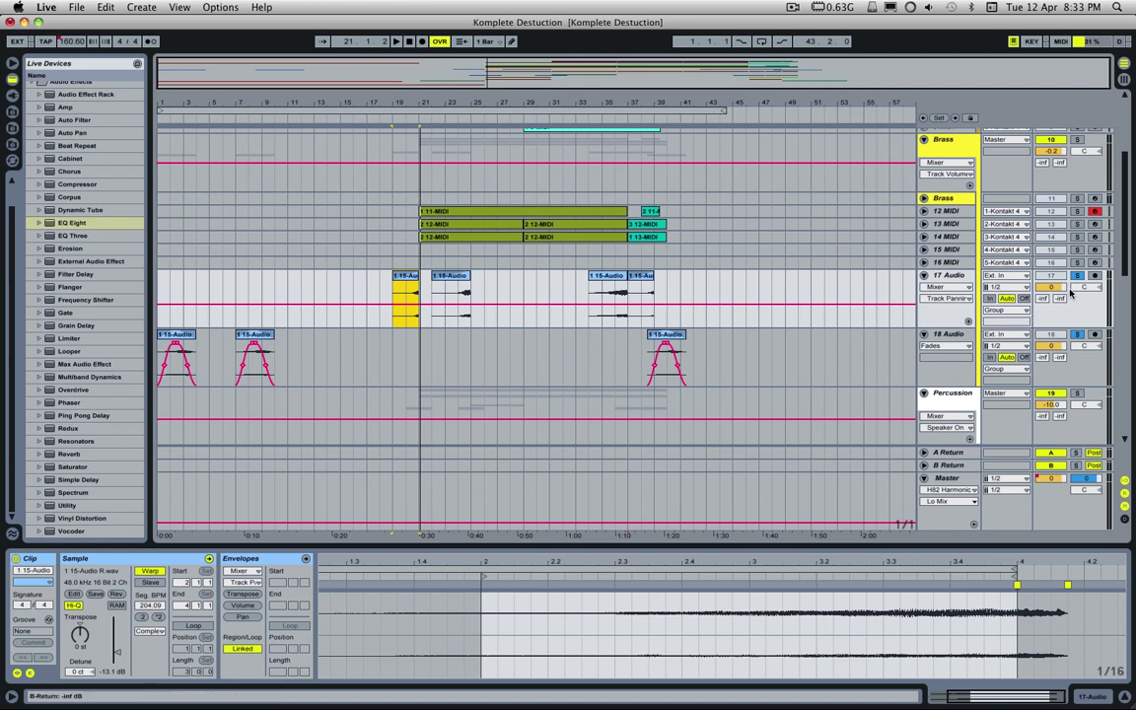
key("space")
left_click(181, 334)
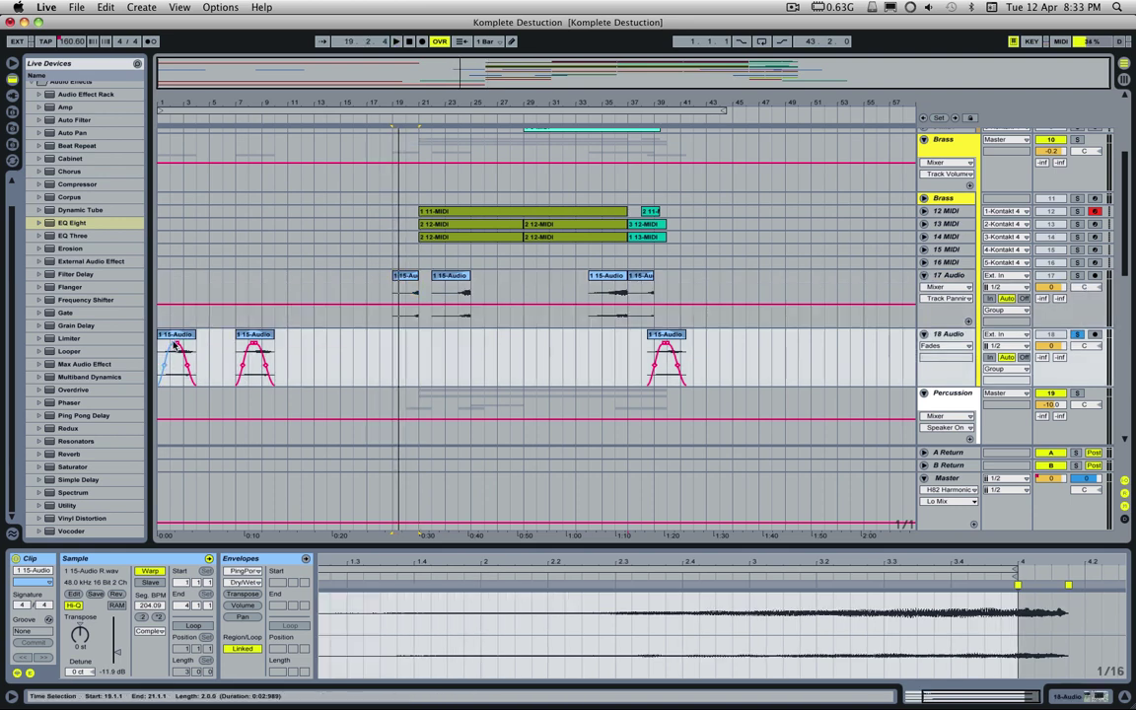
left_click(177, 341)
left_click(246, 337)
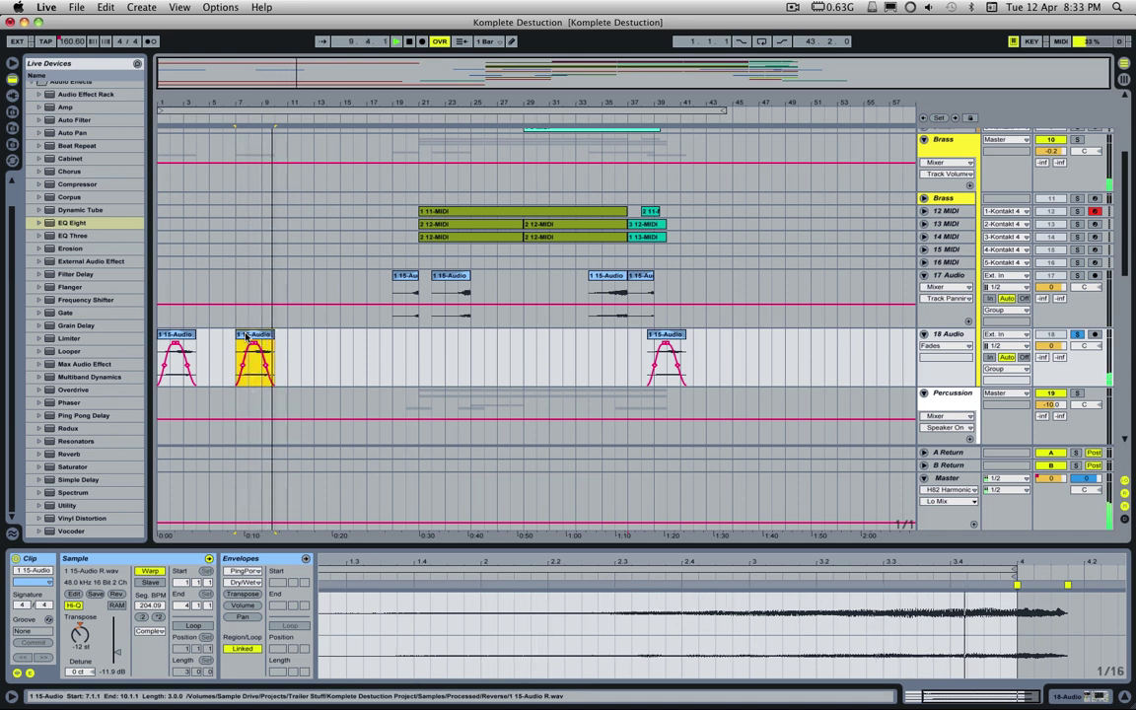
key("space")
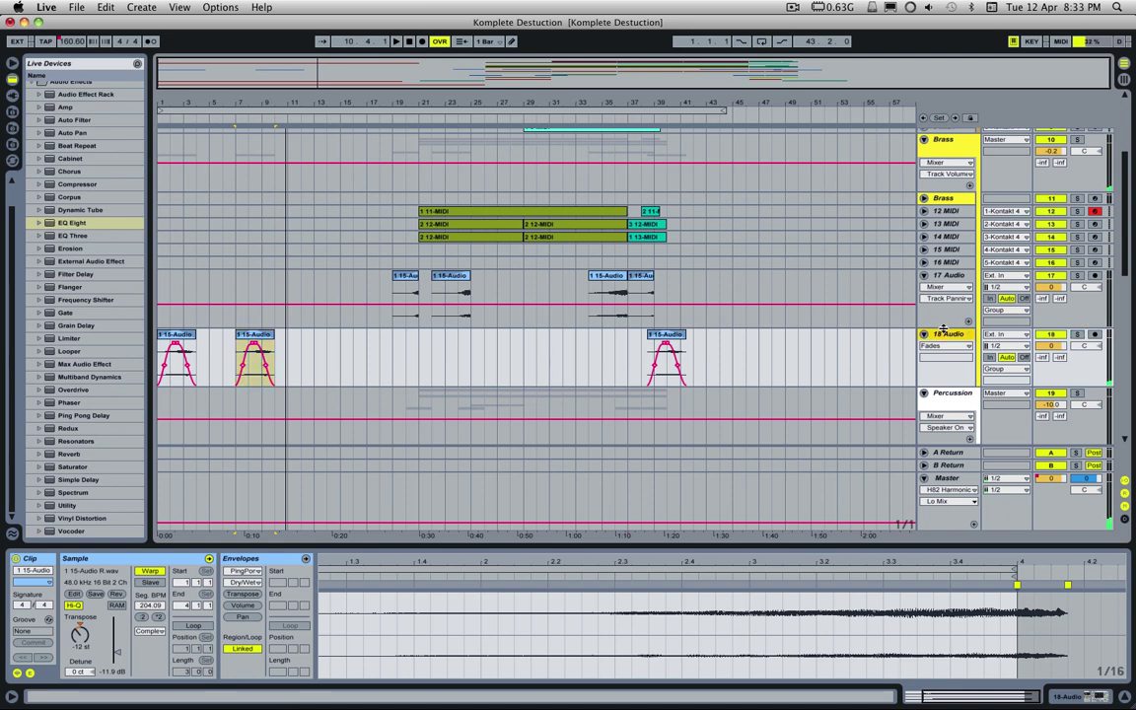
- Set 18 Audio's Auto Filter cutoff to 595 Hz and LFO amount to 16.9, then solo and play
key("shift+Tab")
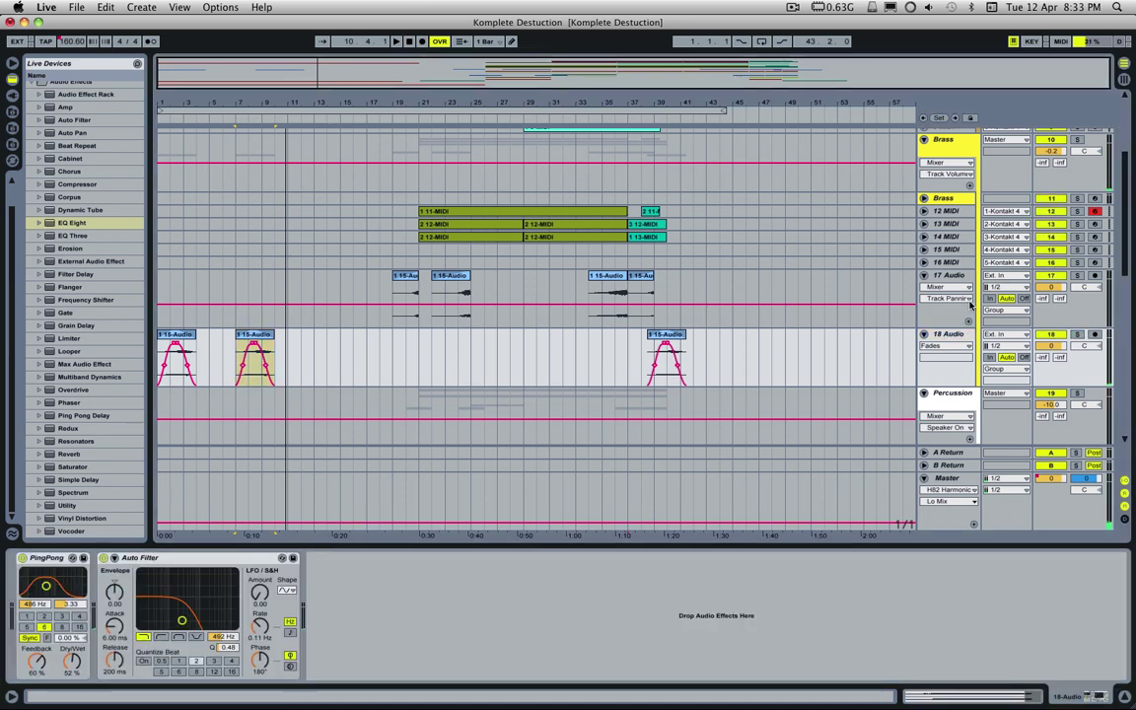
left_click_drag(181, 620, 185, 609)
left_click_drag(259, 594, 259, 582)
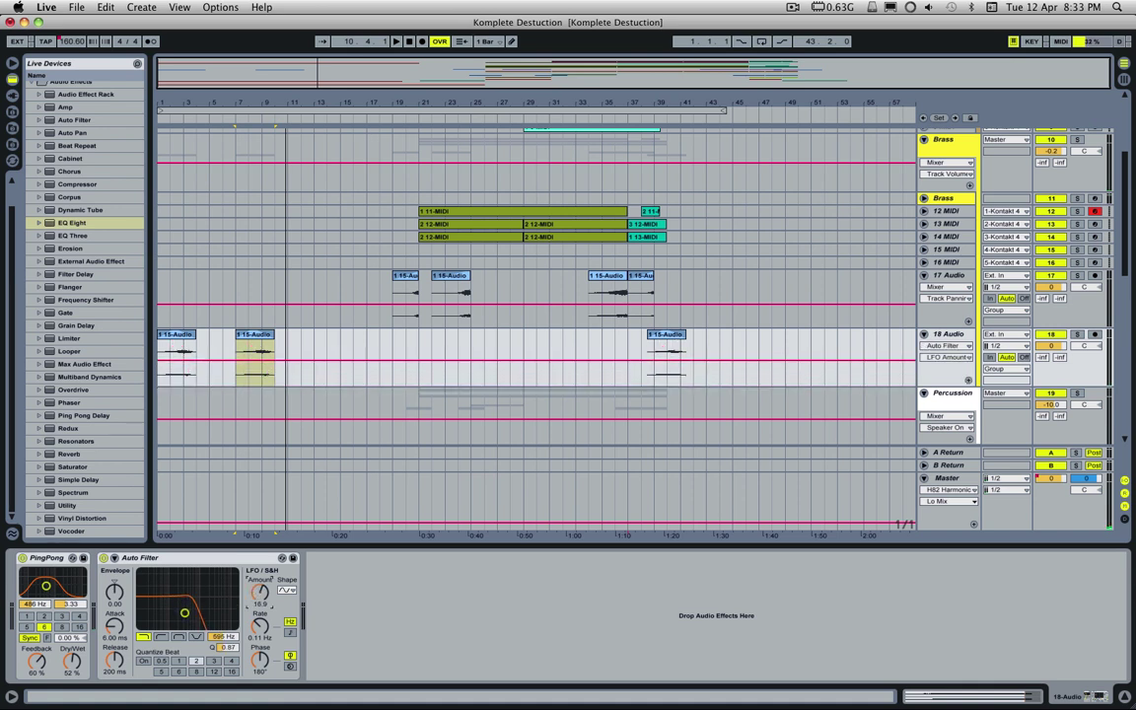
key("space")
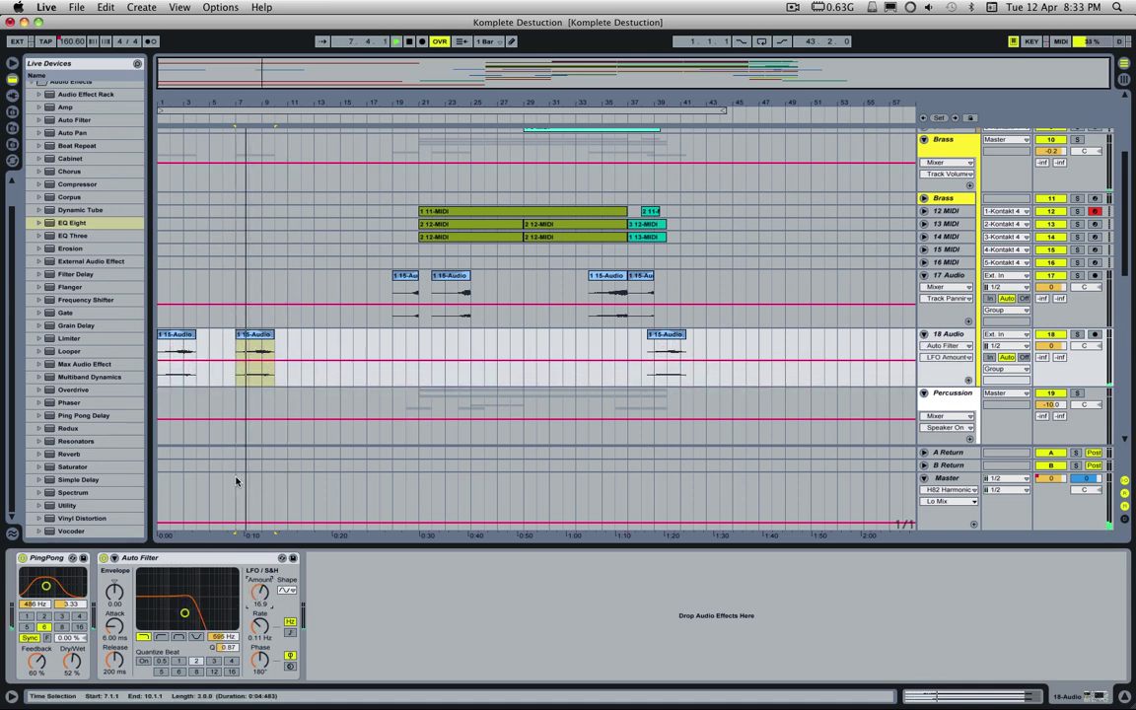
left_click(1077, 334)
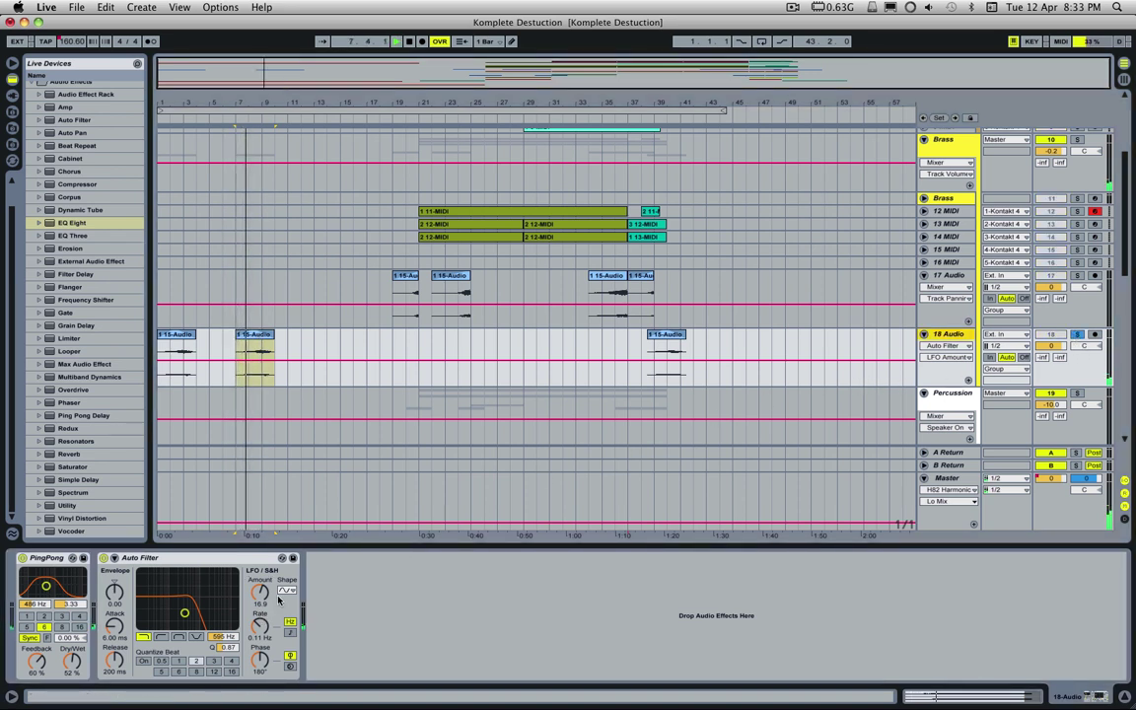
- Set the Auto Filter LFO phase to 60°, sync it to tempo, and change its synced rate
left_click_drag(260, 659, 259, 686)
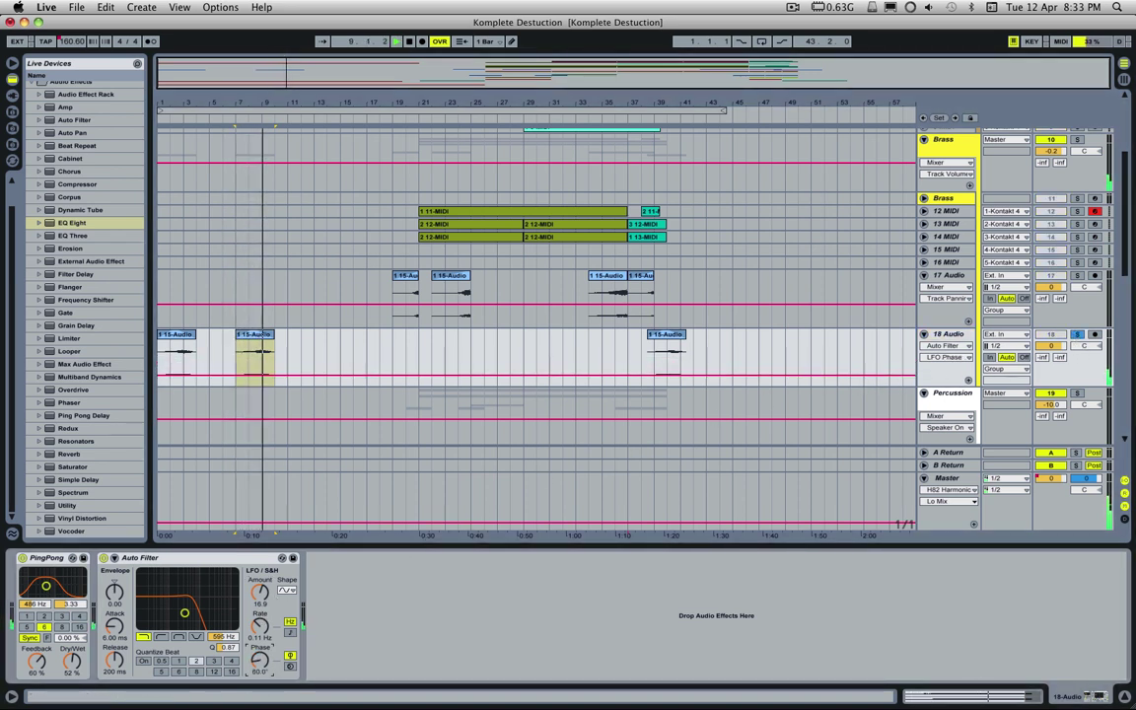
left_click(290, 632)
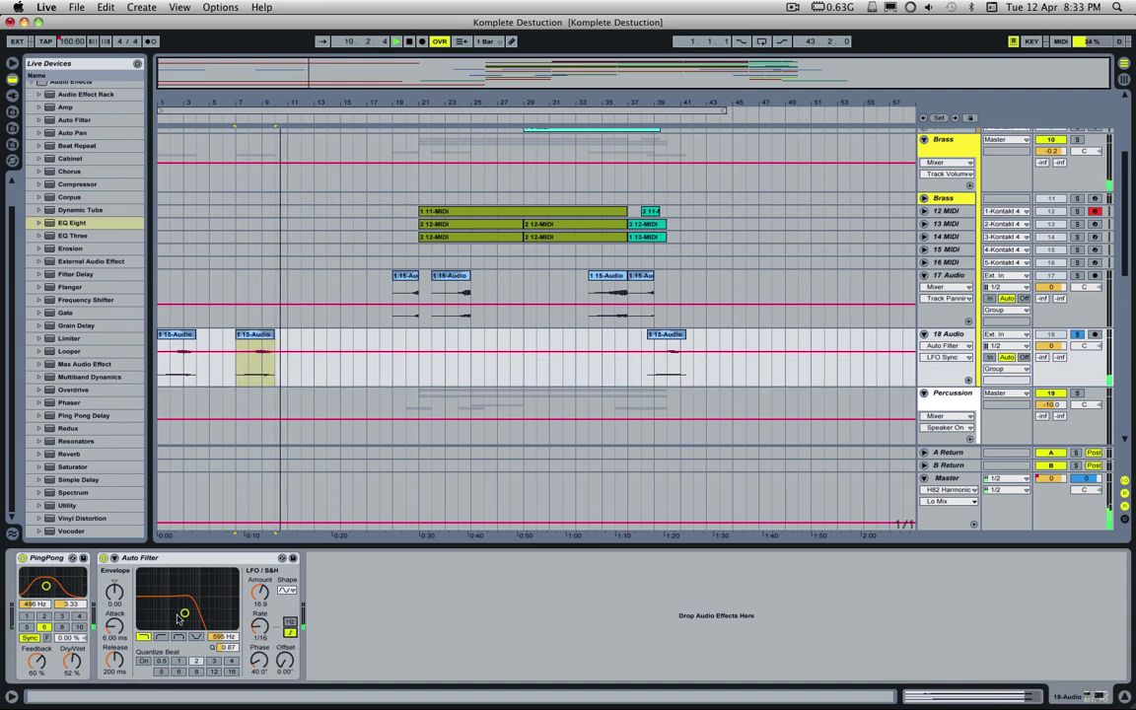
left_click(177, 355)
key("space")
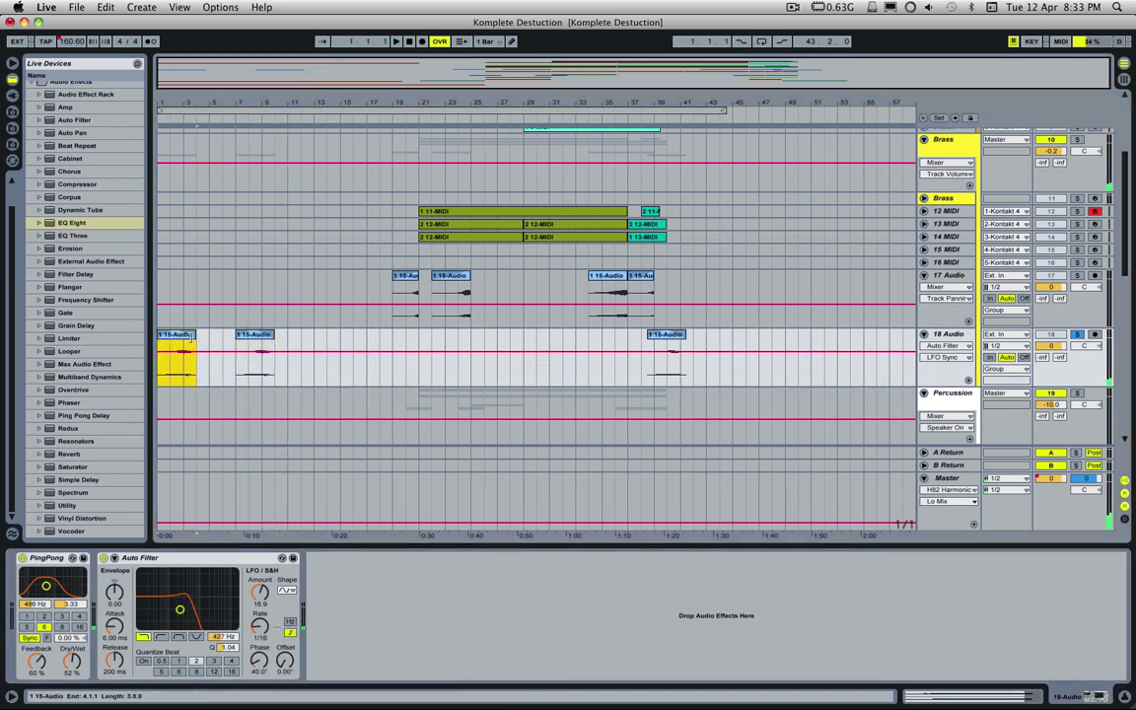
left_click_drag(260, 626, 259, 616)
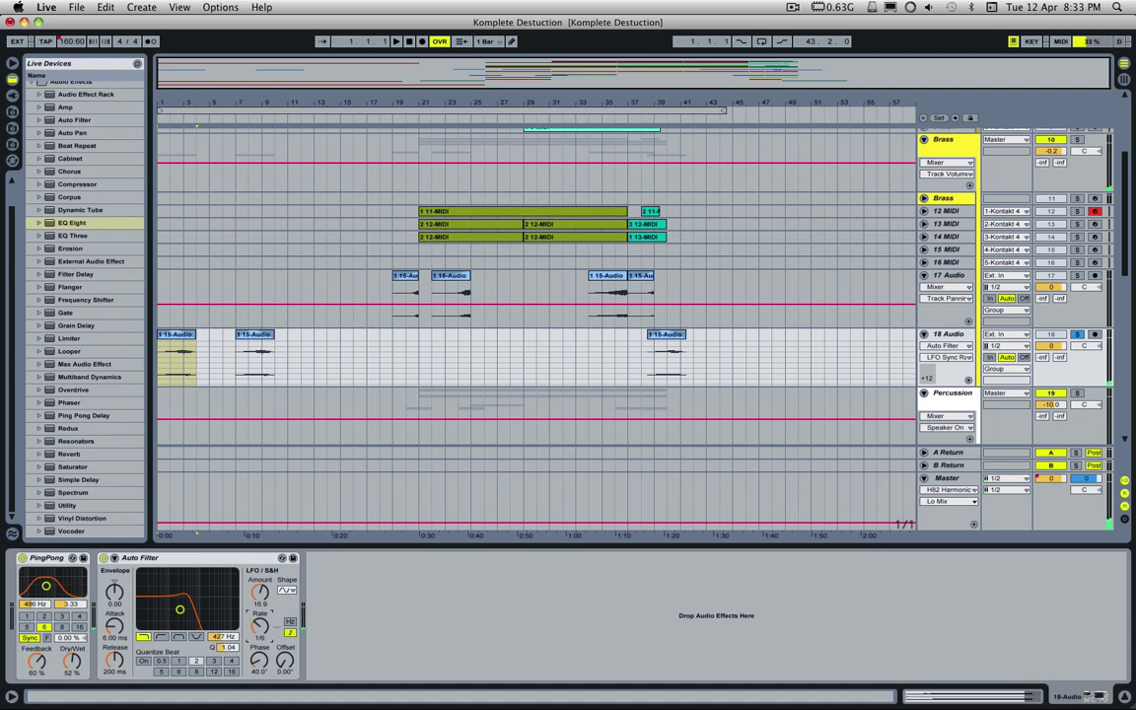
key("space")
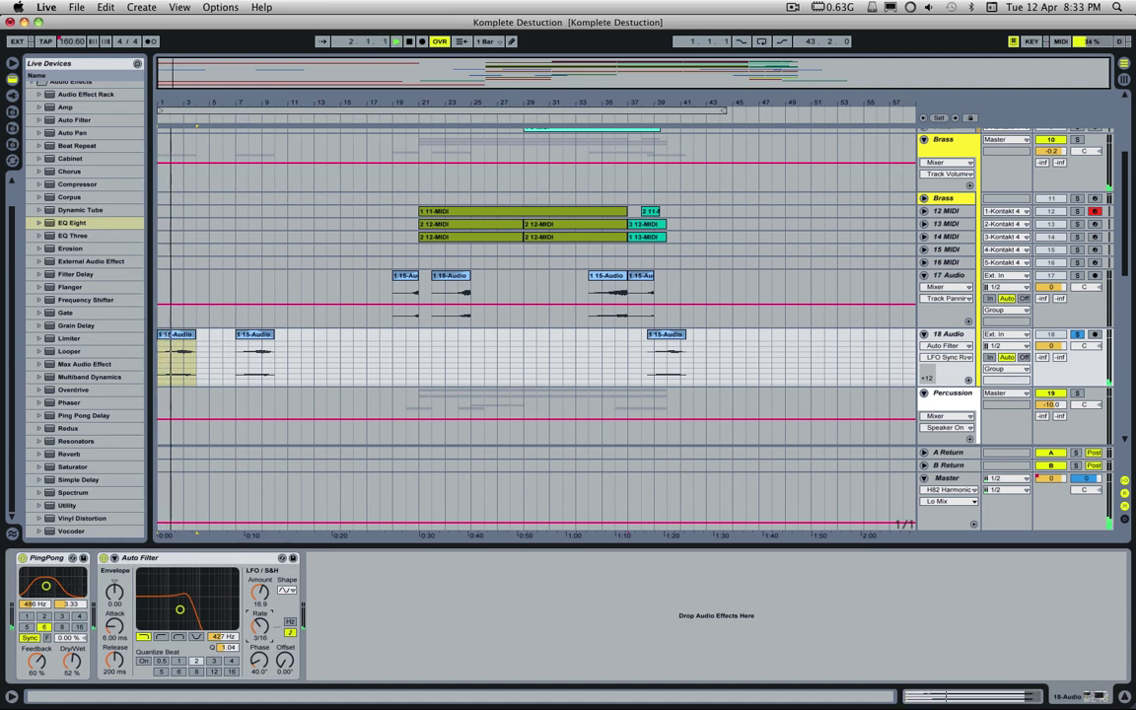
- Choose a different LFO waveform shape and replay from the song start
left_click(286, 591)
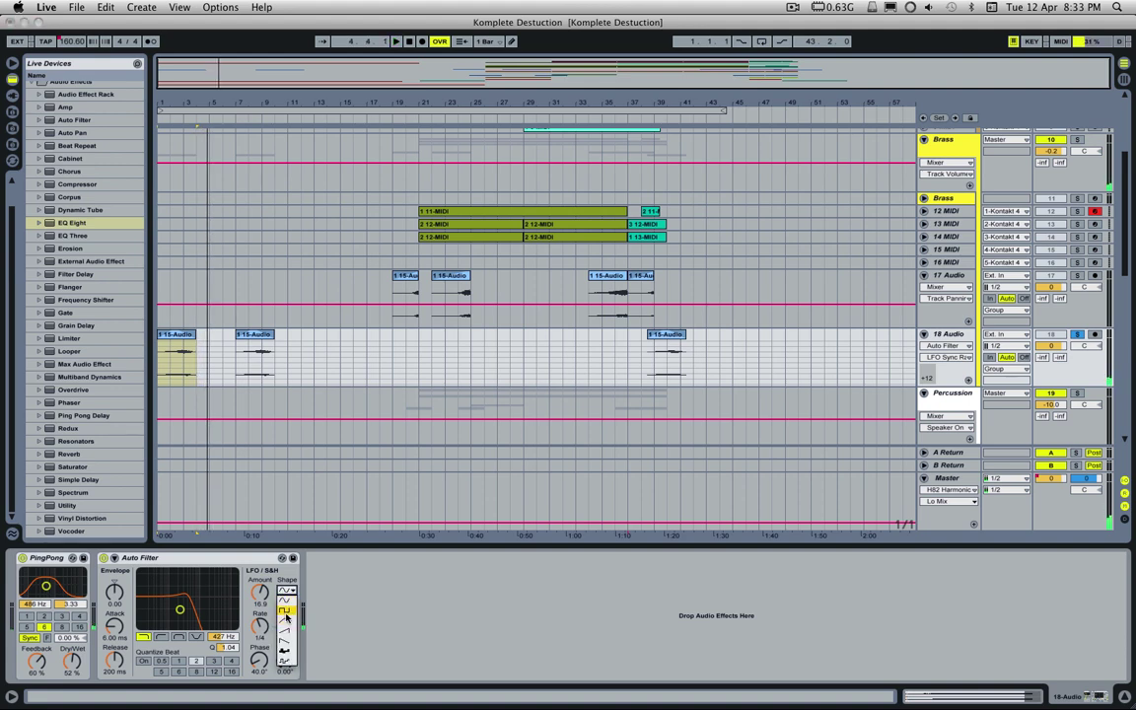
left_click(286, 614)
key("space")
key("Down")
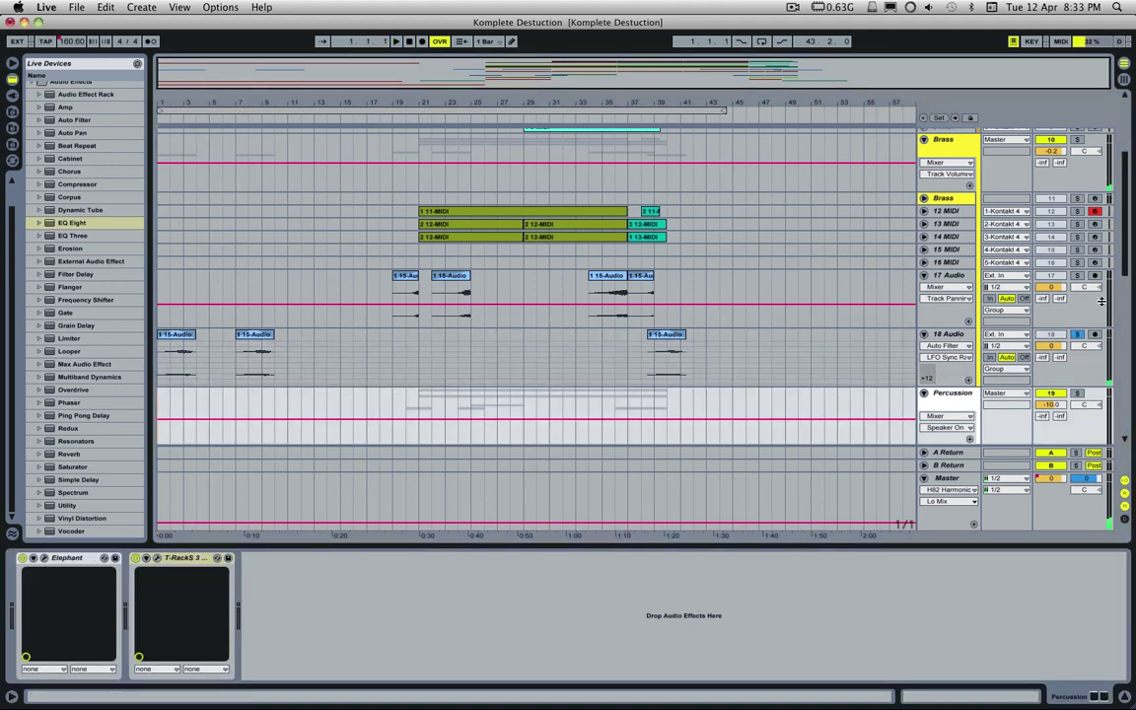
key("space")
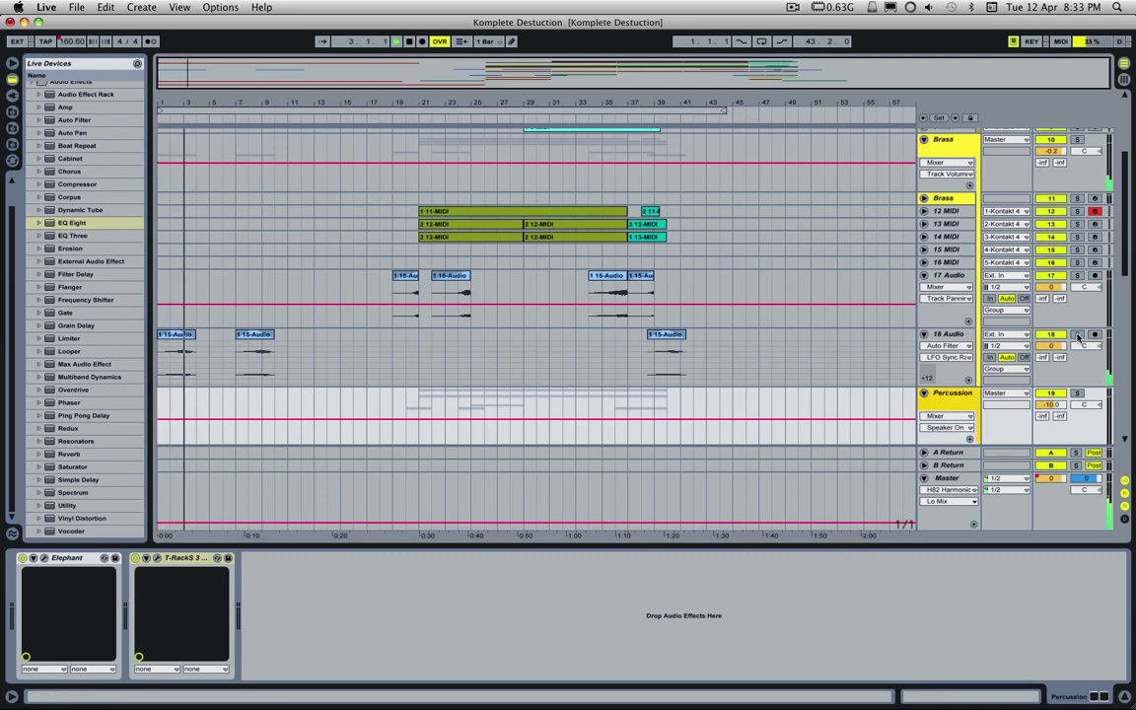
- Toggle track 18's Auto Filter off and on, and show its LFO Amount automation lane
left_click(957, 335)
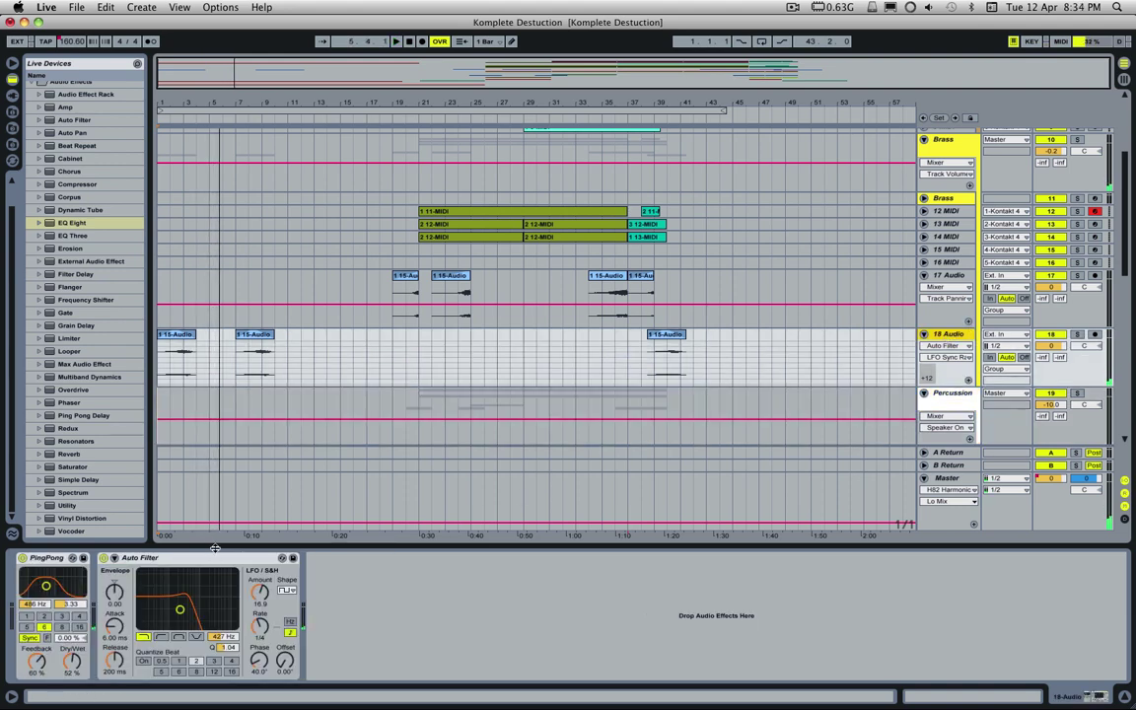
left_click(103, 558)
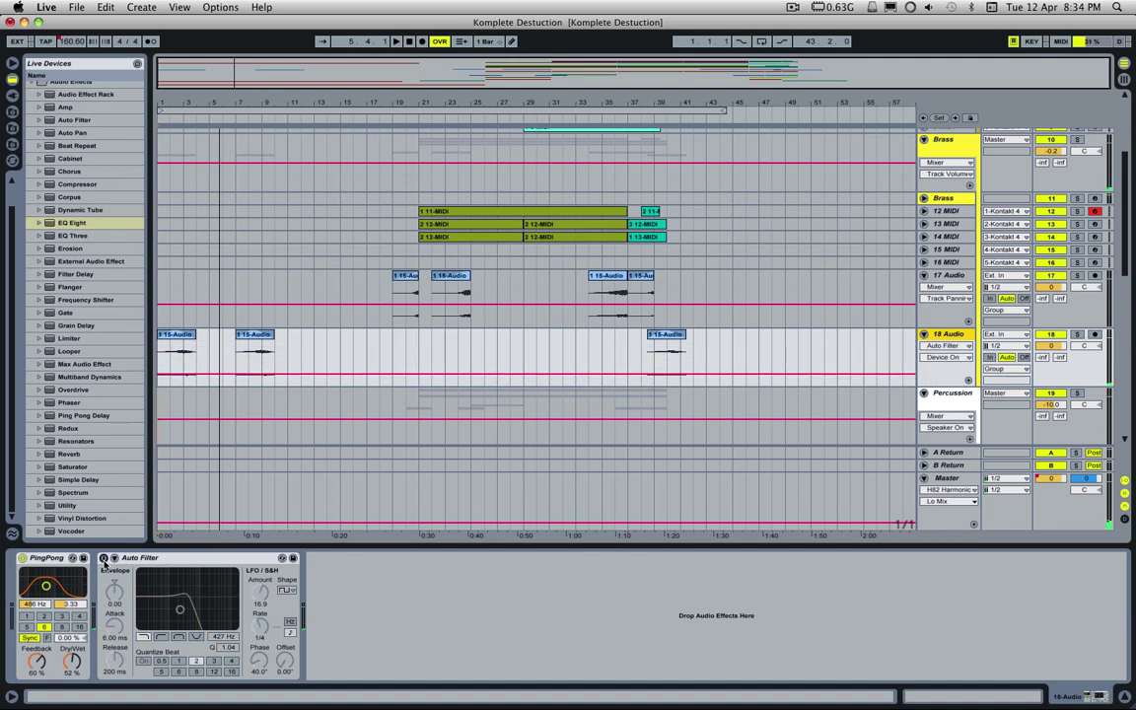
left_click(103, 558)
left_click(259, 592)
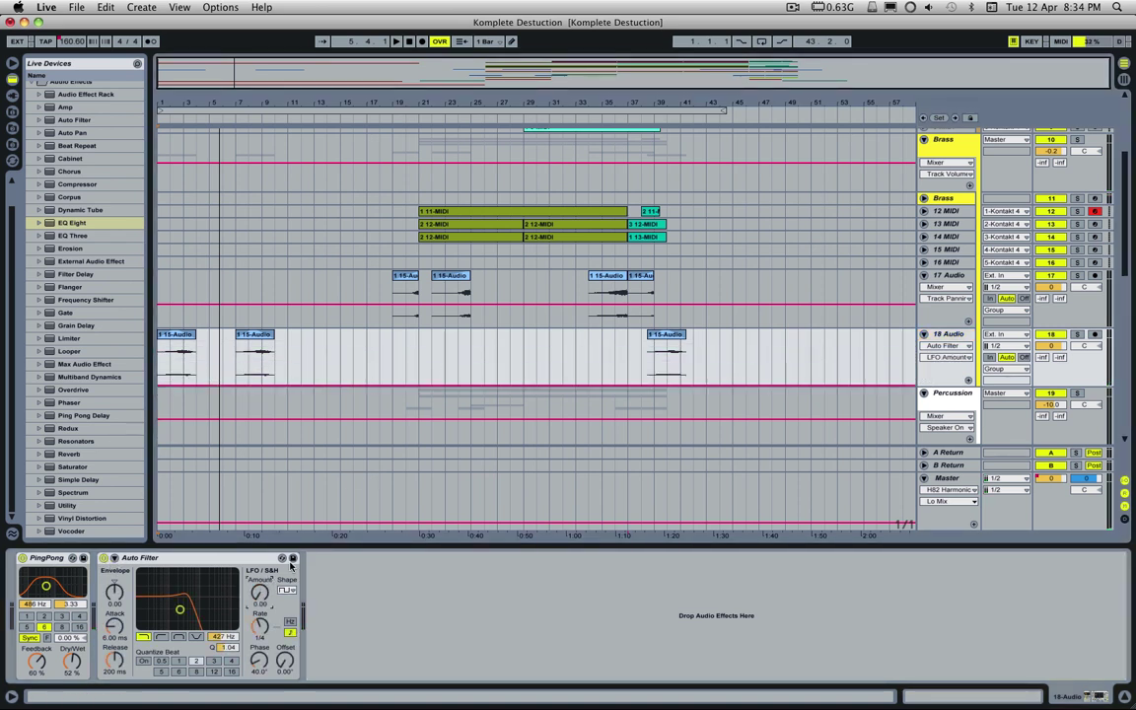
- Scroll back up and select the Strings track to show its Kontakt 4 and ArtsAcoustic Reverb
scroll(397, 373, "up", 5)
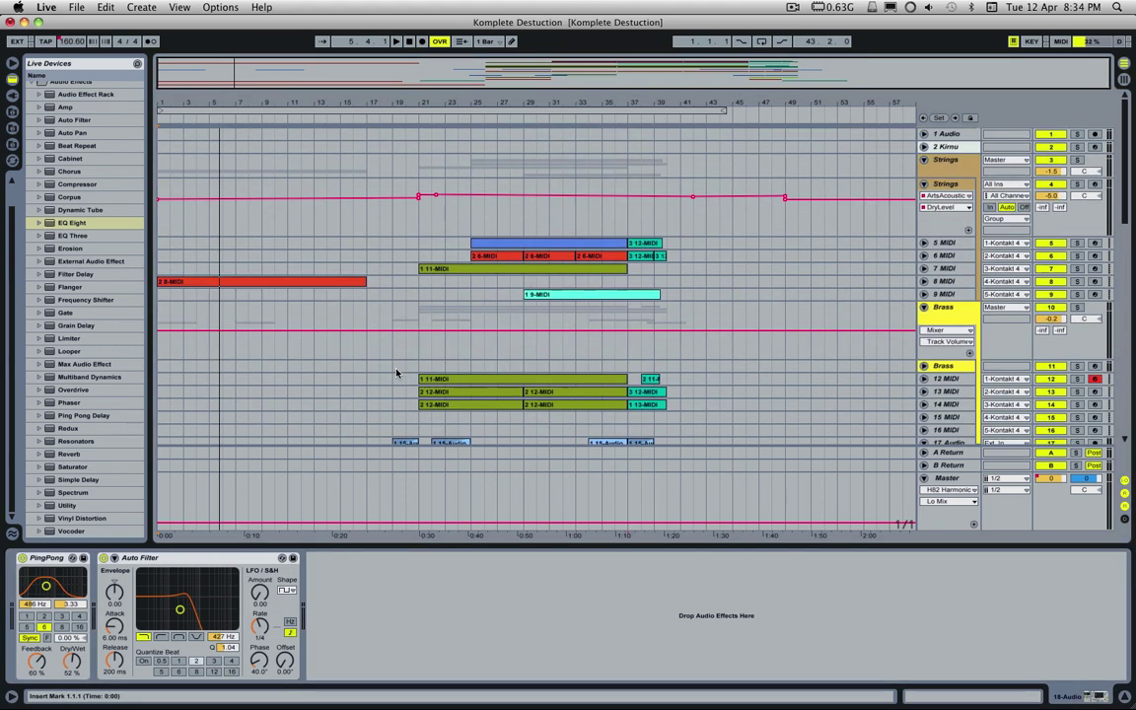
scroll(531, 314, "down", 8)
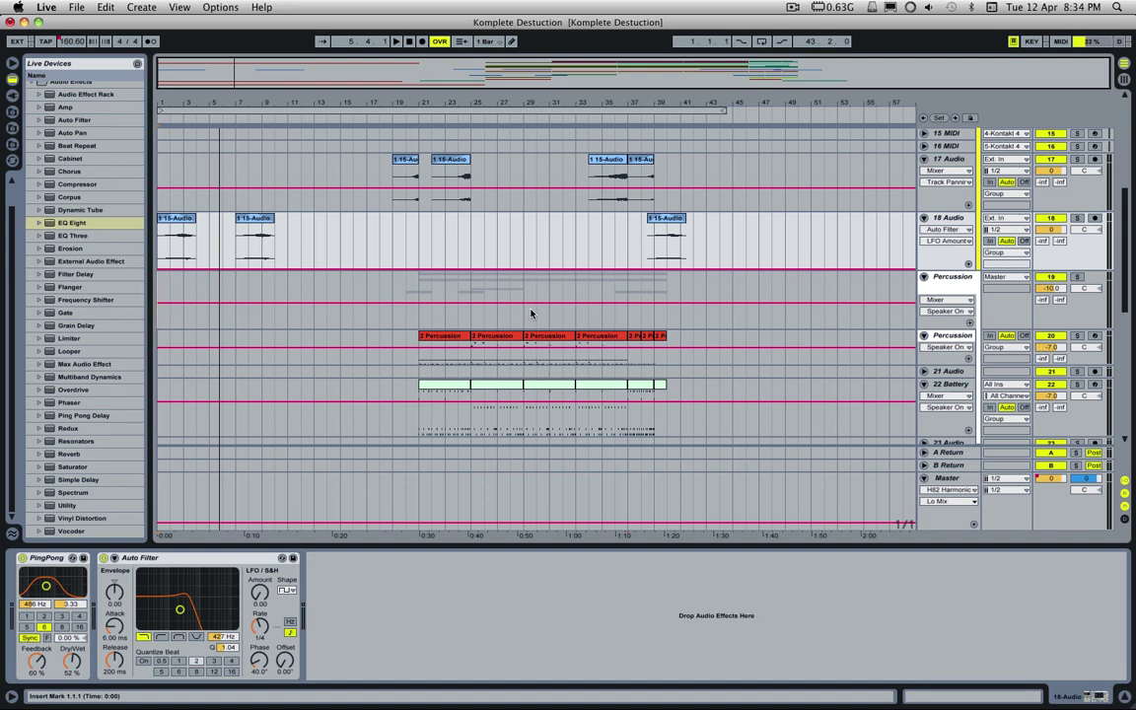
scroll(573, 313, "up", 10)
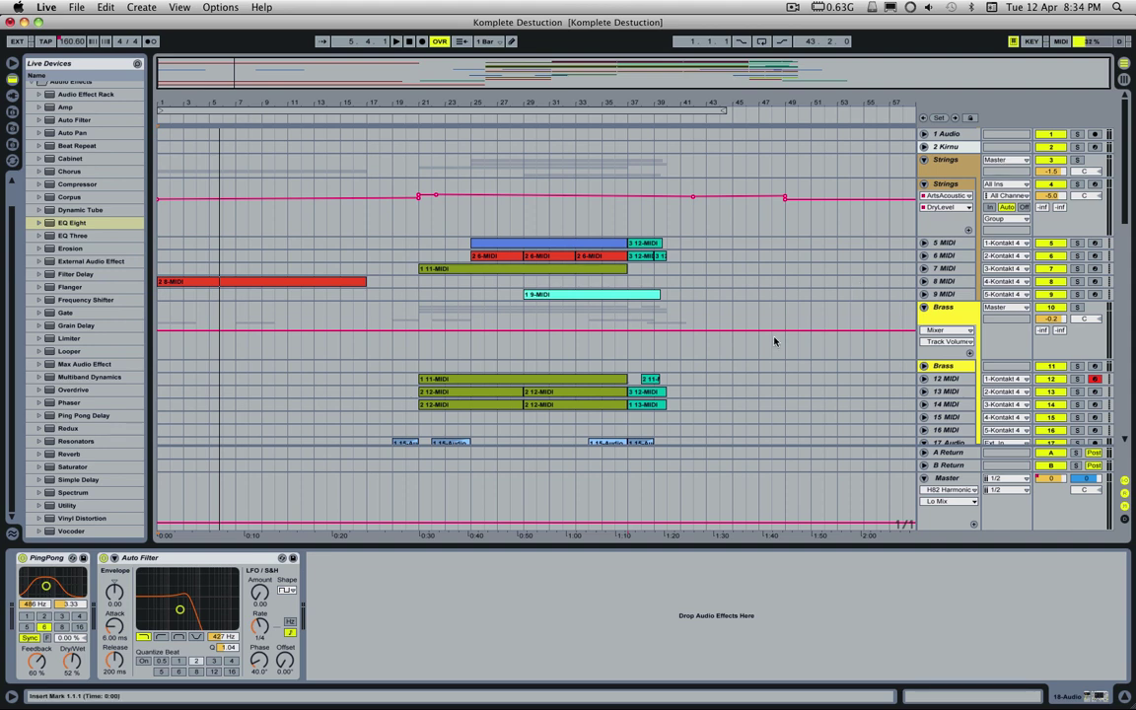
scroll(773, 340, "down", 2)
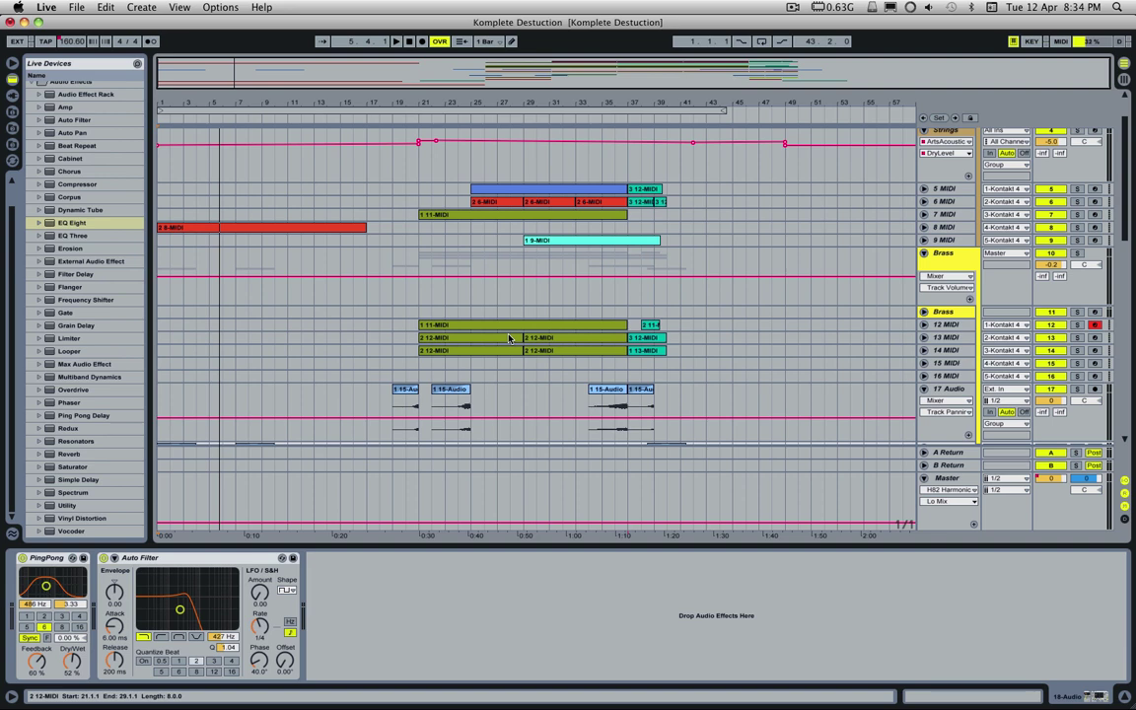
scroll(848, 267, "up", 2)
left_click(858, 177)
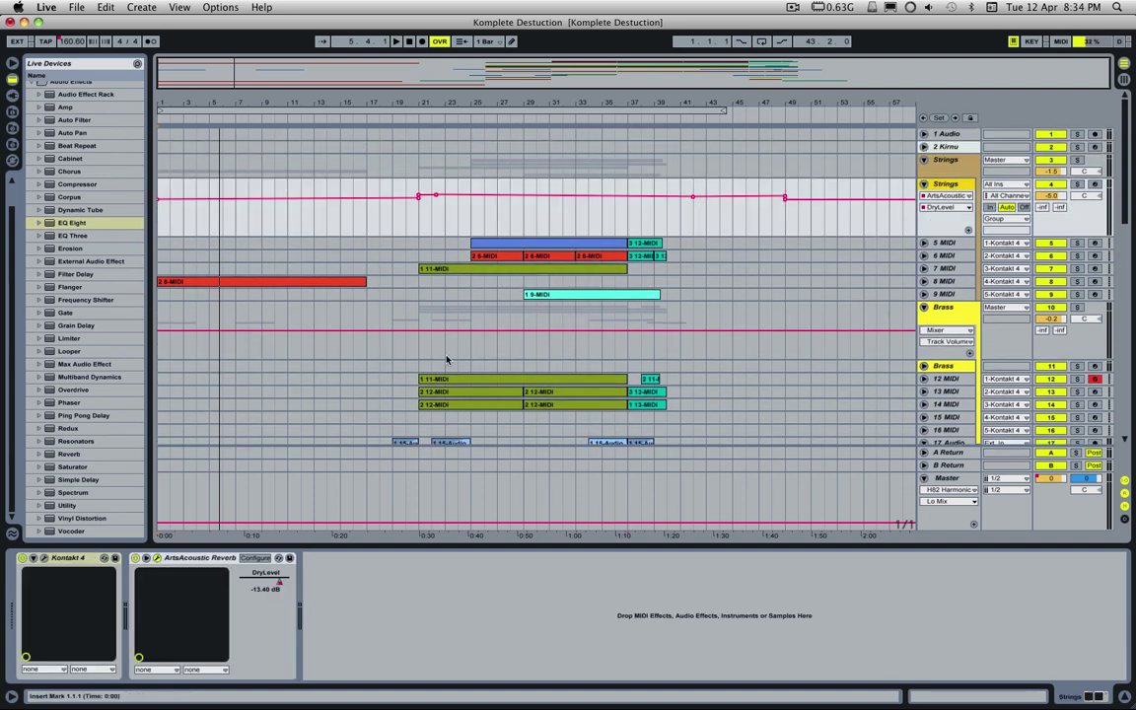
- View the Strings multi's Factory Library categories in Kontakt 4, close it, and select the 5 MIDI clip
left_click(103, 558)
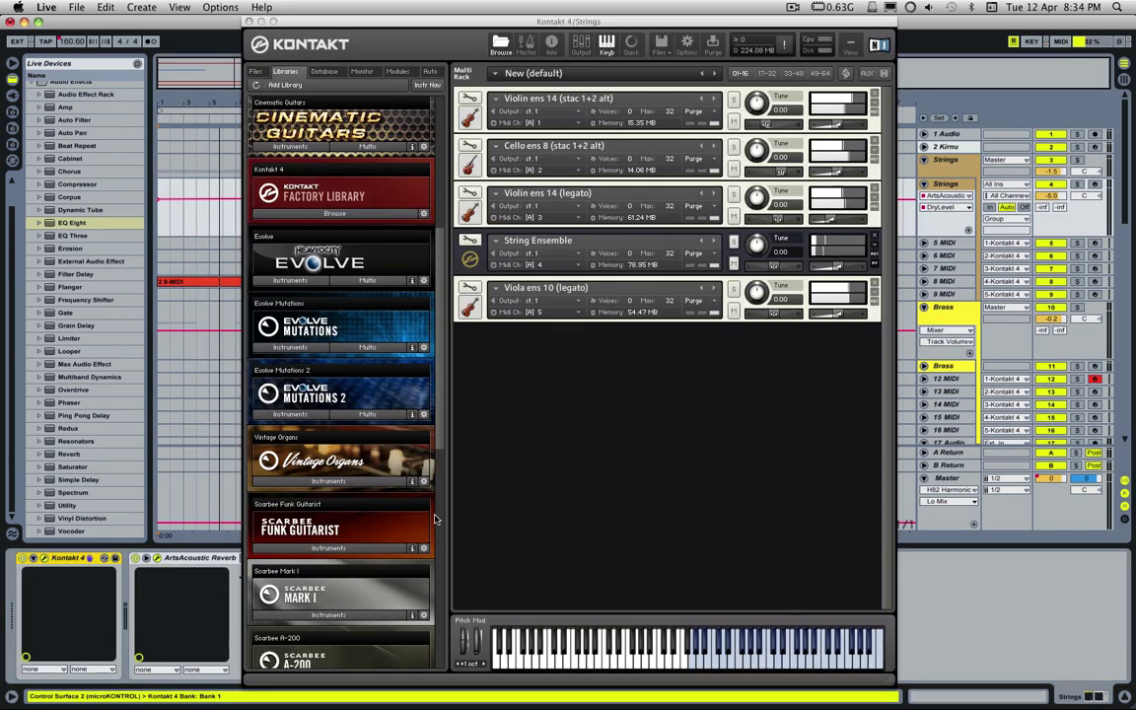
scroll(323, 405, "up", 2)
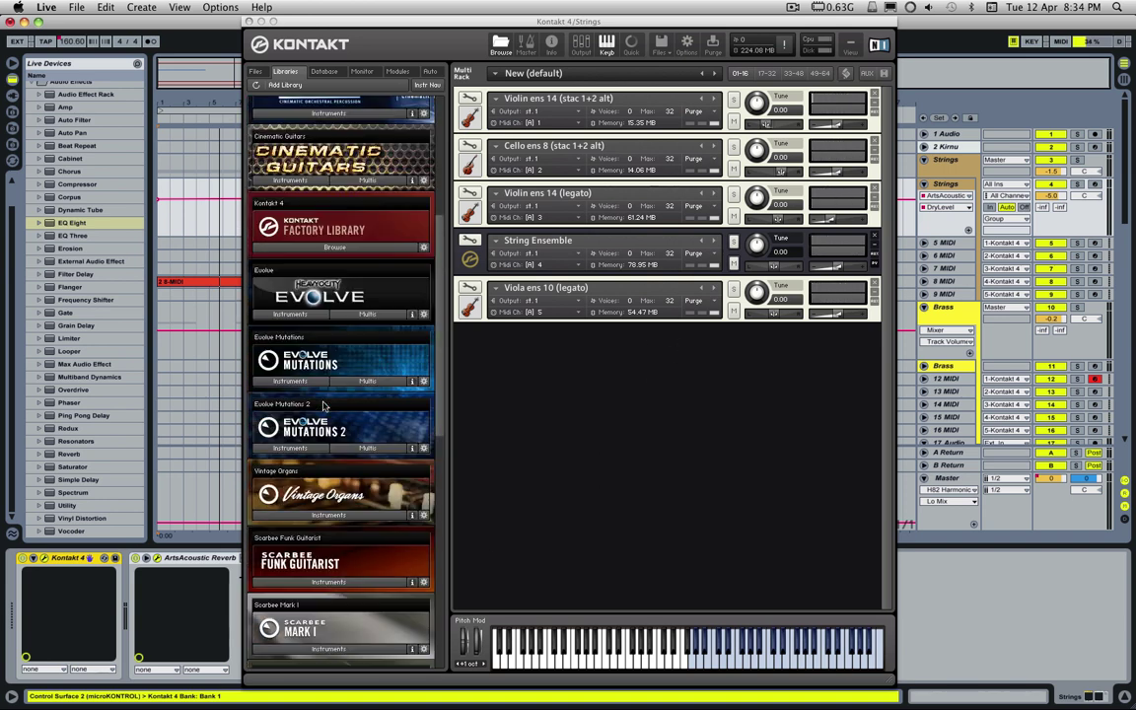
scroll(323, 406, "up", 2)
left_click(311, 302)
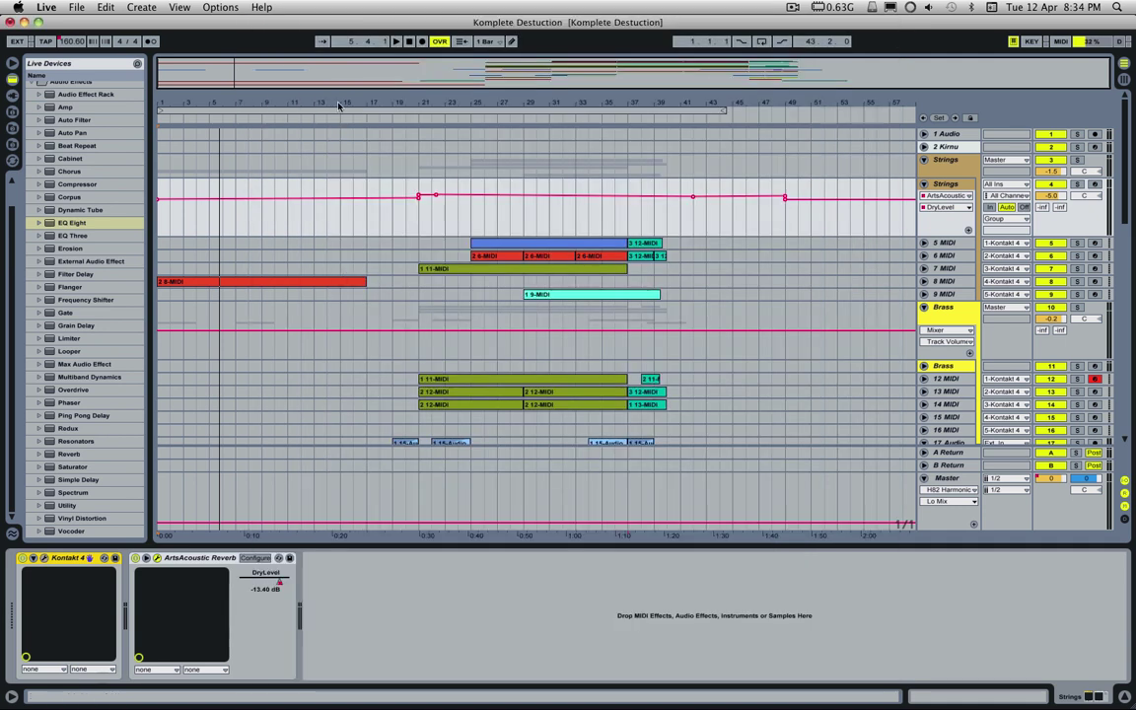
left_click(249, 21)
left_click(496, 244)
scroll(742, 248, "down", 8)
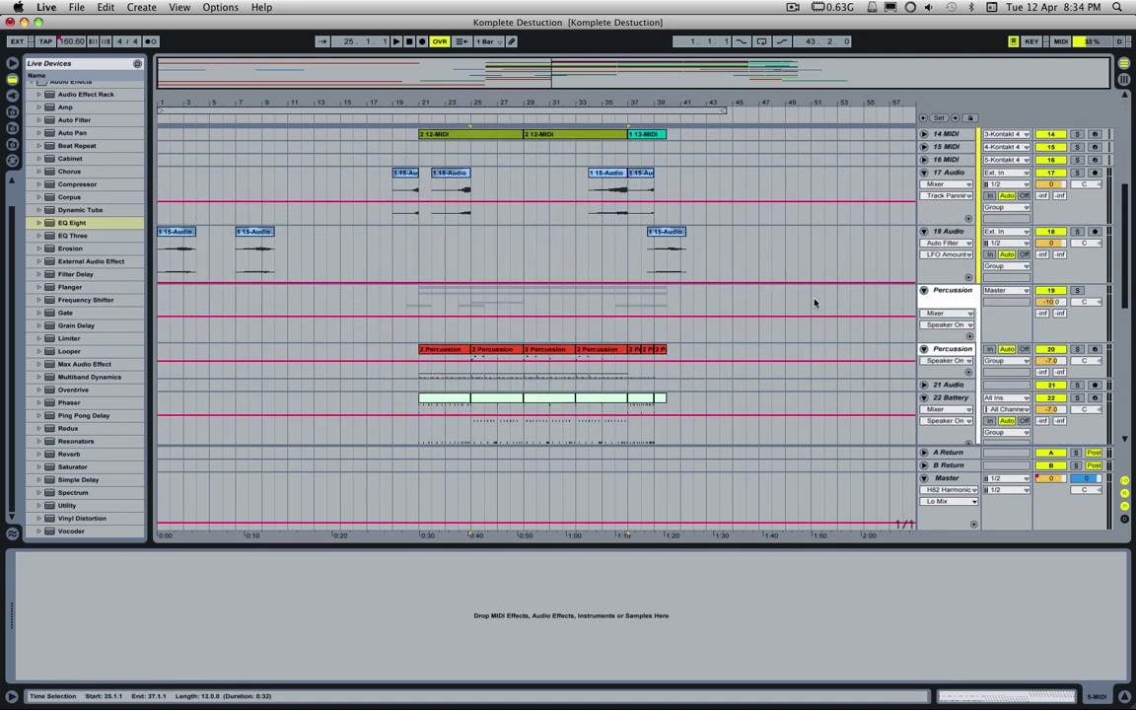
- Set the start point on the Strings track at bar 24 and play from there
scroll(815, 303, "down", 2)
scroll(815, 303, "up", 10)
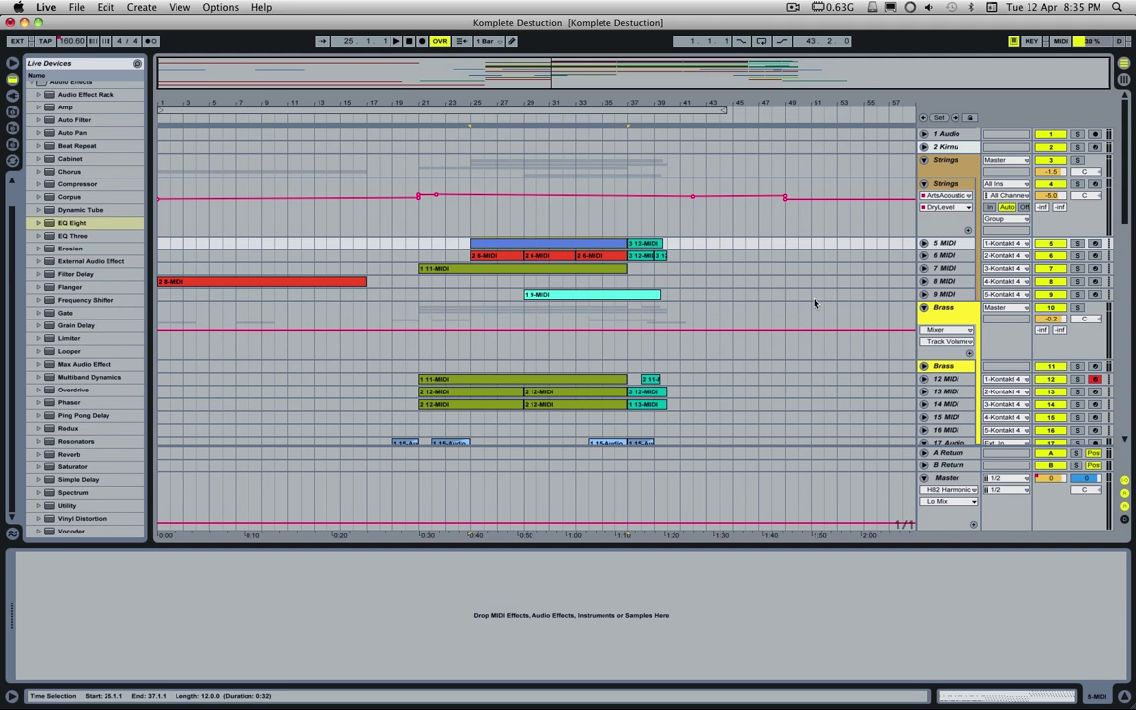
left_click(459, 230)
key("space")
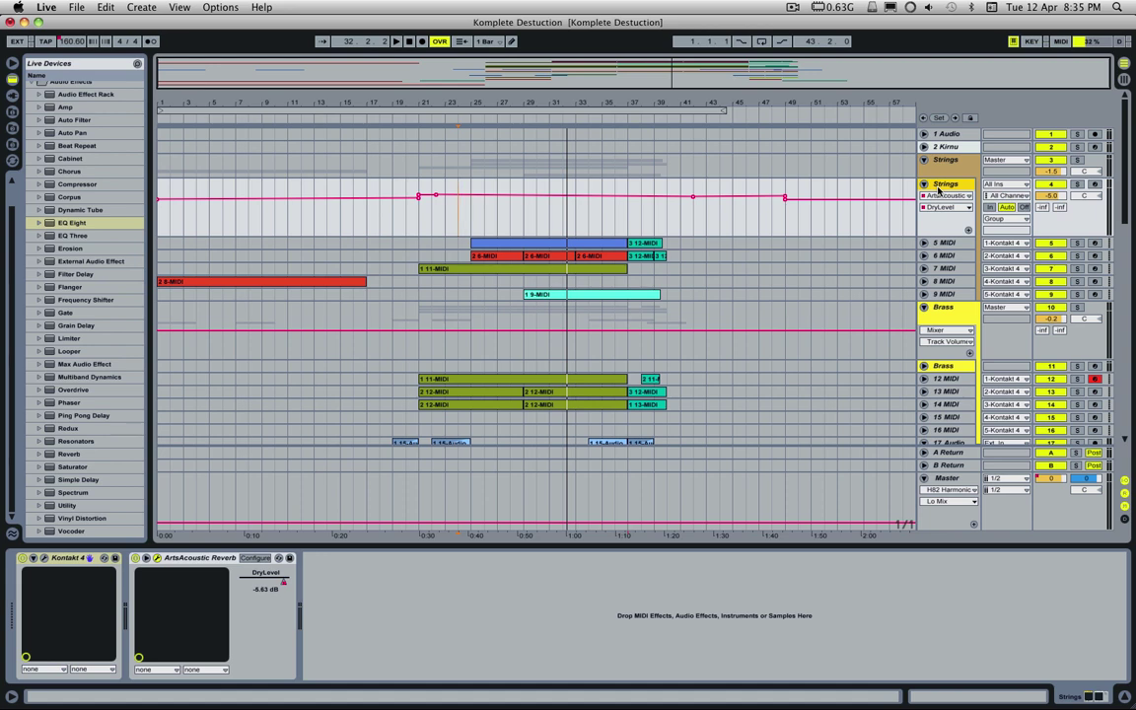
- Open the Strings track's Kontakt instrument and scroll through its Libraries list
left_click(45, 560)
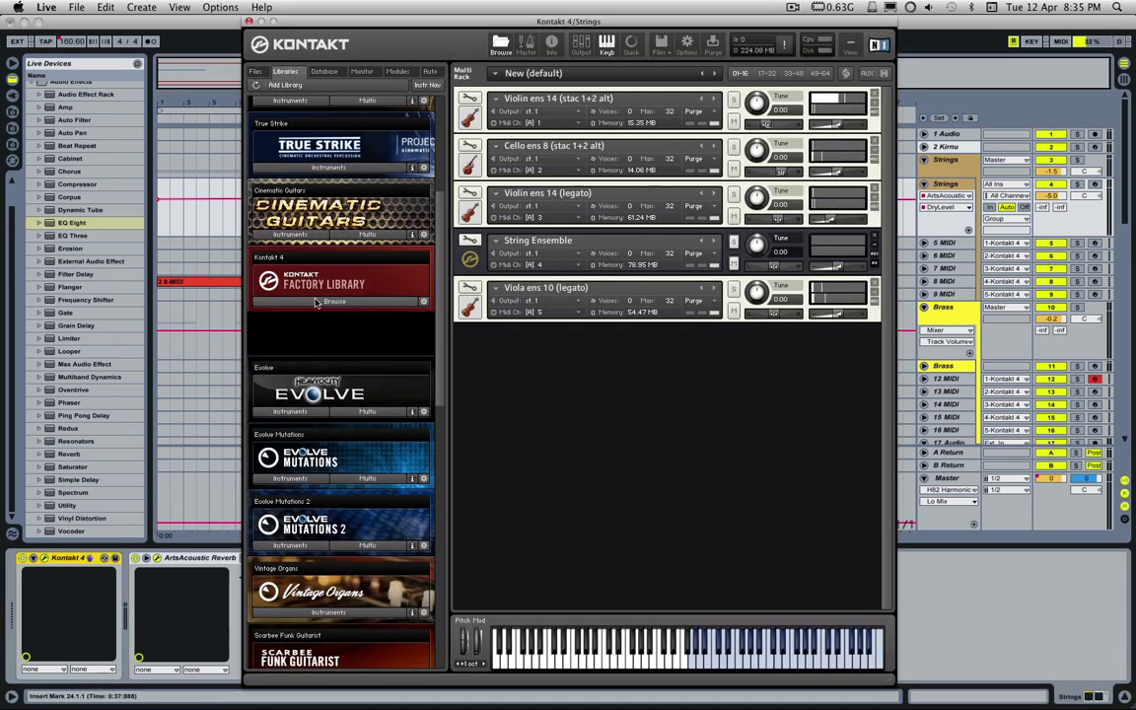
scroll(316, 303, "up", 5)
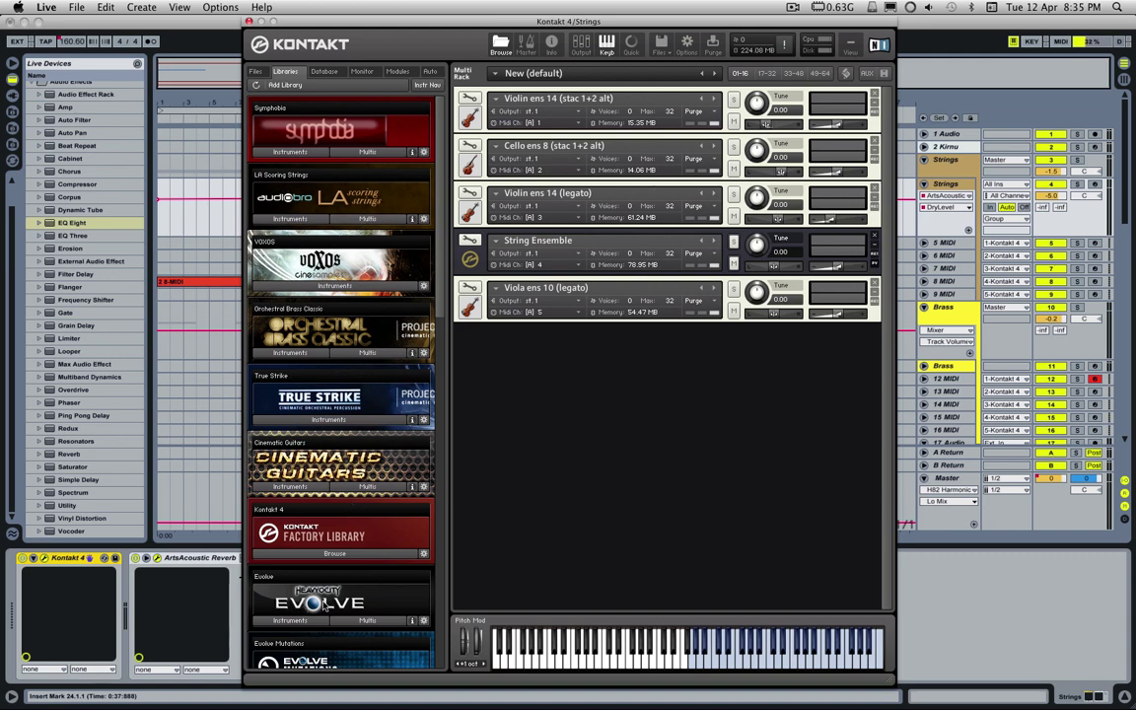
scroll(291, 543, "down", 6)
scroll(363, 541, "up", 6)
- Close Kontakt, then open and close track 32's Massive synth showing the RETR-EVIL ALT patch
left_click(250, 21)
scroll(718, 337, "down", 5)
scroll(863, 316, "down", 1)
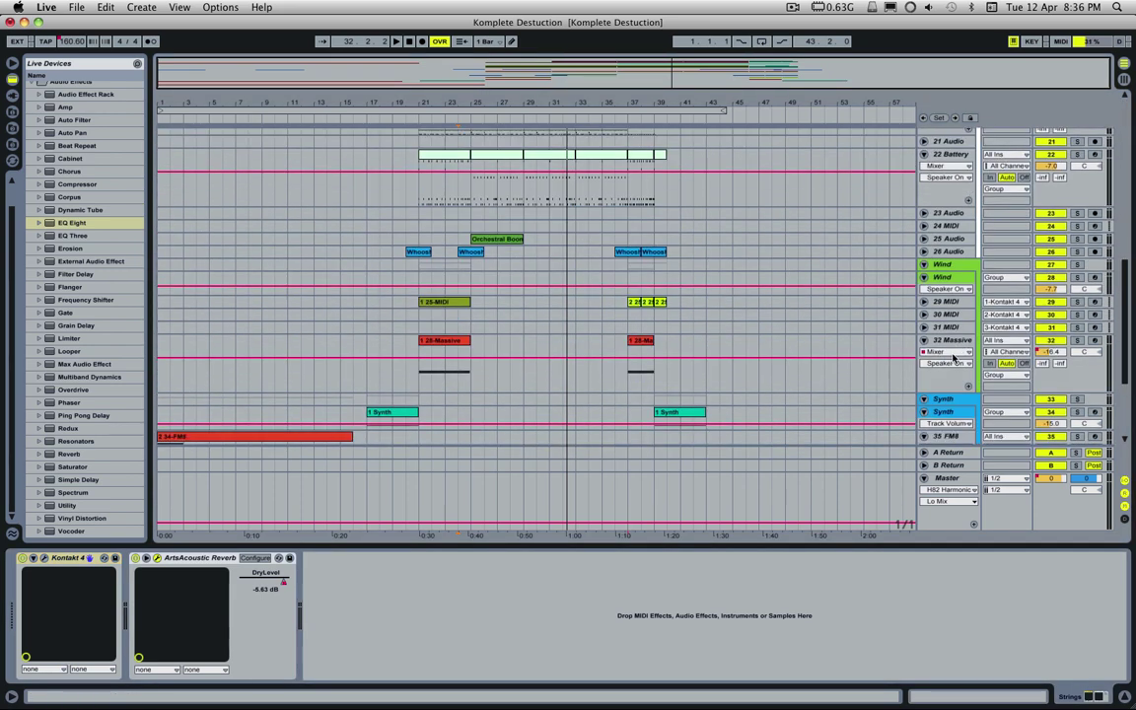
left_click(464, 345)
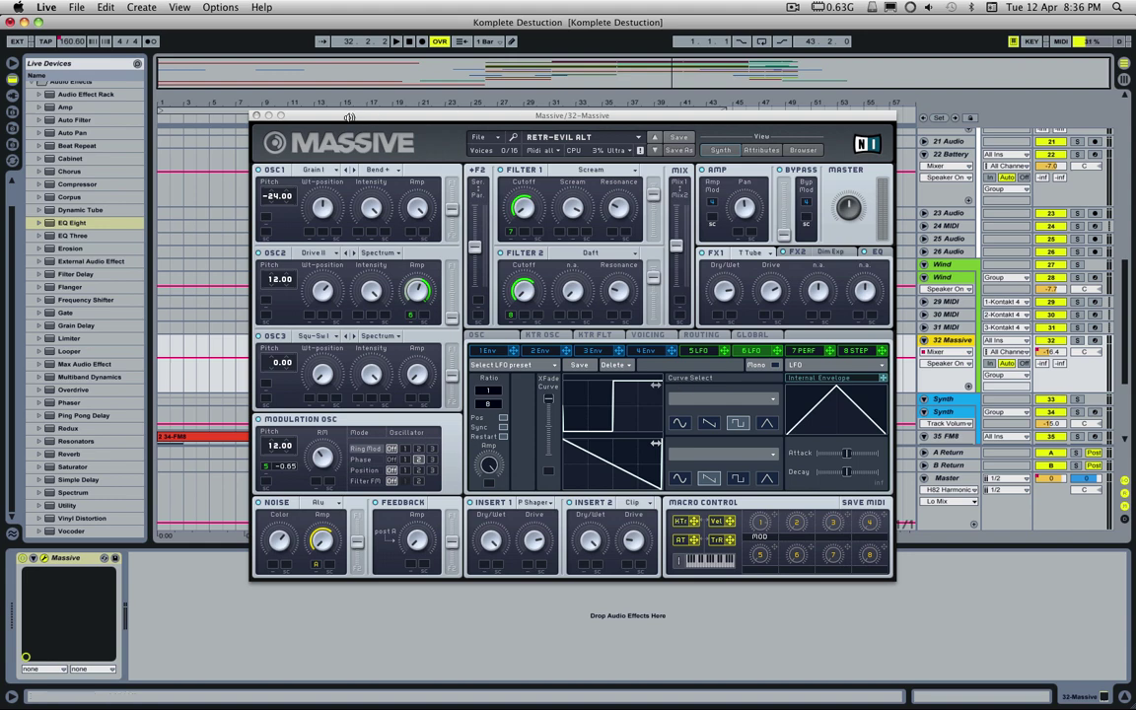
left_click(256, 115)
scroll(434, 286, "up", 6)
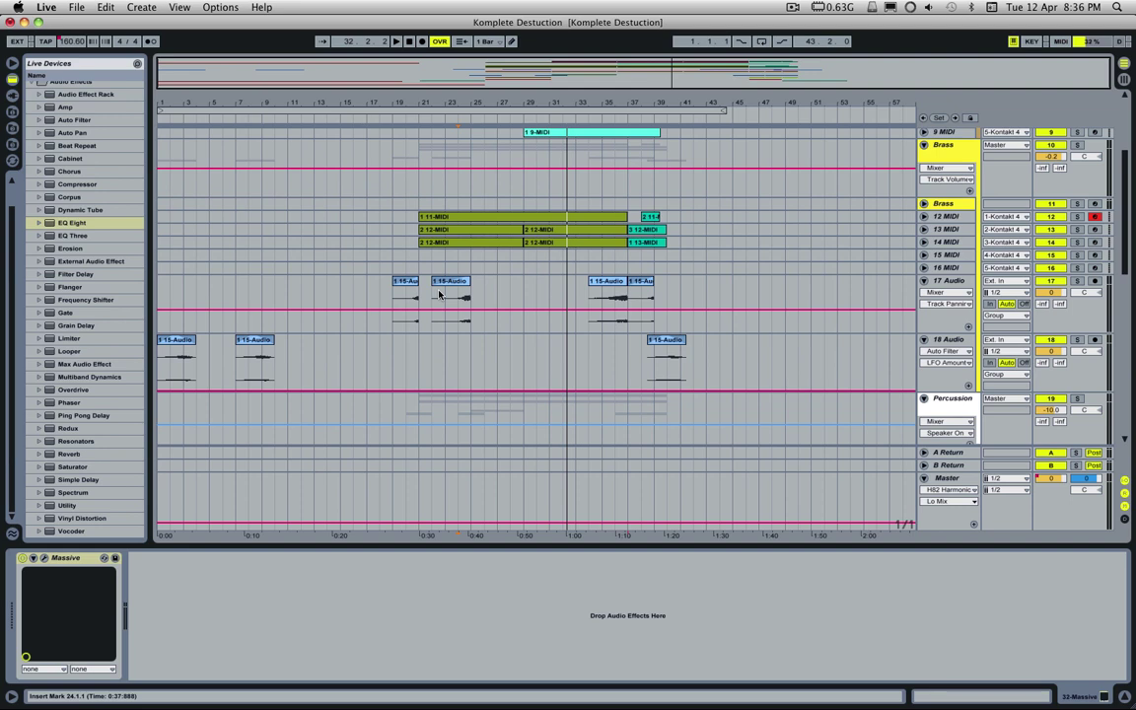
scroll(439, 294, "down", 5)
scroll(439, 294, "up", 5)
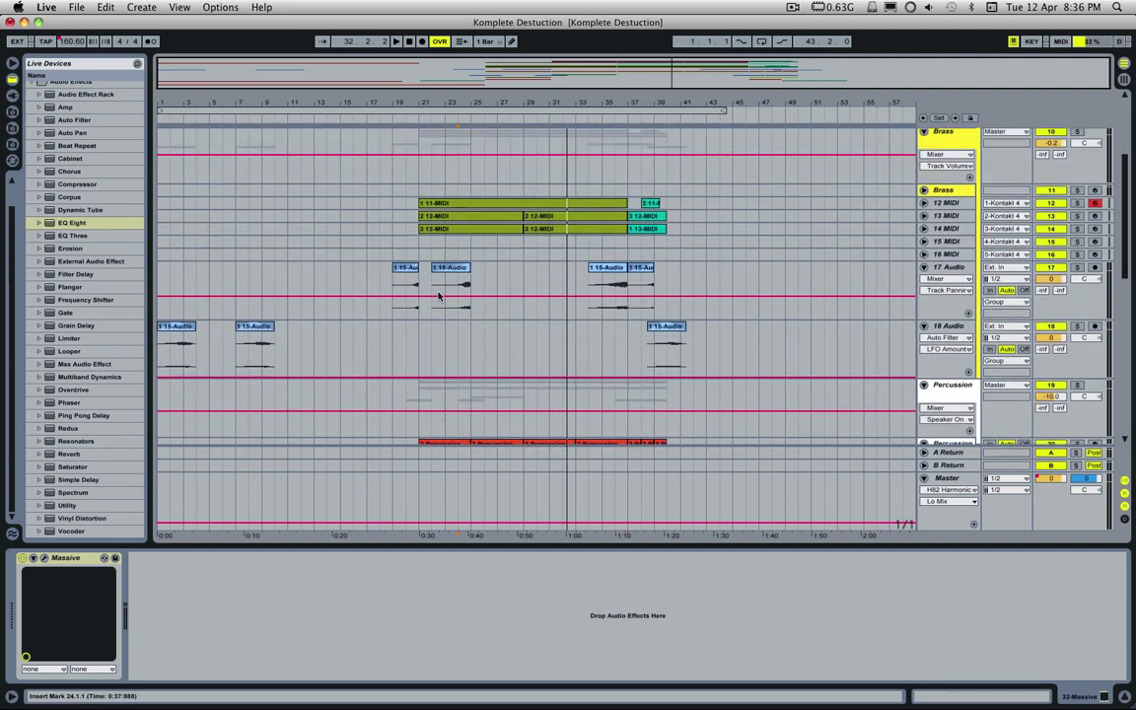
scroll(439, 294, "up", 2)
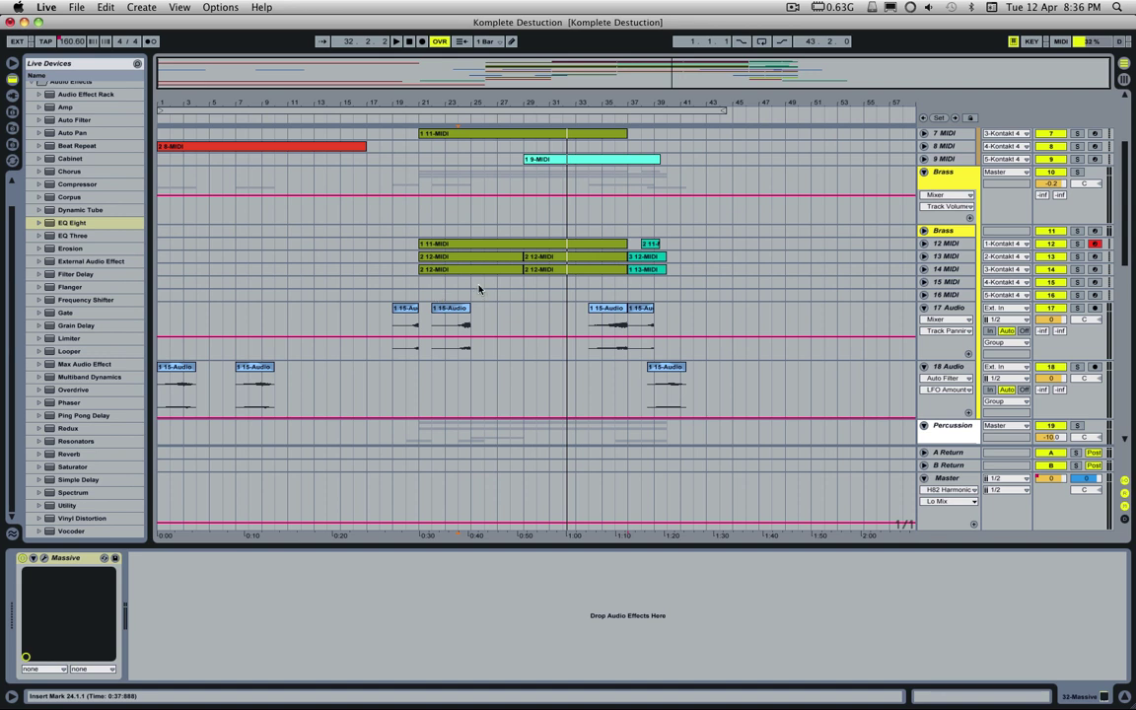
scroll(493, 297, "down", 3)
scroll(492, 297, "up", 4)
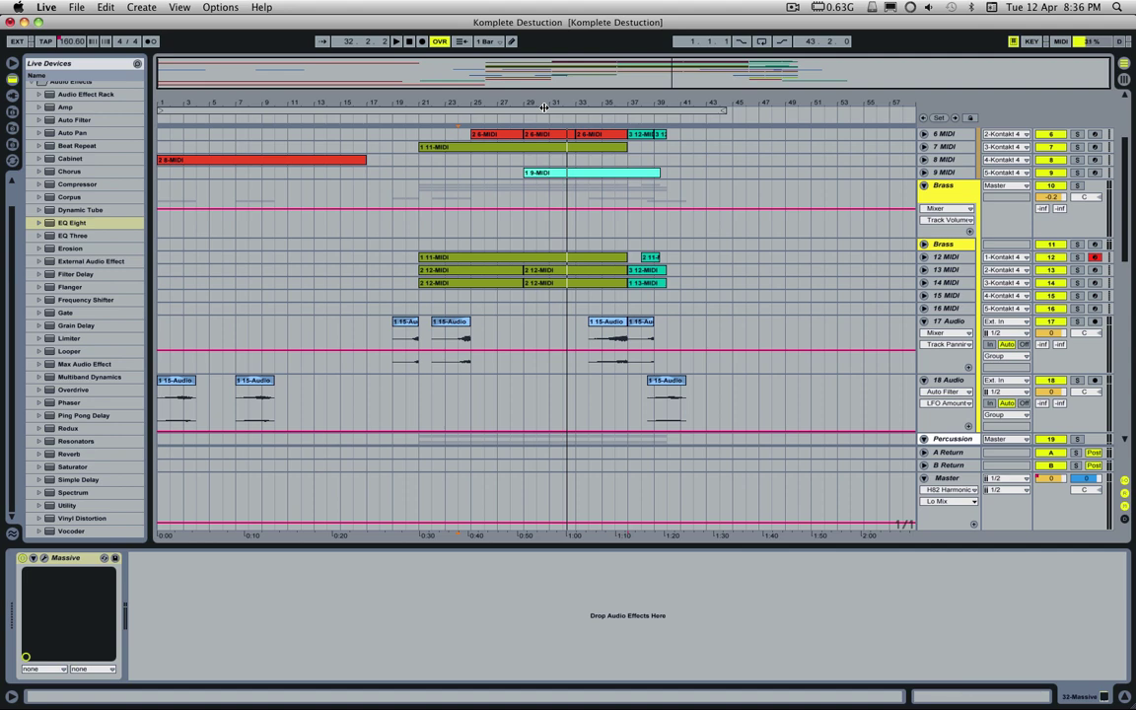
scroll(555, 223, "up", 6)
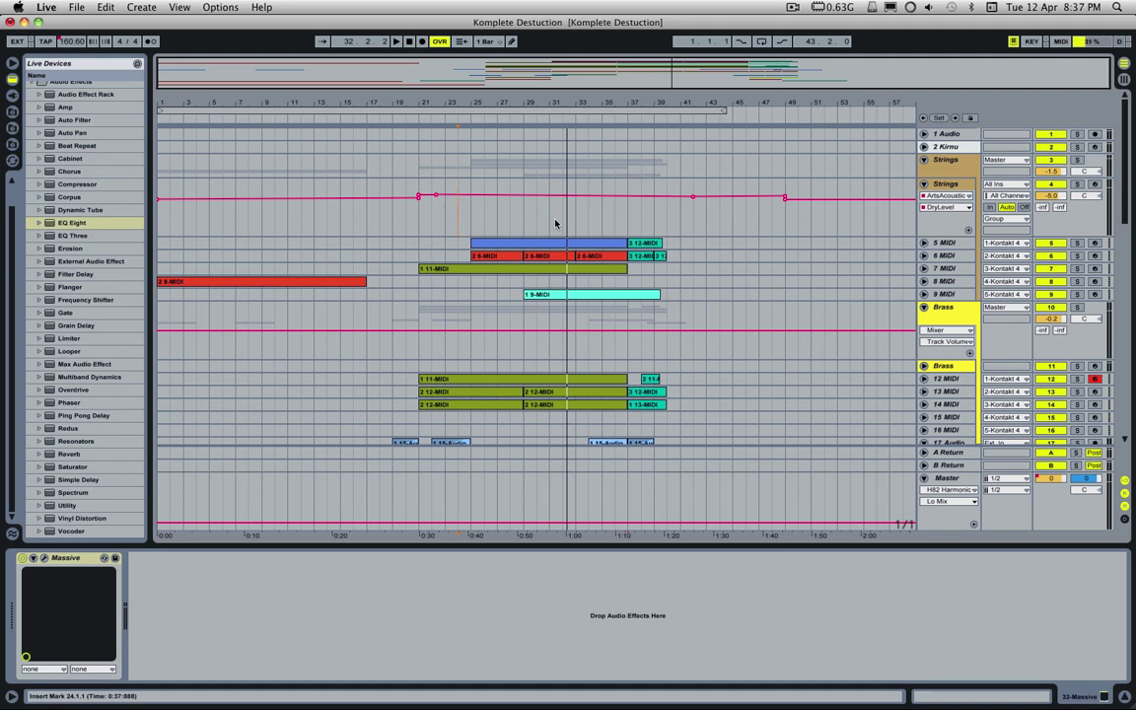
scroll(555, 223, "down", 8)
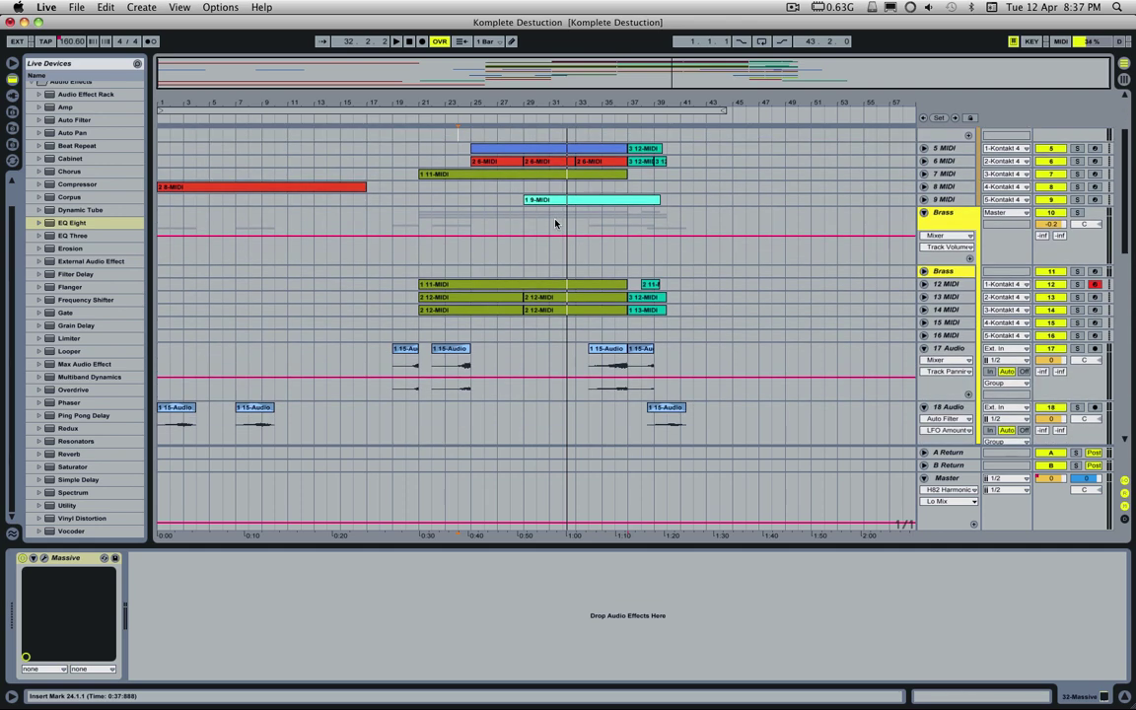
scroll(556, 223, "down", 10)
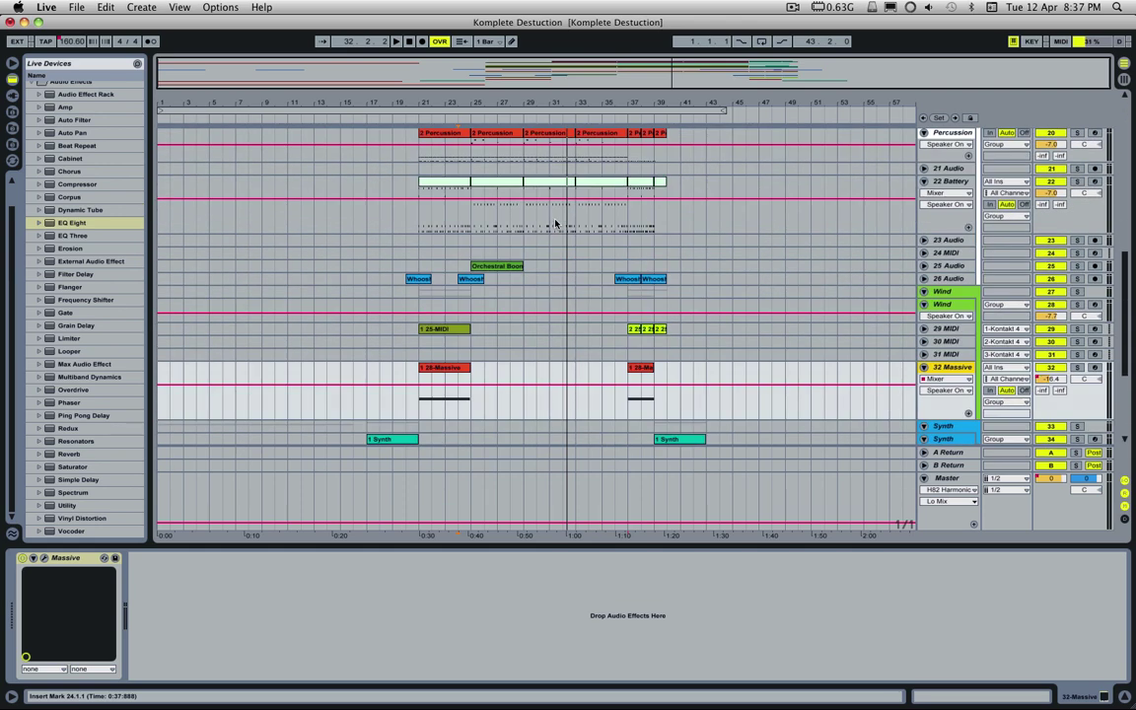
scroll(555, 223, "up", 10)
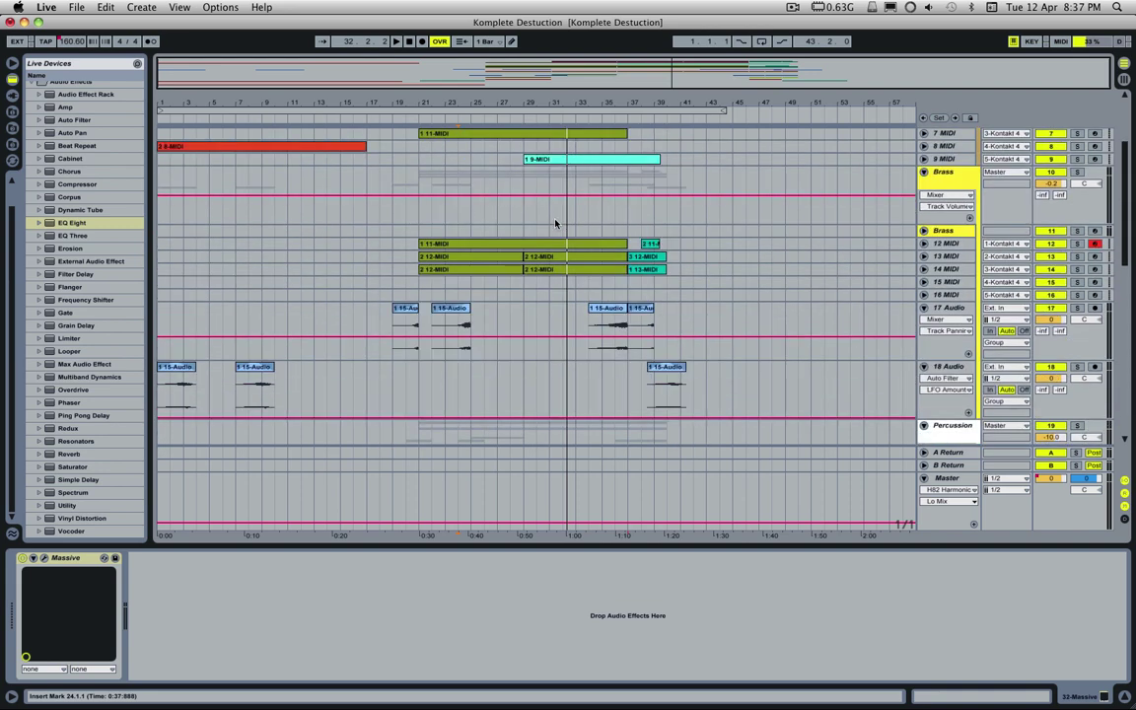